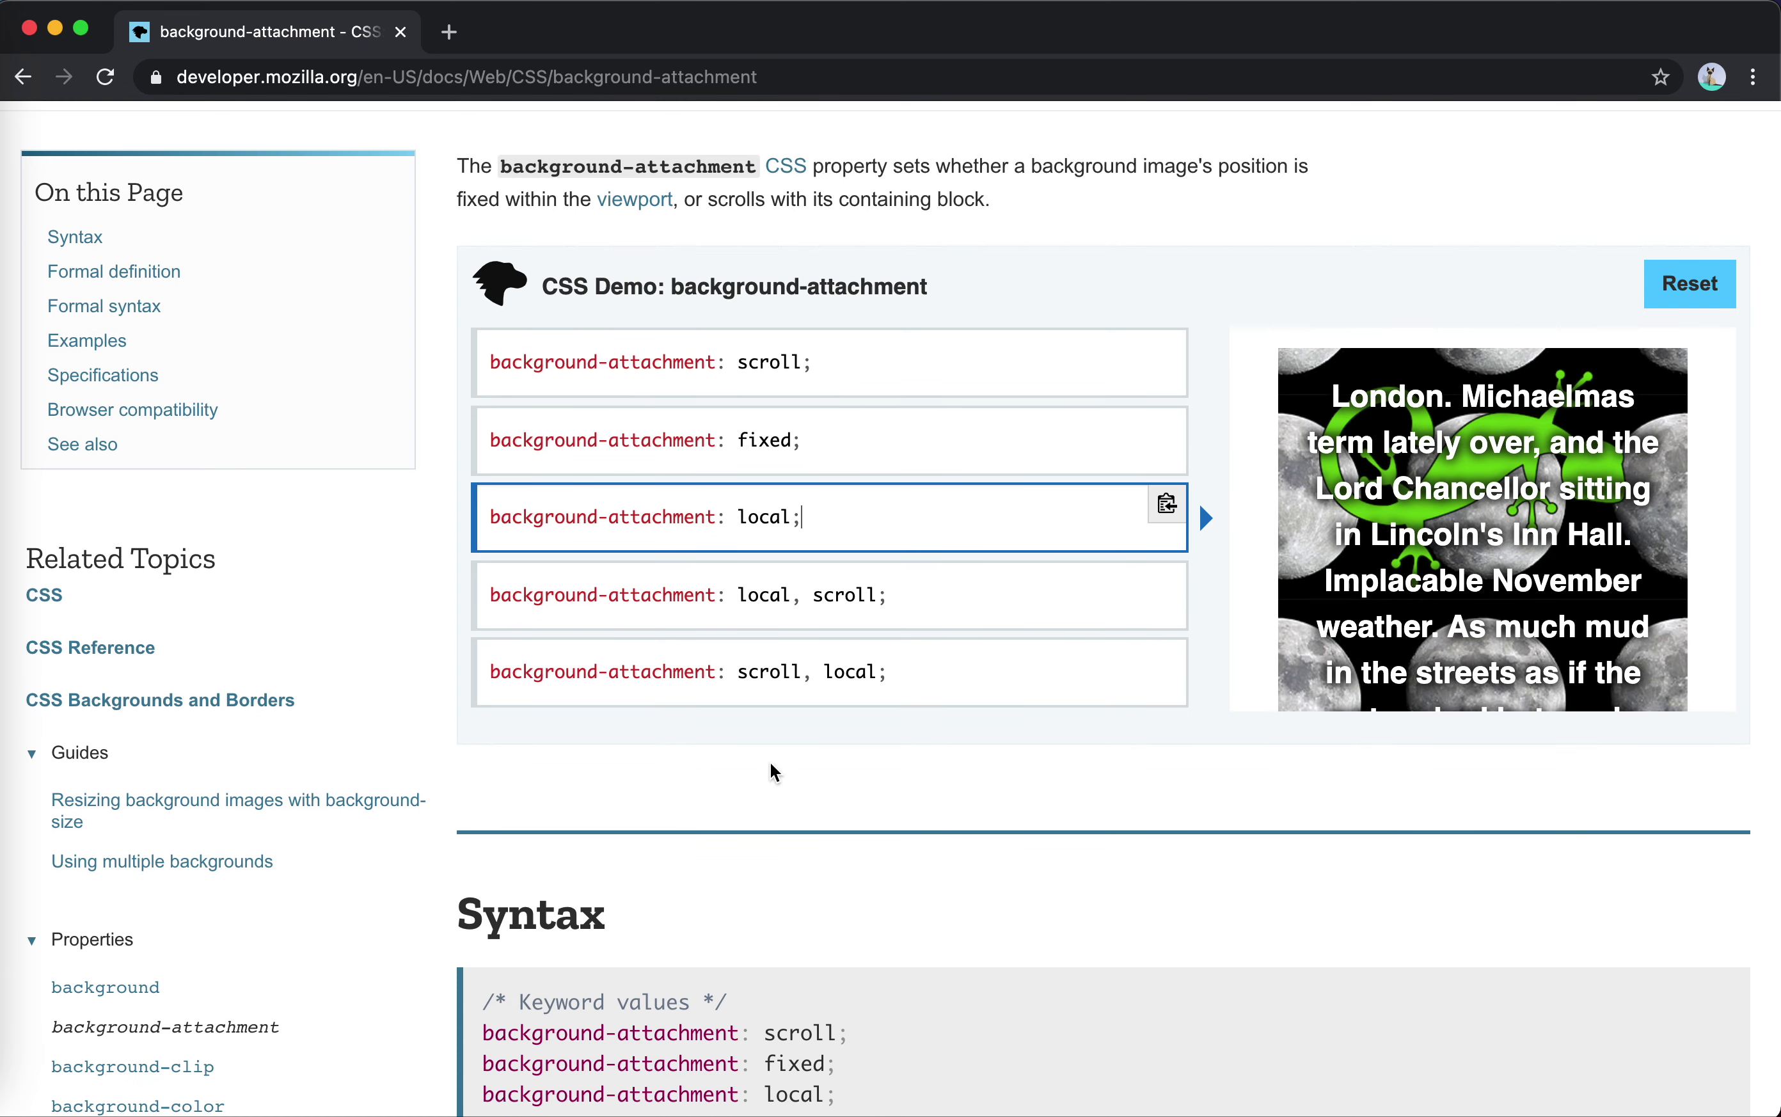
# - Open the background-clip property reference page from the related properties list
pyautogui.scroll(-1, 738, 768)
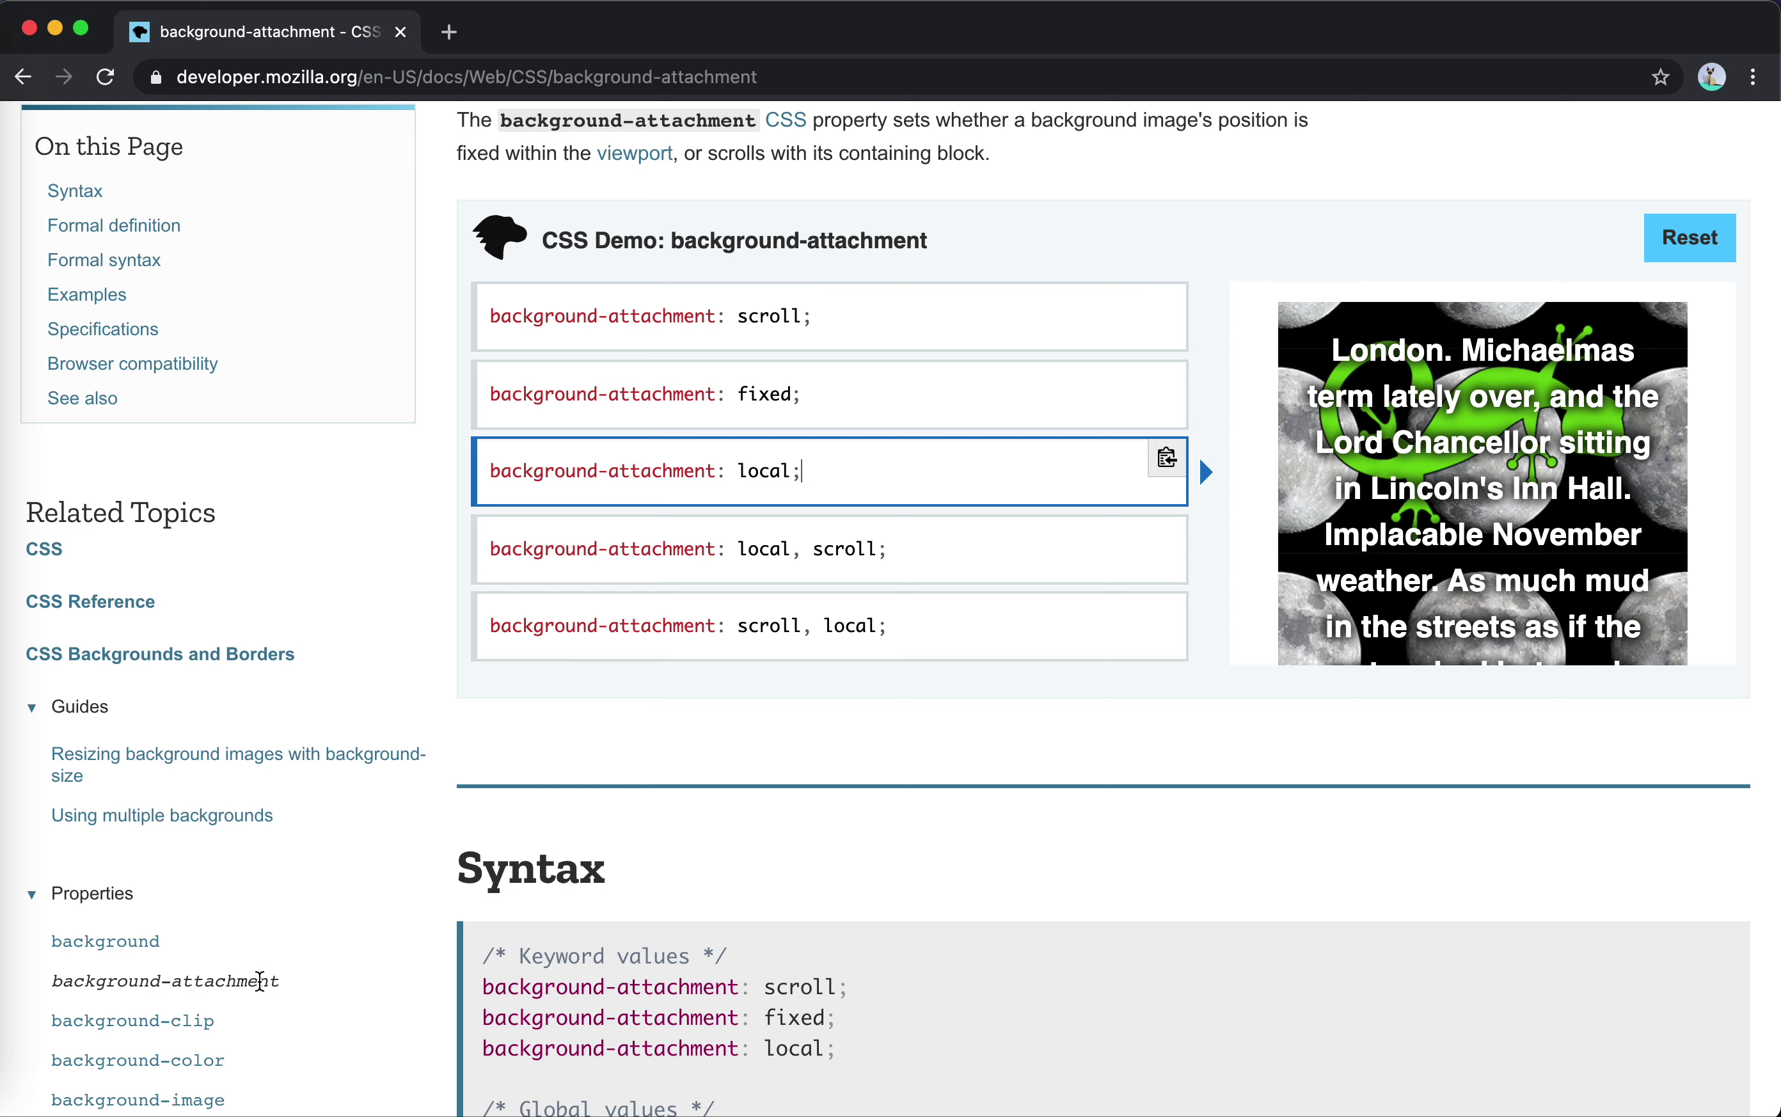
pyautogui.scroll(-4, 255, 980)
pyautogui.scroll(-1, 260, 981)
pyautogui.click(159, 829)
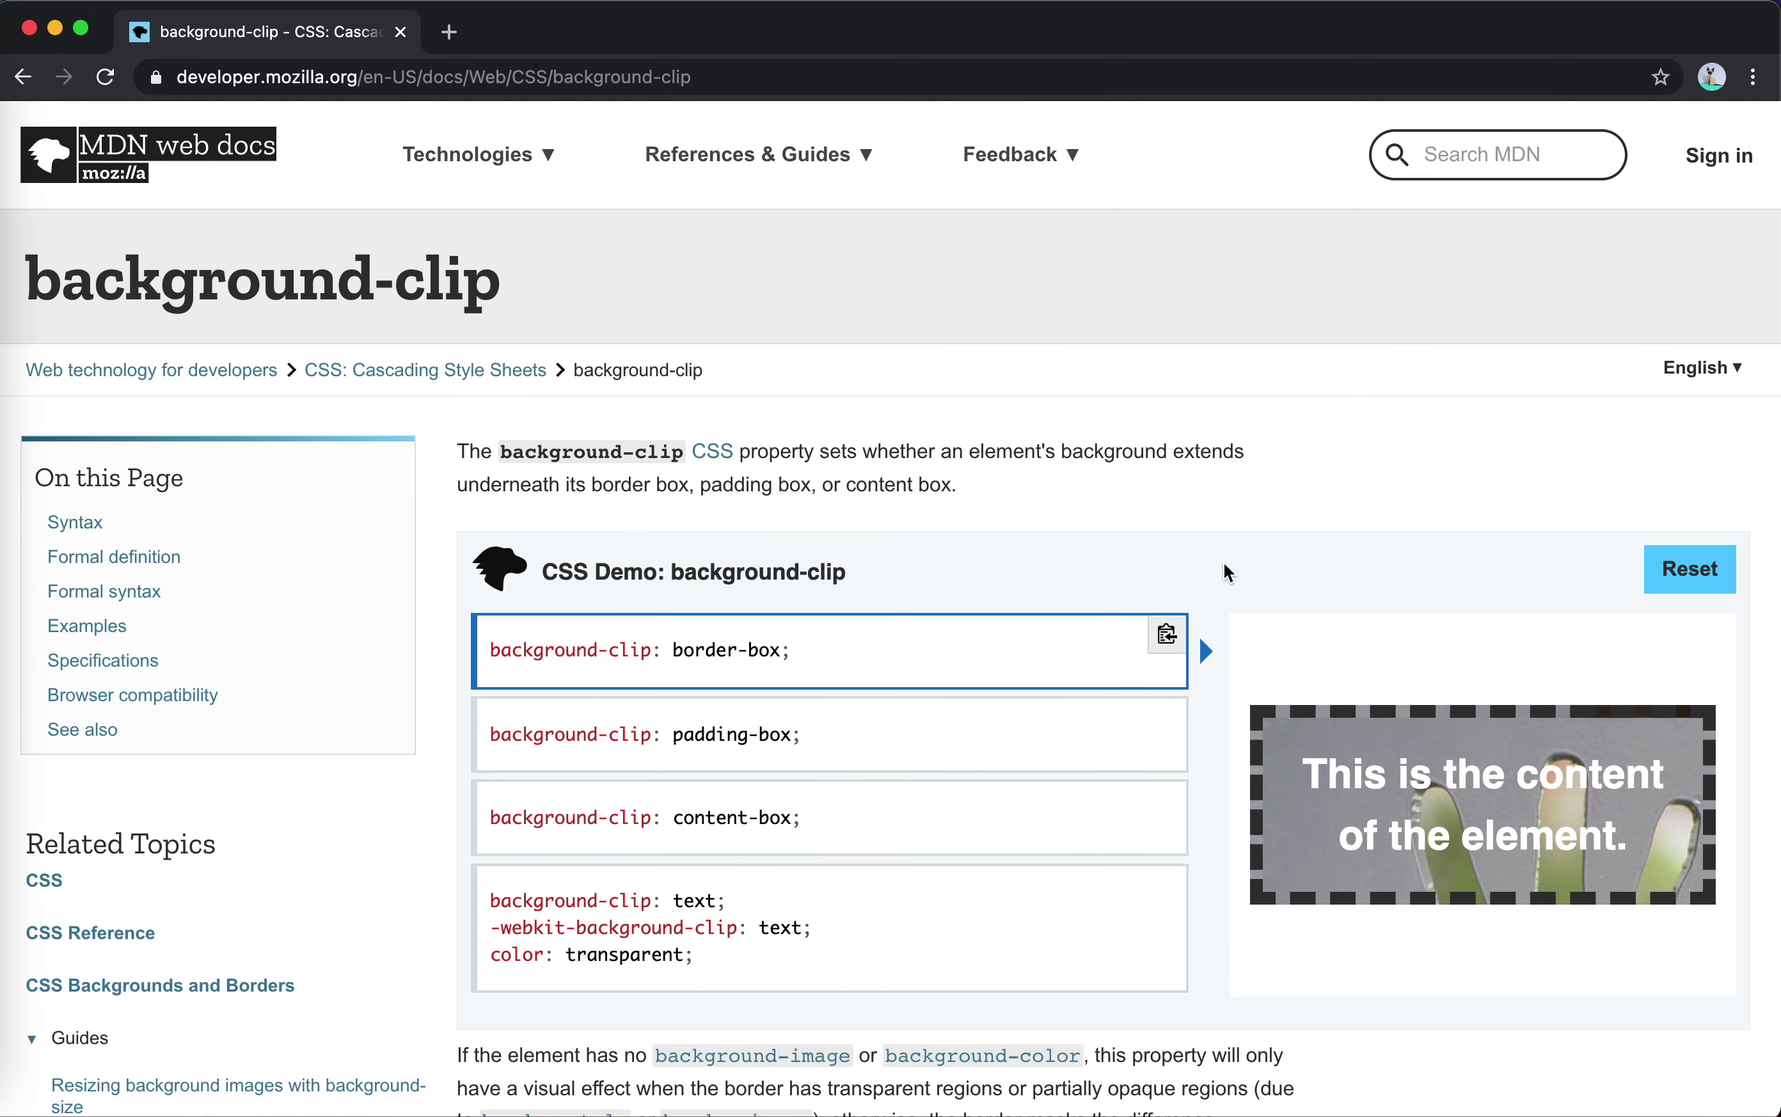
# - Examine the background-clip page's demo, the descriptions of its values and its formal definition
pyautogui.scroll(-2, 1283, 466)
pyautogui.scroll(-3, 1280, 460)
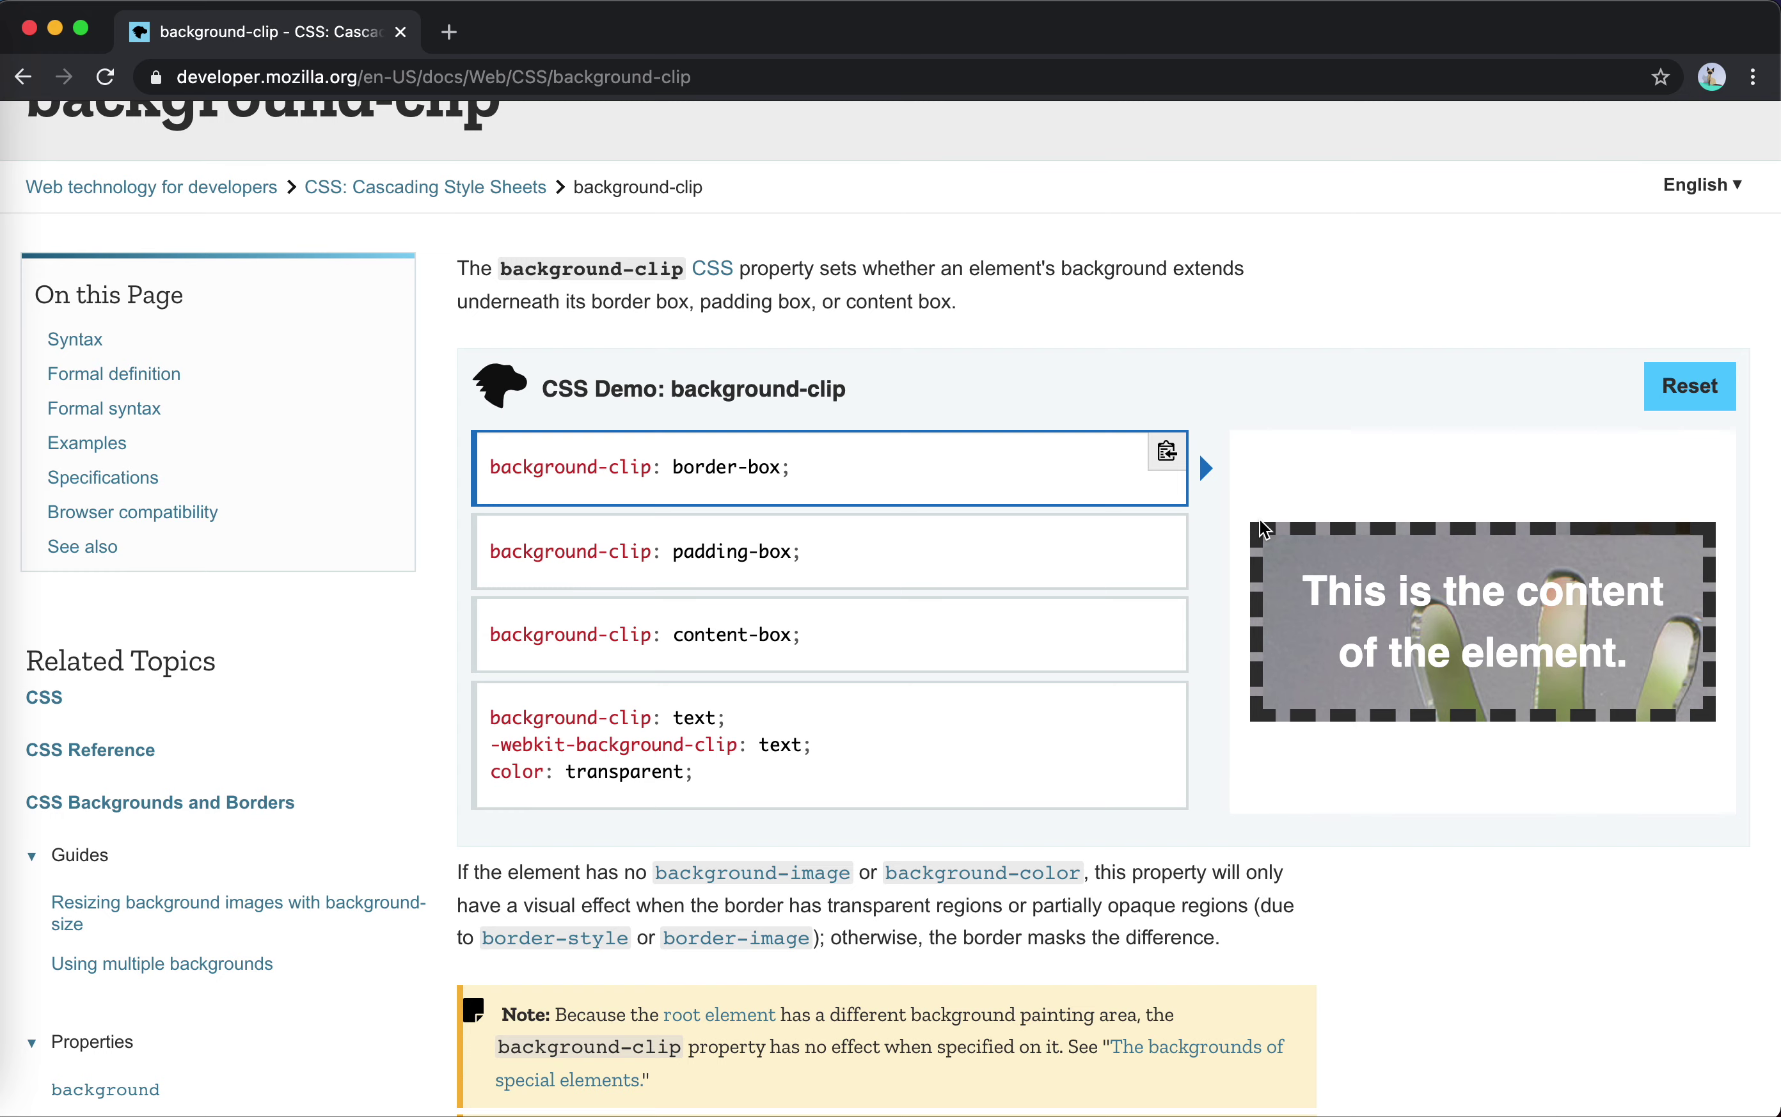
pyautogui.scroll(-10, 879, 783)
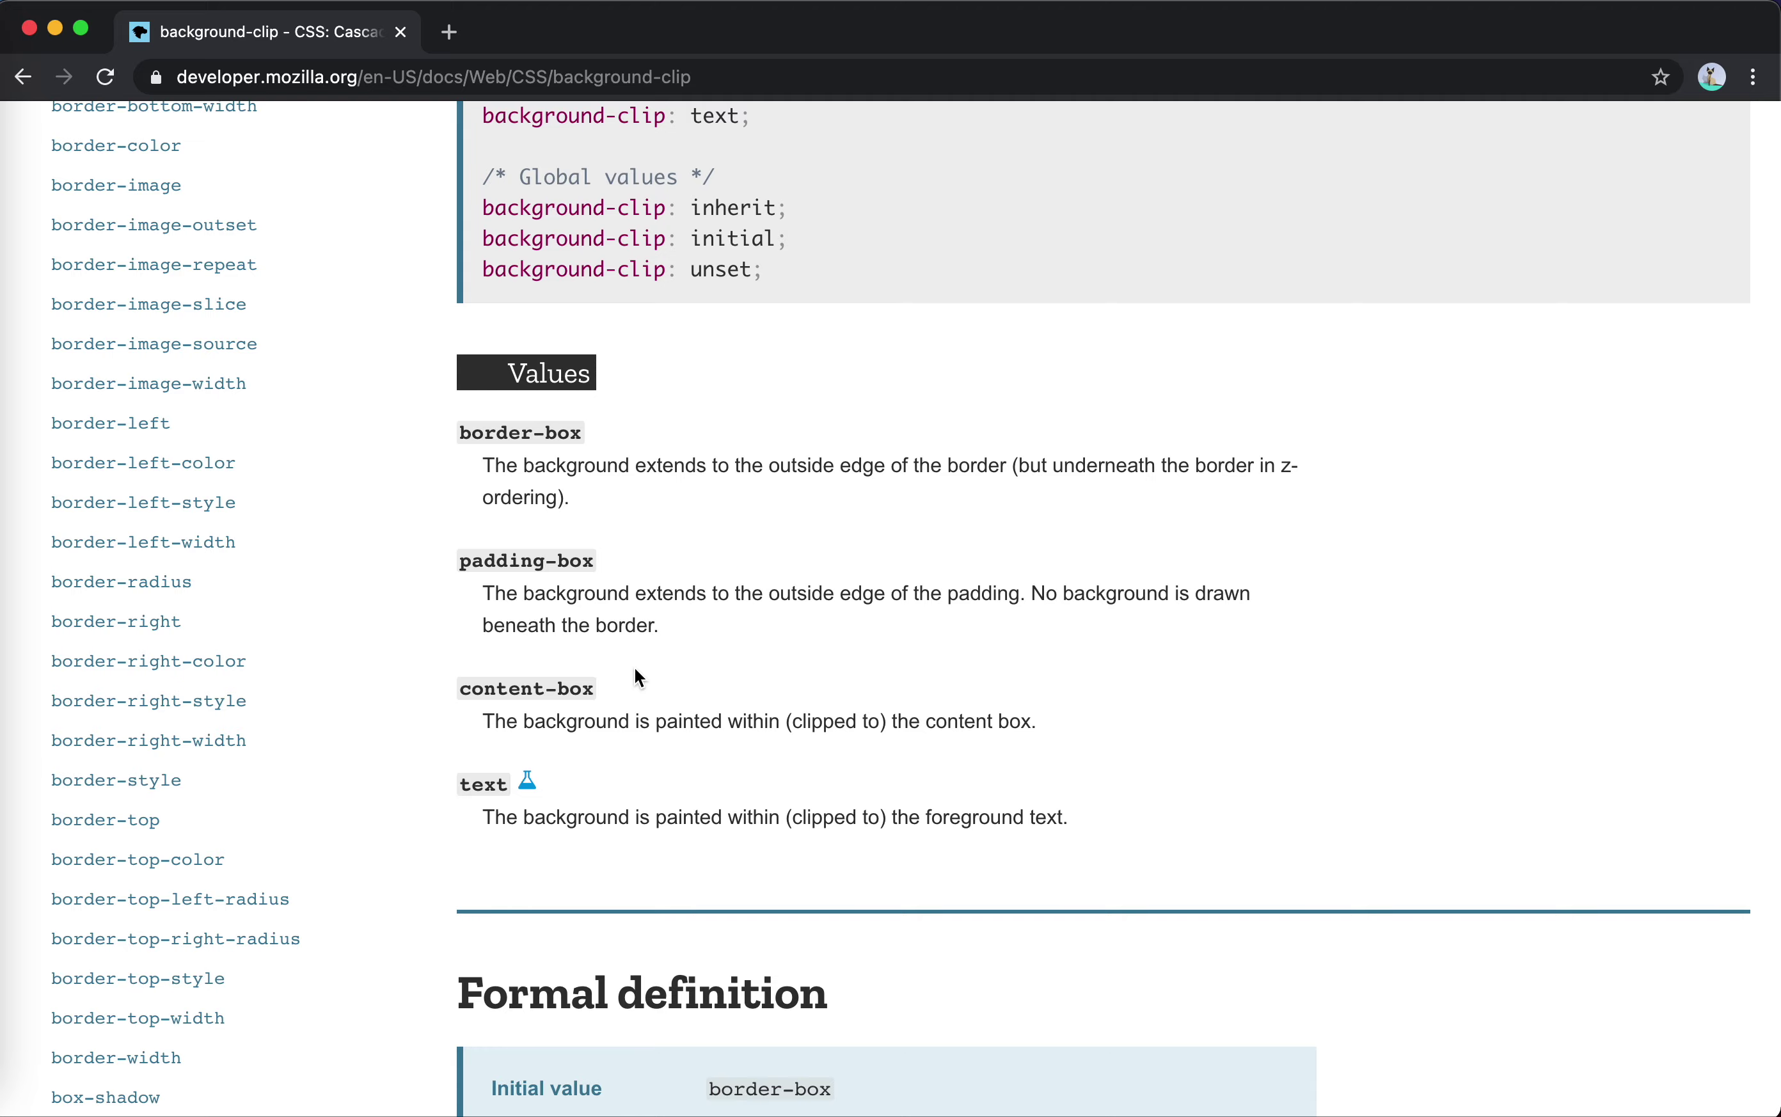
pyautogui.scroll(4, 637, 676)
pyautogui.scroll(-8, 634, 668)
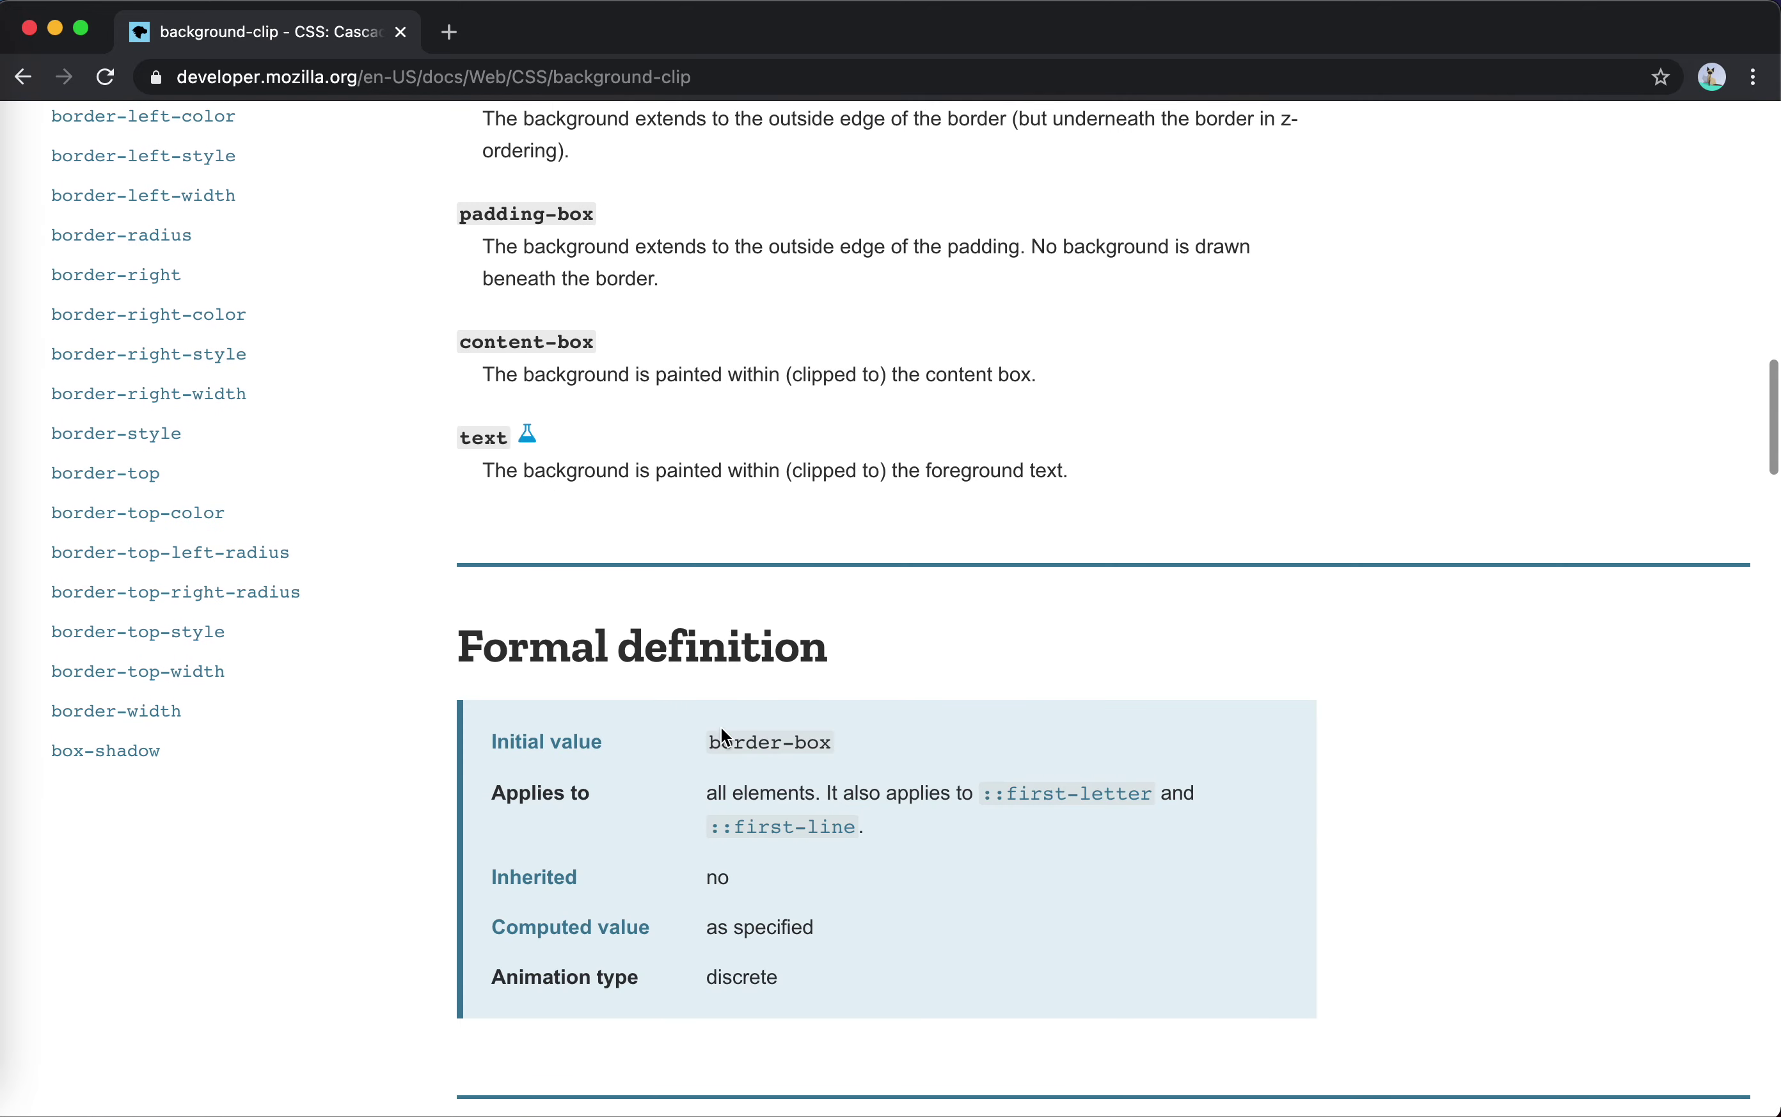
pyautogui.scroll(2, 721, 728)
pyautogui.scroll(15, 722, 728)
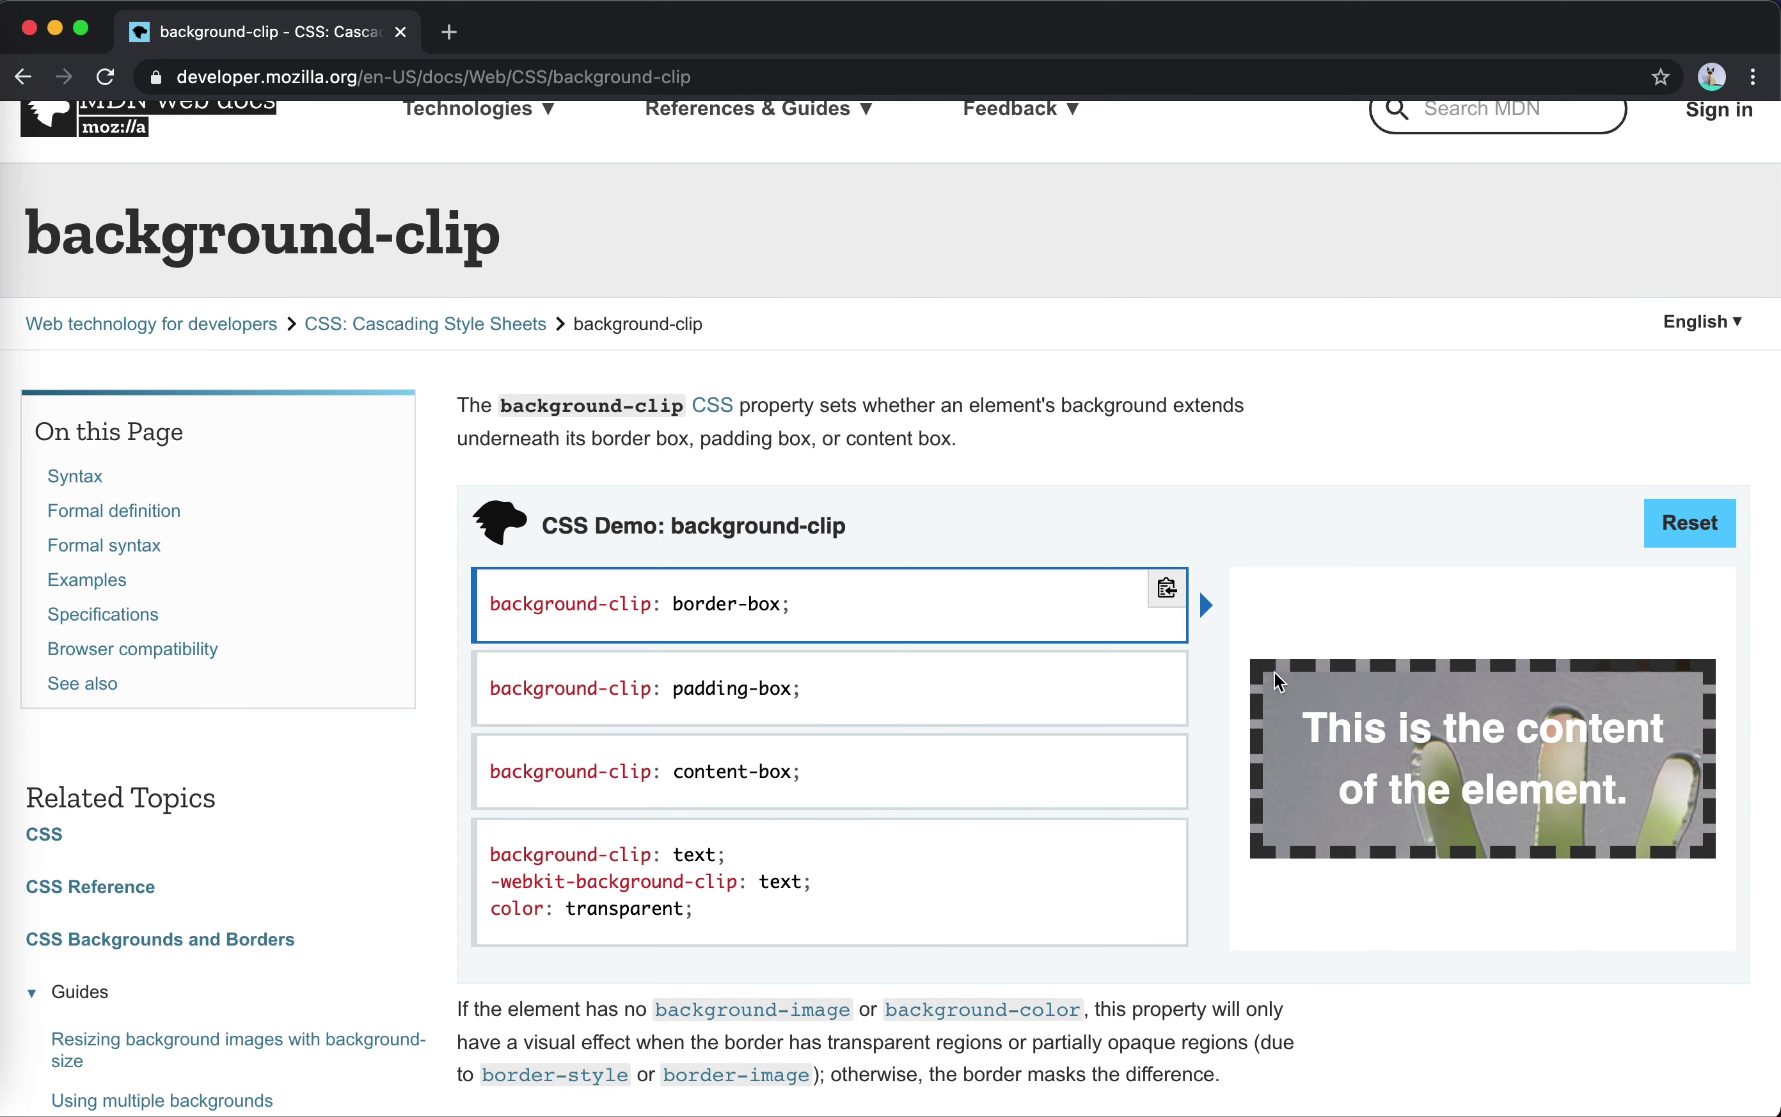
# - Inspect the background-clip demo's example element to show its CSS rules in the developer tools
pyautogui.rightClick(1291, 692)
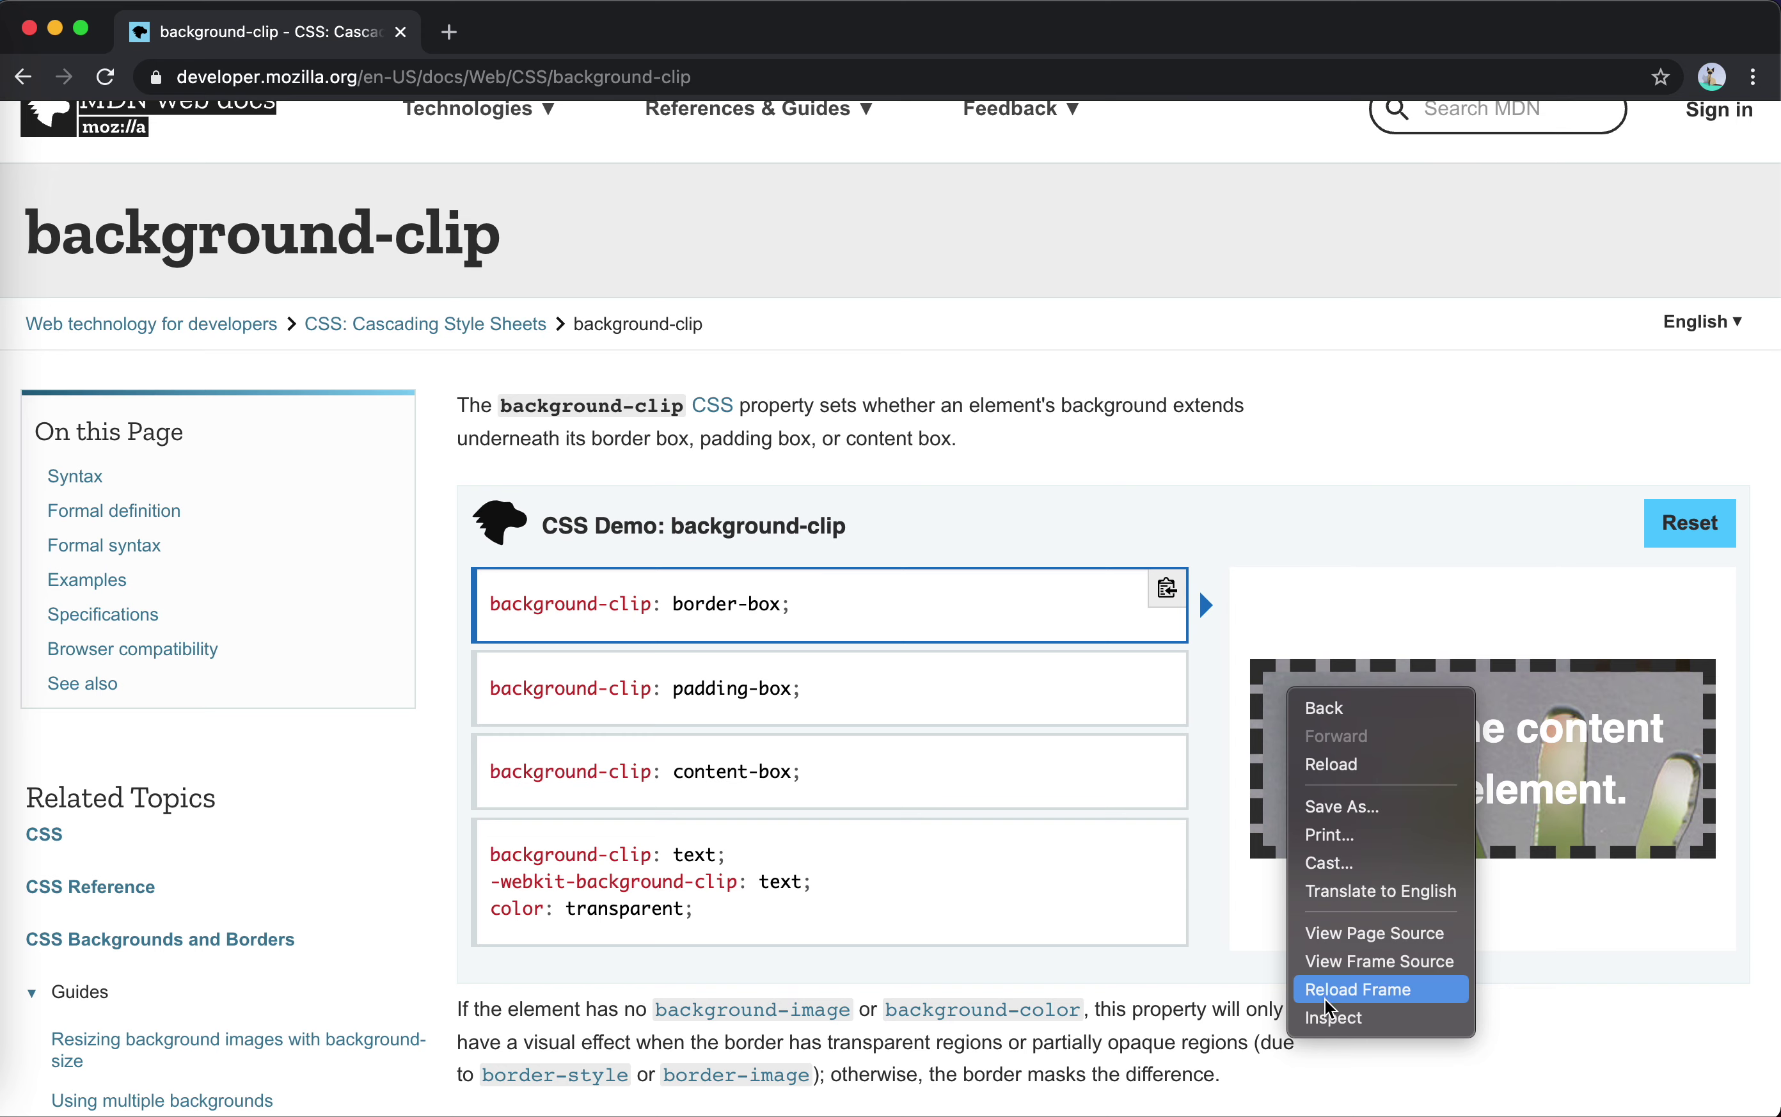
pyautogui.click(1330, 1018)
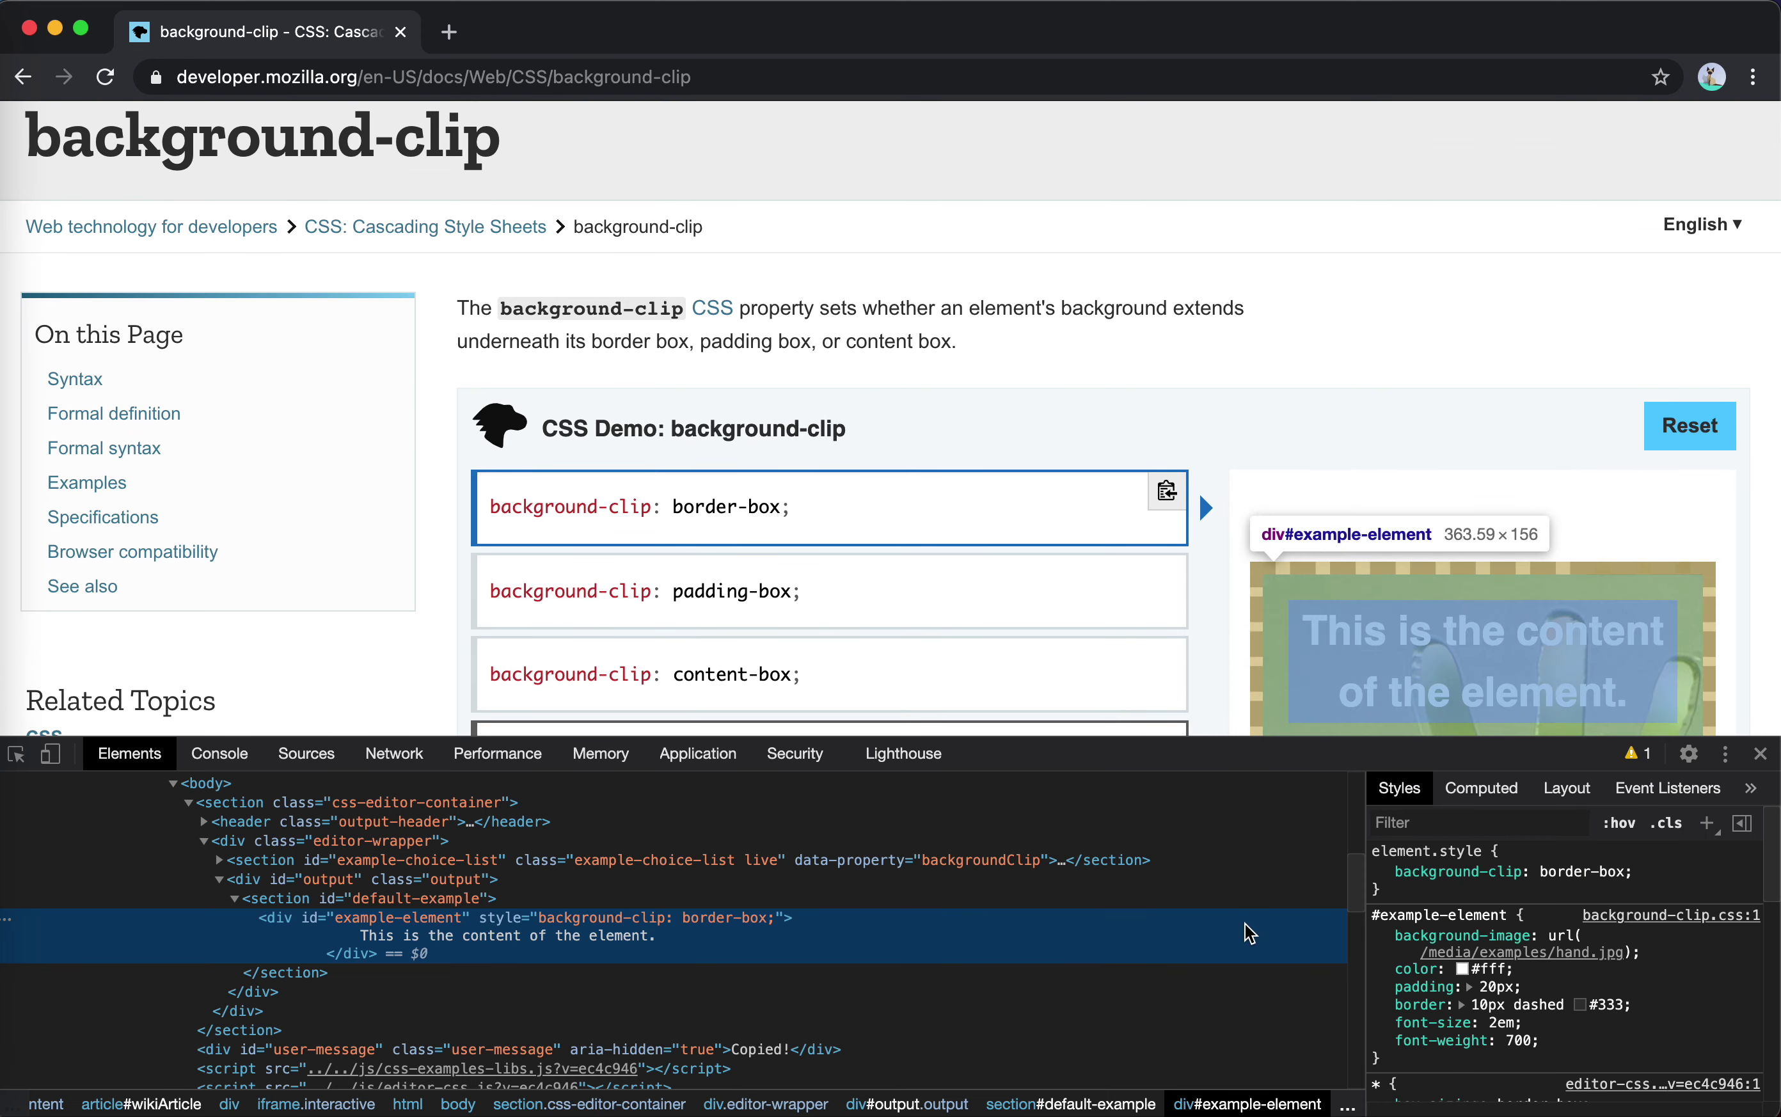
pyautogui.click(1543, 939)
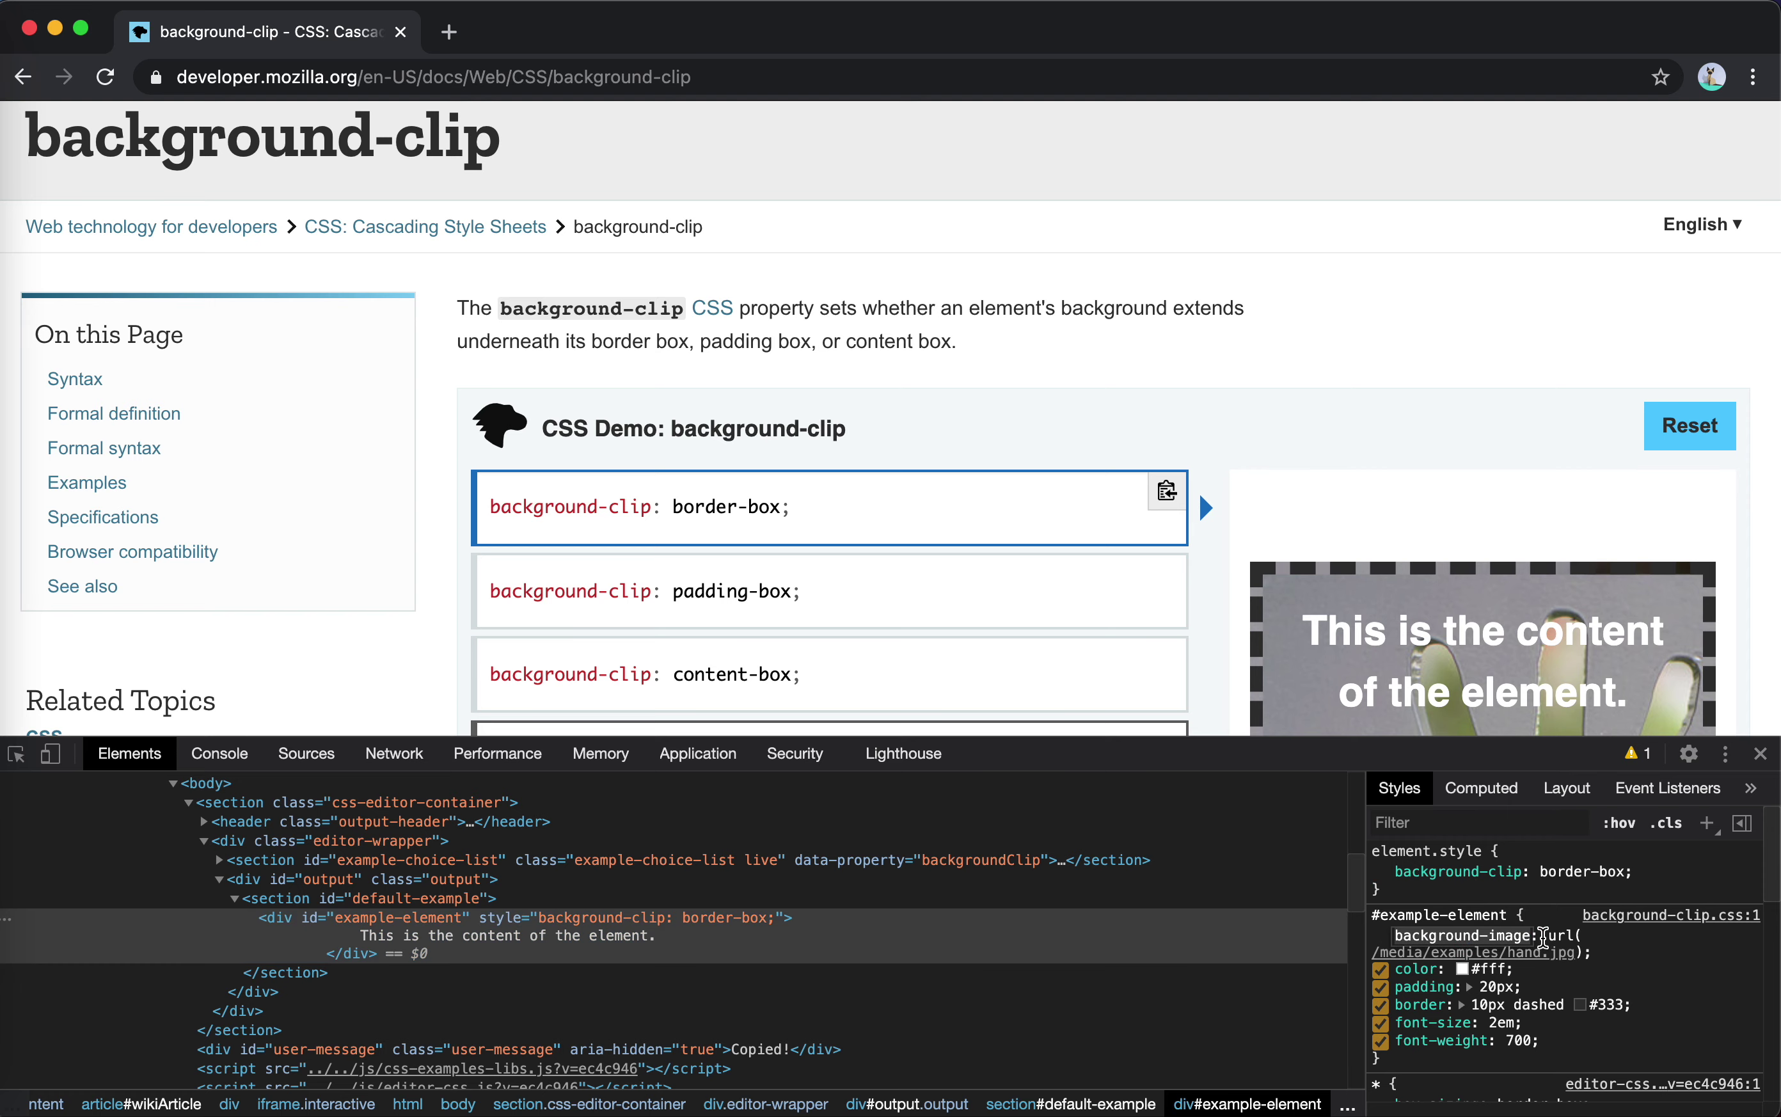
pyautogui.click(1436, 1038)
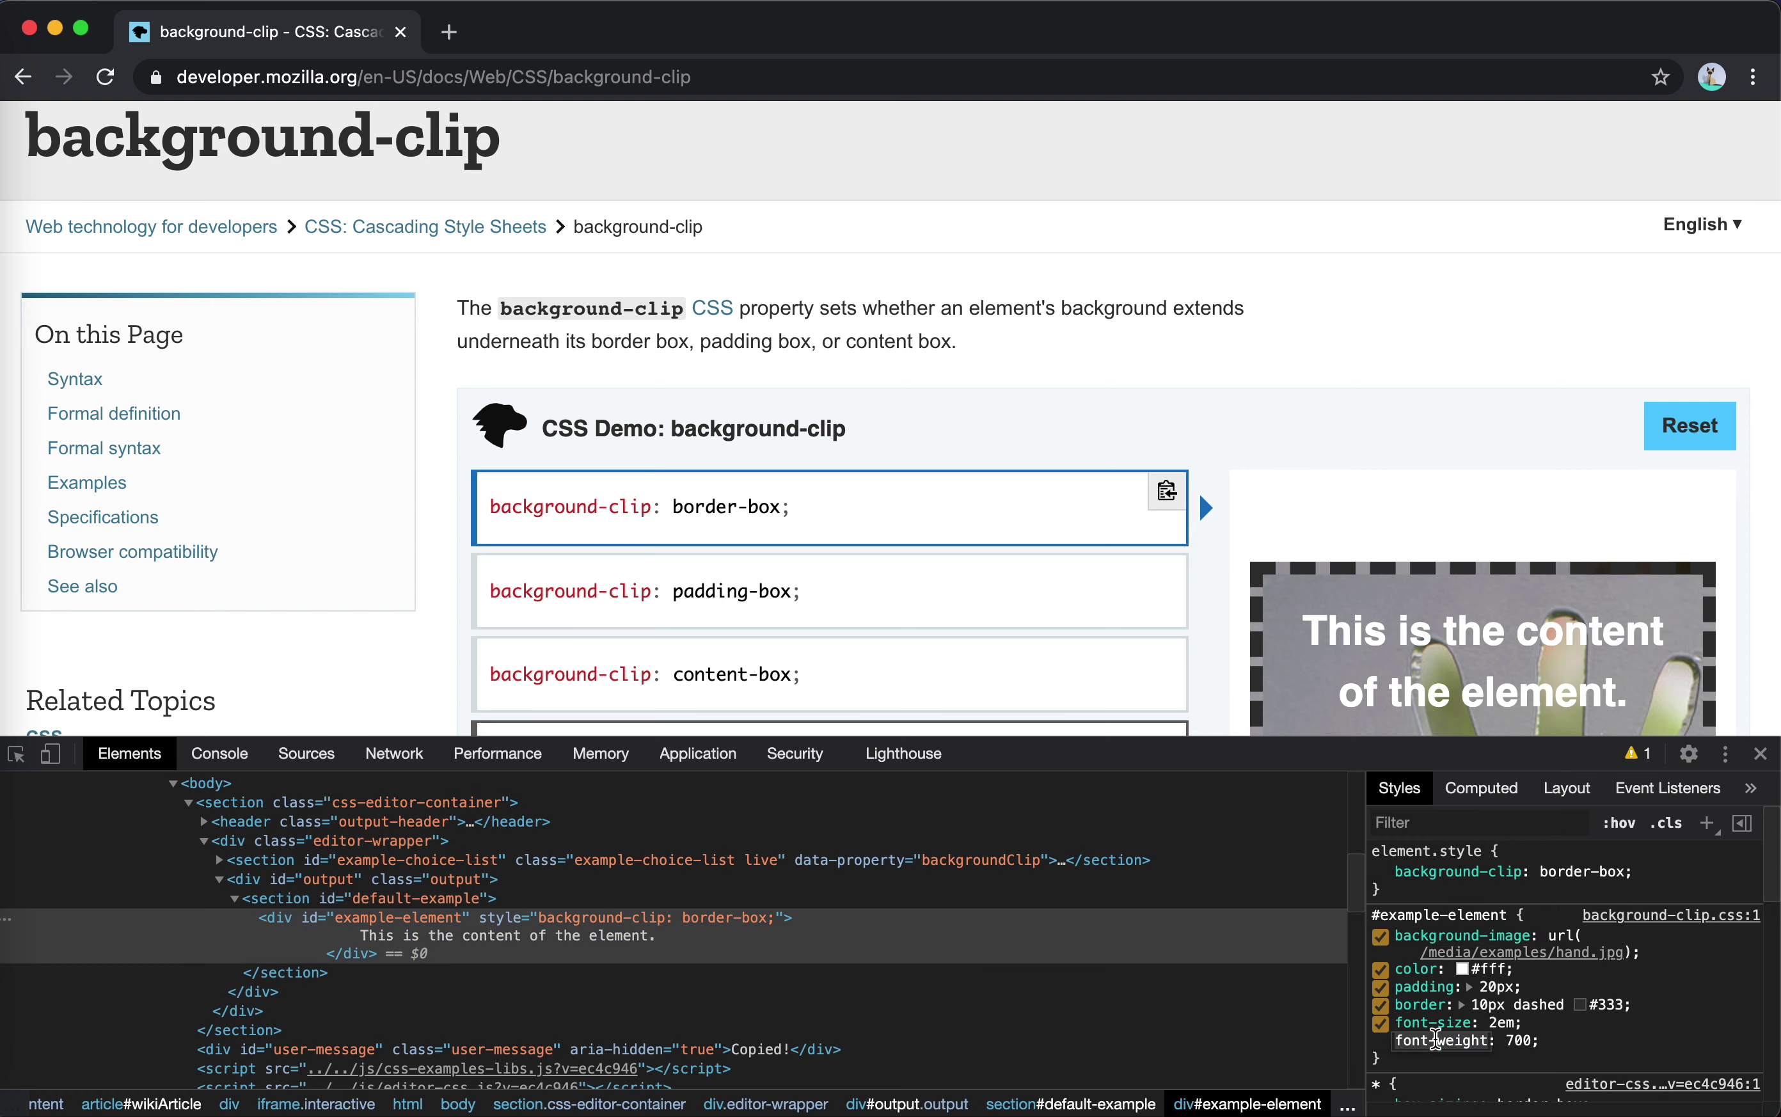
# - Disable the background-image declaration in the #example-element rule and add background-color: red
pyautogui.click(1382, 936)
pyautogui.click(1445, 1064)
pyautogui.write('back')
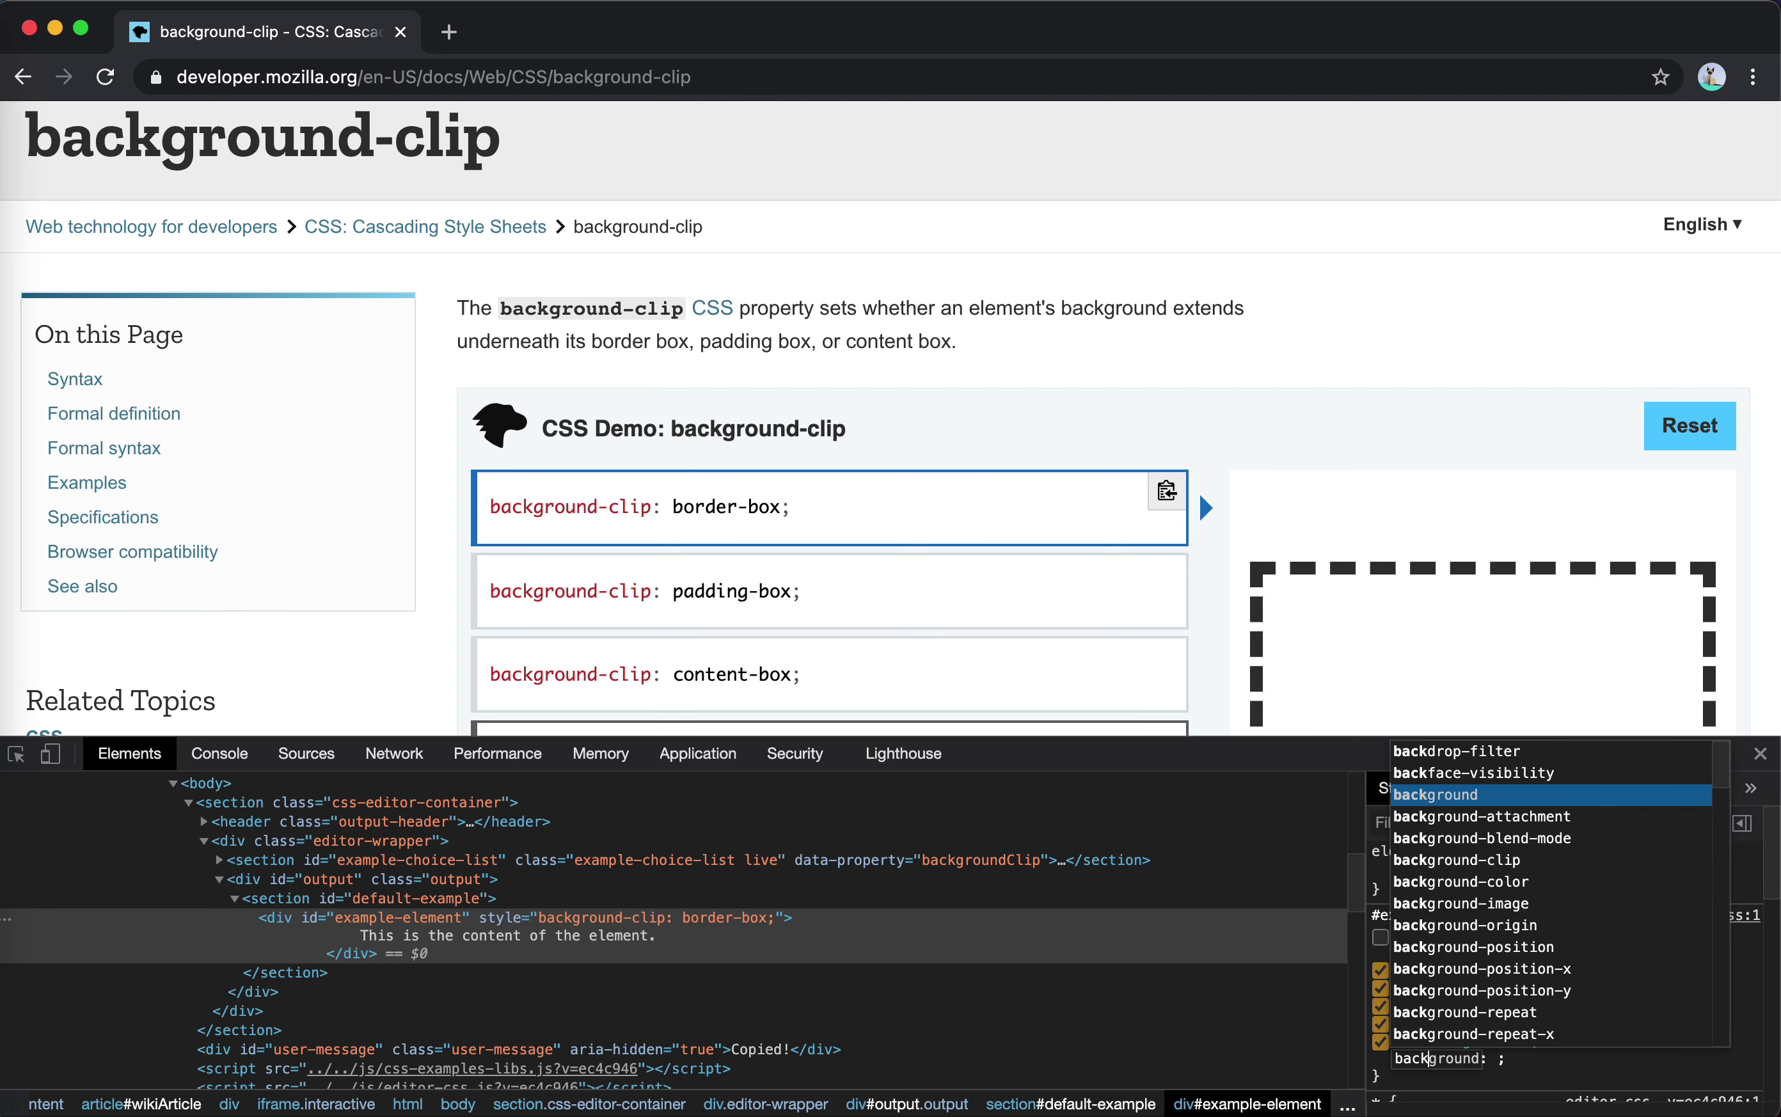
pyautogui.press('Right')
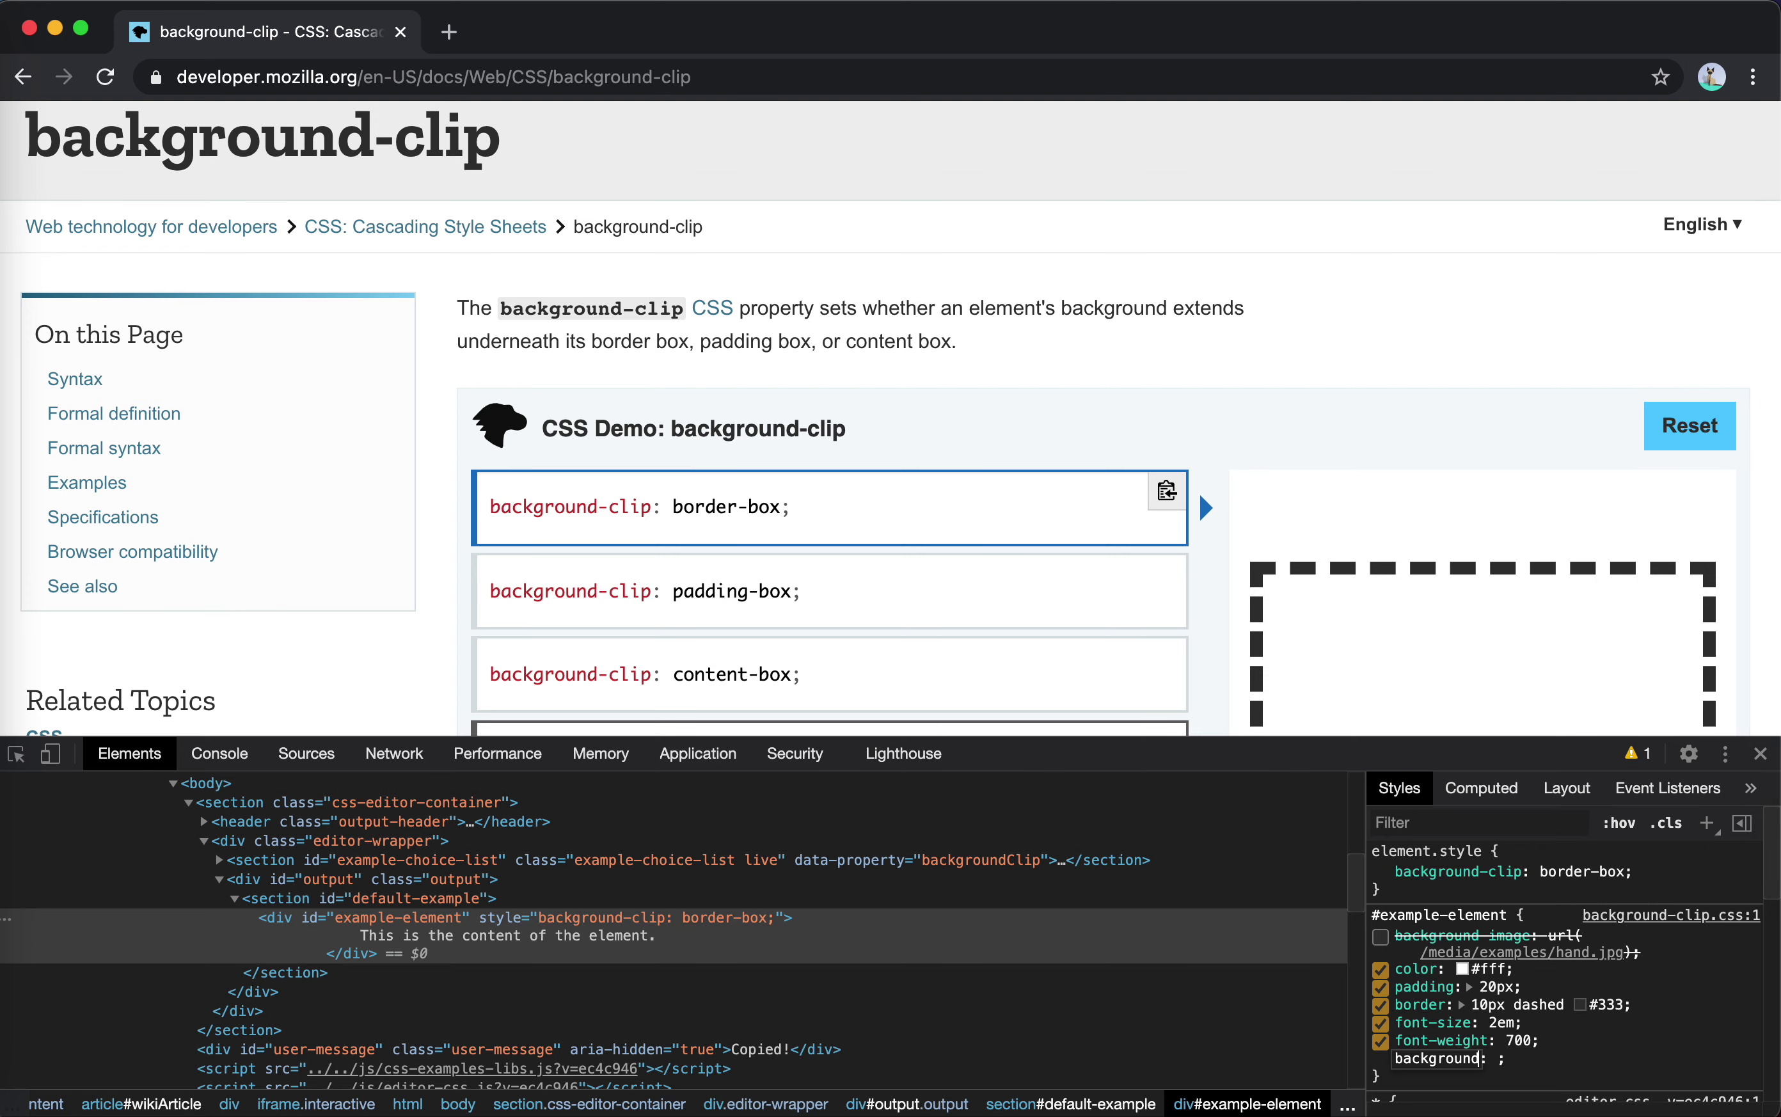
pyautogui.write('-color:red')
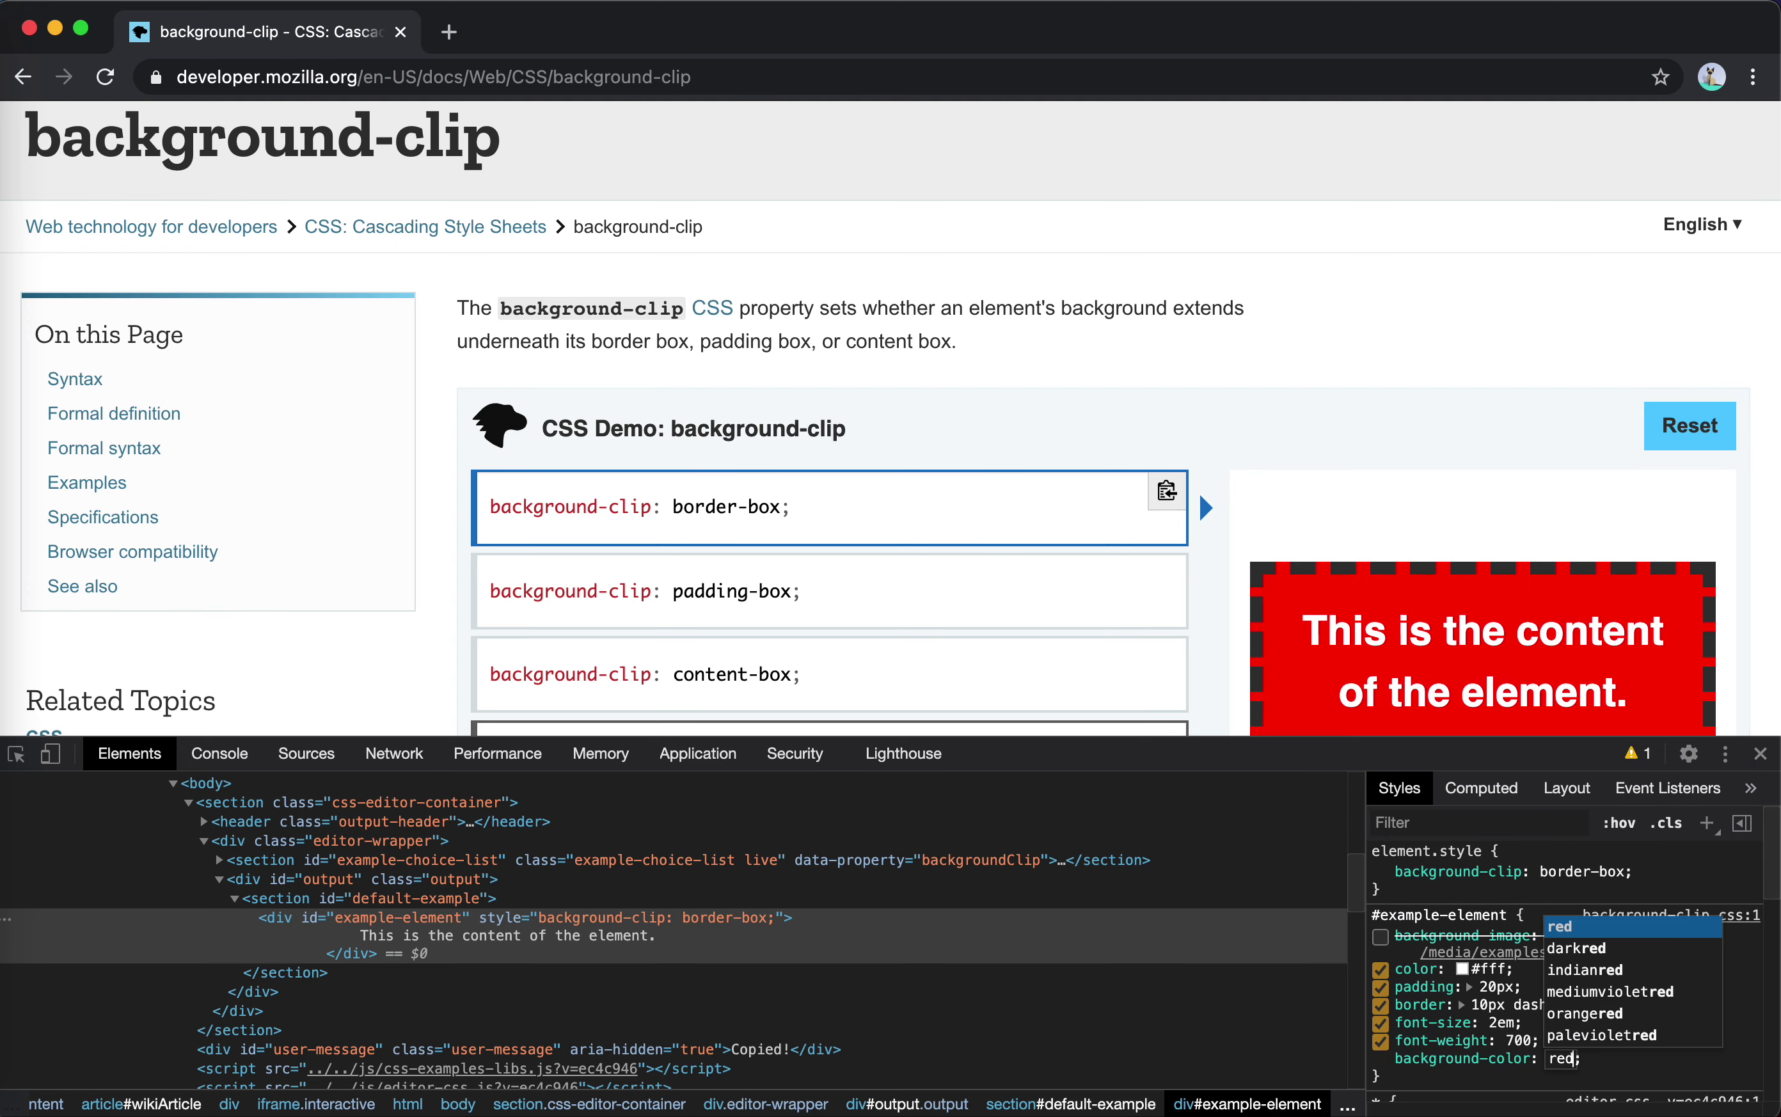
pyautogui.press('Return')
# - Apply background-clip: padding-box and then content-box to the demo element
pyautogui.scroll(-2, 1369, 411)
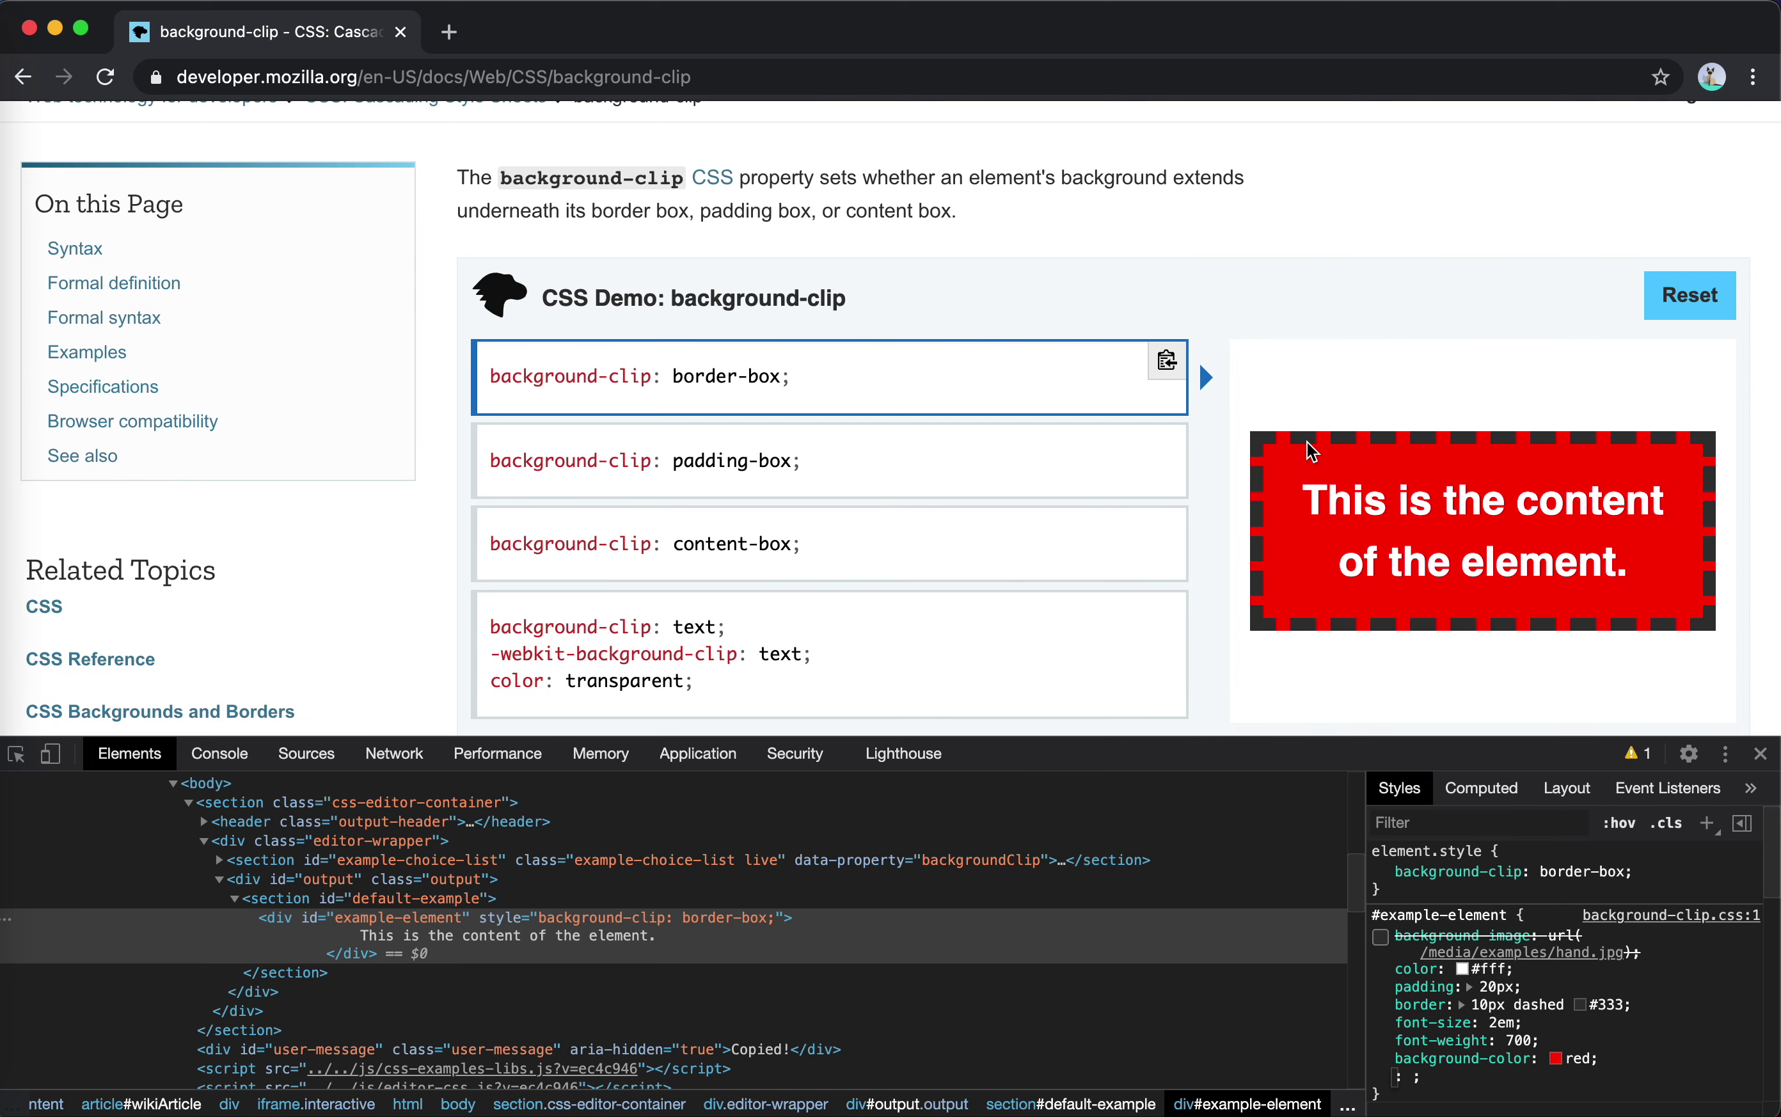
pyautogui.click(1024, 453)
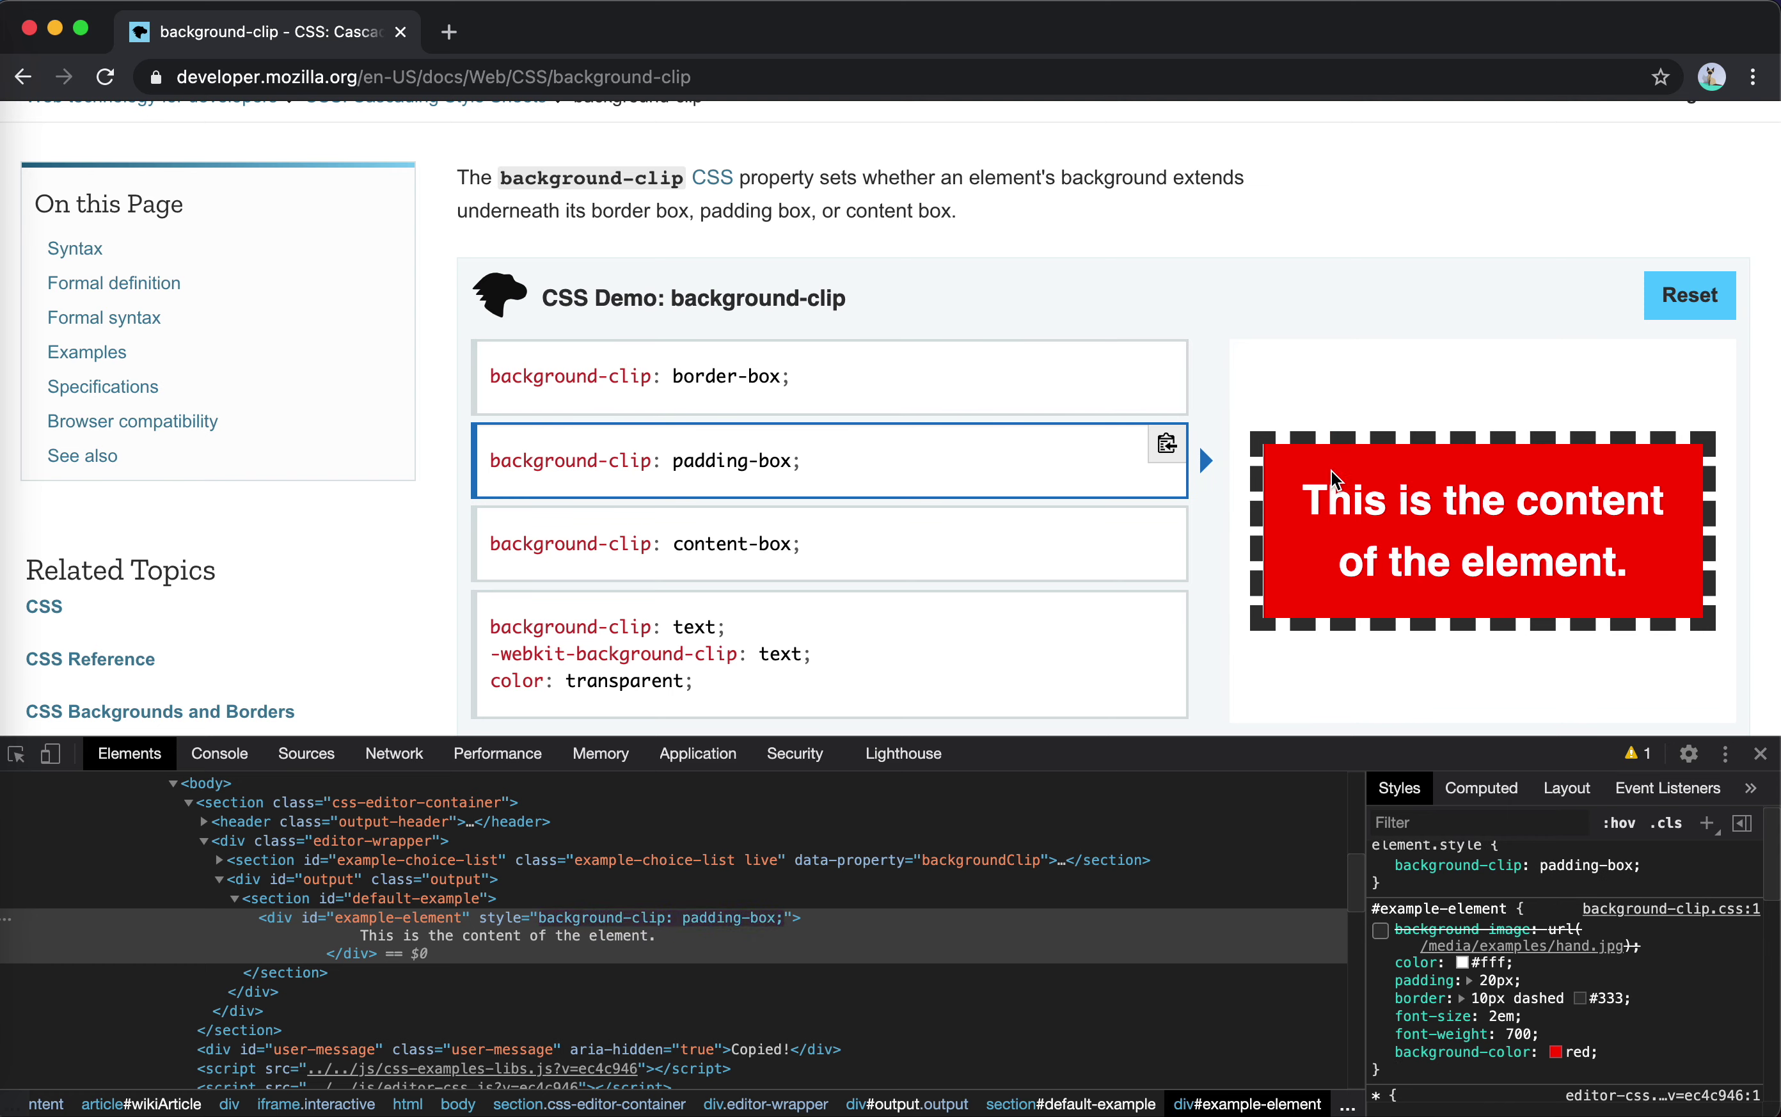
pyautogui.click(986, 545)
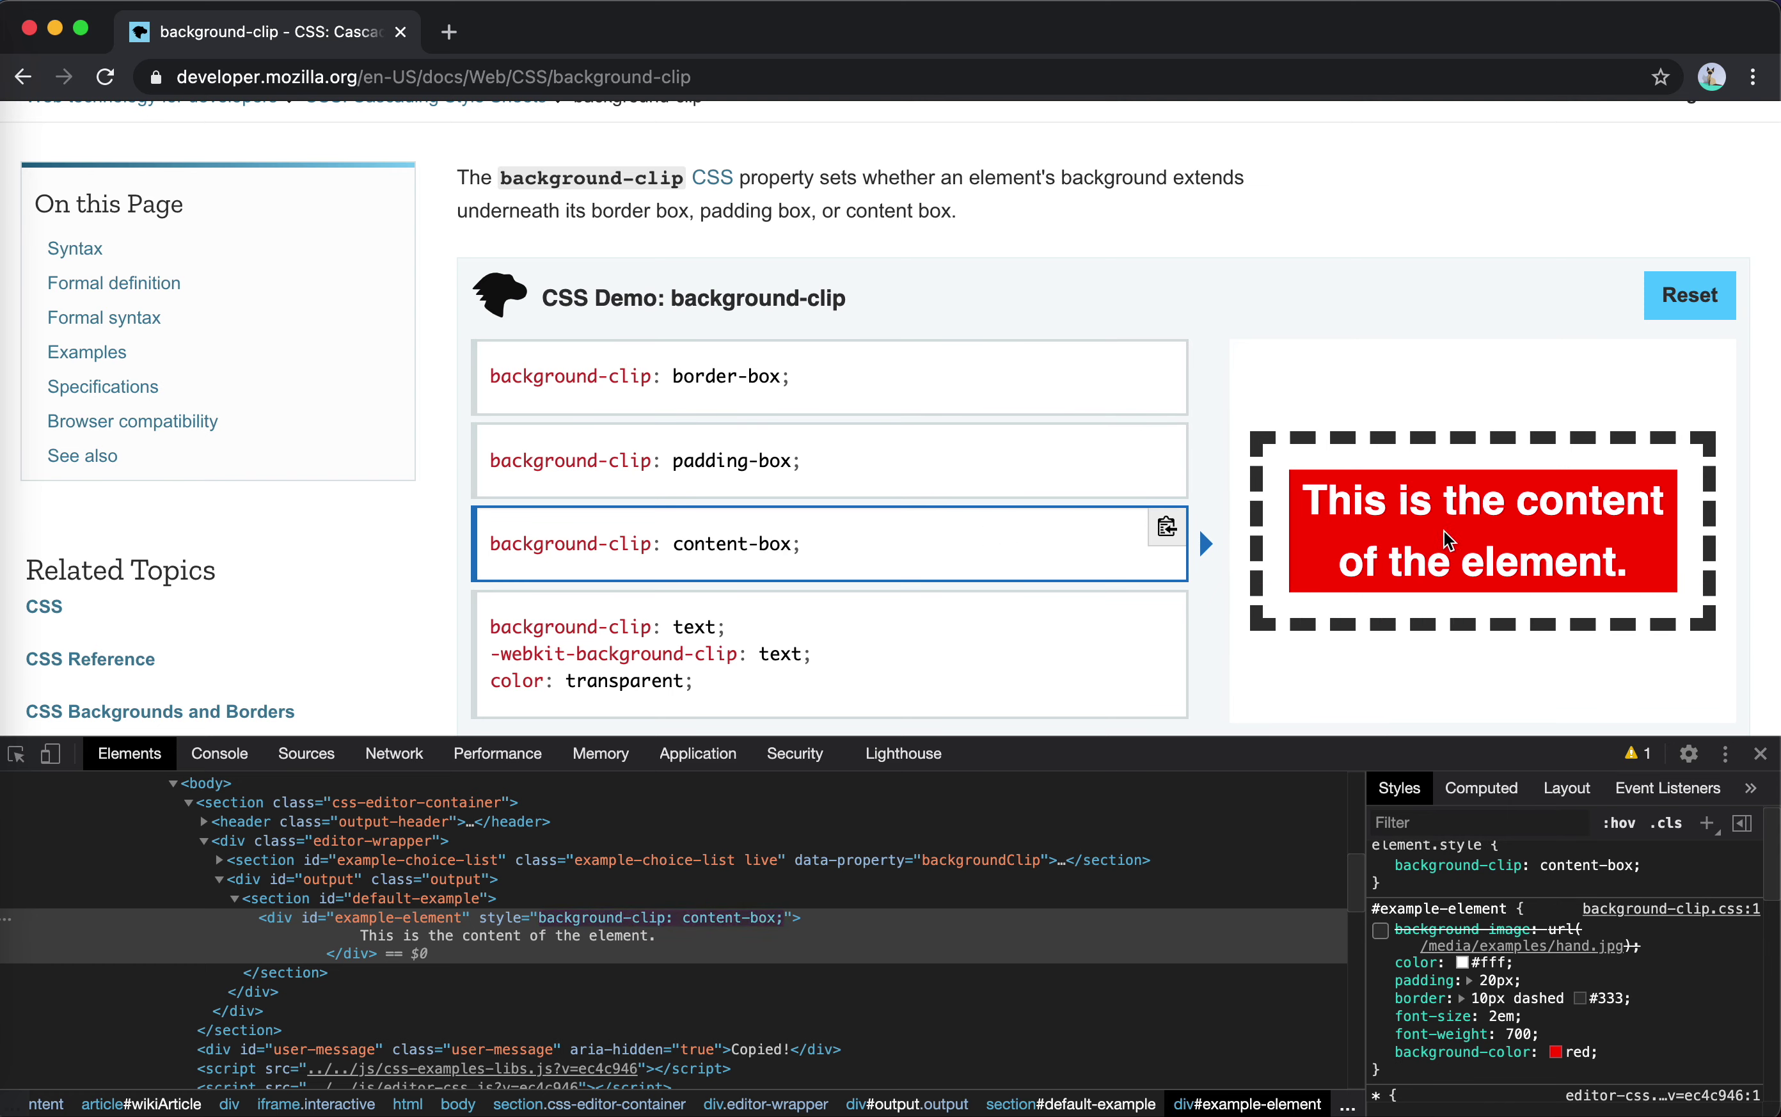
# - Apply the background-clip: text option with color: transparent to the demo element and examine the clipped preview text
pyautogui.scroll(-1, 895, 646)
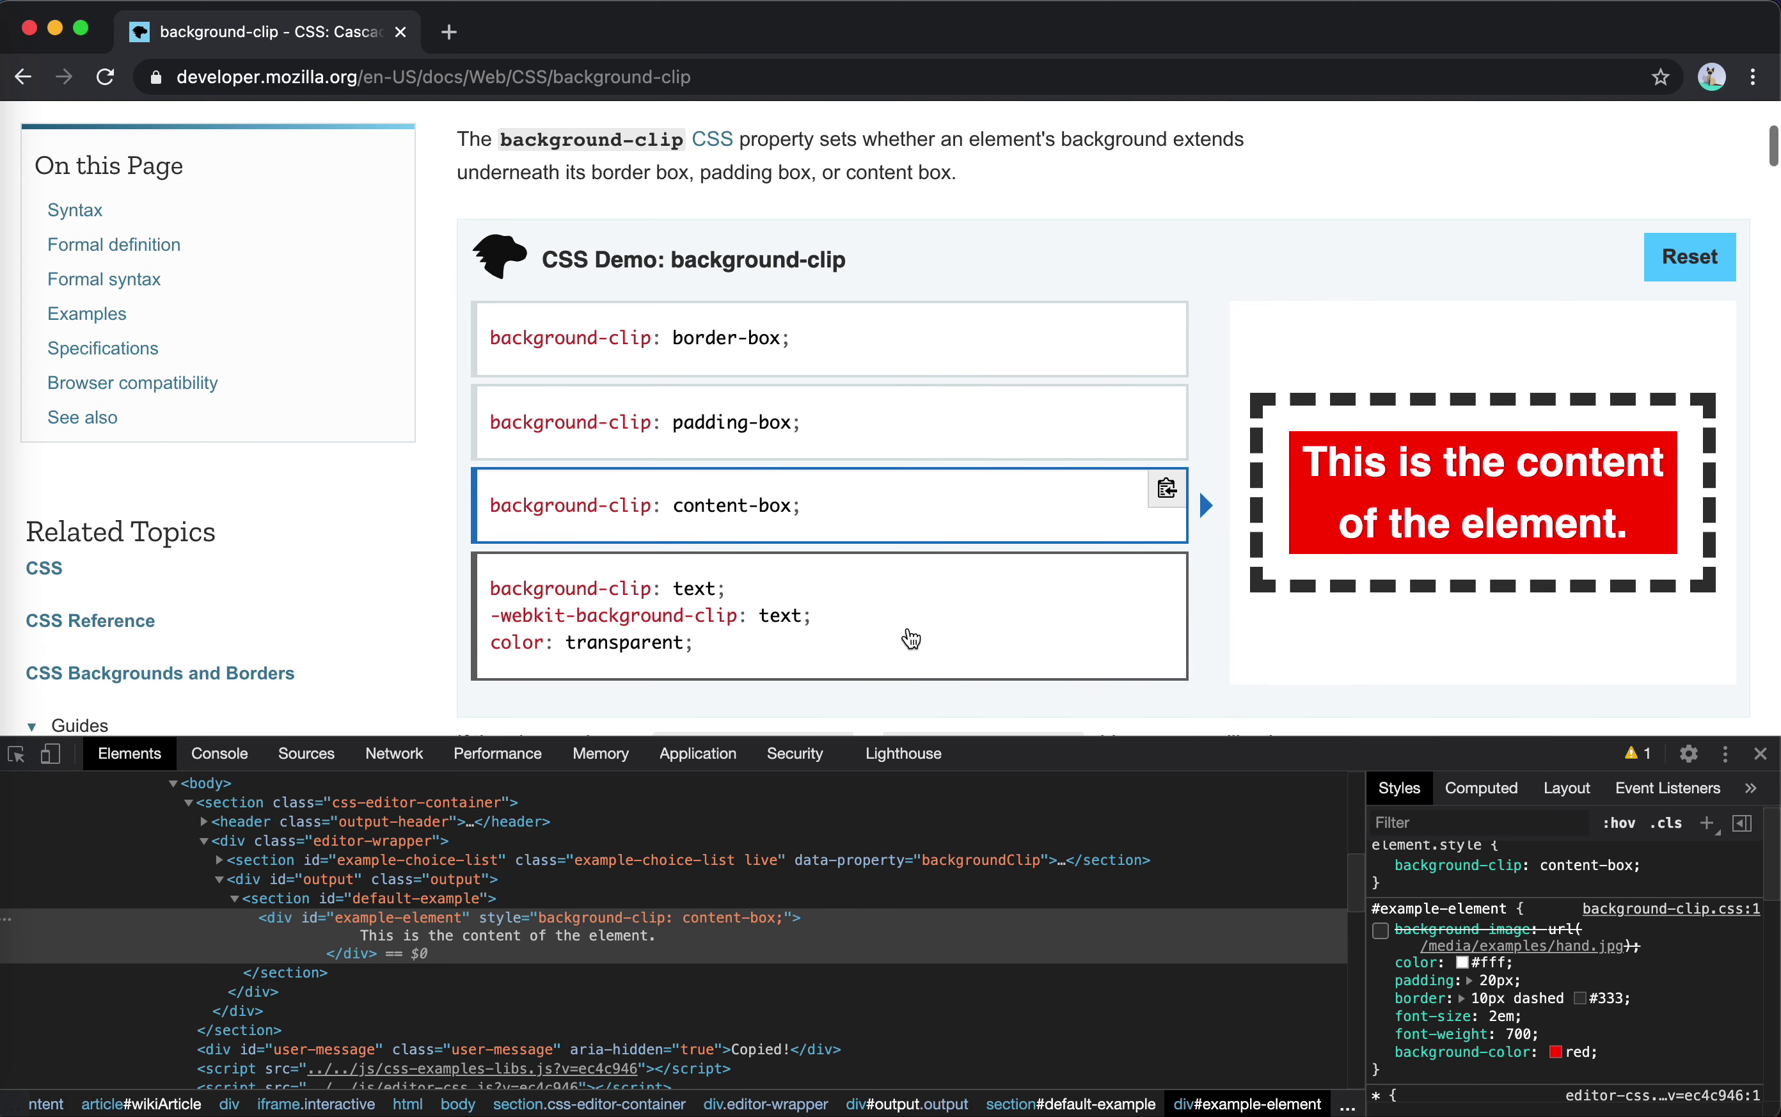
pyautogui.scroll(-2, 1073, 644)
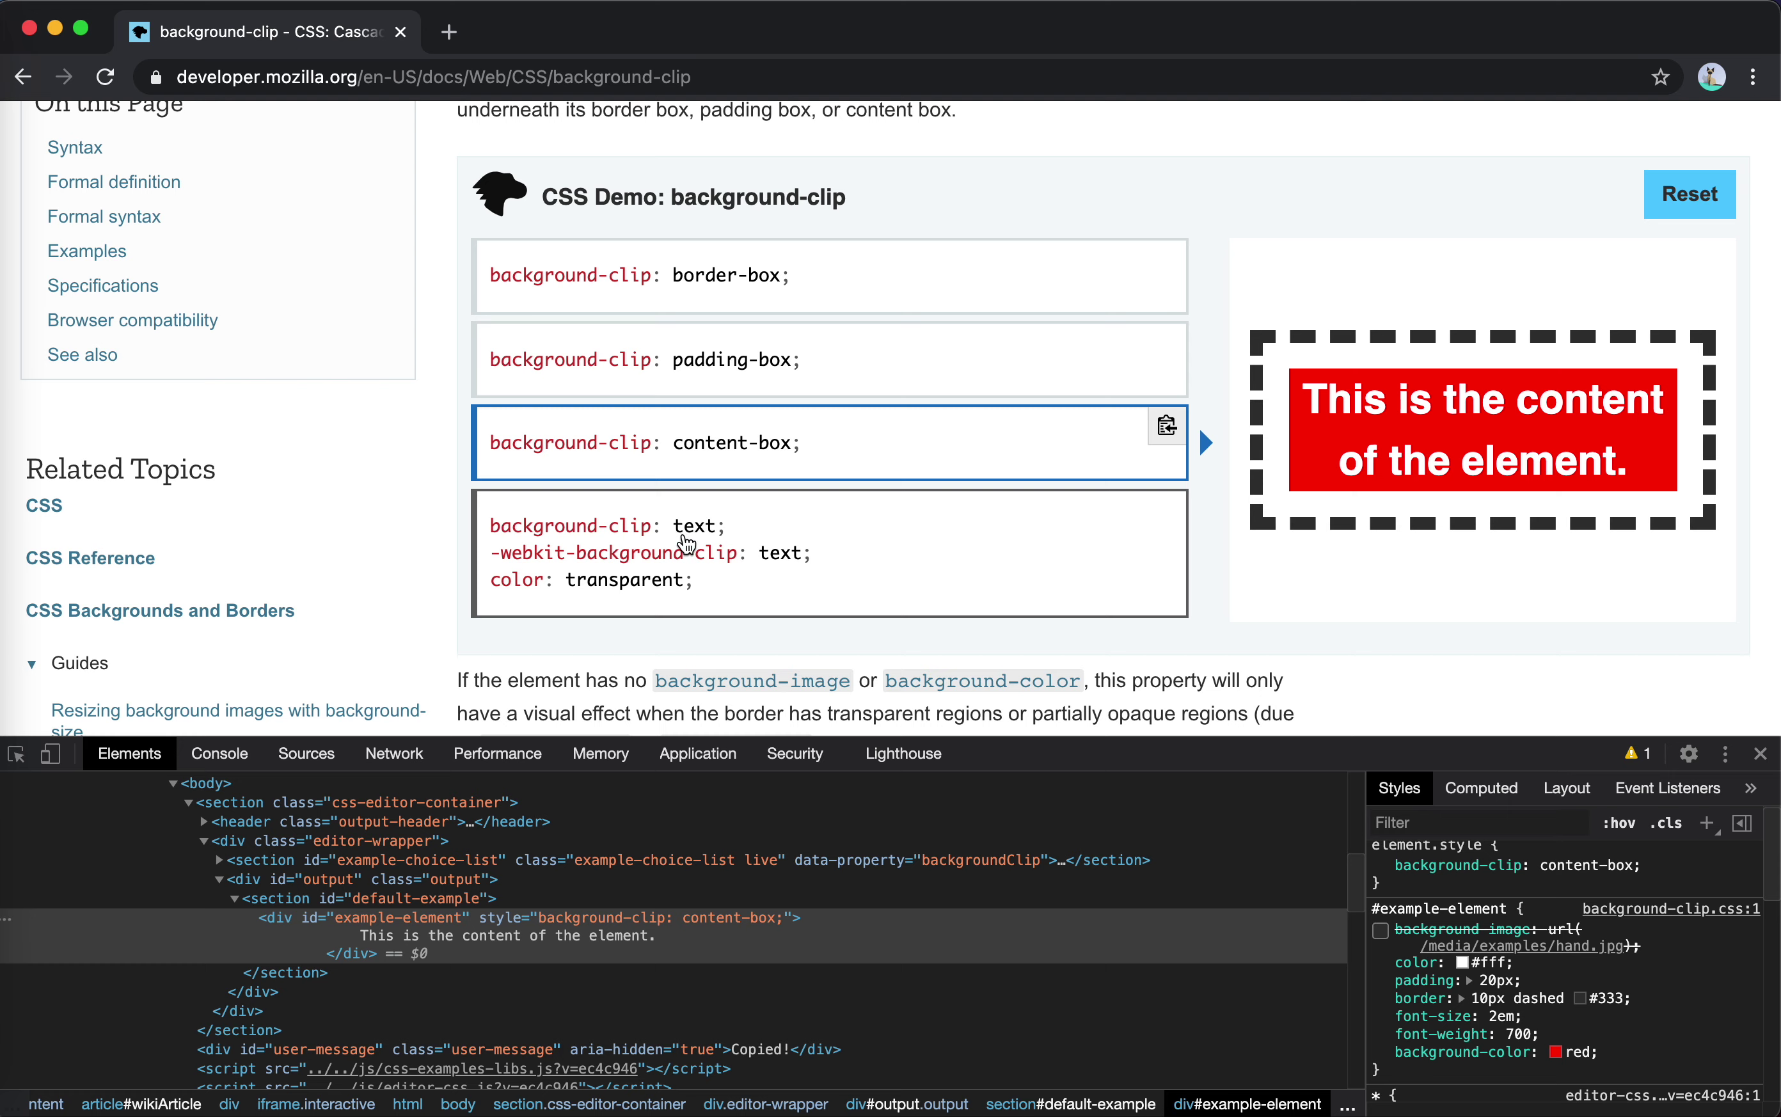
pyautogui.click(837, 554)
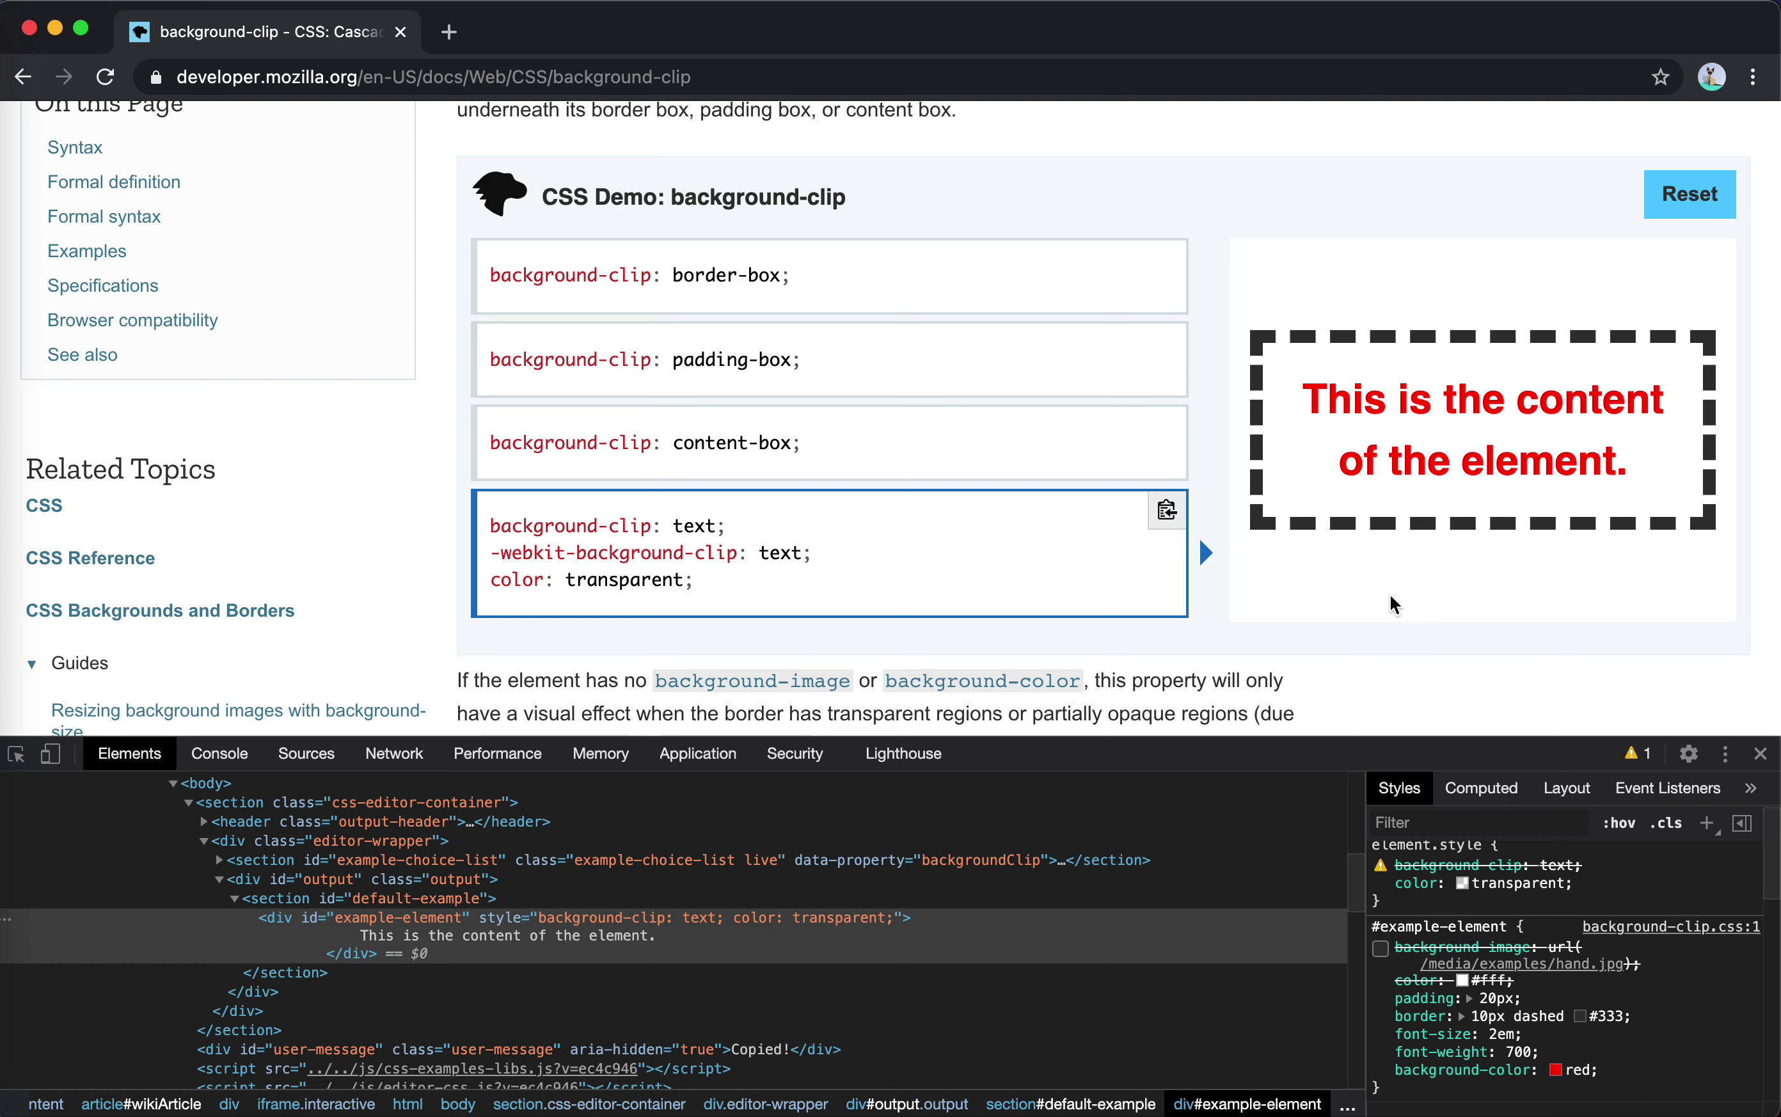
pyautogui.moveTo(1392, 956)
pyautogui.moveTo(1328, 398); pyautogui.dragTo(1502, 438)
pyautogui.click(1534, 463)
pyautogui.moveTo(1392, 868)
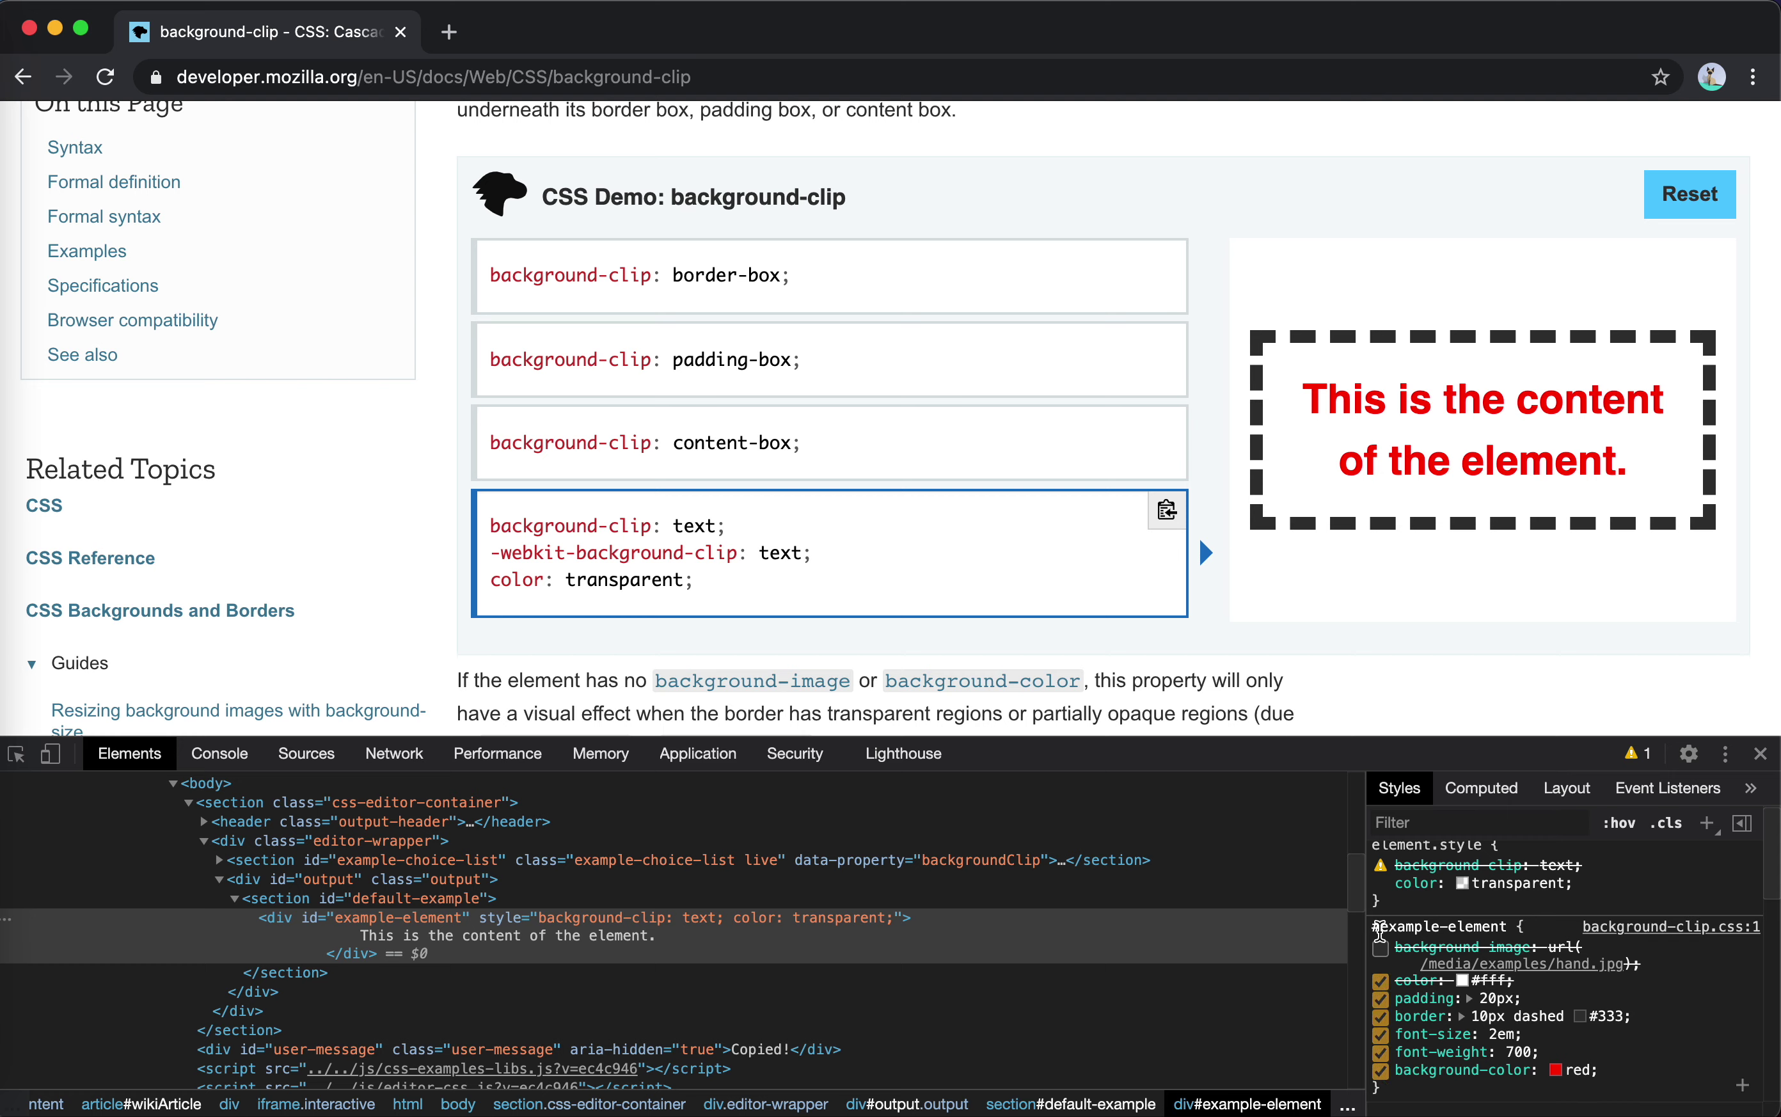
# - Re-enable the element's background-image, disable its red background-color and close the developer tools after checking the preview text
pyautogui.click(1380, 948)
pyautogui.click(1383, 1070)
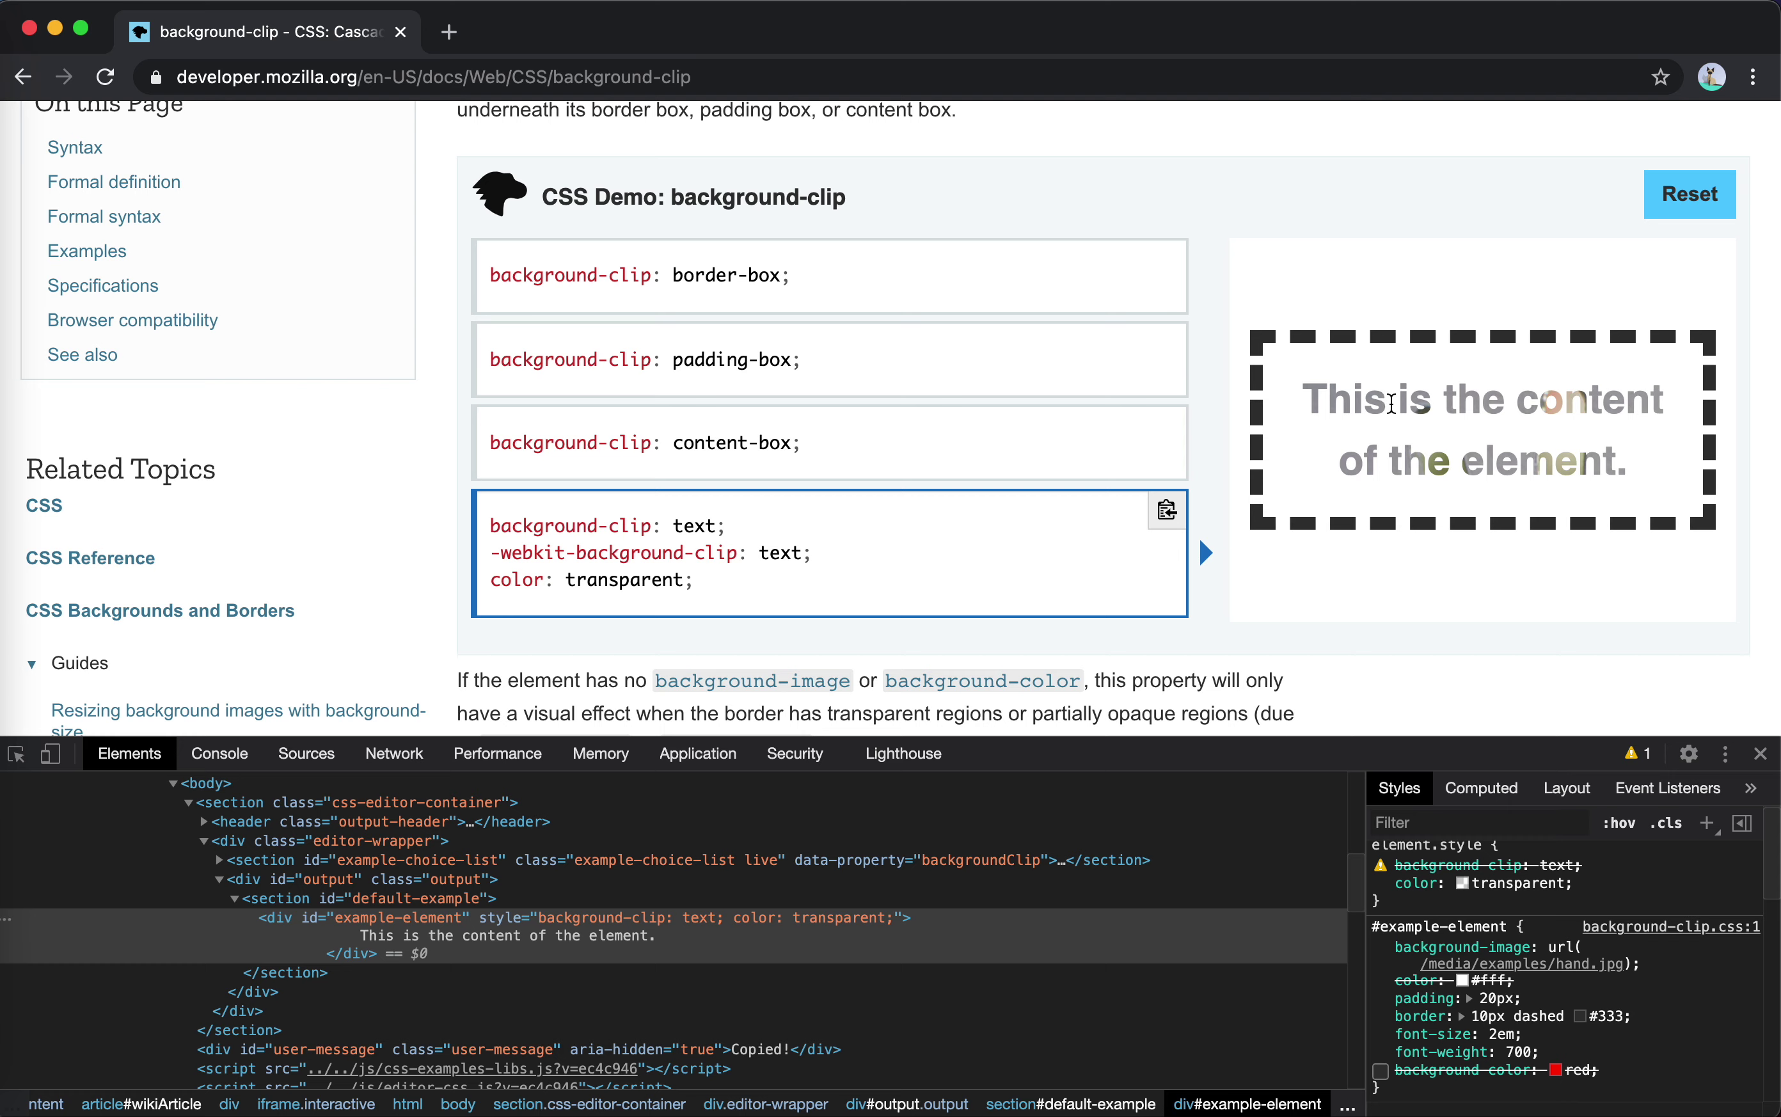
pyautogui.moveTo(1395, 414); pyautogui.dragTo(1526, 459)
pyautogui.click(1633, 476)
pyautogui.moveTo(1634, 478); pyautogui.dragTo(1512, 458)
pyautogui.click(1512, 458)
pyautogui.doubleClick(1489, 460)
pyautogui.click(1413, 459)
pyautogui.click(1762, 754)
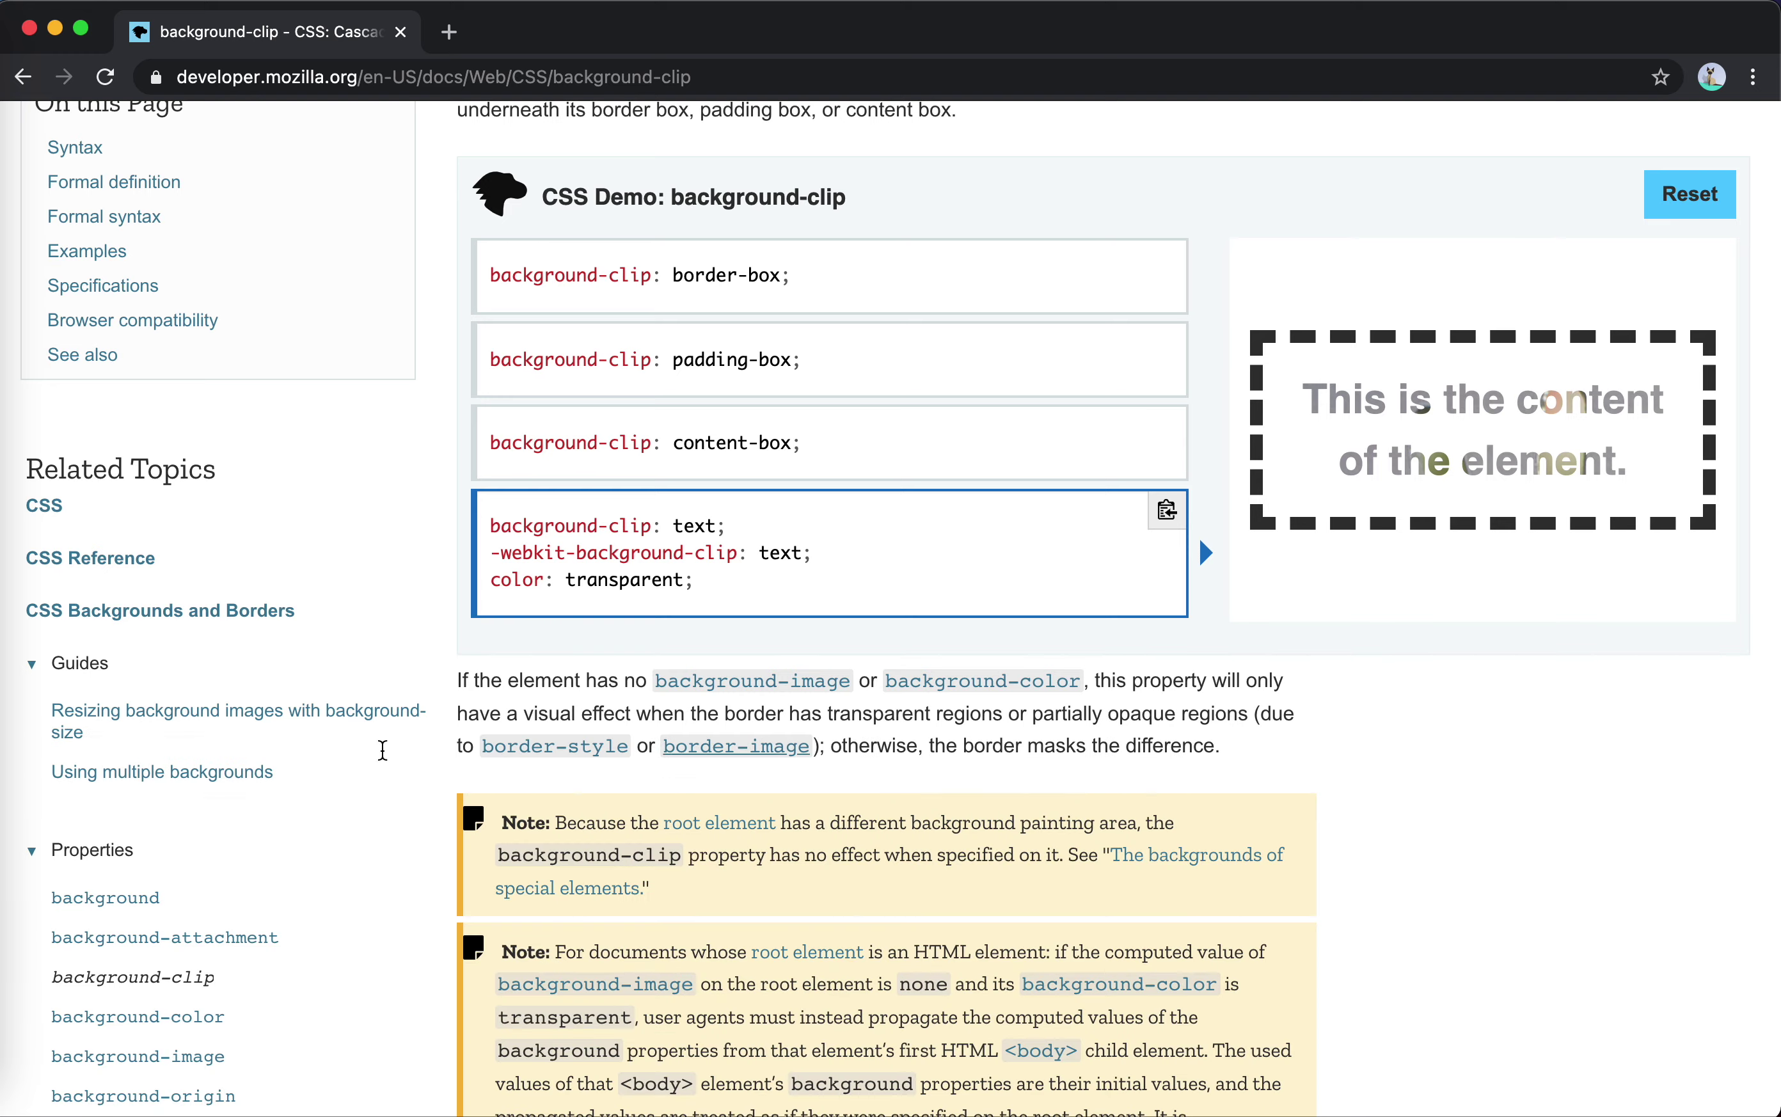
# - Open the background-color reference page and try the #74992e and rgb(255, 255, 128) examples in its demo
pyautogui.scroll(-5, 230, 780)
pyautogui.click(207, 821)
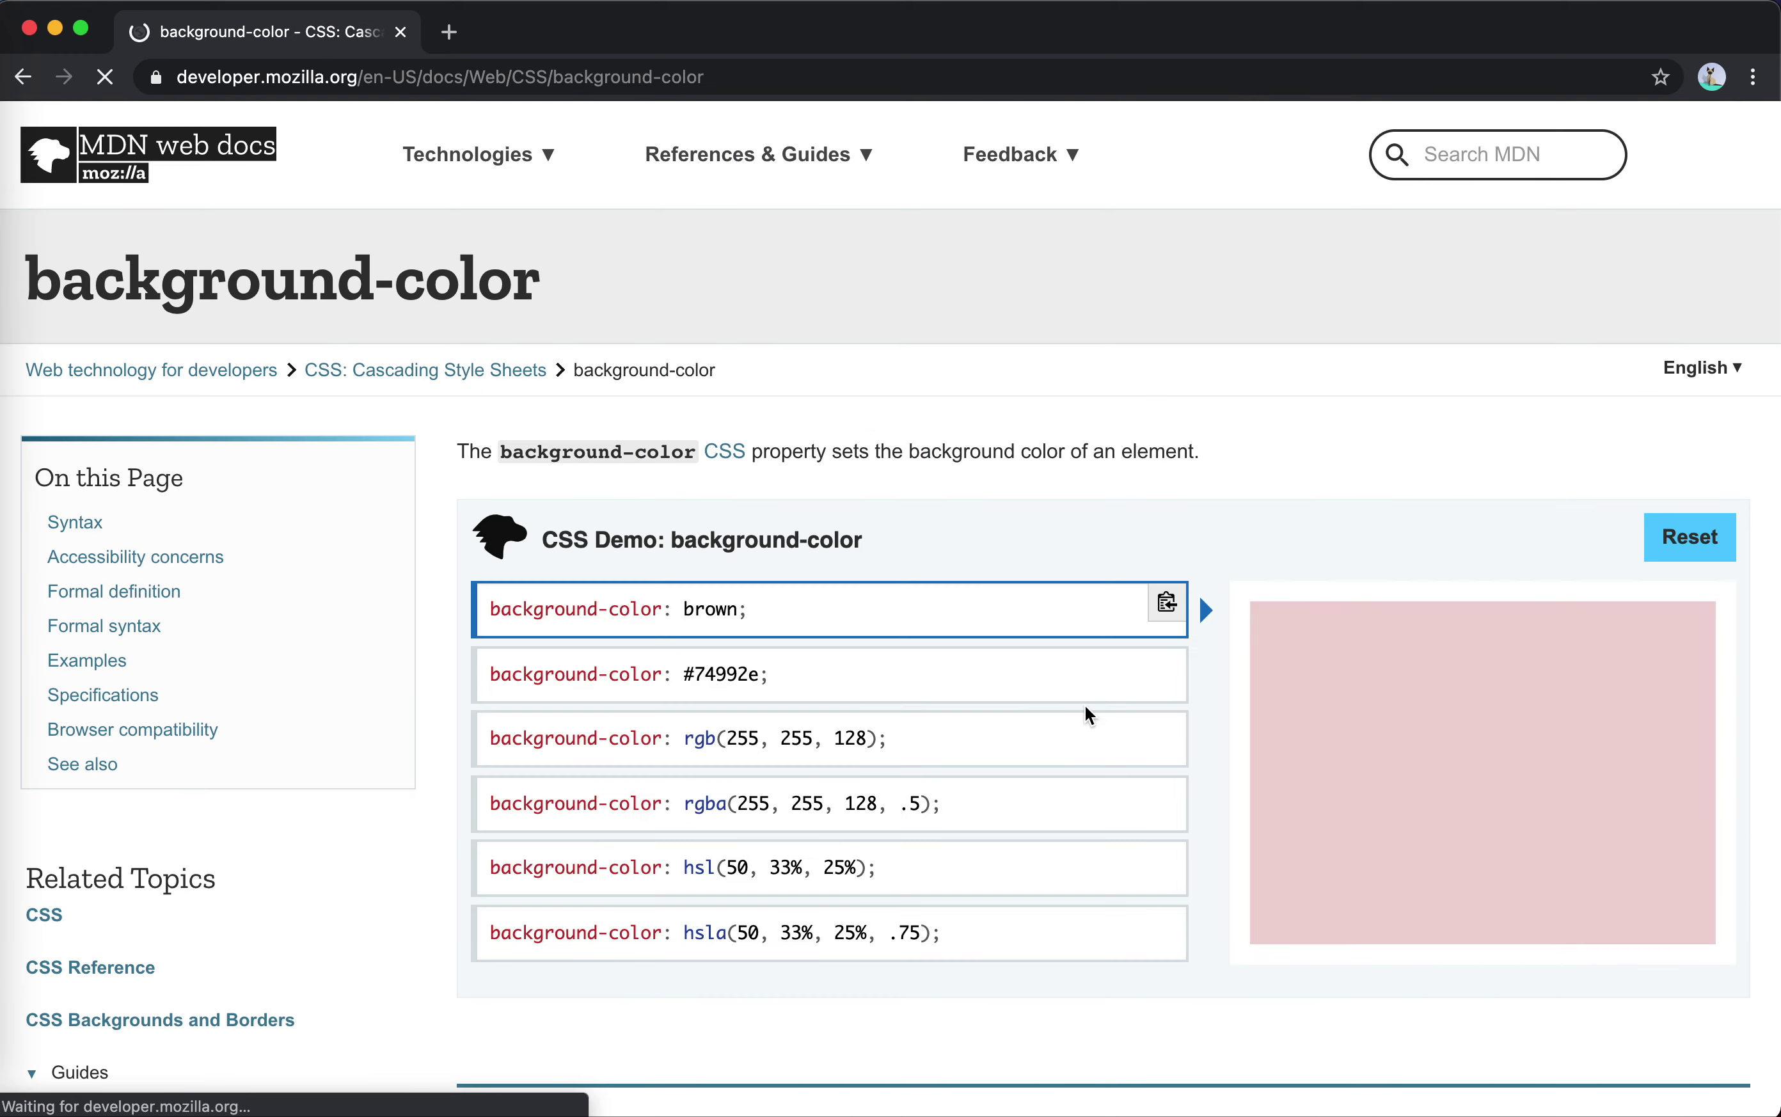
pyautogui.click(966, 683)
pyautogui.click(986, 740)
# - Open the background-image property reference page from the related properties list
pyautogui.scroll(-8, 795, 825)
pyautogui.scroll(-2, 794, 826)
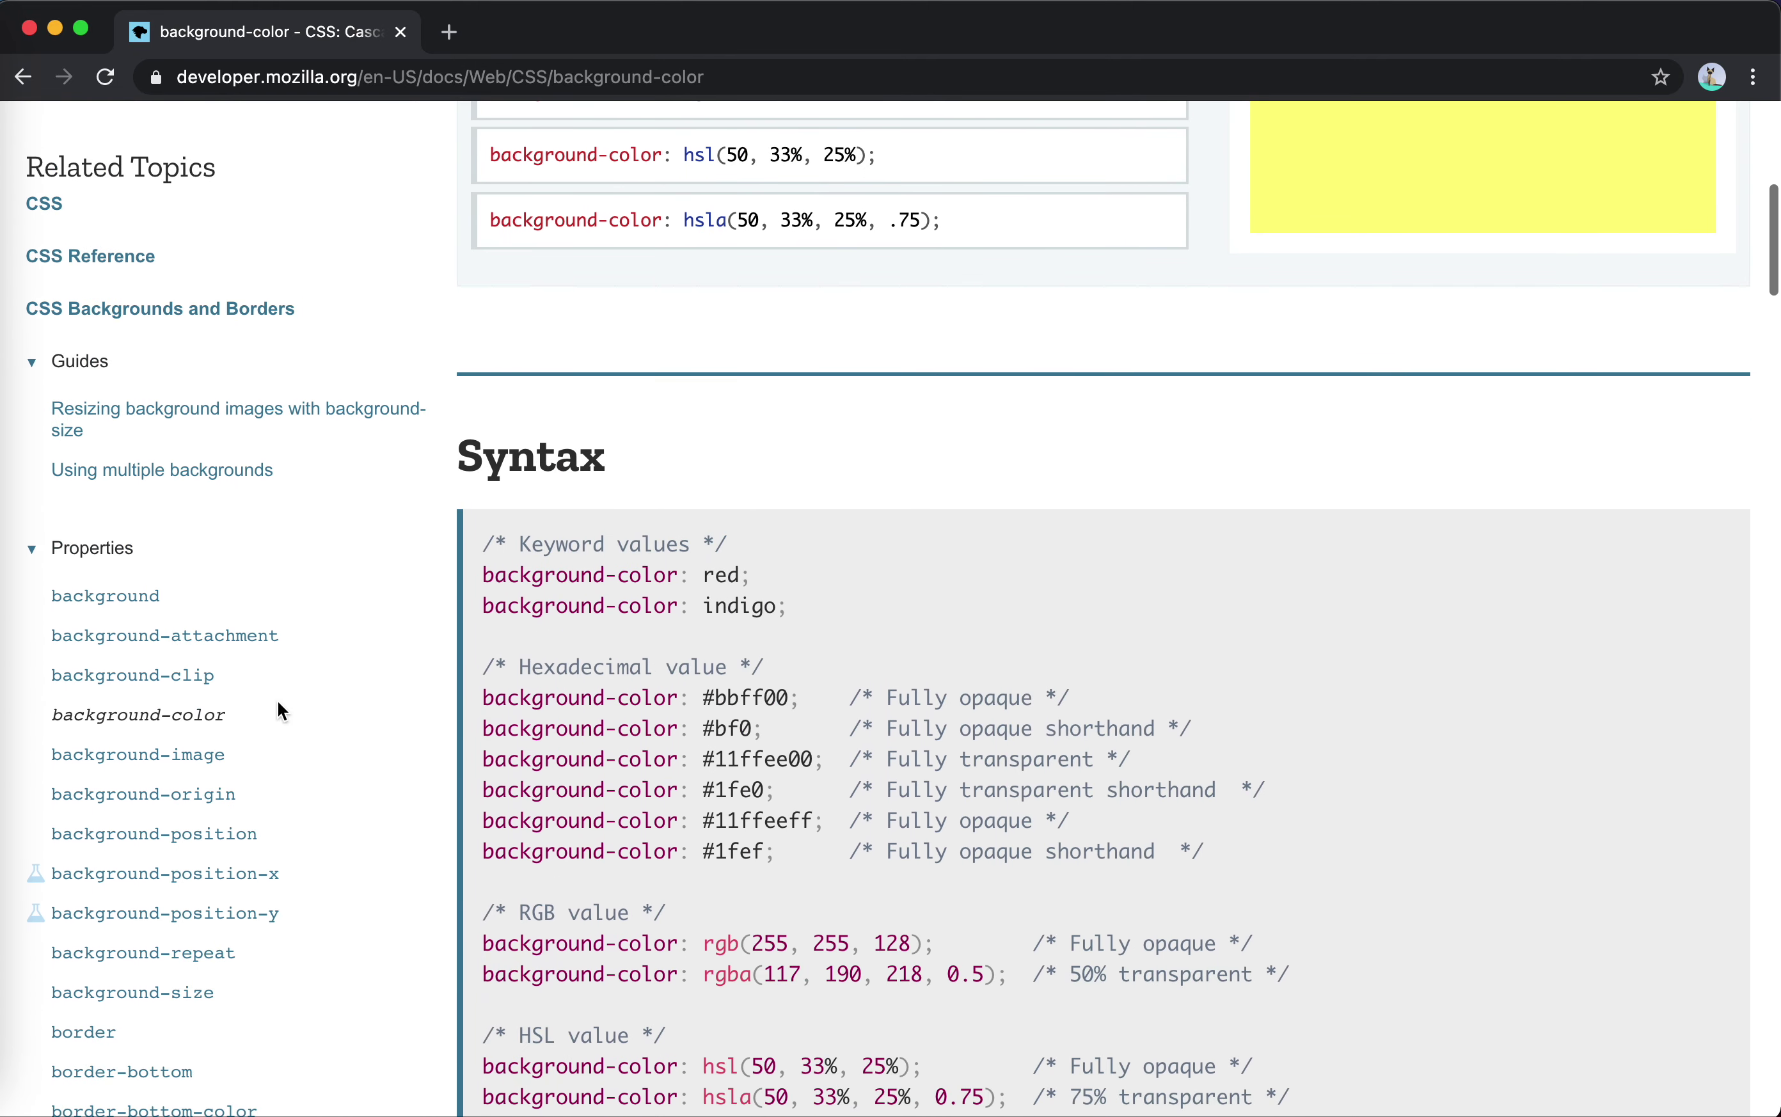
pyautogui.click(211, 746)
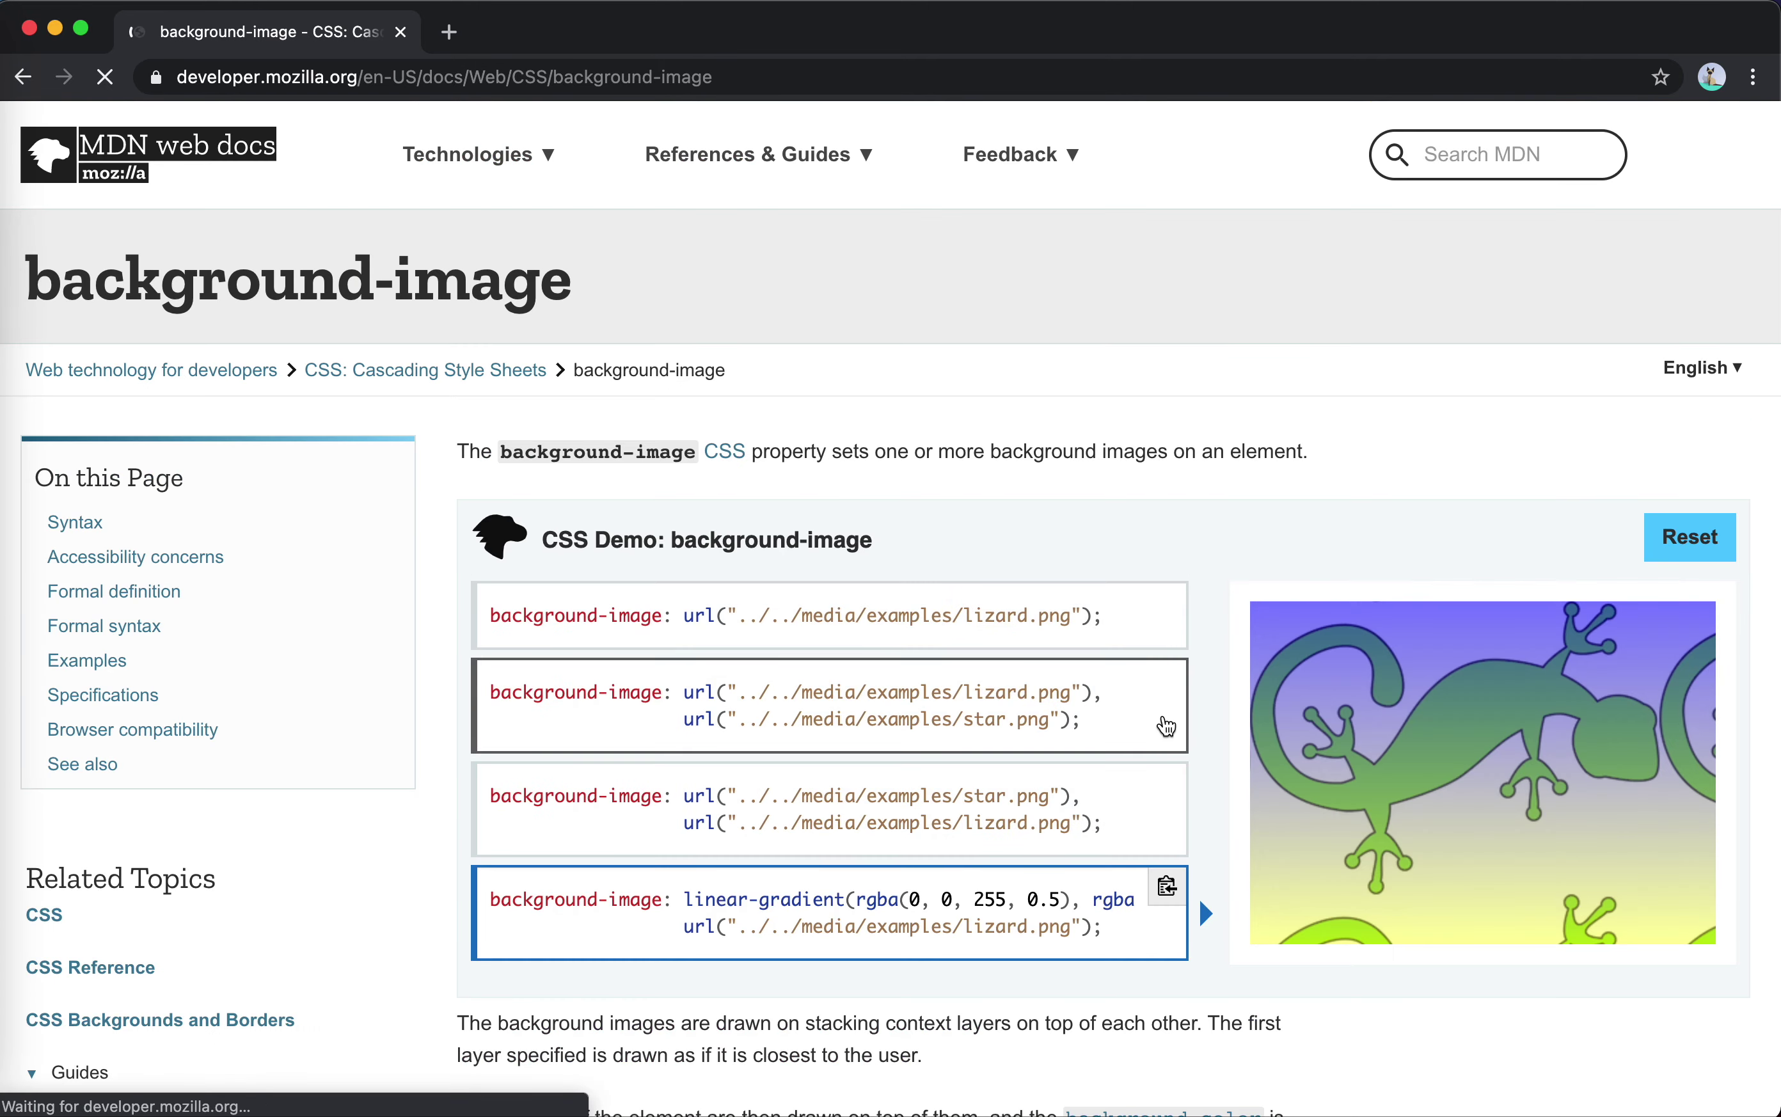
# - Review the background-image page down to its Values section and open the linked <image> data type page
pyautogui.scroll(-5, 1164, 727)
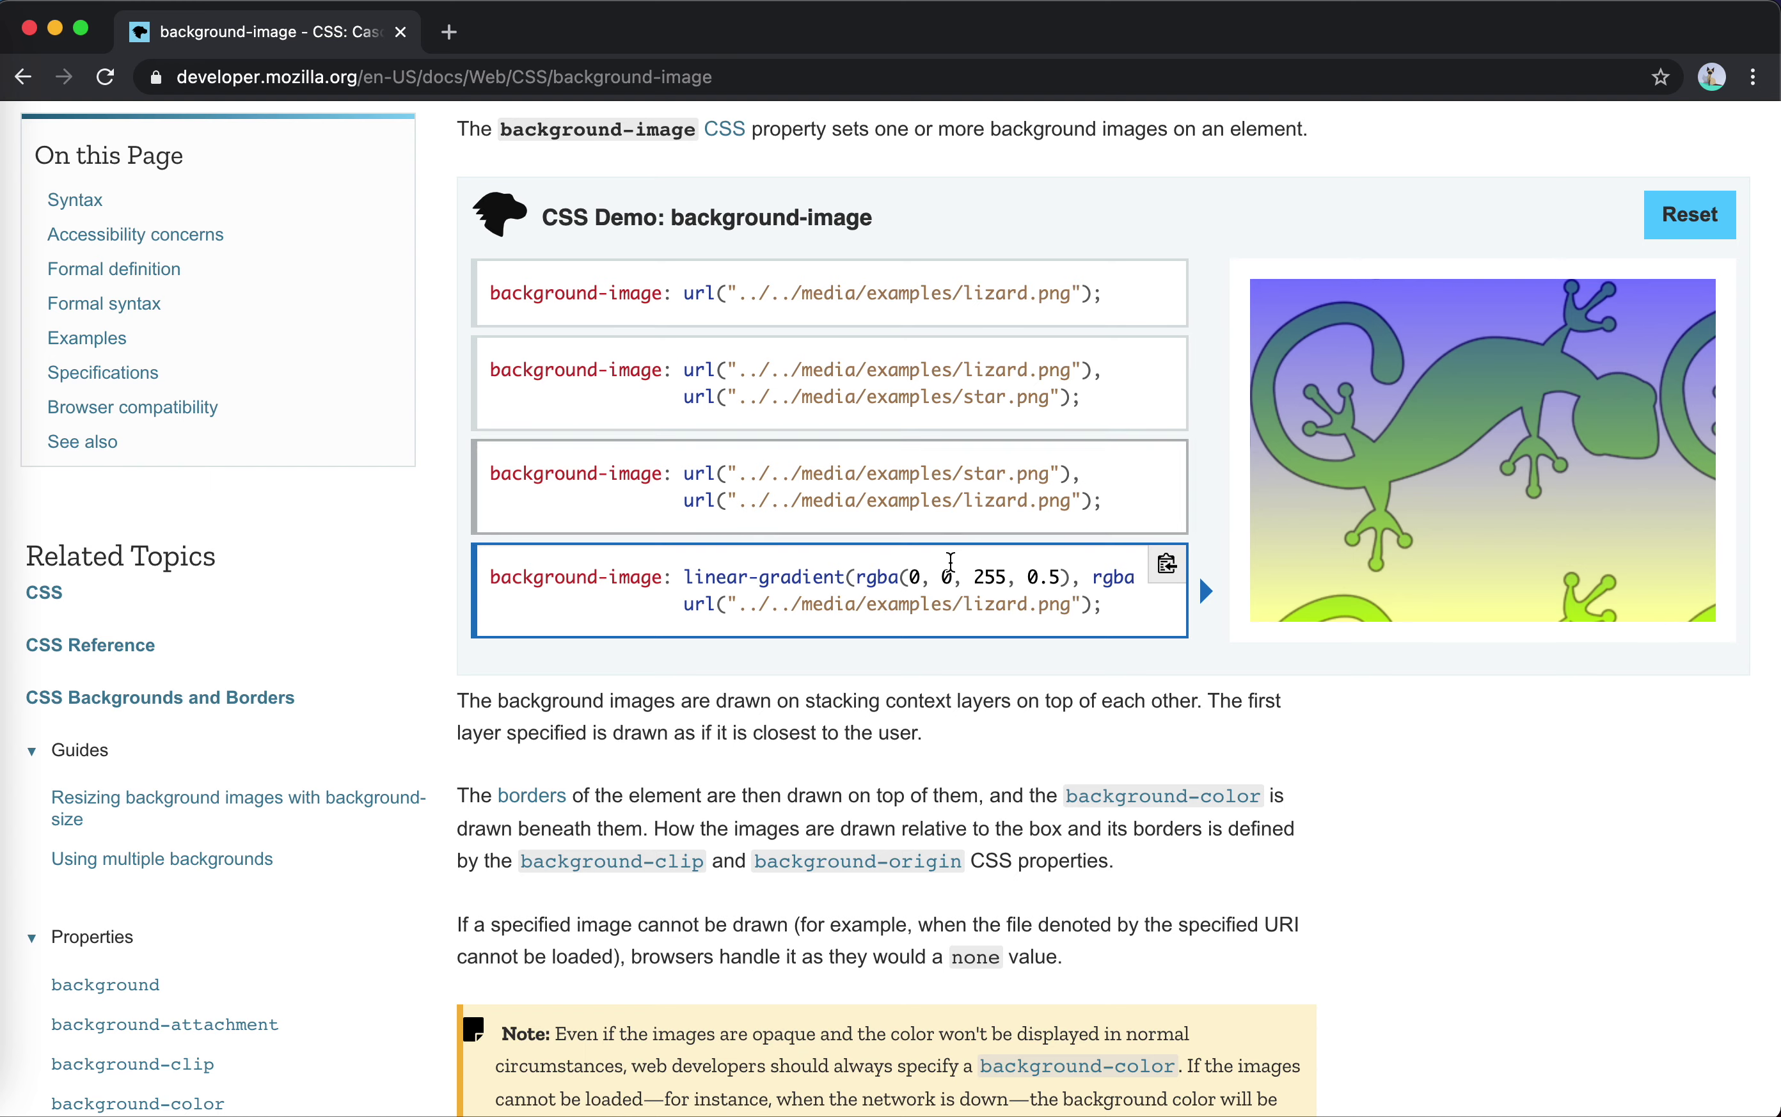
pyautogui.scroll(-6, 872, 720)
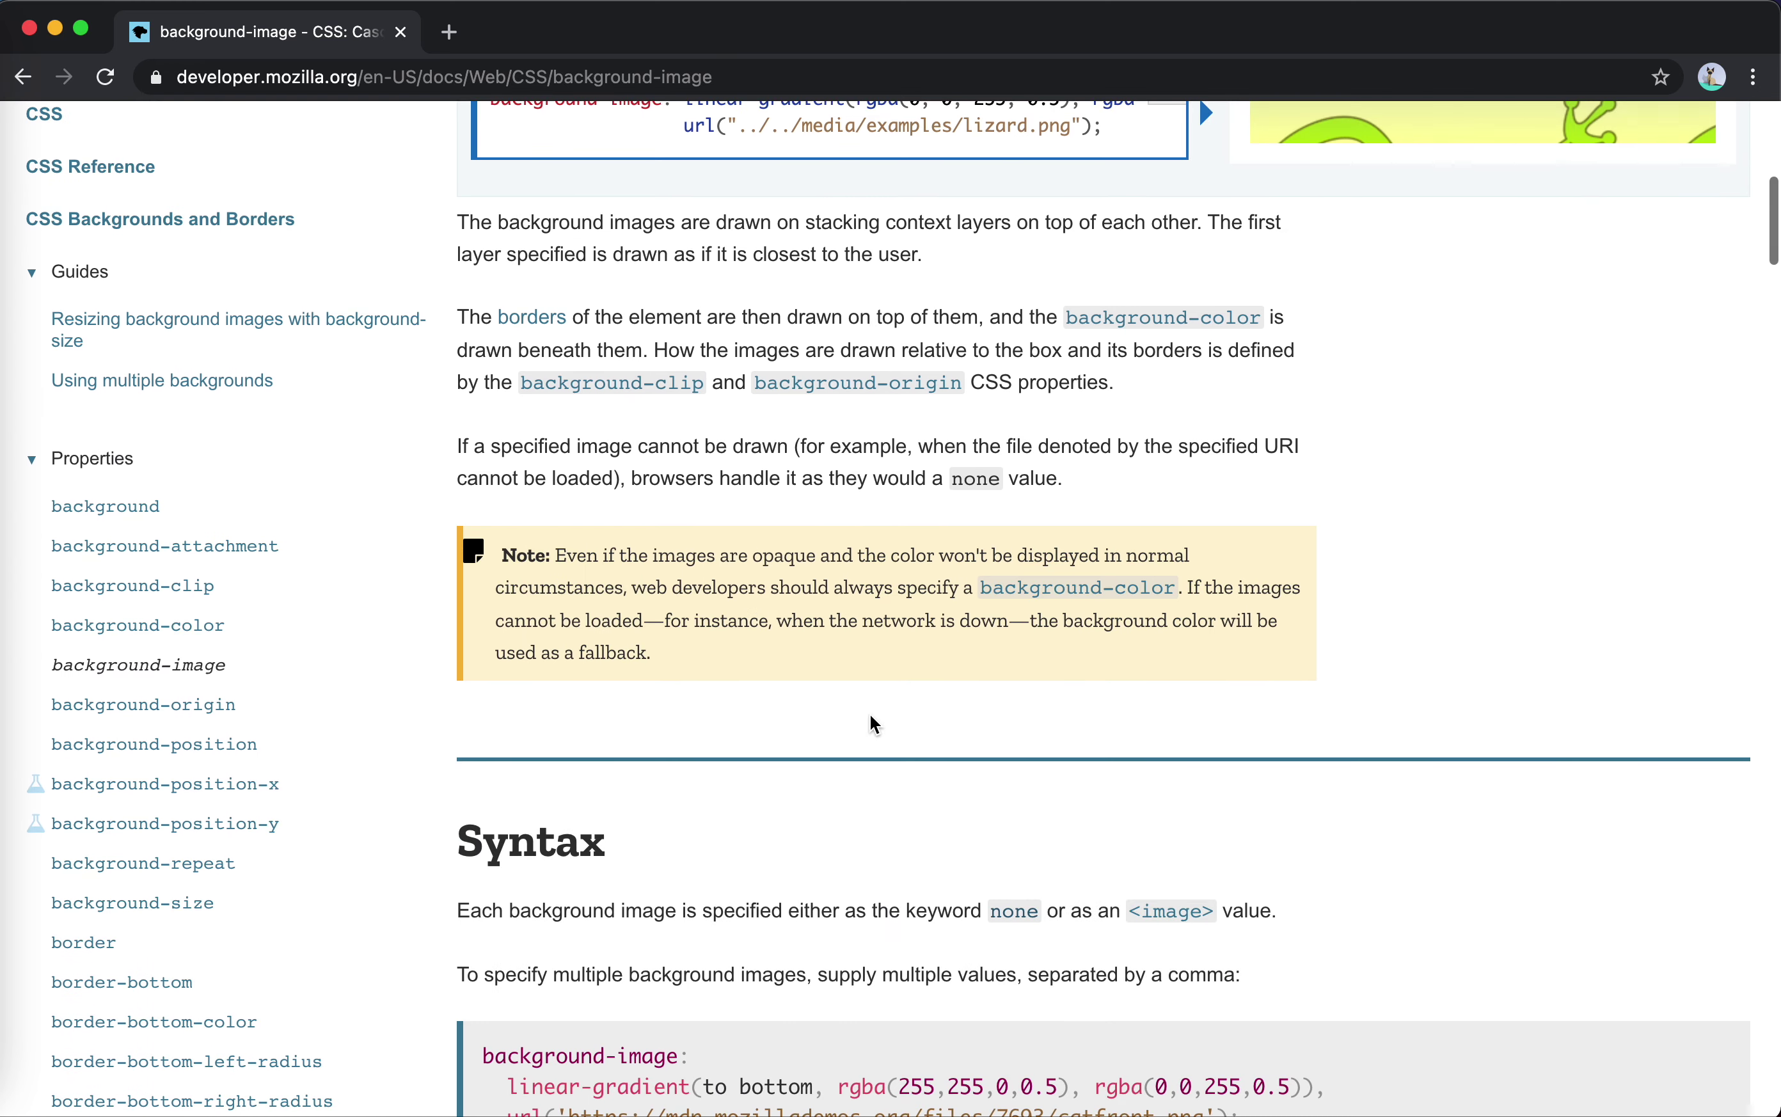
pyautogui.scroll(-3, 870, 716)
pyautogui.scroll(-7, 870, 716)
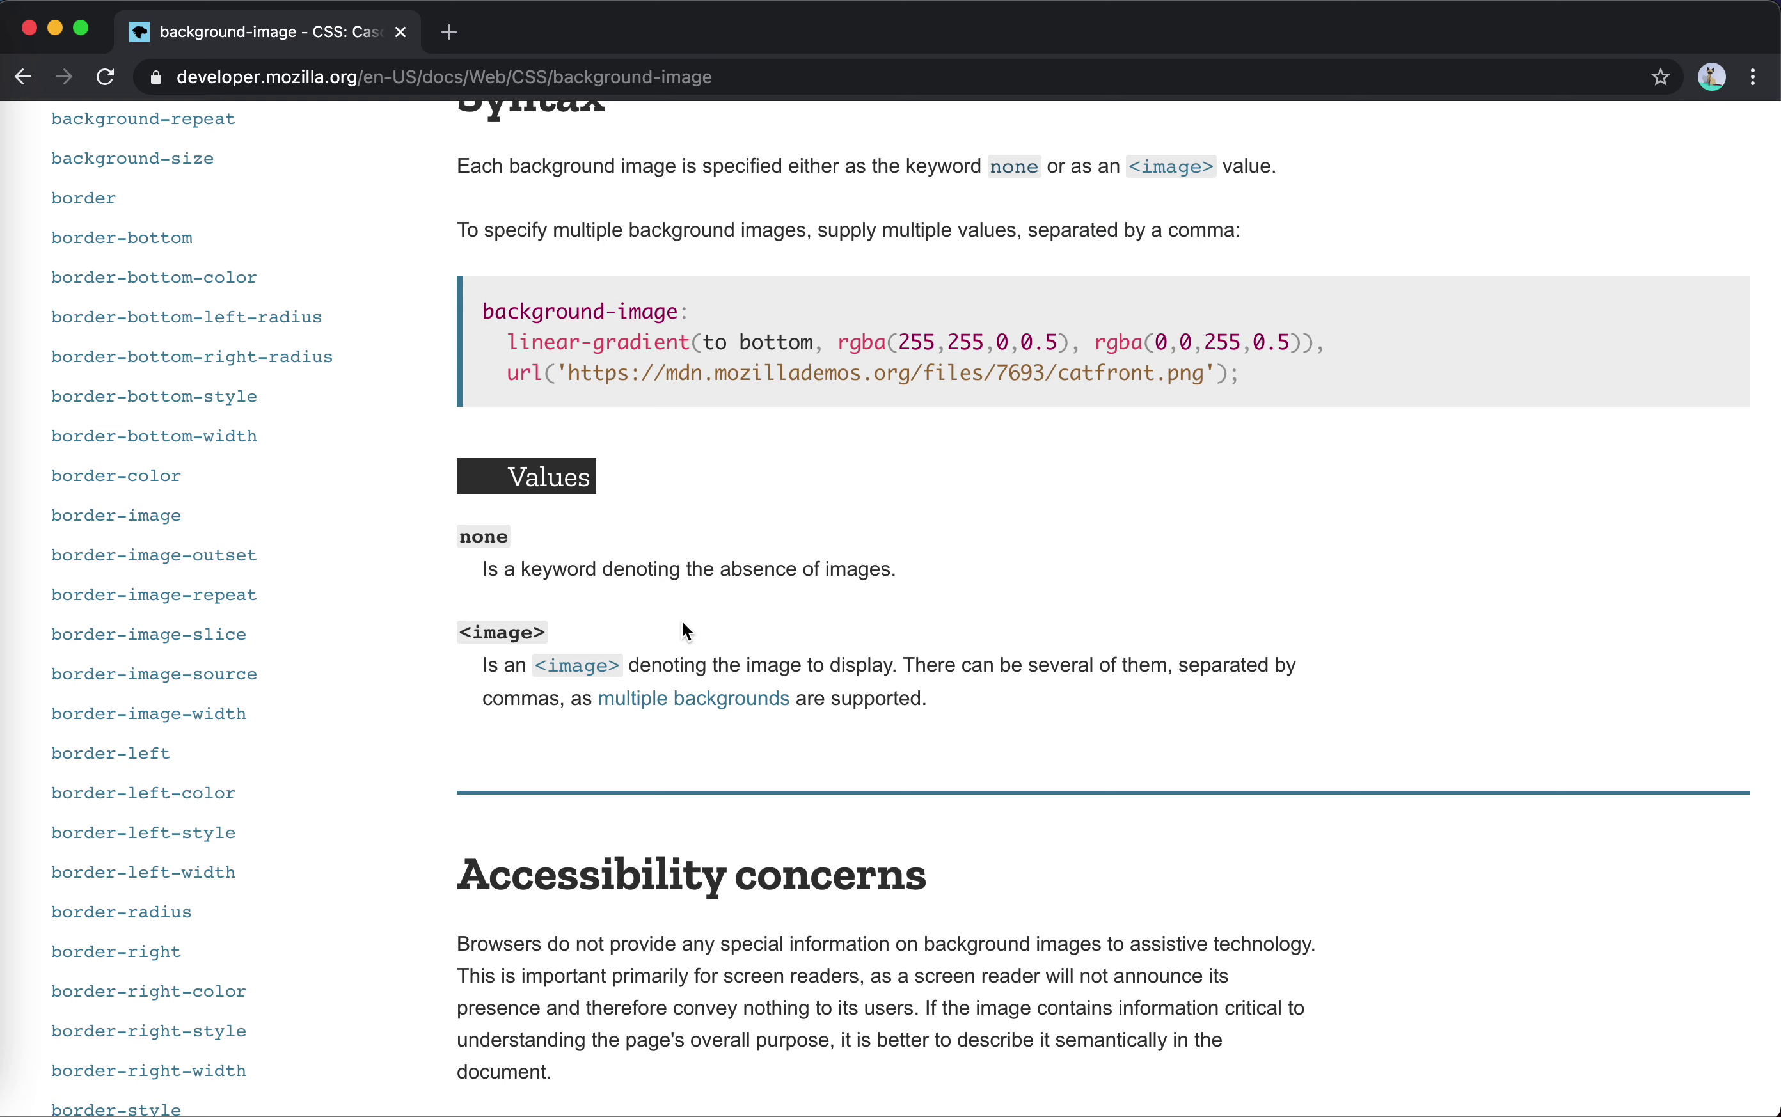
pyautogui.click(580, 668)
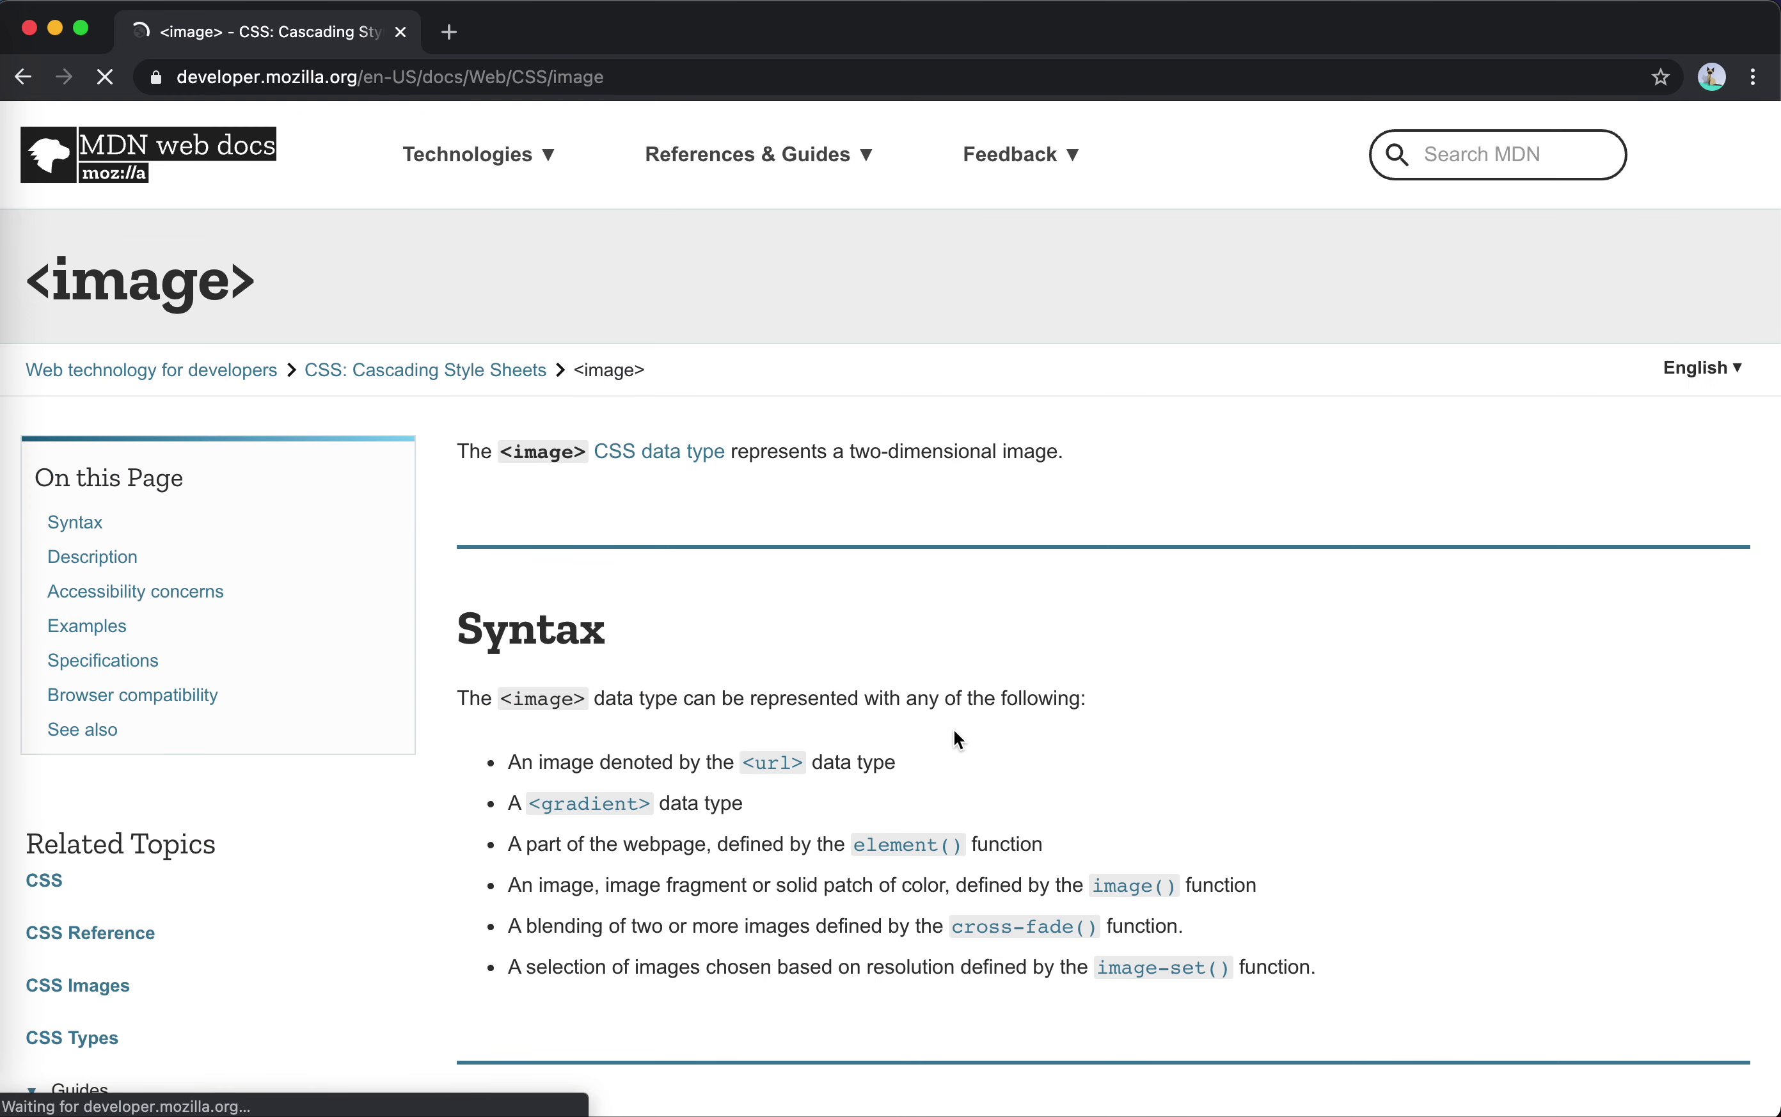
# - Review the <image> syntax list, check the syntax example on the previous background-image page, and return to the <image> page
pyautogui.scroll(-3, 955, 730)
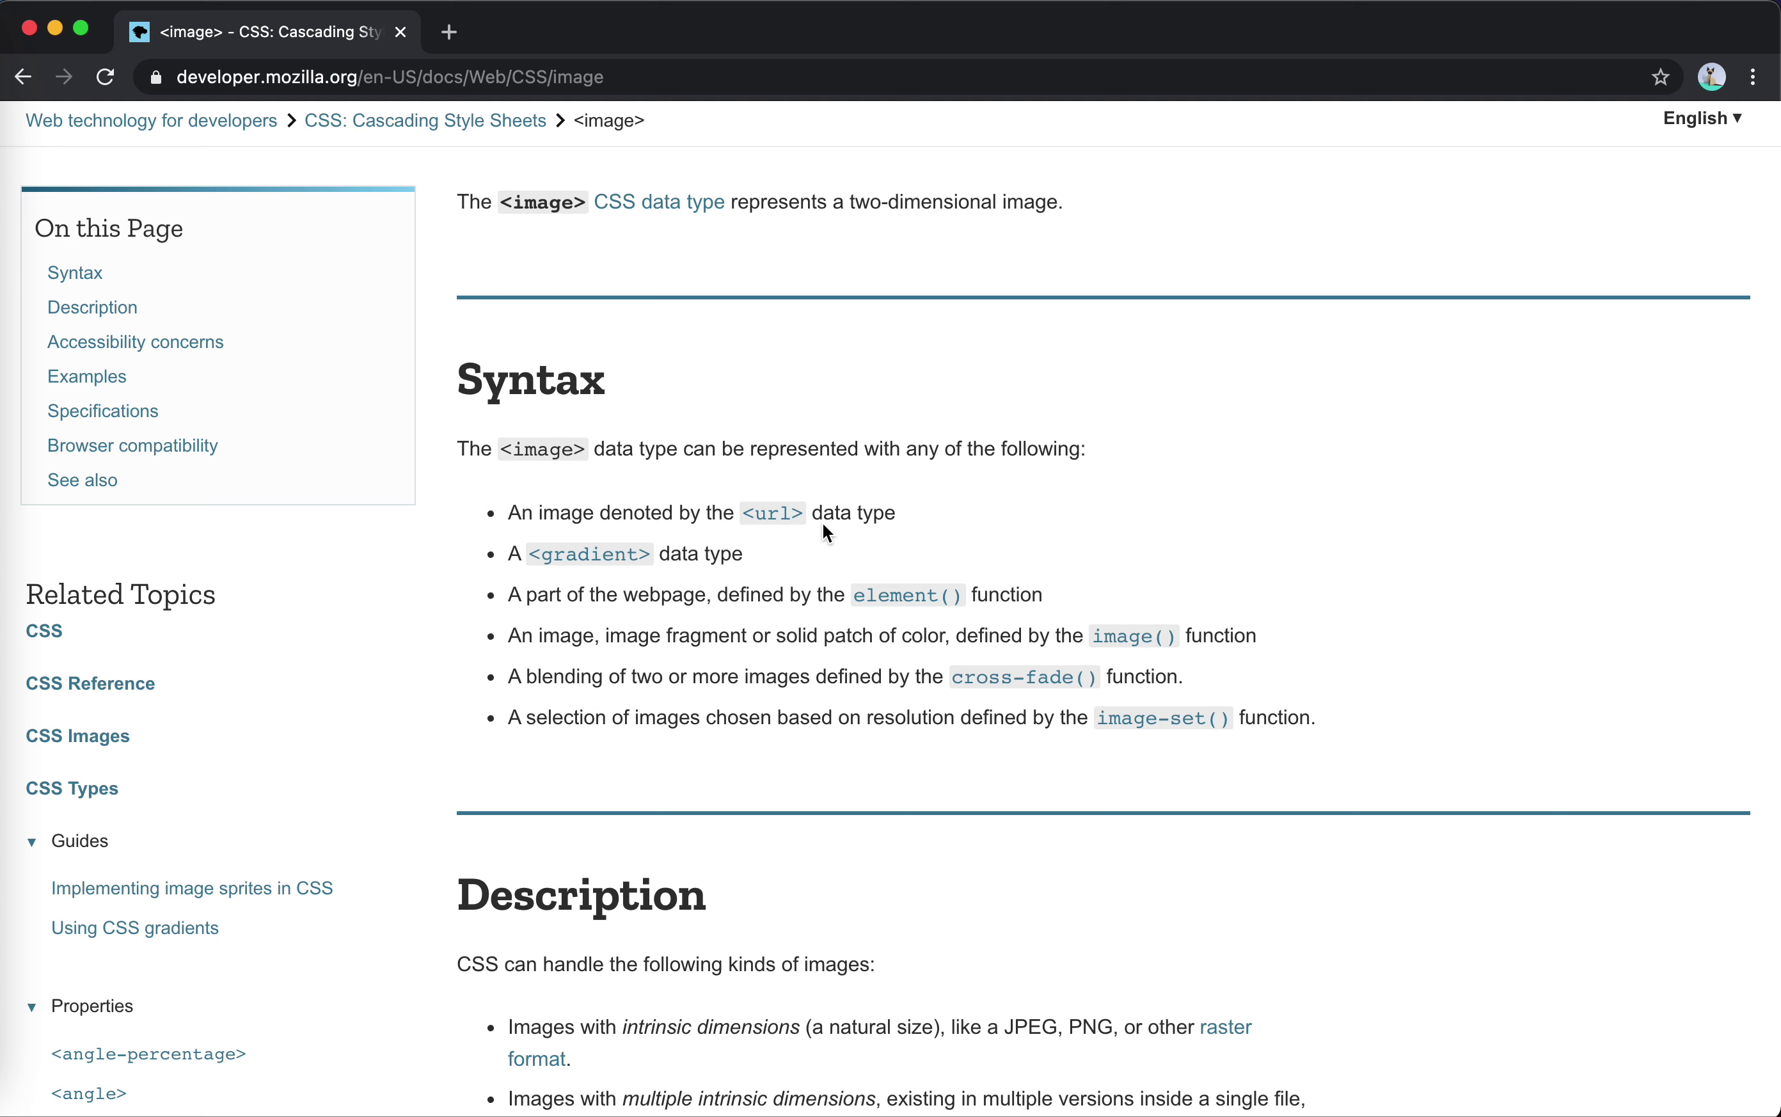
pyautogui.hscroll(-3, 787, 595)
pyautogui.scroll(4, 819, 602)
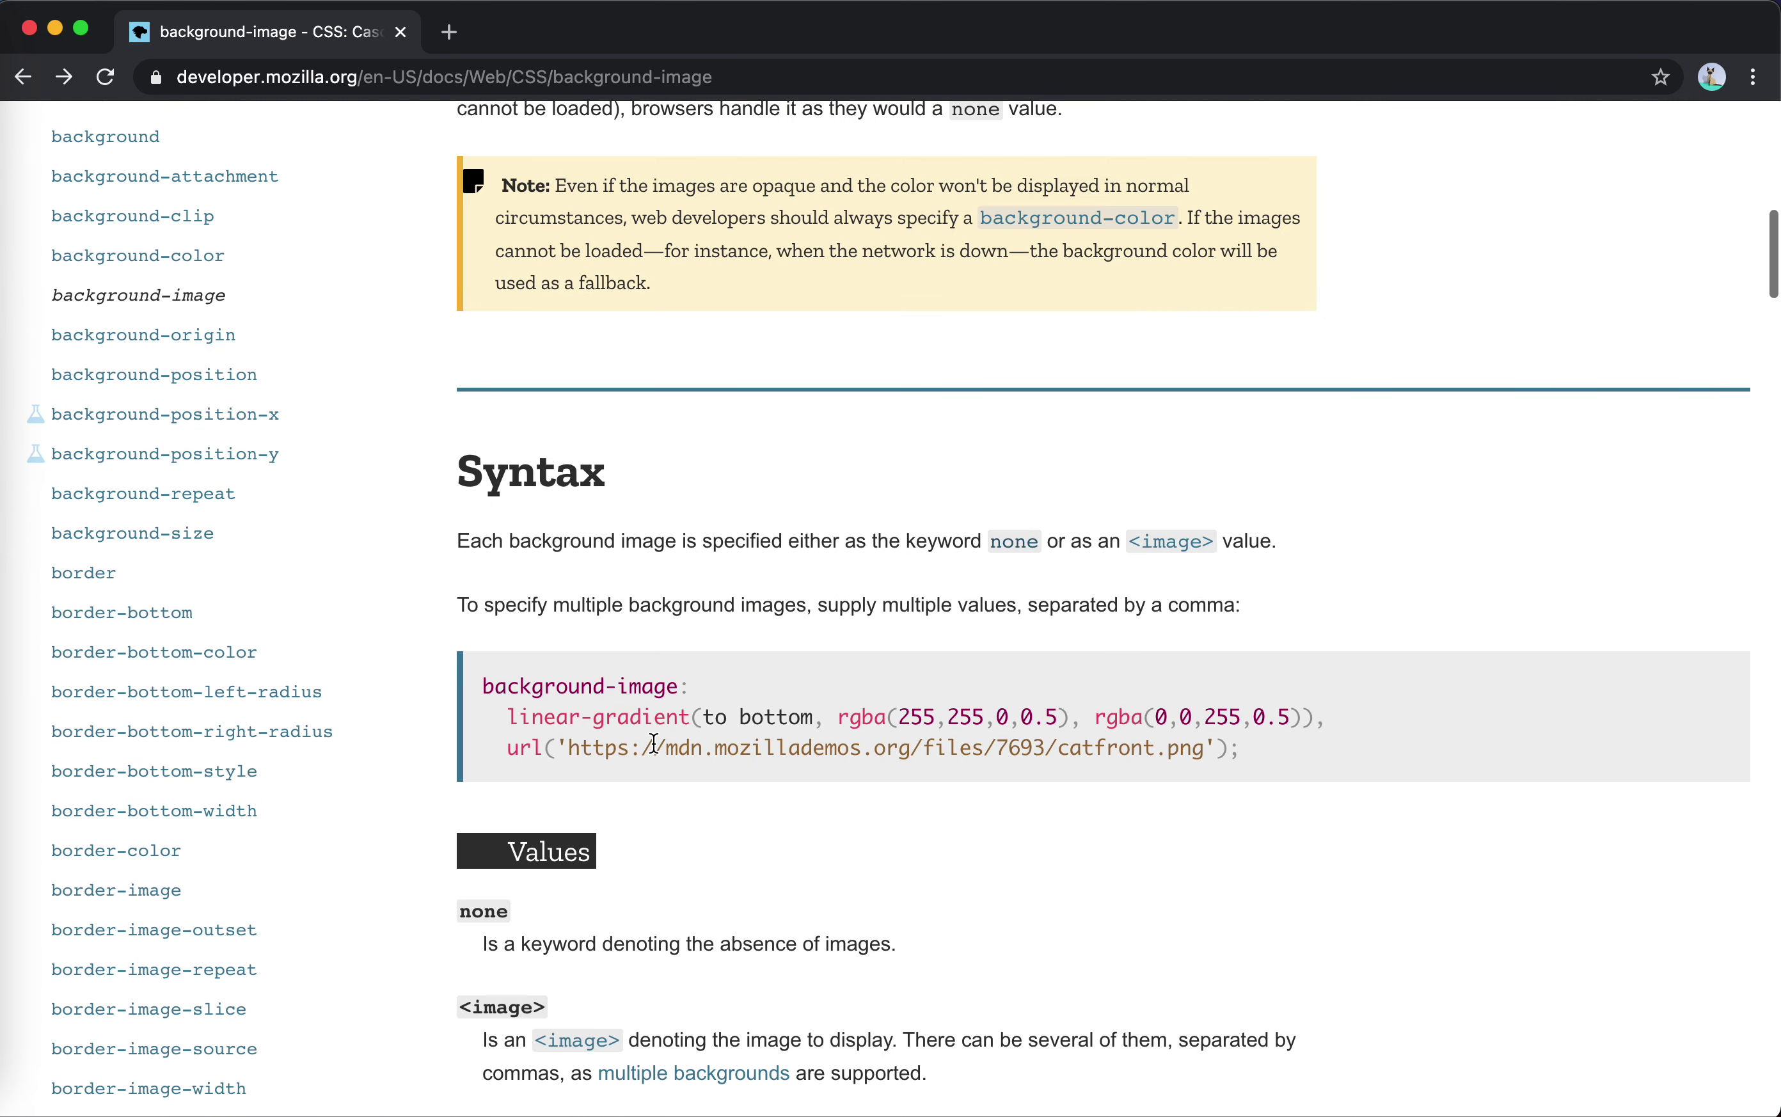
pyautogui.hscroll(3, 654, 744)
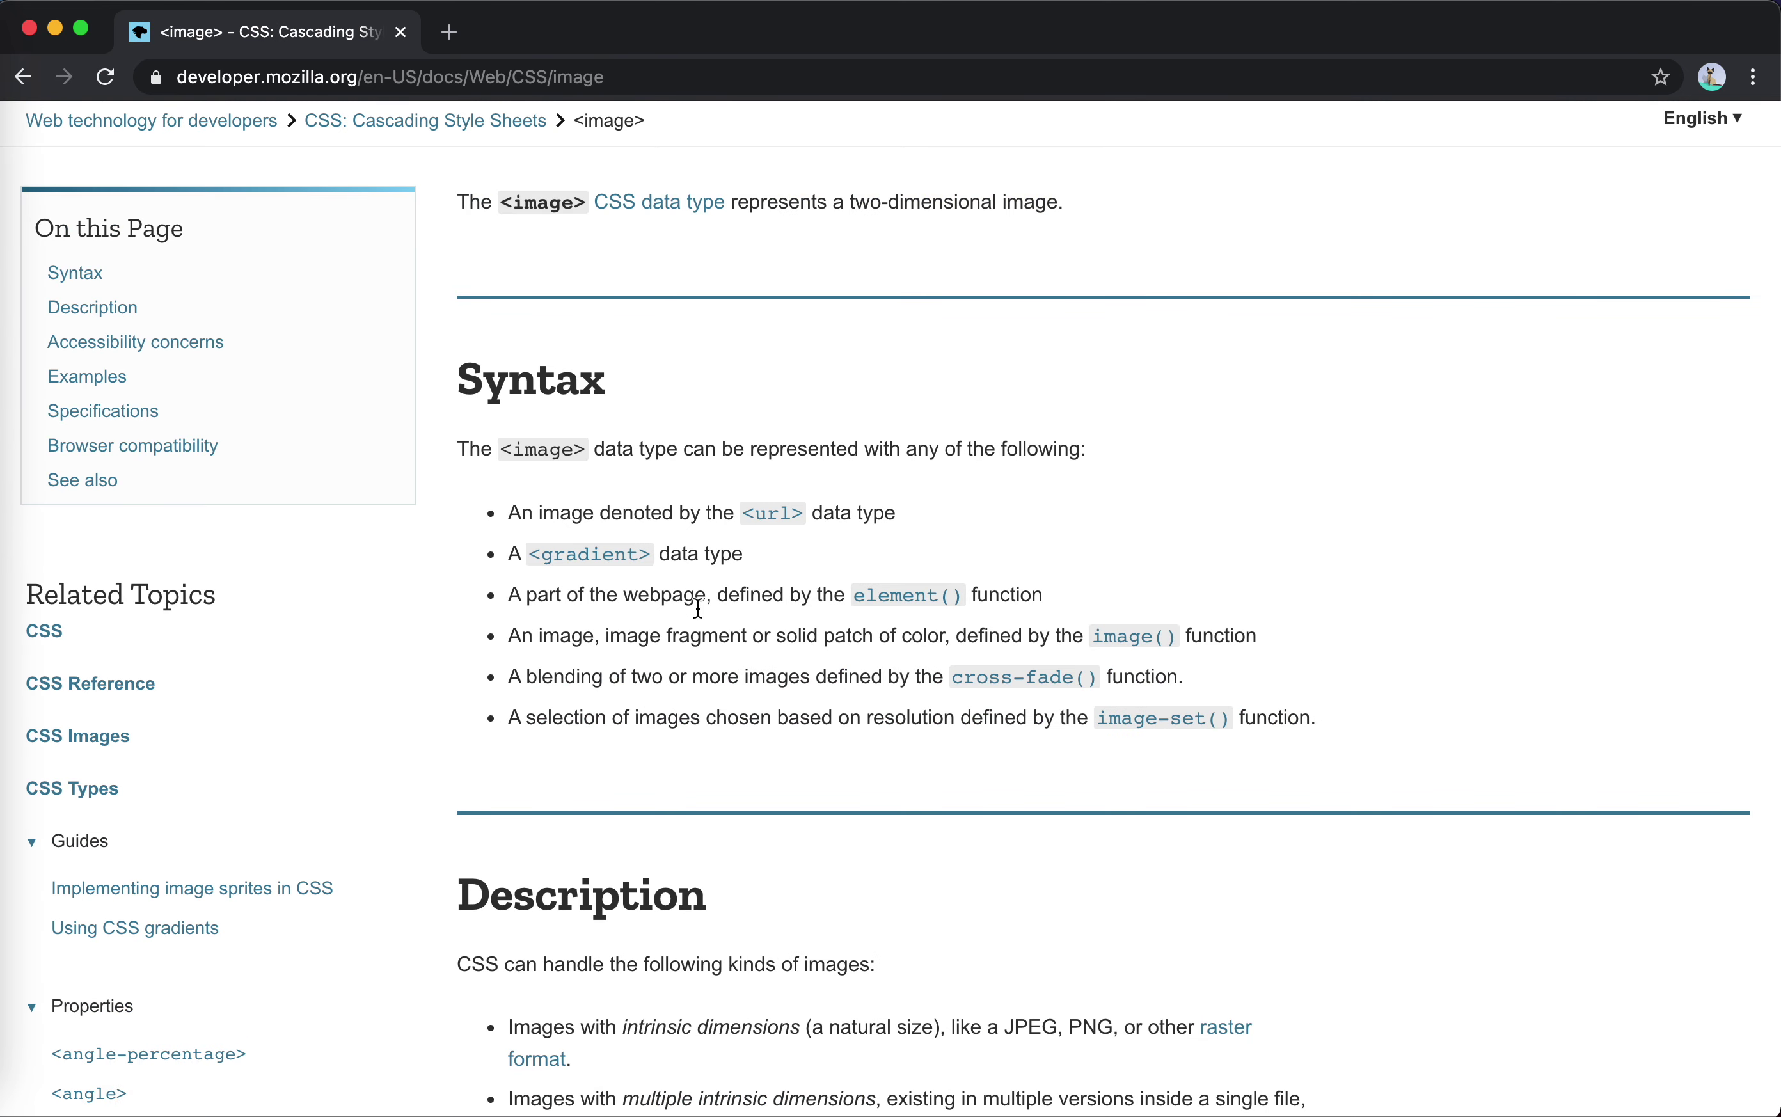
# - Open the element() function page from the <image> syntax list and examine its example that uses a hidden div as background
pyautogui.click(909, 597)
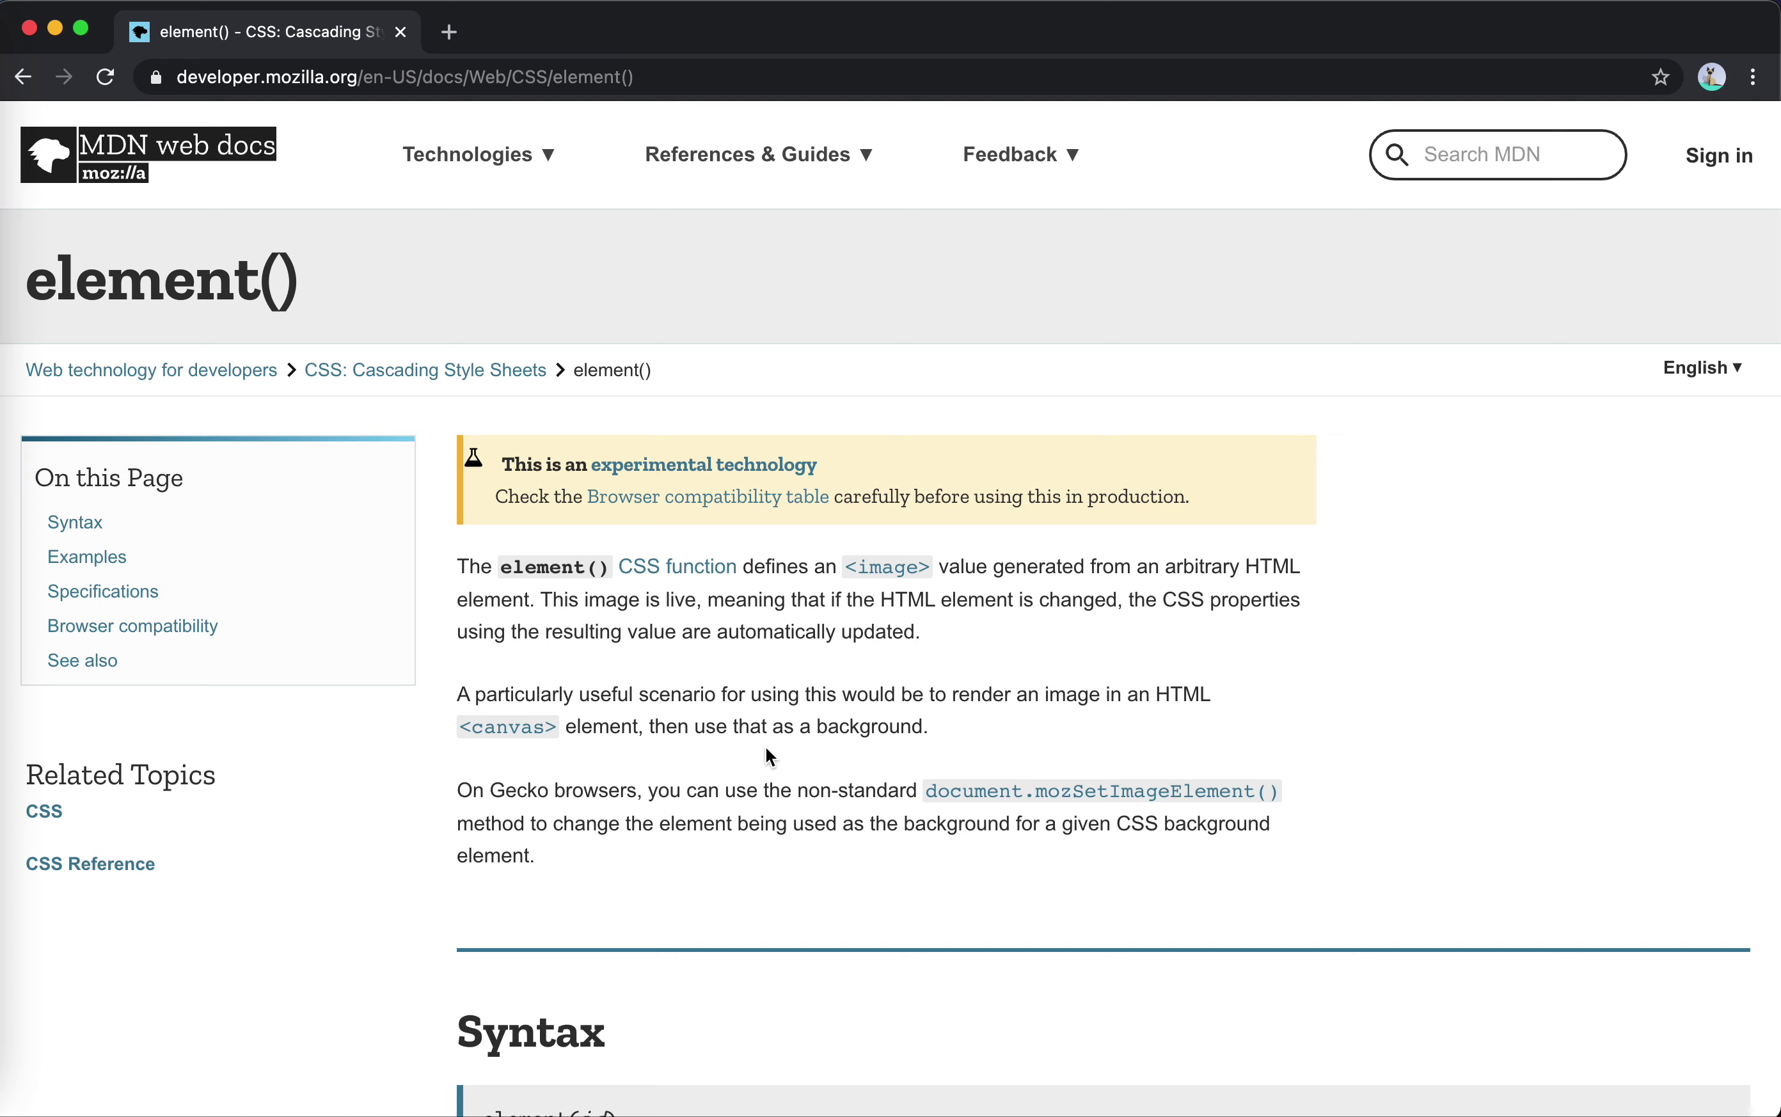
pyautogui.scroll(-15, 765, 748)
pyautogui.scroll(-6, 766, 748)
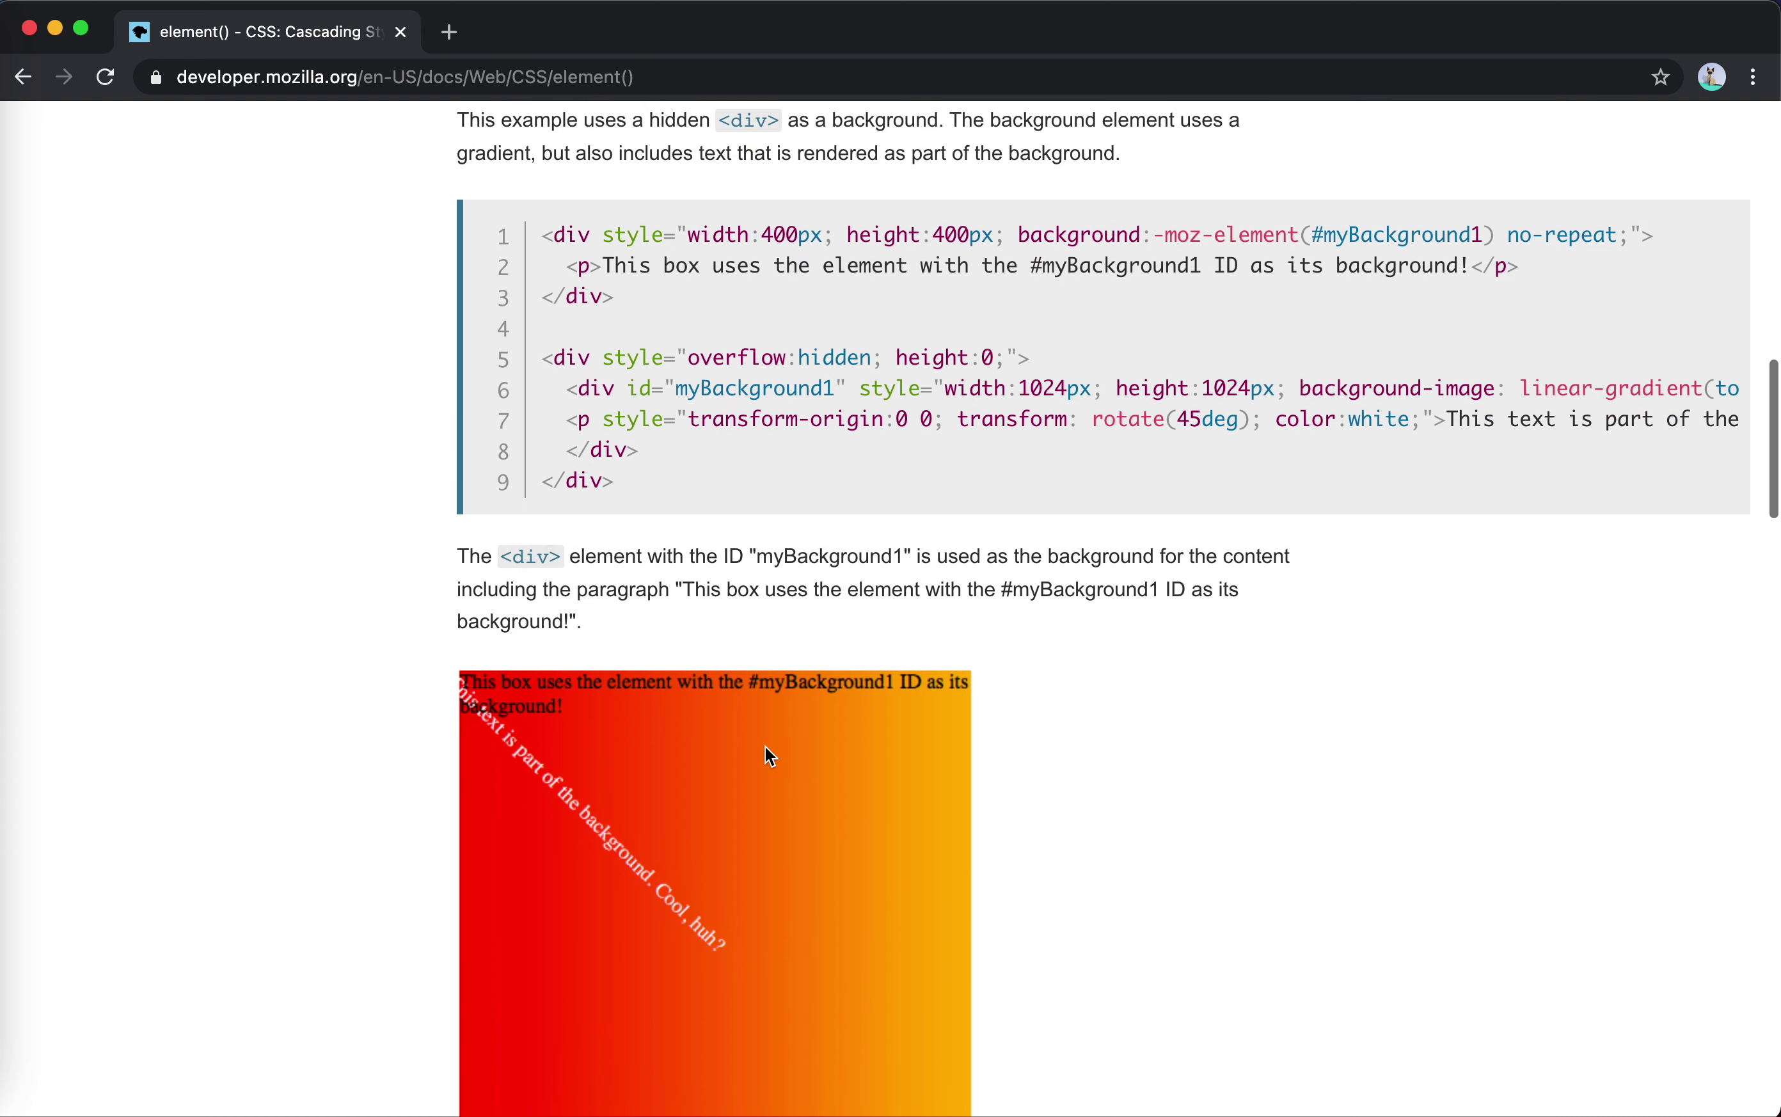
pyautogui.scroll(4, 765, 748)
pyautogui.scroll(2, 767, 755)
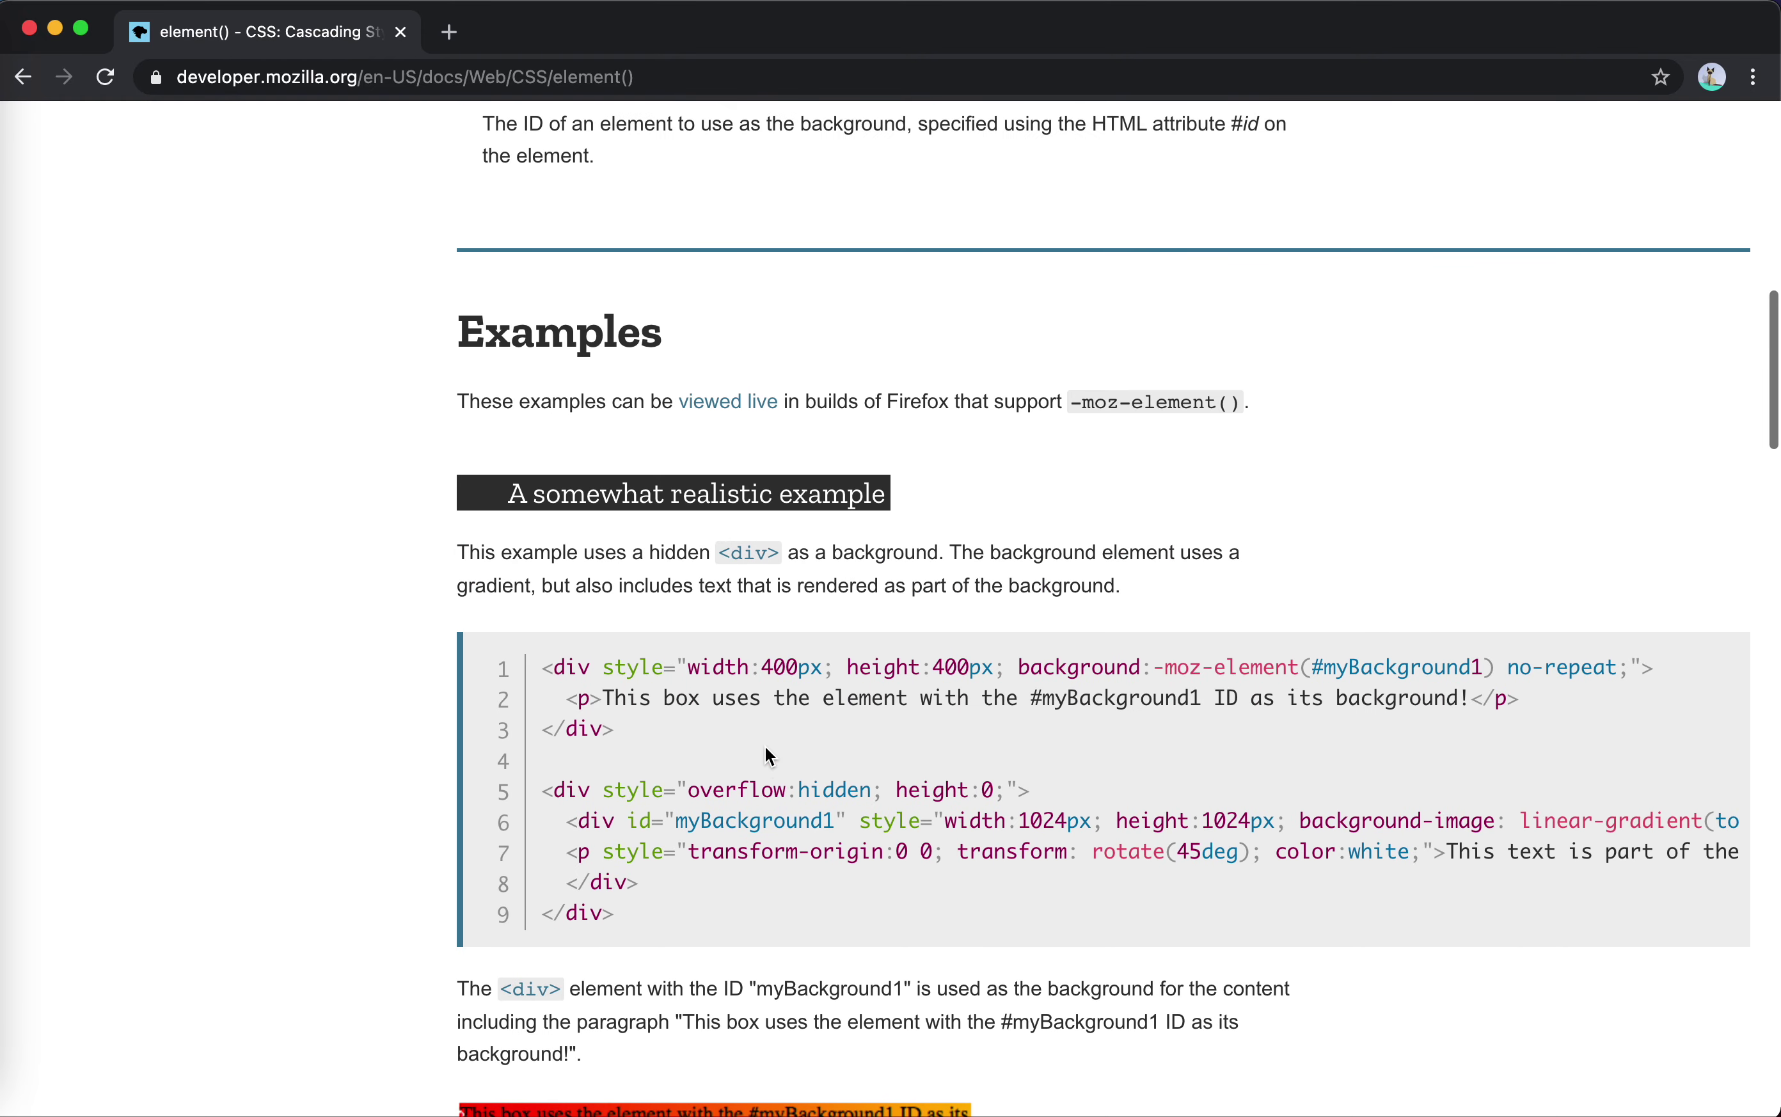
# - Examine the rendered results of the element() examples, covering the gradient background with rotated text and the repeated button background
pyautogui.scroll(-3, 765, 748)
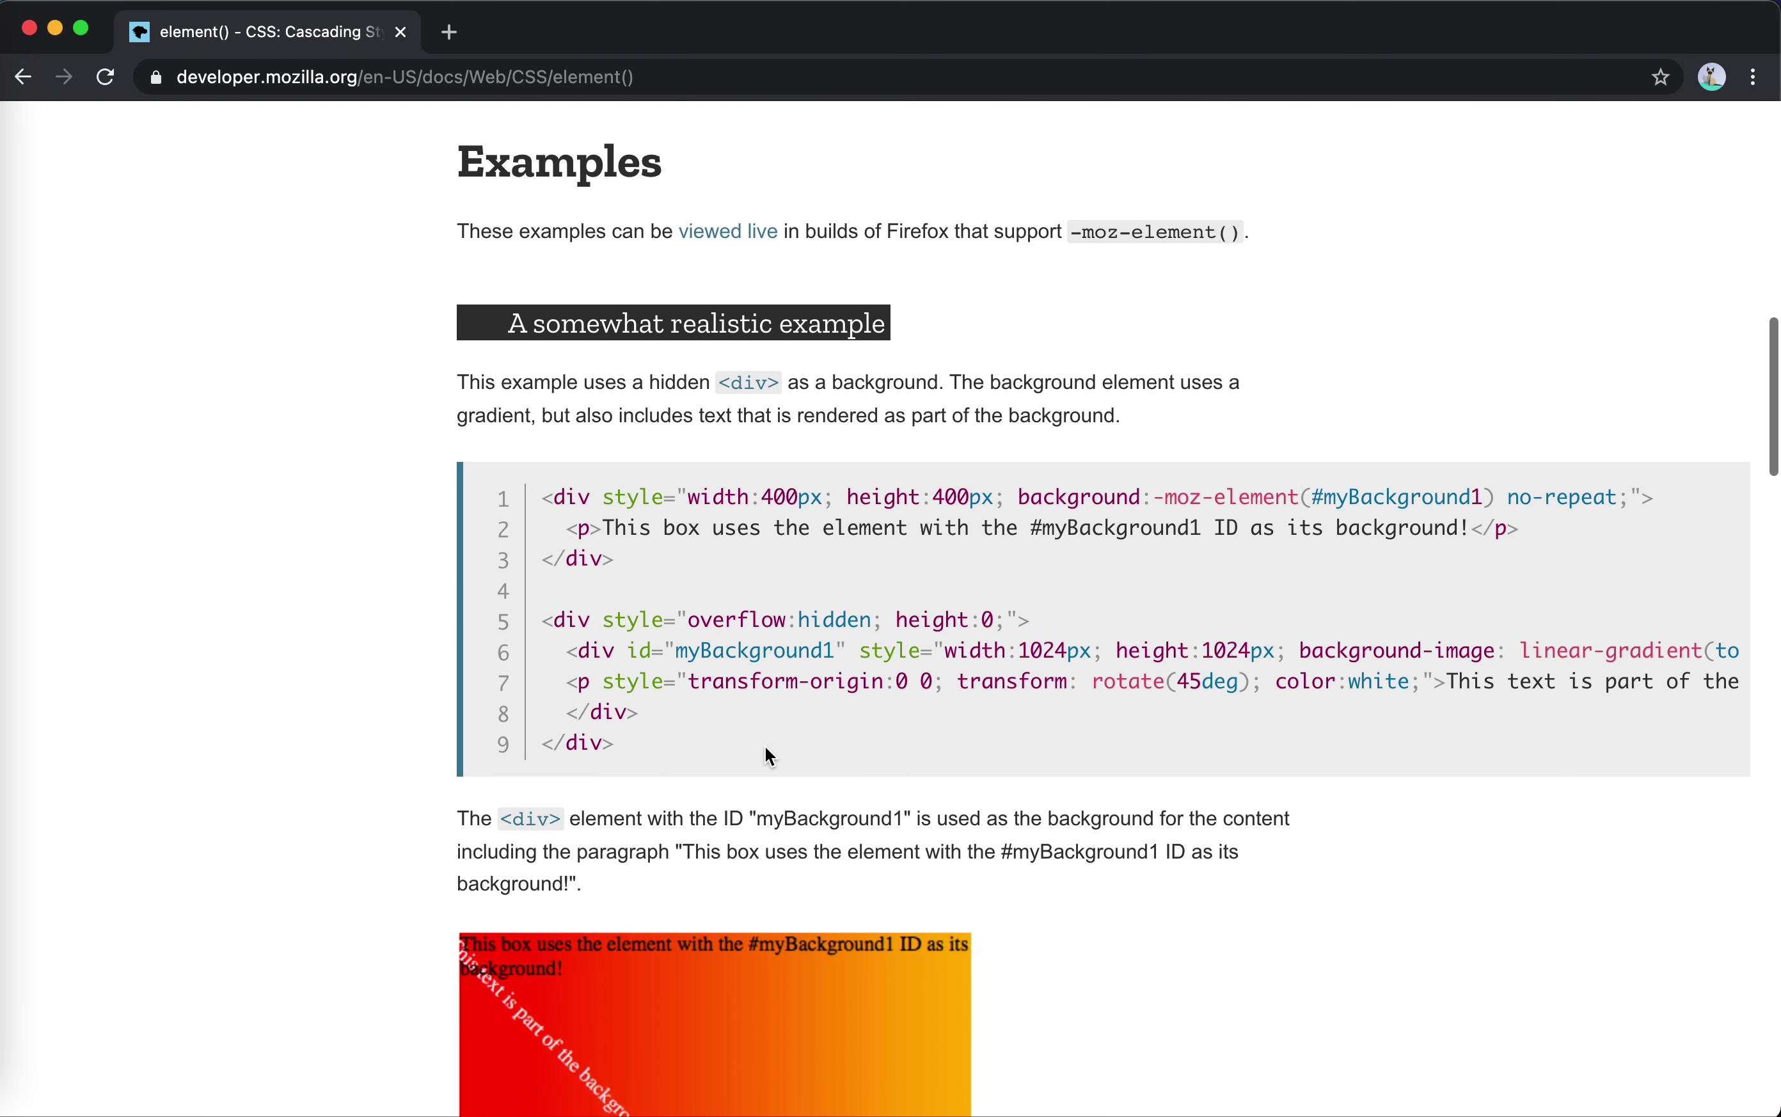
pyautogui.scroll(-2, 765, 748)
pyautogui.scroll(-5, 765, 748)
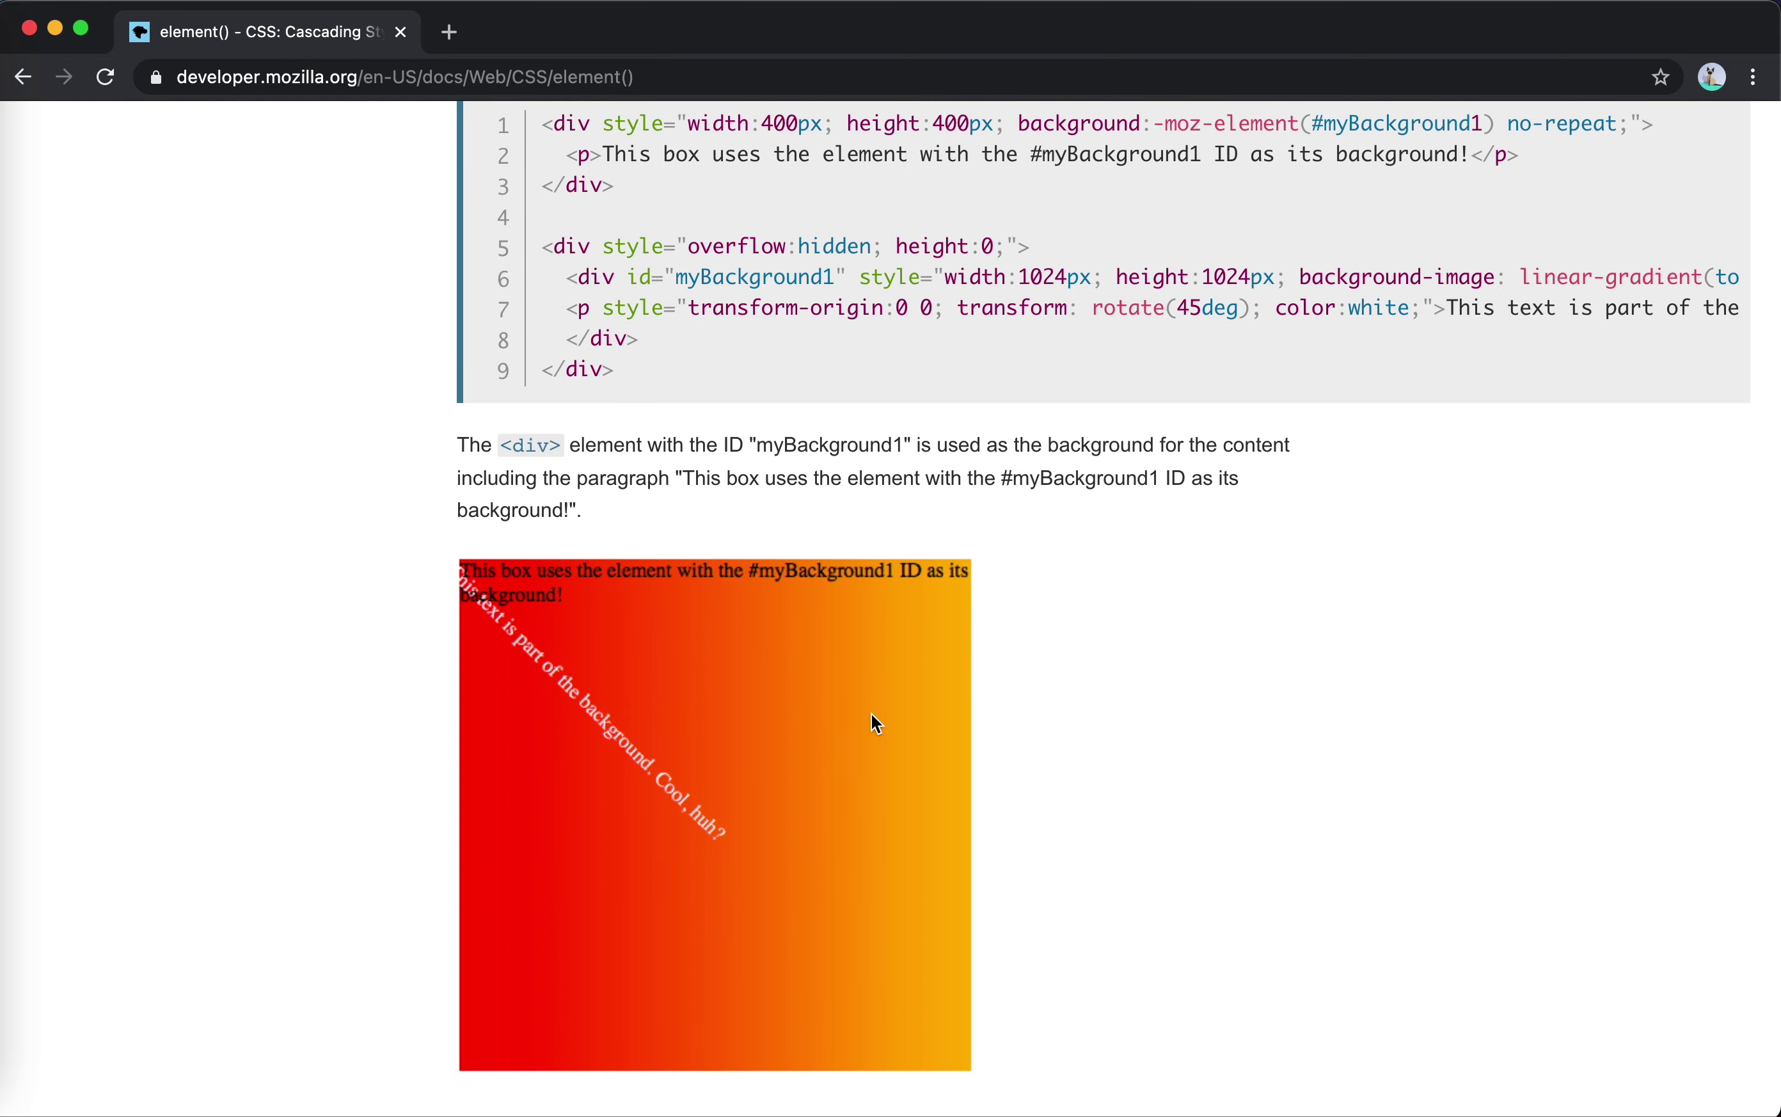
pyautogui.scroll(-2, 872, 714)
pyautogui.moveTo(528, 509); pyautogui.dragTo(775, 667)
pyautogui.scroll(-1, 776, 668)
pyautogui.scroll(-18, 775, 667)
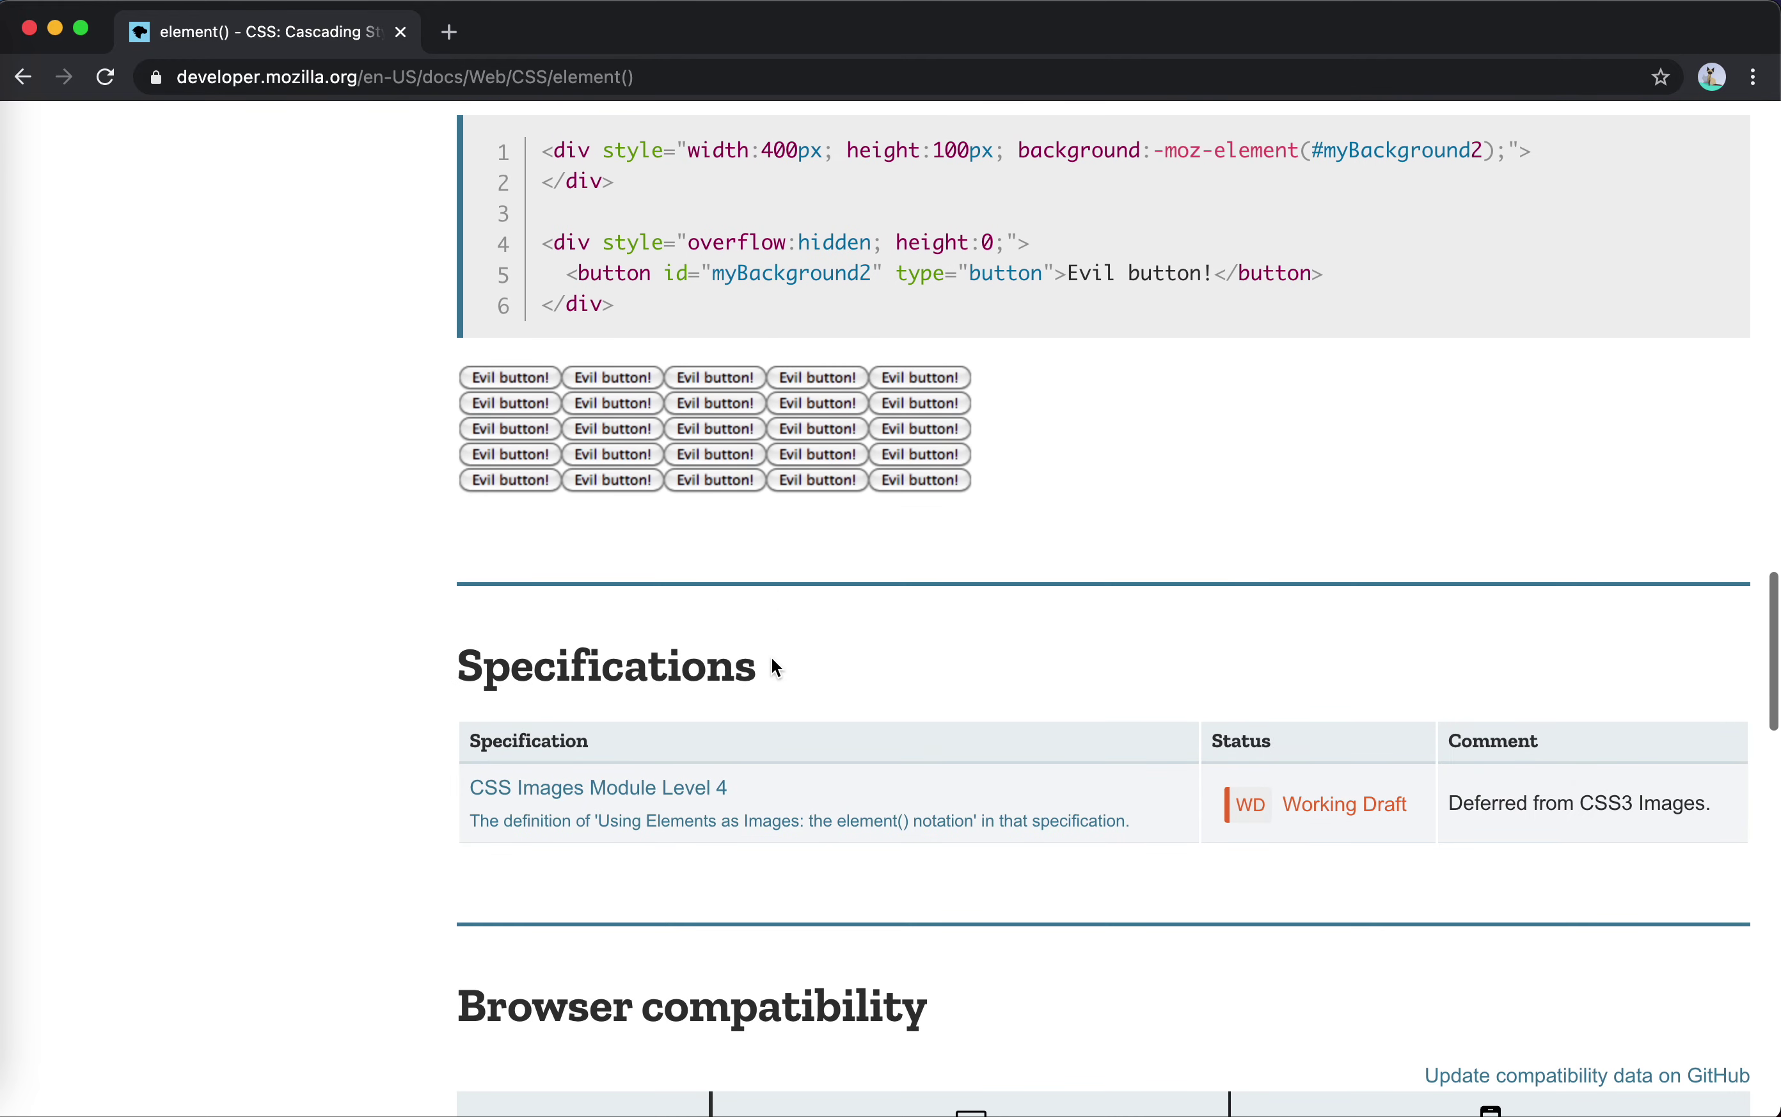
pyautogui.moveTo(641, 376); pyautogui.dragTo(728, 416)
# - Check the browser compatibility table for element() and return to the page's introduction
pyautogui.scroll(-14, 728, 416)
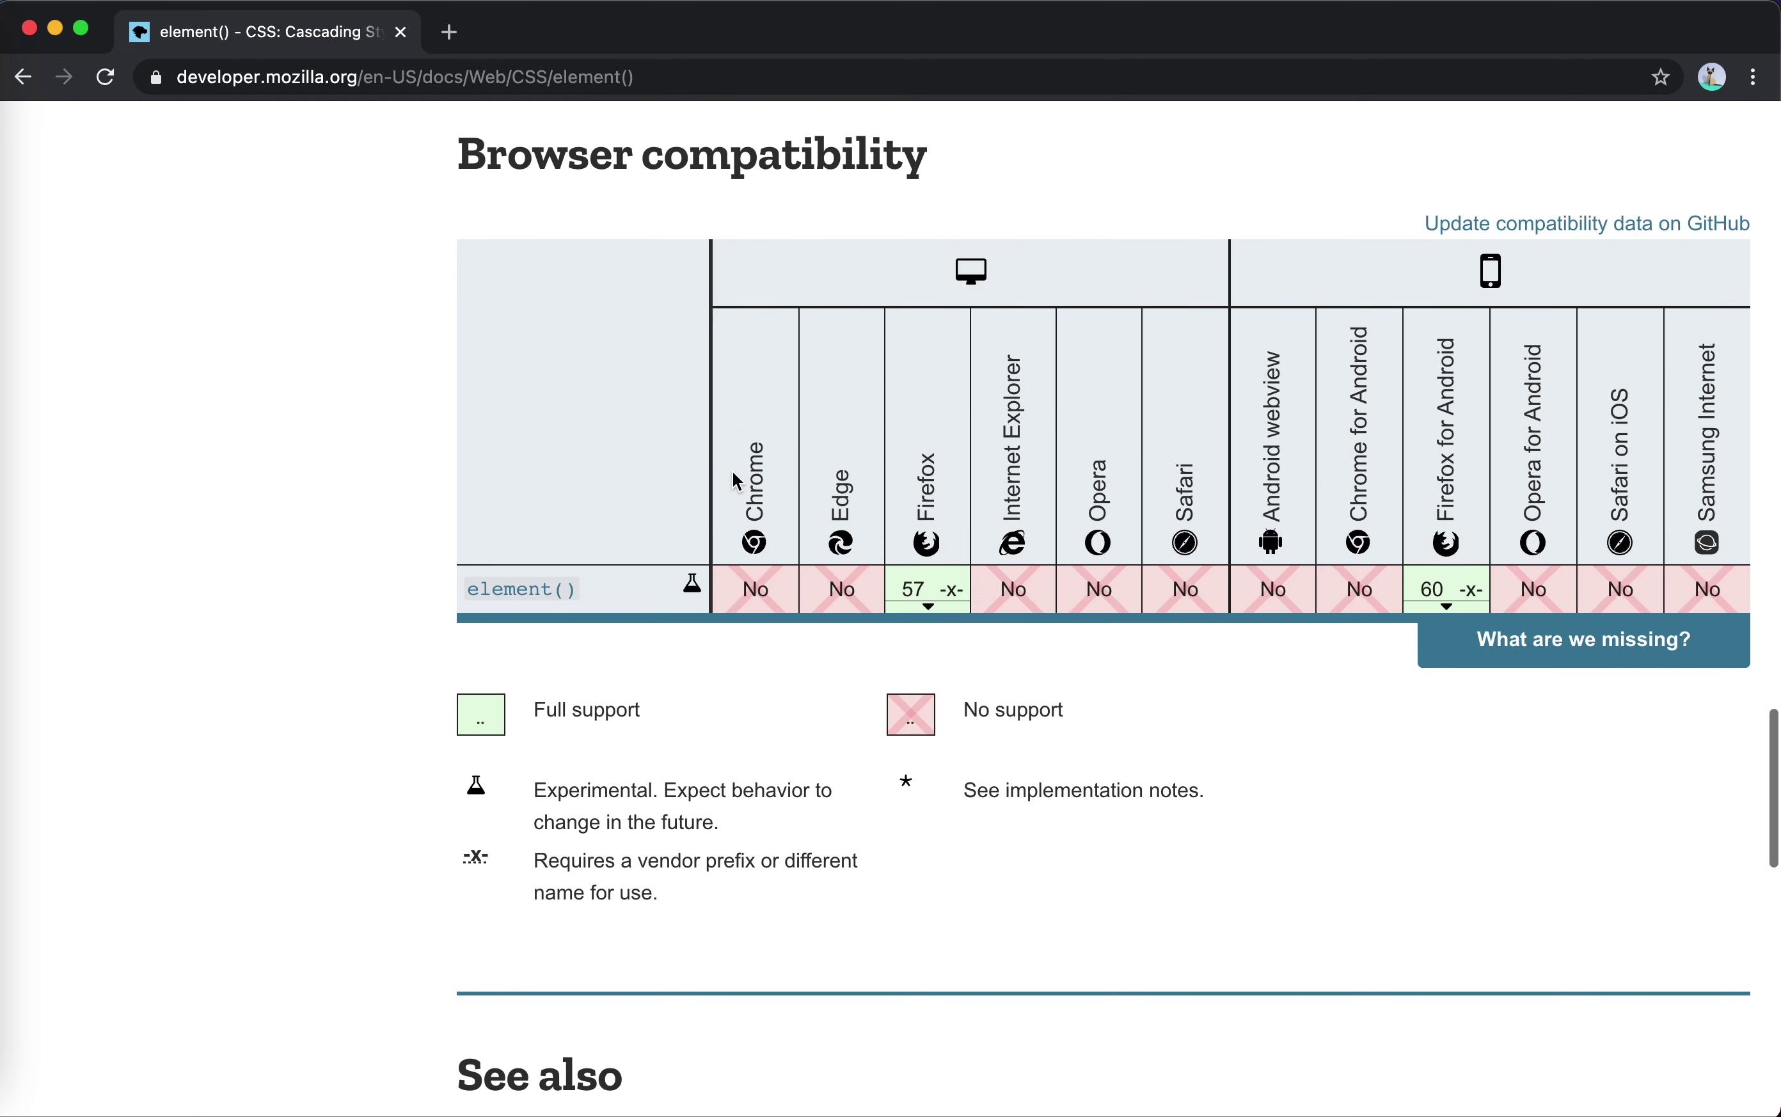
pyautogui.scroll(20, 1157, 612)
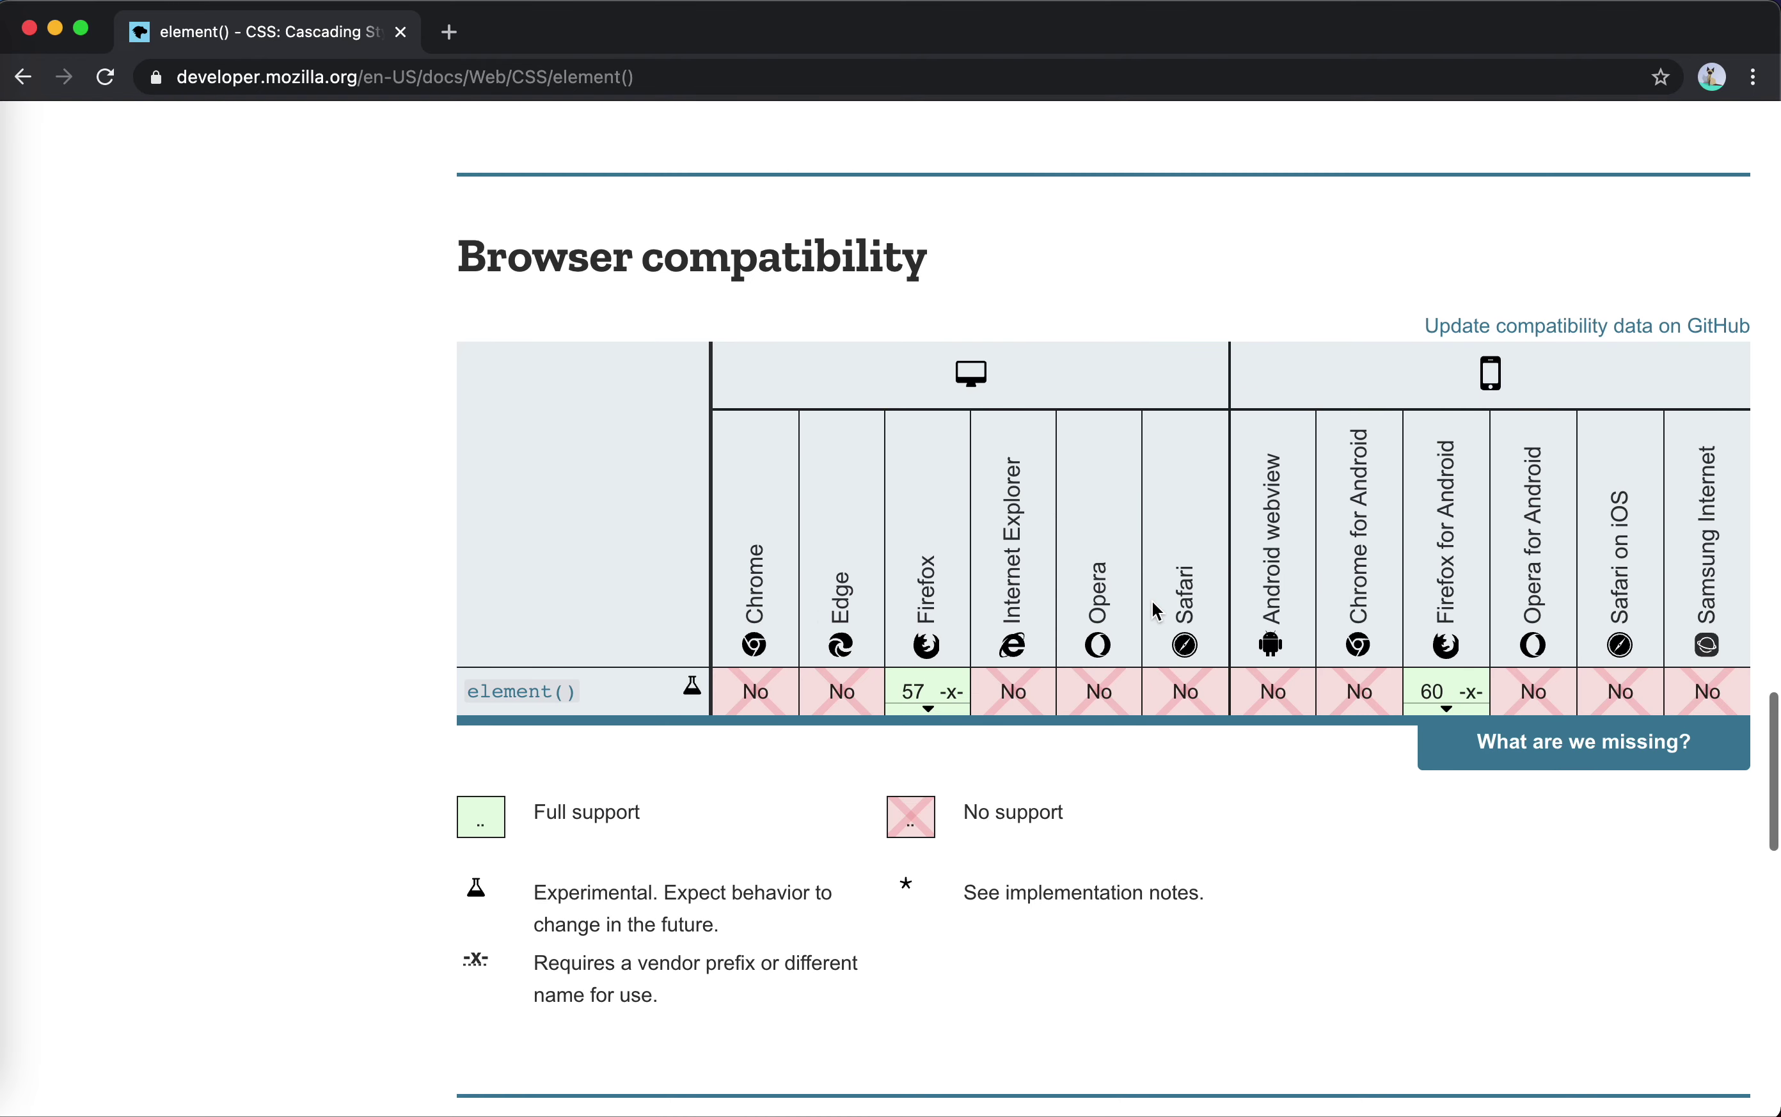
pyautogui.scroll(-20, 1153, 605)
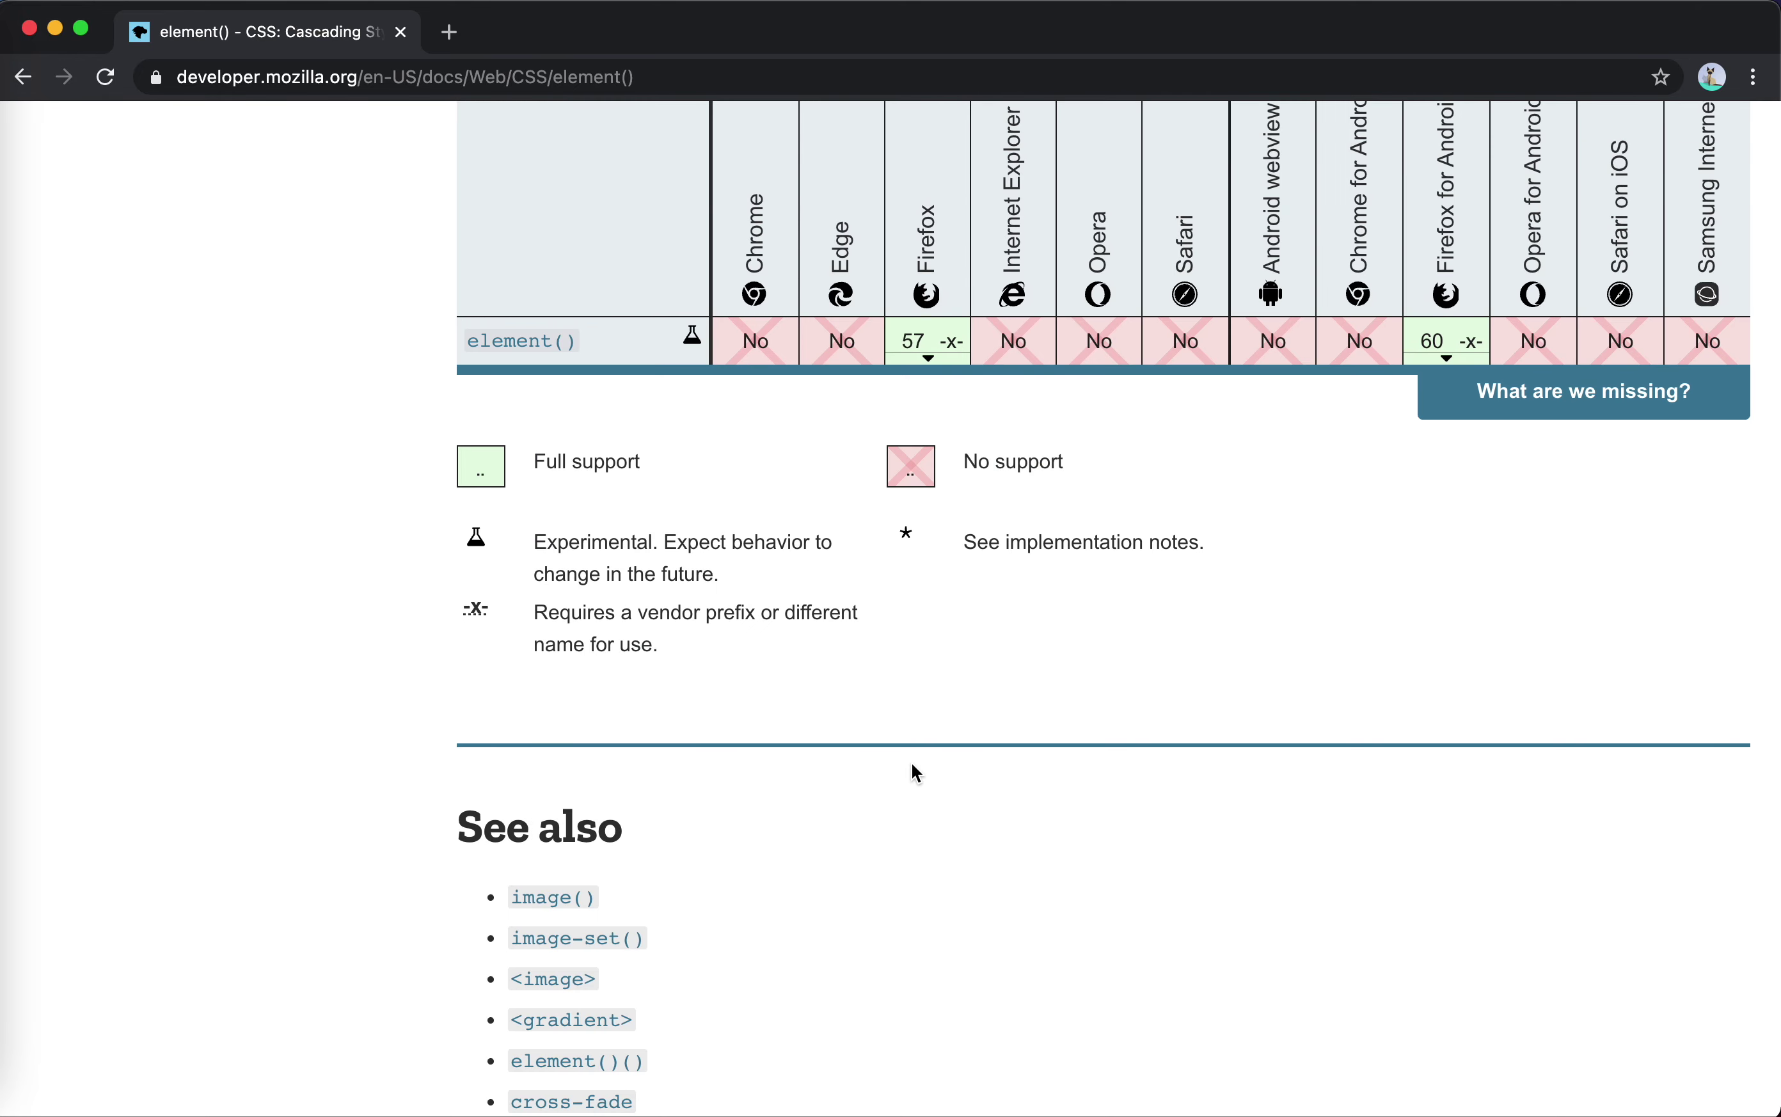
pyautogui.scroll(20, 913, 769)
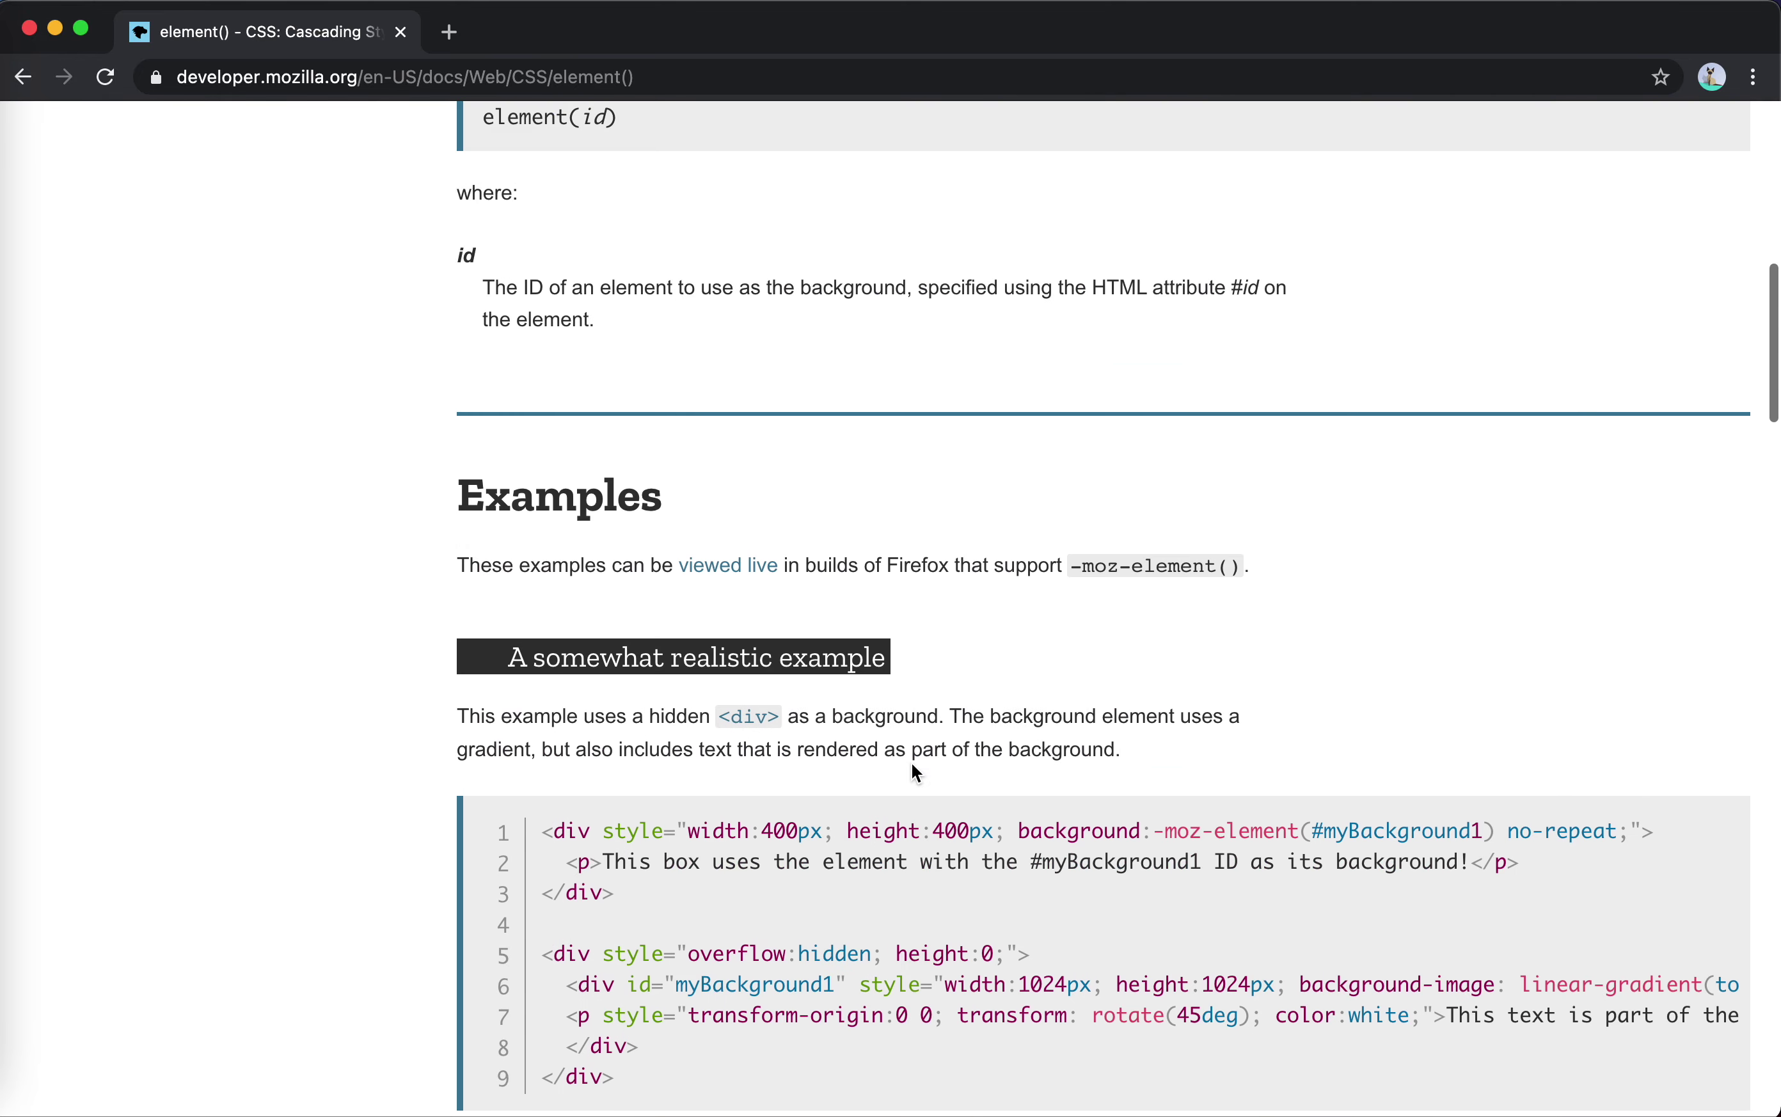
pyautogui.scroll(4, 915, 772)
pyautogui.scroll(-1, 872, 761)
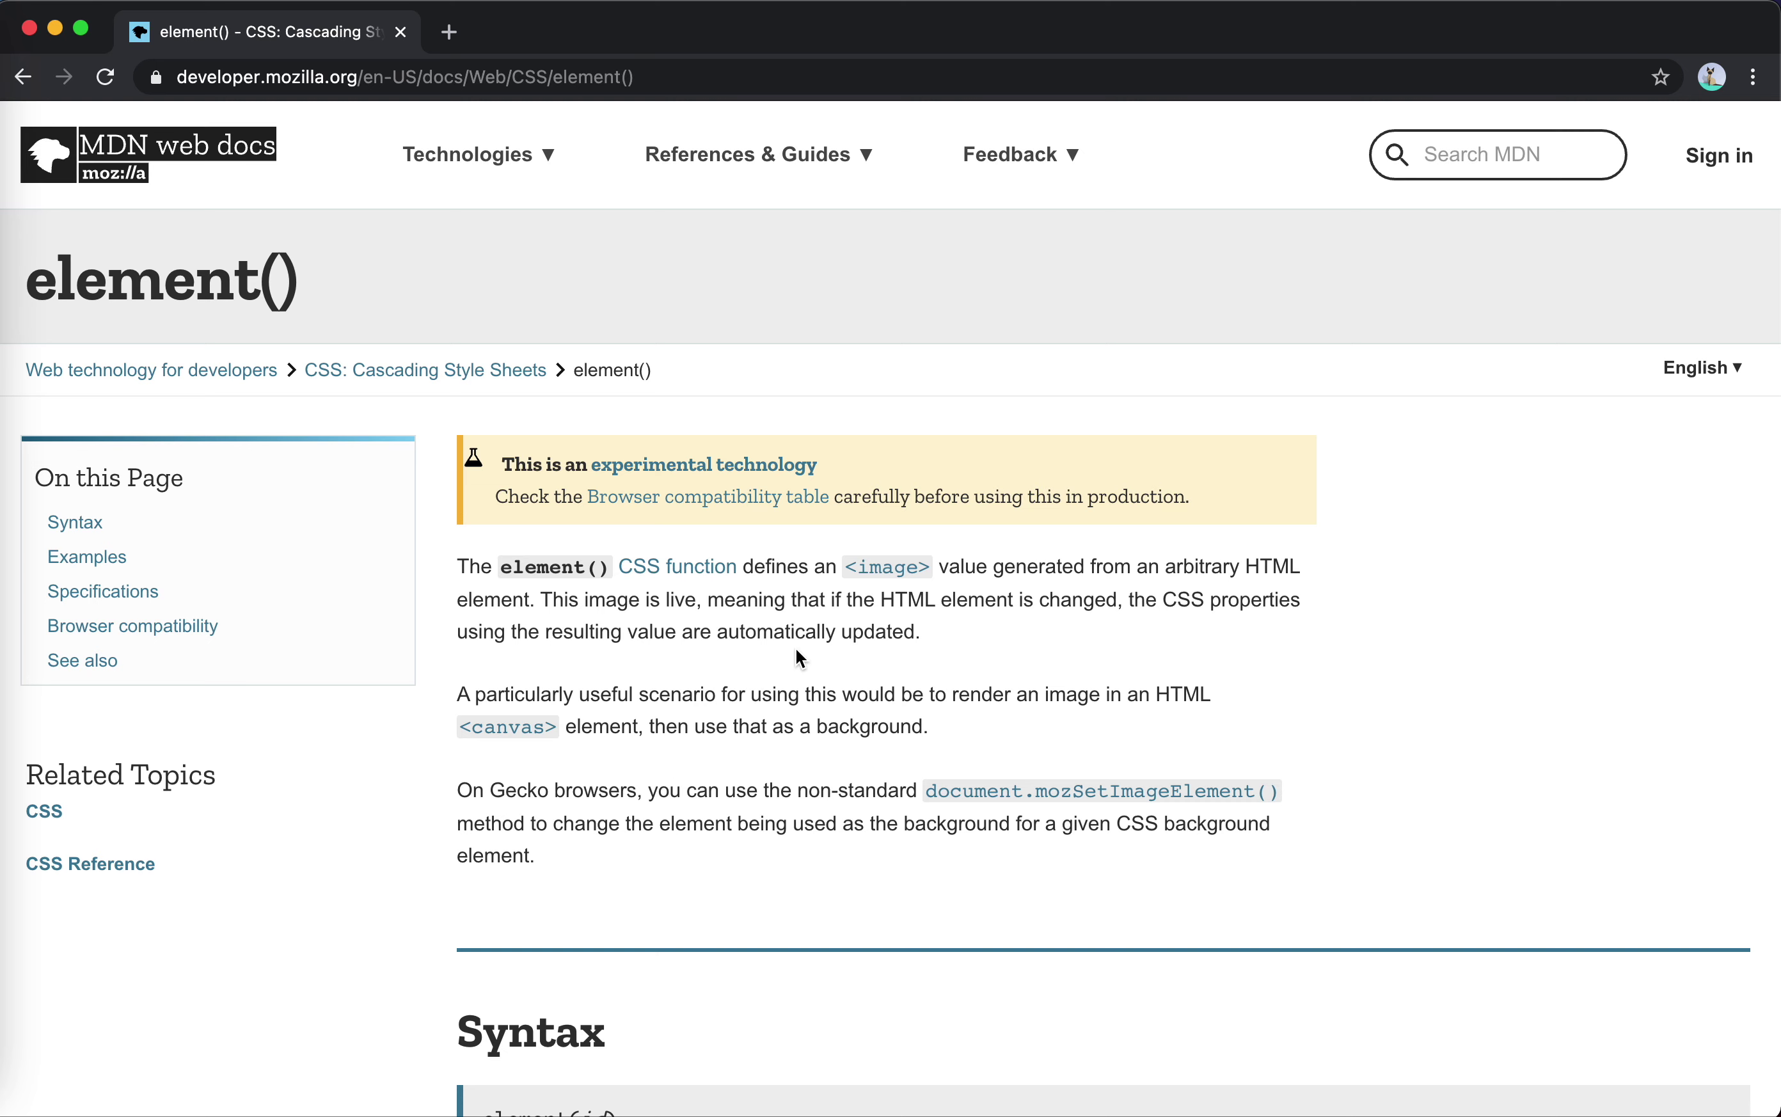
# - Open the image() function page from the <image> syntax list and skim it down to its examples
pyautogui.hscroll(-5, 796, 649)
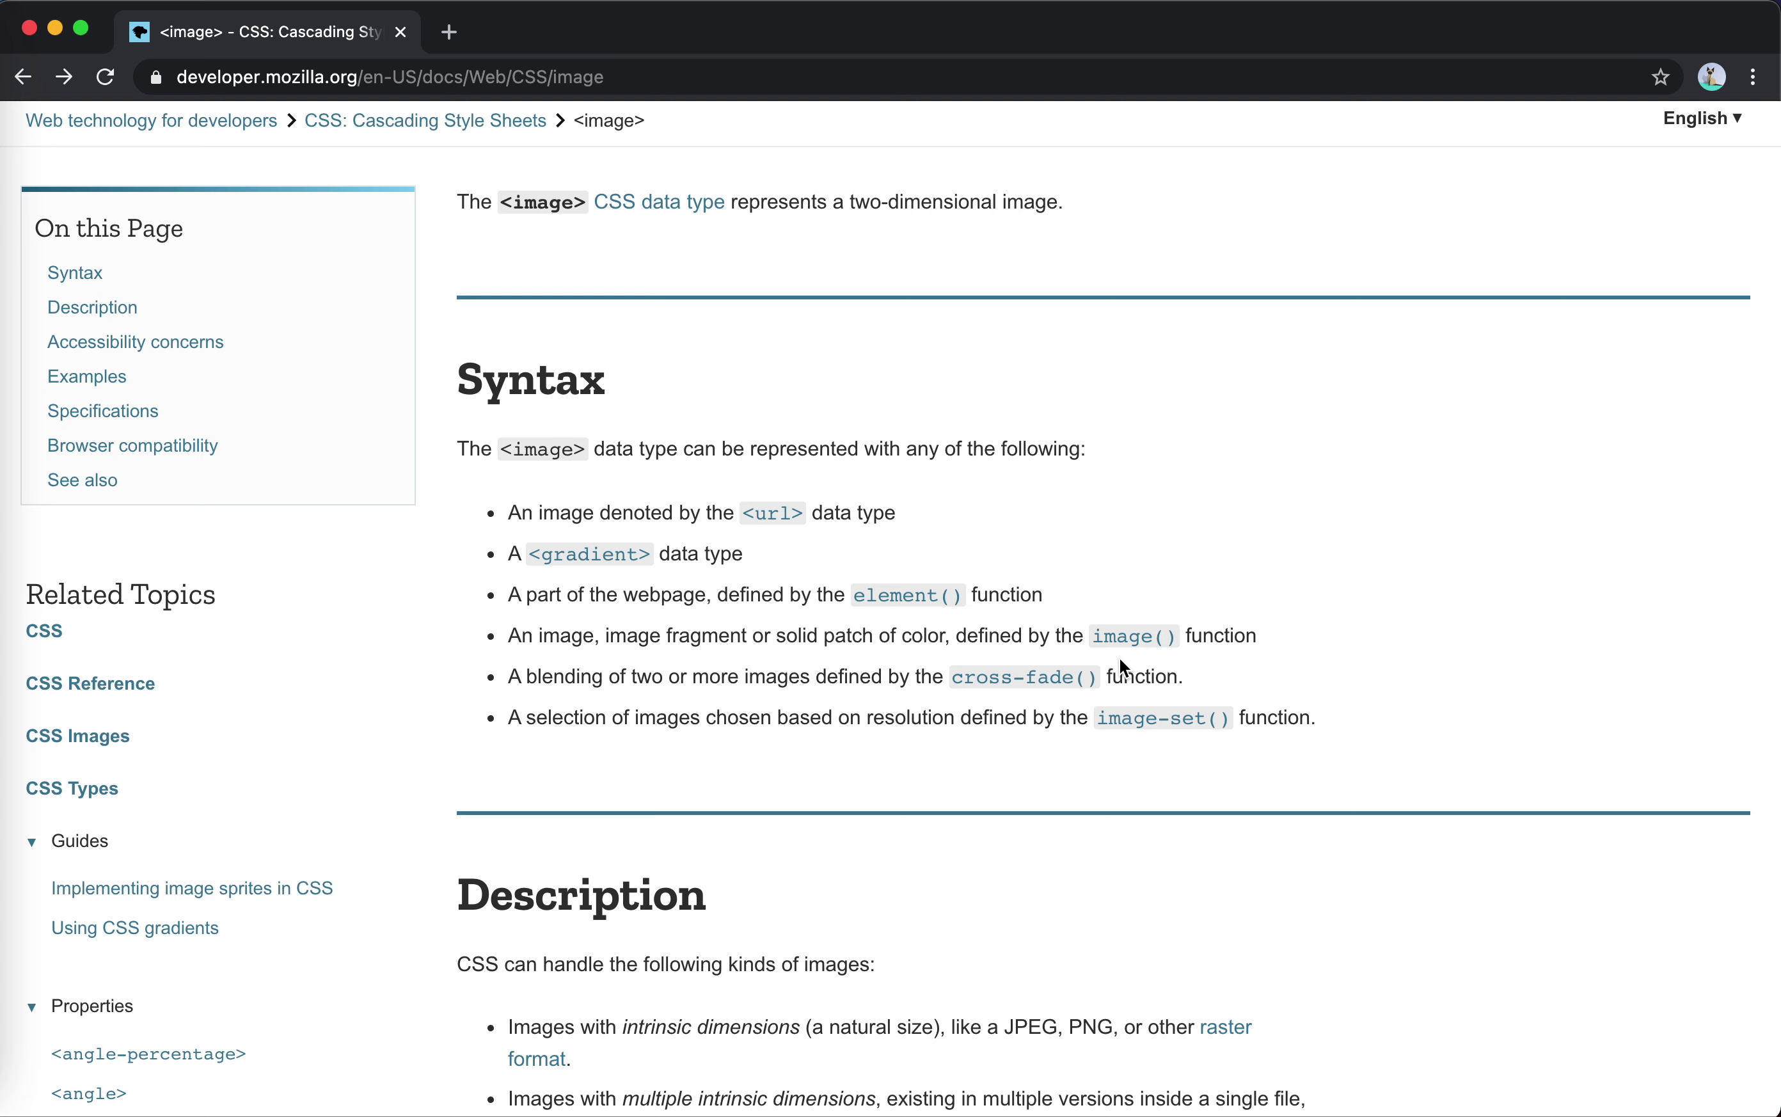
pyautogui.click(1137, 640)
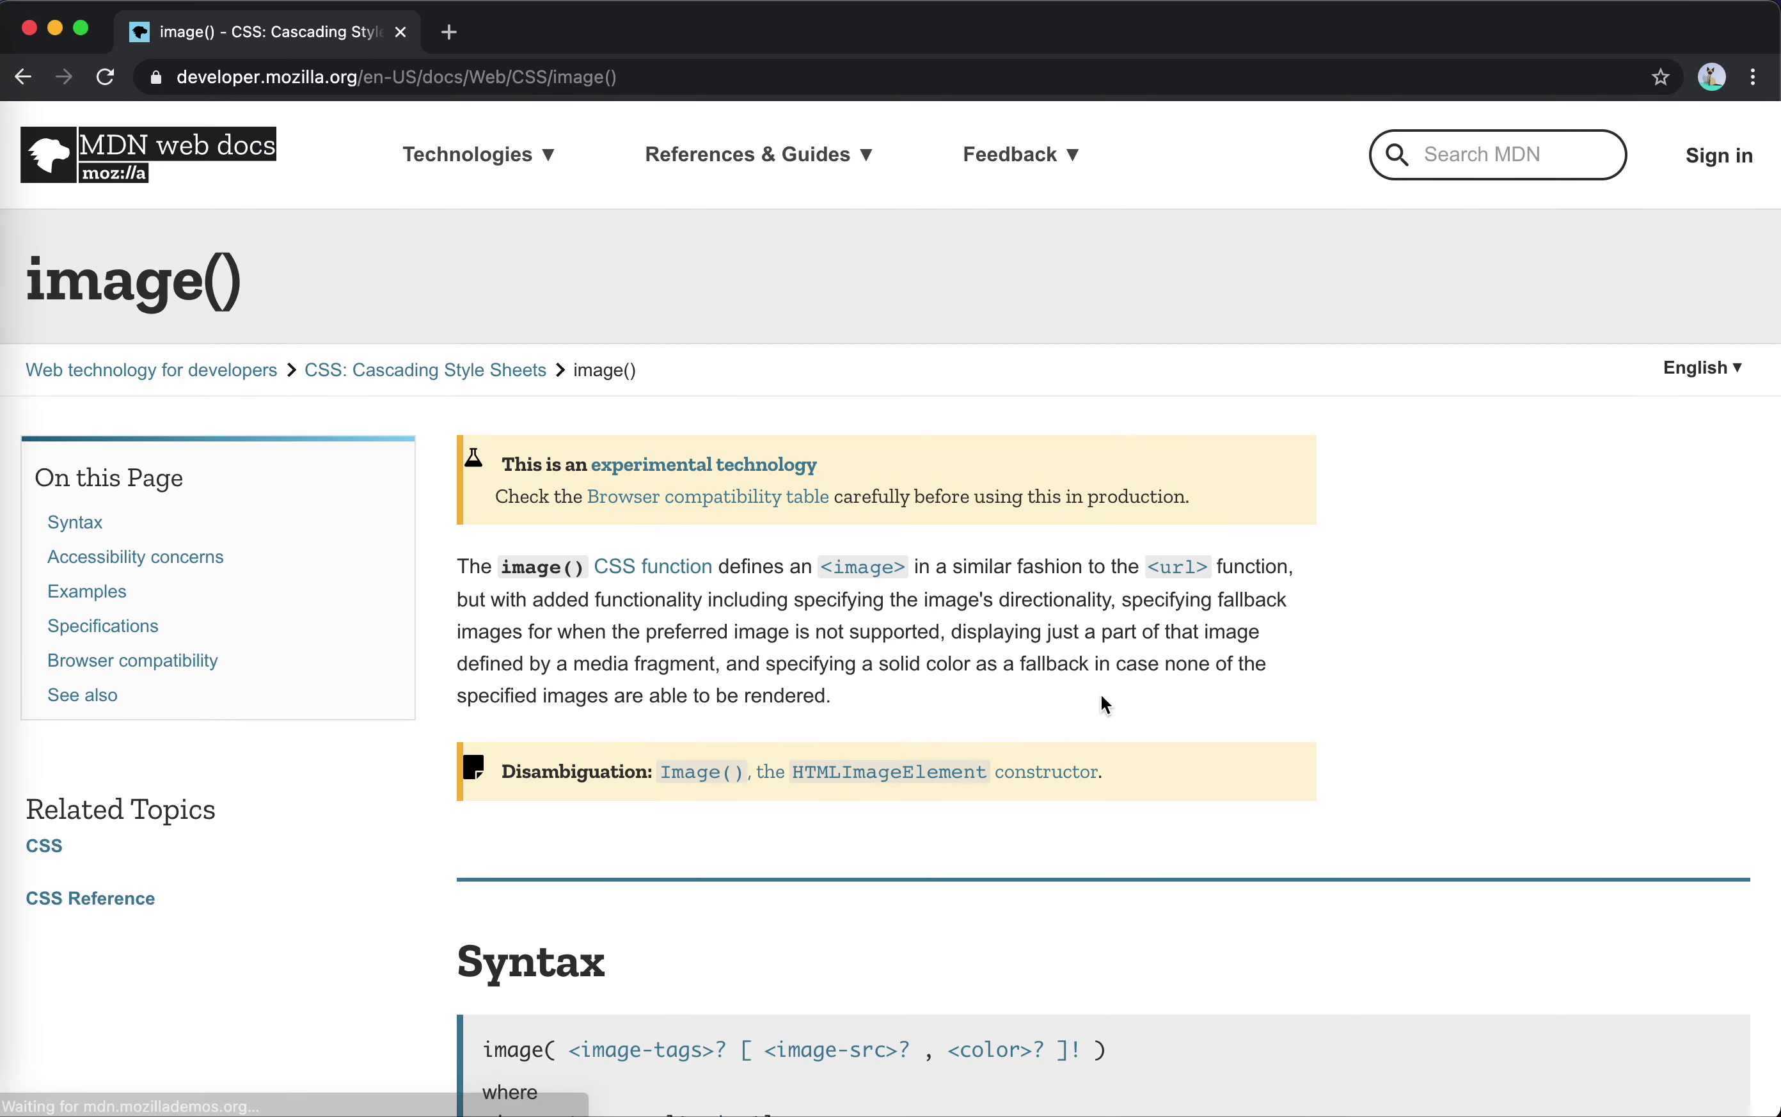
pyautogui.scroll(-20, 1094, 706)
pyautogui.scroll(-15, 1097, 715)
pyautogui.scroll(10, 1094, 717)
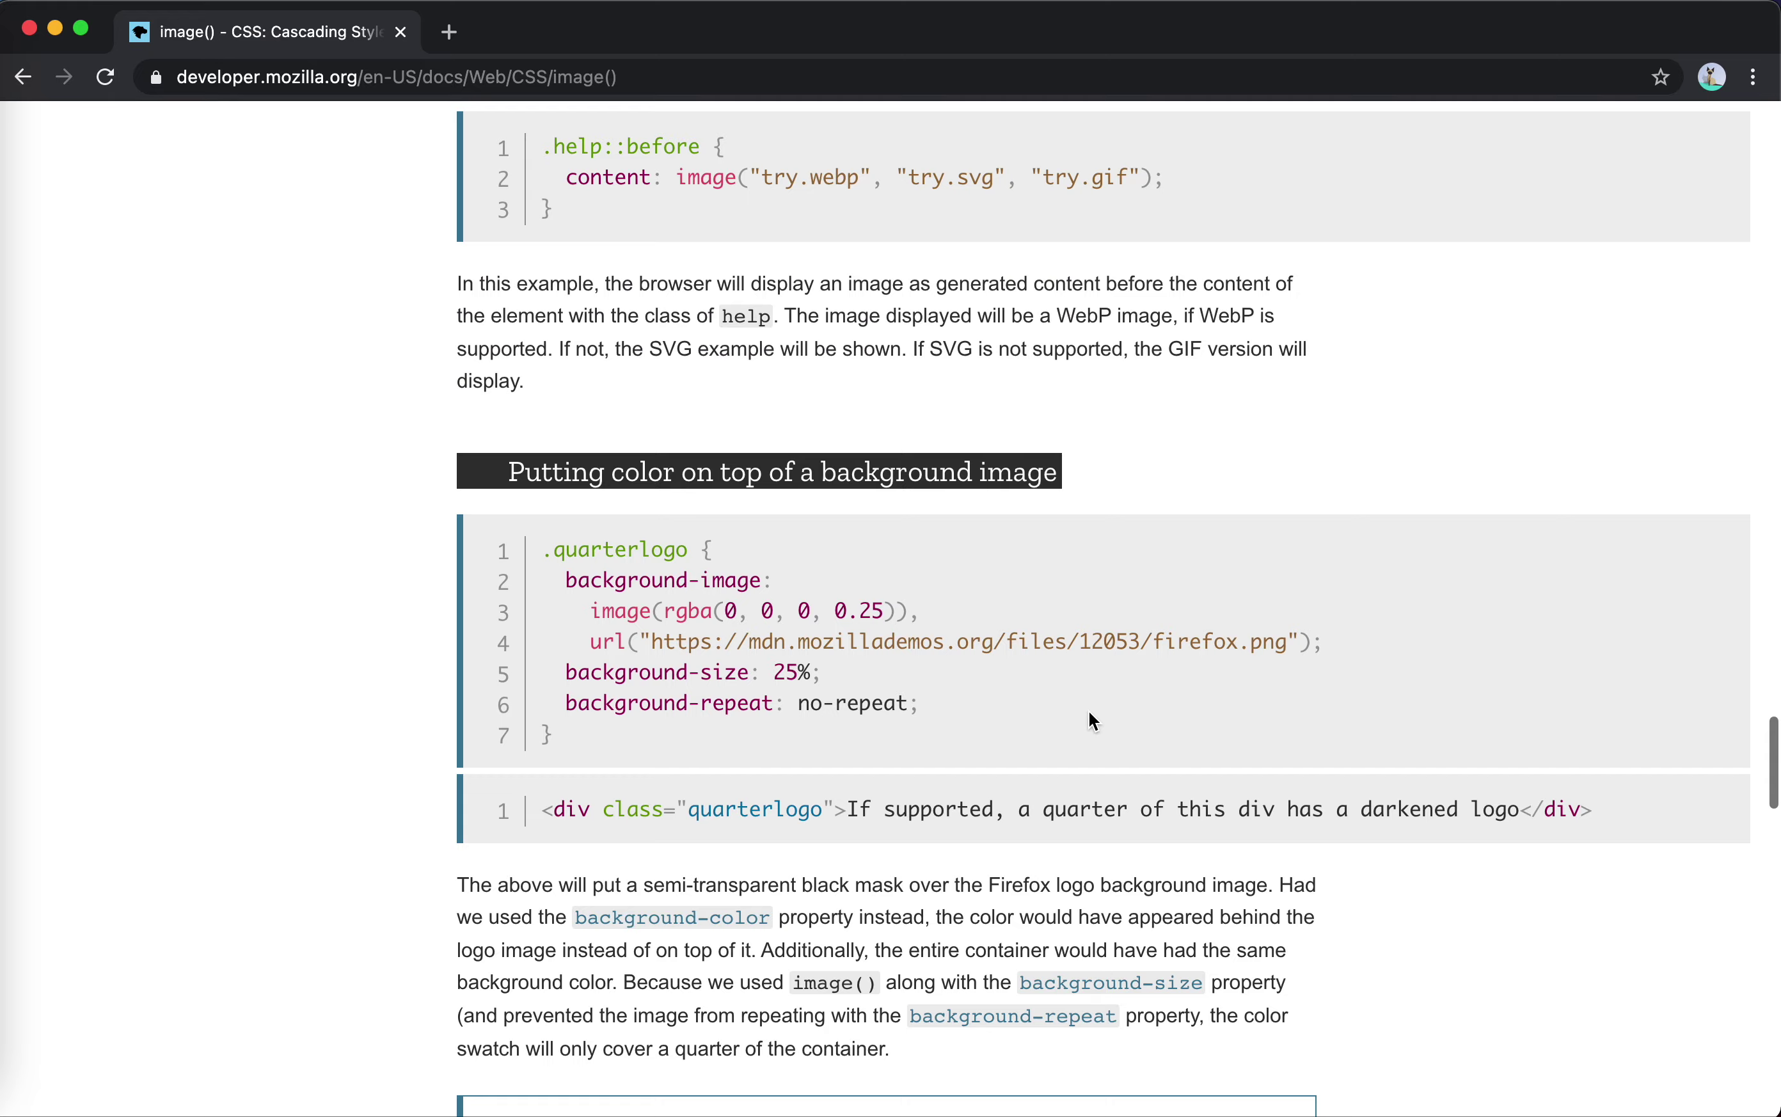
# - Examine the Directionally-sensitive images example on the image() page and return to the page's introduction
pyautogui.scroll(15, 1093, 720)
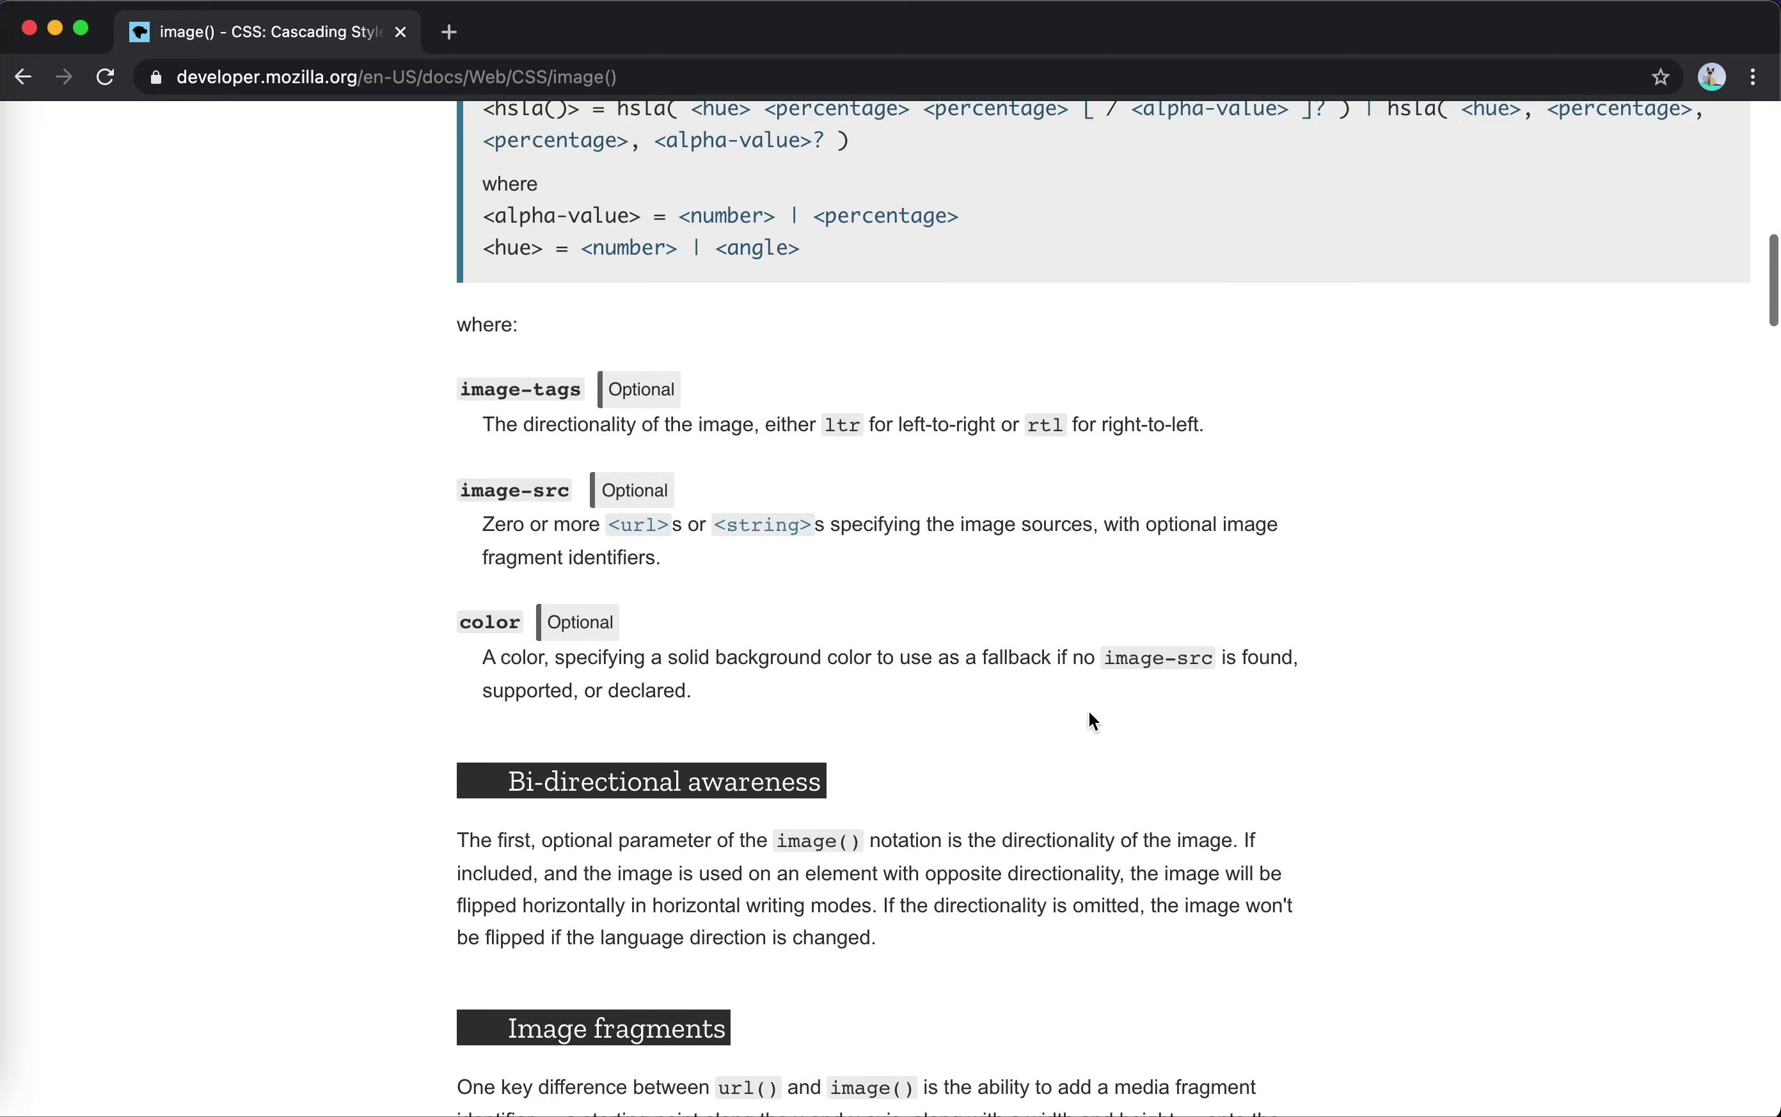
pyautogui.scroll(10, 1089, 713)
pyautogui.scroll(-20, 1089, 712)
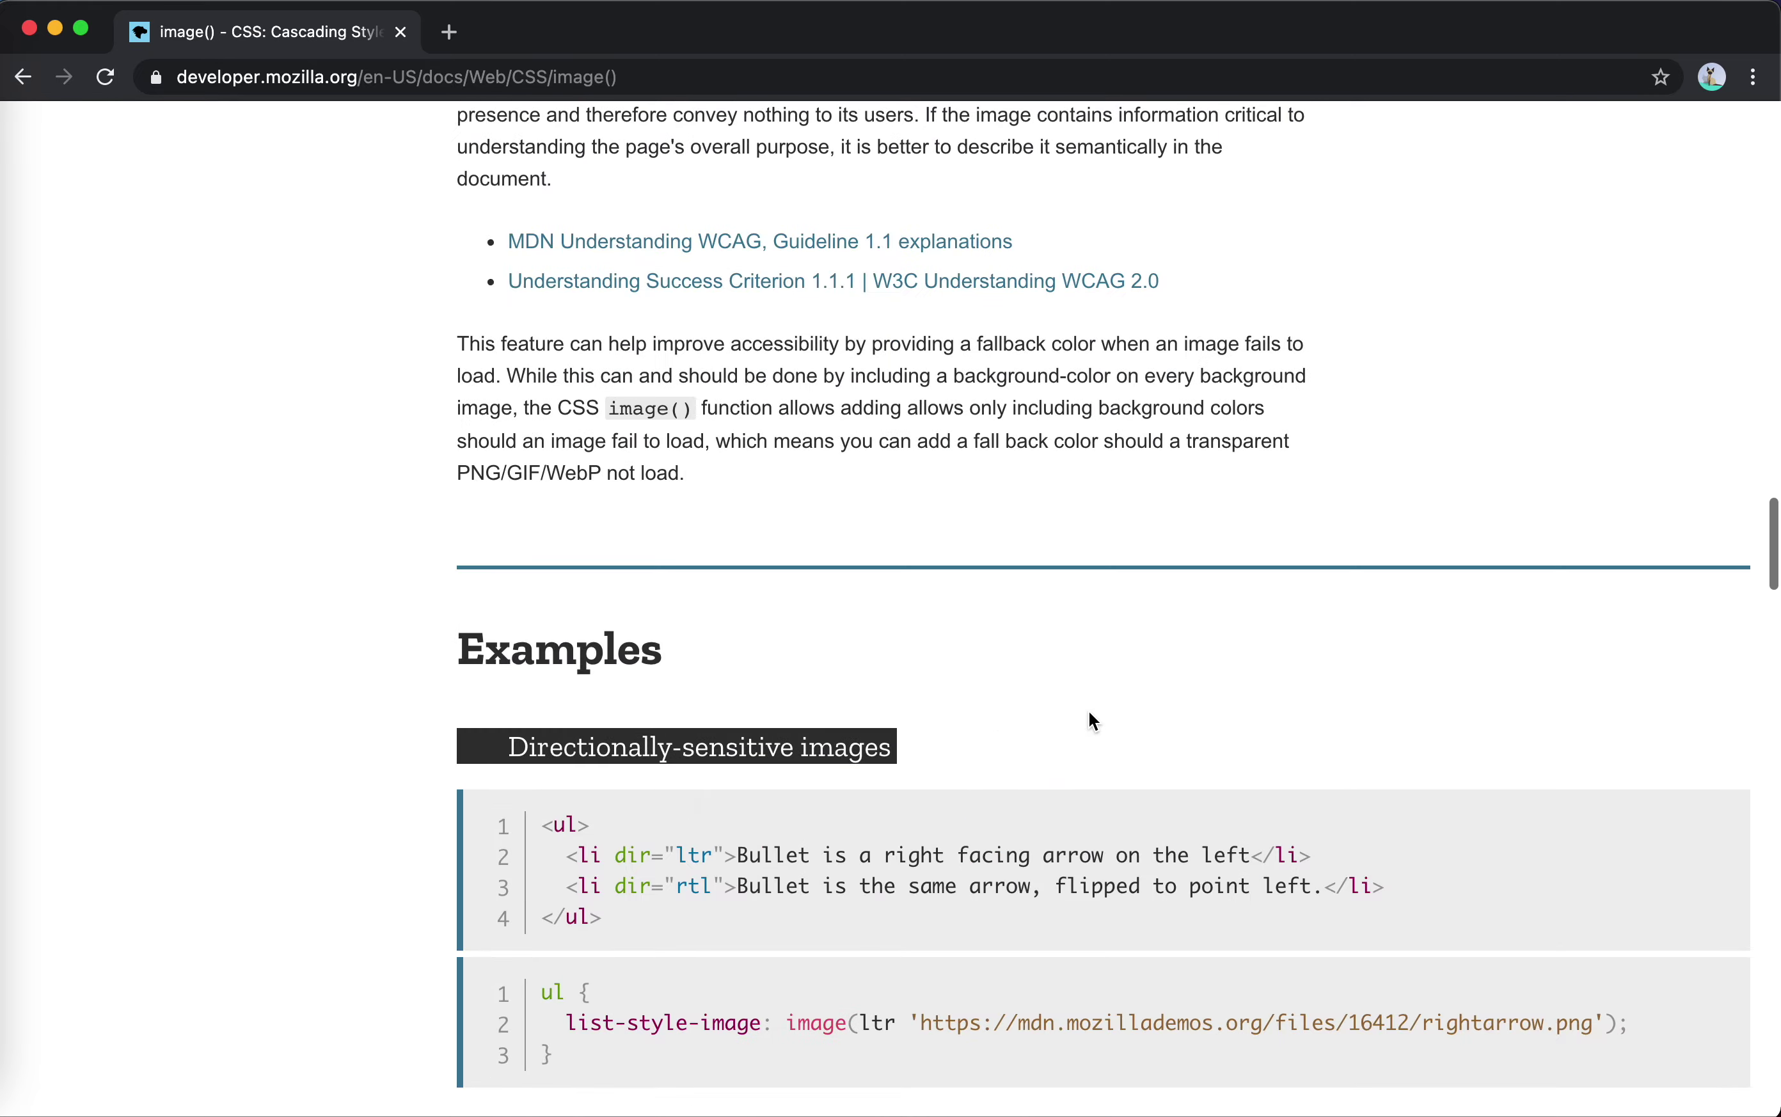
pyautogui.scroll(-10, 1094, 720)
pyautogui.scroll(7, 1093, 720)
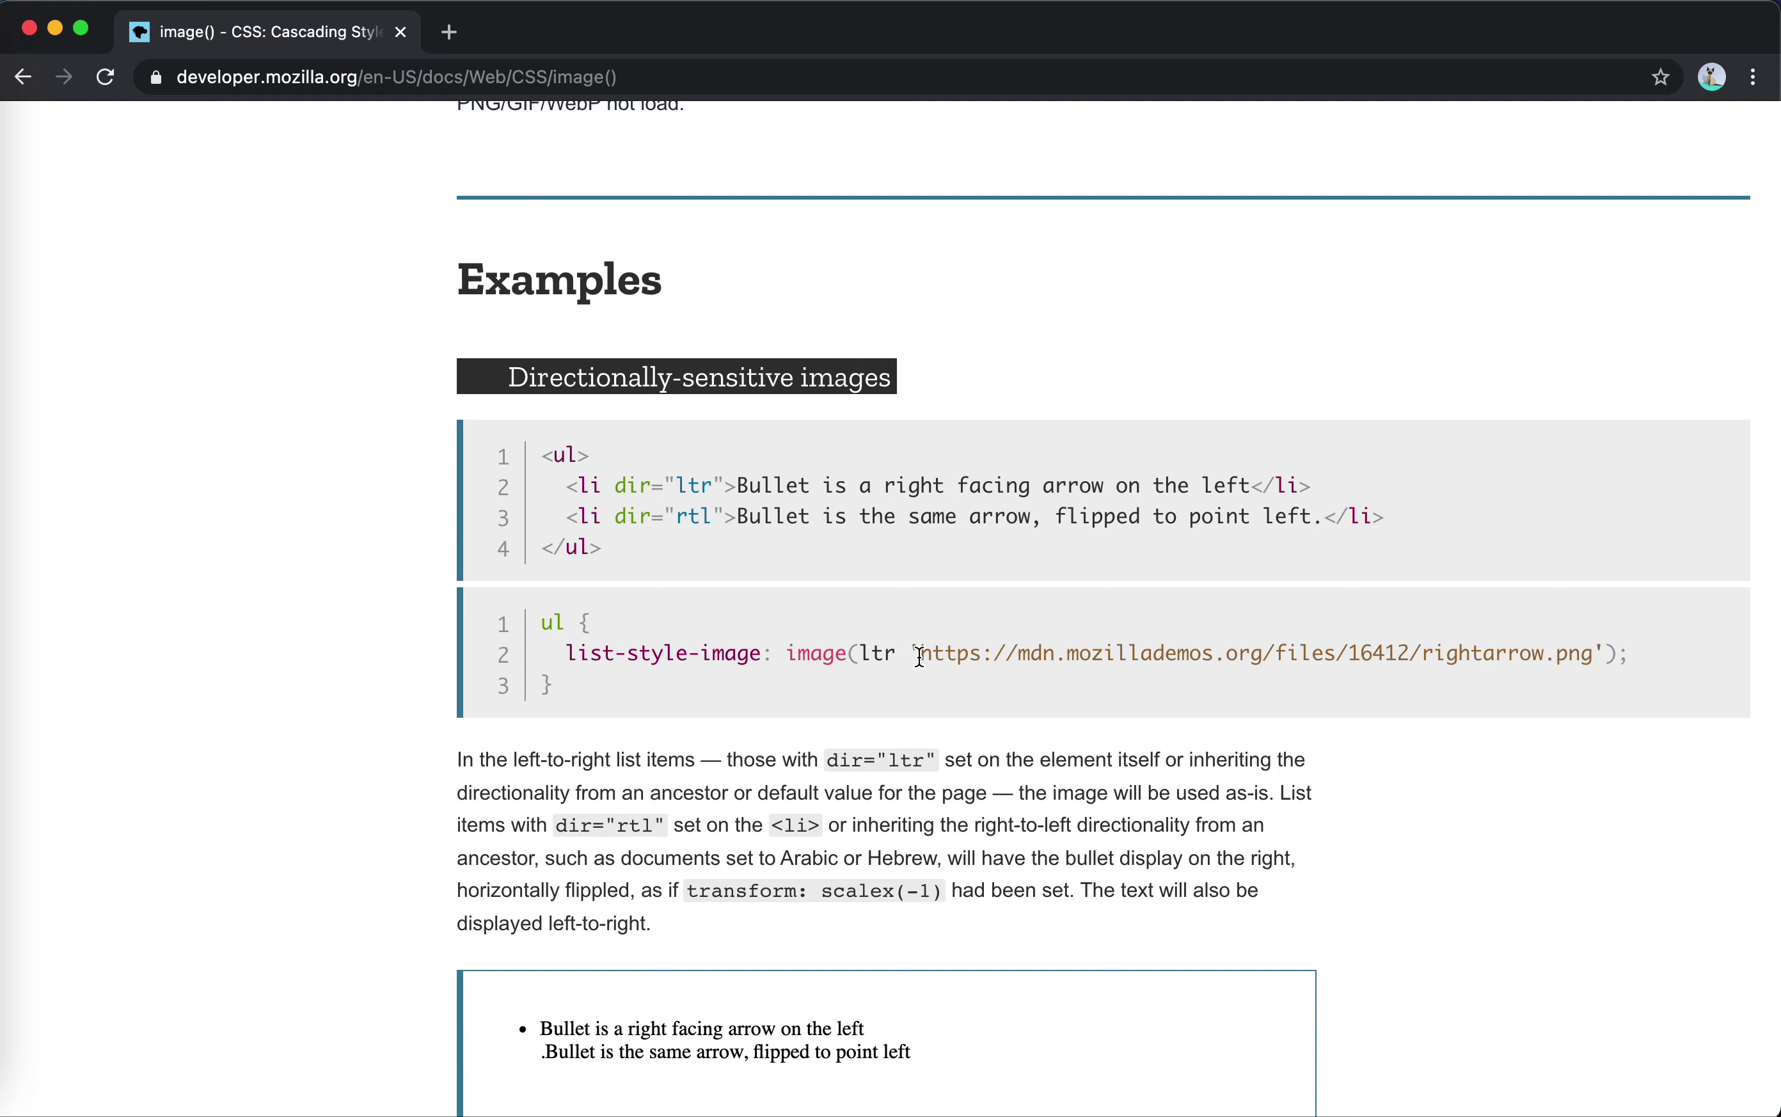
pyautogui.scroll(15, 920, 657)
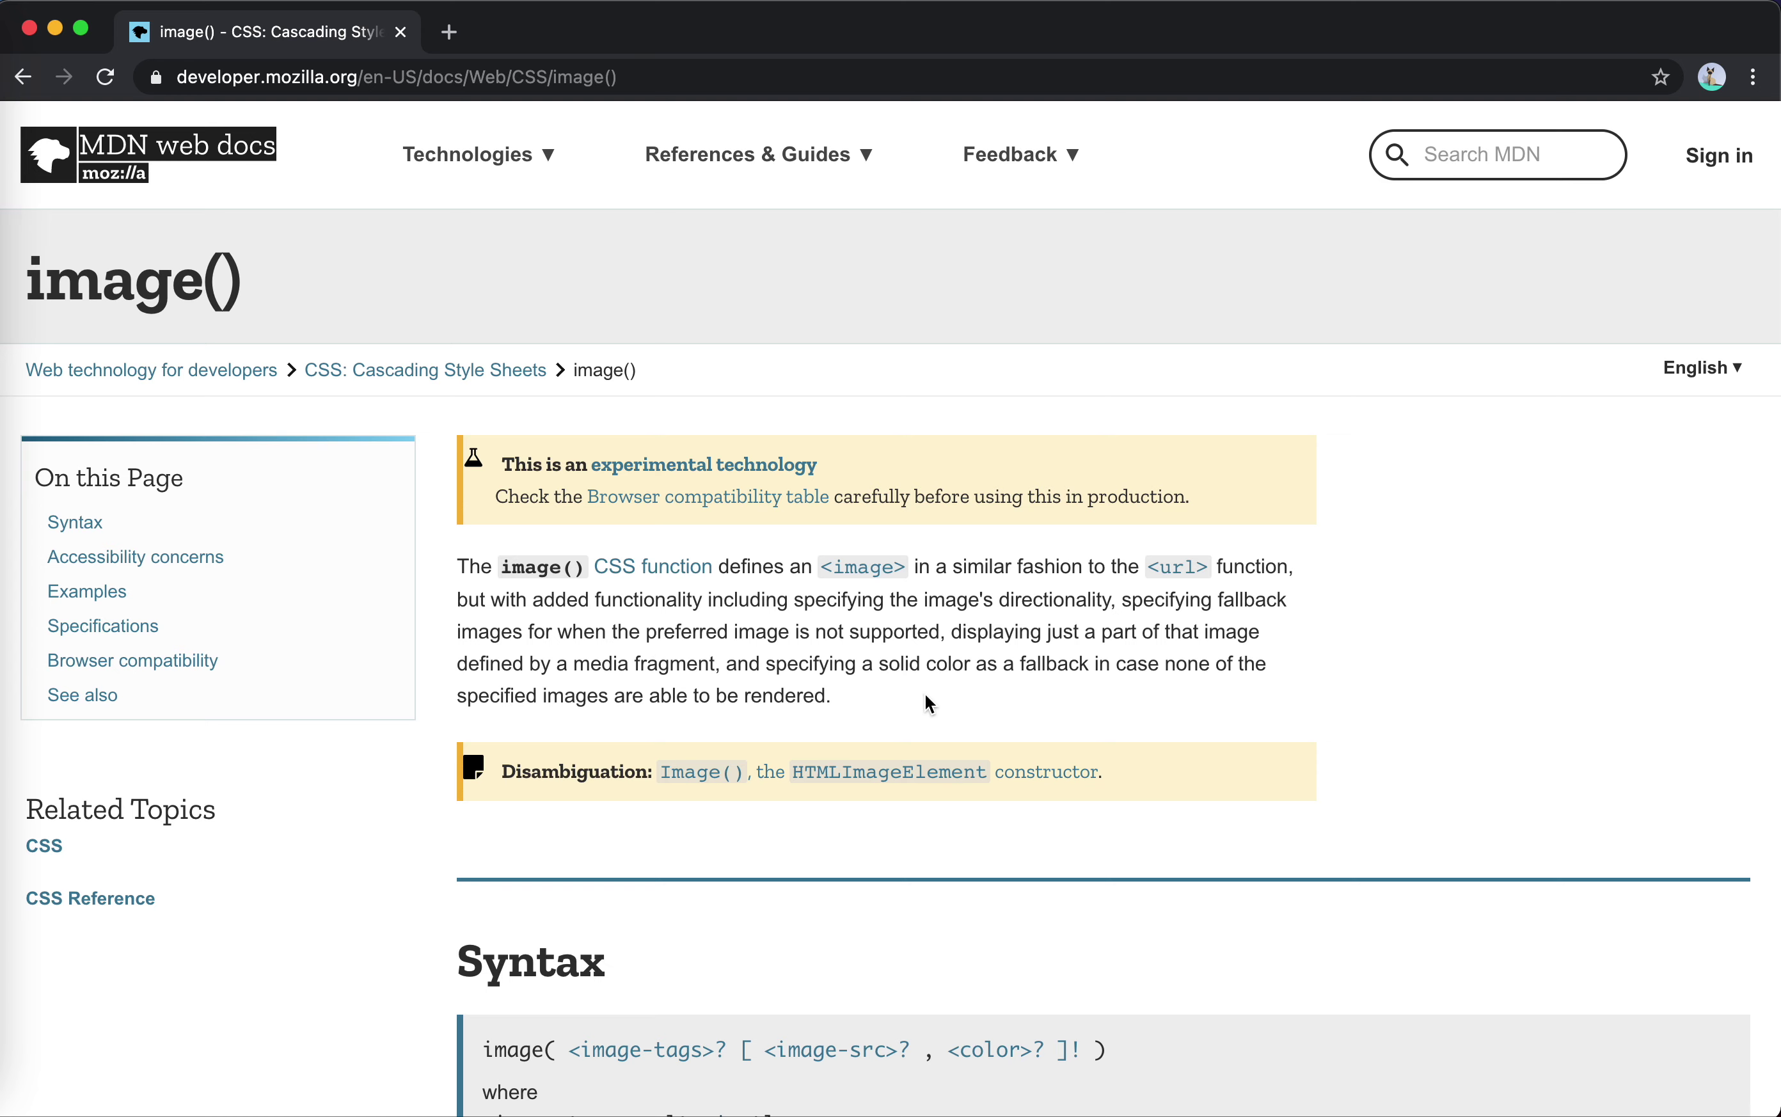
# - Read the image() page from its syntax through the Image fragments section, examining the #xywh pixel and percentage values
pyautogui.scroll(-15, 1064, 720)
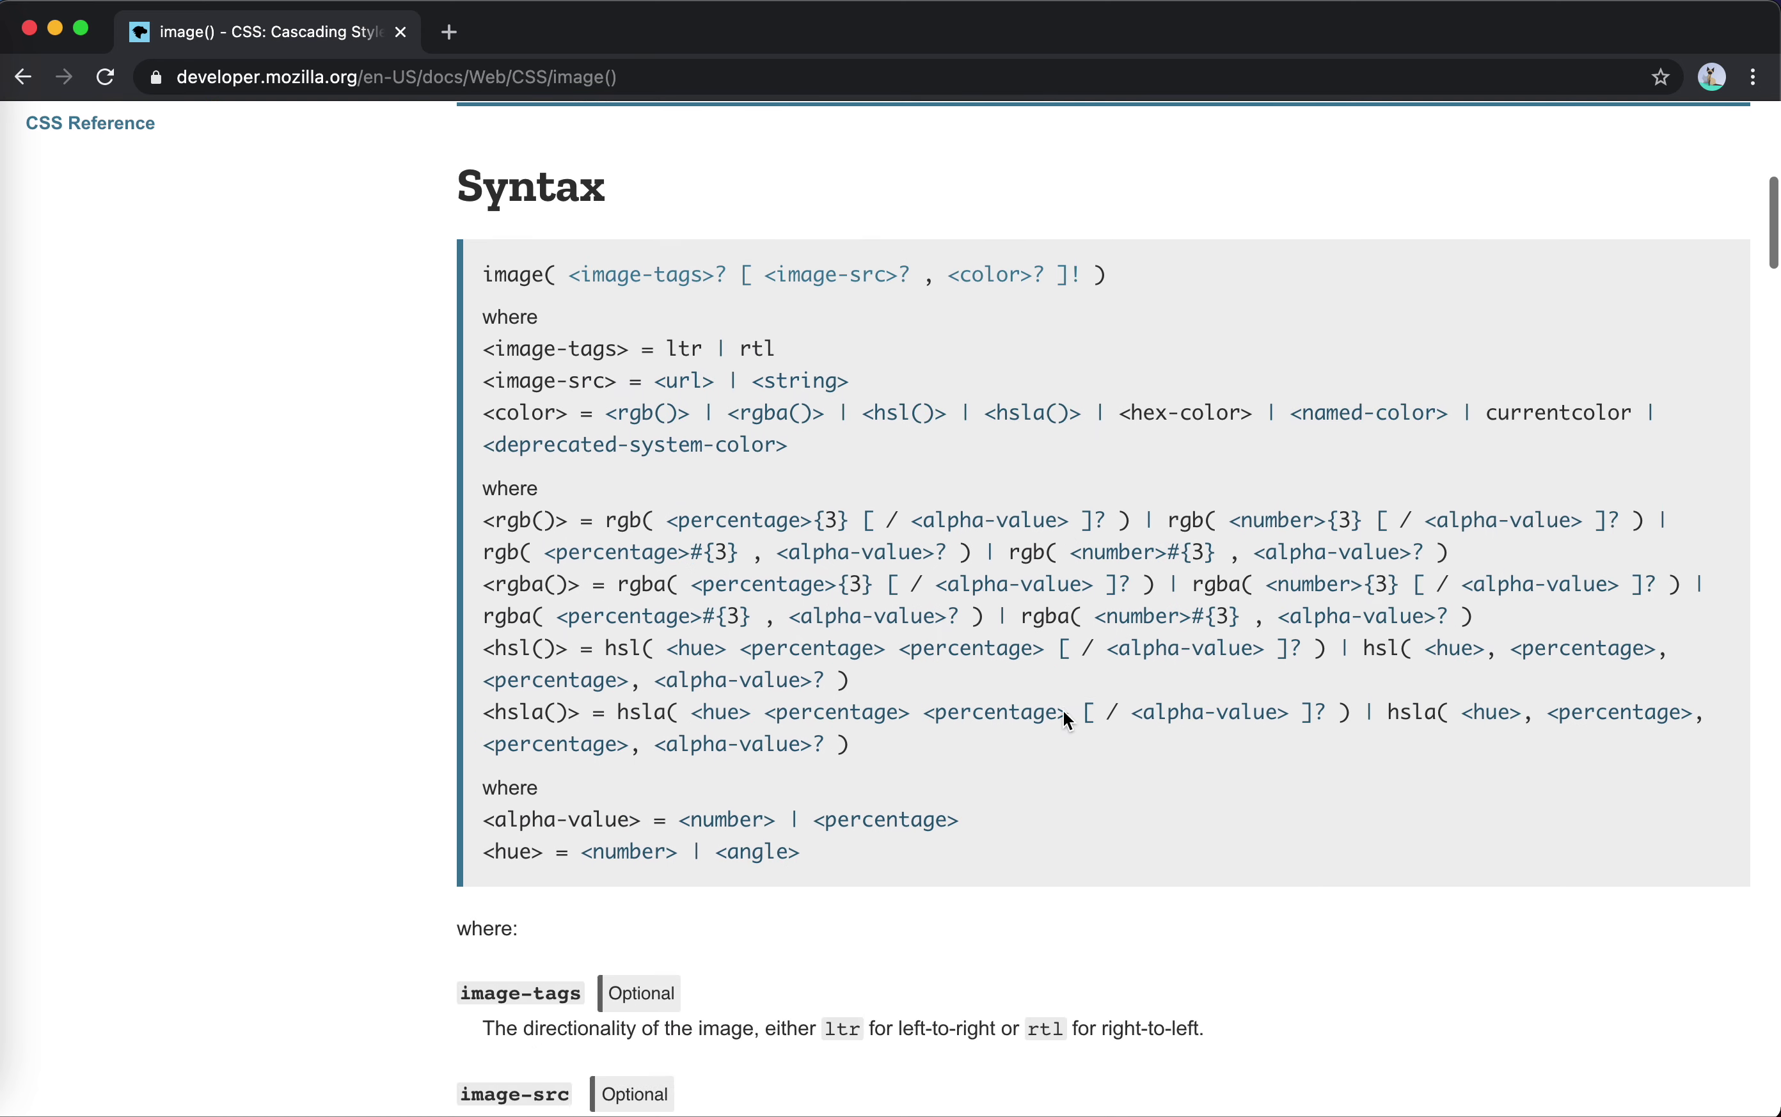
pyautogui.scroll(-9, 1062, 711)
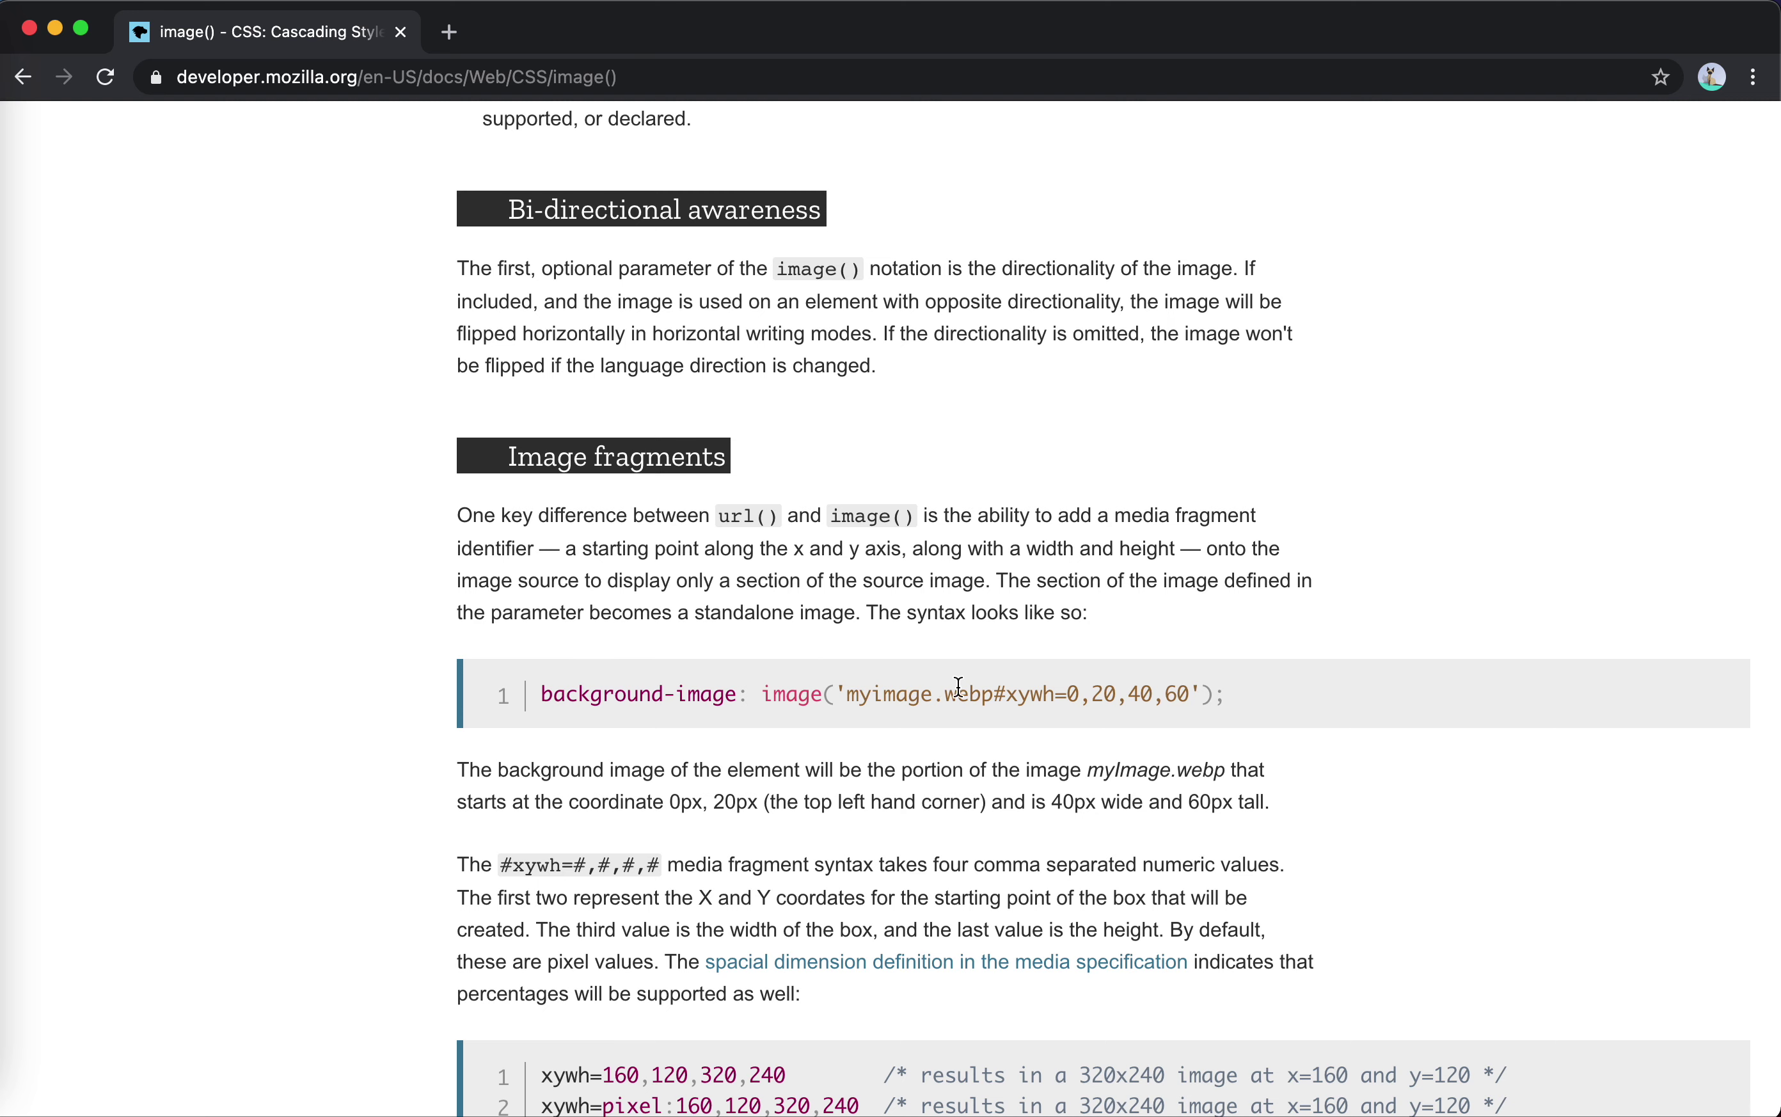
pyautogui.doubleClick(1083, 695)
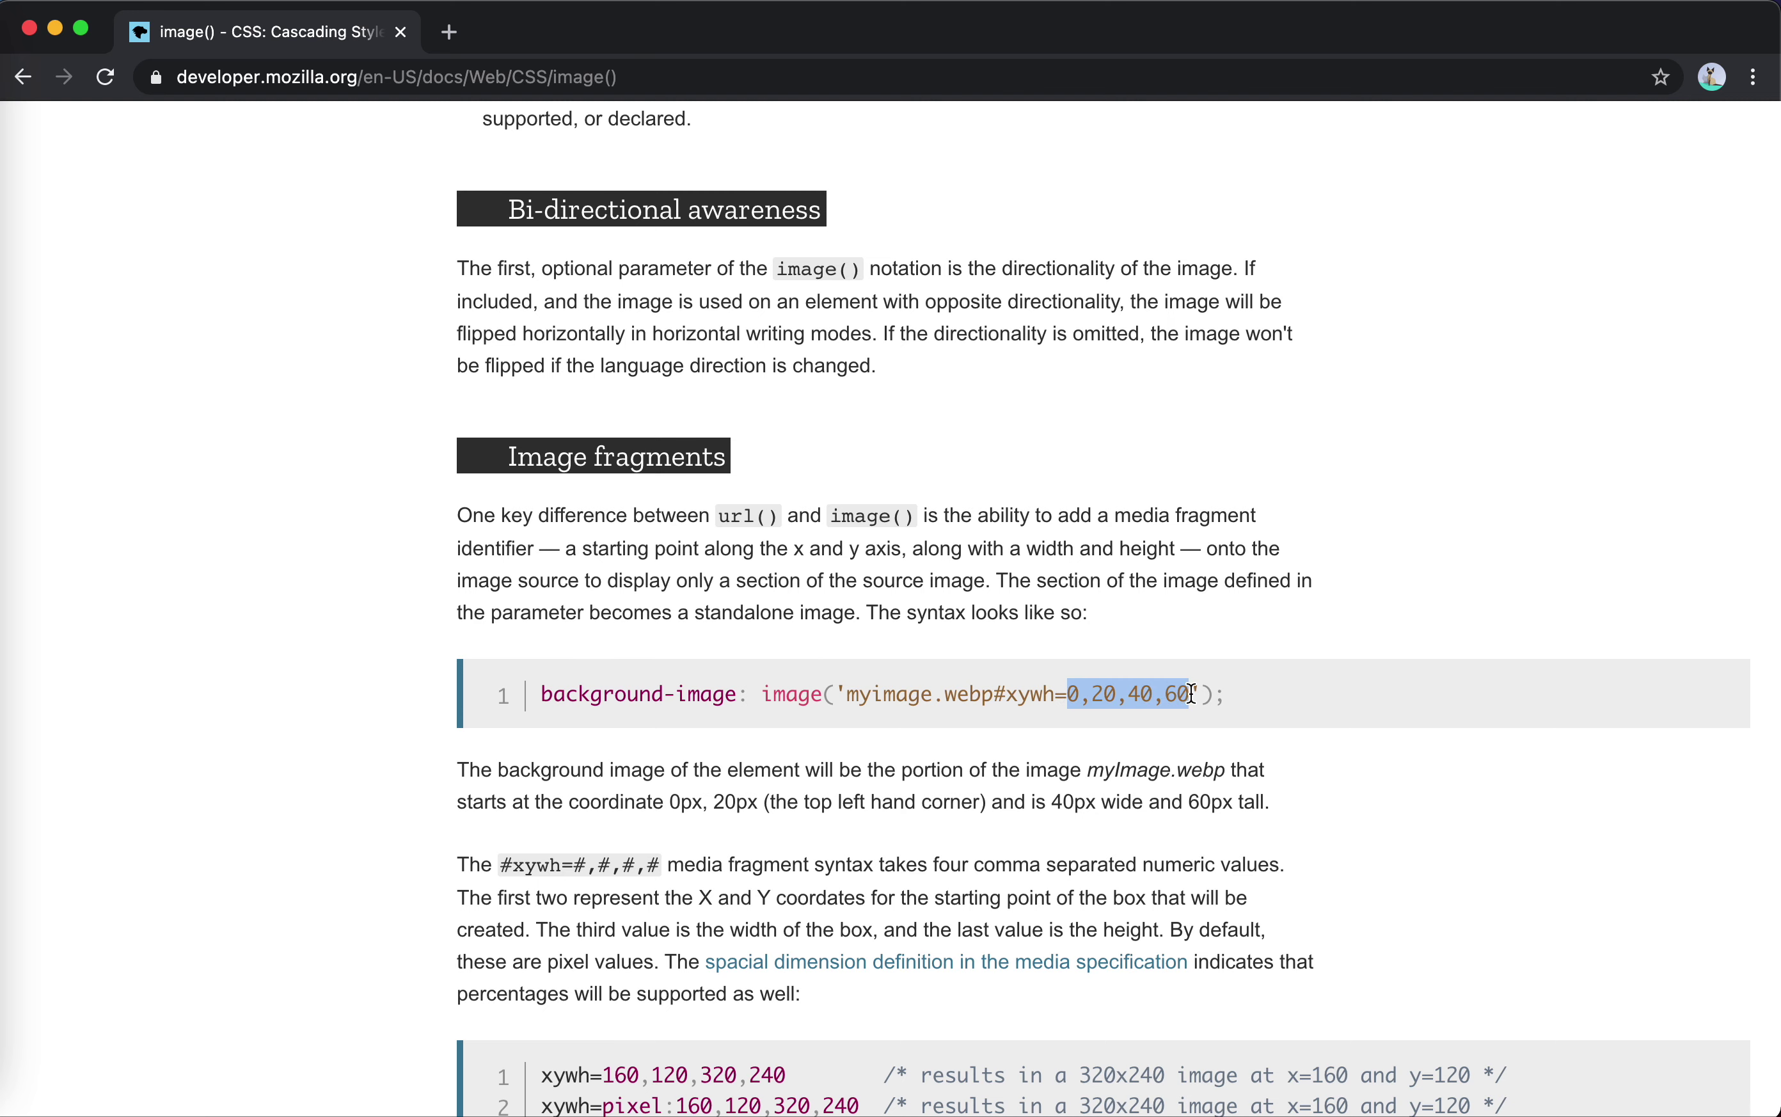
pyautogui.click(943, 701)
pyautogui.scroll(-1, 908, 724)
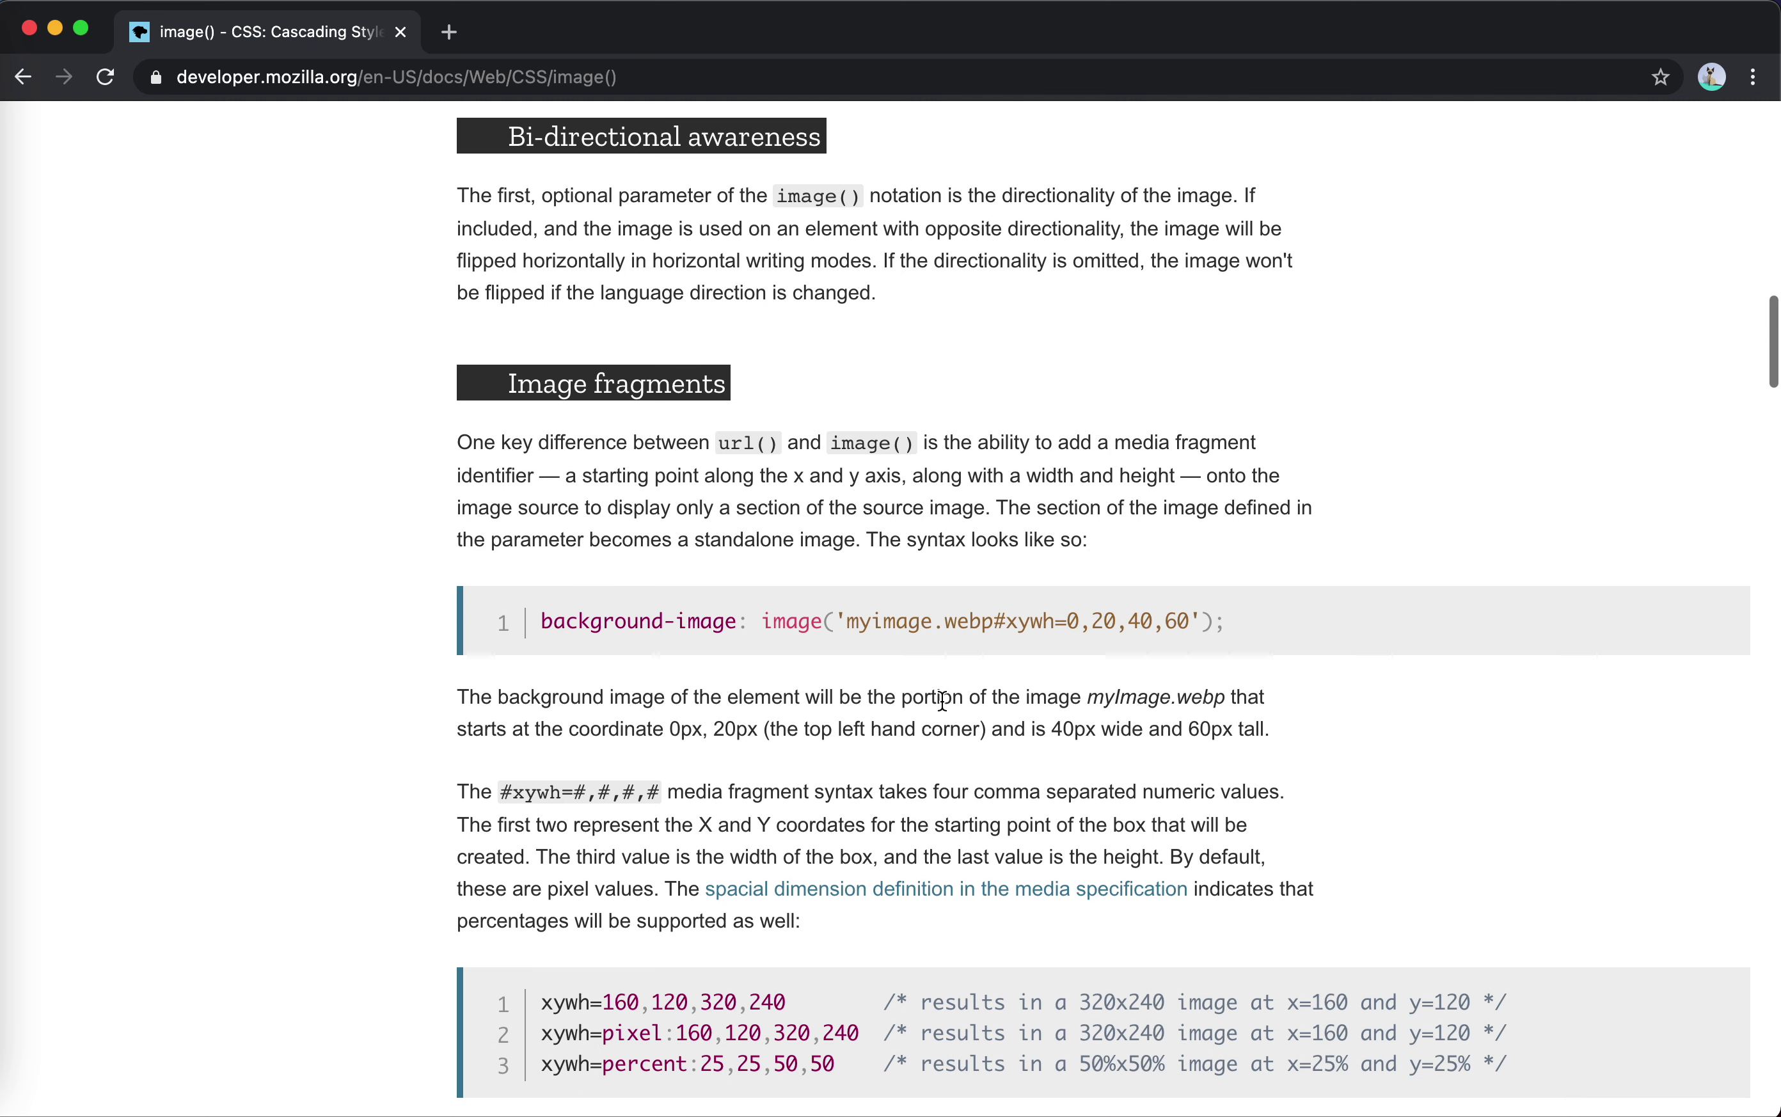
pyautogui.scroll(-5, 858, 751)
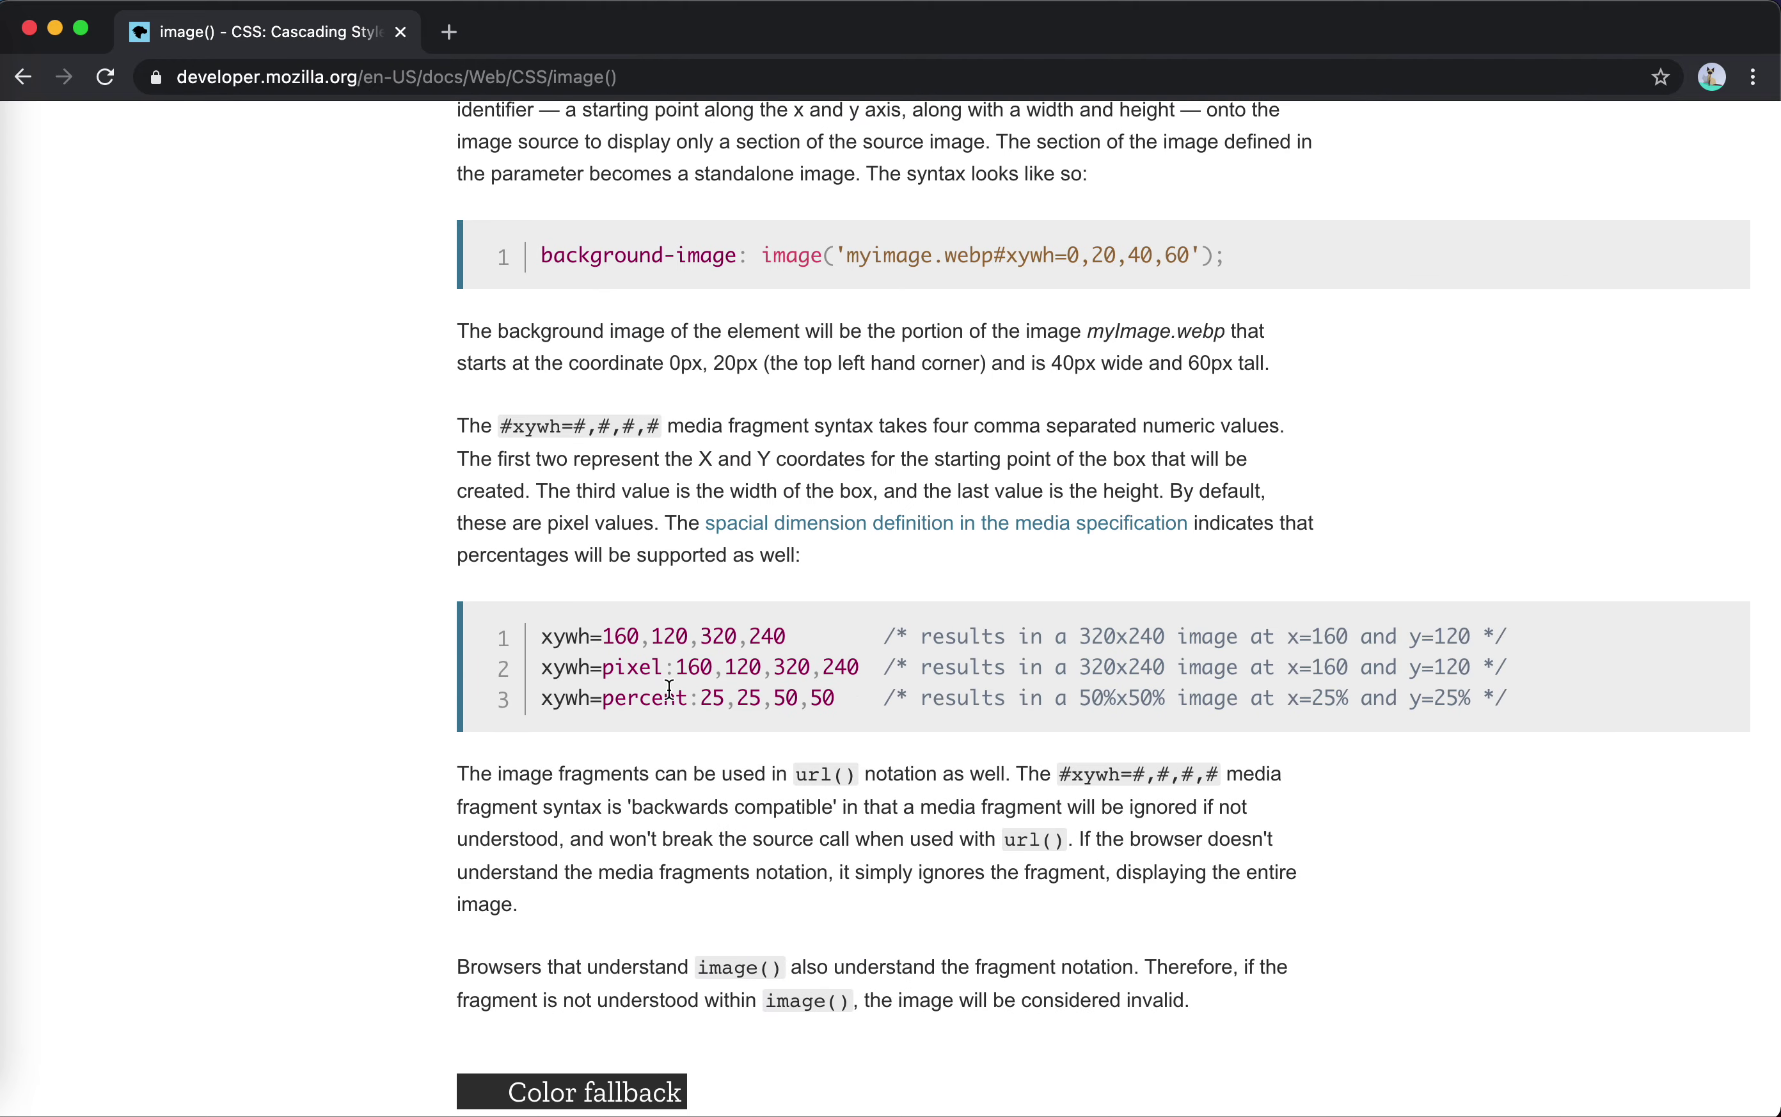
pyautogui.scroll(5, 578, 652)
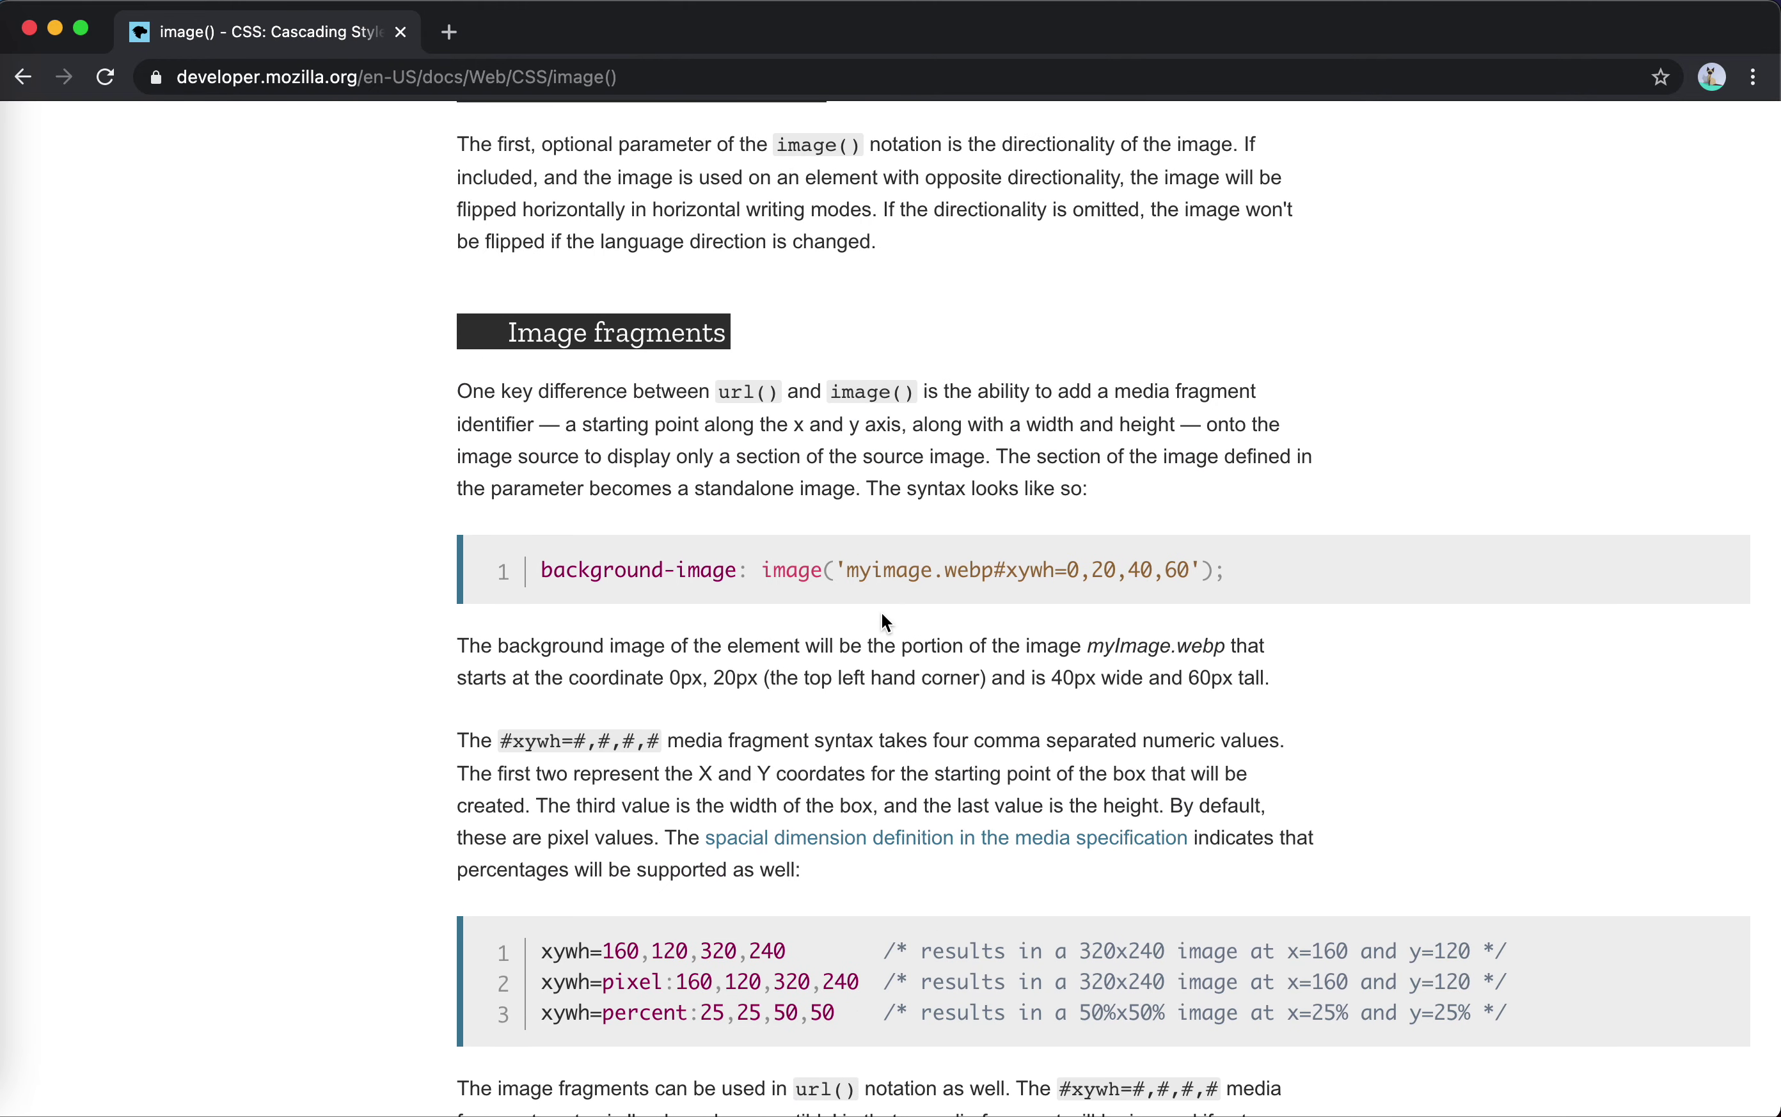
pyautogui.moveTo(996, 574); pyautogui.dragTo(1041, 575)
pyautogui.click(1032, 626)
pyautogui.scroll(-1, 933, 671)
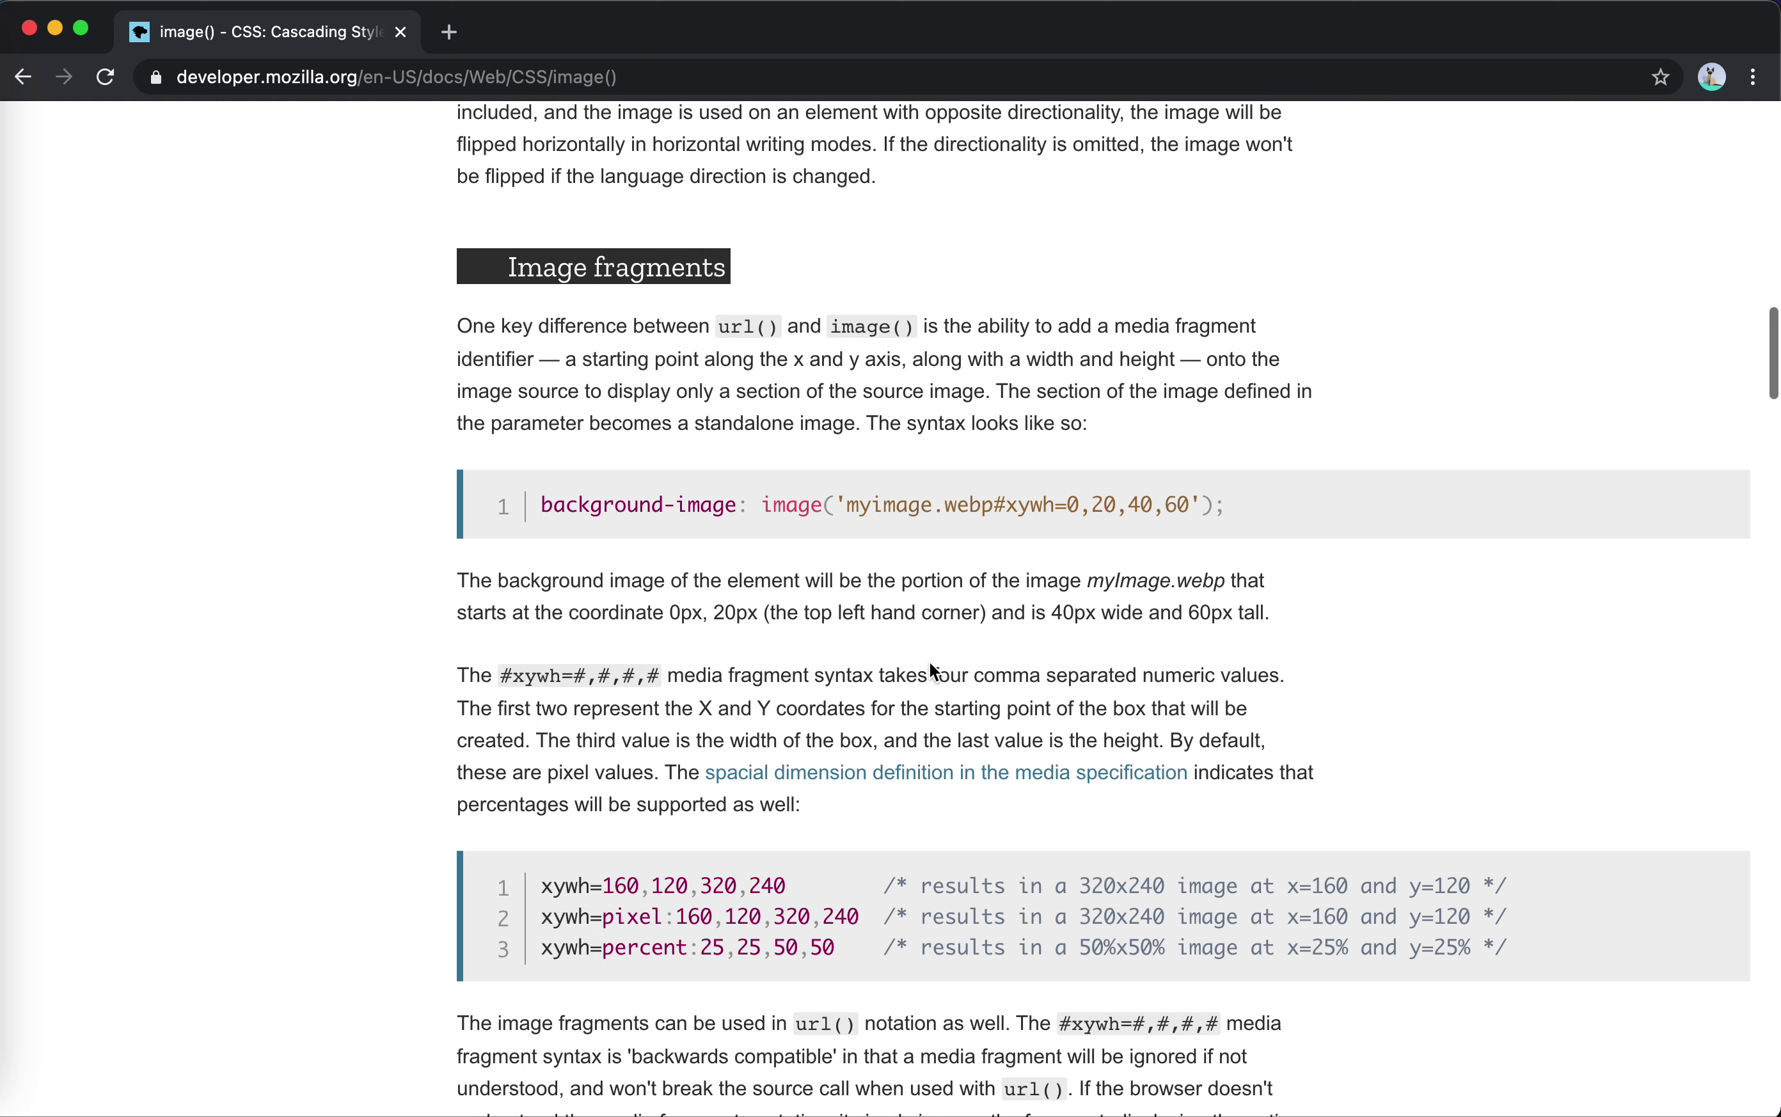
pyautogui.scroll(-2, 934, 673)
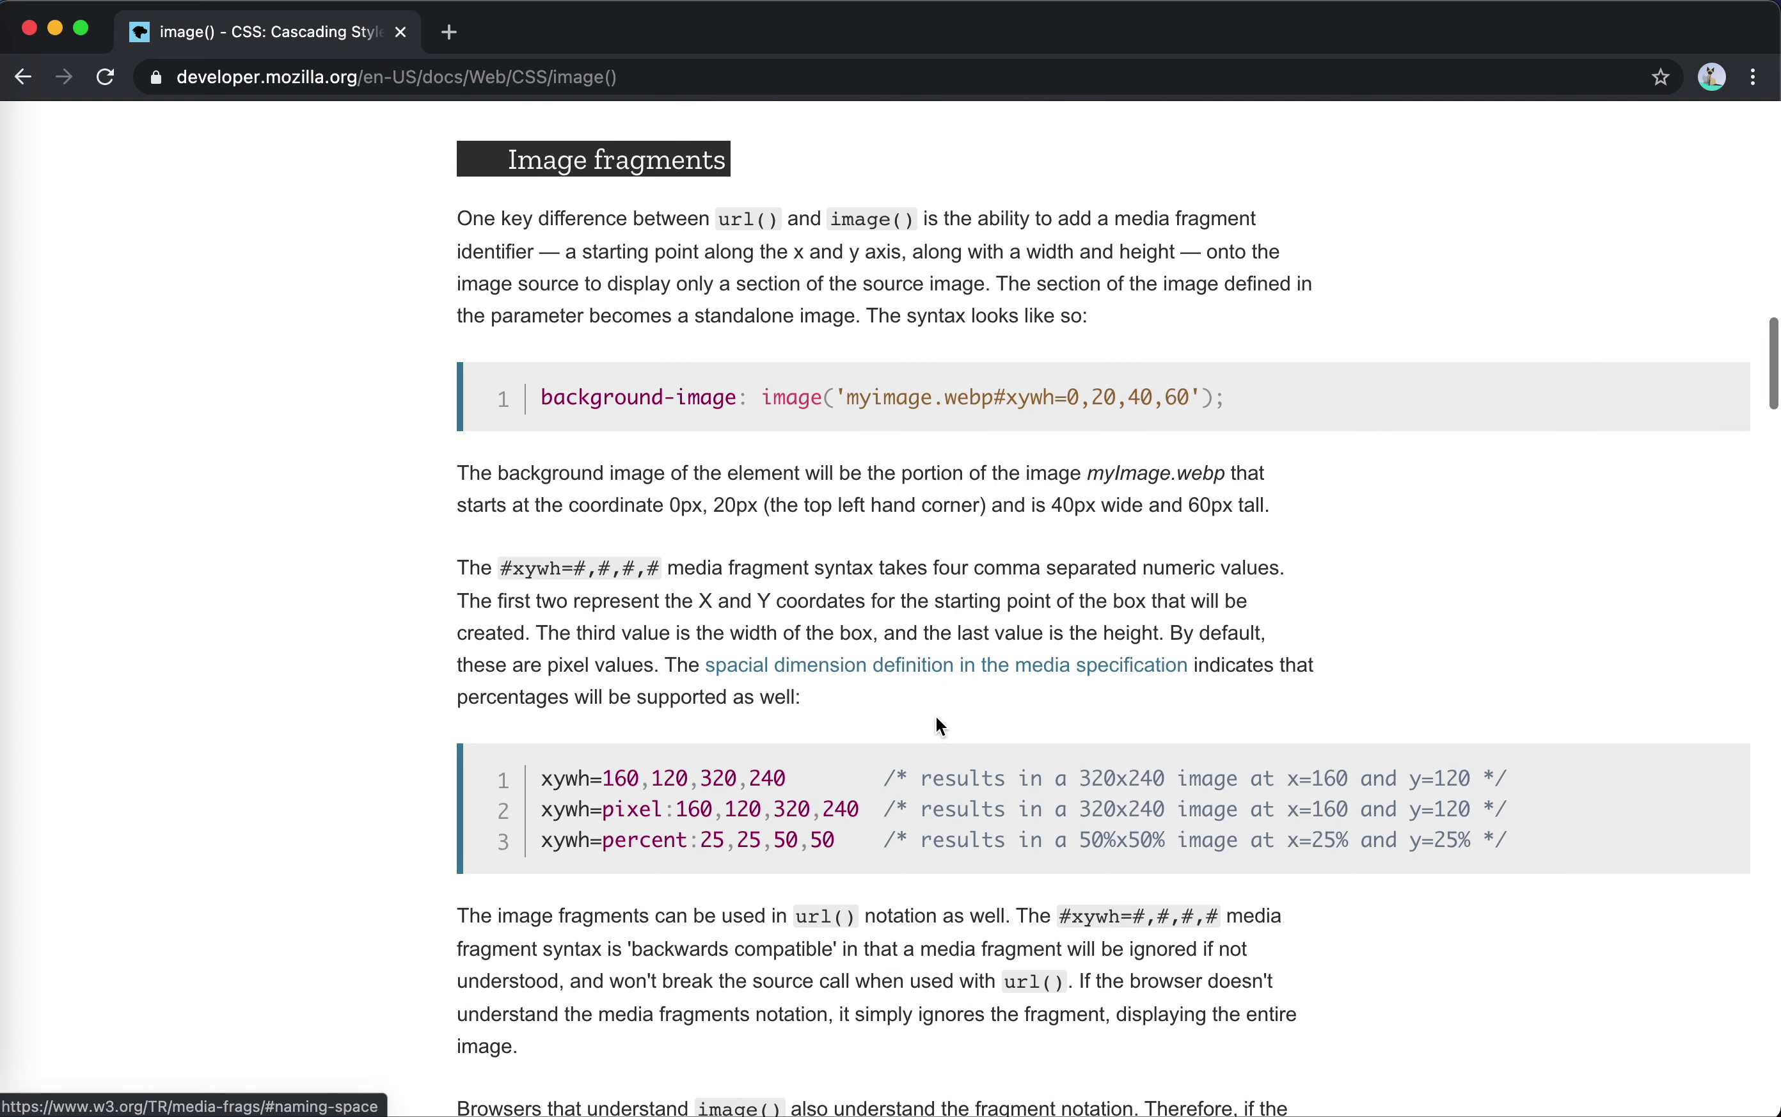
pyautogui.scroll(-5, 937, 717)
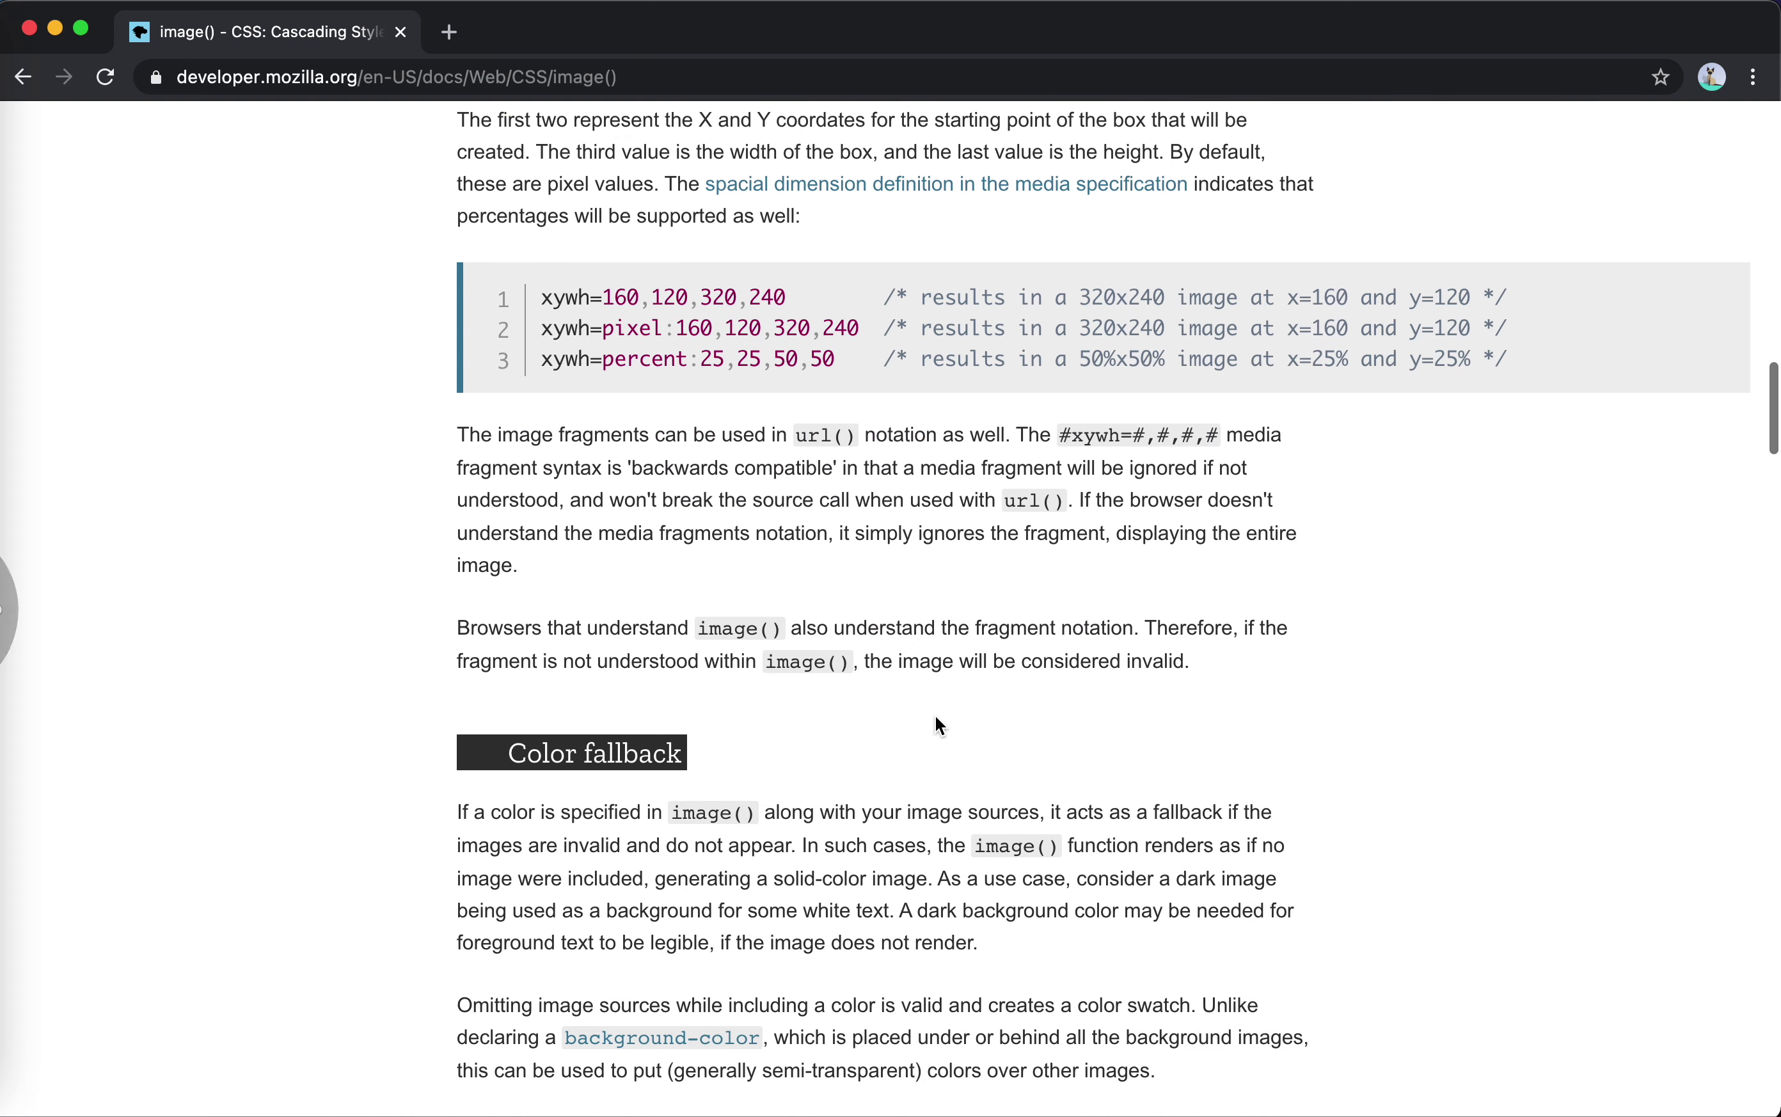
# - Return to the <image> page and open the cross-fade() function page from its syntax list
pyautogui.press('super+bracketleft')
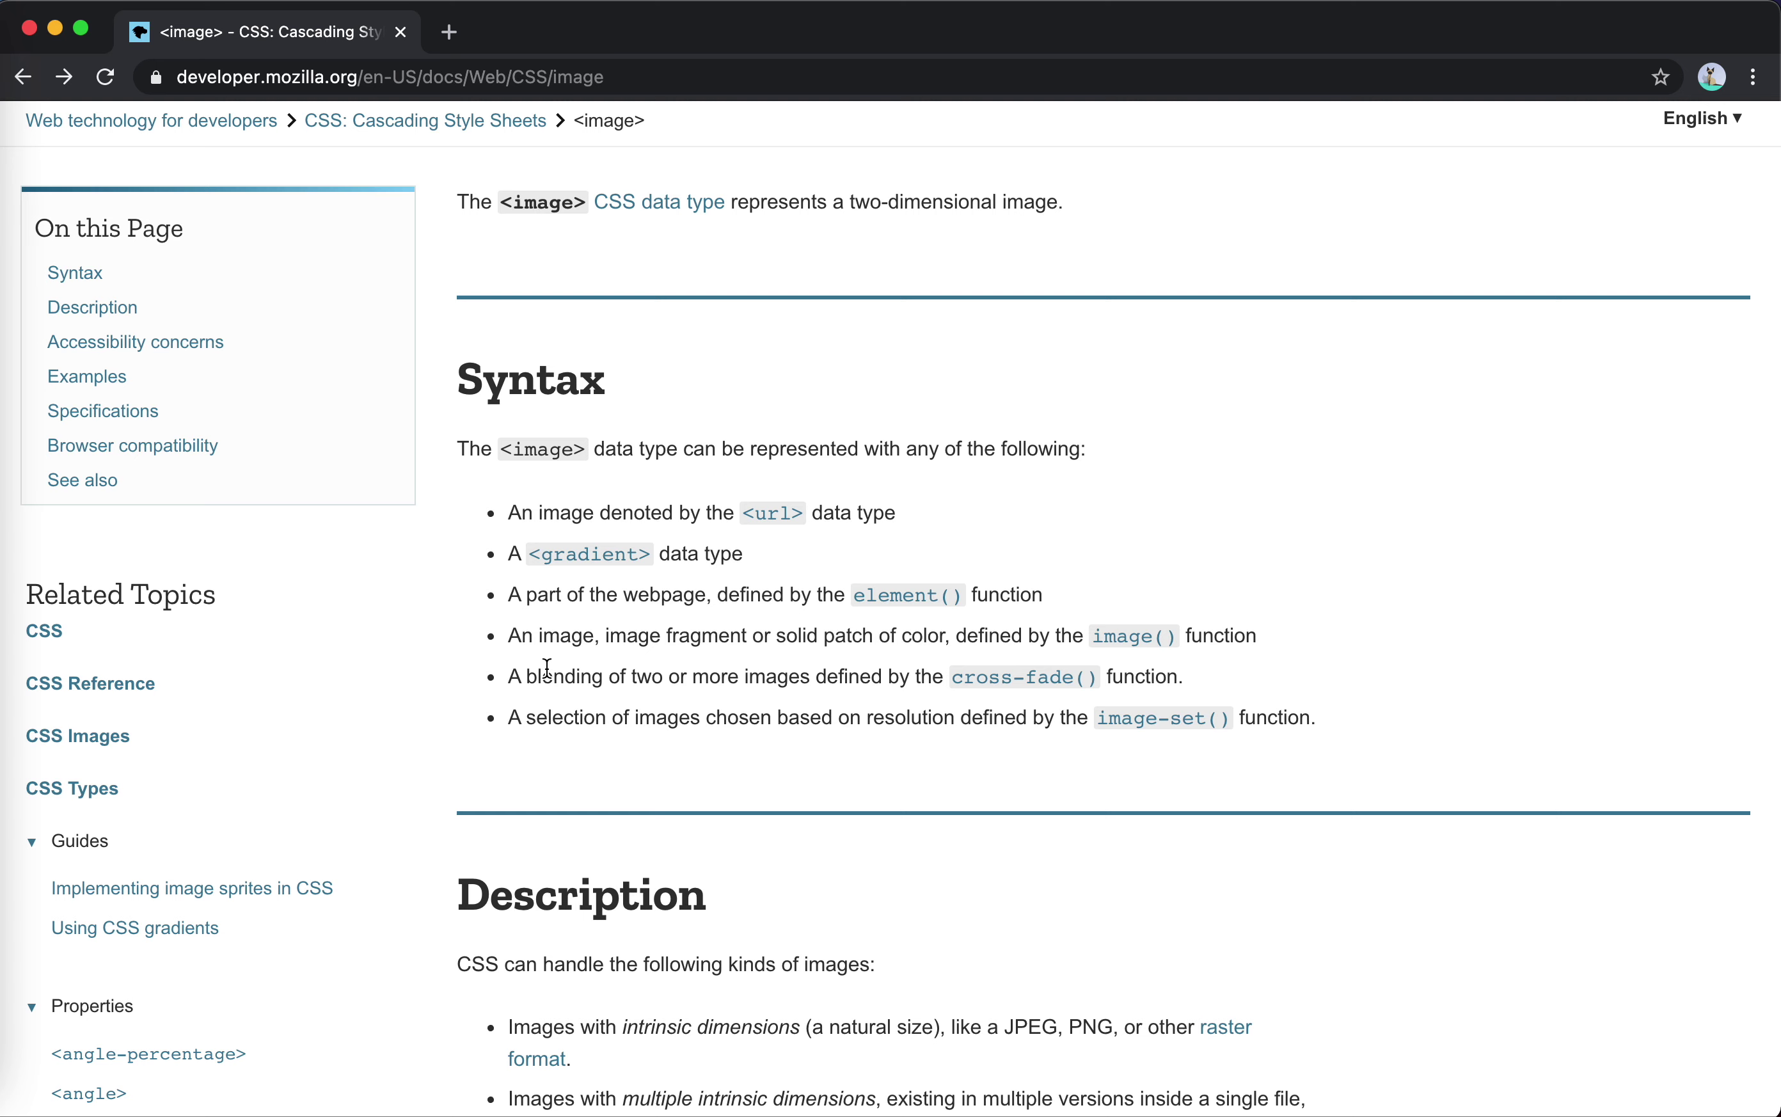
pyautogui.moveTo(545, 676); pyautogui.dragTo(632, 676)
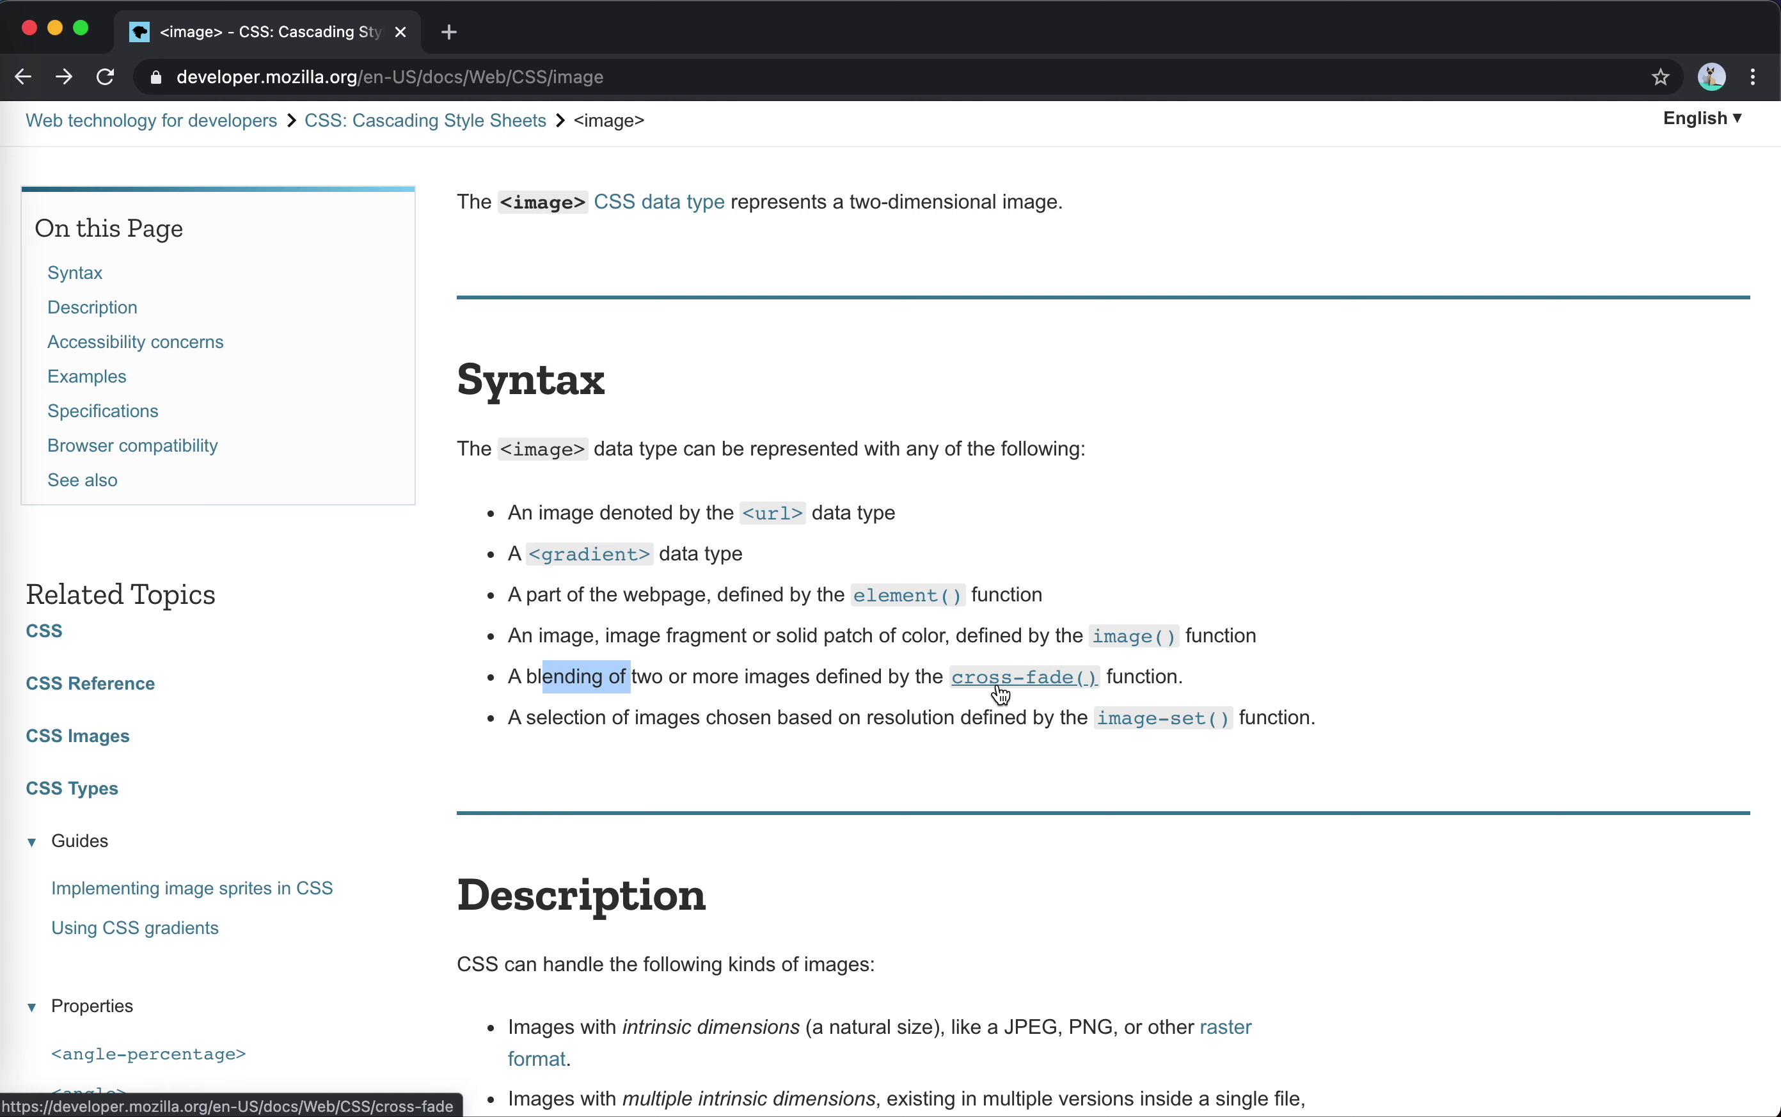
pyautogui.click(1031, 689)
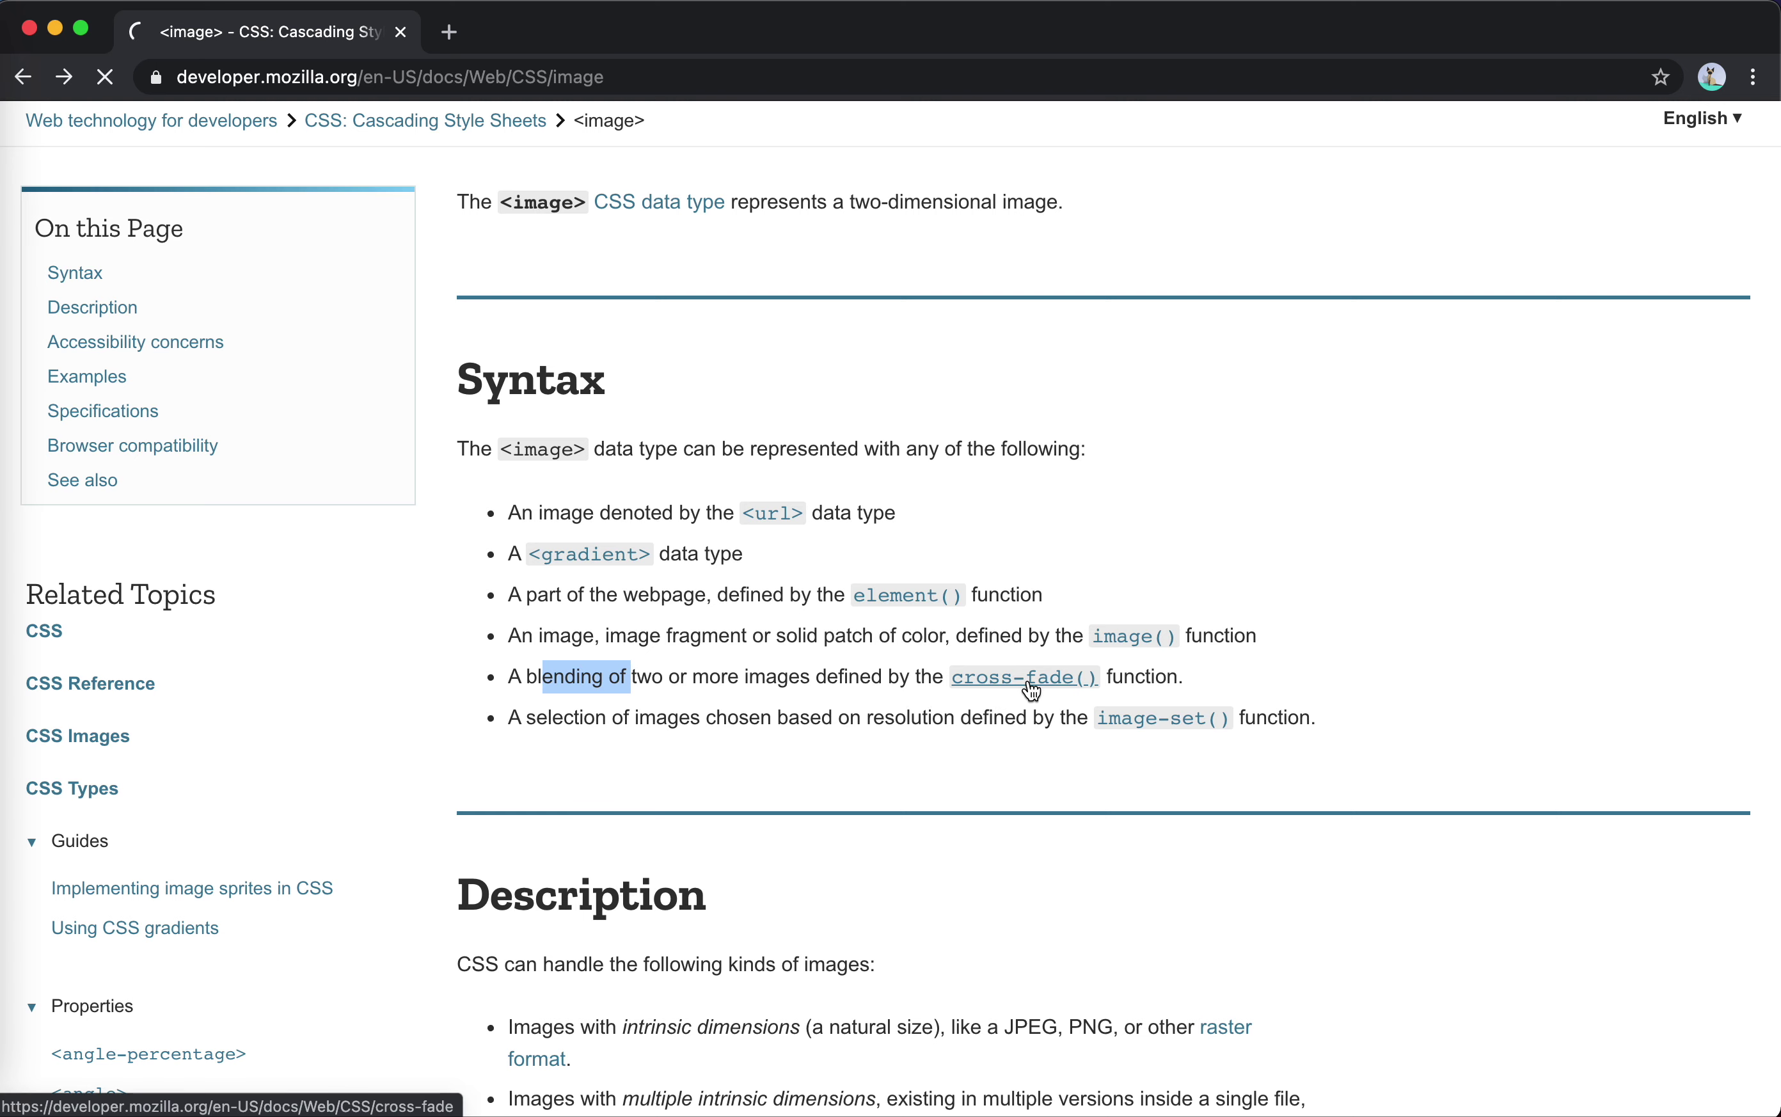
# - Review the cross-fade() page's browser compatibility table and its .crossfade CSS example with the rendered result
pyautogui.scroll(-15, 1002, 755)
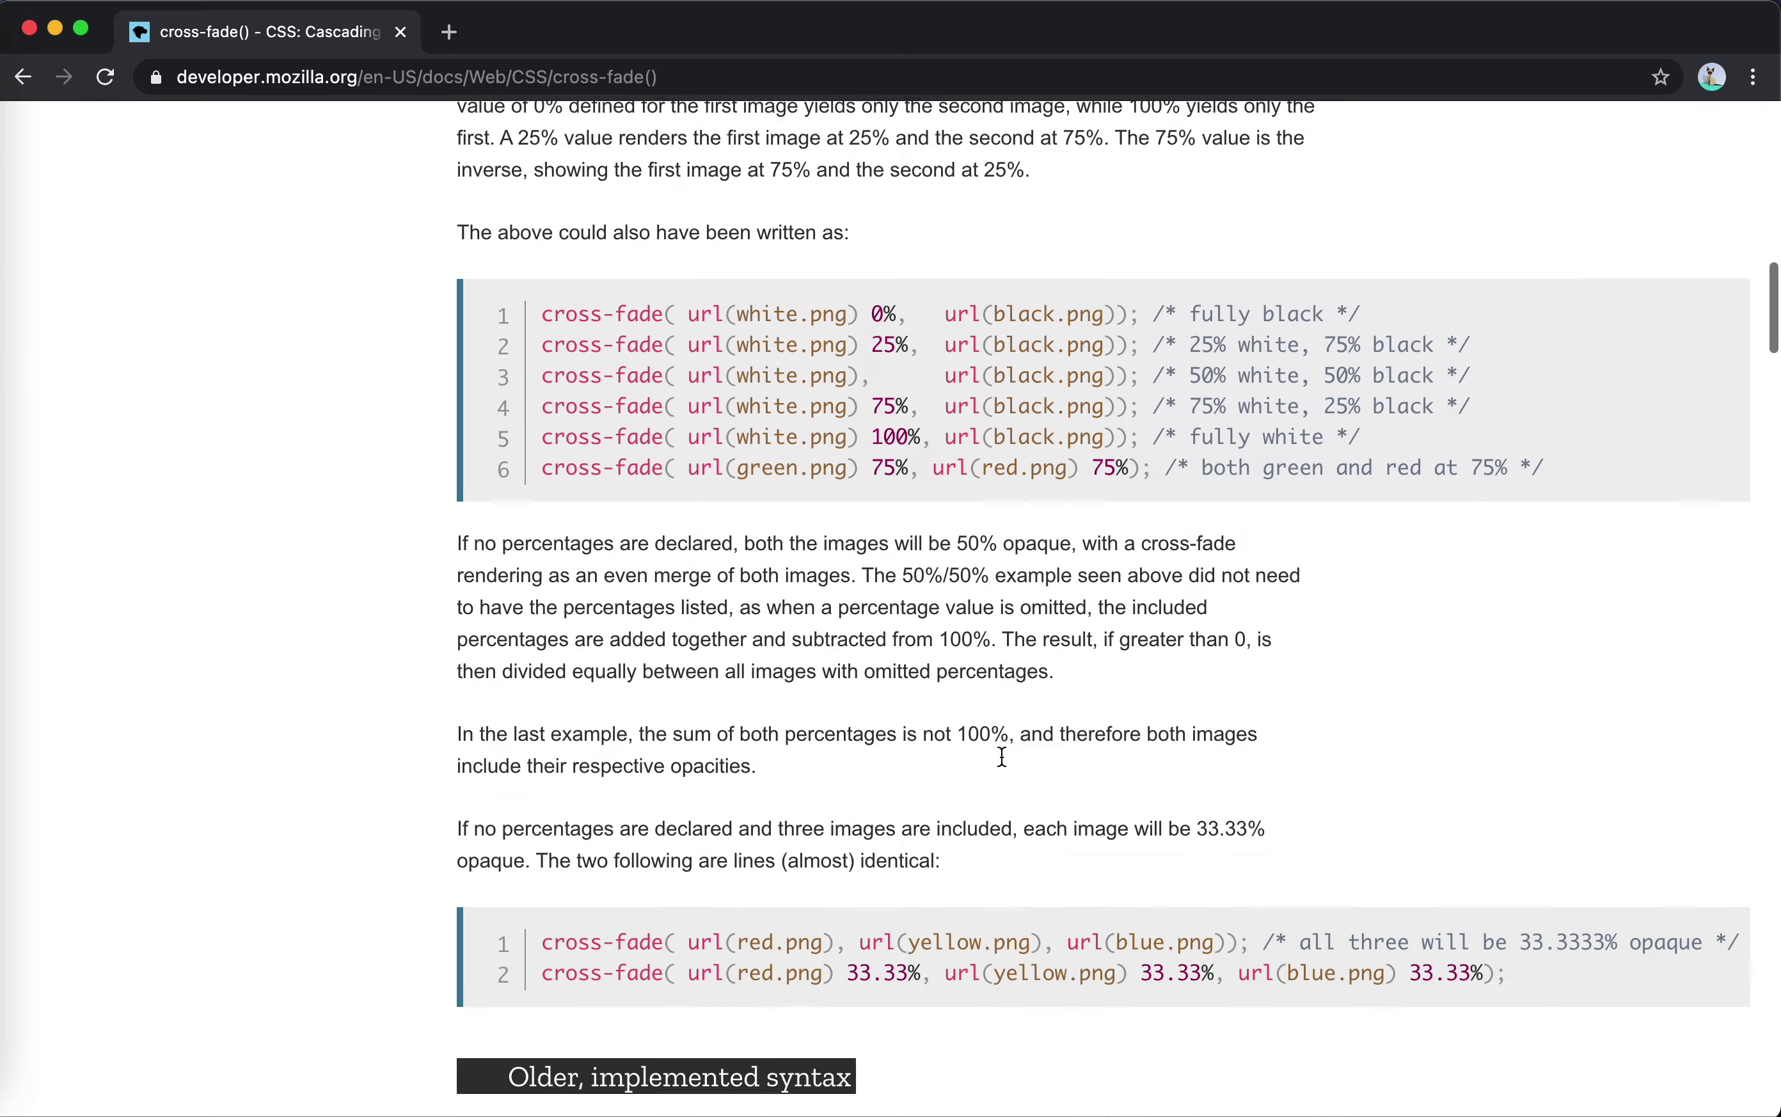
pyautogui.scroll(-20, 1002, 756)
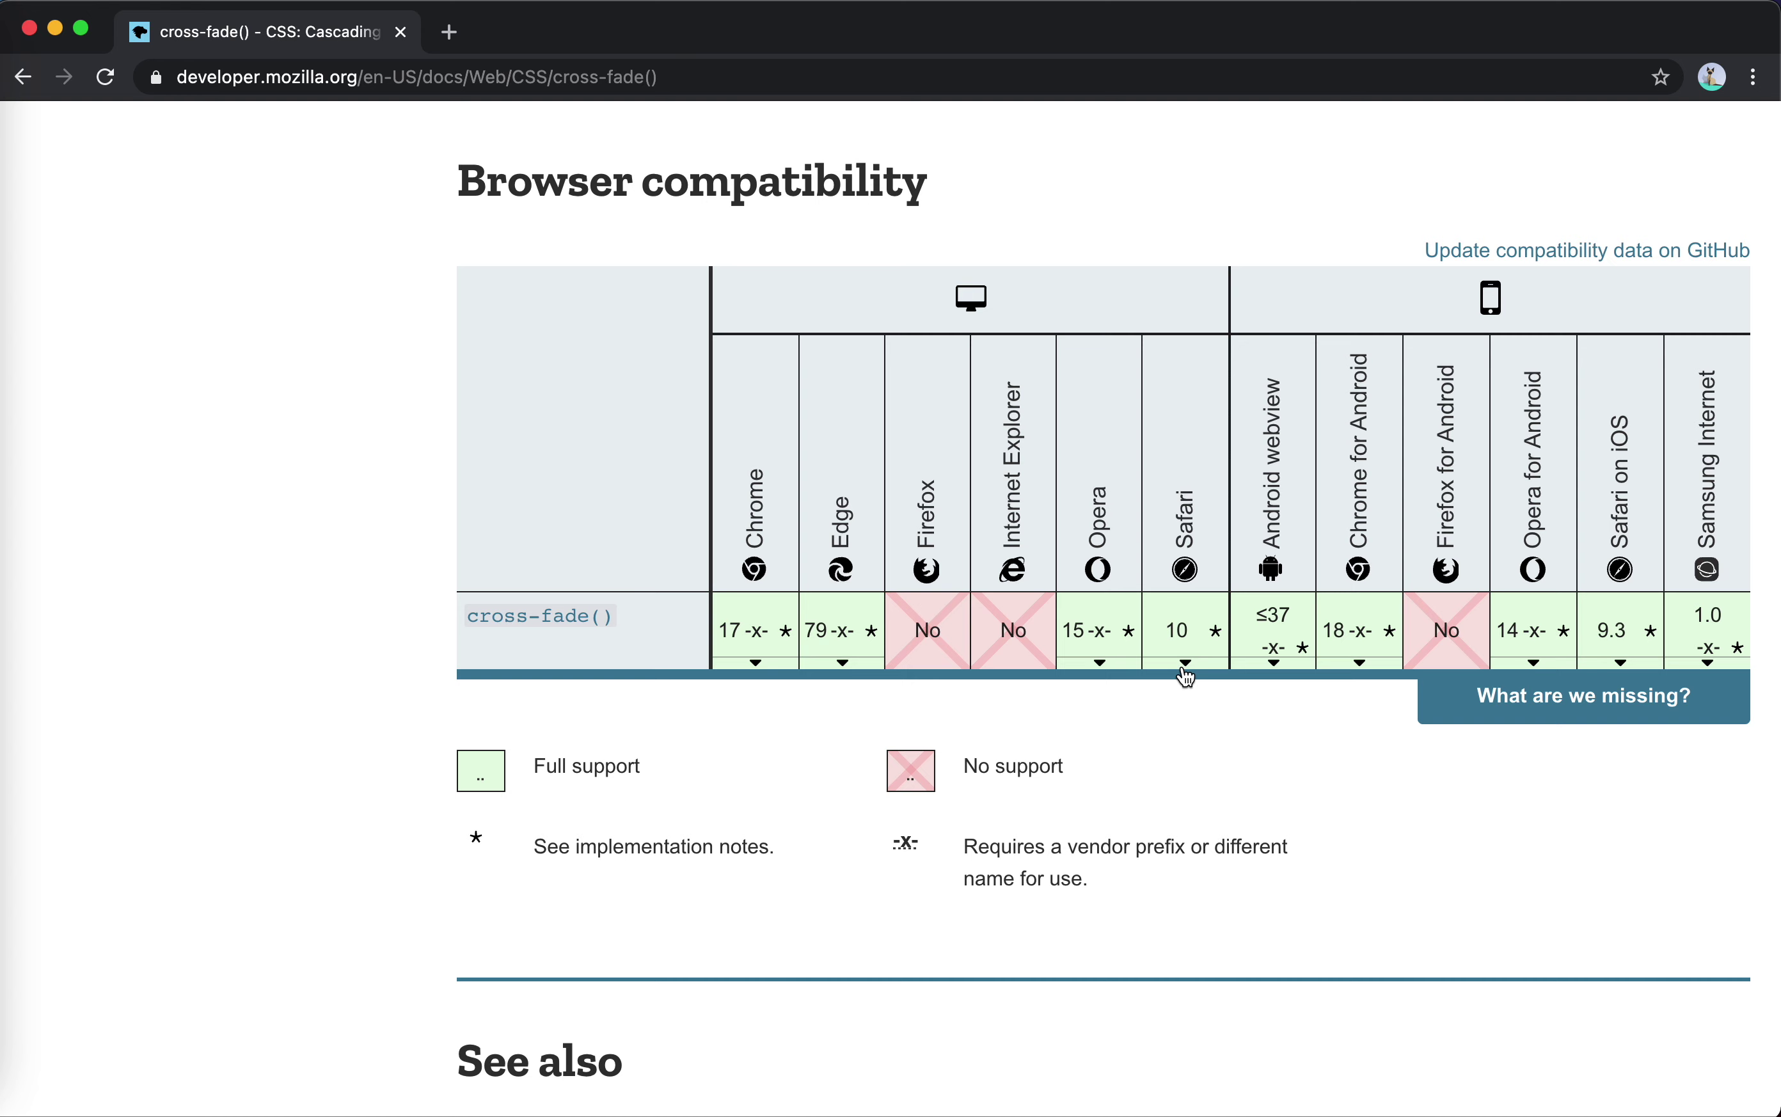
pyautogui.scroll(15, 1187, 676)
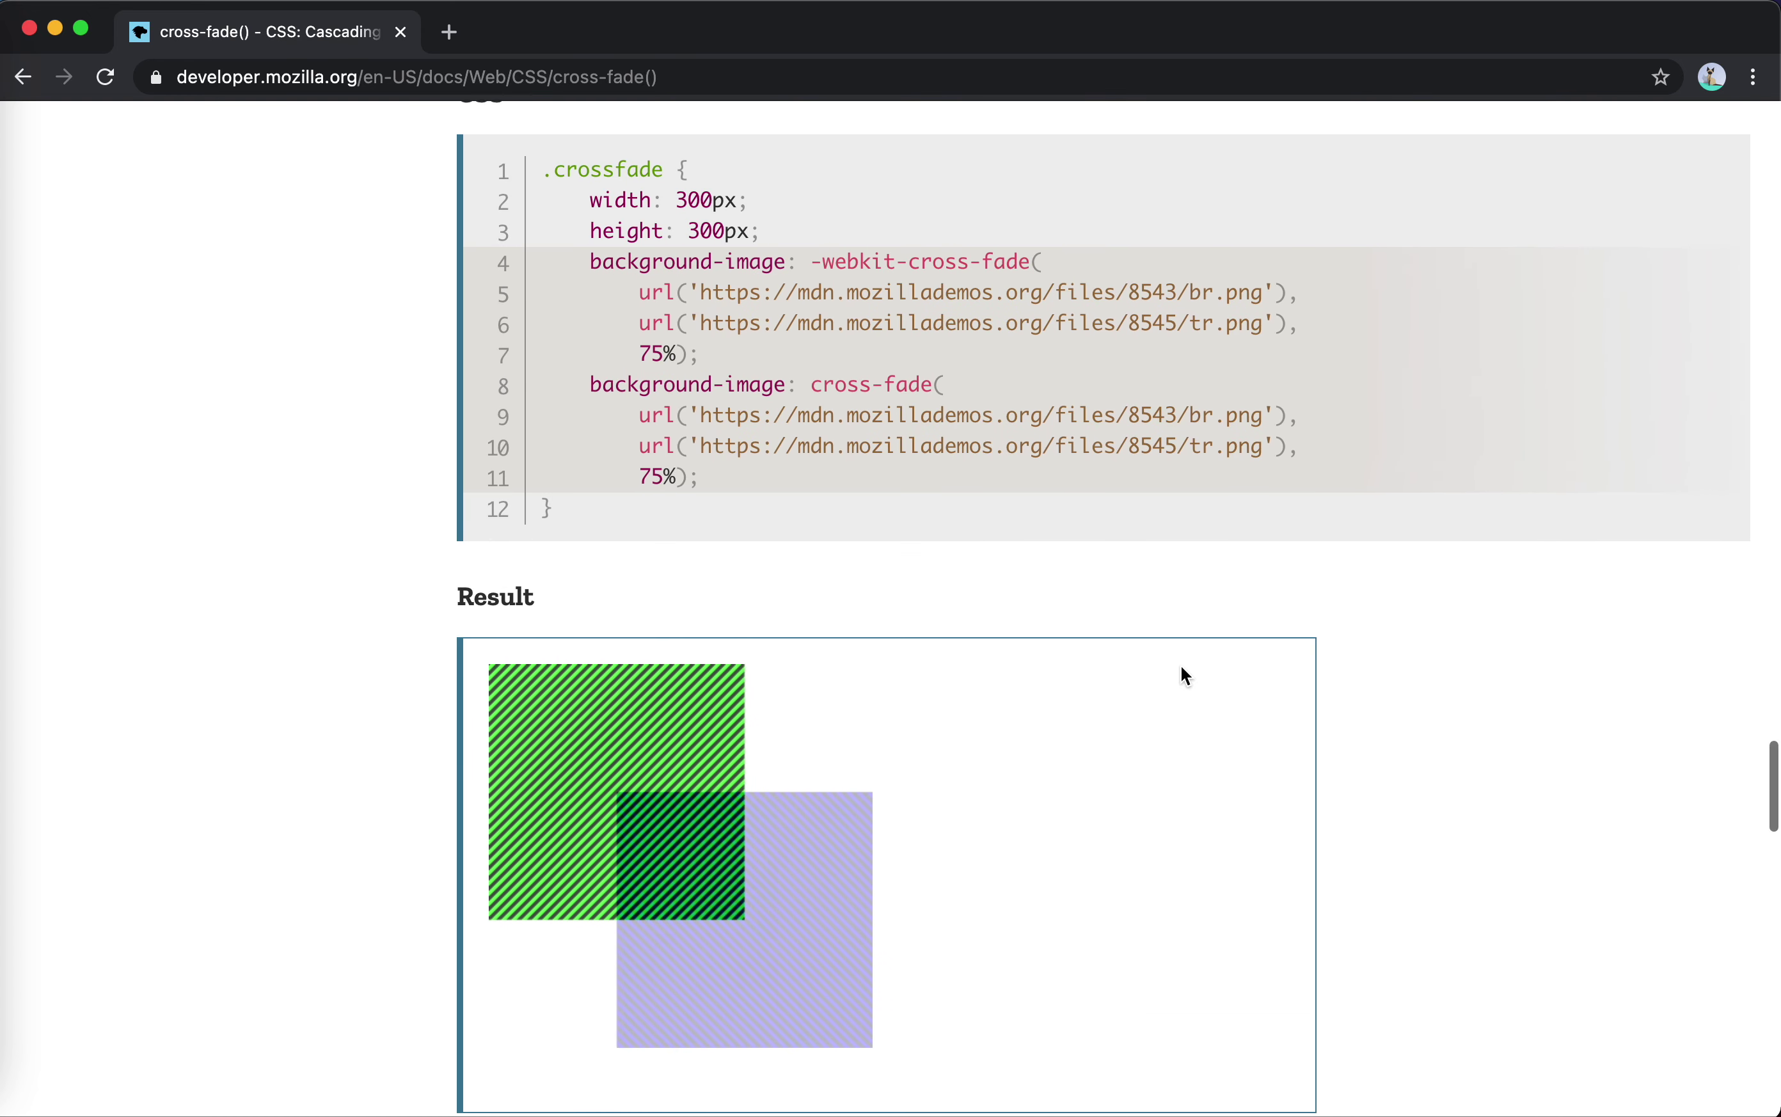
pyautogui.scroll(2, 1185, 676)
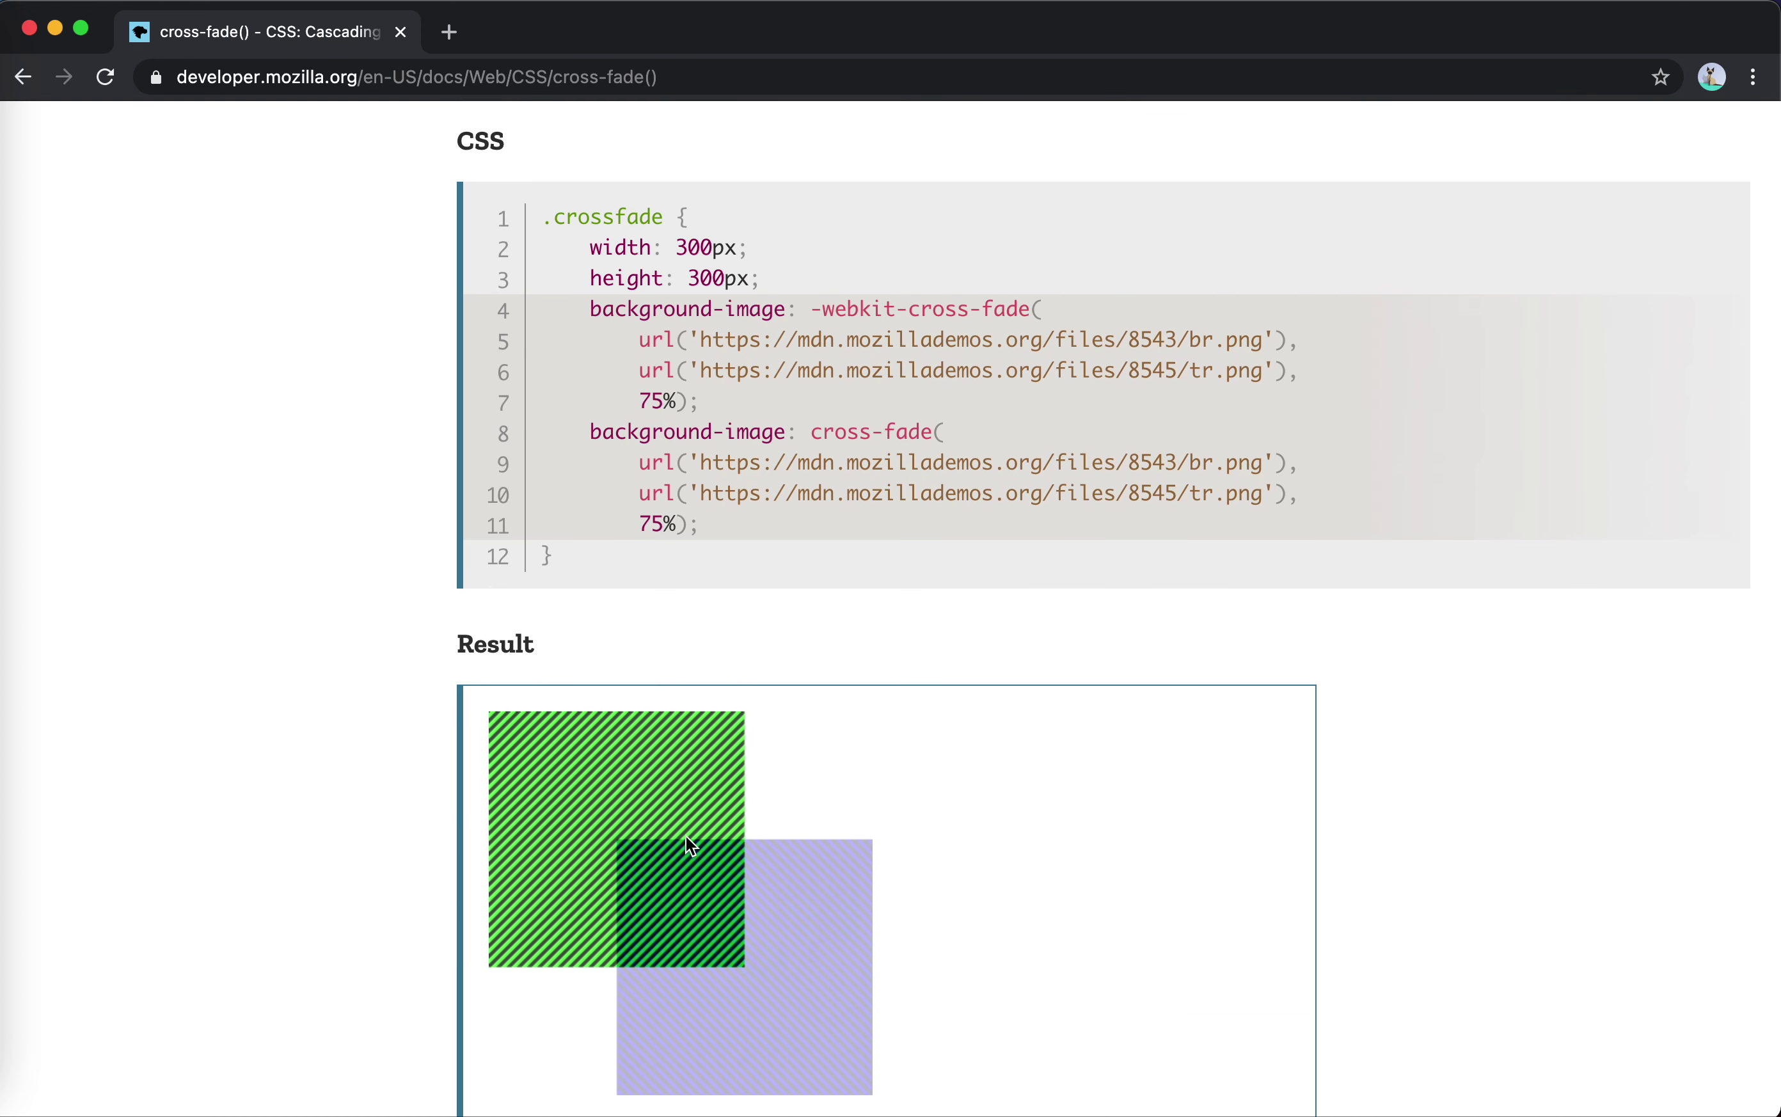
# - Inspect the crossfade result element in the developer tools and toggle its -webkit-cross-fade background-image declaration off and on
pyautogui.rightClick(689, 839)
pyautogui.click(738, 1090)
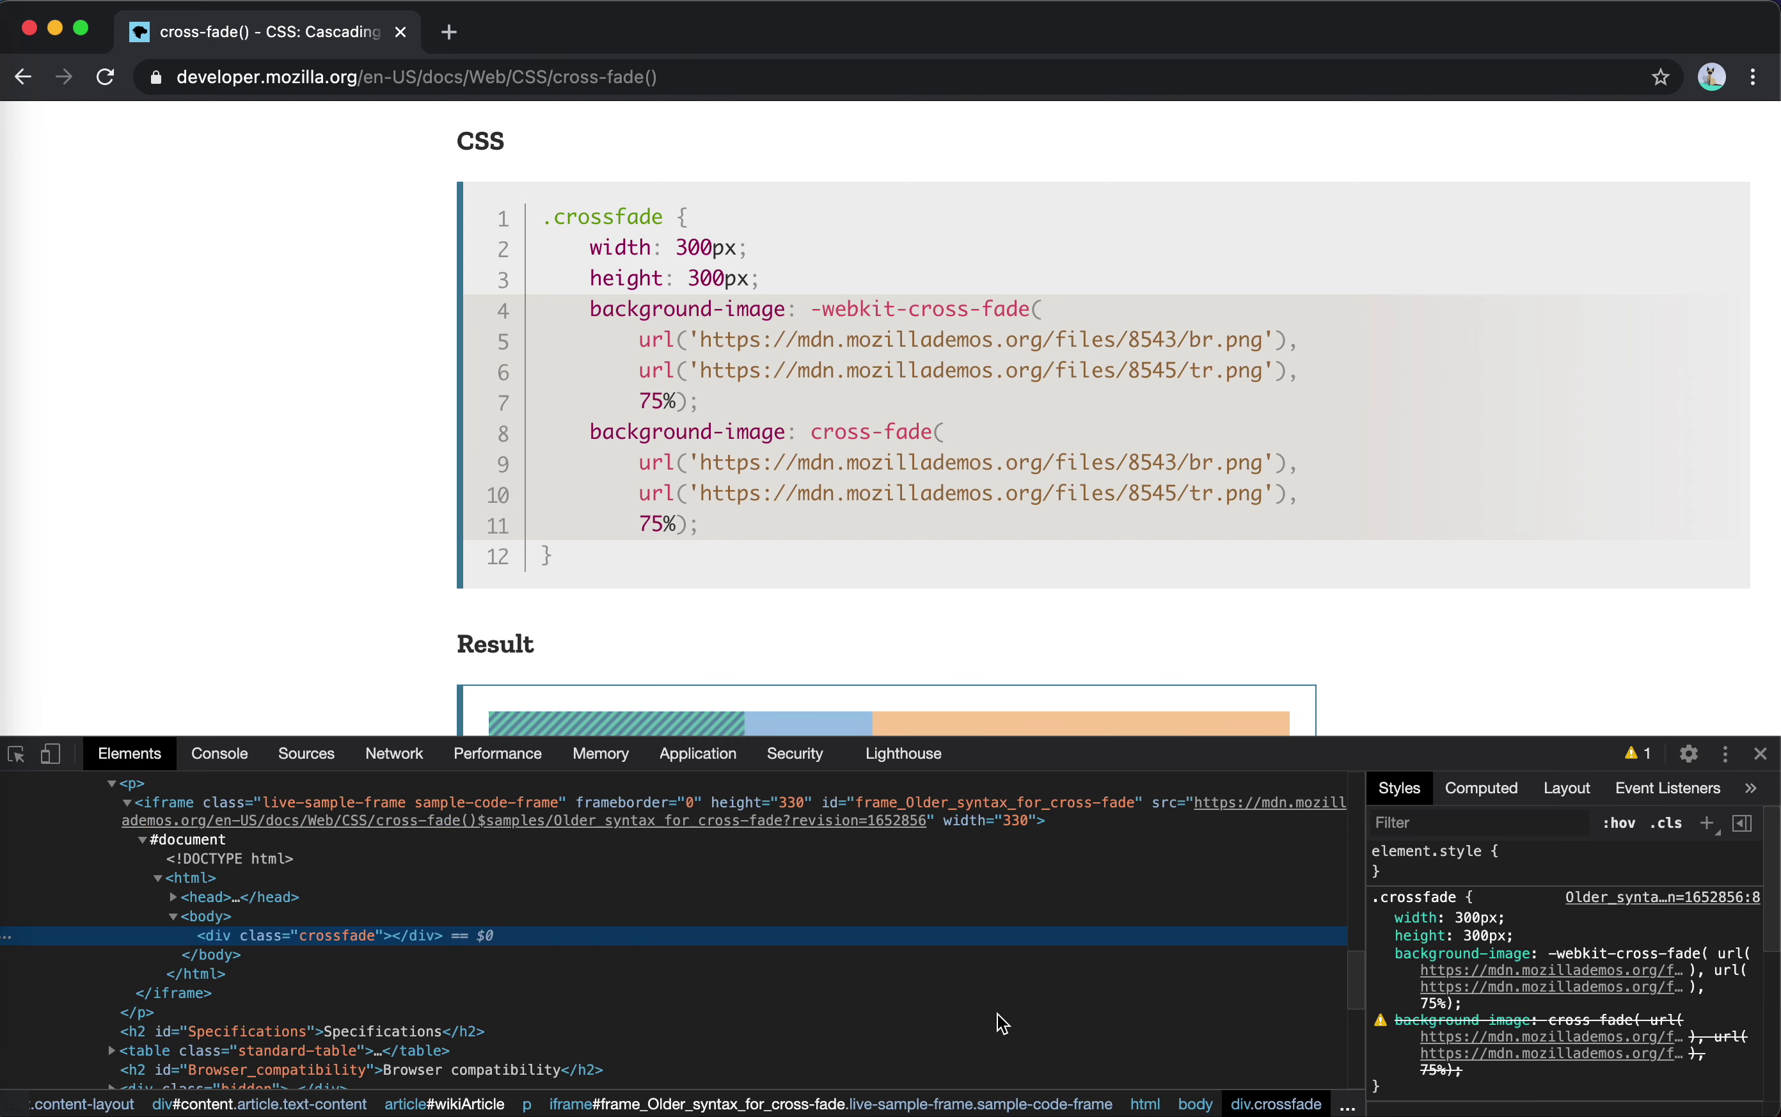
pyautogui.scroll(-4, 1032, 548)
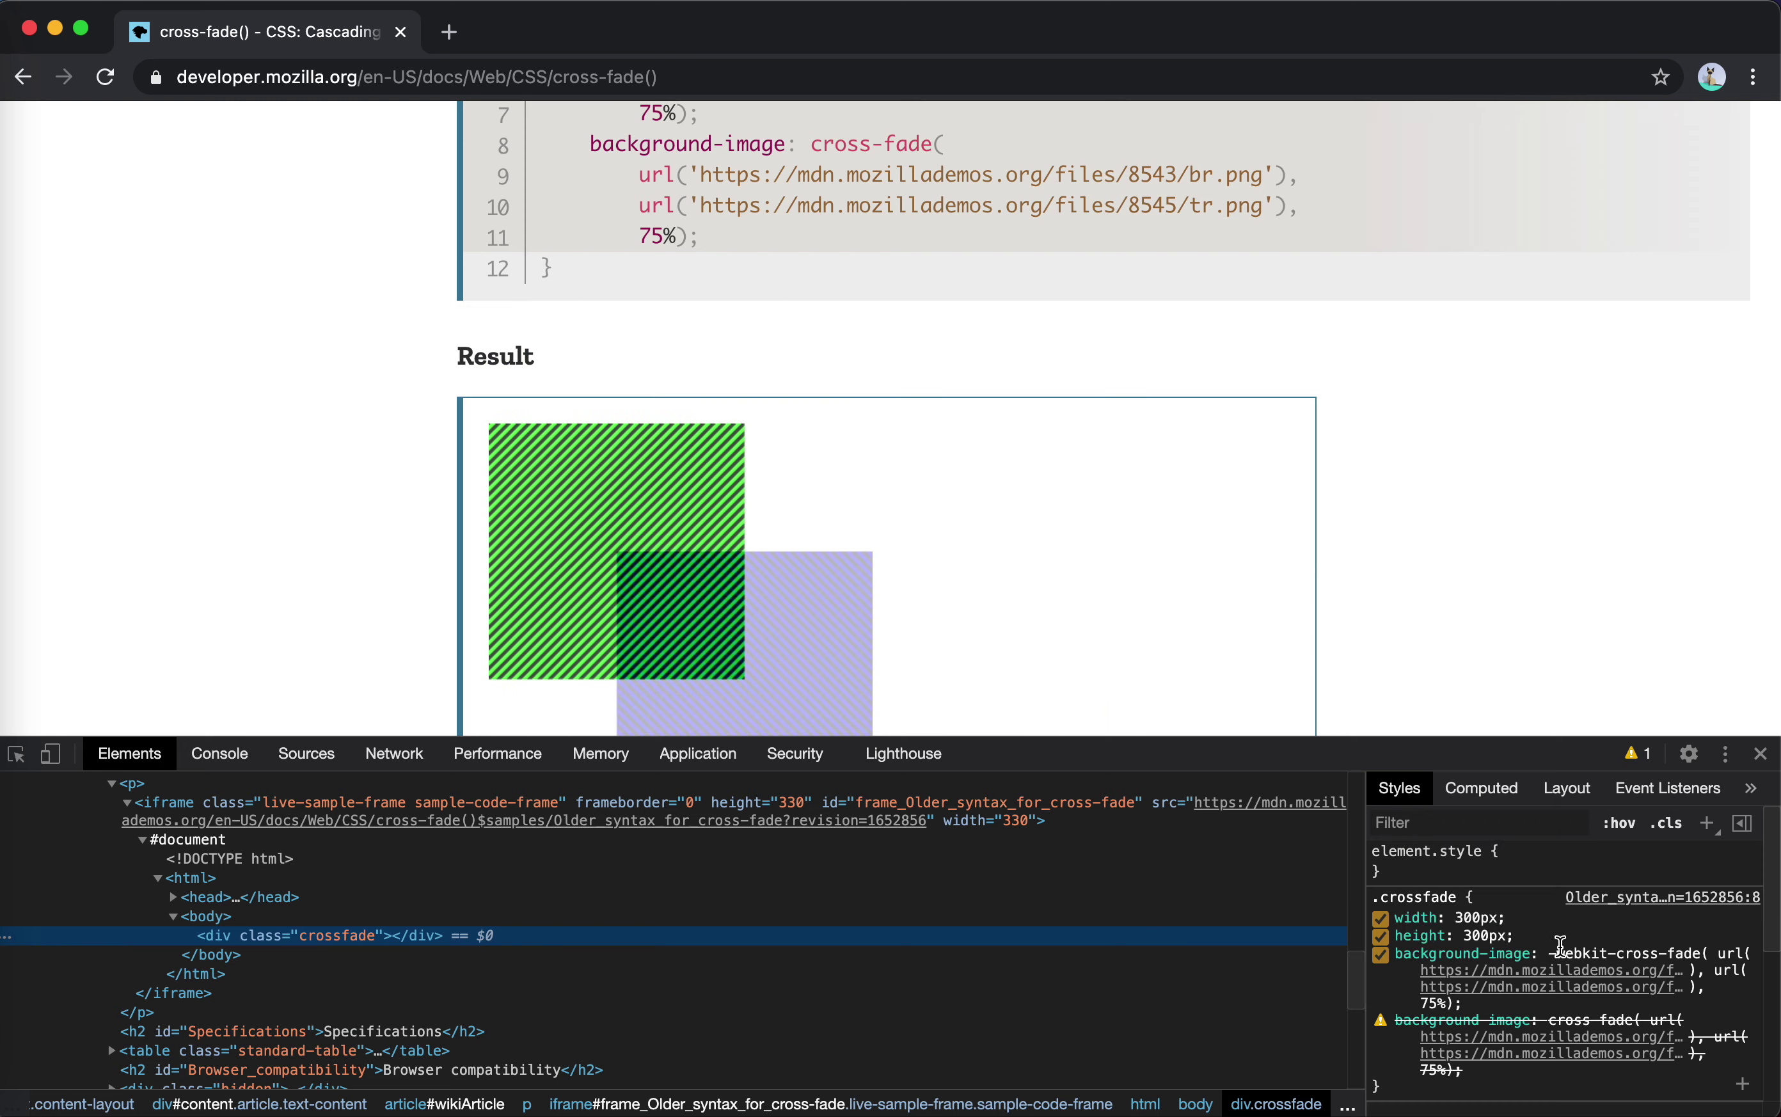
pyautogui.click(1383, 956)
pyautogui.click(1382, 956)
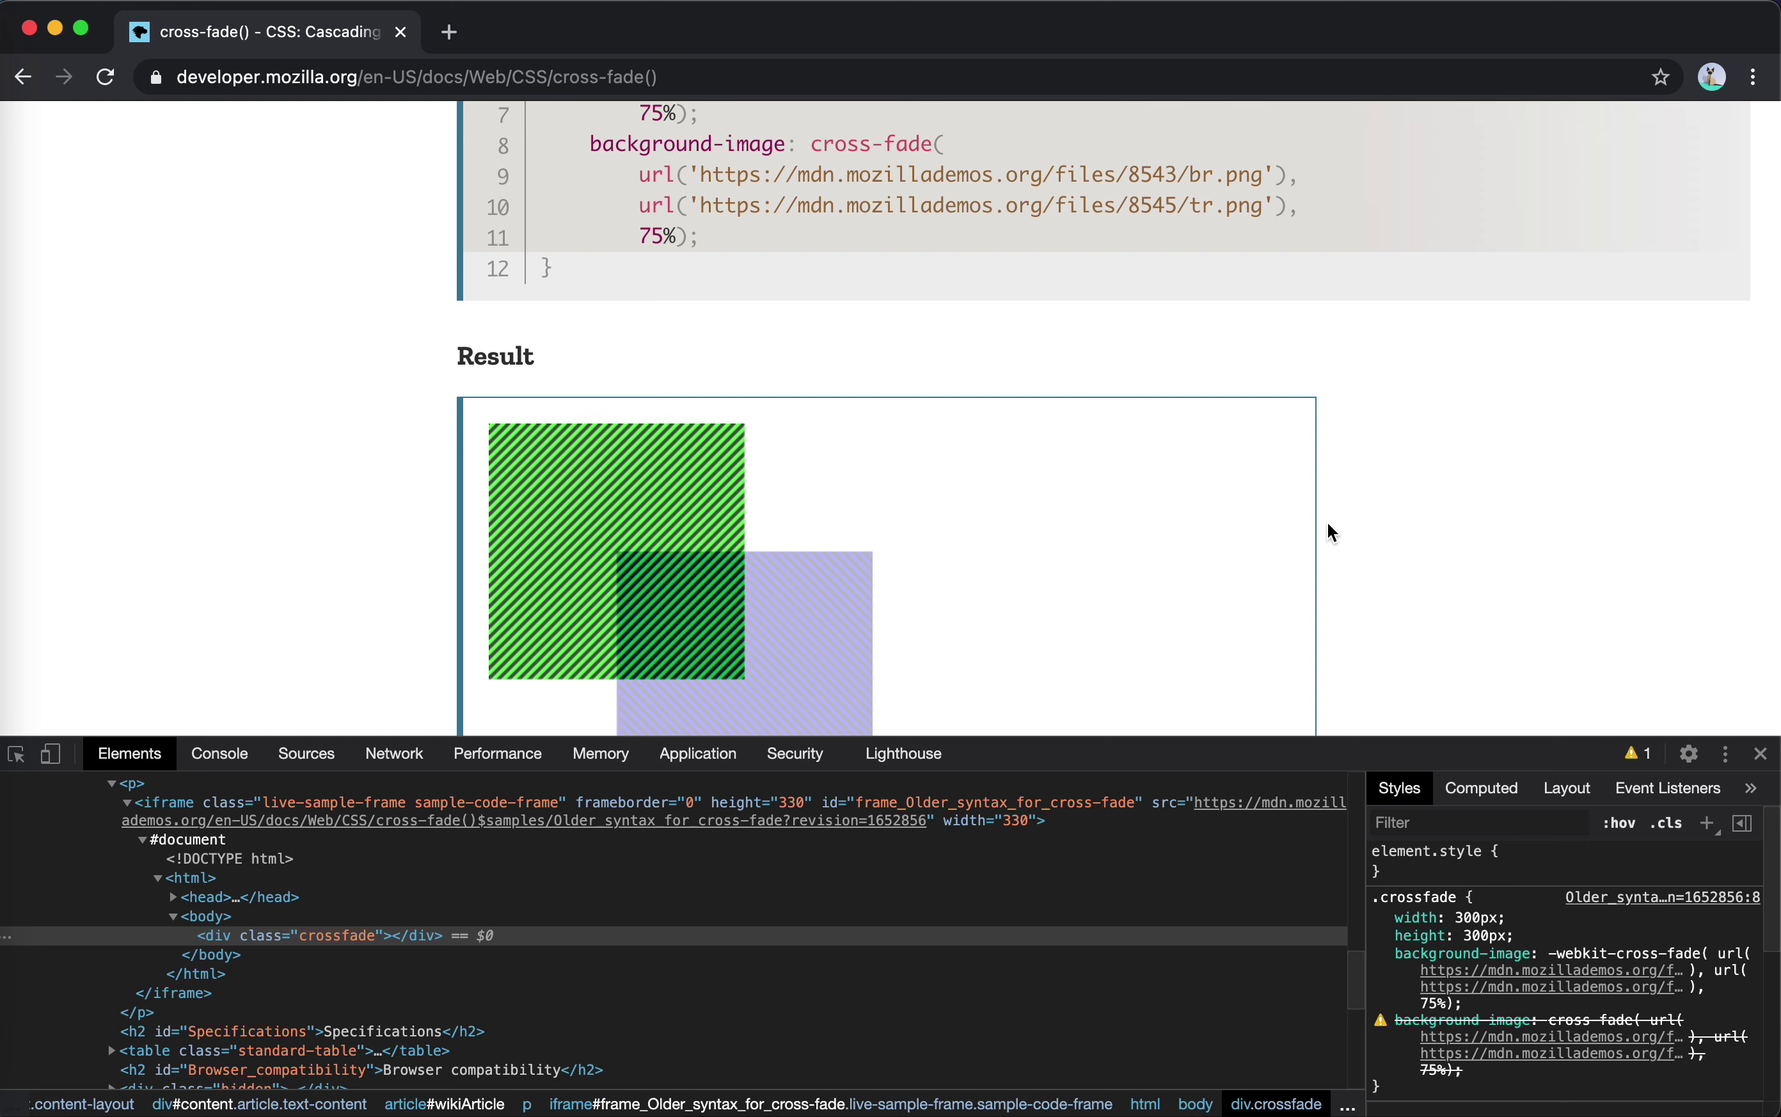
pyautogui.scroll(5, 1330, 529)
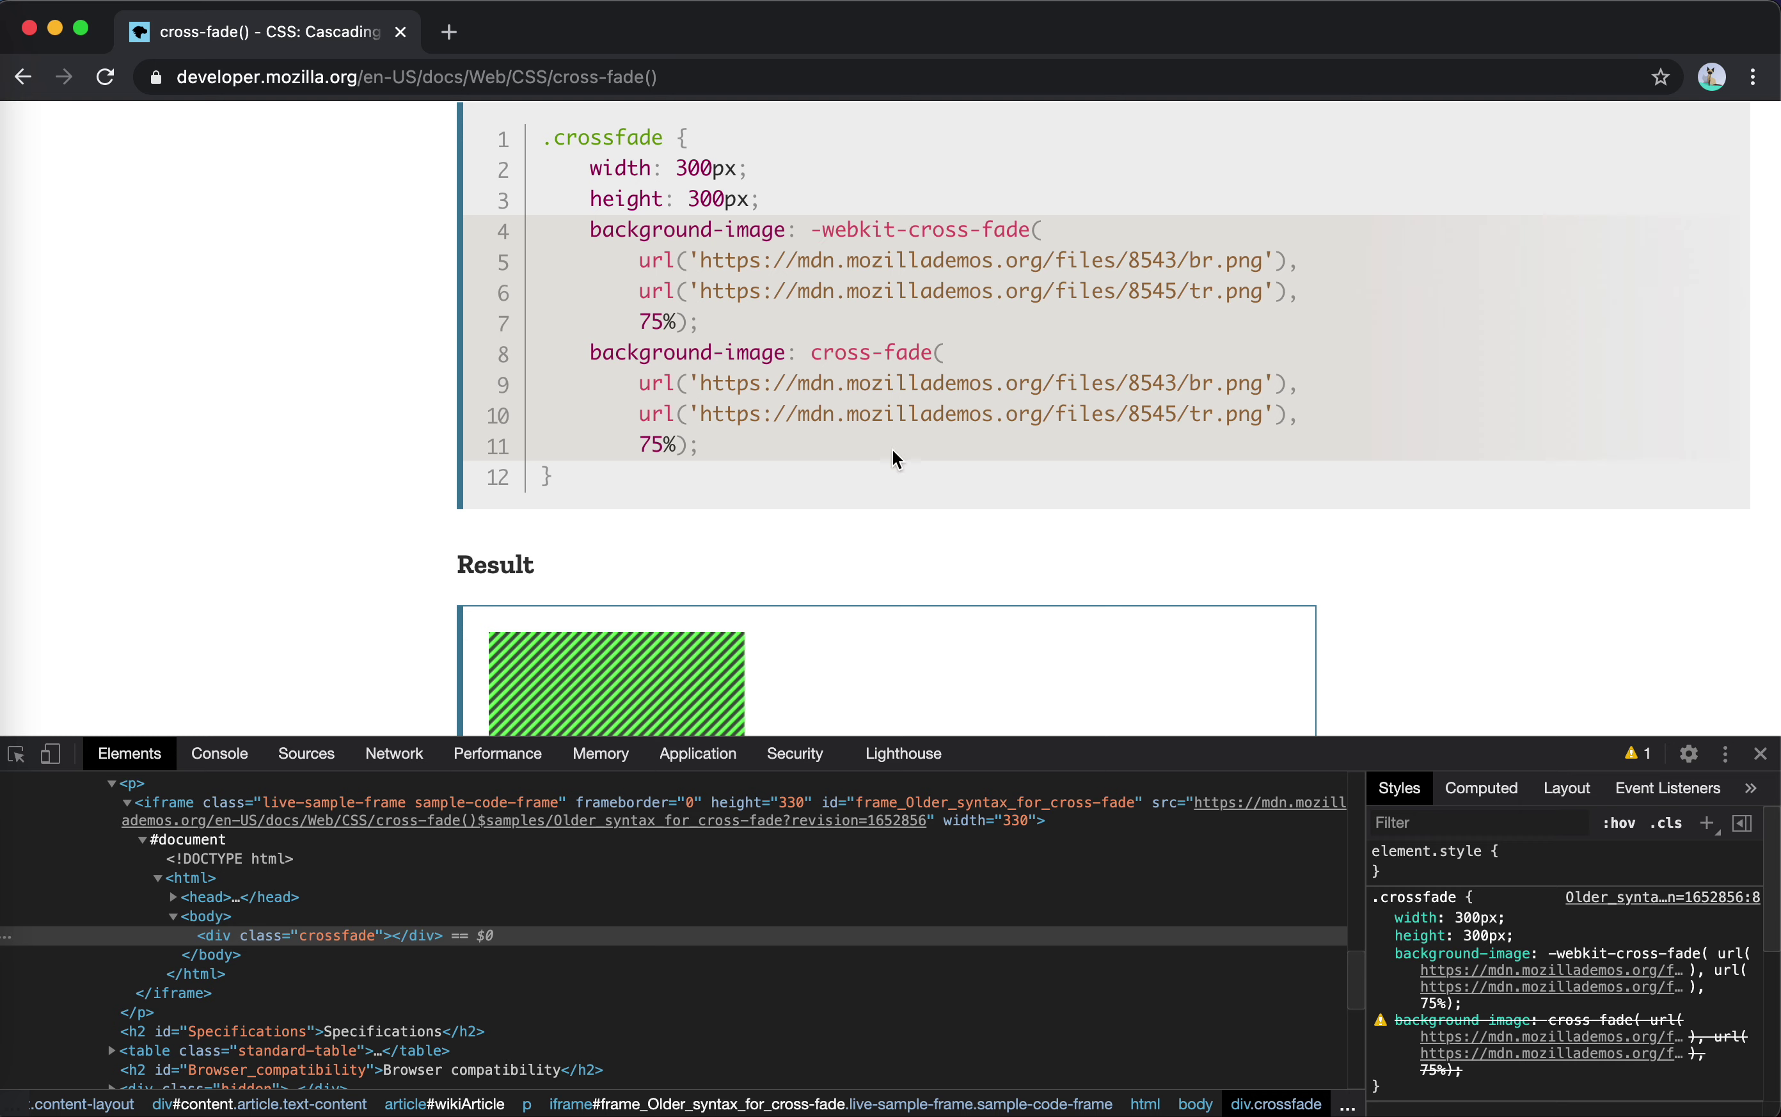
# - Compare the .crossfade CSS with its result, close the developer tools and review the cross-fade() page back up to its introduction
pyautogui.scroll(-5, 879, 480)
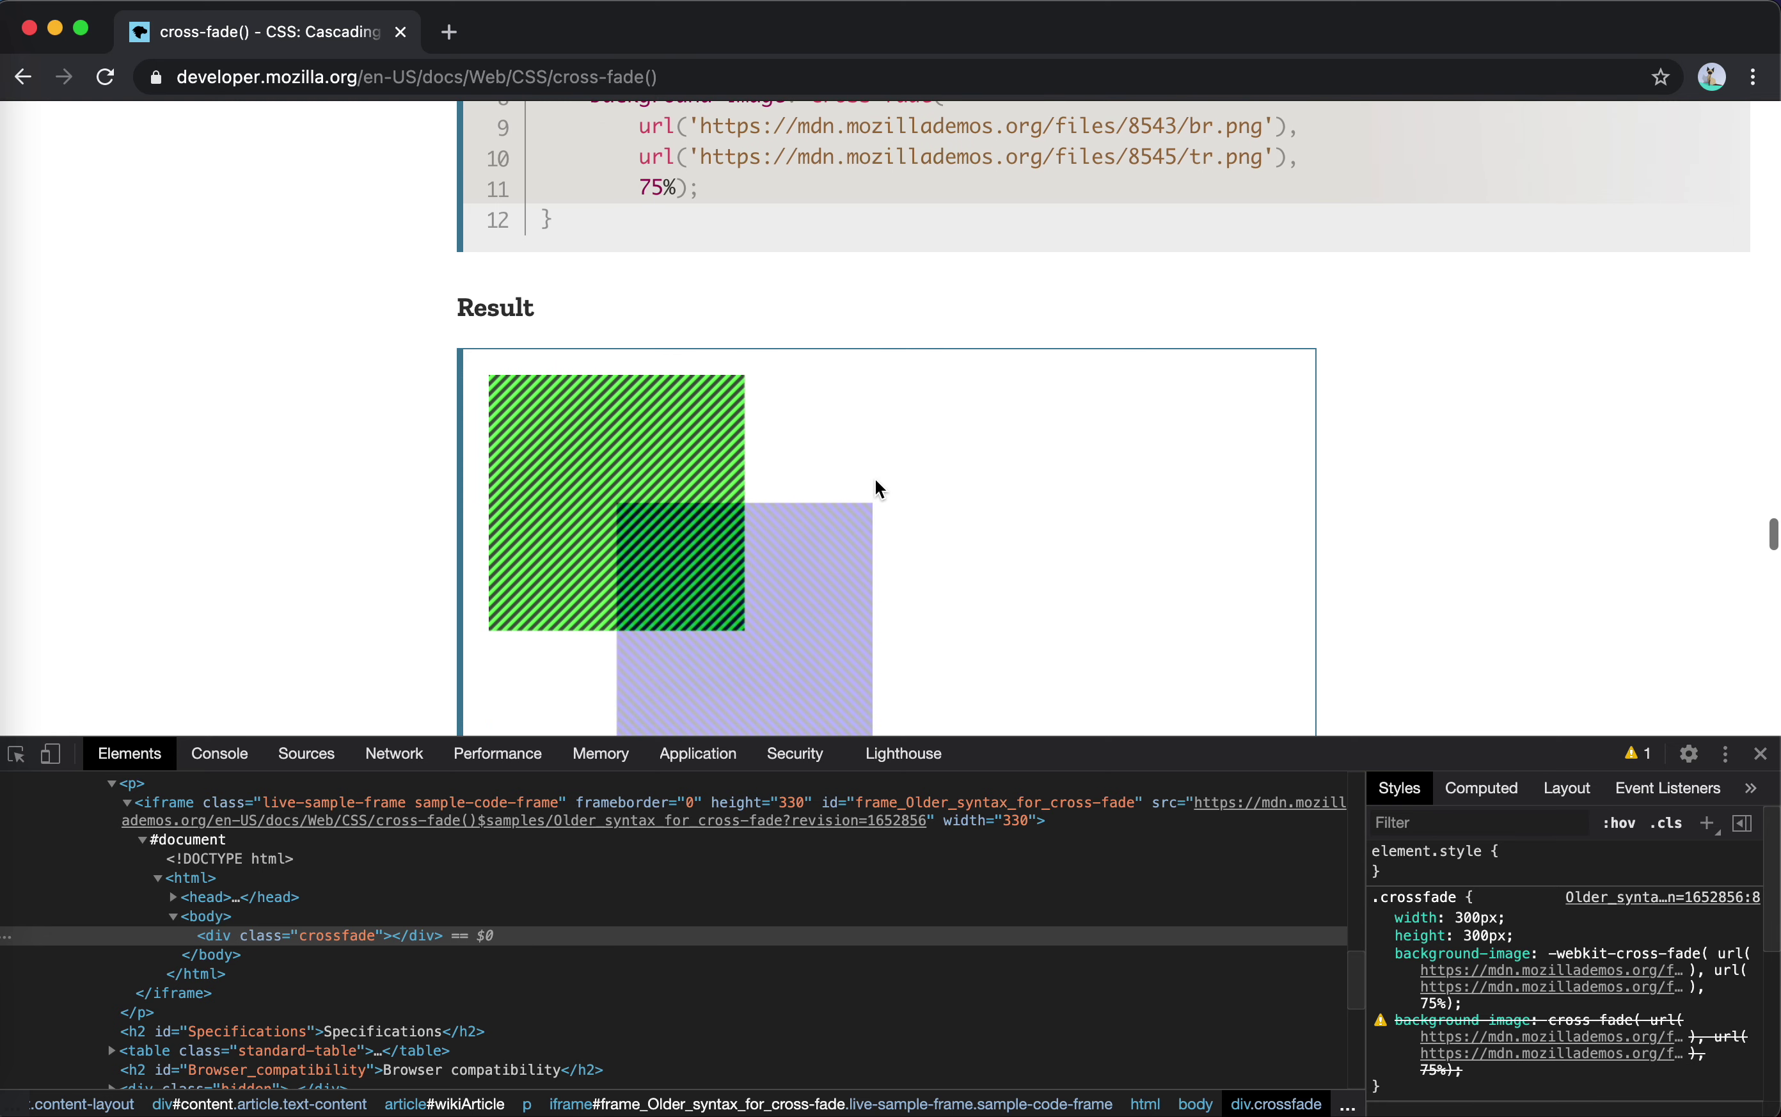
pyautogui.scroll(7, 875, 481)
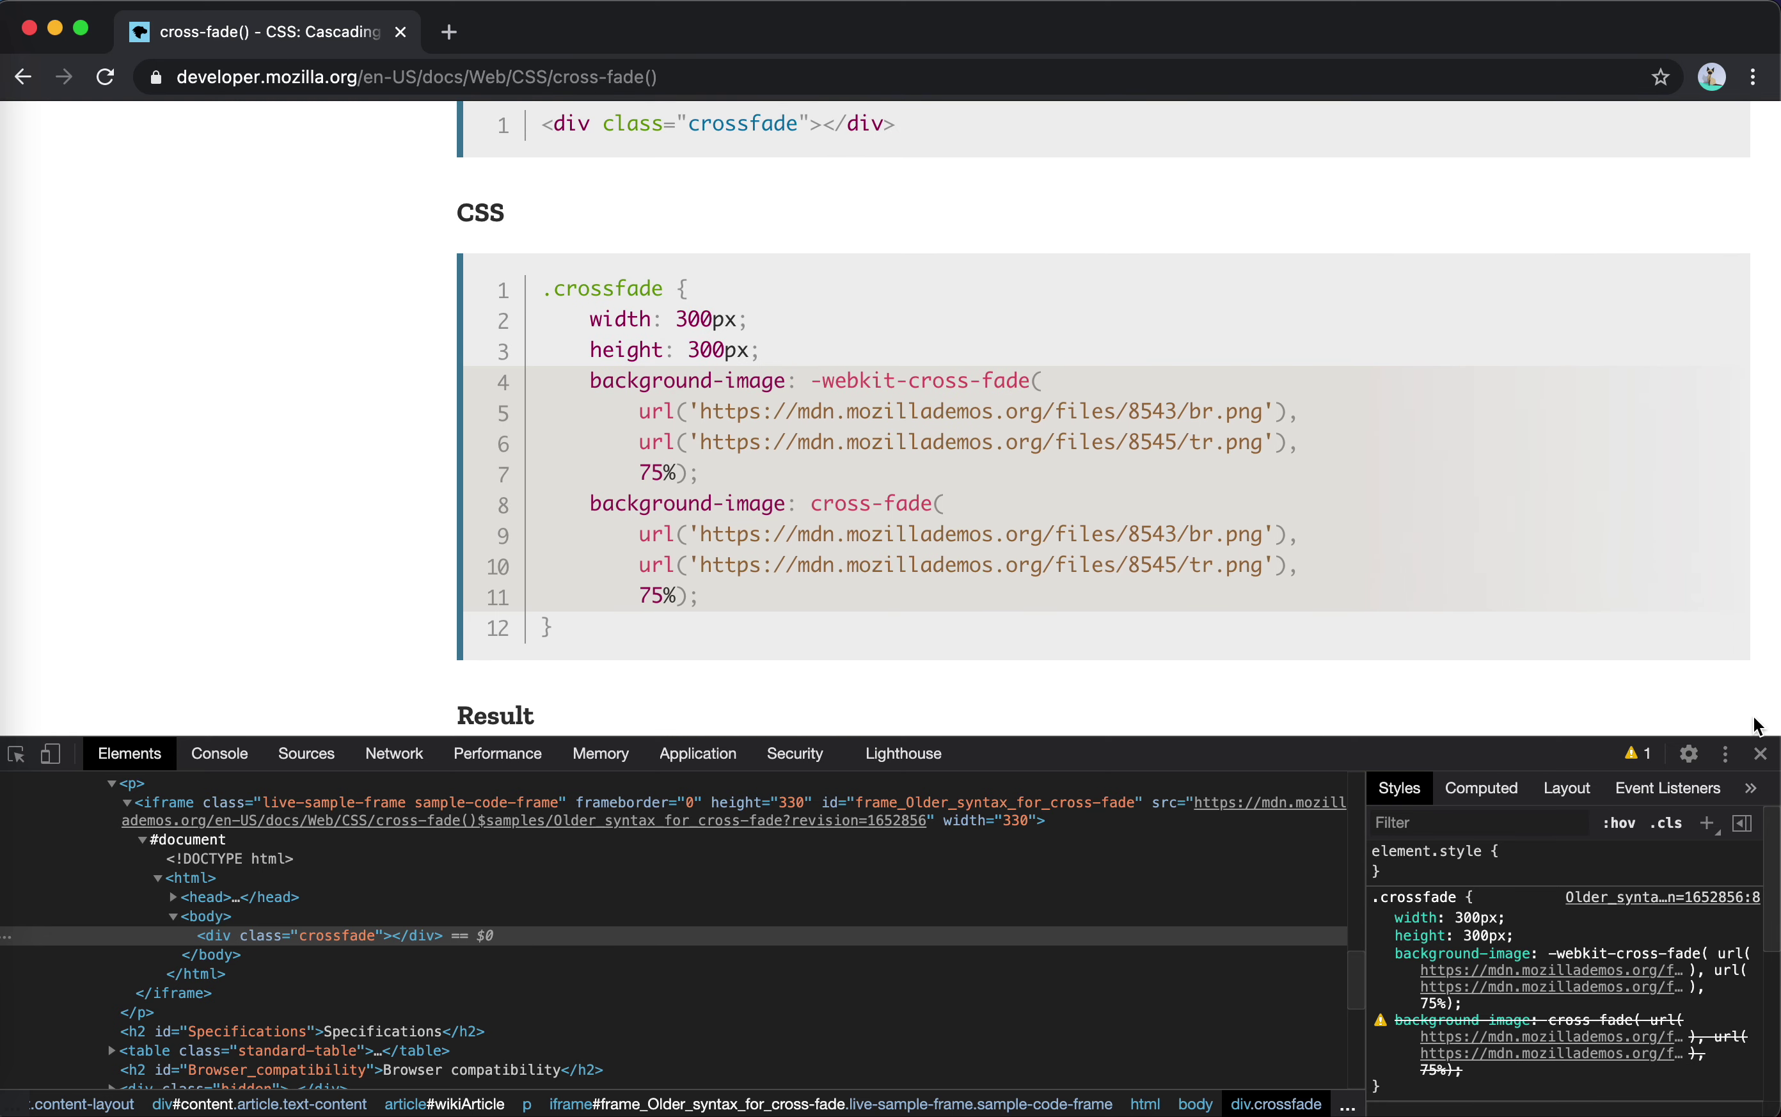
pyautogui.click(1763, 753)
pyautogui.scroll(20, 1471, 732)
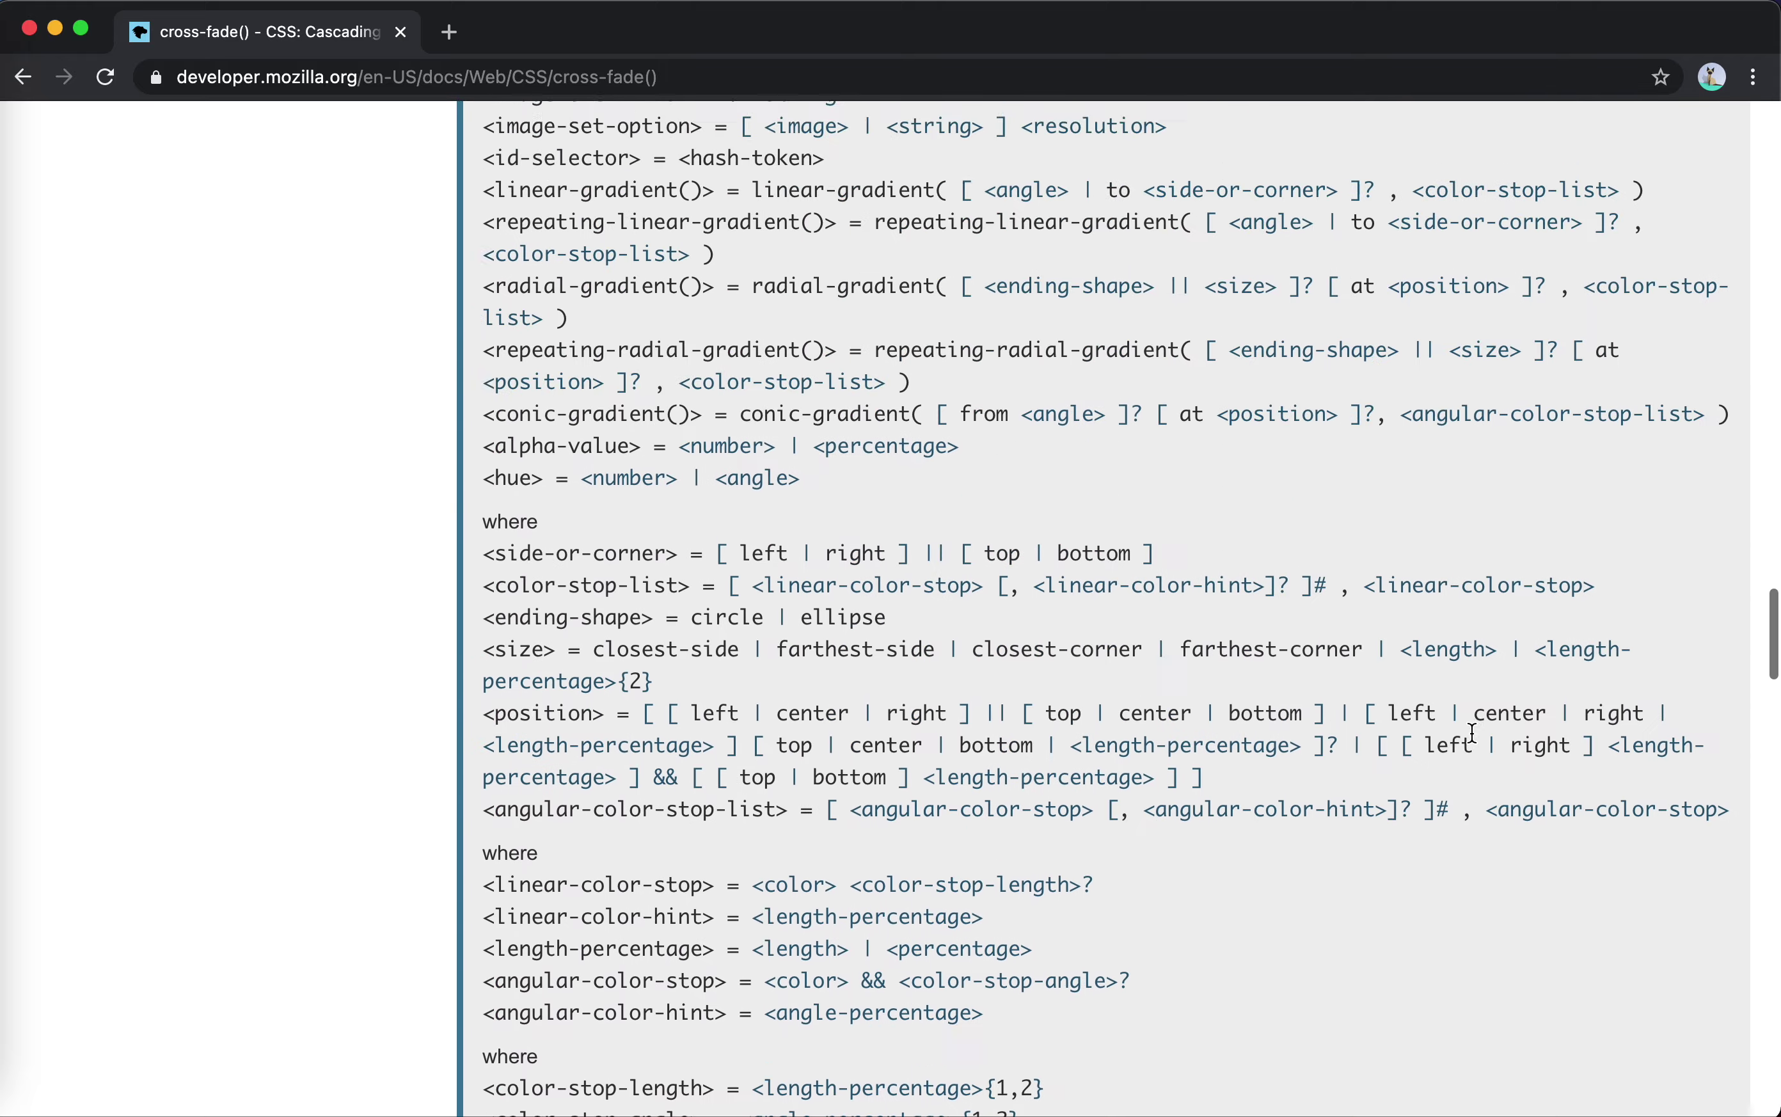
pyautogui.scroll(-20, 1471, 732)
pyautogui.scroll(8, 1471, 732)
pyautogui.scroll(20, 1471, 732)
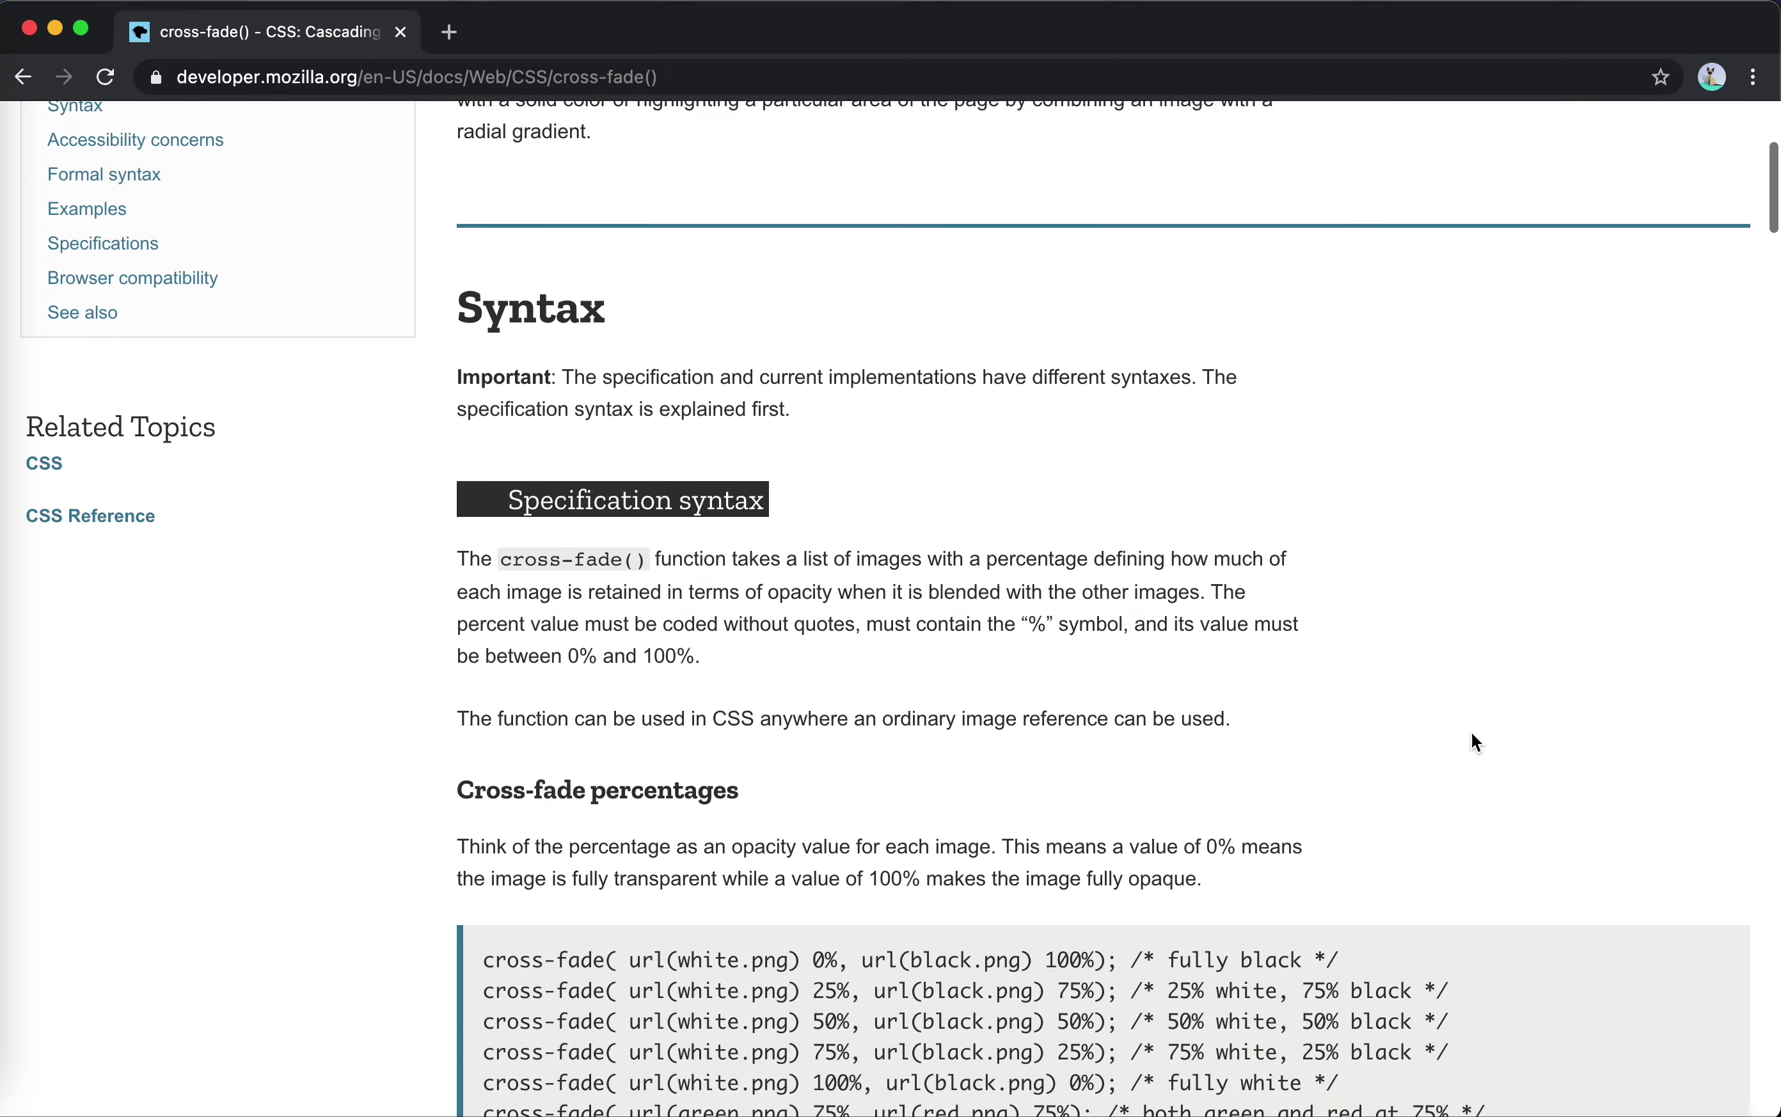
pyautogui.scroll(10, 1470, 742)
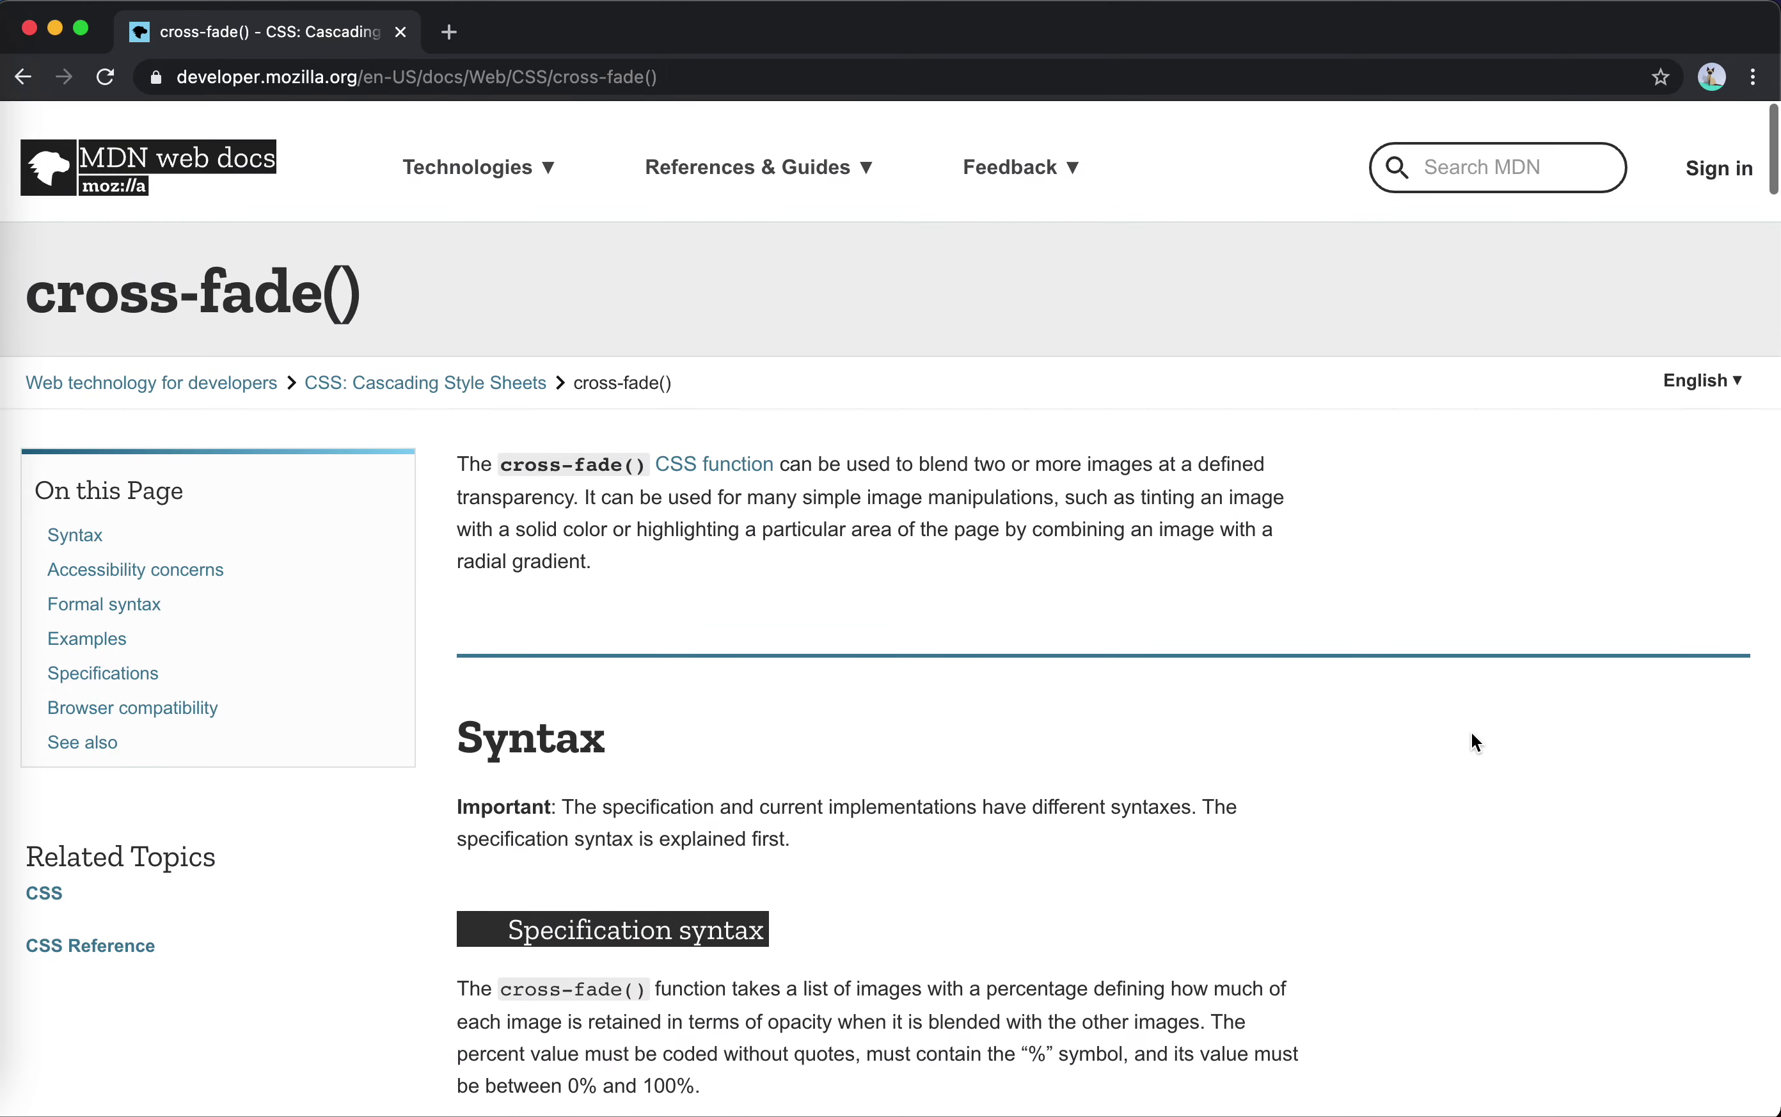
# - Return to the <image> page and open the image-set() function page from its syntax list
pyautogui.press('super+bracketleft')
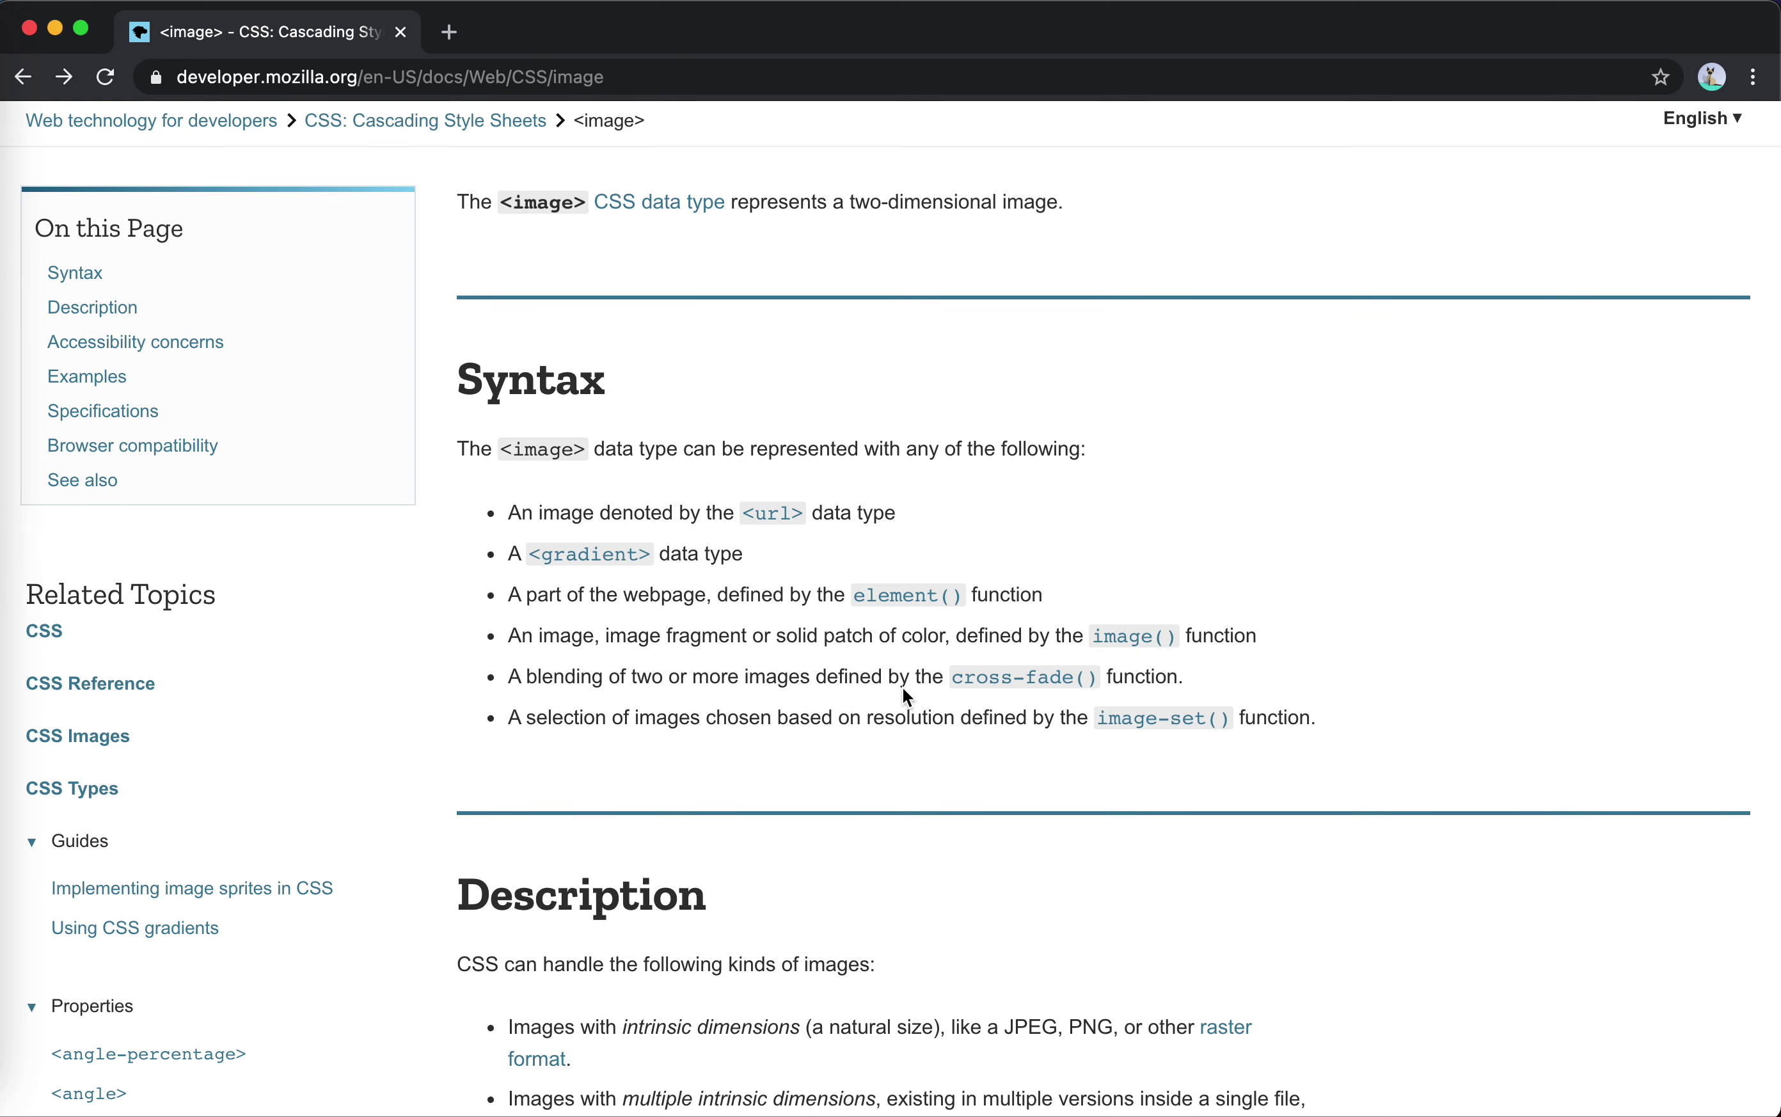
pyautogui.moveTo(899, 681); pyautogui.dragTo(949, 684)
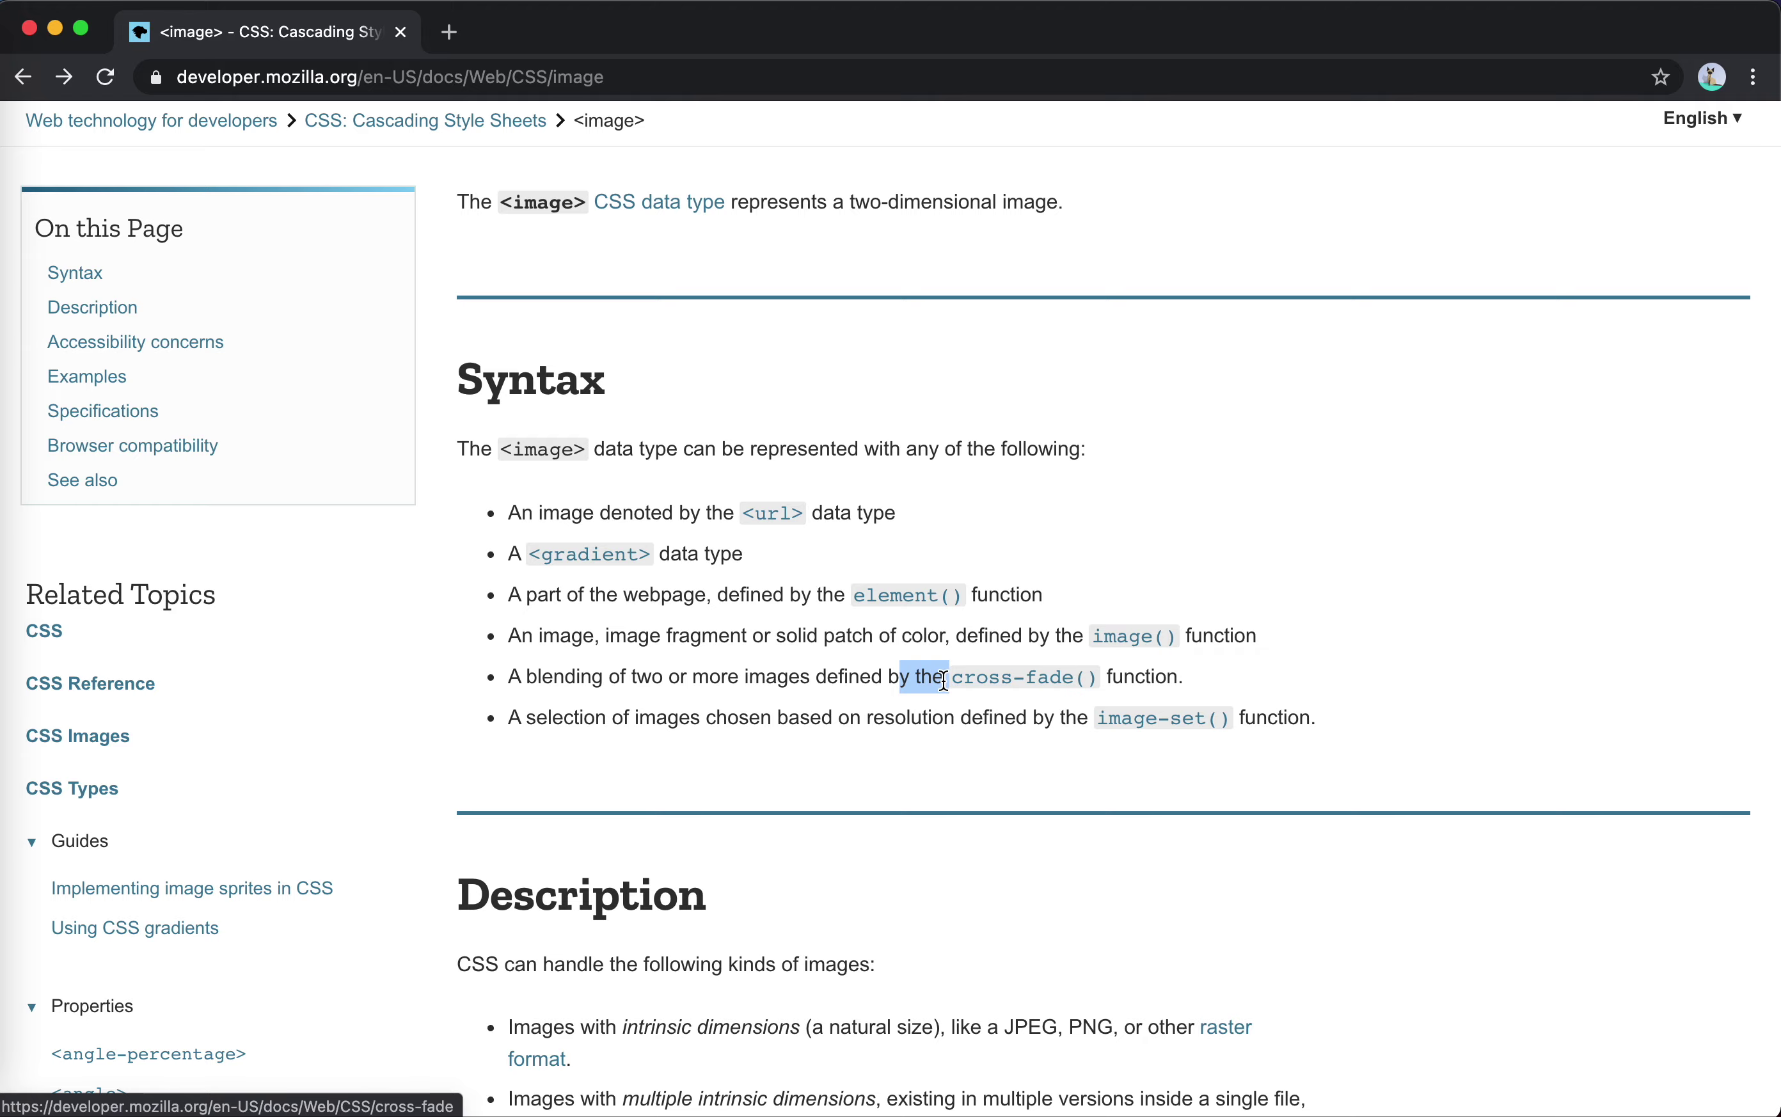
pyautogui.scroll(-12, 890, 742)
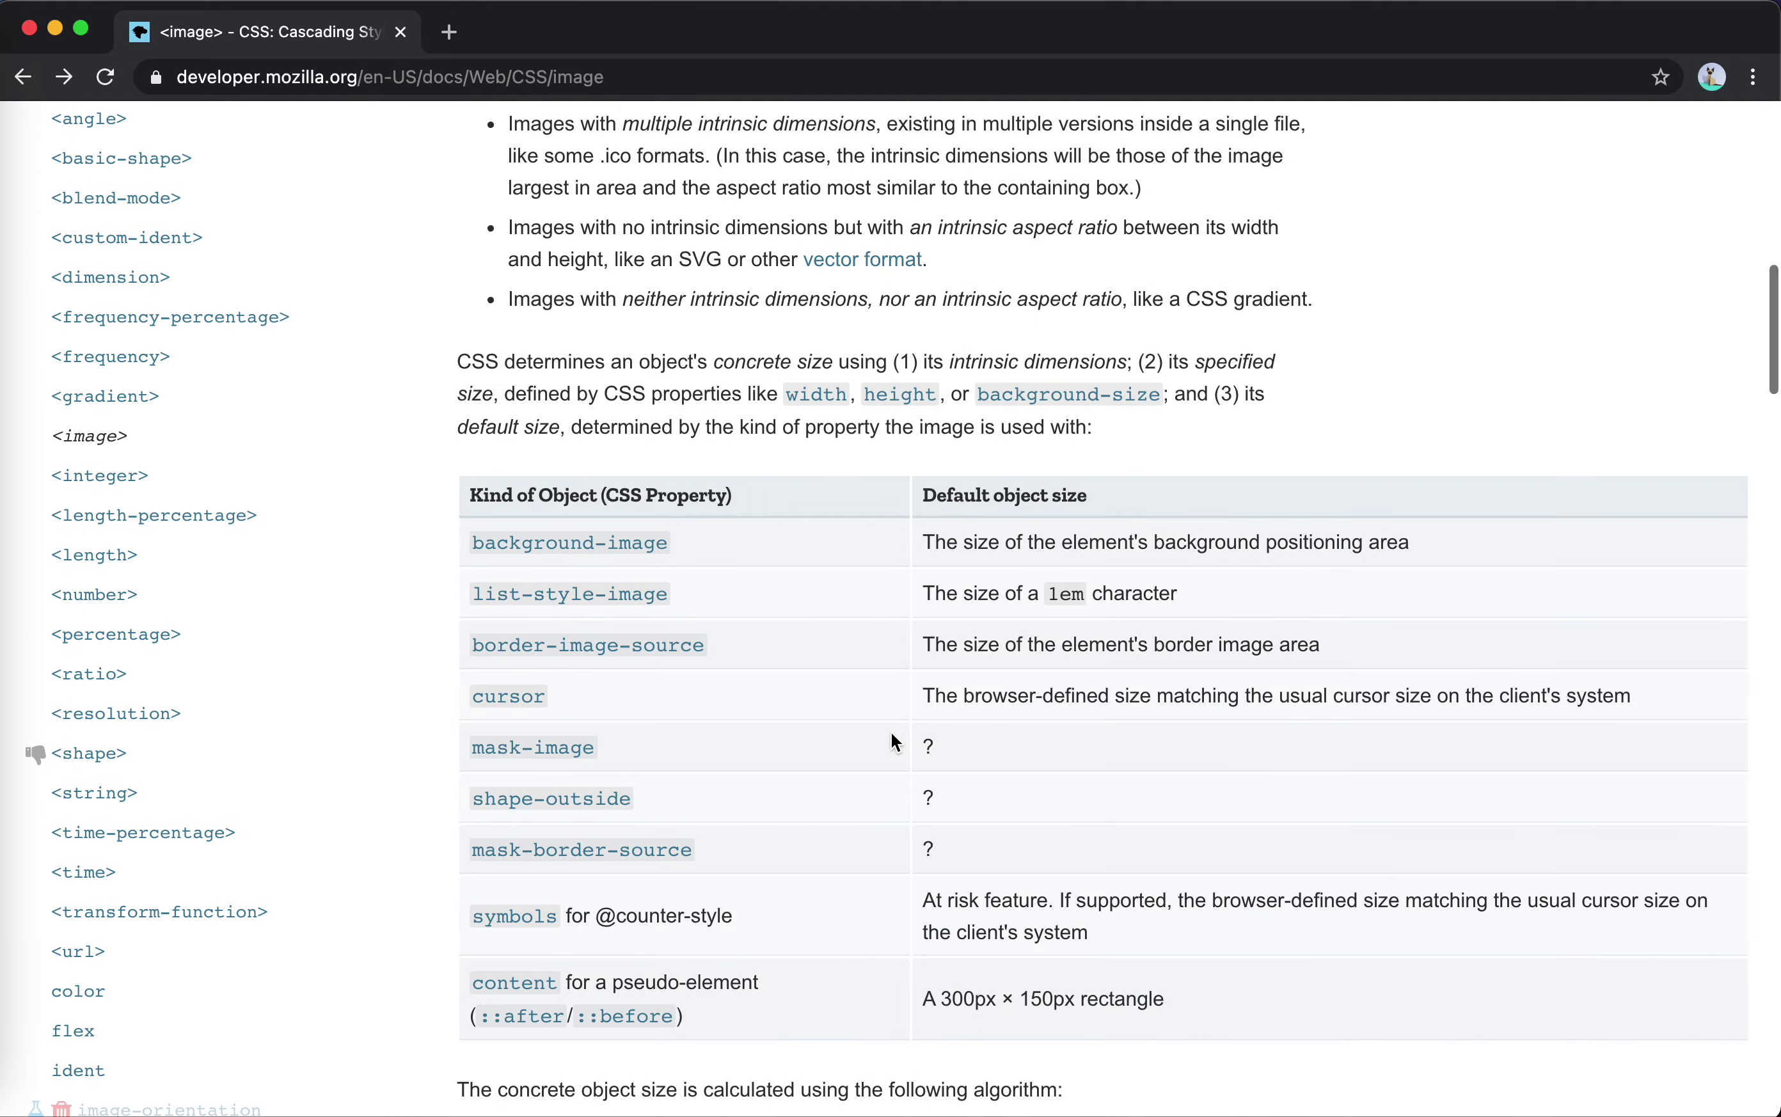
pyautogui.scroll(9, 890, 732)
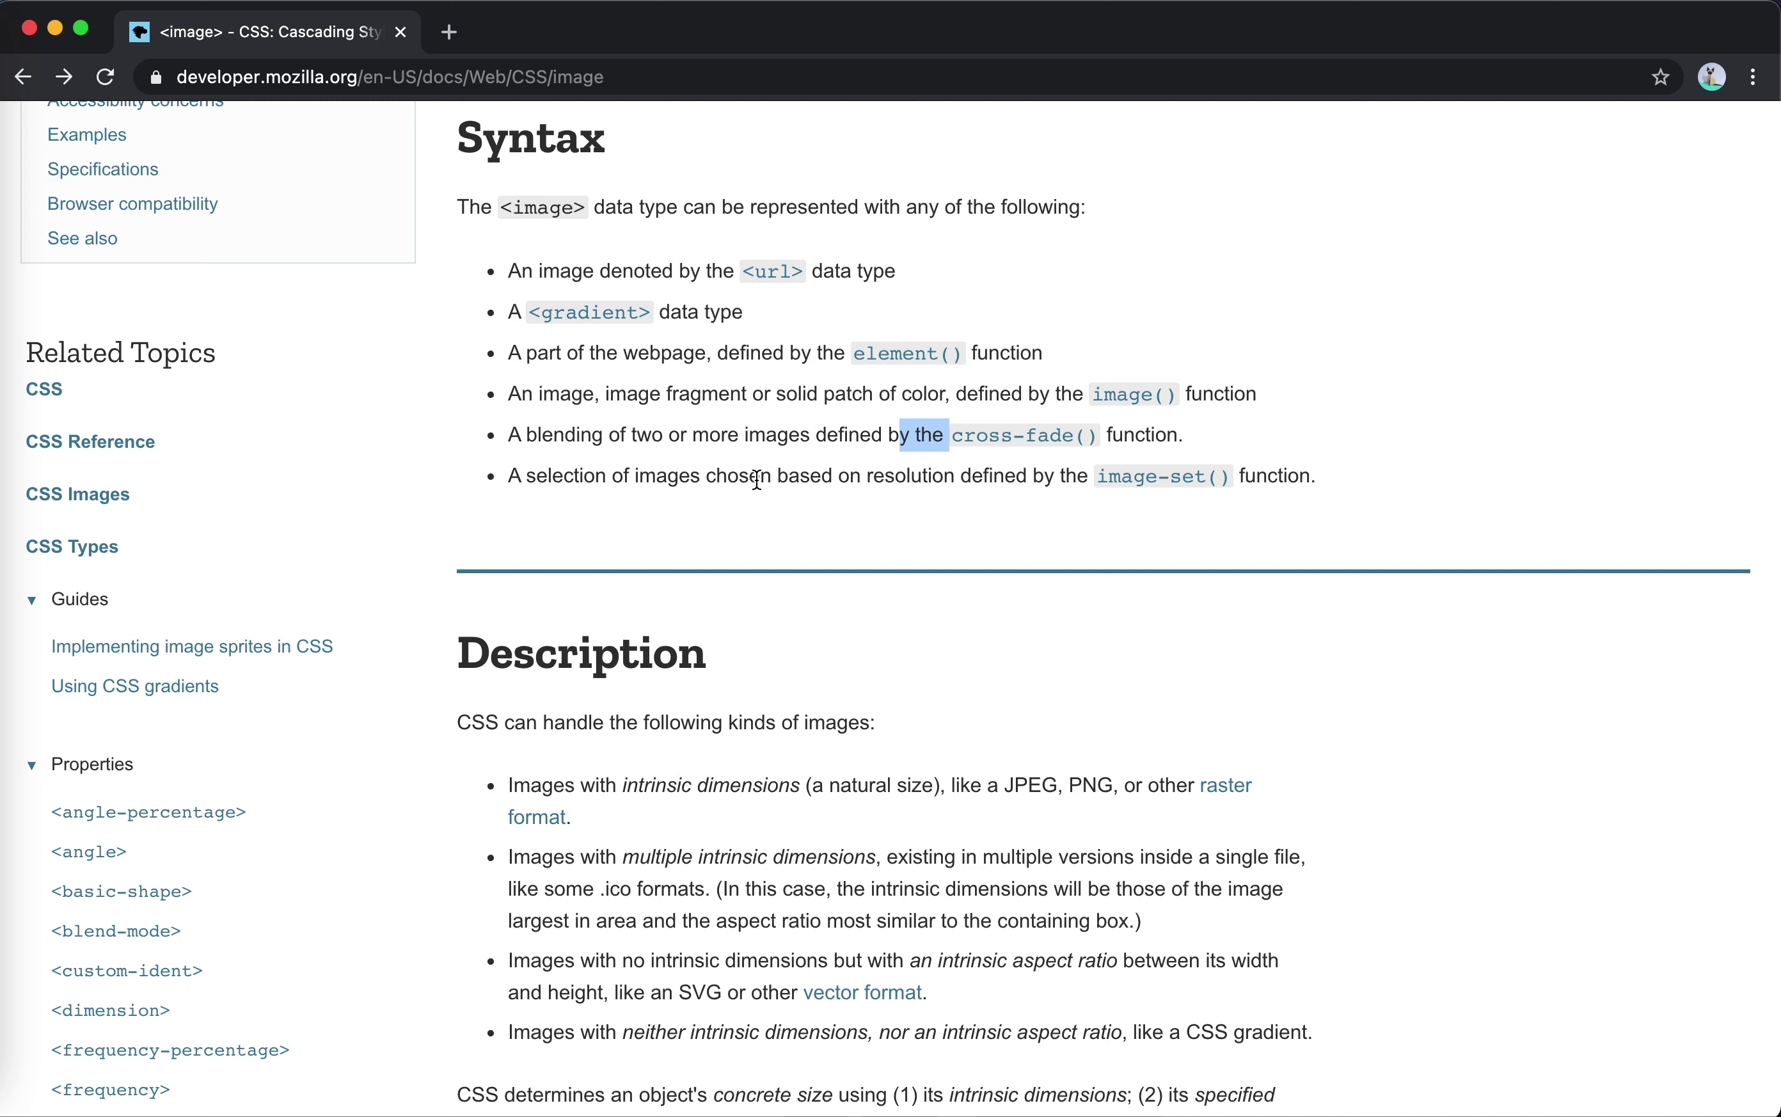
pyautogui.click(1119, 489)
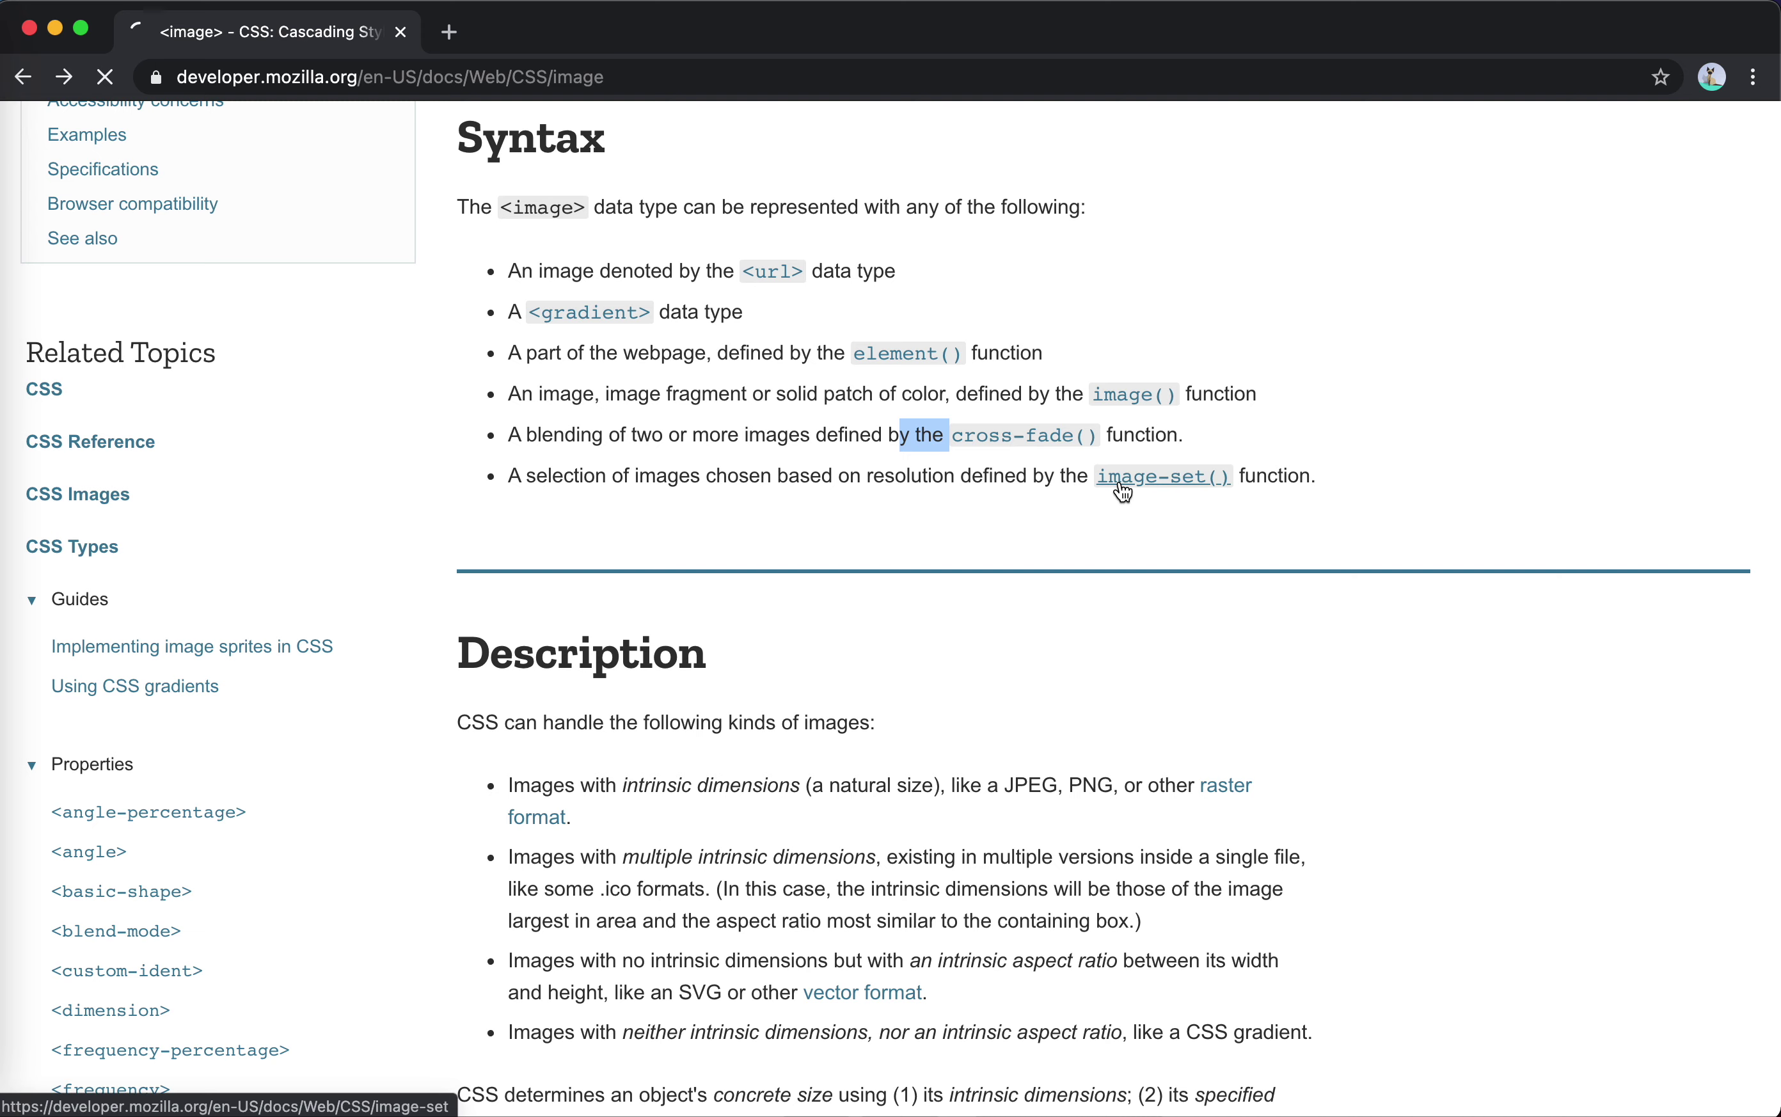
# - Read the image-set() page's introduction, syntax and values, and examine the background-image example with its cat.png, cat-2x.png and cat-print.png options
pyautogui.scroll(-10, 946, 717)
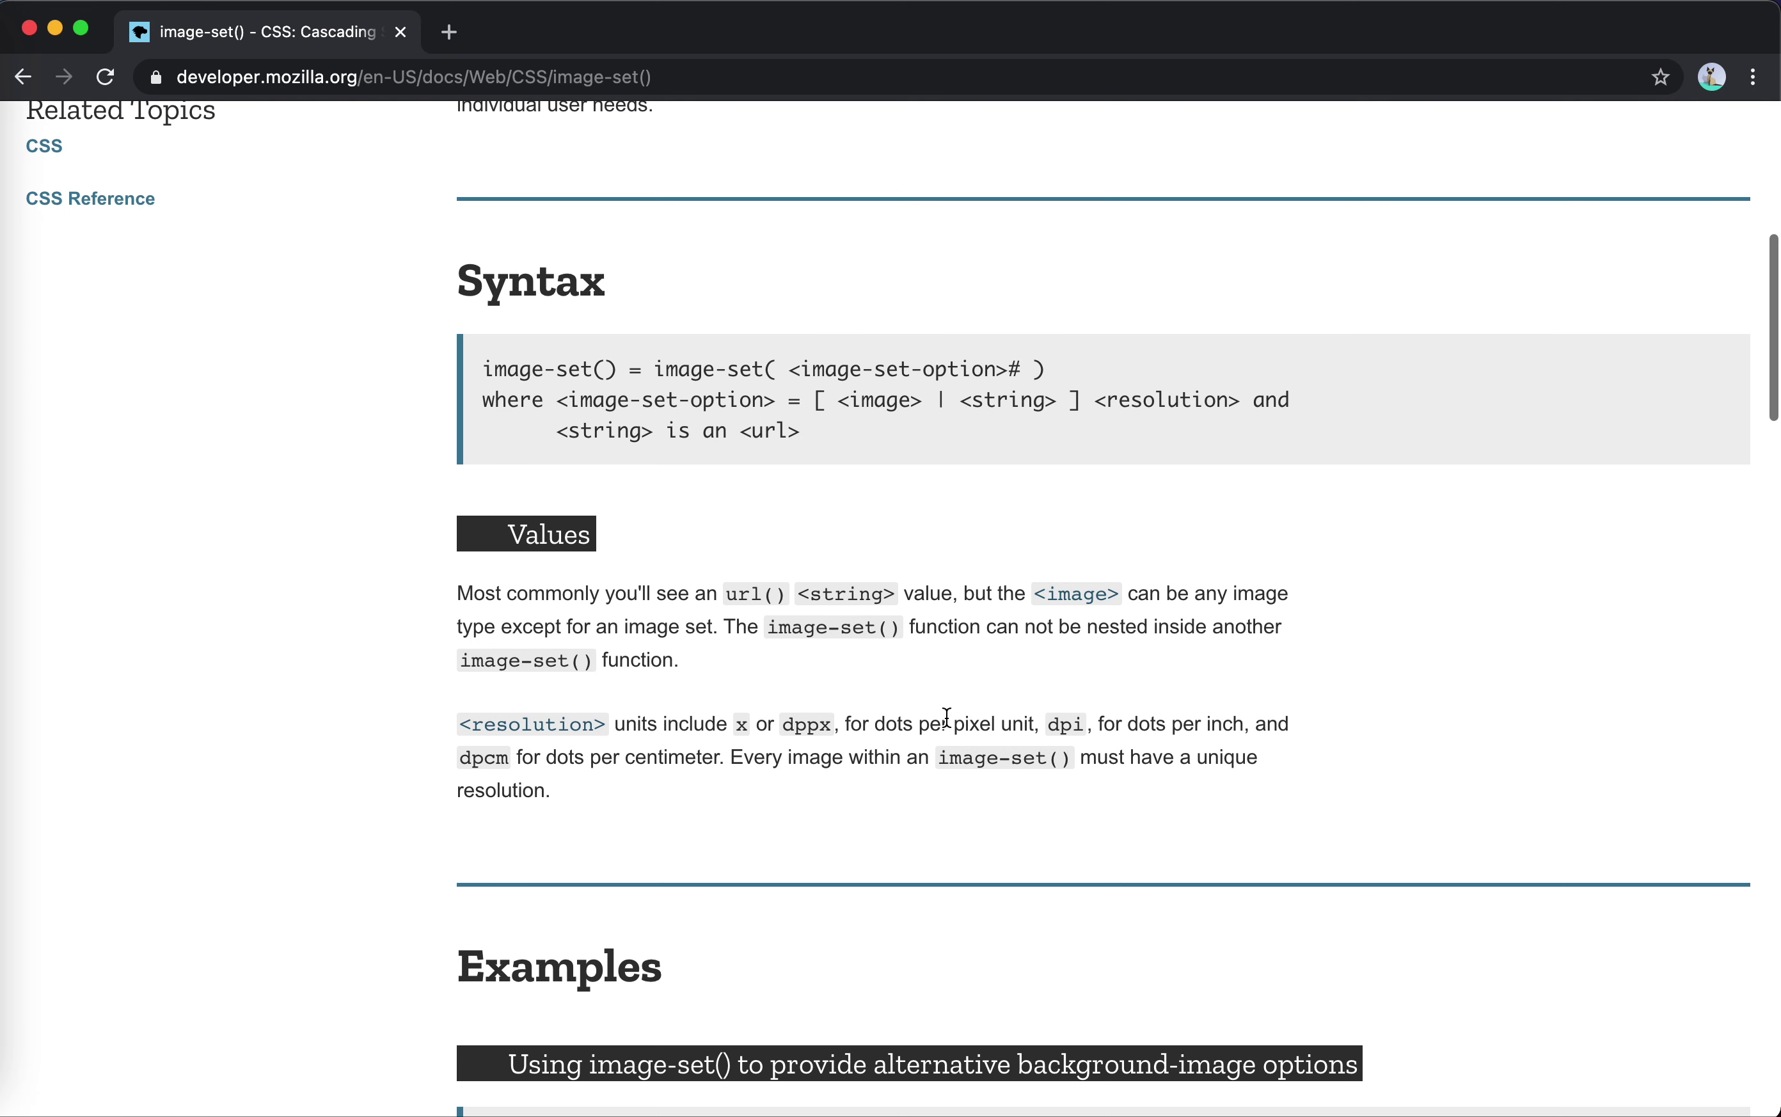
pyautogui.scroll(-5, 947, 717)
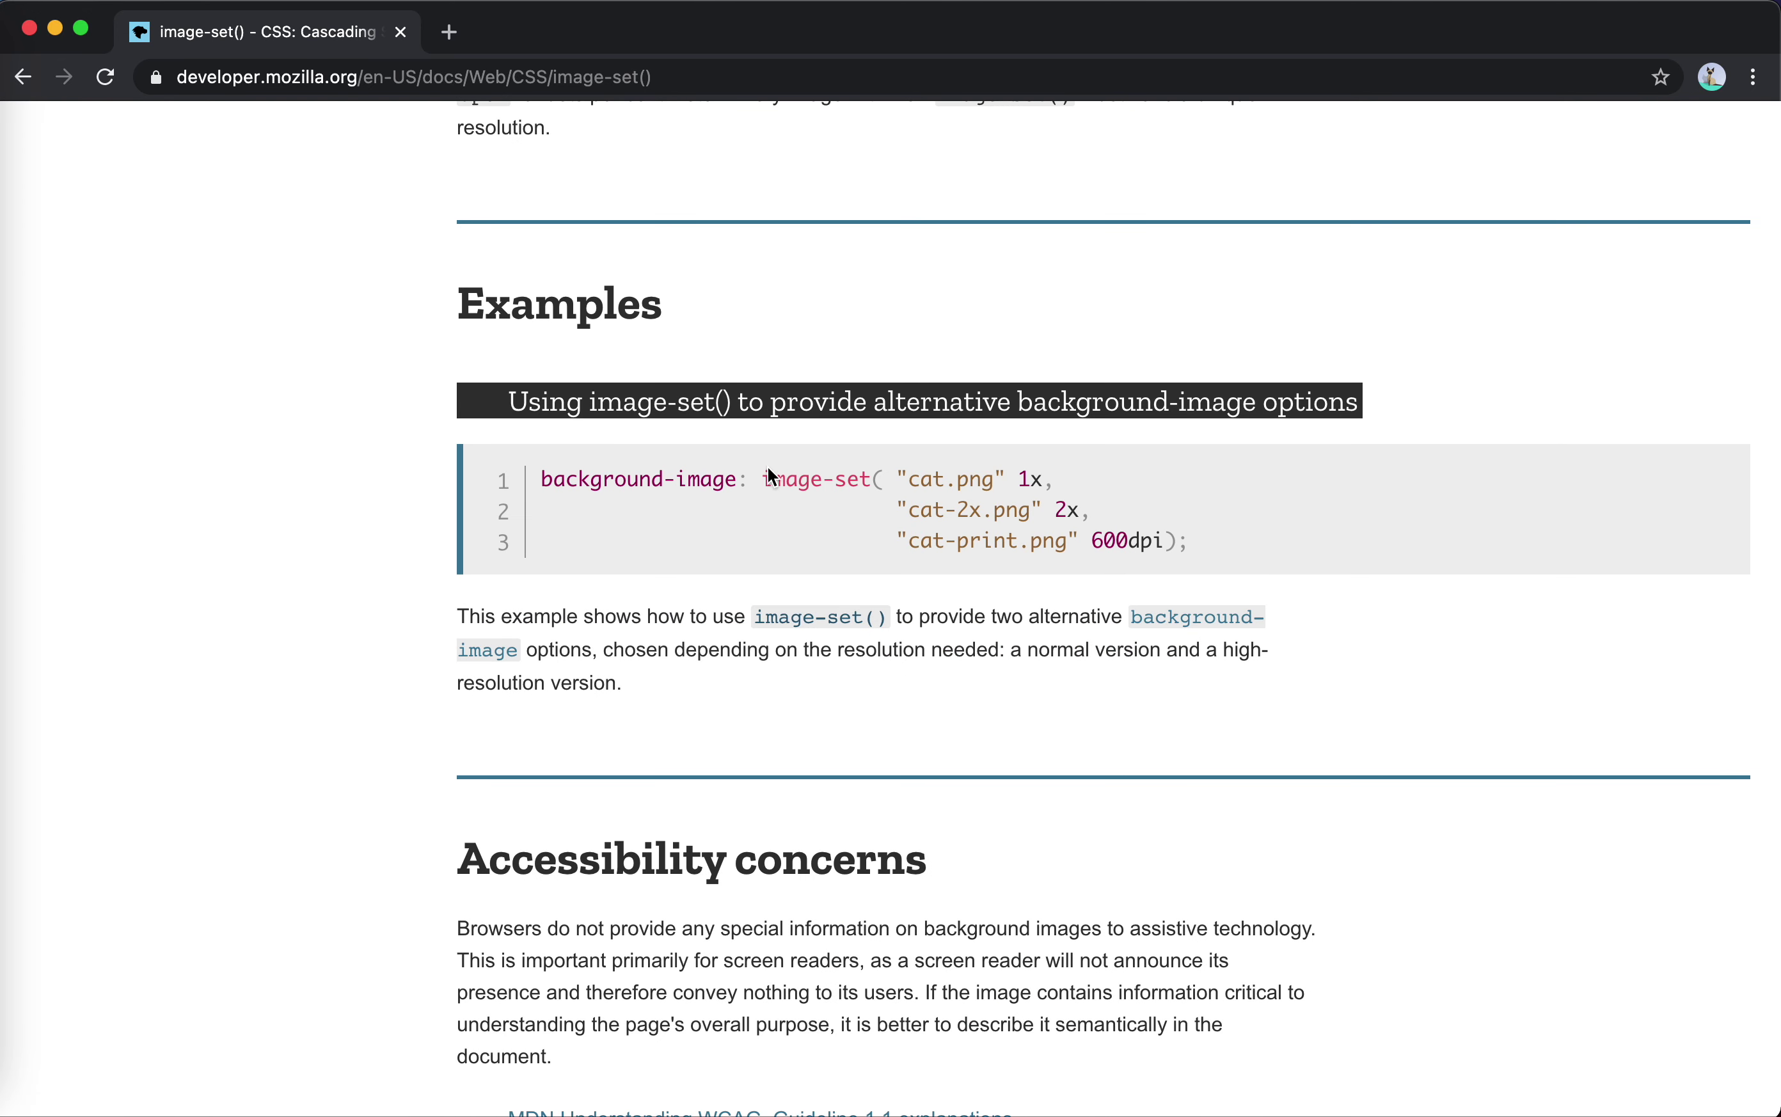
pyautogui.moveTo(762, 480); pyautogui.dragTo(856, 487)
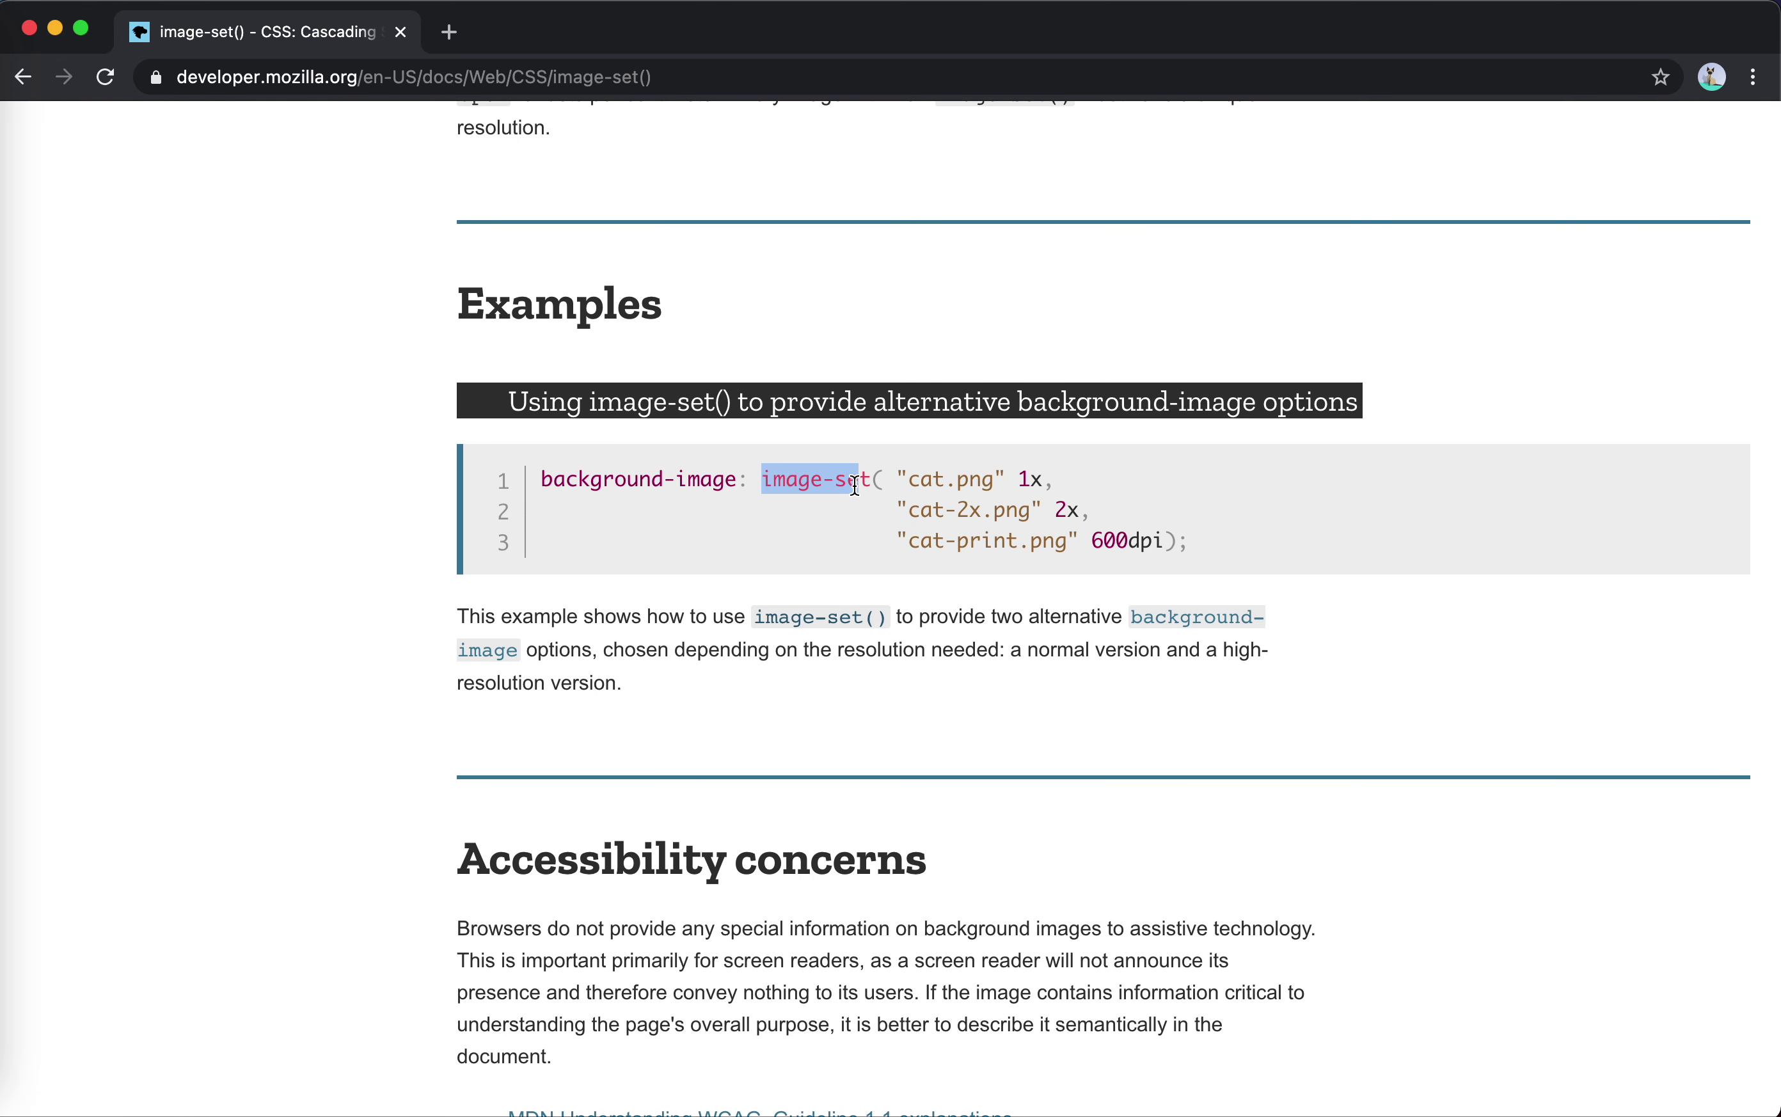
pyautogui.scroll(12, 866, 481)
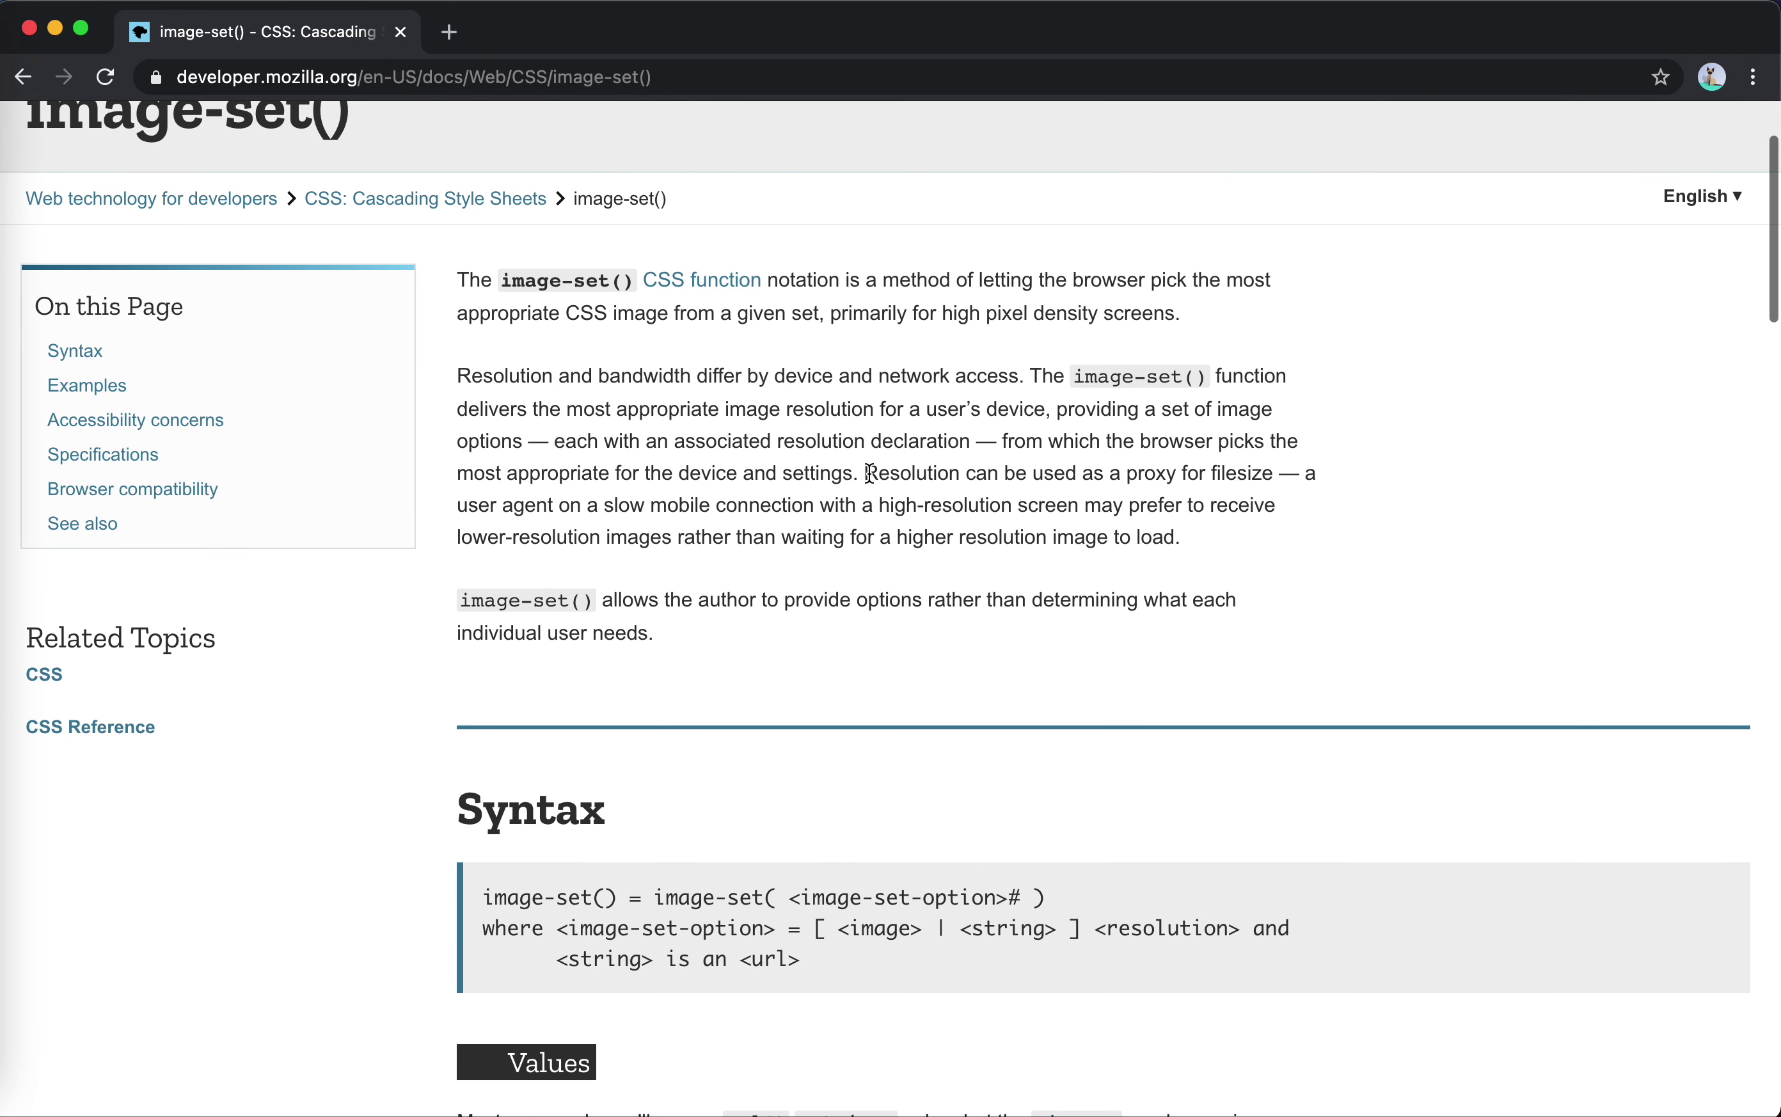
pyautogui.moveTo(630, 312); pyautogui.dragTo(1012, 318)
pyautogui.scroll(-14, 963, 572)
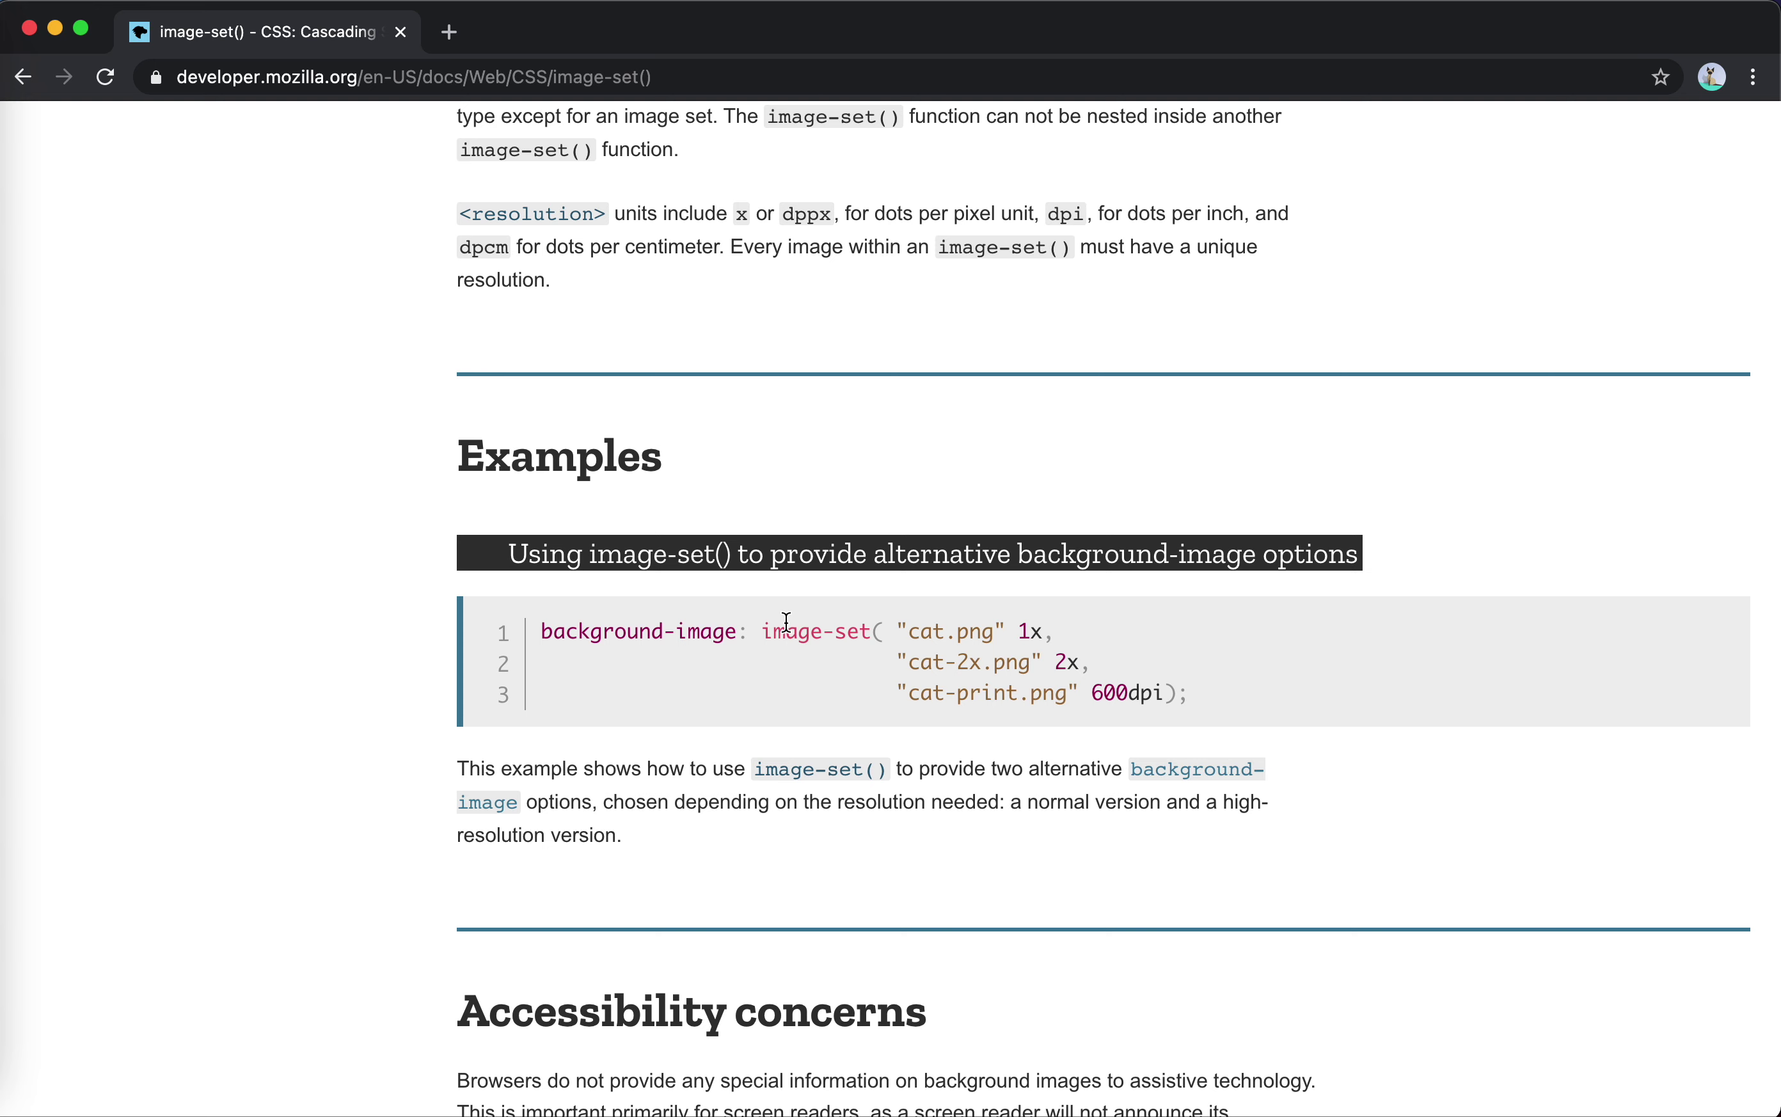
pyautogui.moveTo(763, 630); pyautogui.dragTo(881, 631)
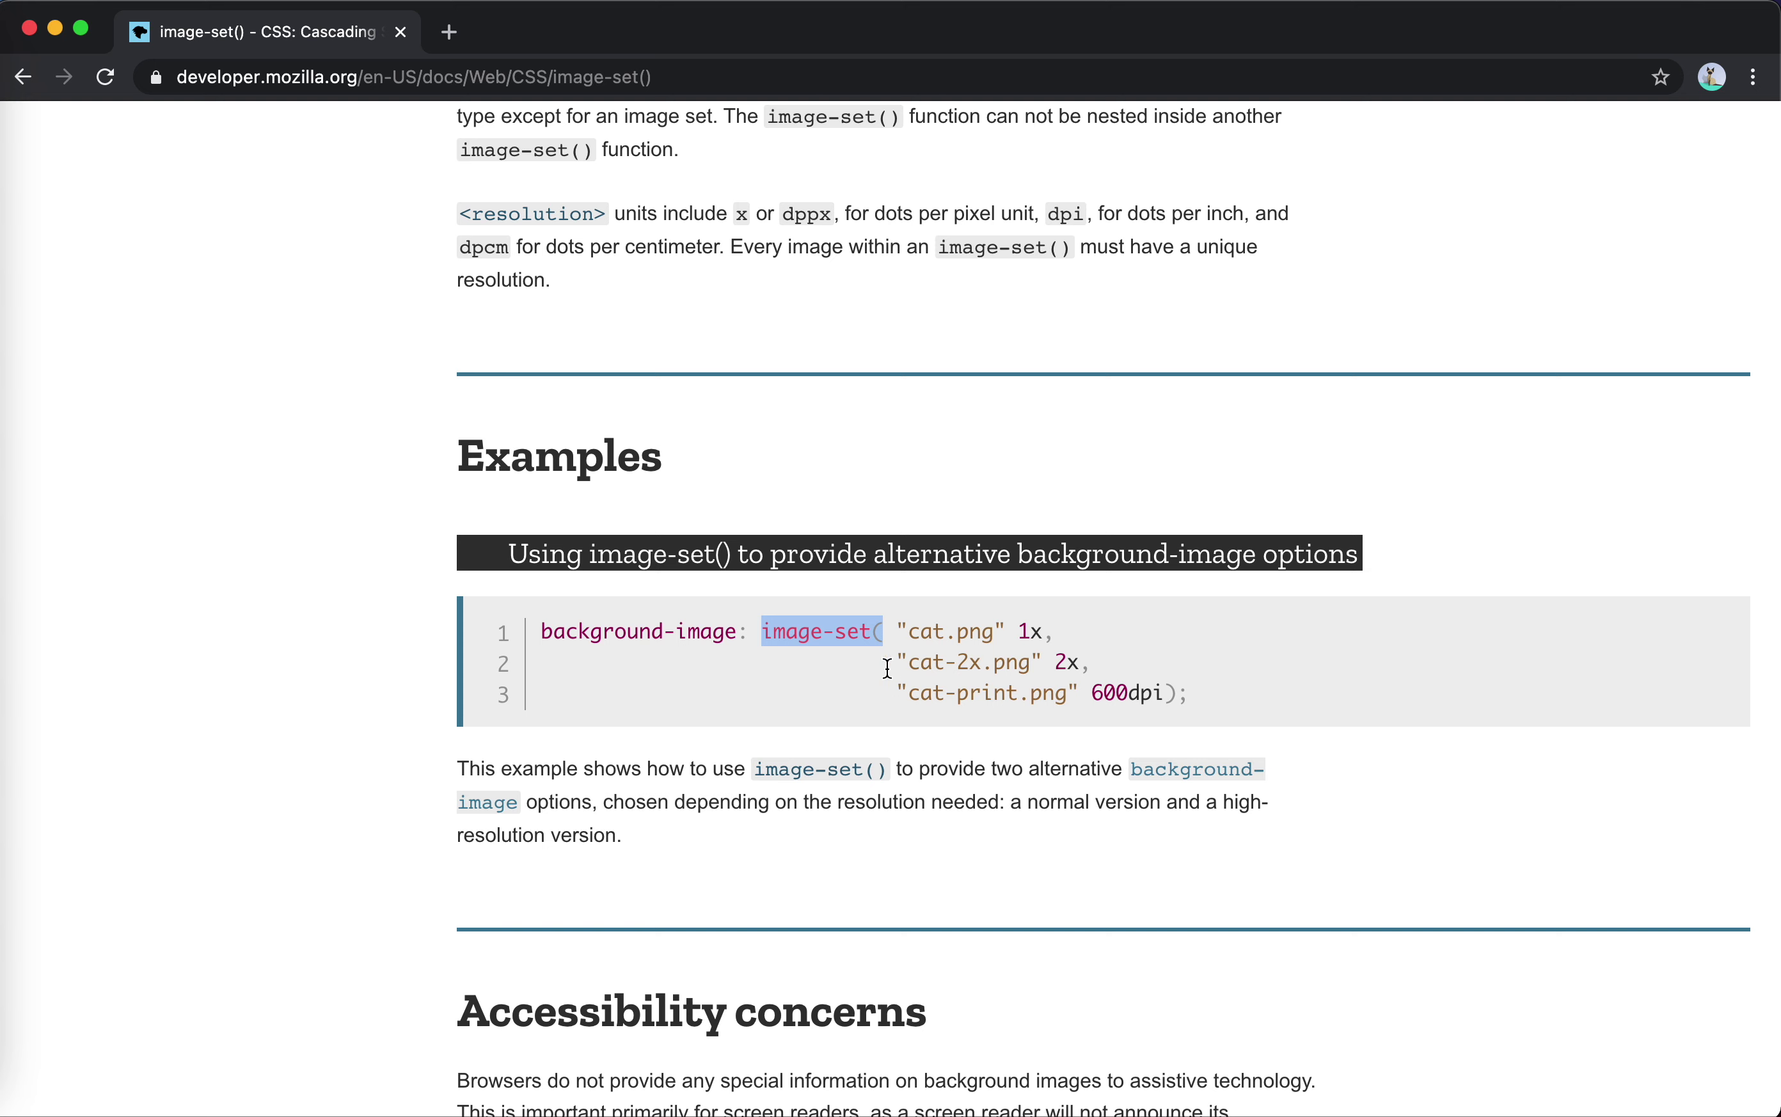
pyautogui.moveTo(544, 631); pyautogui.dragTo(692, 630)
pyautogui.moveTo(897, 632); pyautogui.dragTo(1014, 693)
# - Go back to the <image> page and open the <gradient> data type page from its syntax list
pyautogui.click(1138, 769)
pyautogui.hscroll(-5, 1133, 768)
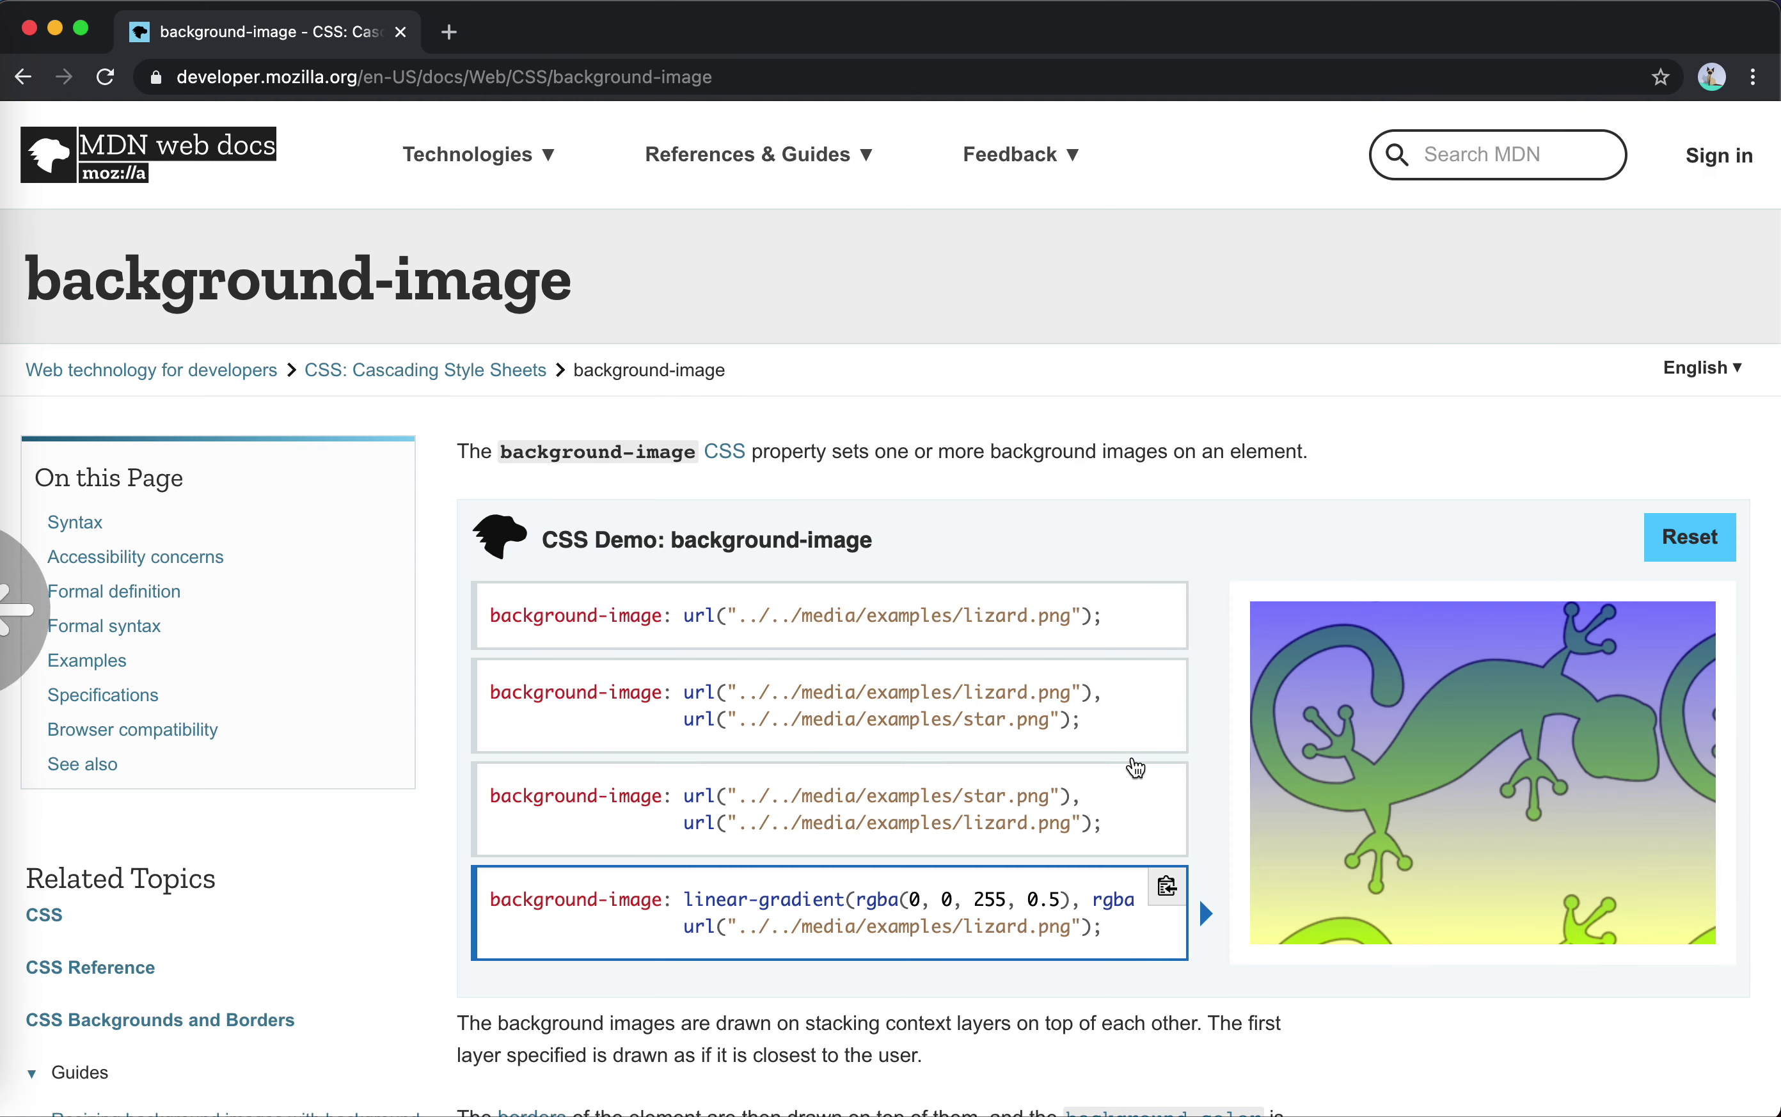
pyautogui.hscroll(-5, 970, 767)
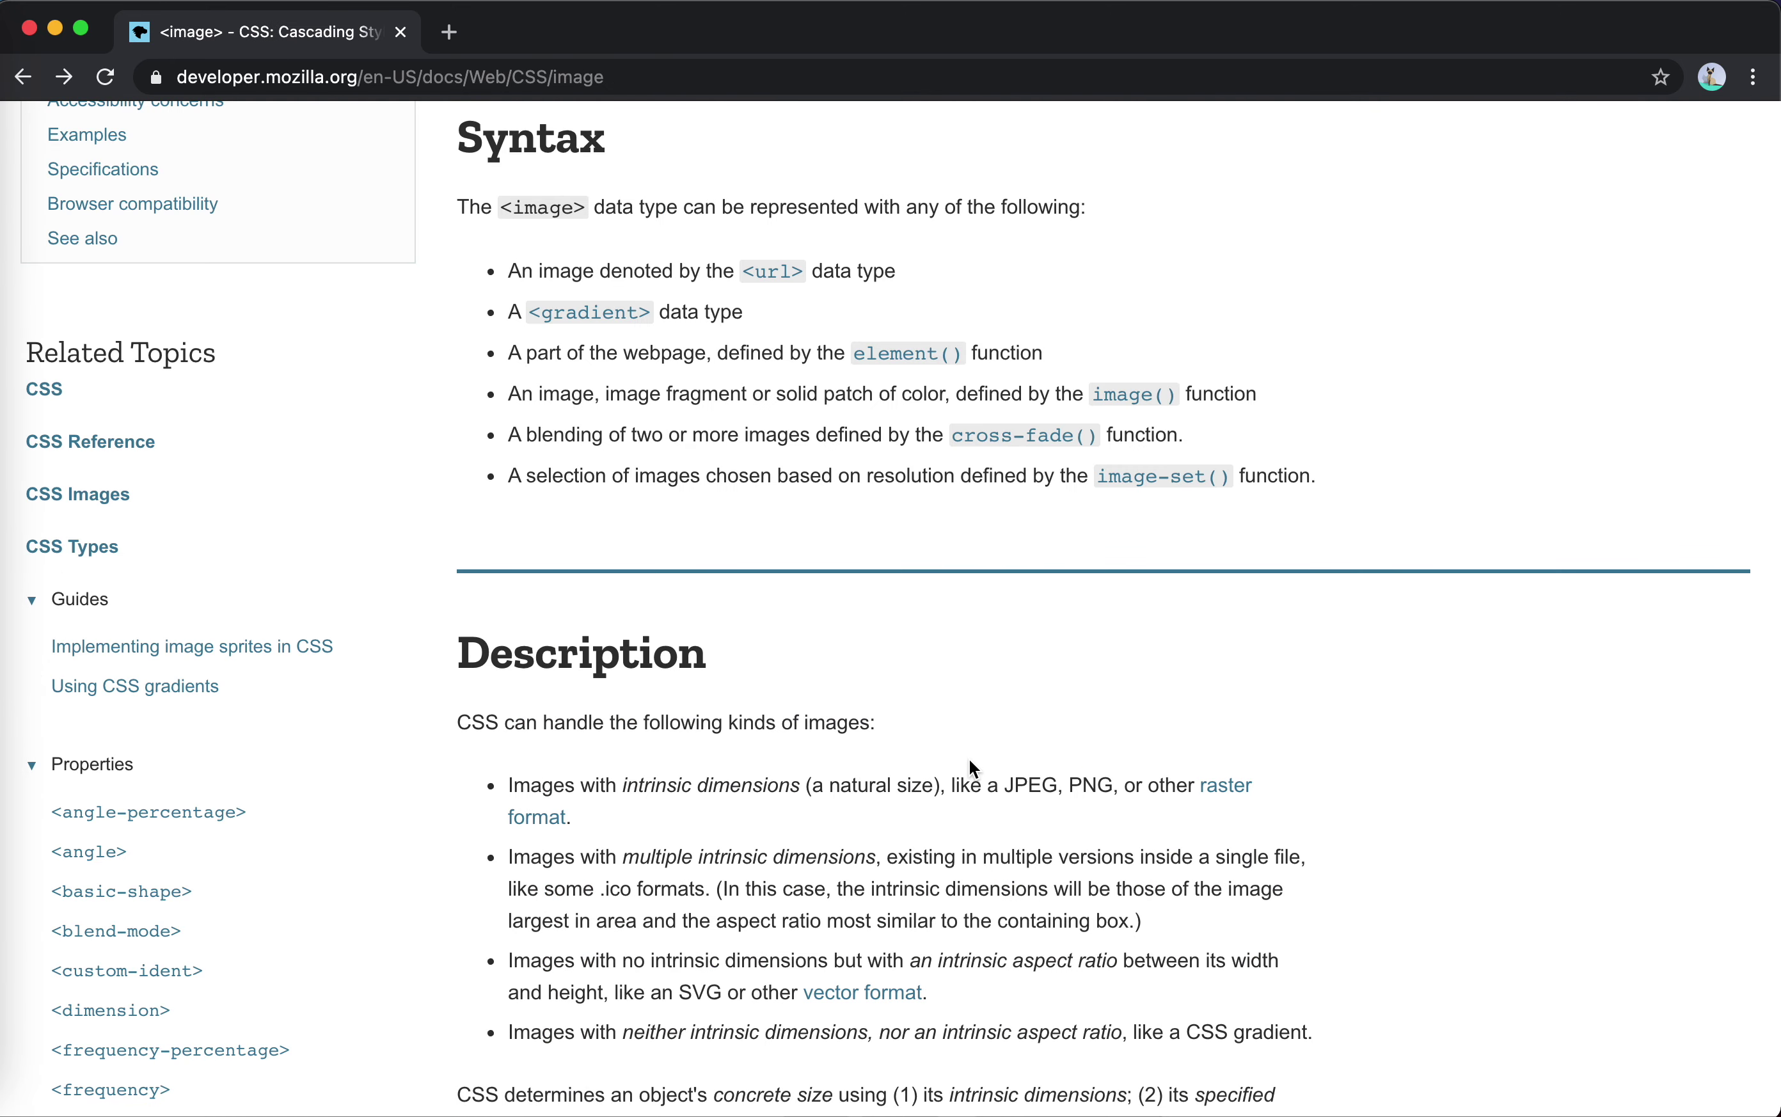
pyautogui.scroll(2, 970, 760)
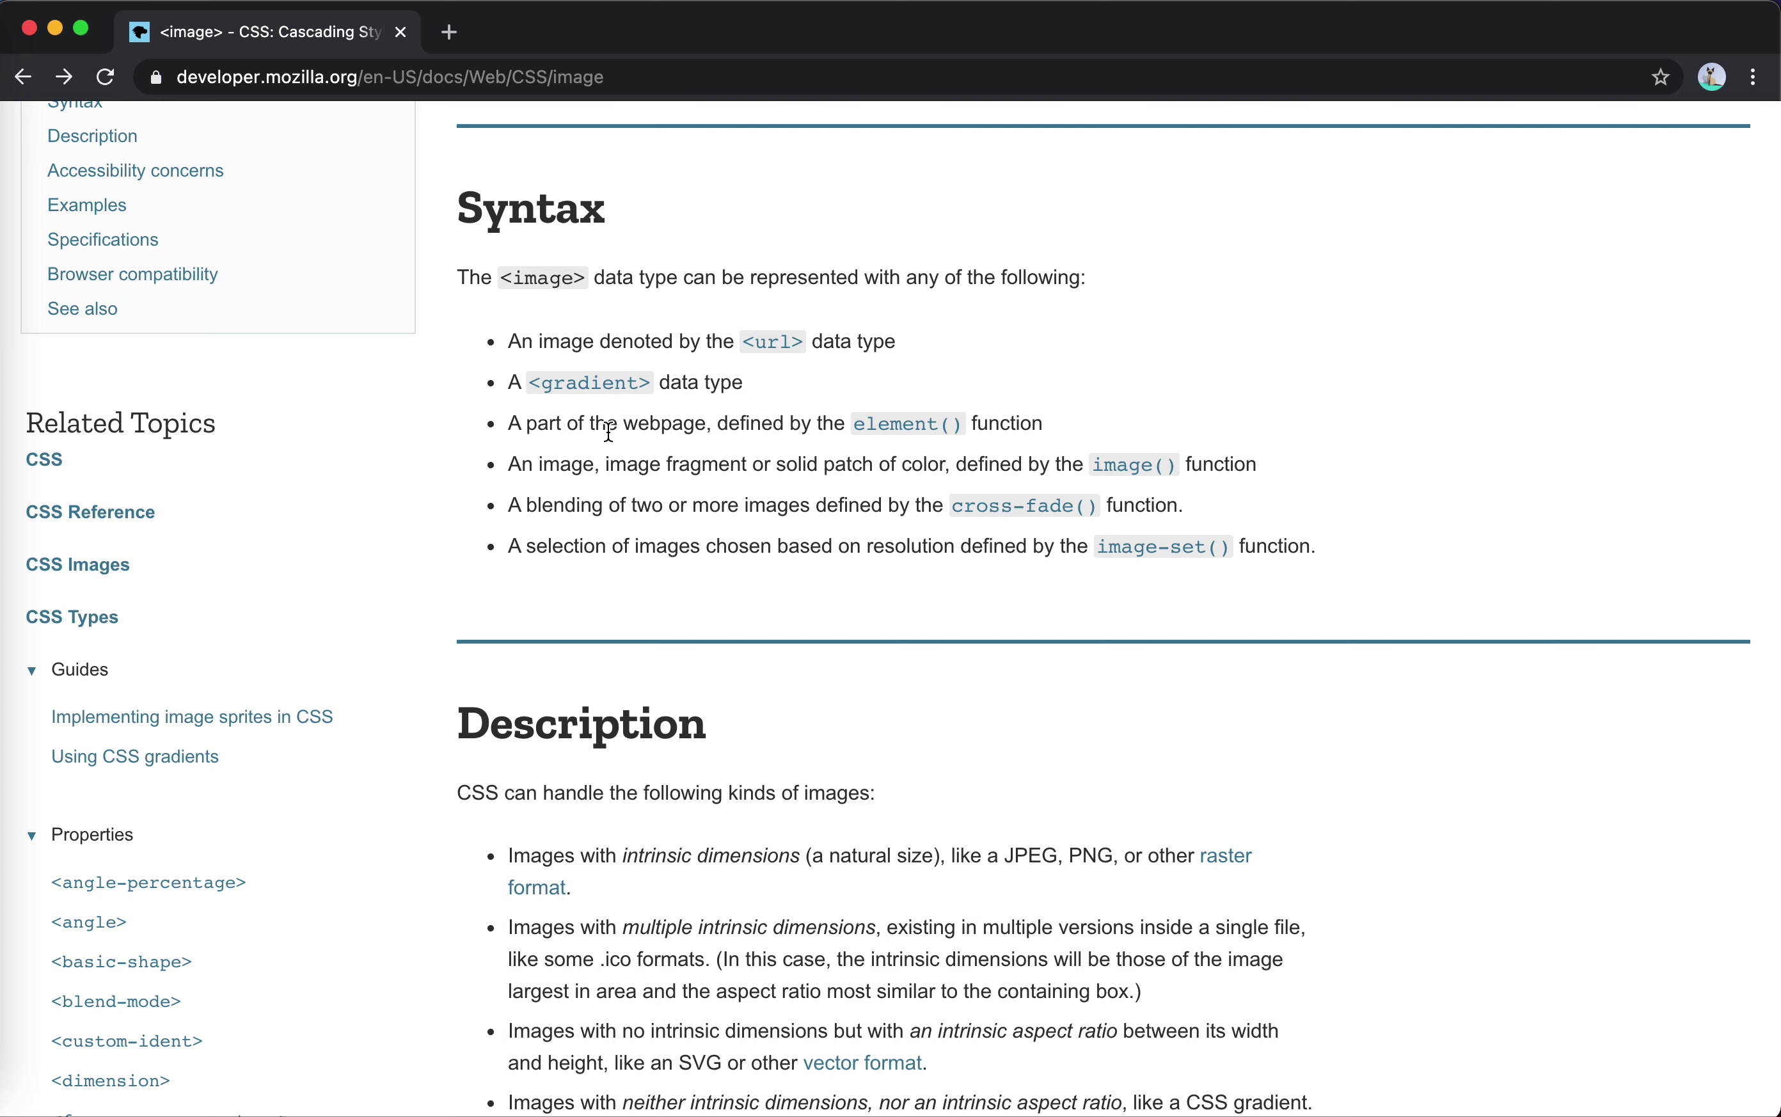
pyautogui.click(587, 381)
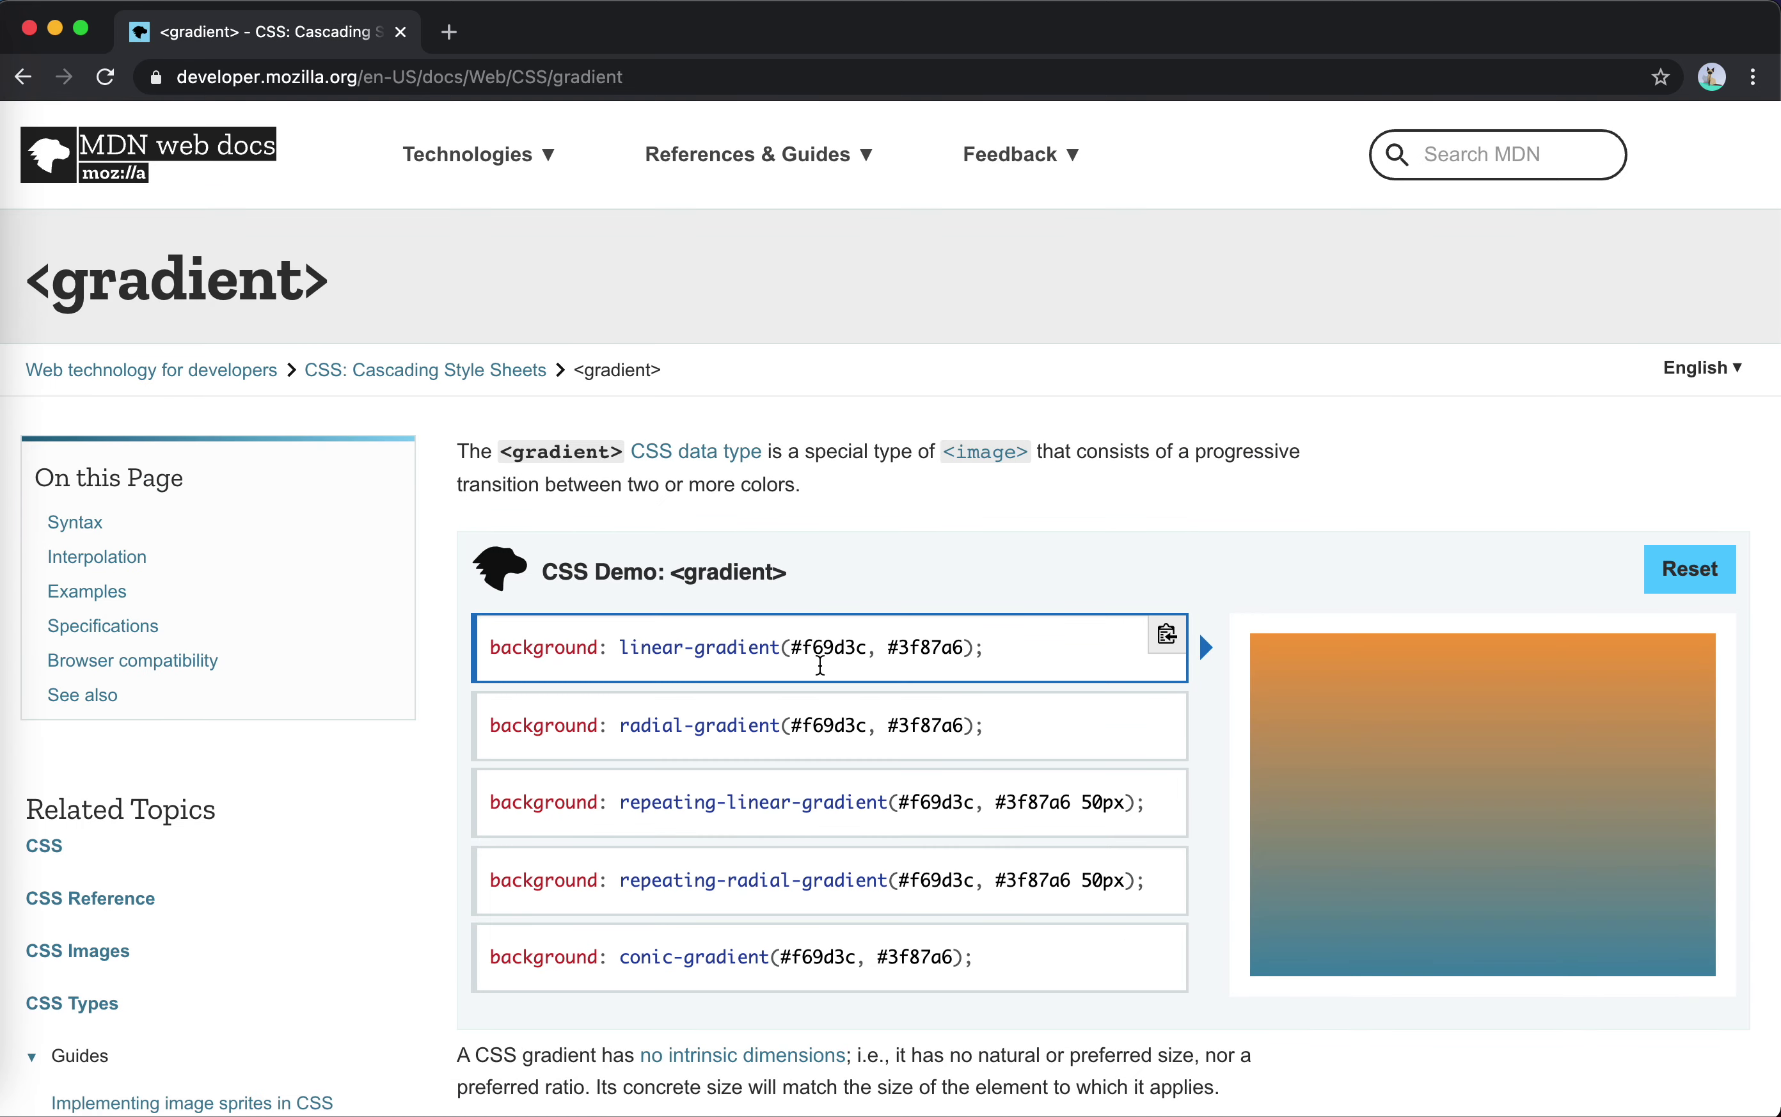
# - Preview the radial, repeating-linear, repeating-radial and conic gradient options in the <gradient> CSS demo
pyautogui.scroll(-1, 822, 665)
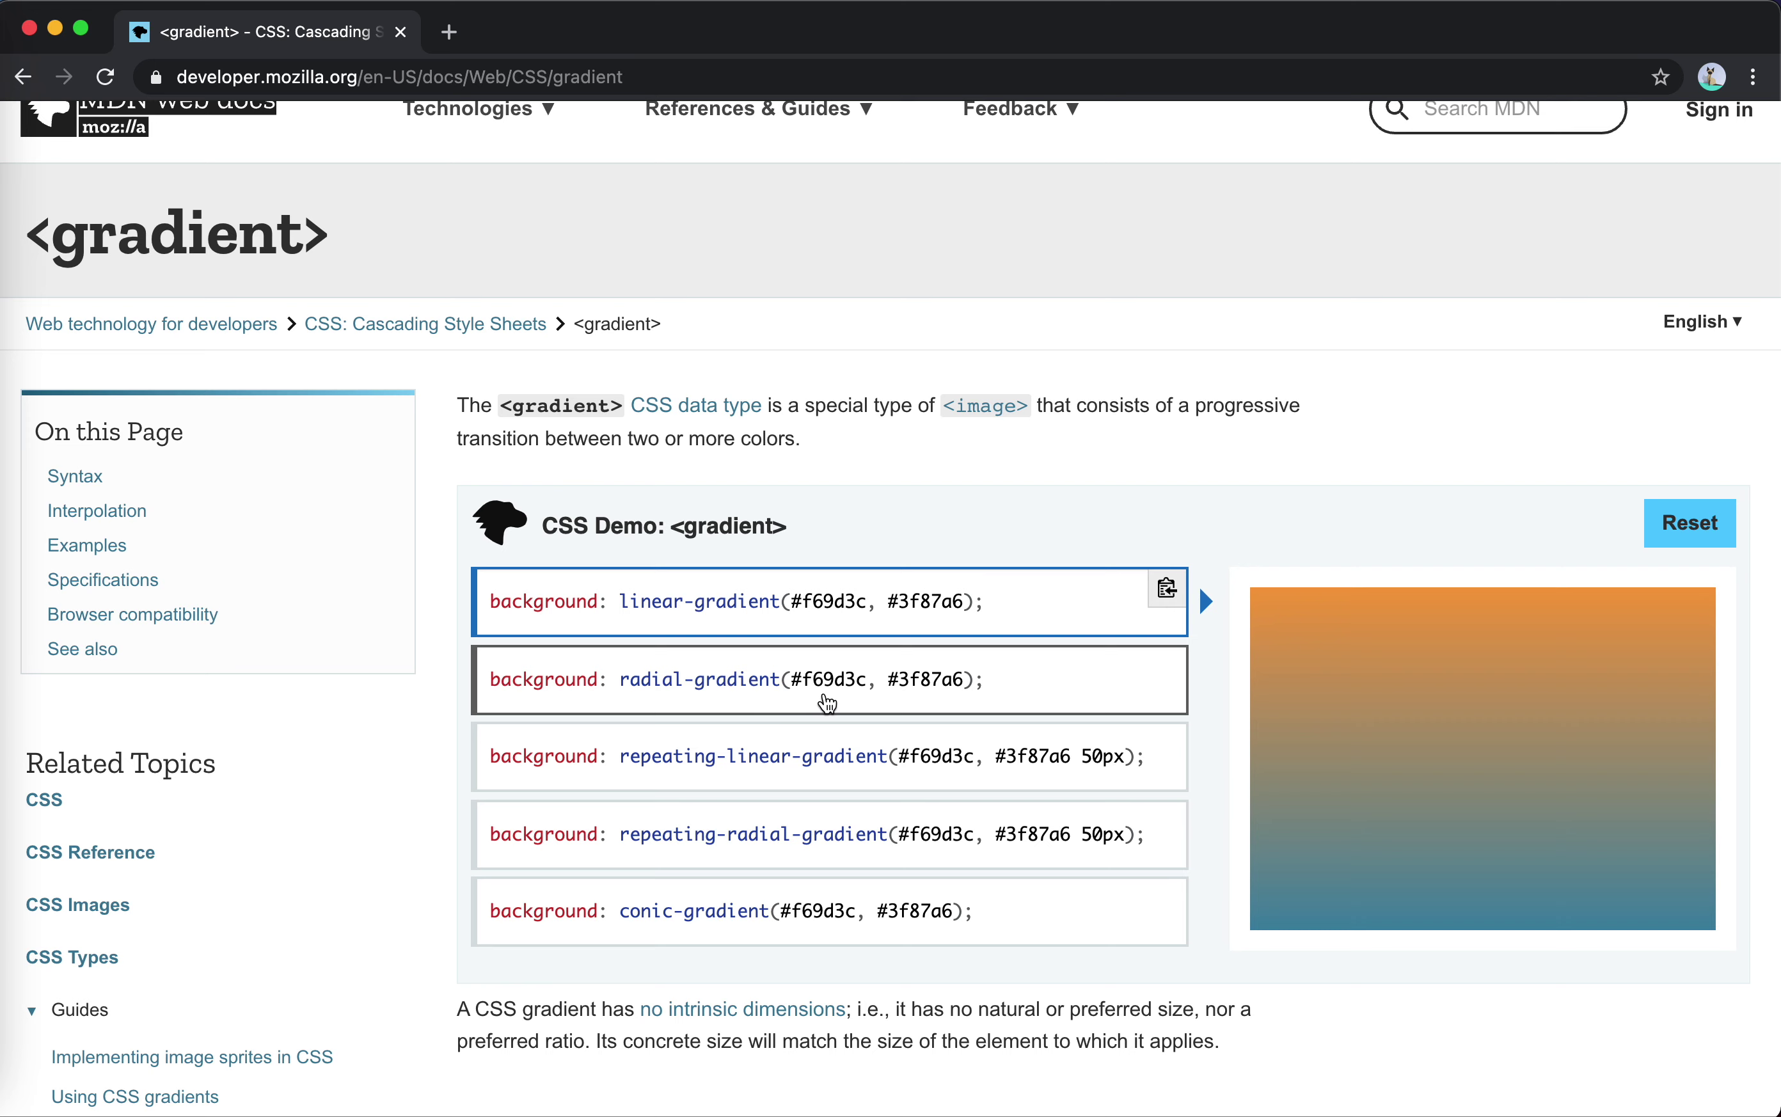
pyautogui.click(862, 700)
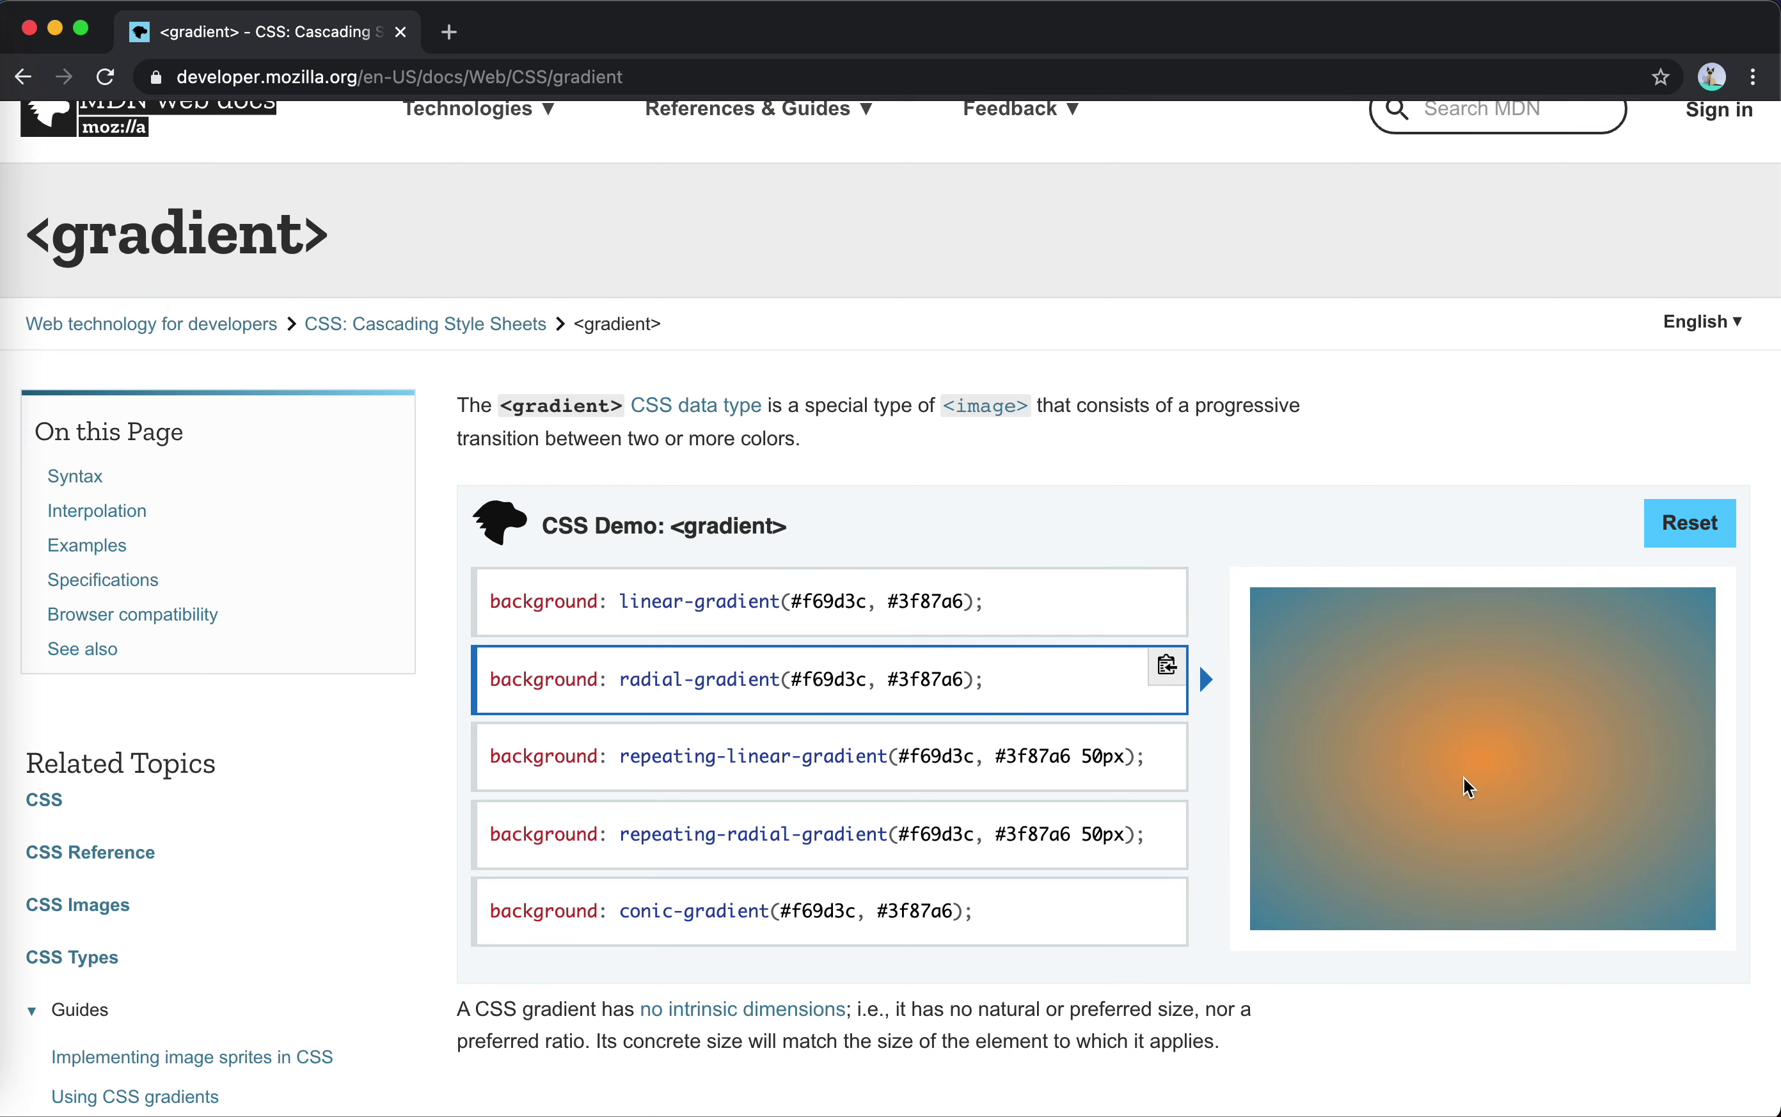
pyautogui.click(747, 788)
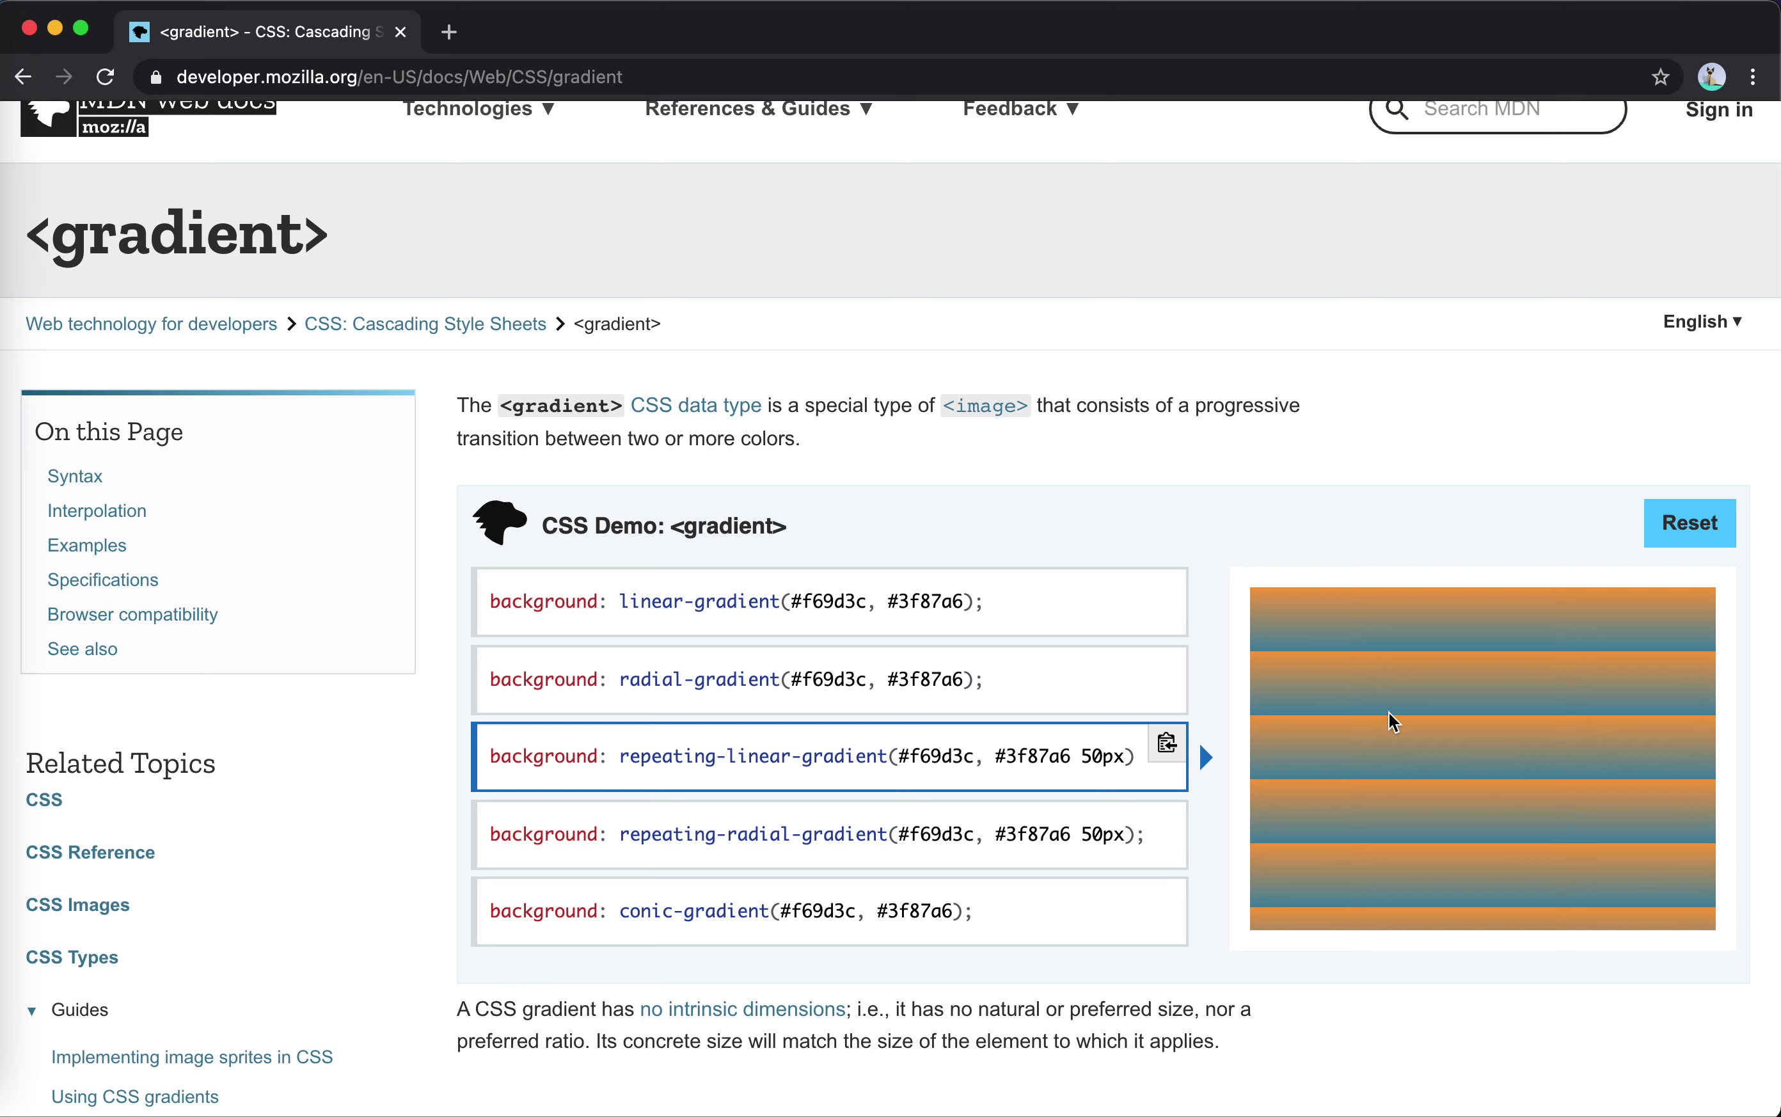
pyautogui.click(860, 835)
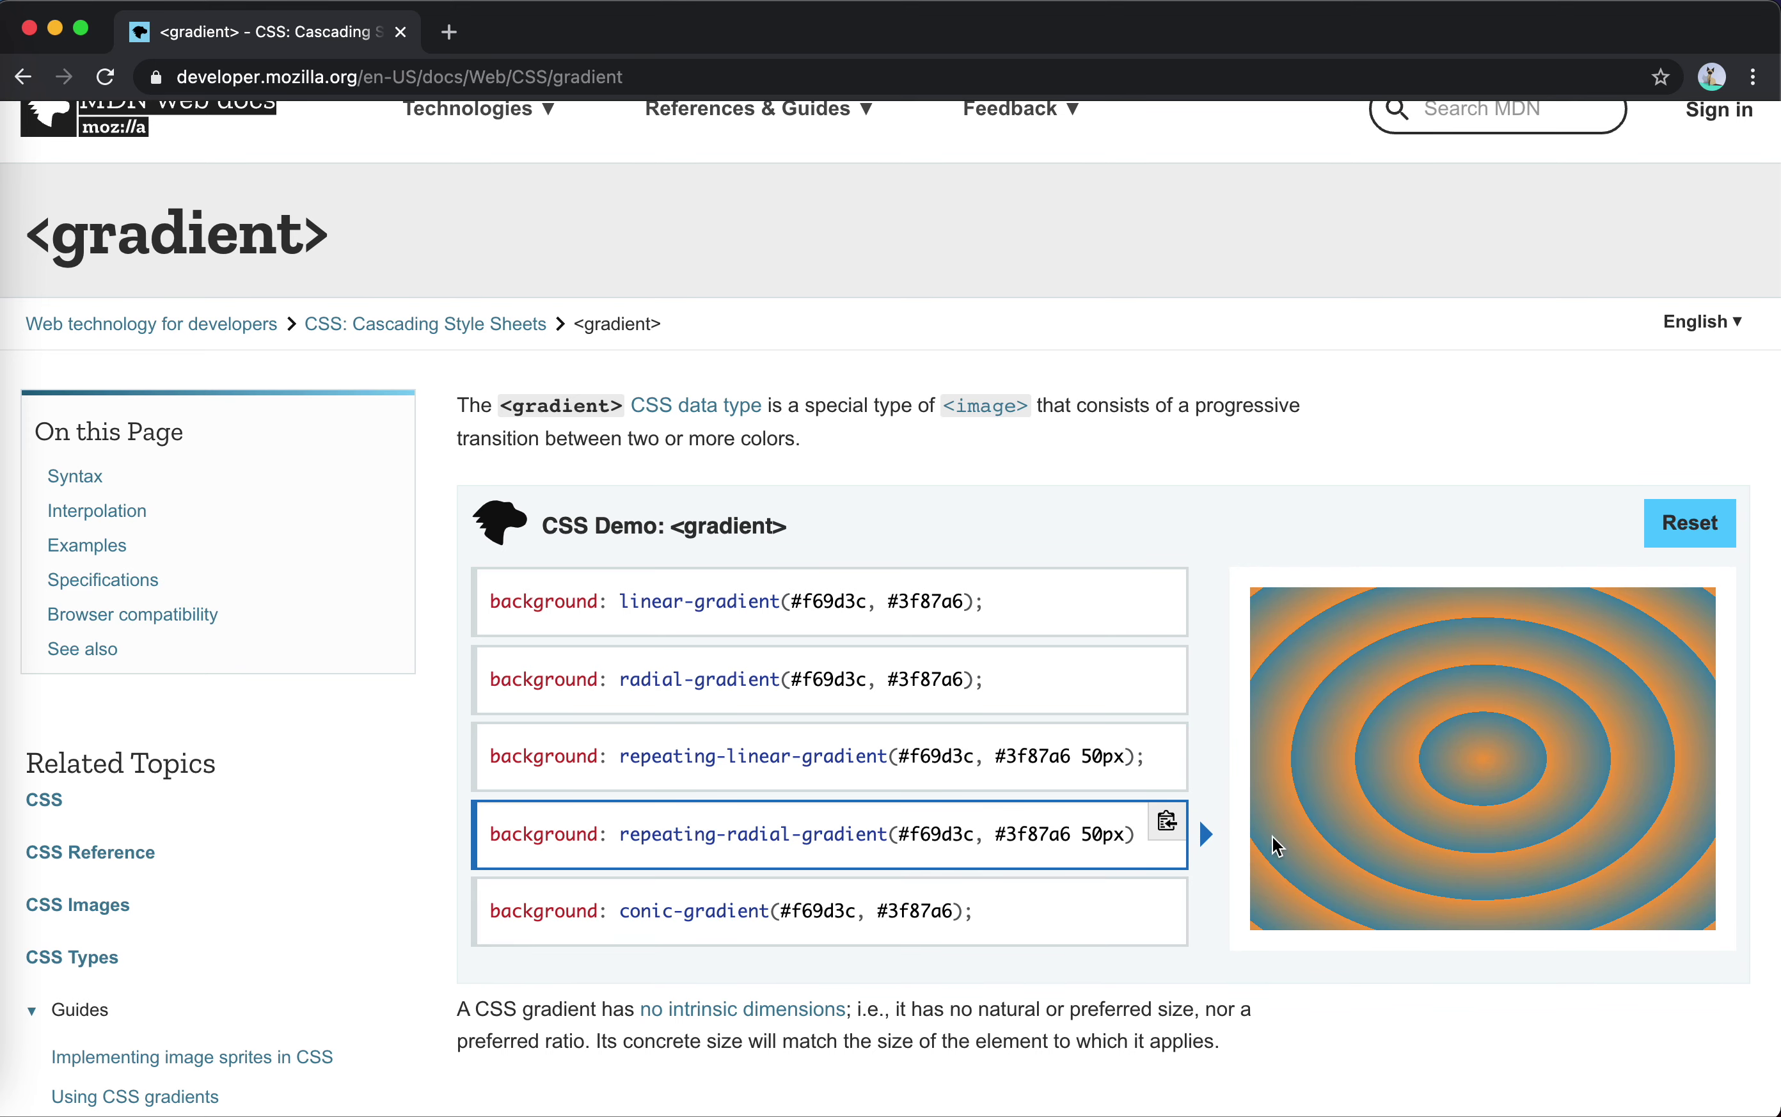
pyautogui.click(750, 913)
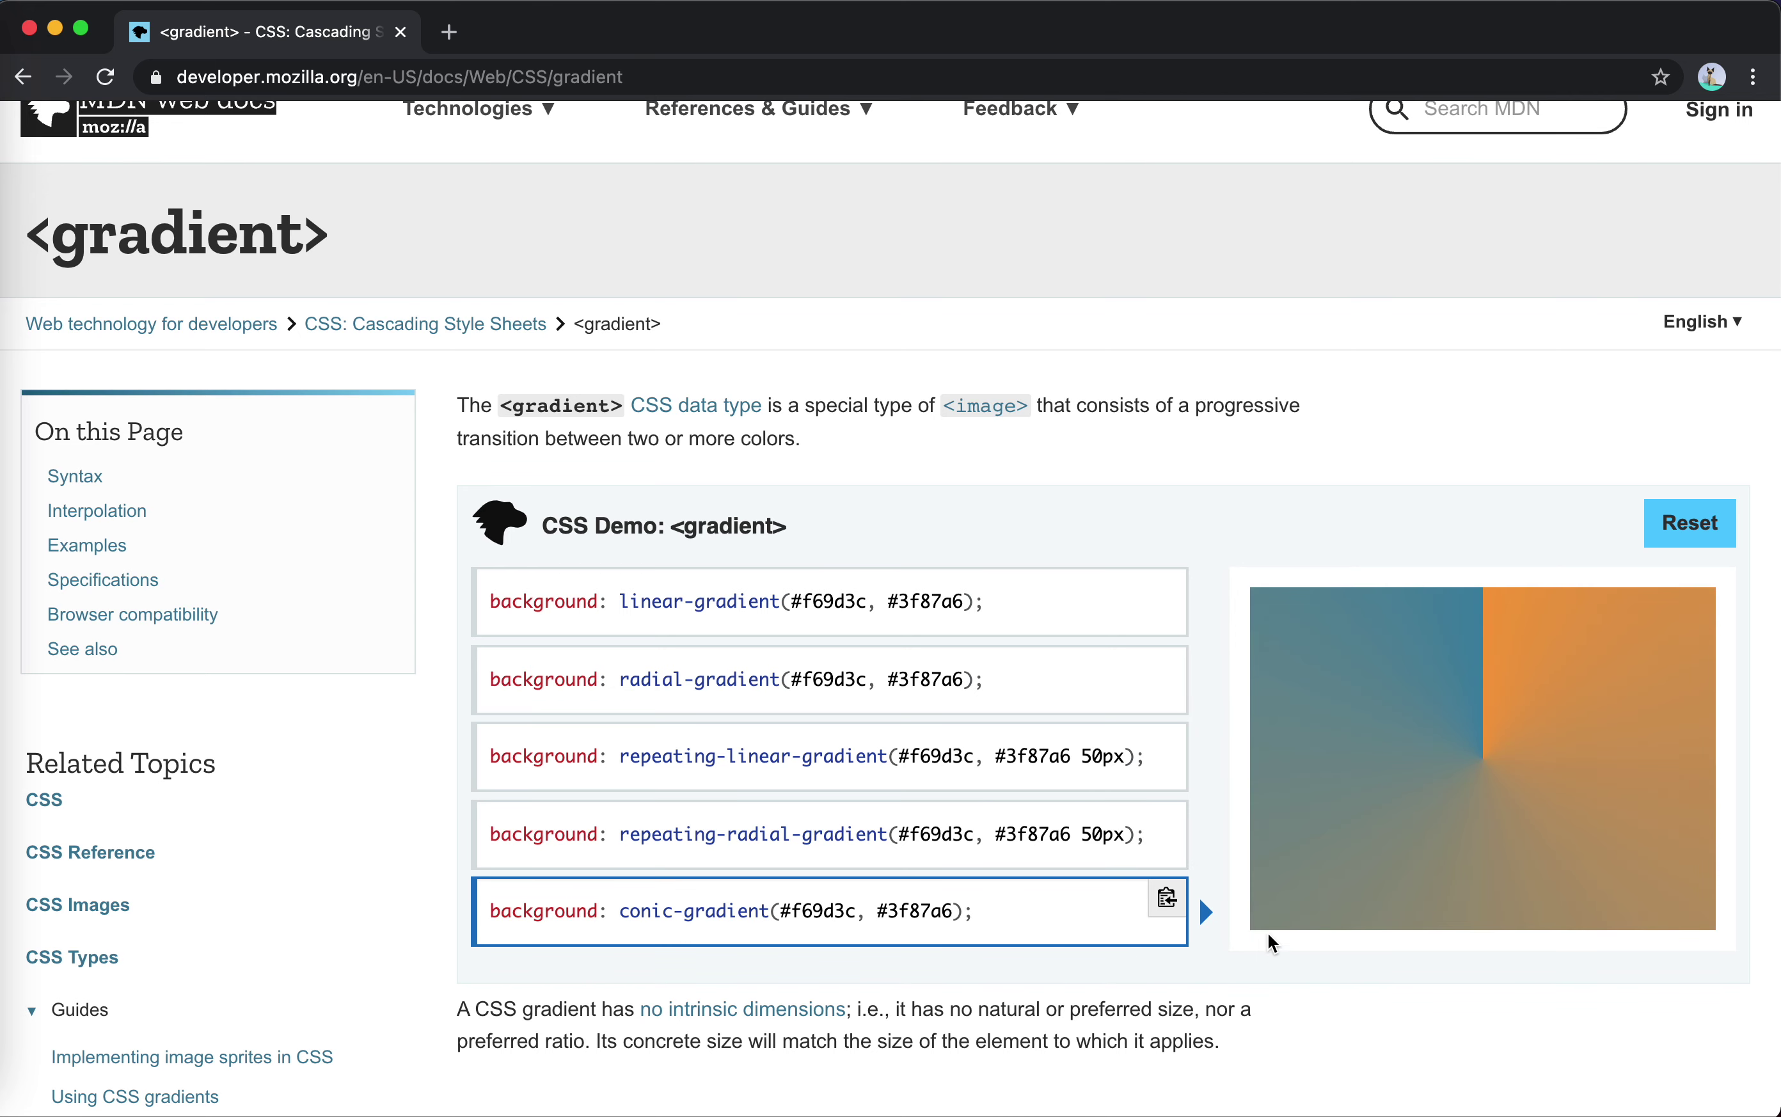
# - Read the <gradient> page's Syntax section on linear, radial, repeating and conic gradients, and its Interpolation section
pyautogui.scroll(-5, 1264, 937)
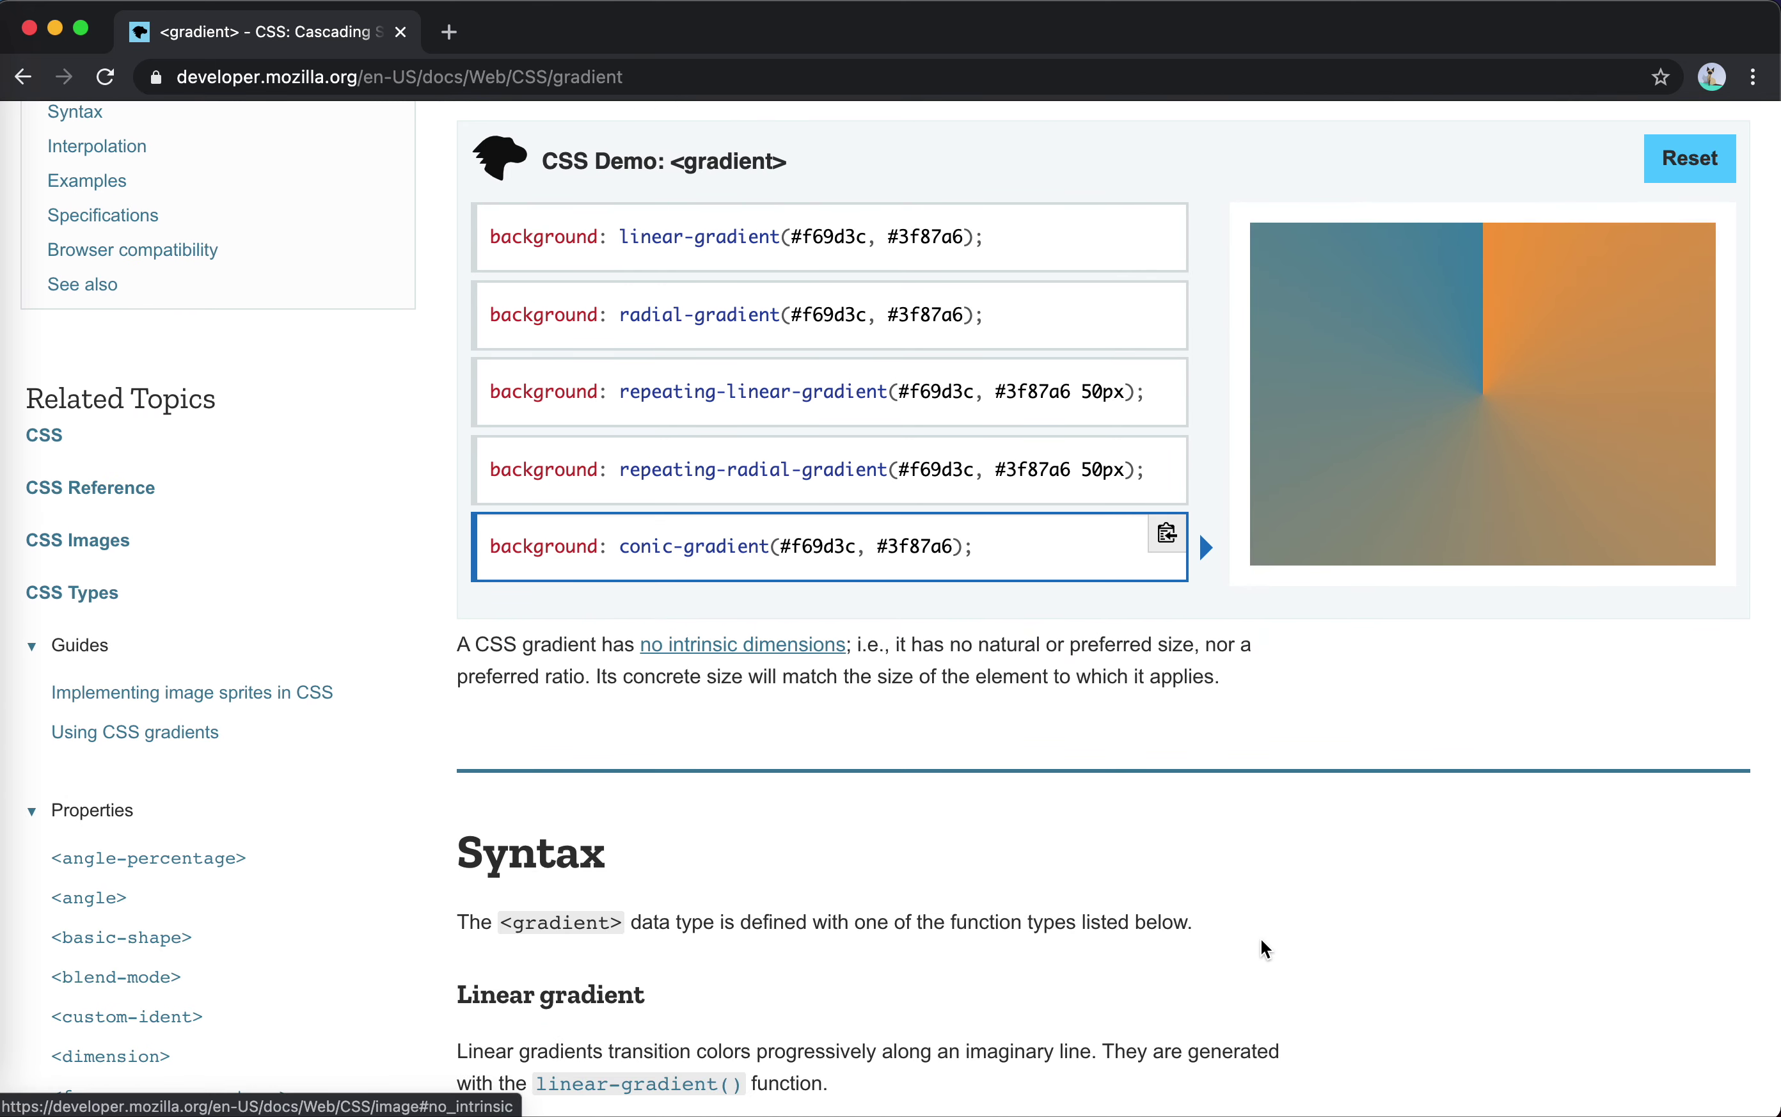
pyautogui.scroll(-9, 1260, 940)
pyautogui.scroll(-4, 1260, 940)
pyautogui.scroll(11, 1261, 940)
pyautogui.scroll(-8, 1260, 940)
pyautogui.scroll(-5, 1260, 940)
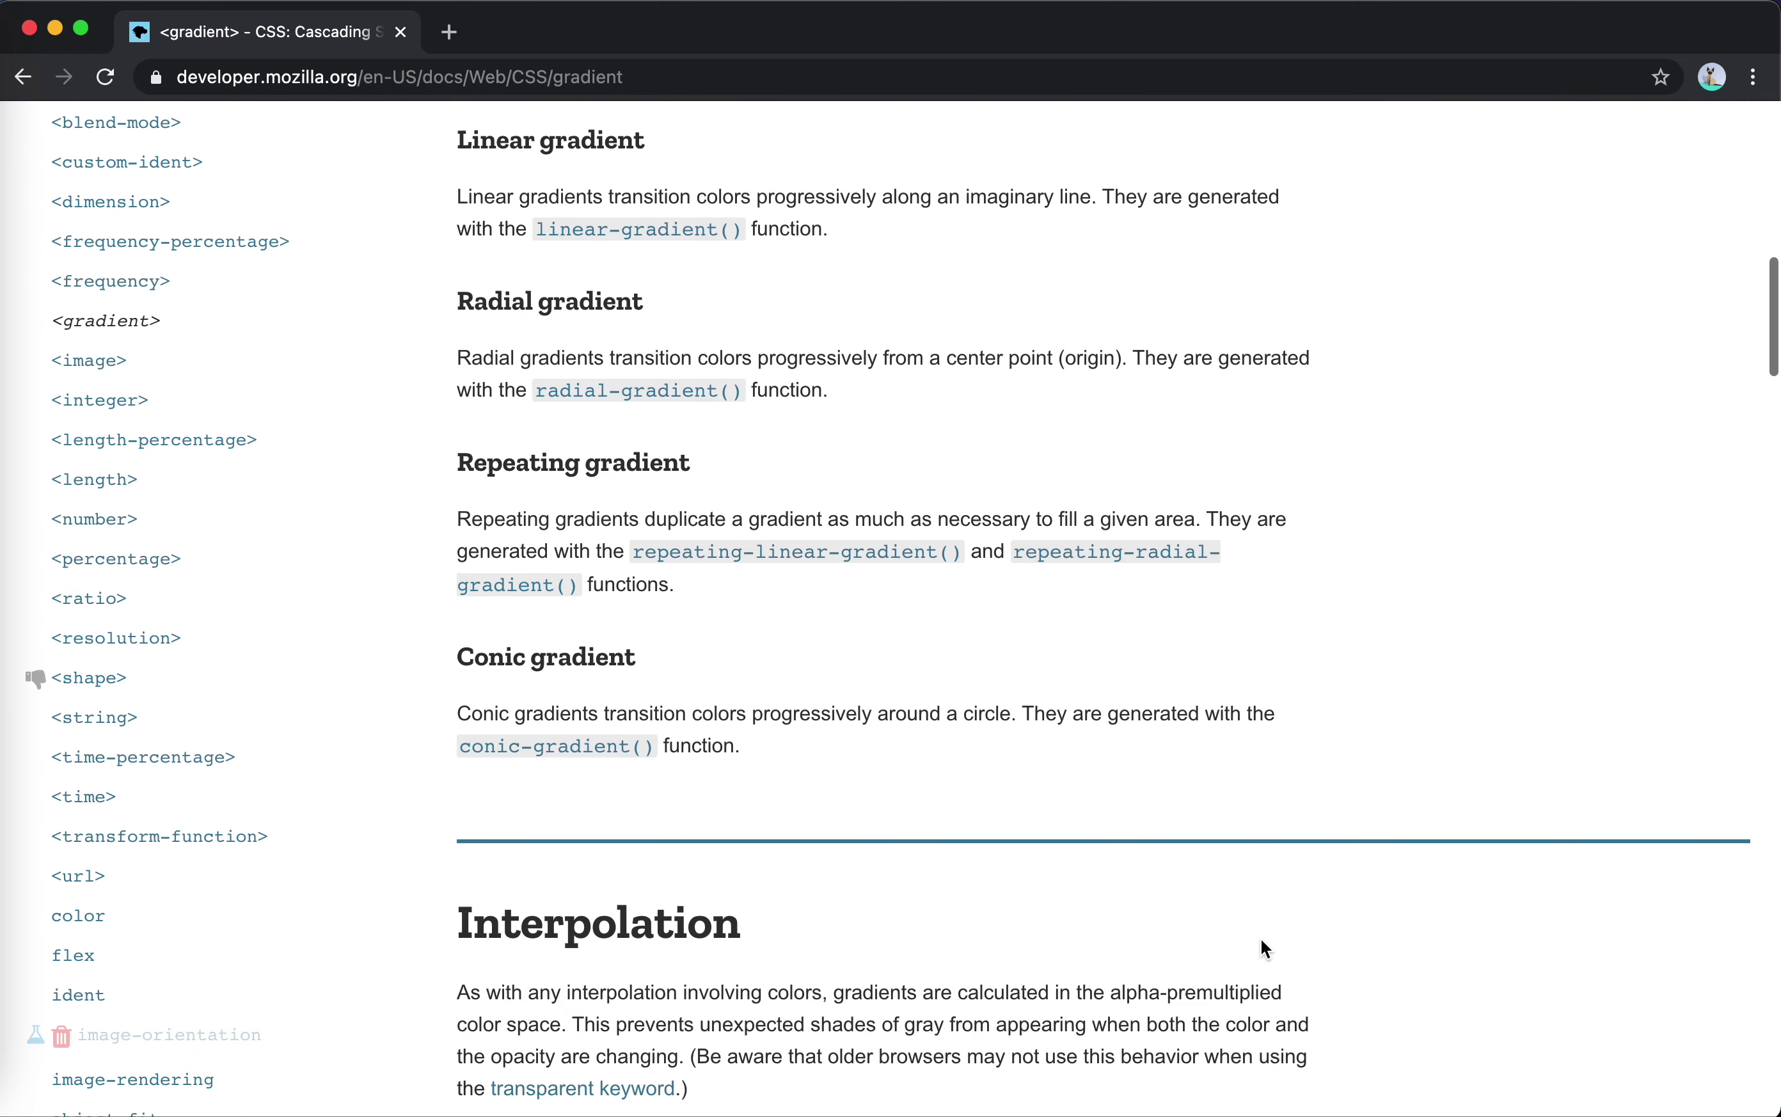
pyautogui.scroll(-2, 1260, 940)
pyautogui.scroll(20, 1260, 939)
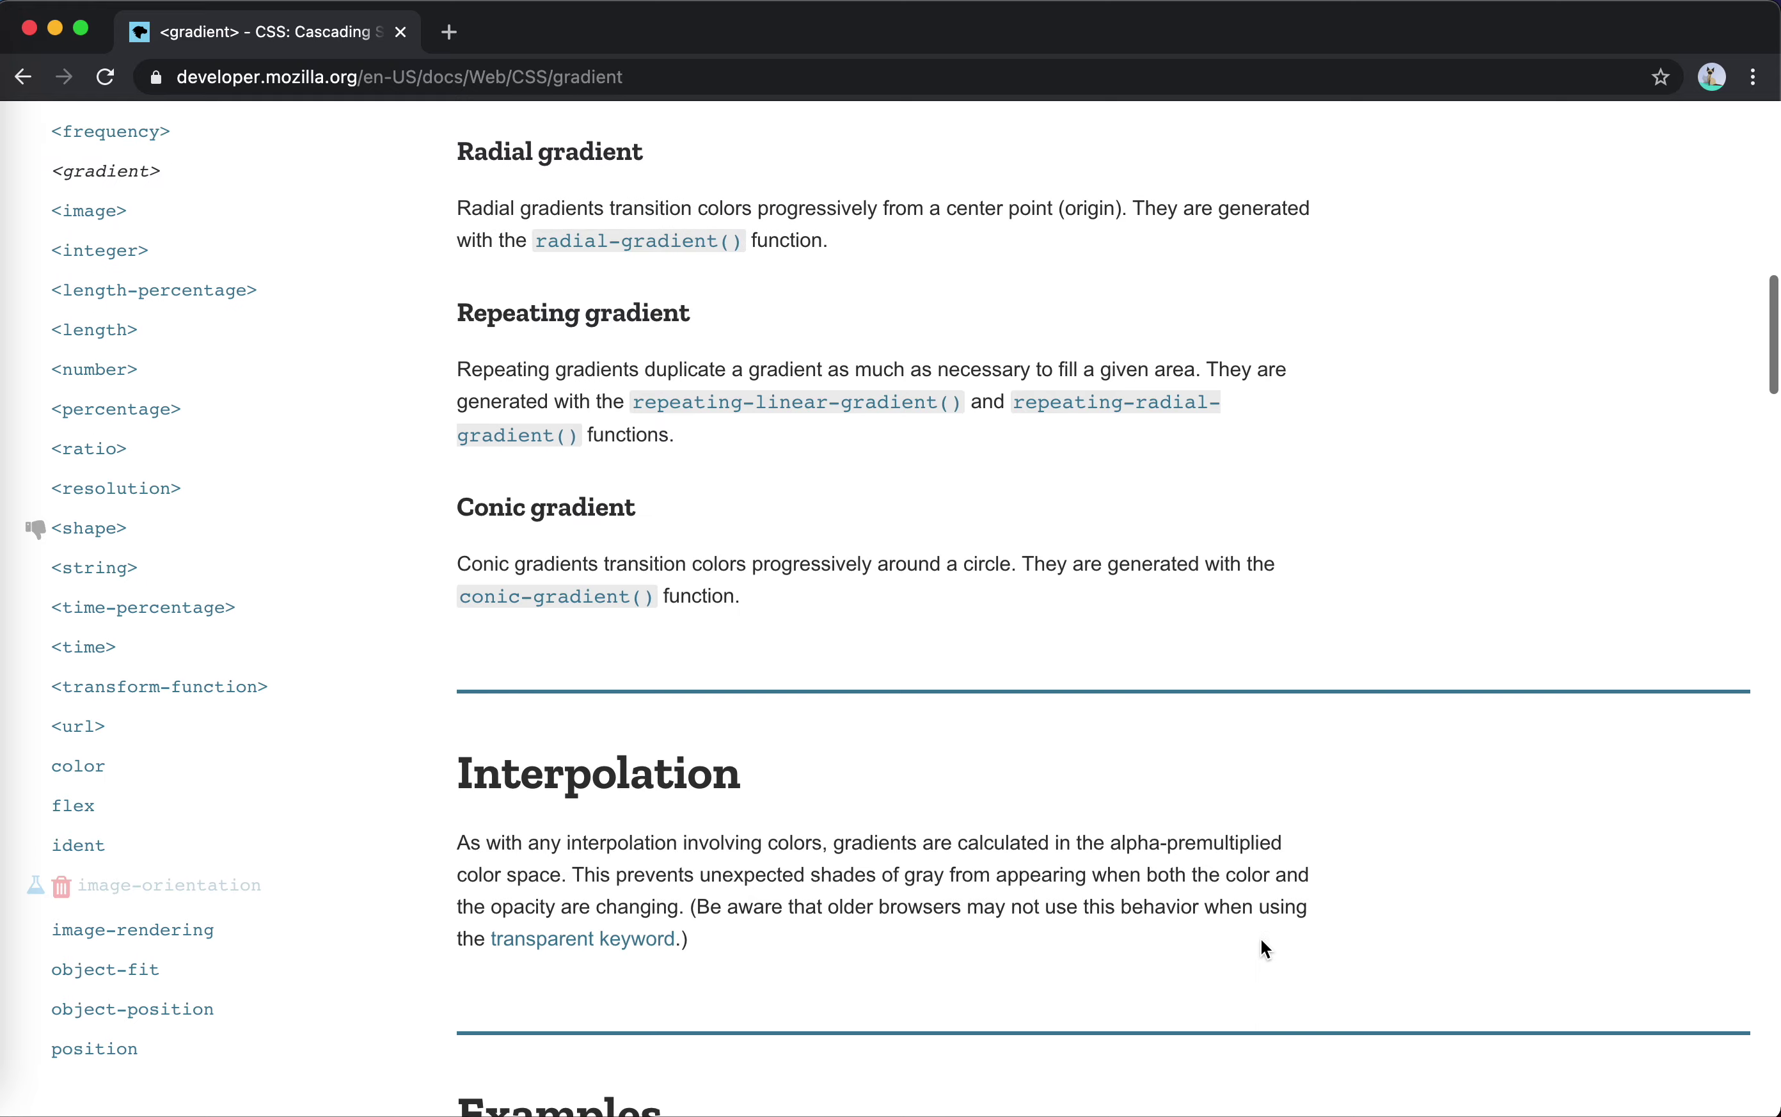
# - Examine the code and rendered results of the linear, radial, repeating and conic gradient examples
pyautogui.scroll(-20, 1260, 940)
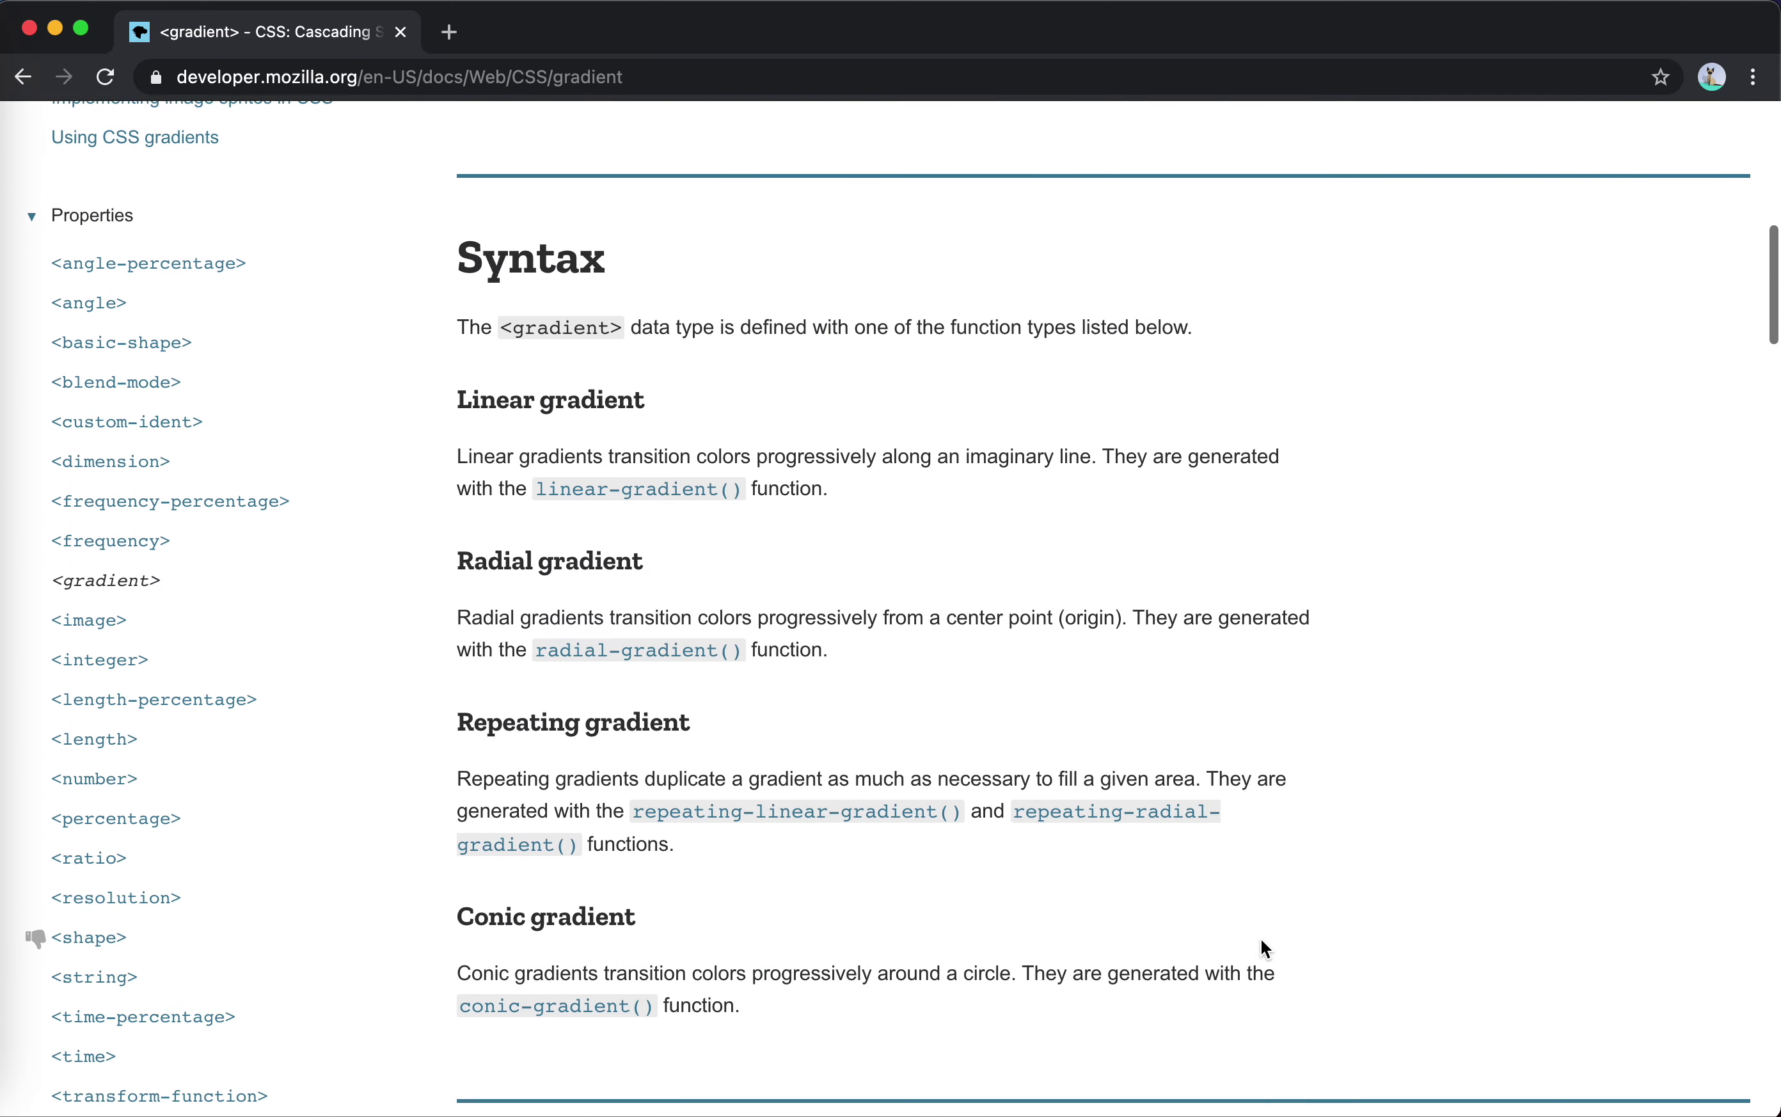
pyautogui.scroll(-2, 1261, 940)
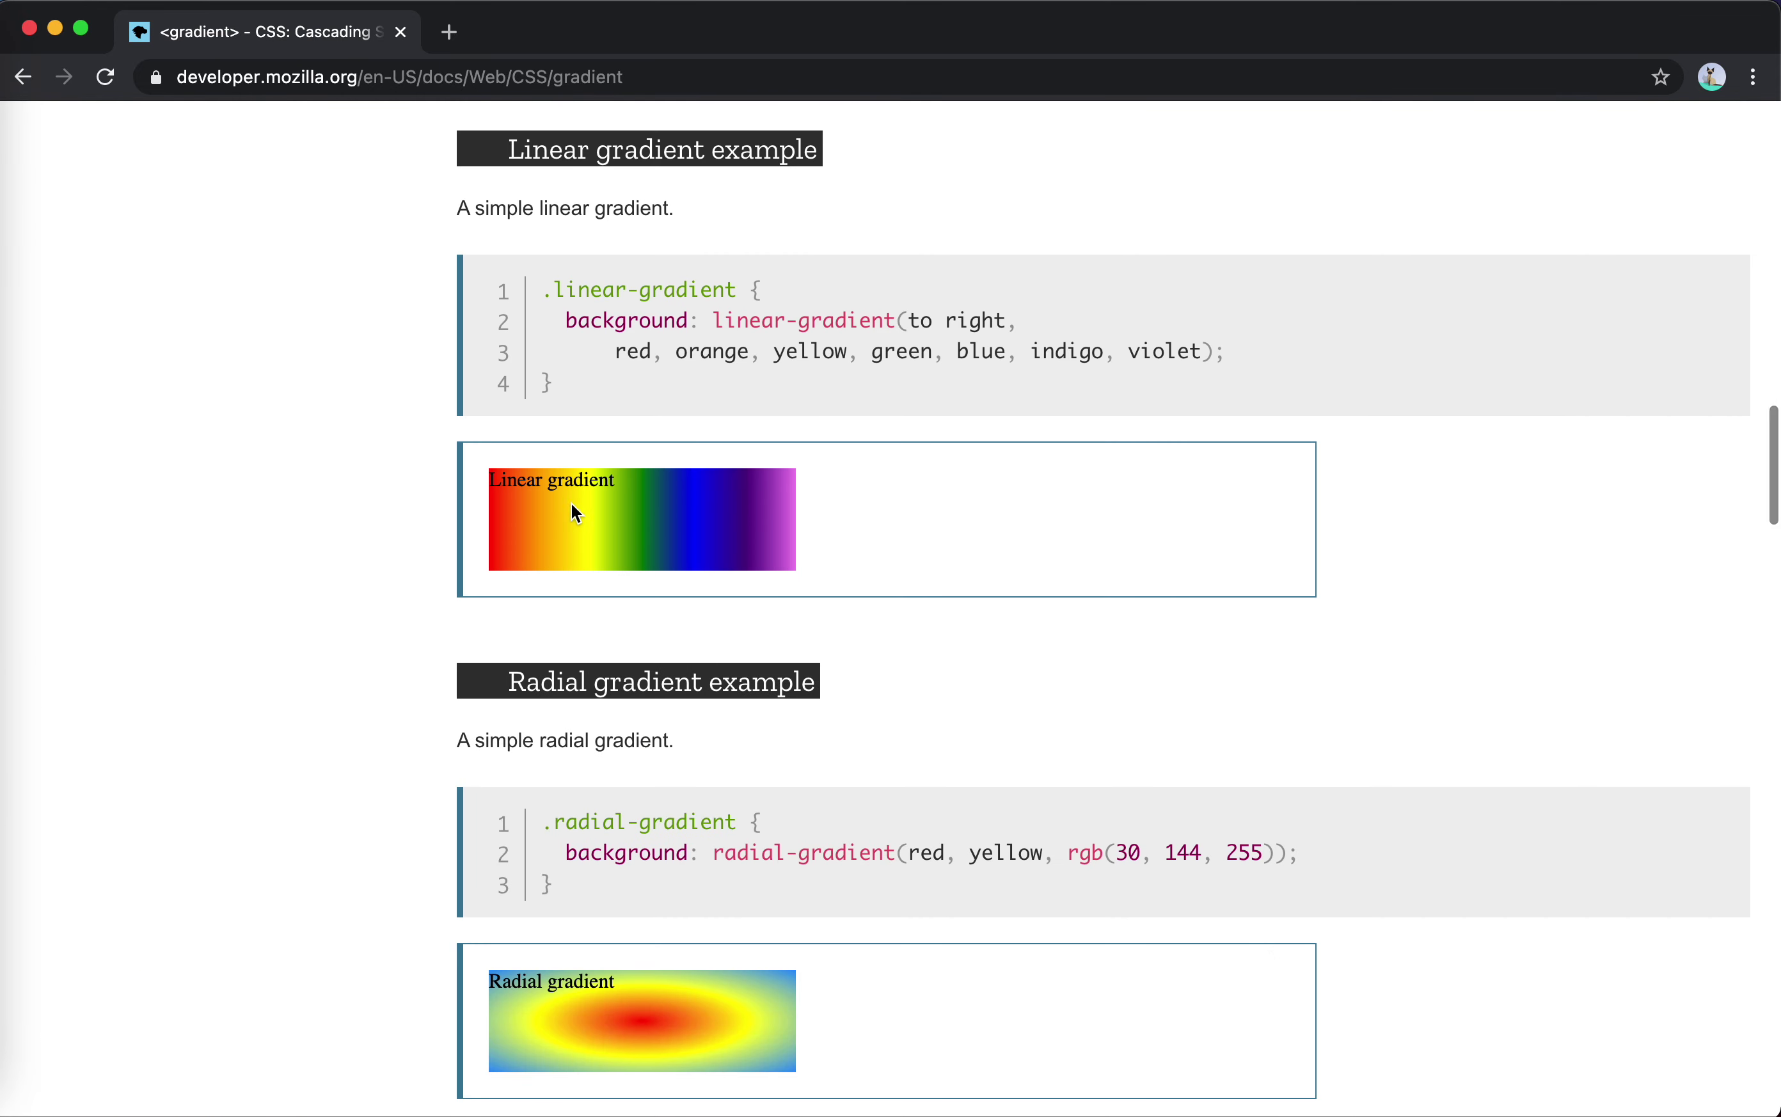
pyautogui.scroll(-7, 662, 702)
pyautogui.scroll(-8, 705, 581)
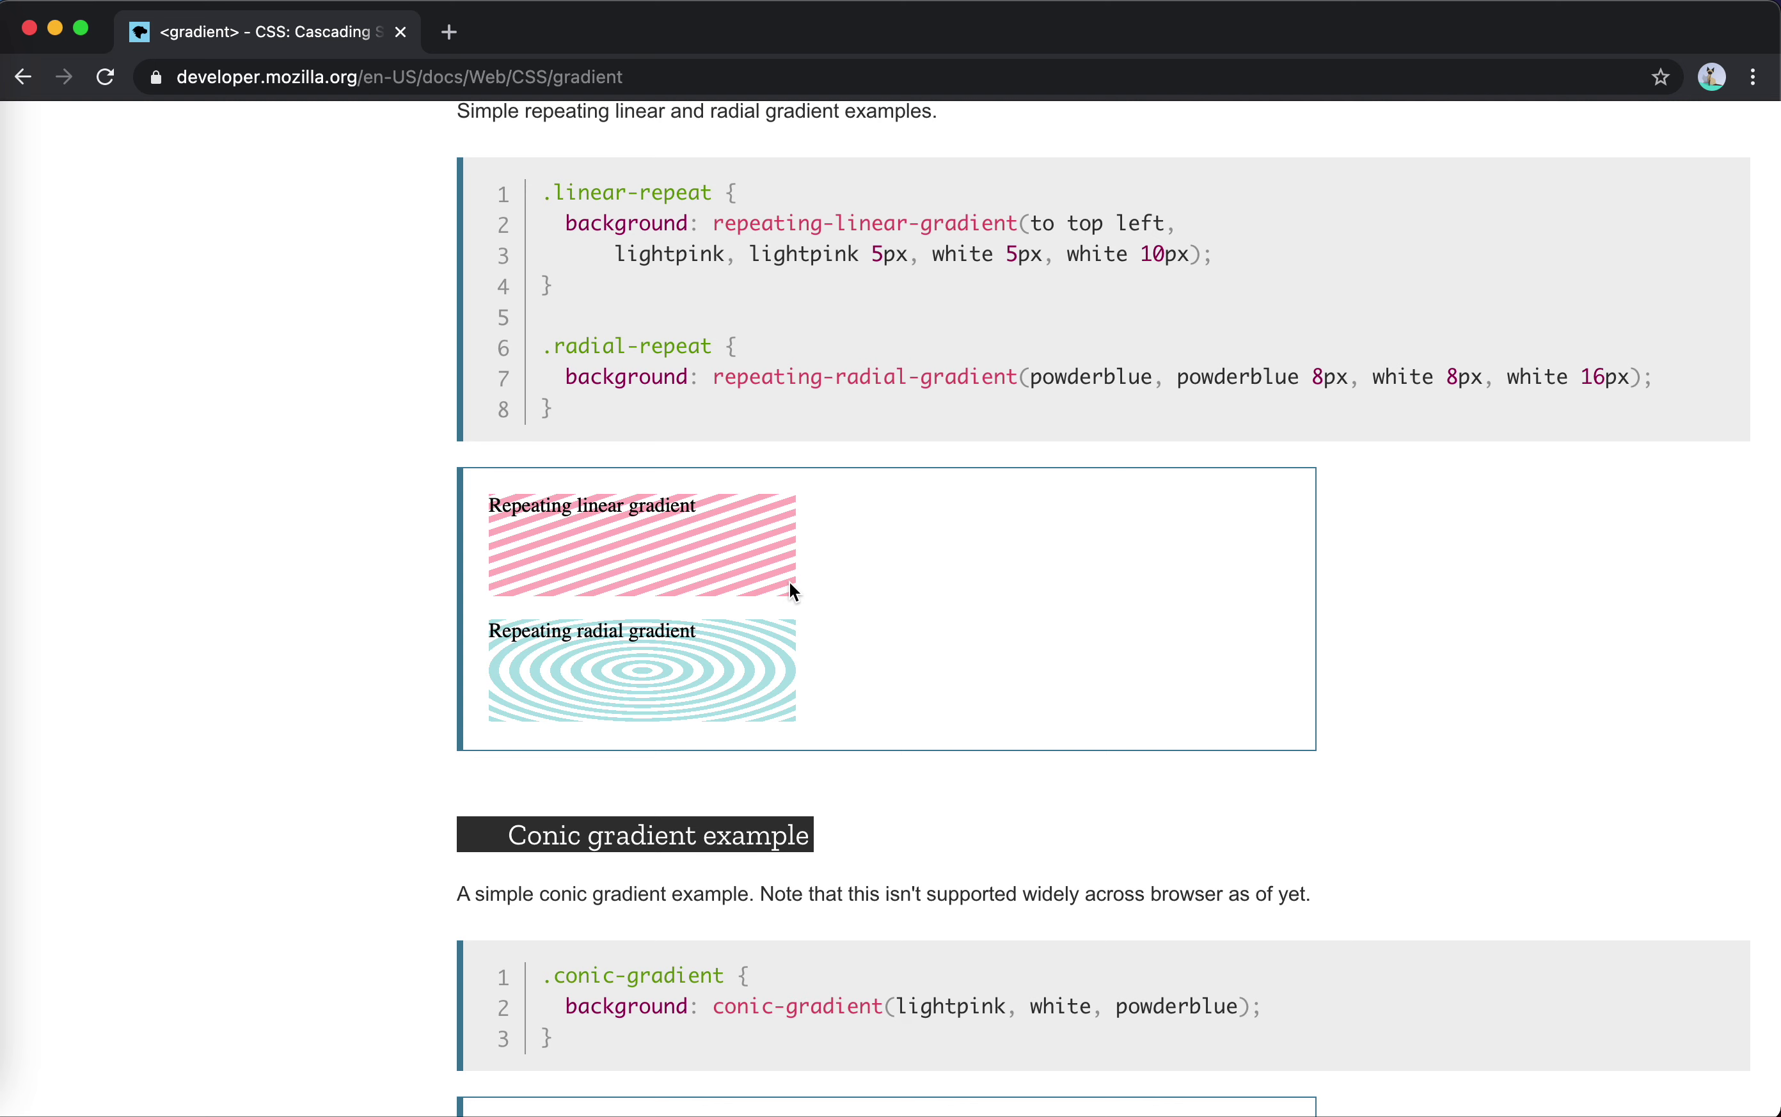
pyautogui.scroll(-5, 794, 591)
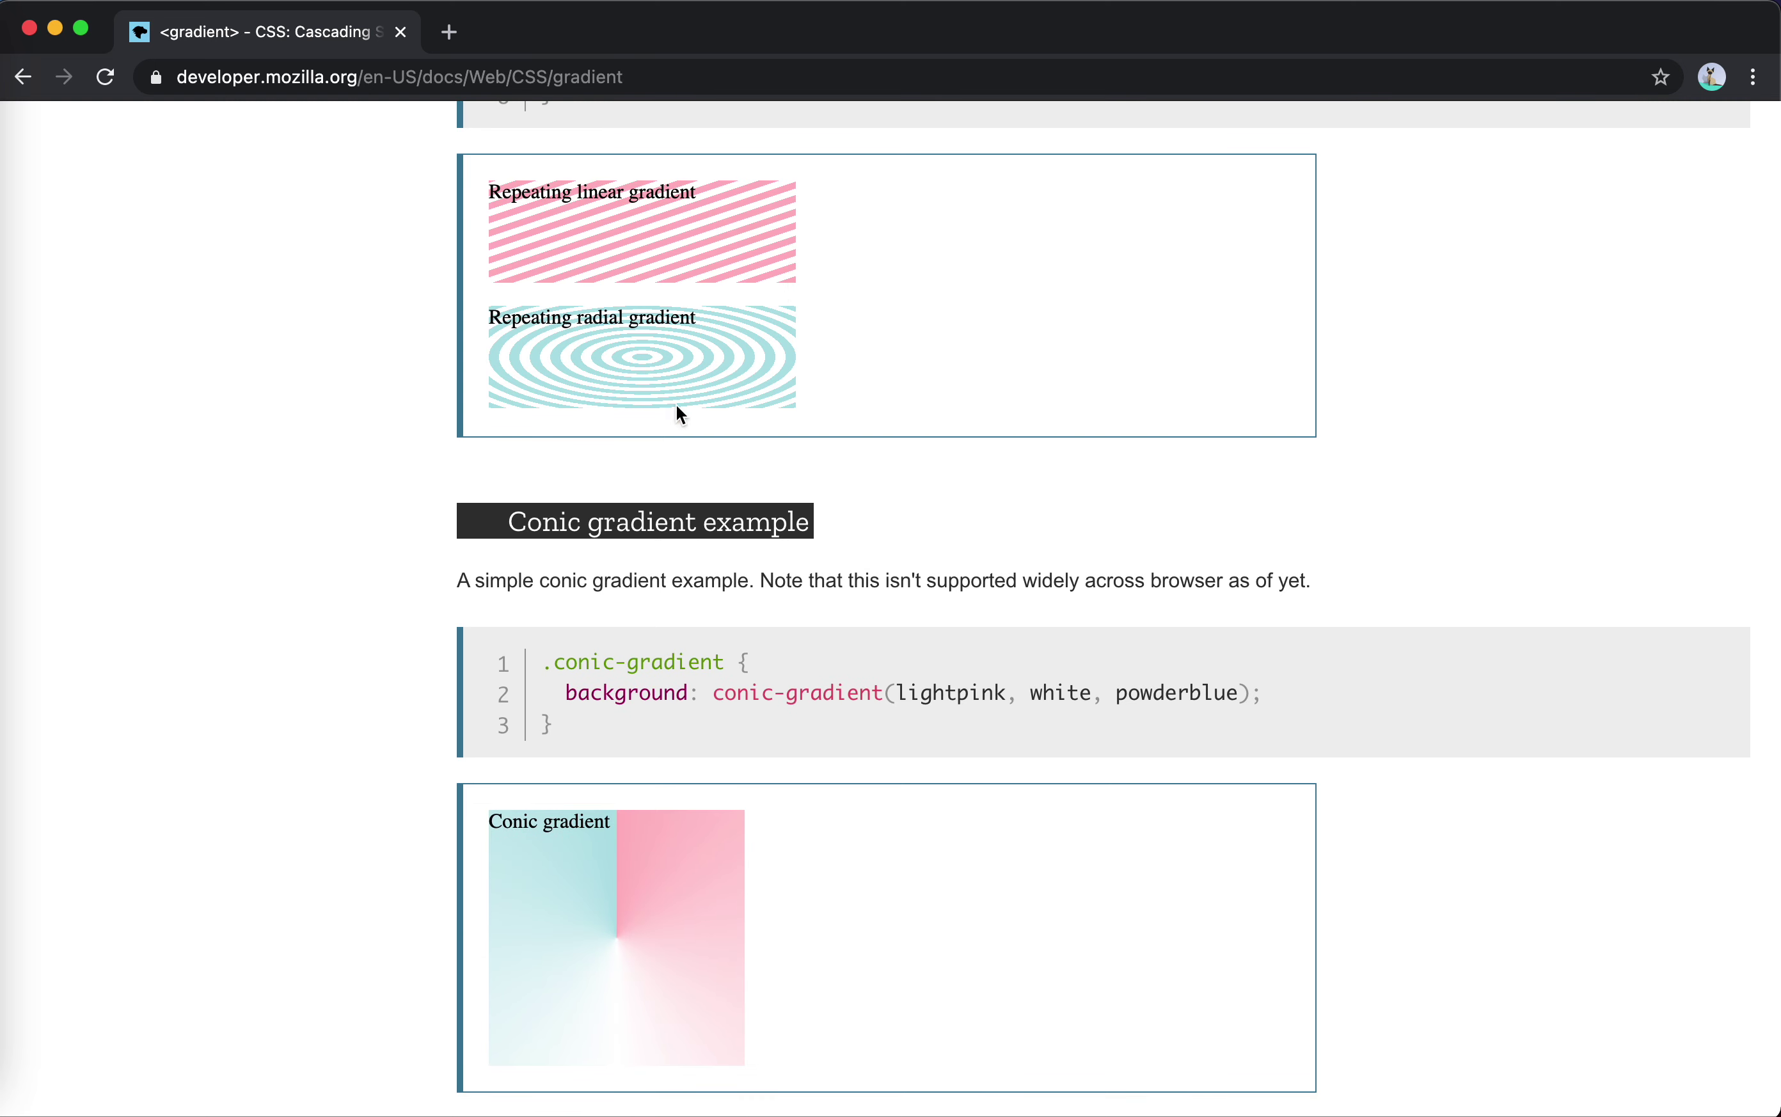
pyautogui.scroll(2, 854, 392)
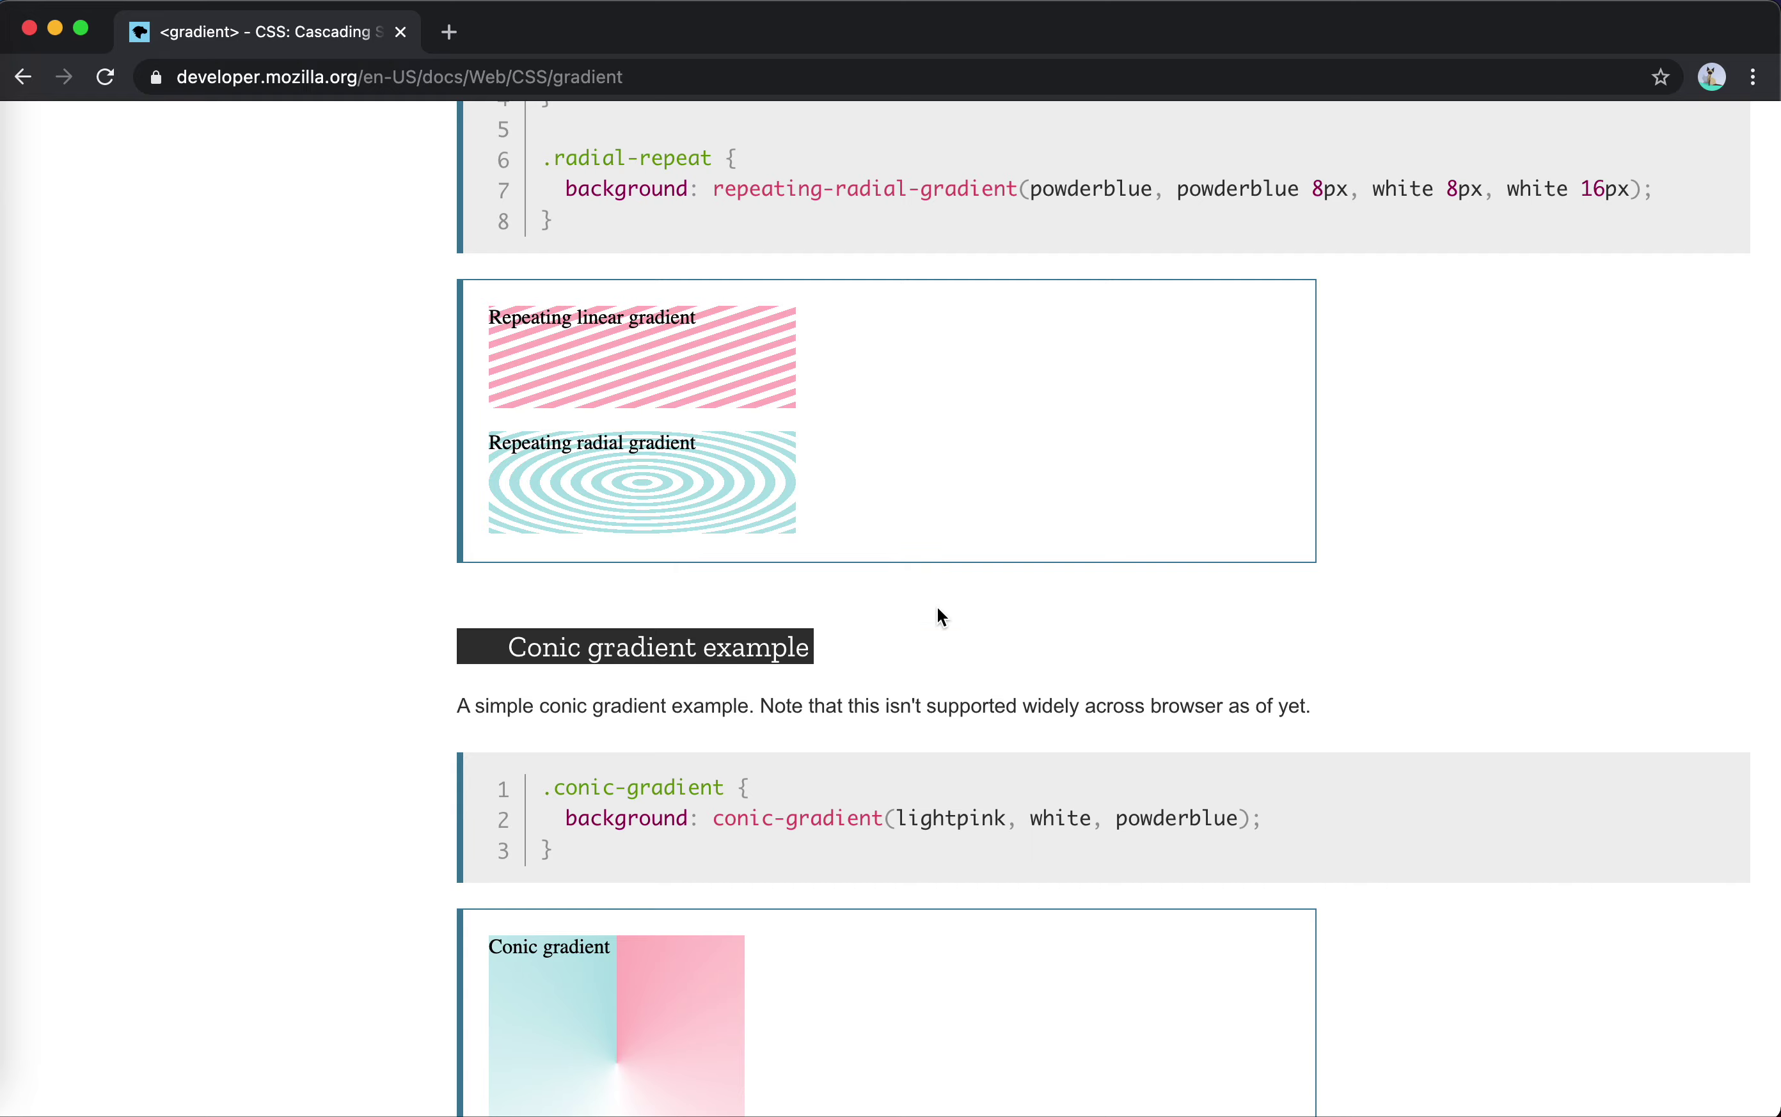
pyautogui.scroll(-8, 940, 622)
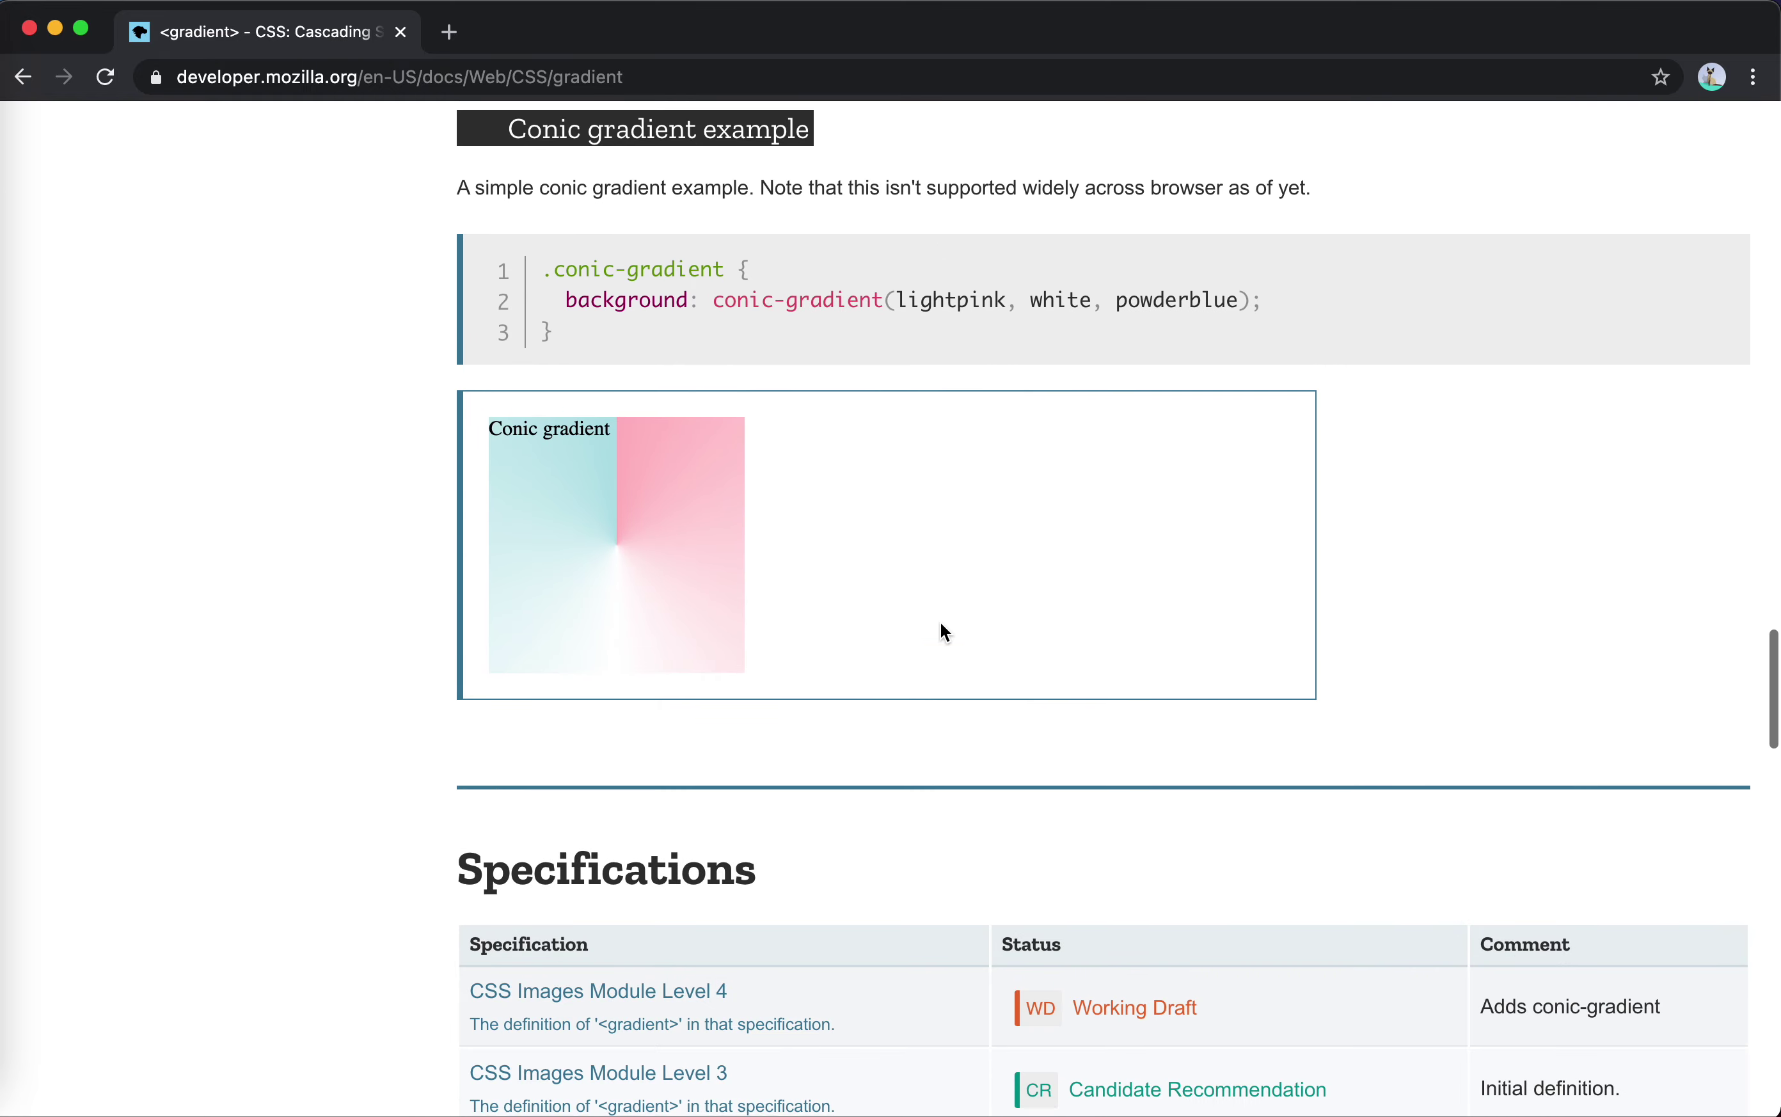
# - Leave the <gradient> page and return to the <image> data type page
pyautogui.scroll(20, 940, 622)
pyautogui.scroll(15, 941, 622)
pyautogui.press('super+bracketleft')
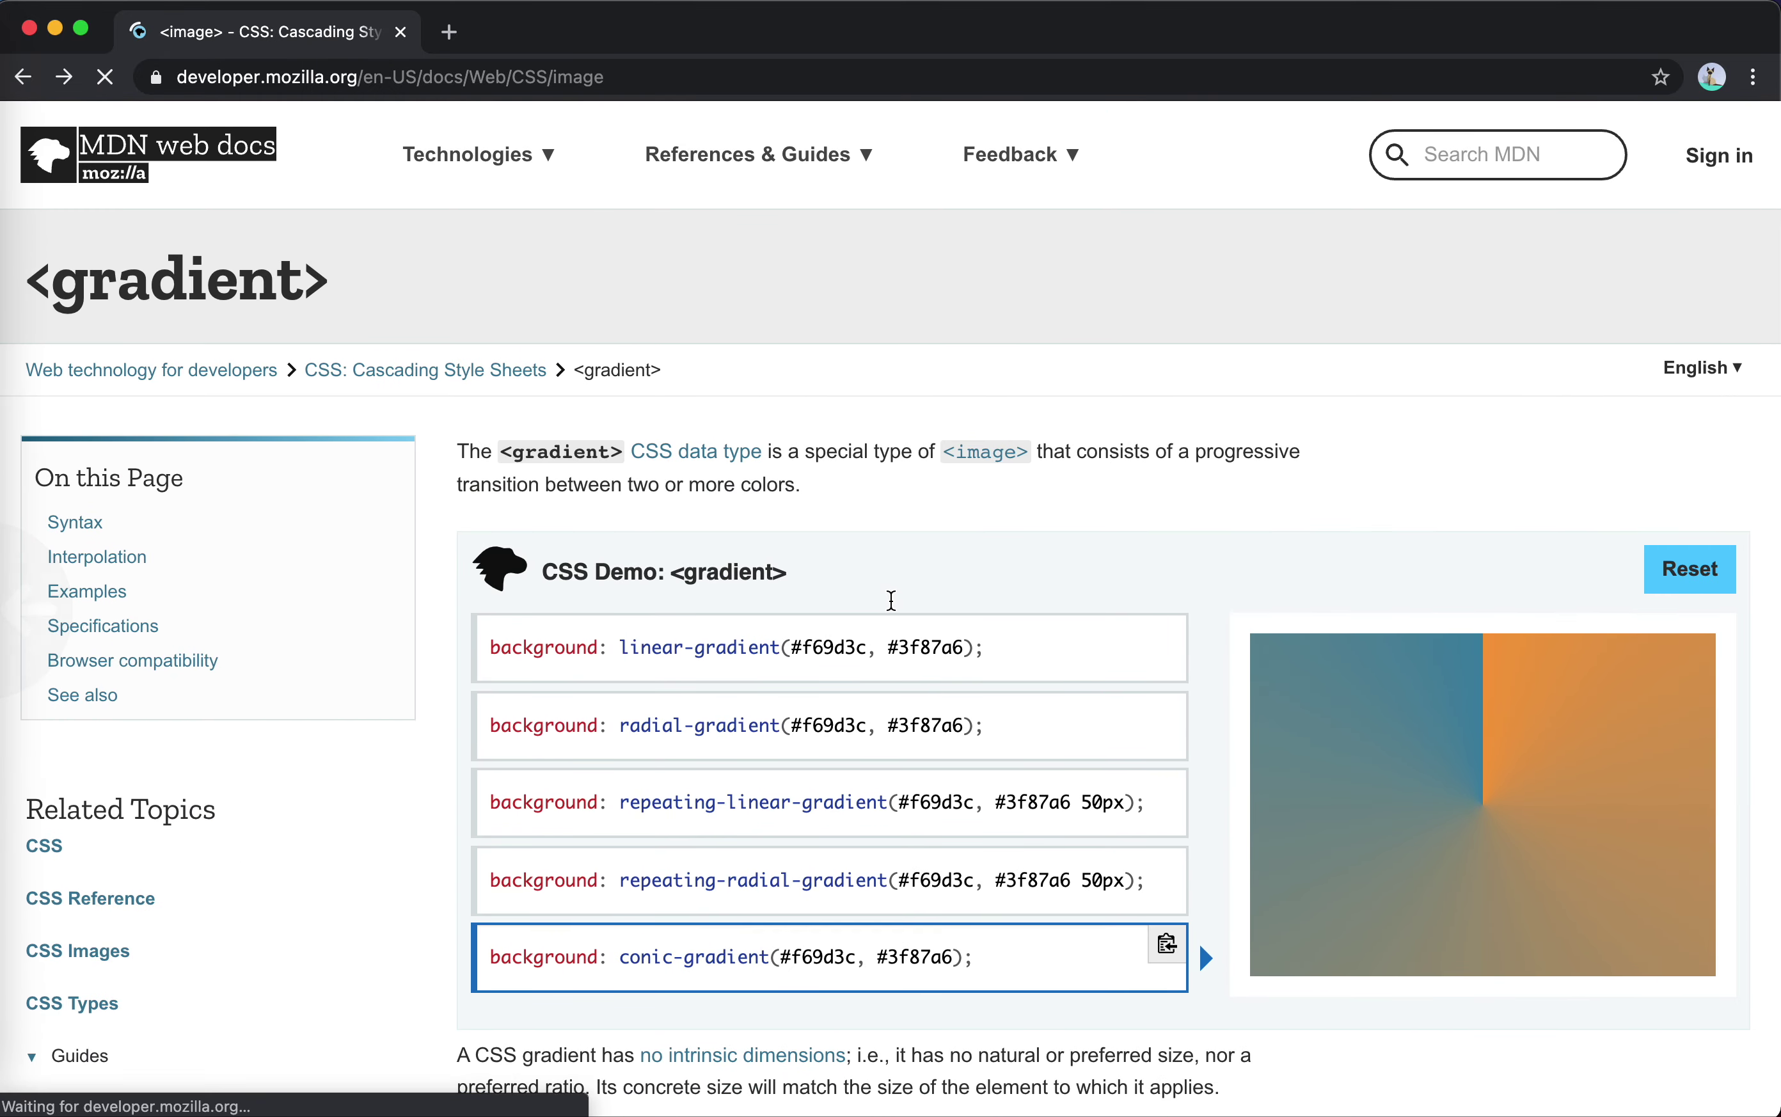
# - Return to the background-image page and review its Syntax section, multiple-image code example, accepted values and CSS demo
pyautogui.hscroll(-5, 967, 711)
pyautogui.scroll(3, 799, 752)
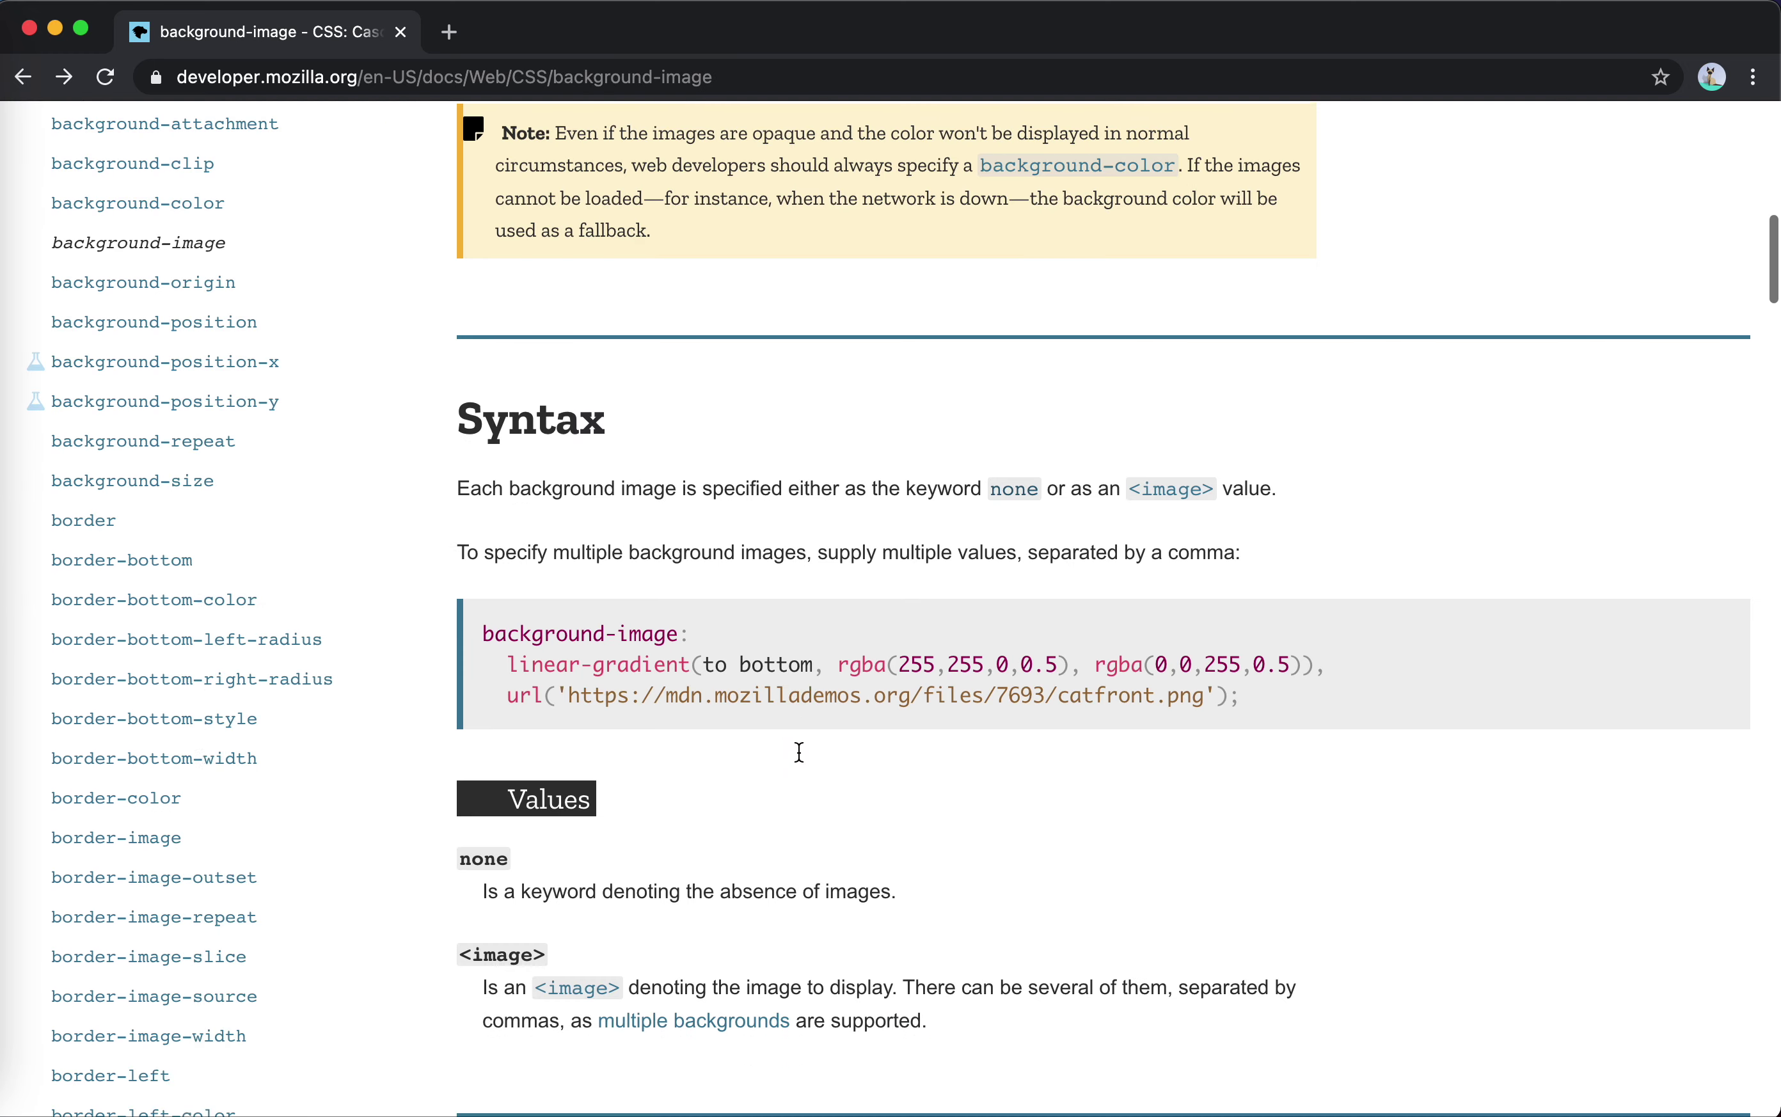
pyautogui.scroll(2, 800, 753)
pyautogui.scroll(-1, 544, 966)
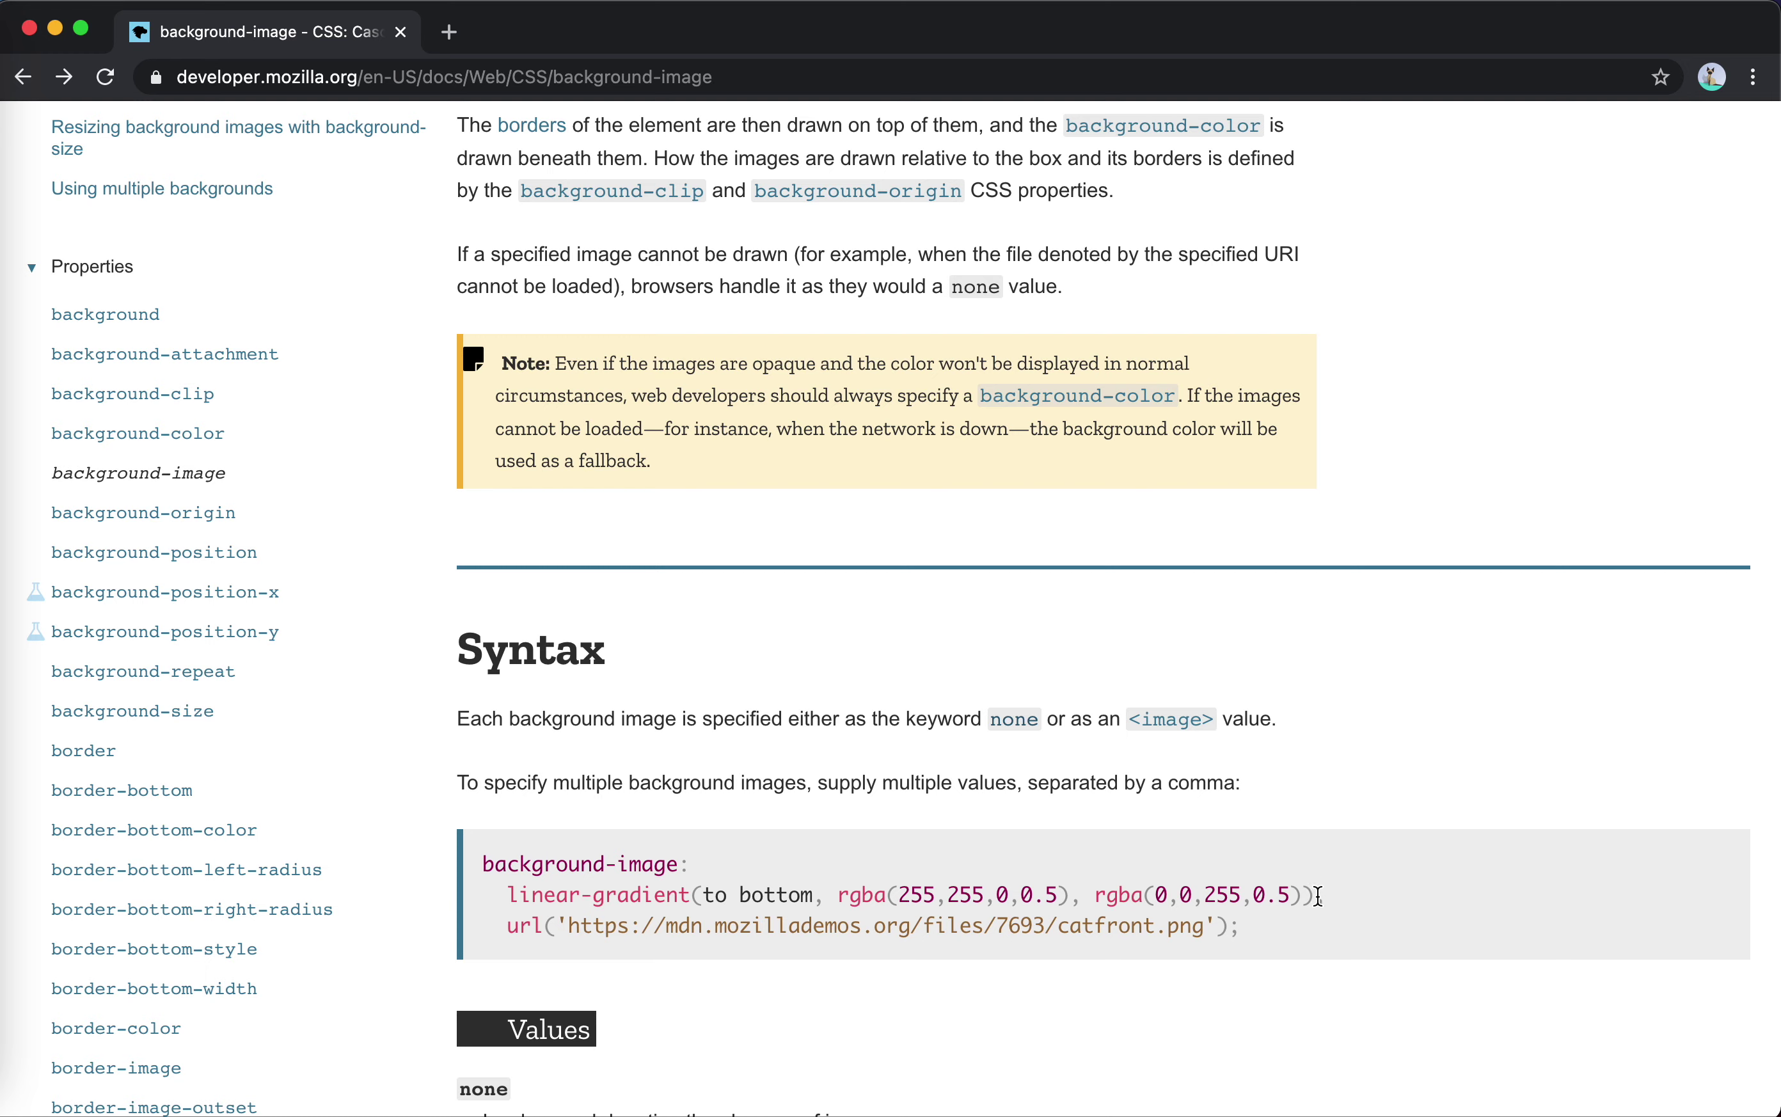
pyautogui.moveTo(1319, 897); pyautogui.dragTo(1334, 911)
pyautogui.click(1334, 912)
pyautogui.scroll(-14, 1316, 902)
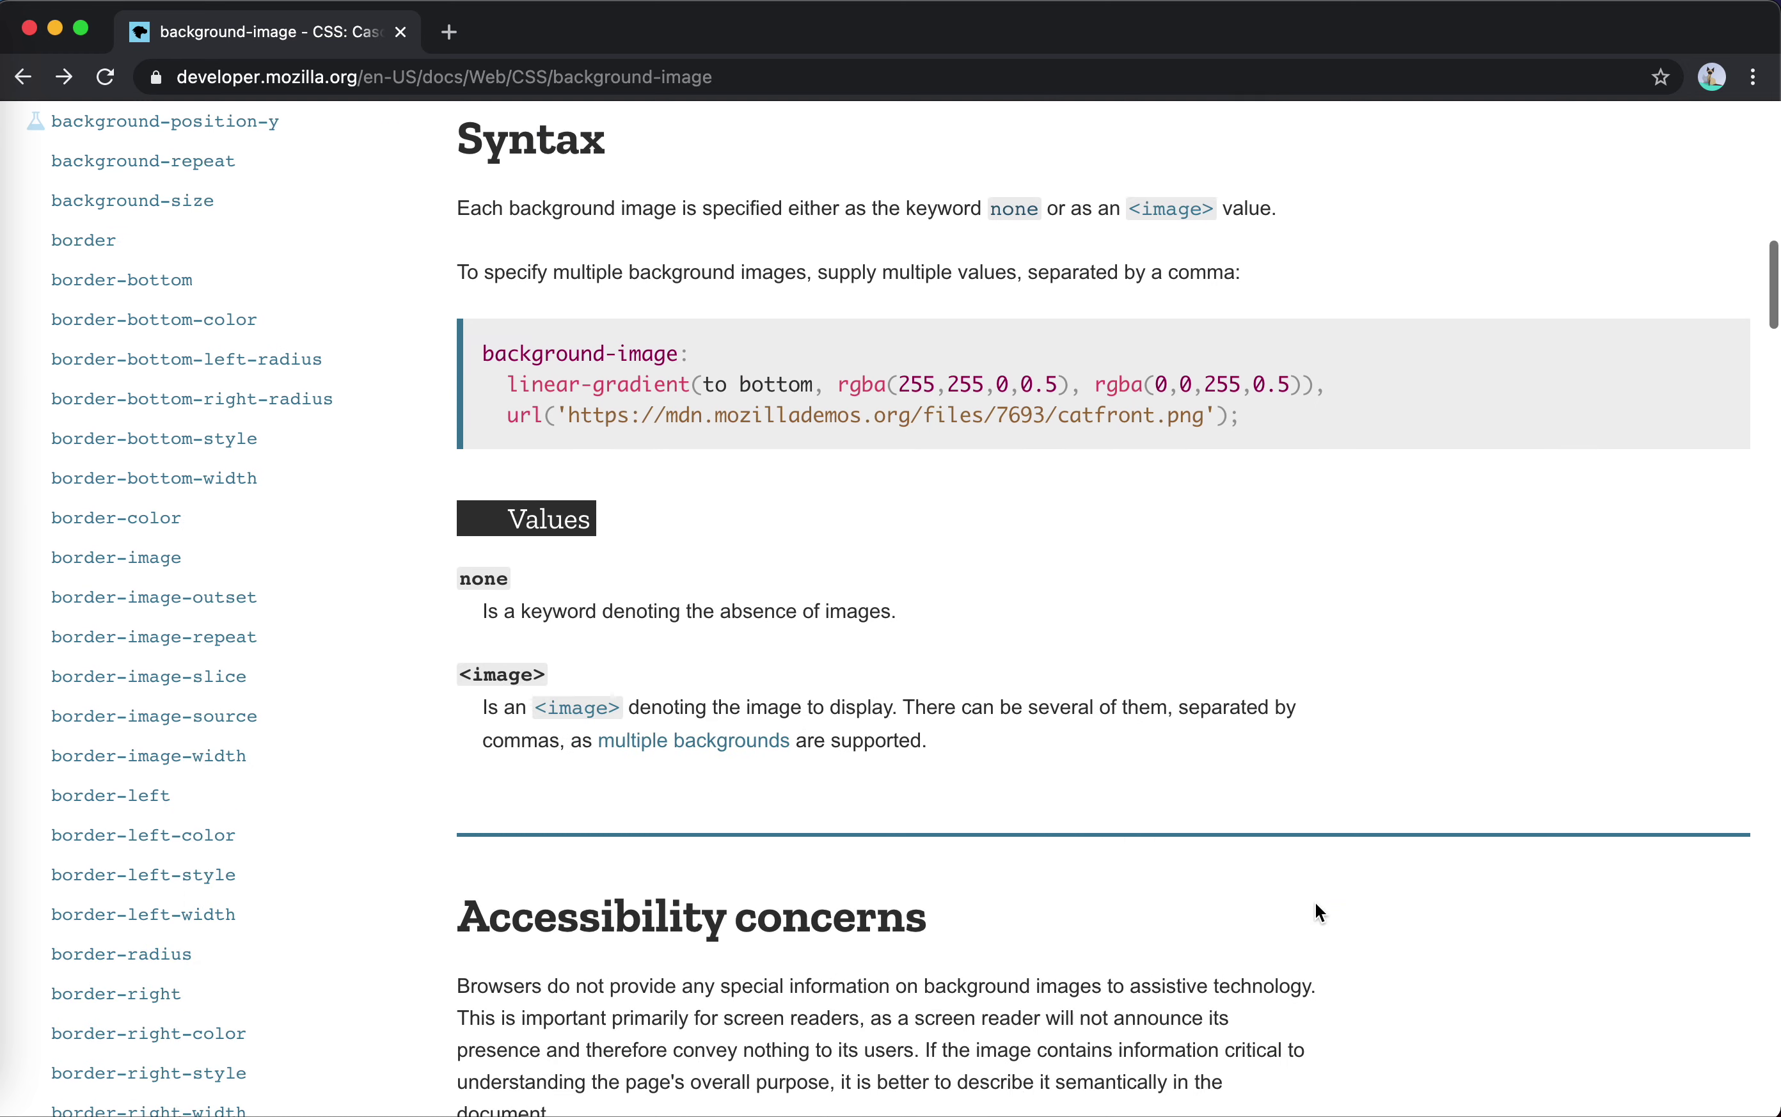
pyautogui.scroll(20, 1315, 903)
pyautogui.scroll(-10, 1316, 904)
pyautogui.scroll(12, 1315, 903)
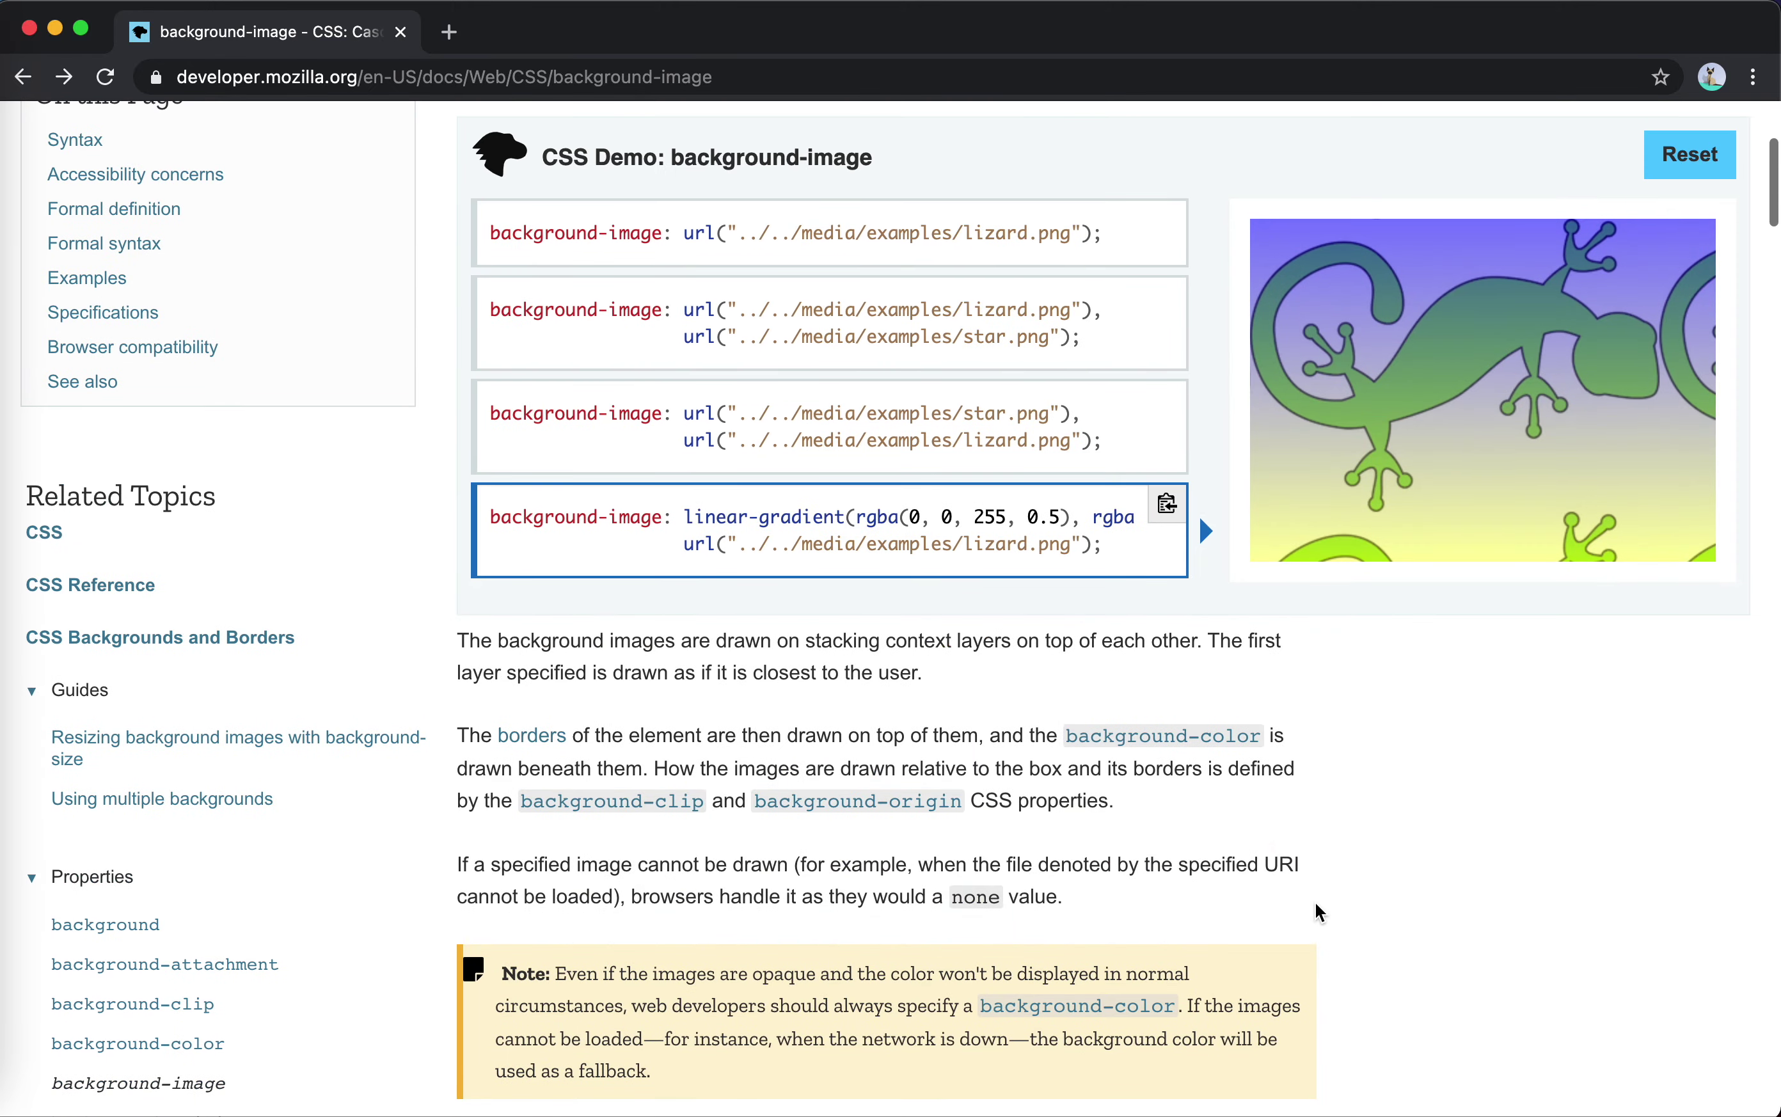
pyautogui.scroll(-3, 382, 856)
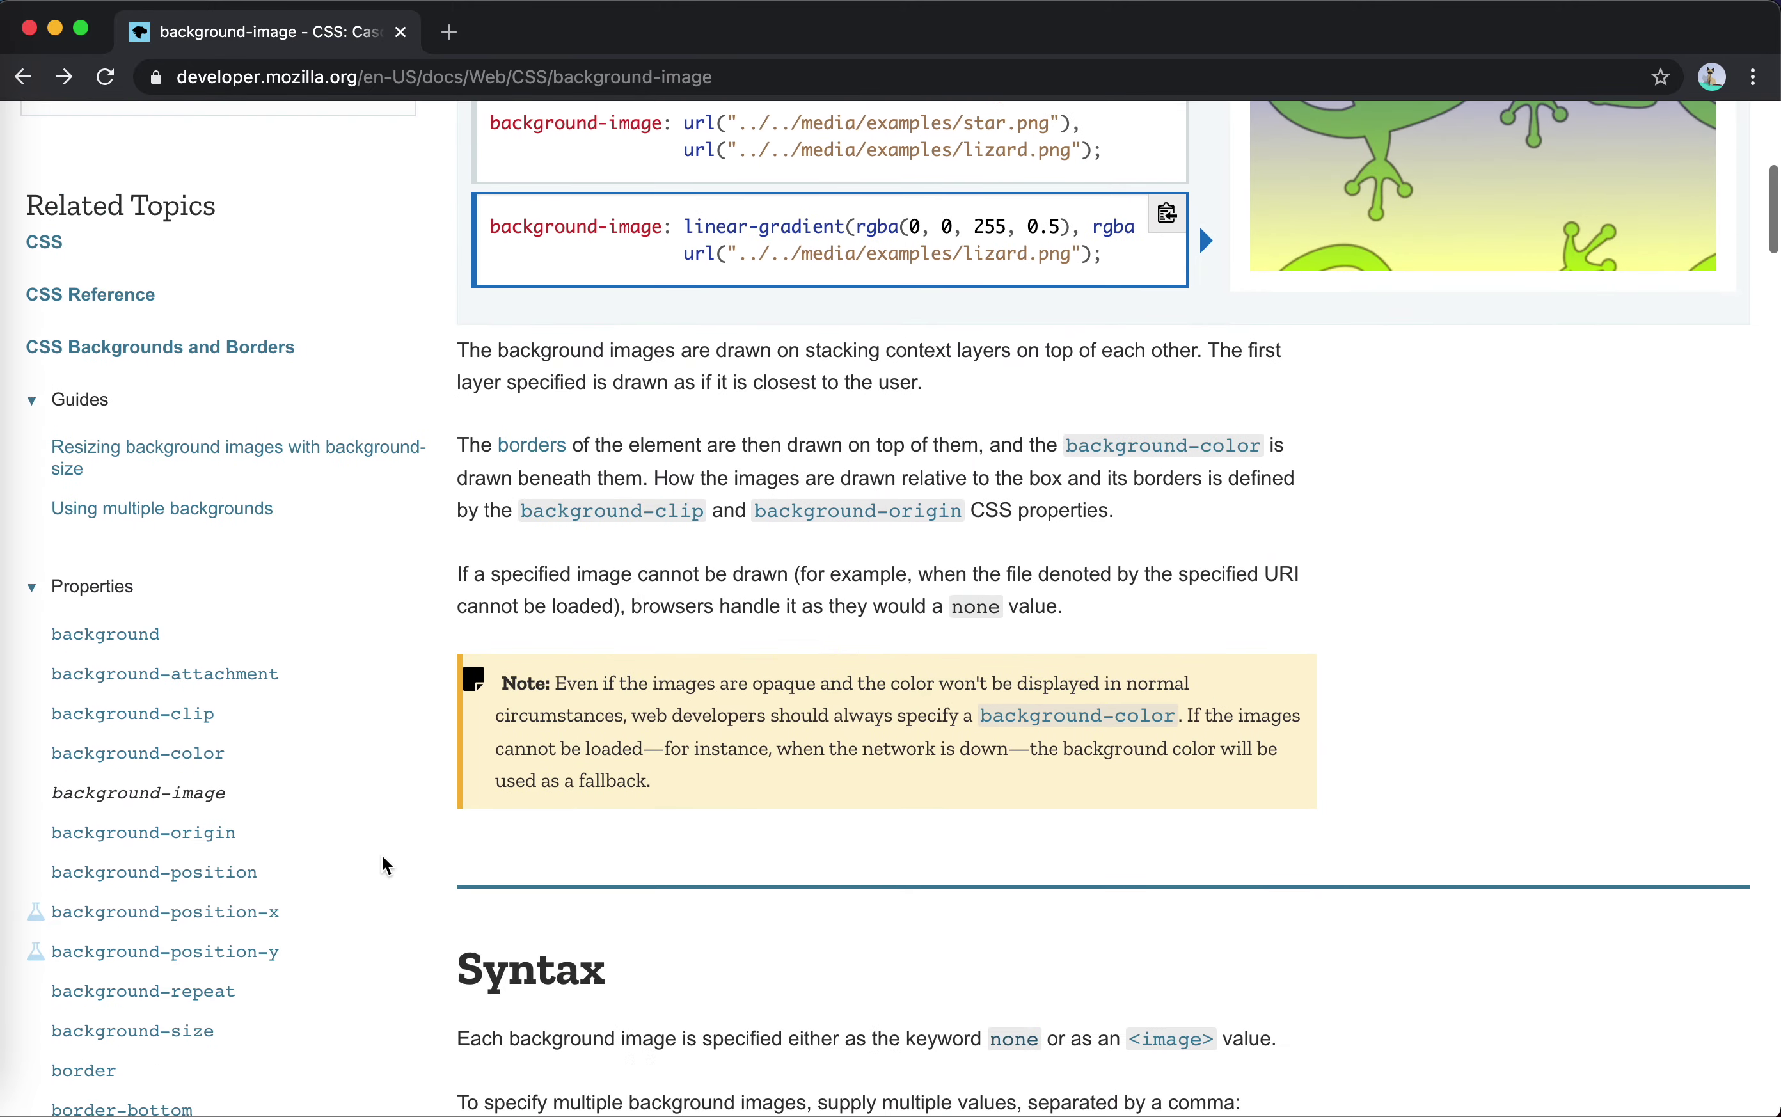
# - Open the background-origin property page and read its introduction, demo options and the note about fixed background-attachment
pyautogui.click(159, 834)
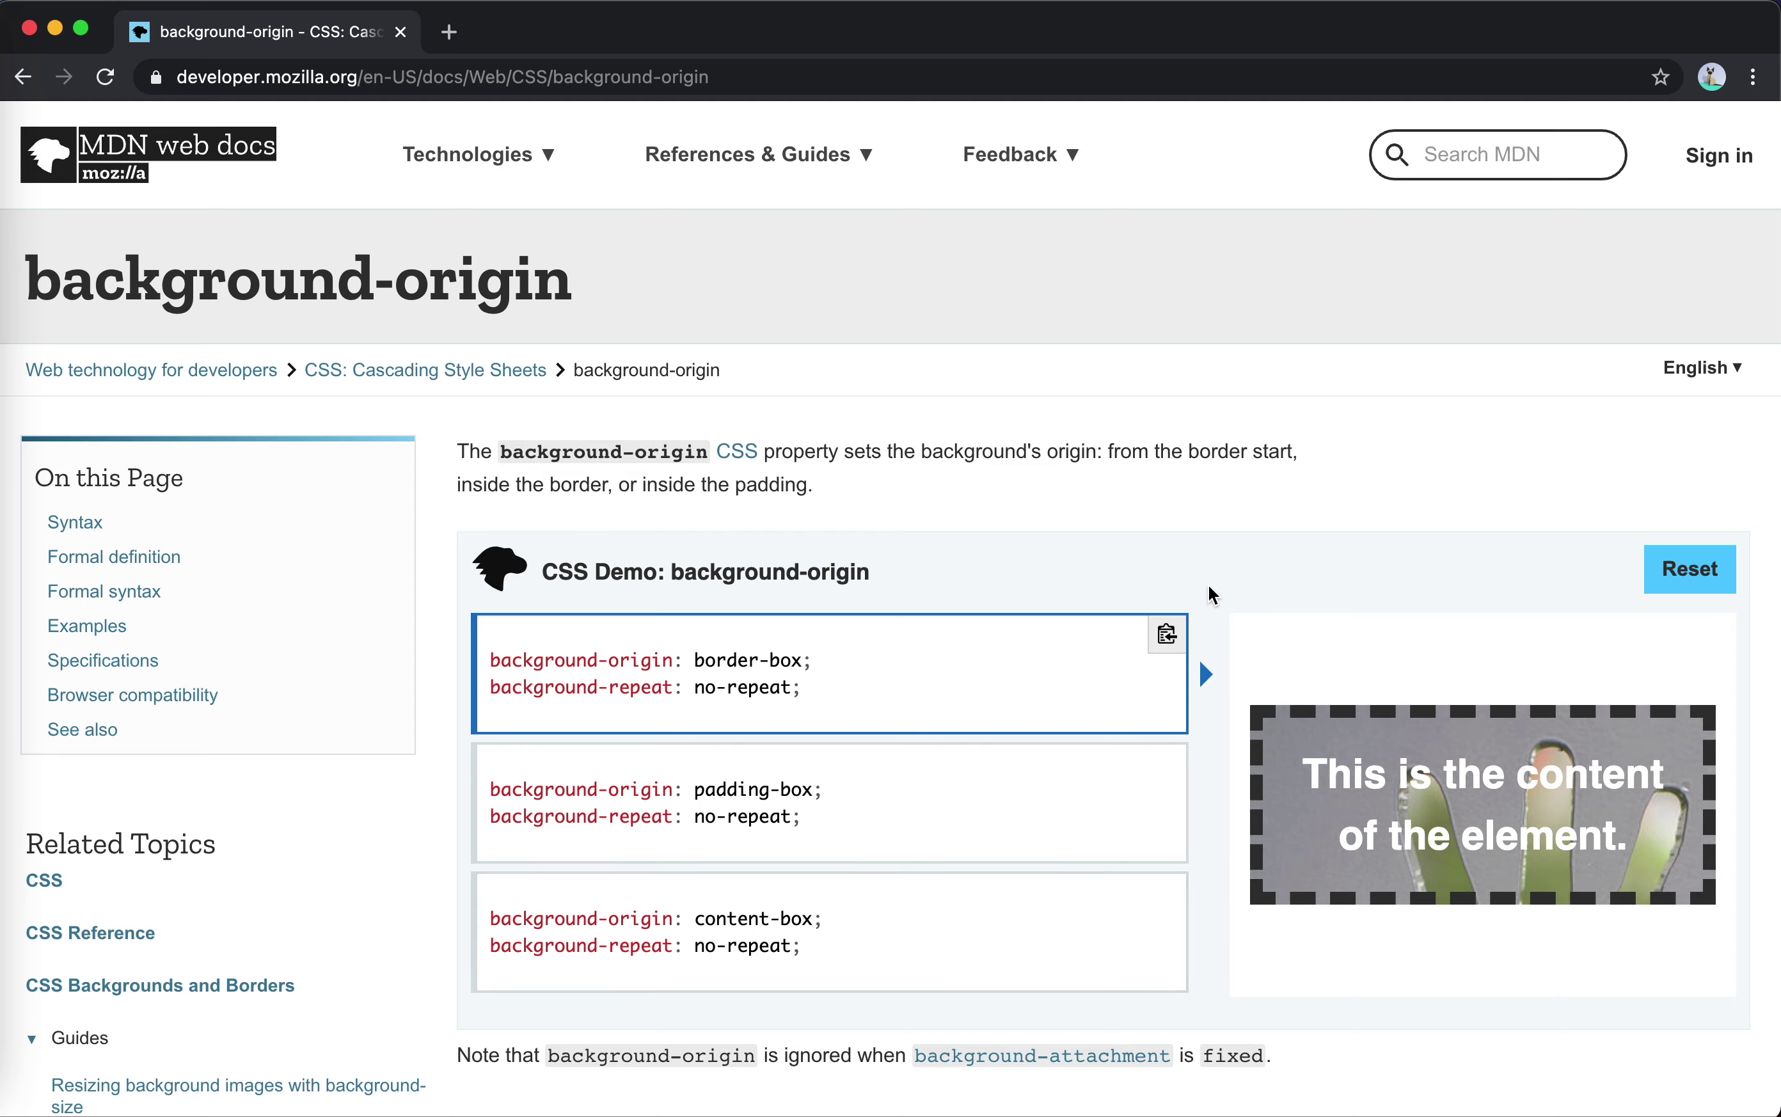
pyautogui.scroll(-2, 1211, 587)
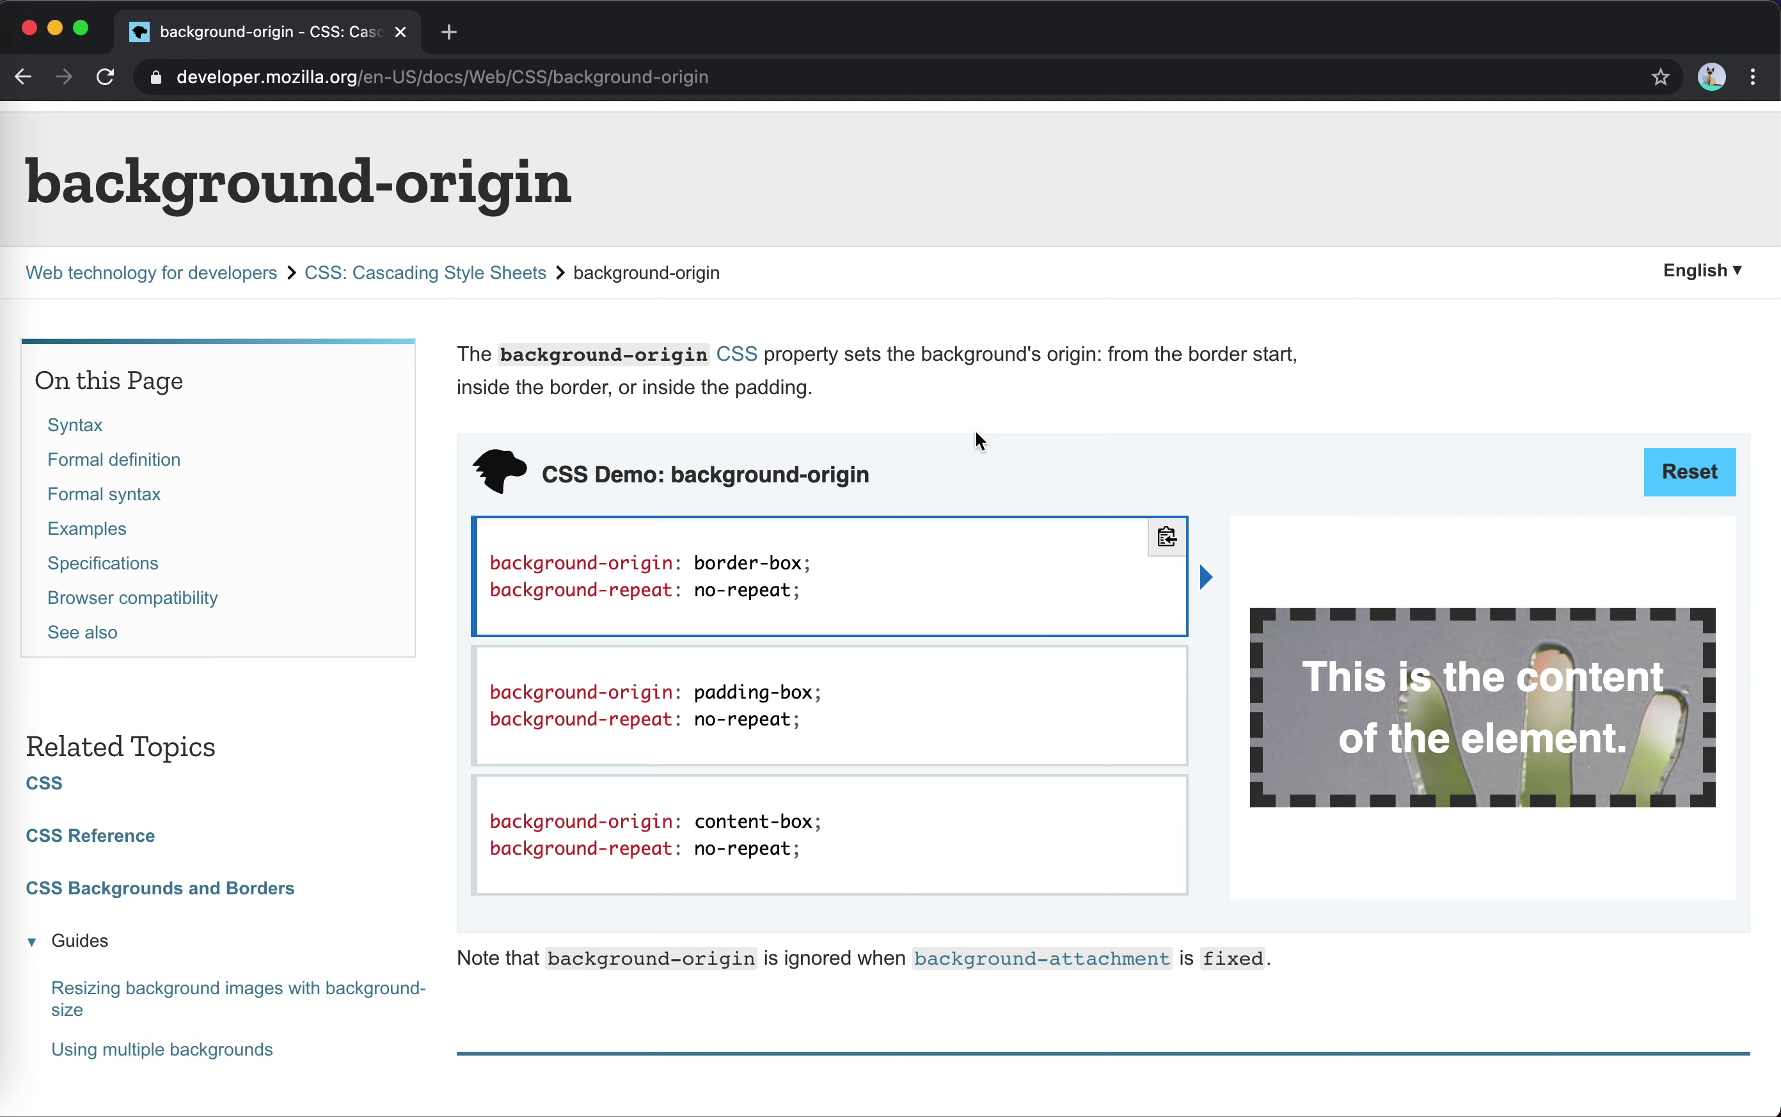
pyautogui.scroll(-10, 580, 771)
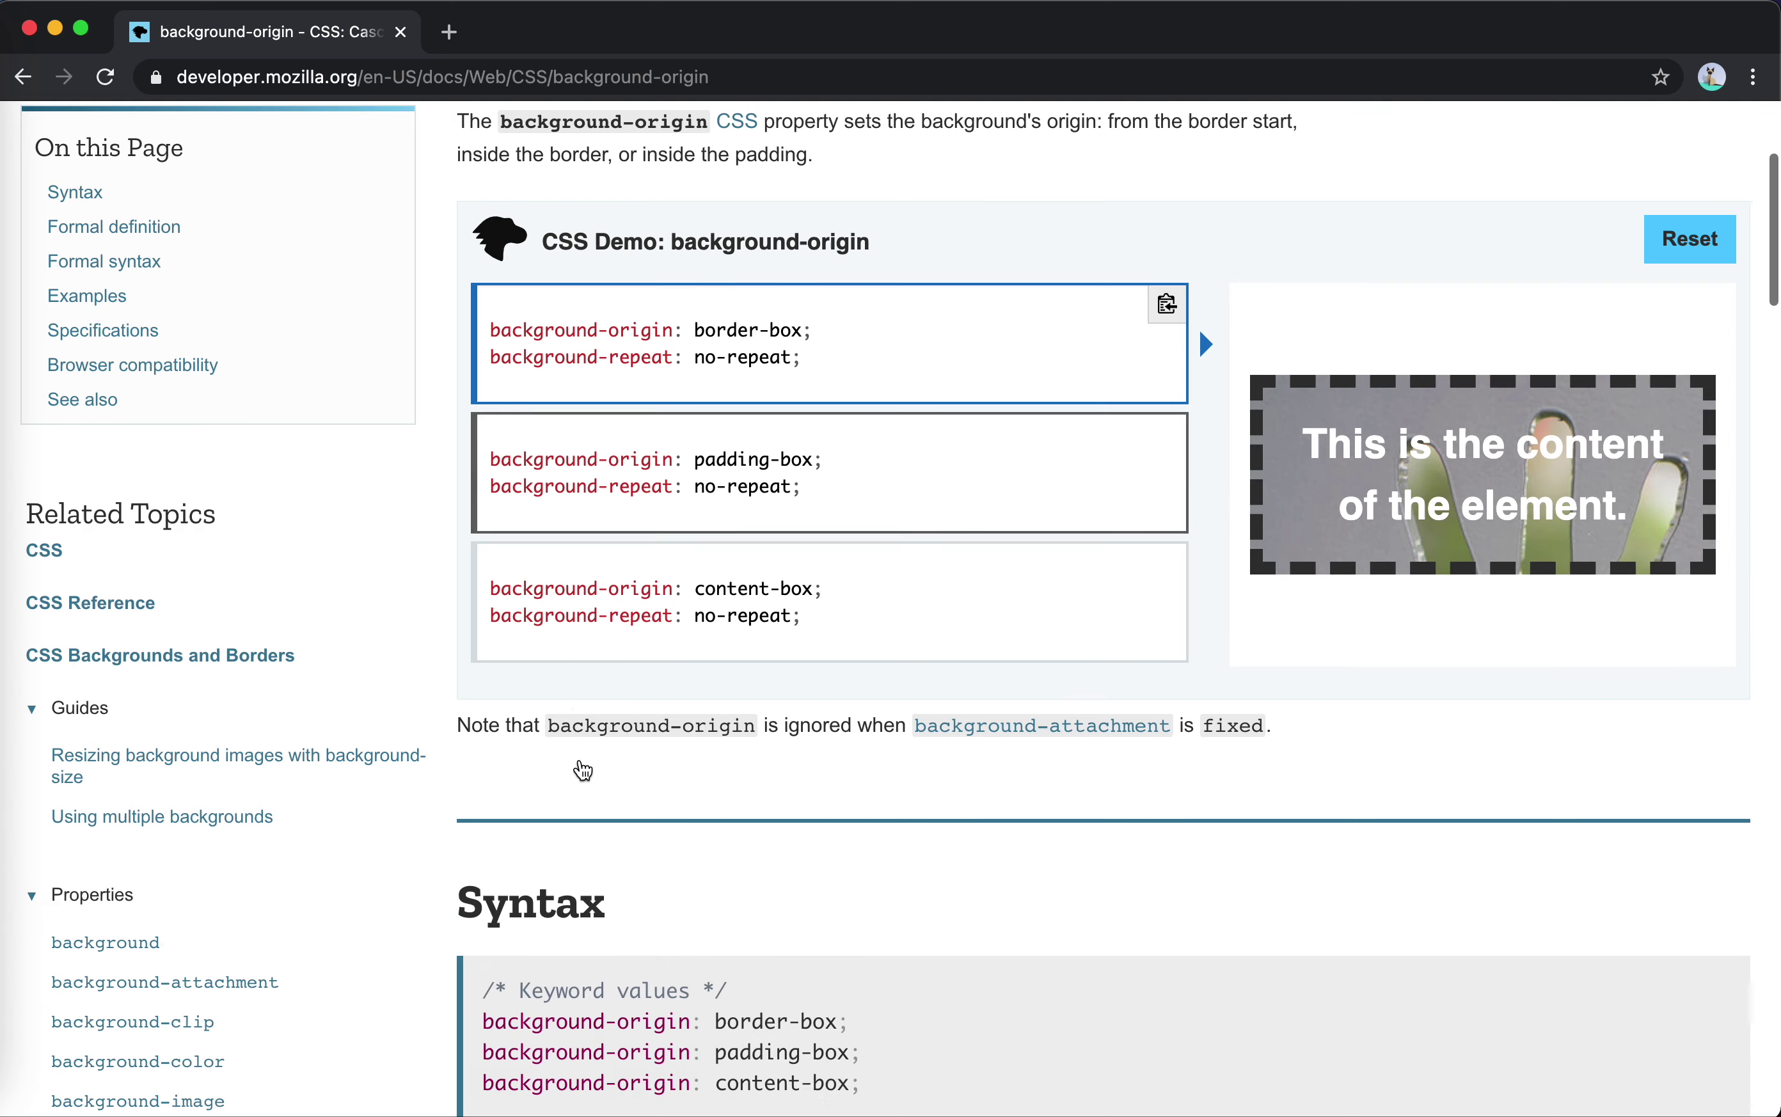
pyautogui.scroll(8, 991, 641)
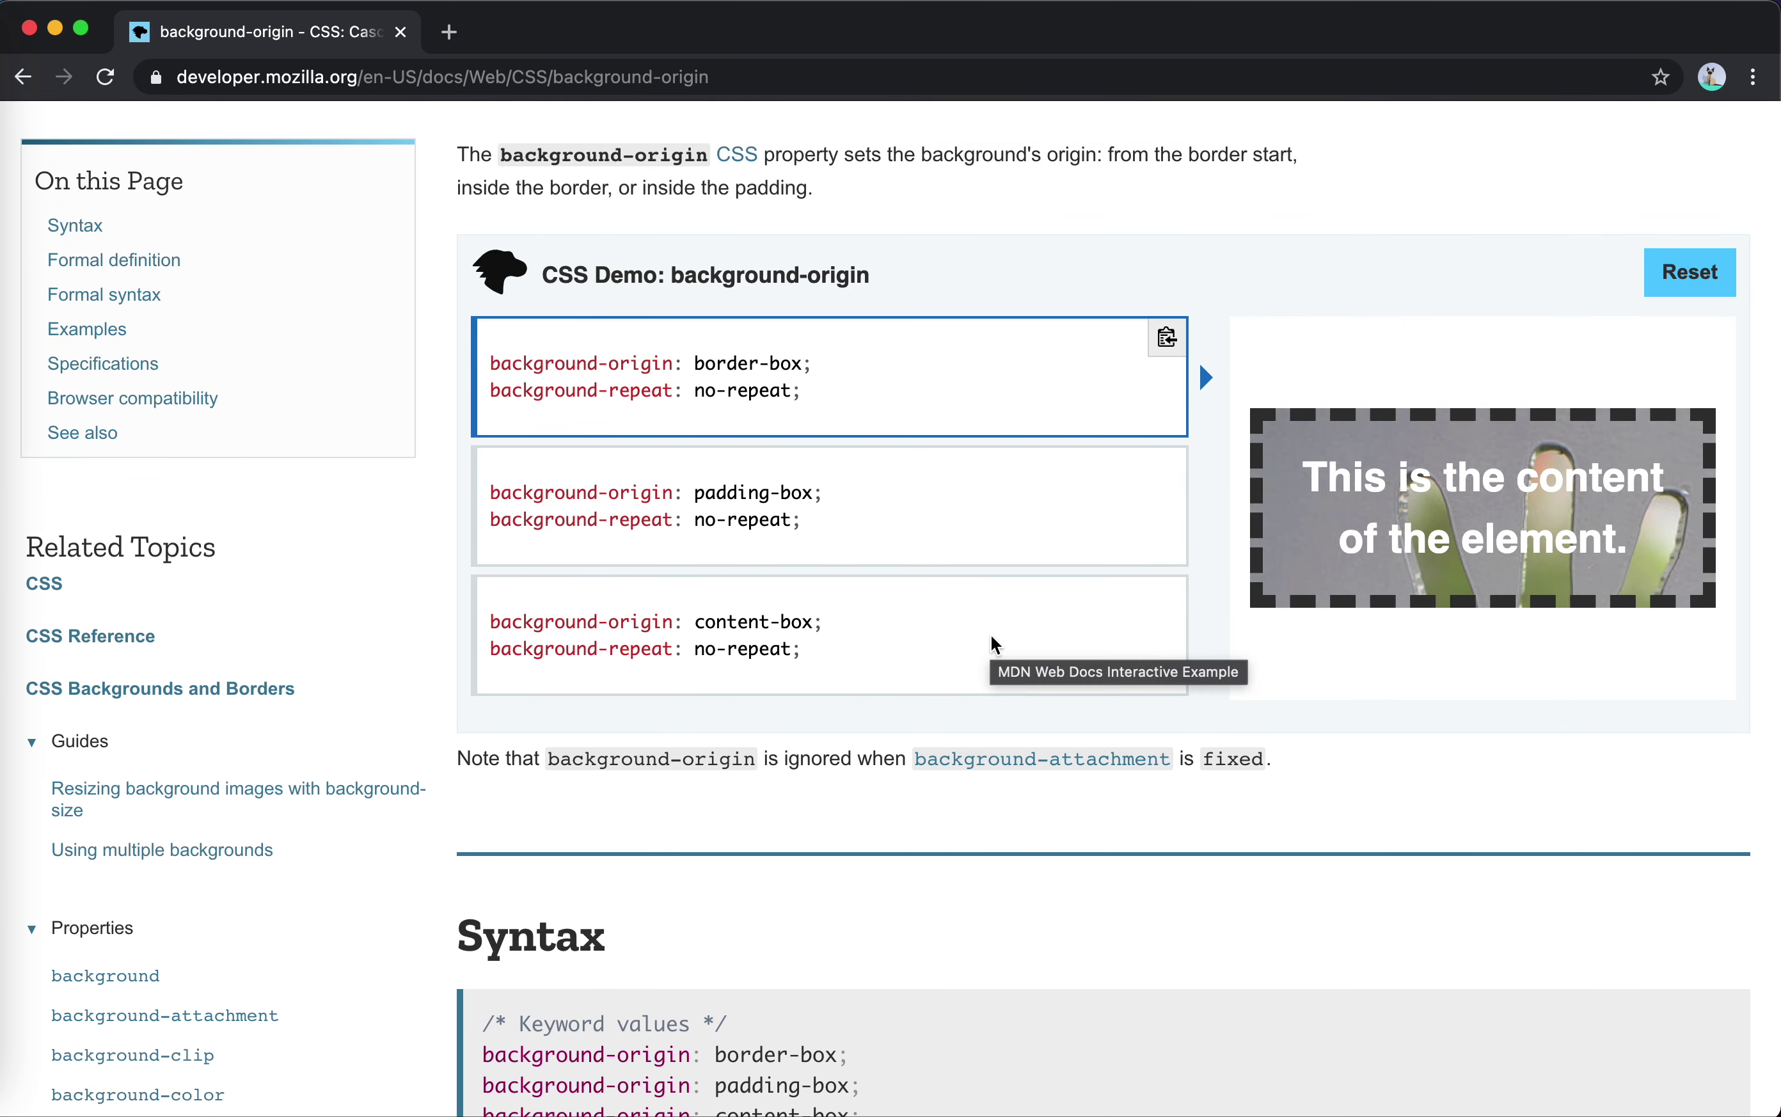
pyautogui.scroll(-3, 837, 425)
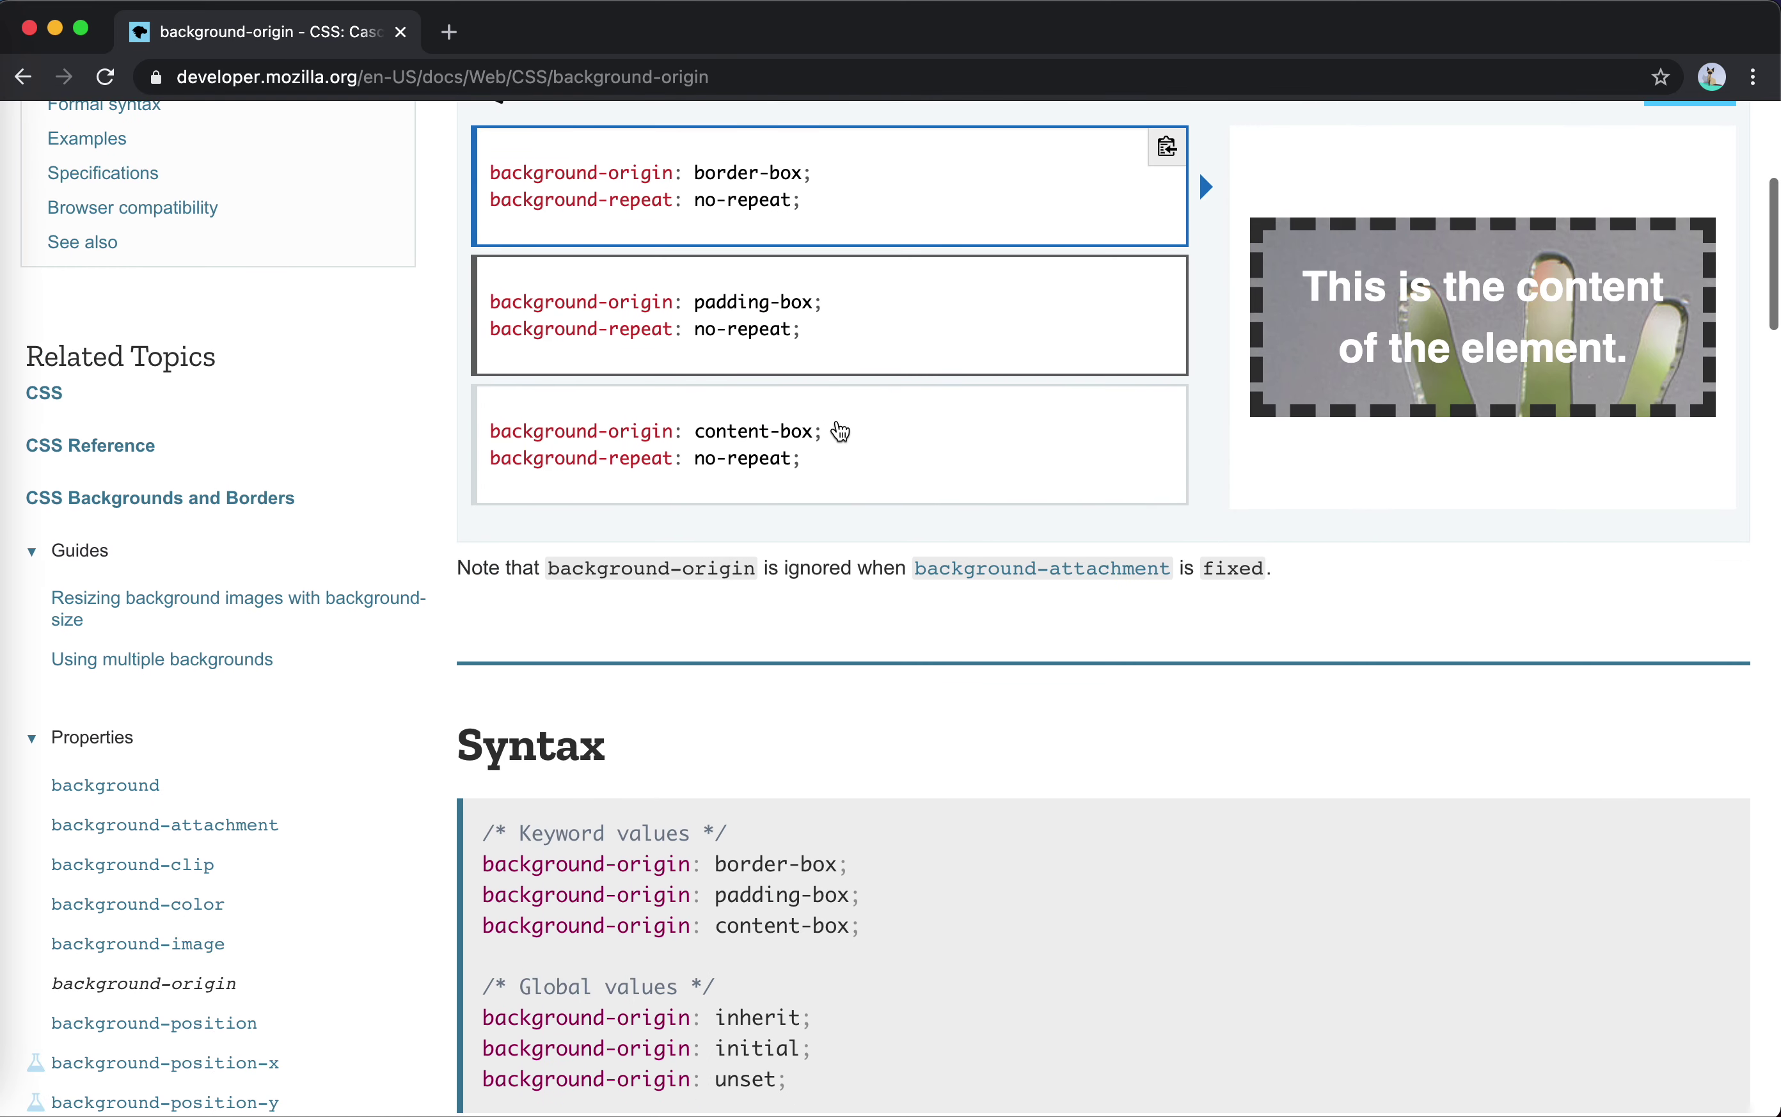
pyautogui.doubleClick(812, 582)
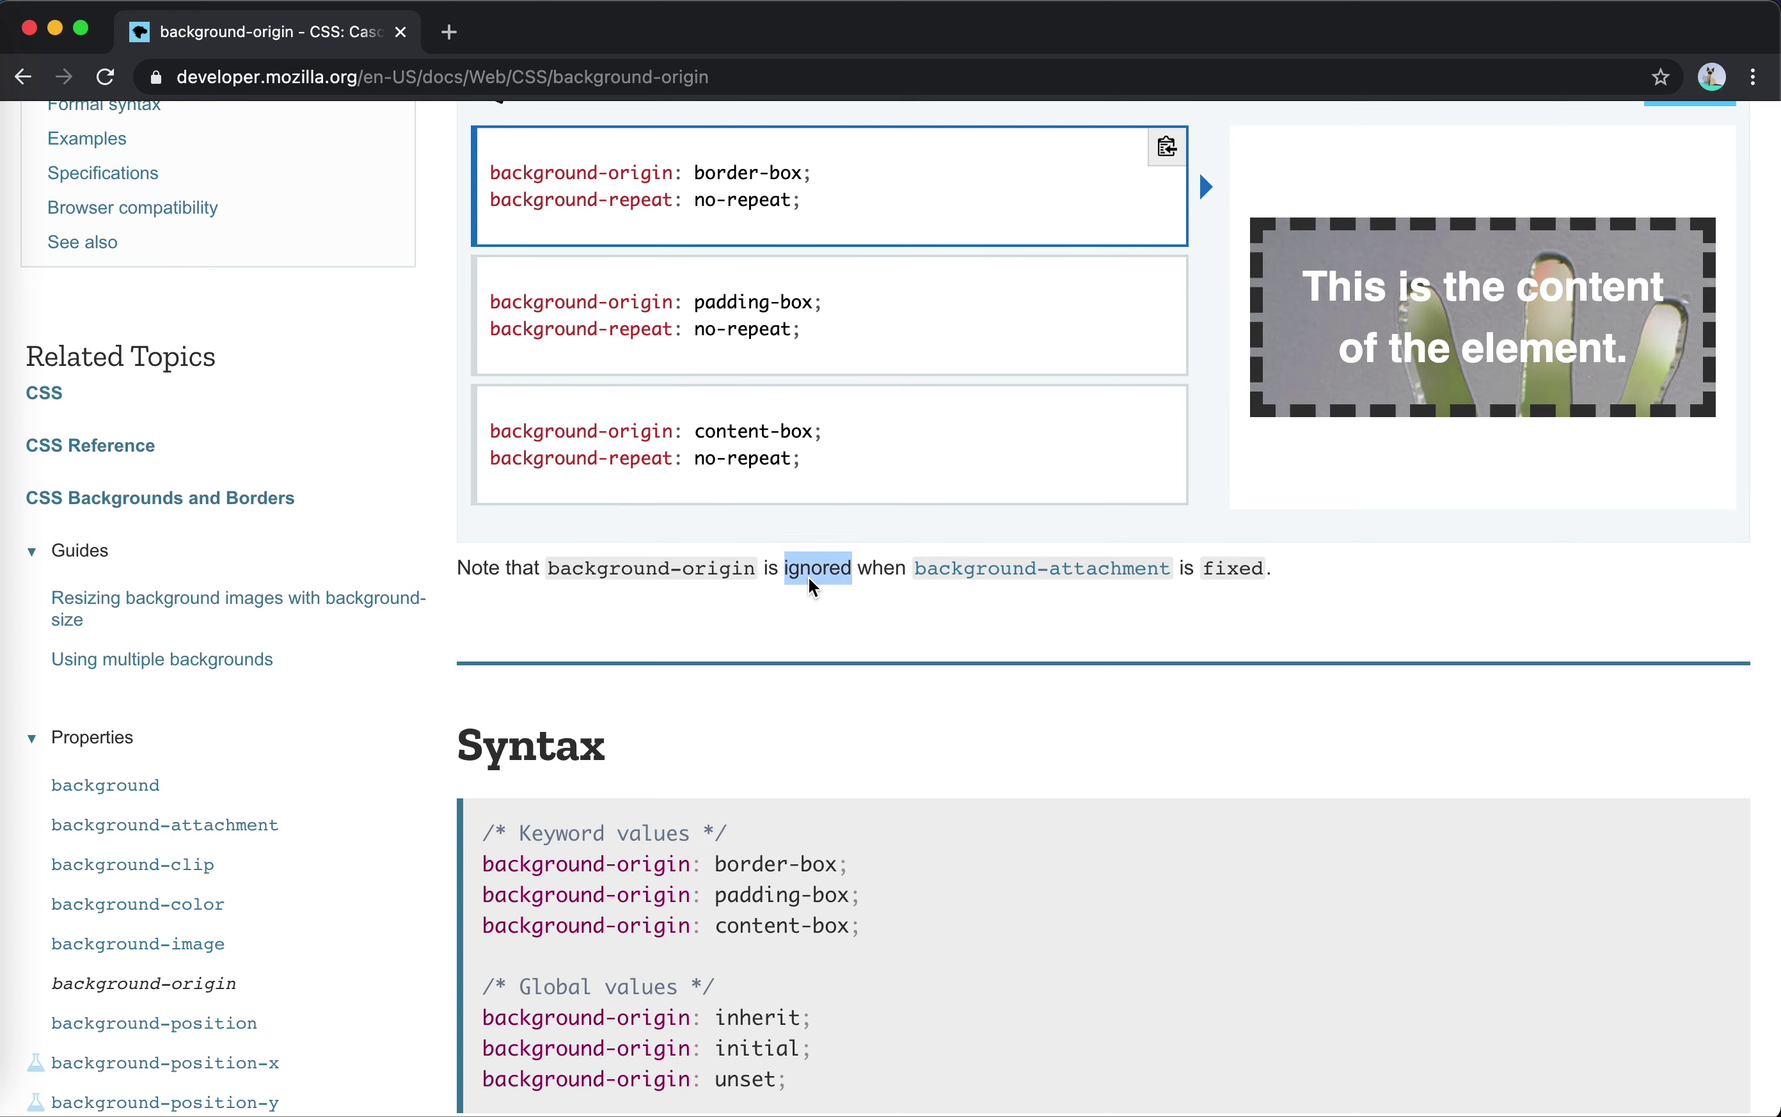
pyautogui.click(813, 584)
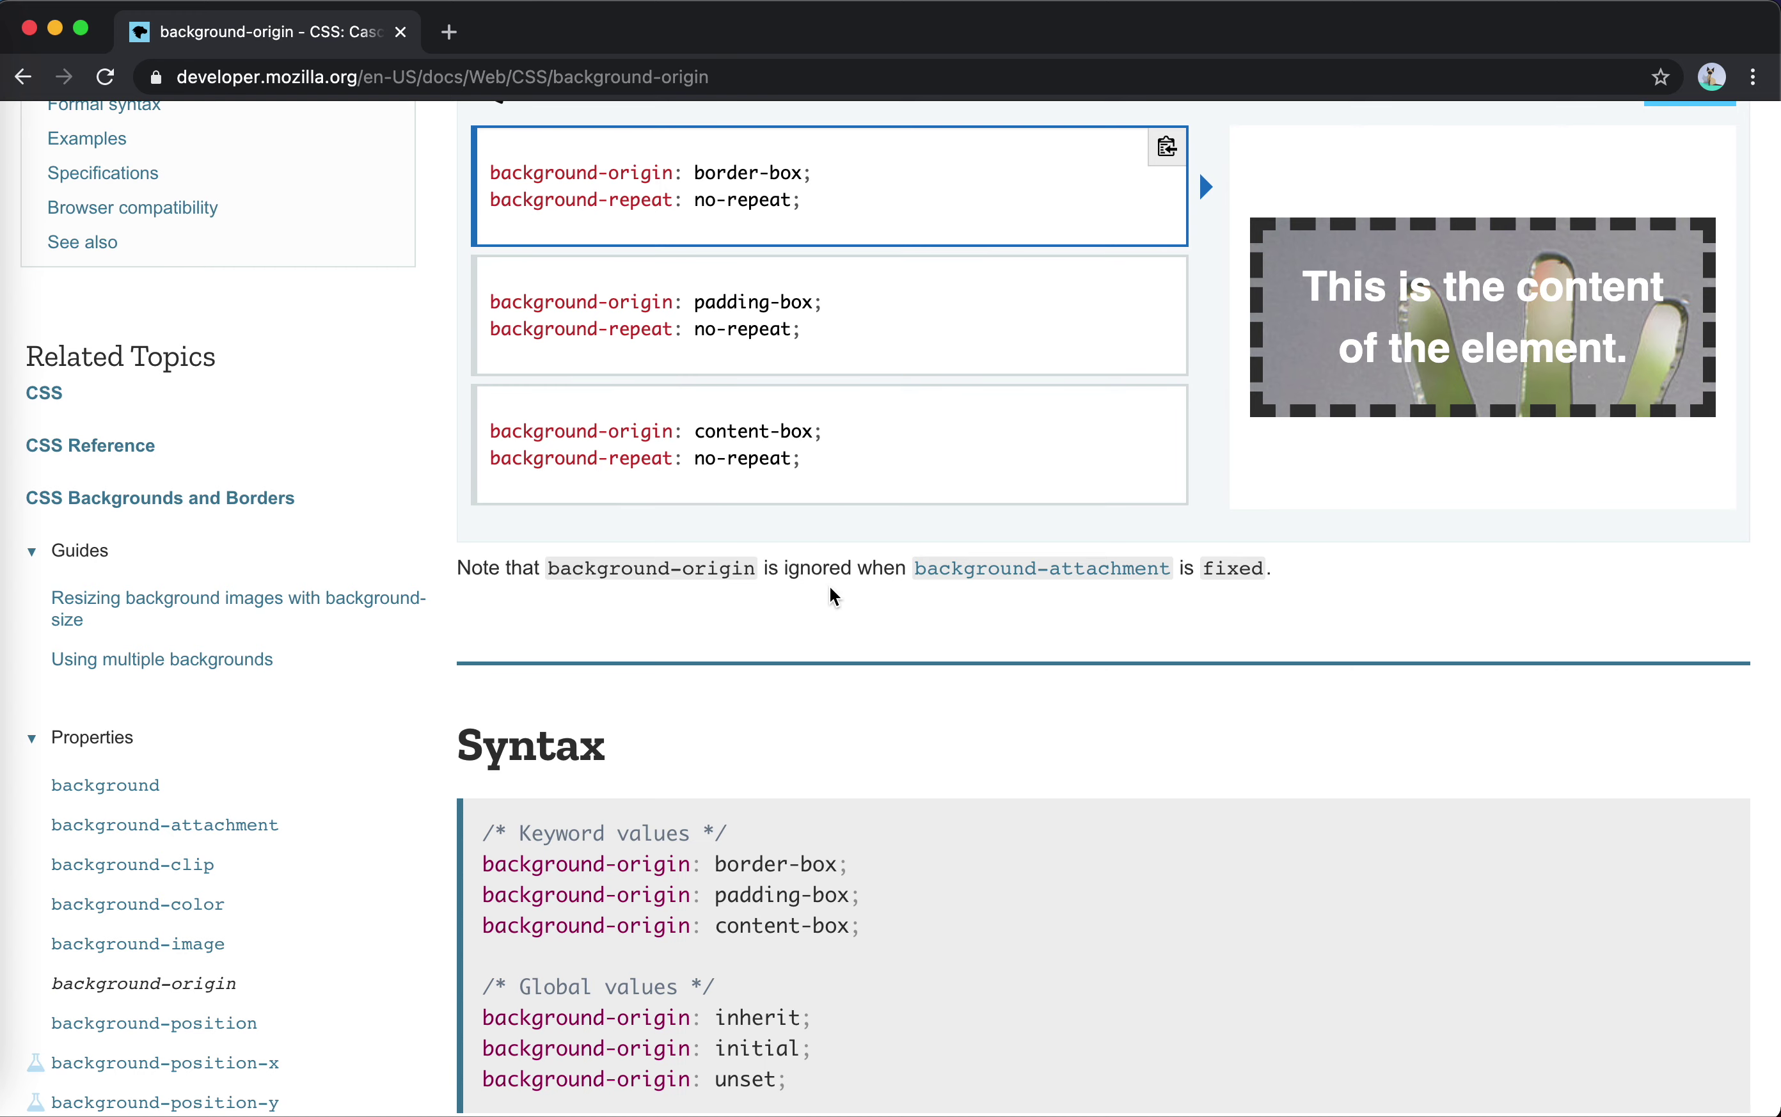
# - Read the border-box, padding-box and content-box value descriptions and skim the rest of the background-origin page, returning to the demo
pyautogui.scroll(-10, 960, 650)
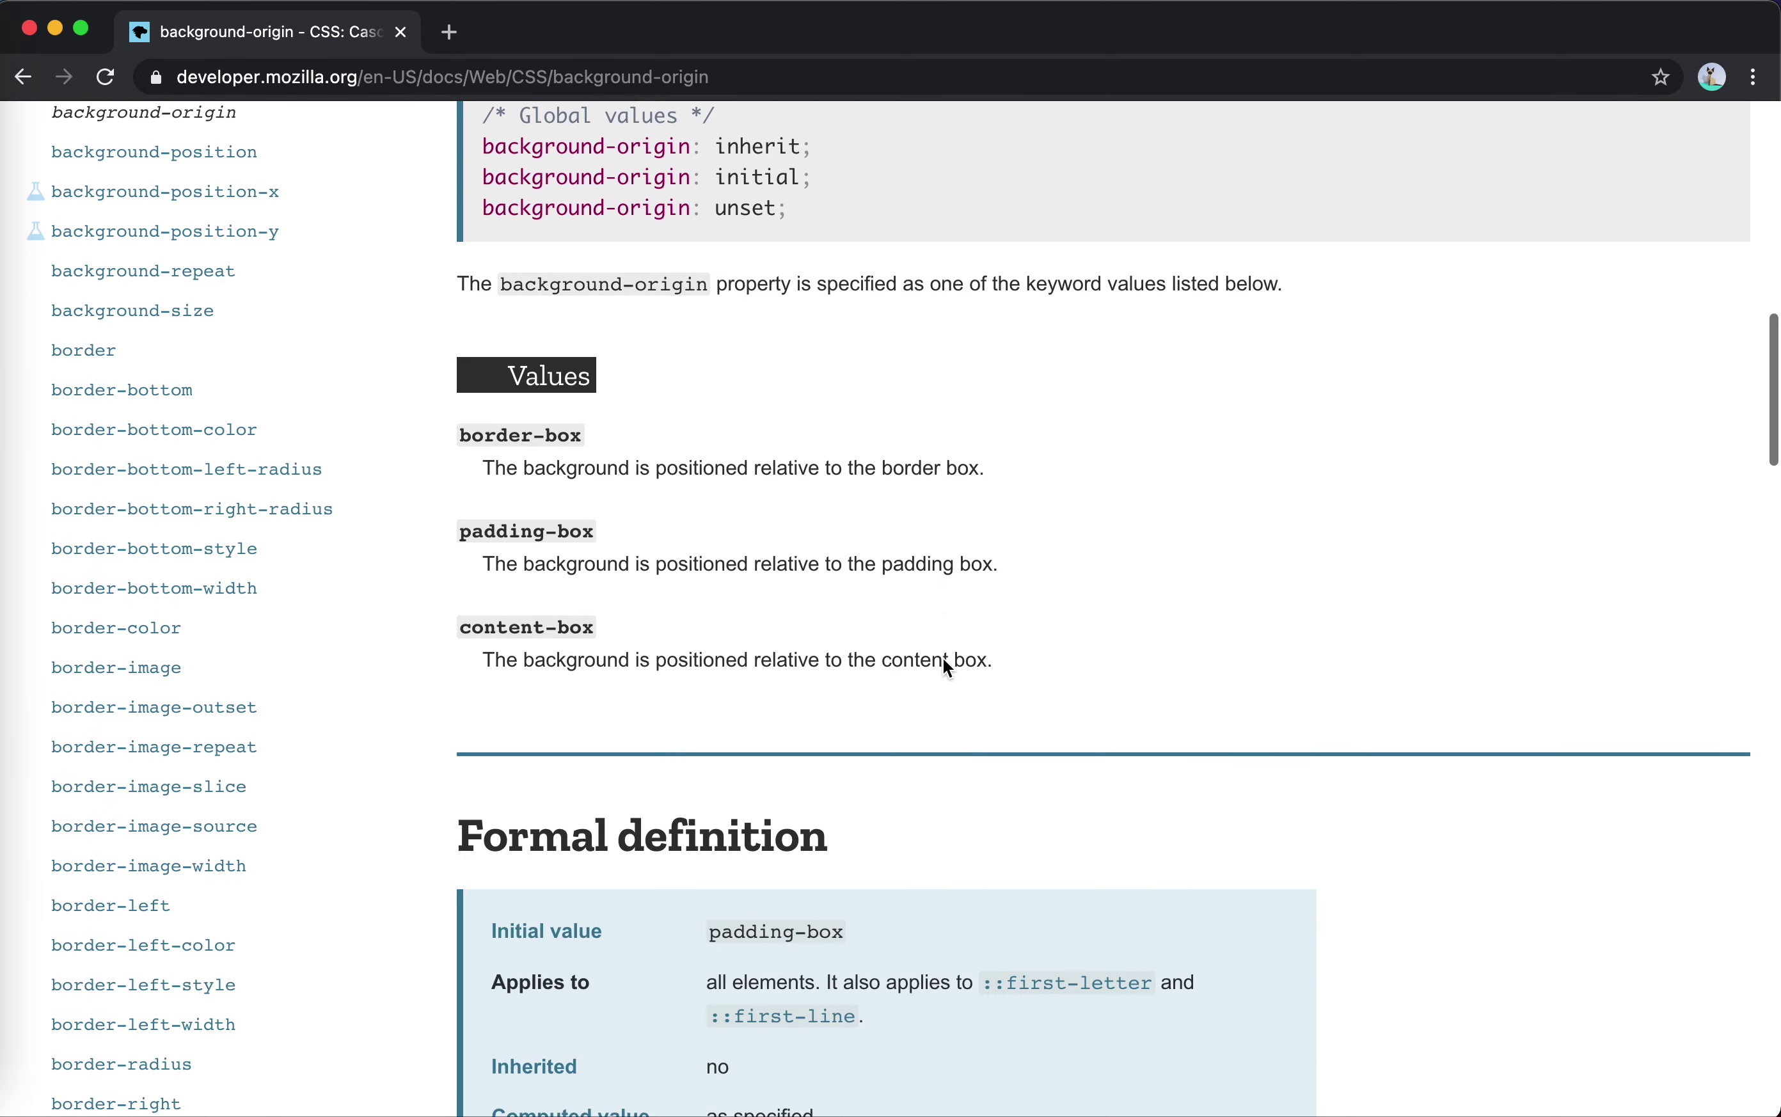
pyautogui.scroll(-20, 944, 662)
pyautogui.scroll(-12, 945, 660)
pyautogui.scroll(20, 945, 659)
pyautogui.scroll(20, 945, 660)
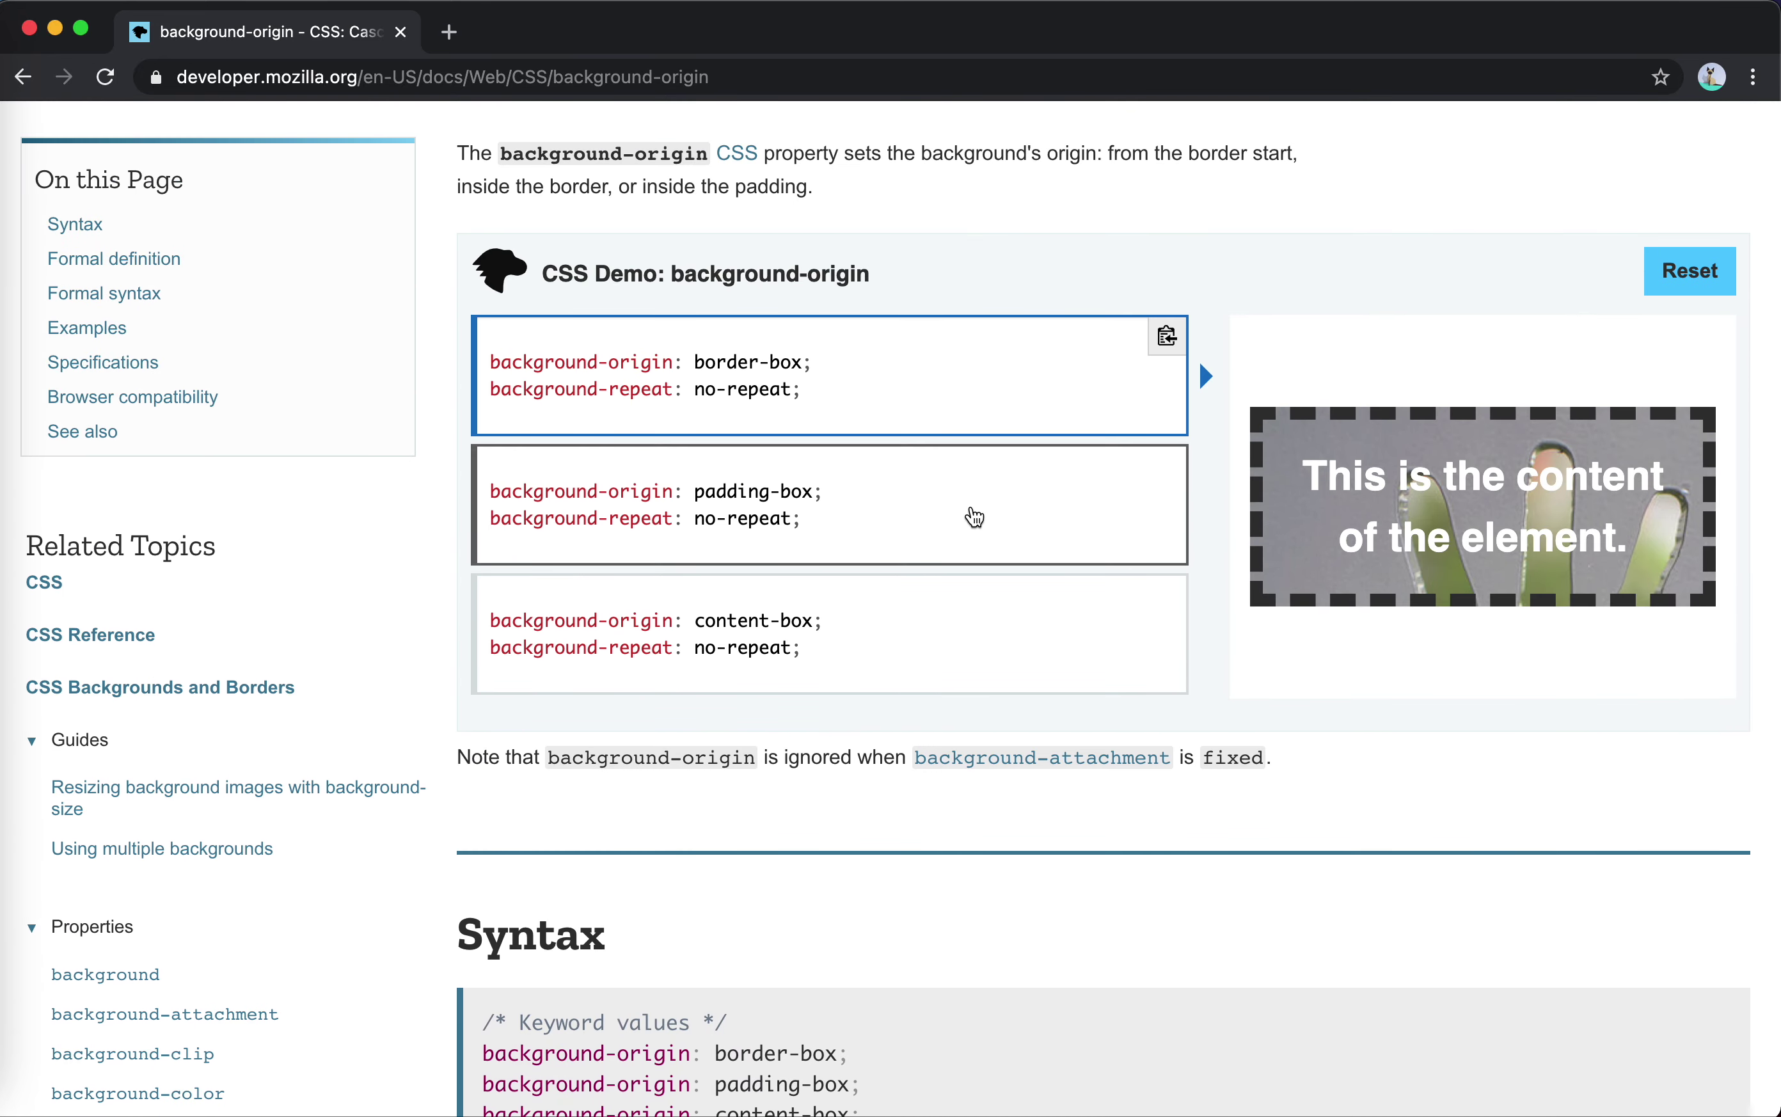
# - Inspect the background-origin demo's example element in the developer tools and check its padding and border styles
pyautogui.rightClick(1363, 486)
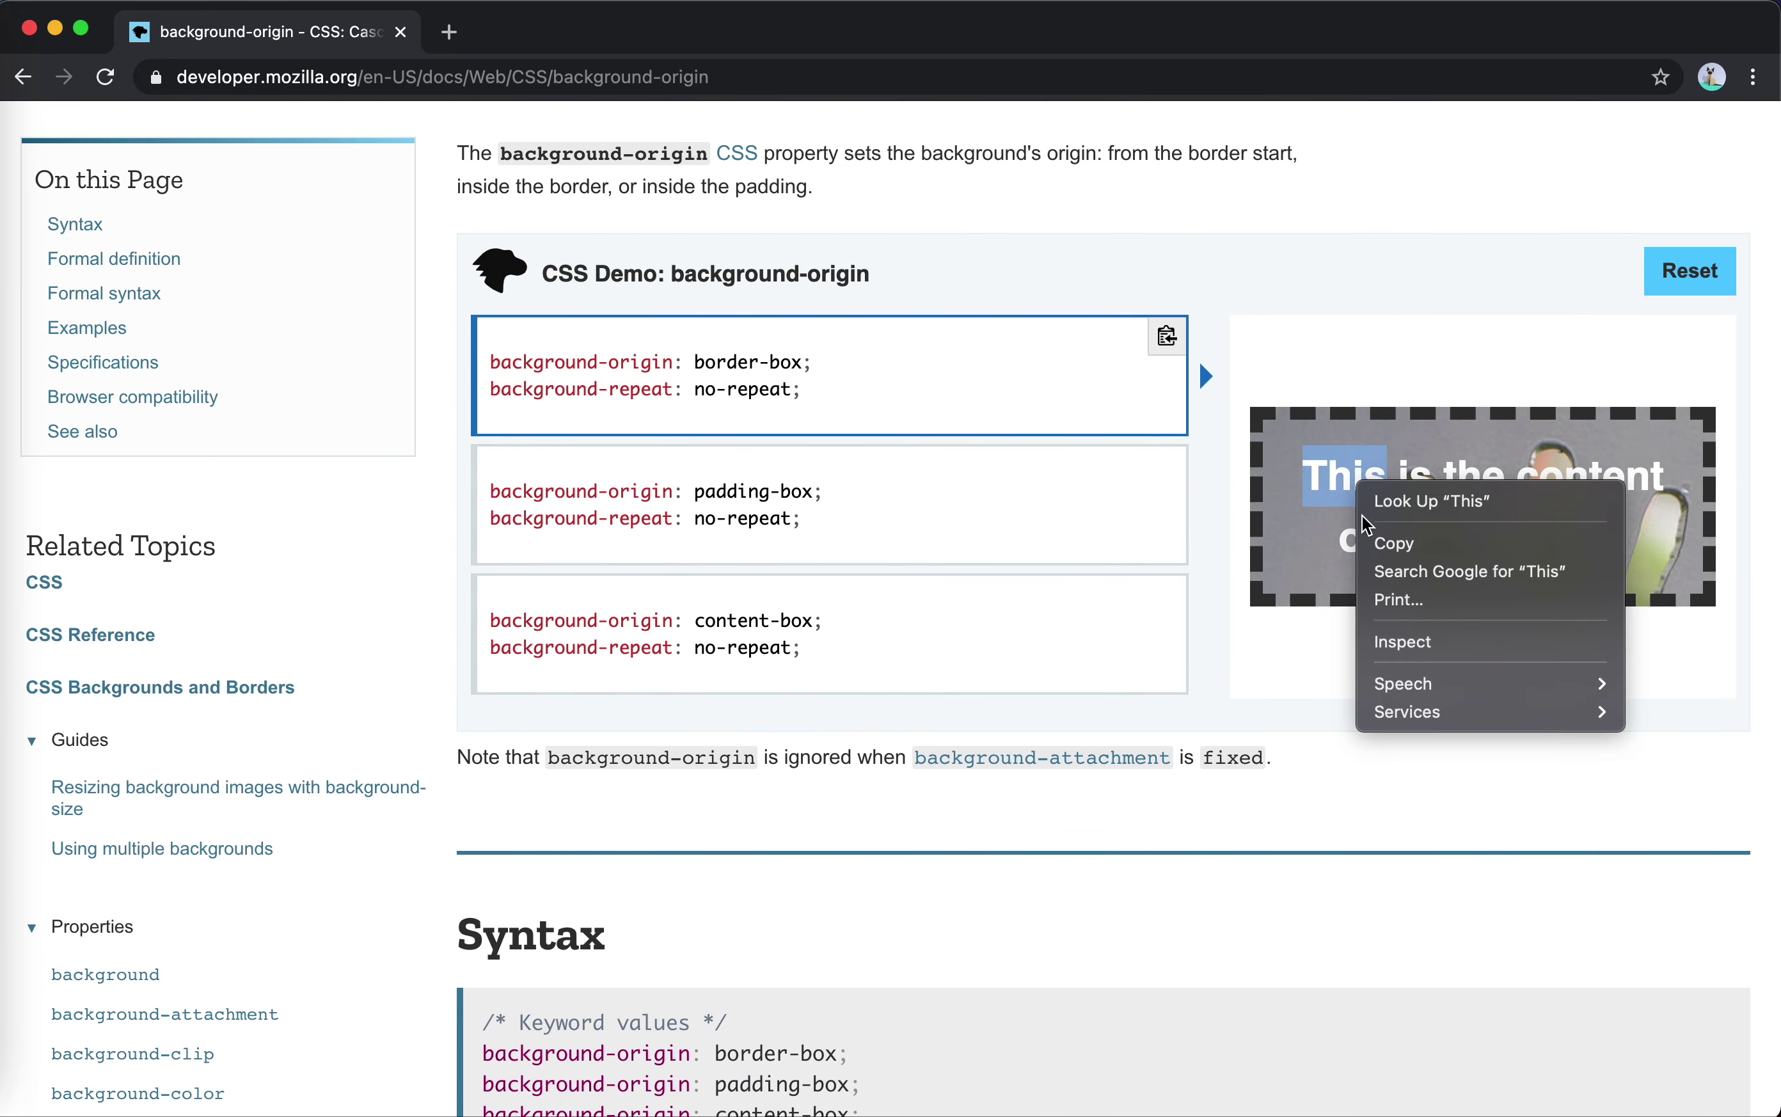
pyautogui.click(1424, 654)
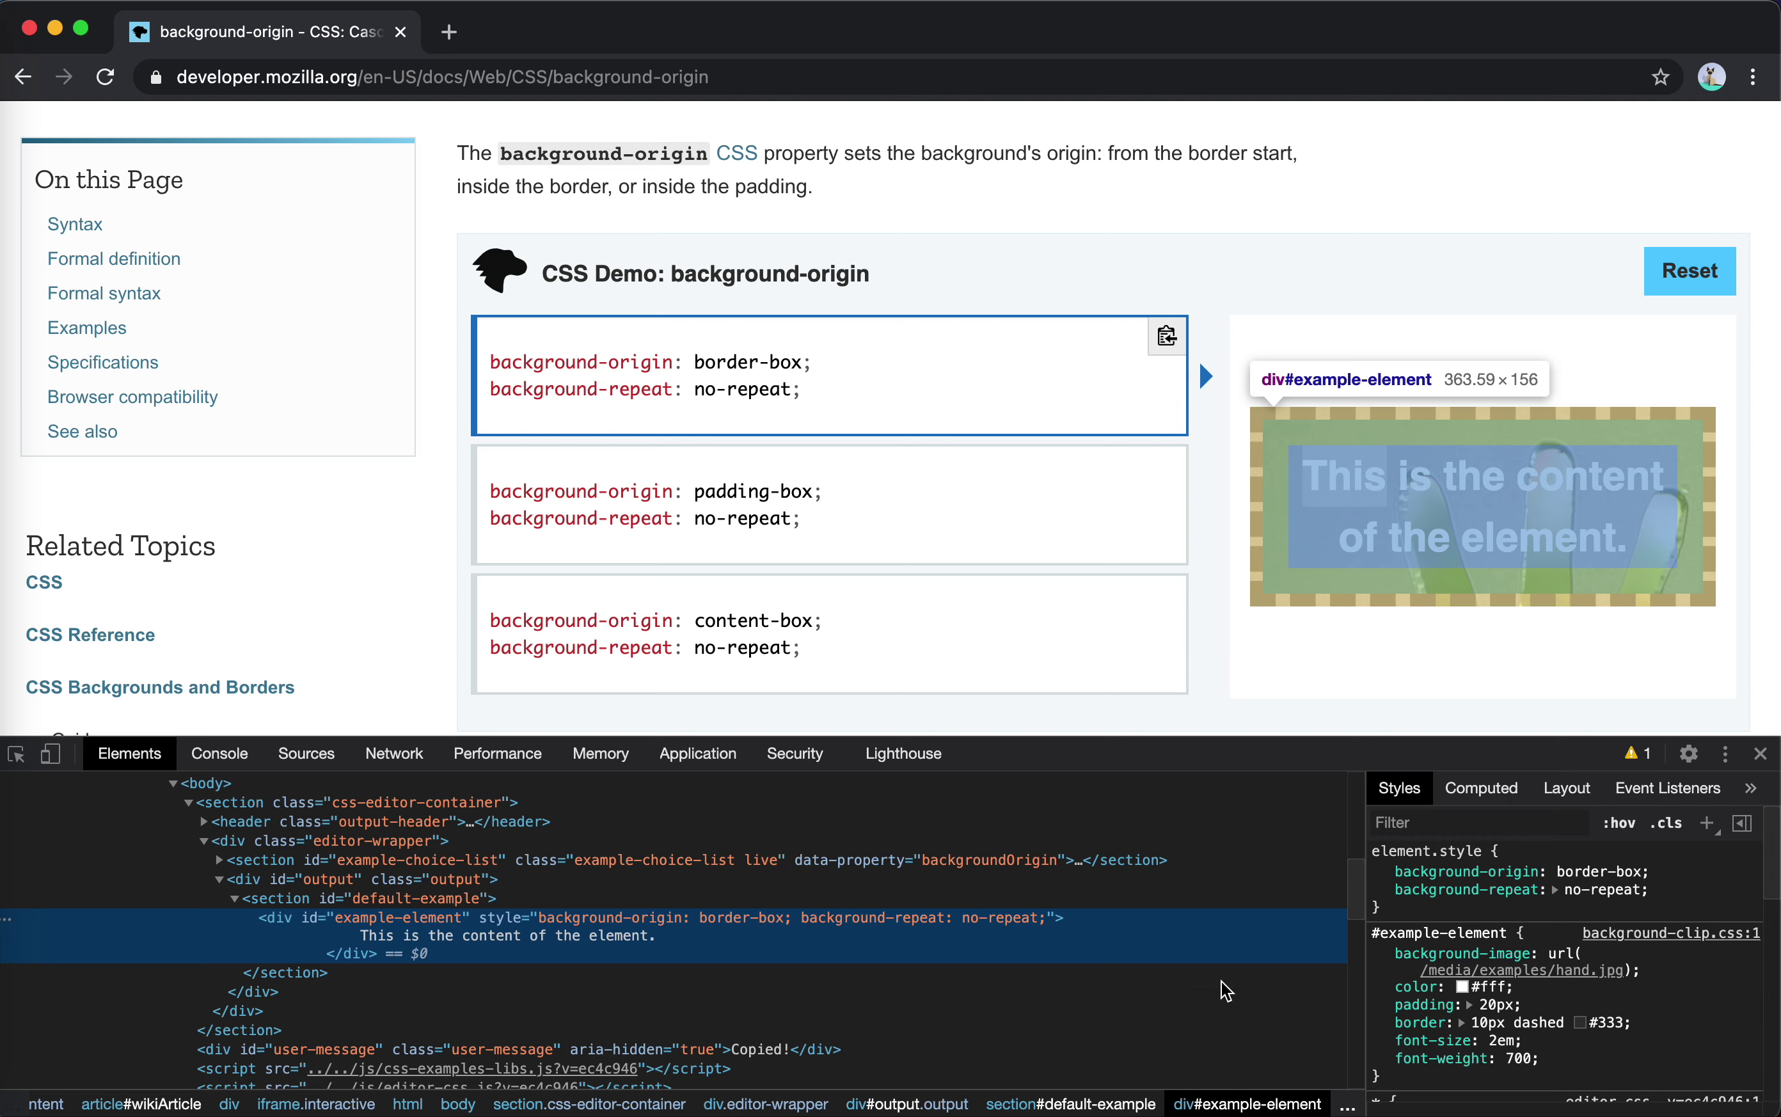
pyautogui.moveTo(1533, 970)
# - Compare the padding-box and content-box options in the background-origin demo
pyautogui.click(862, 506)
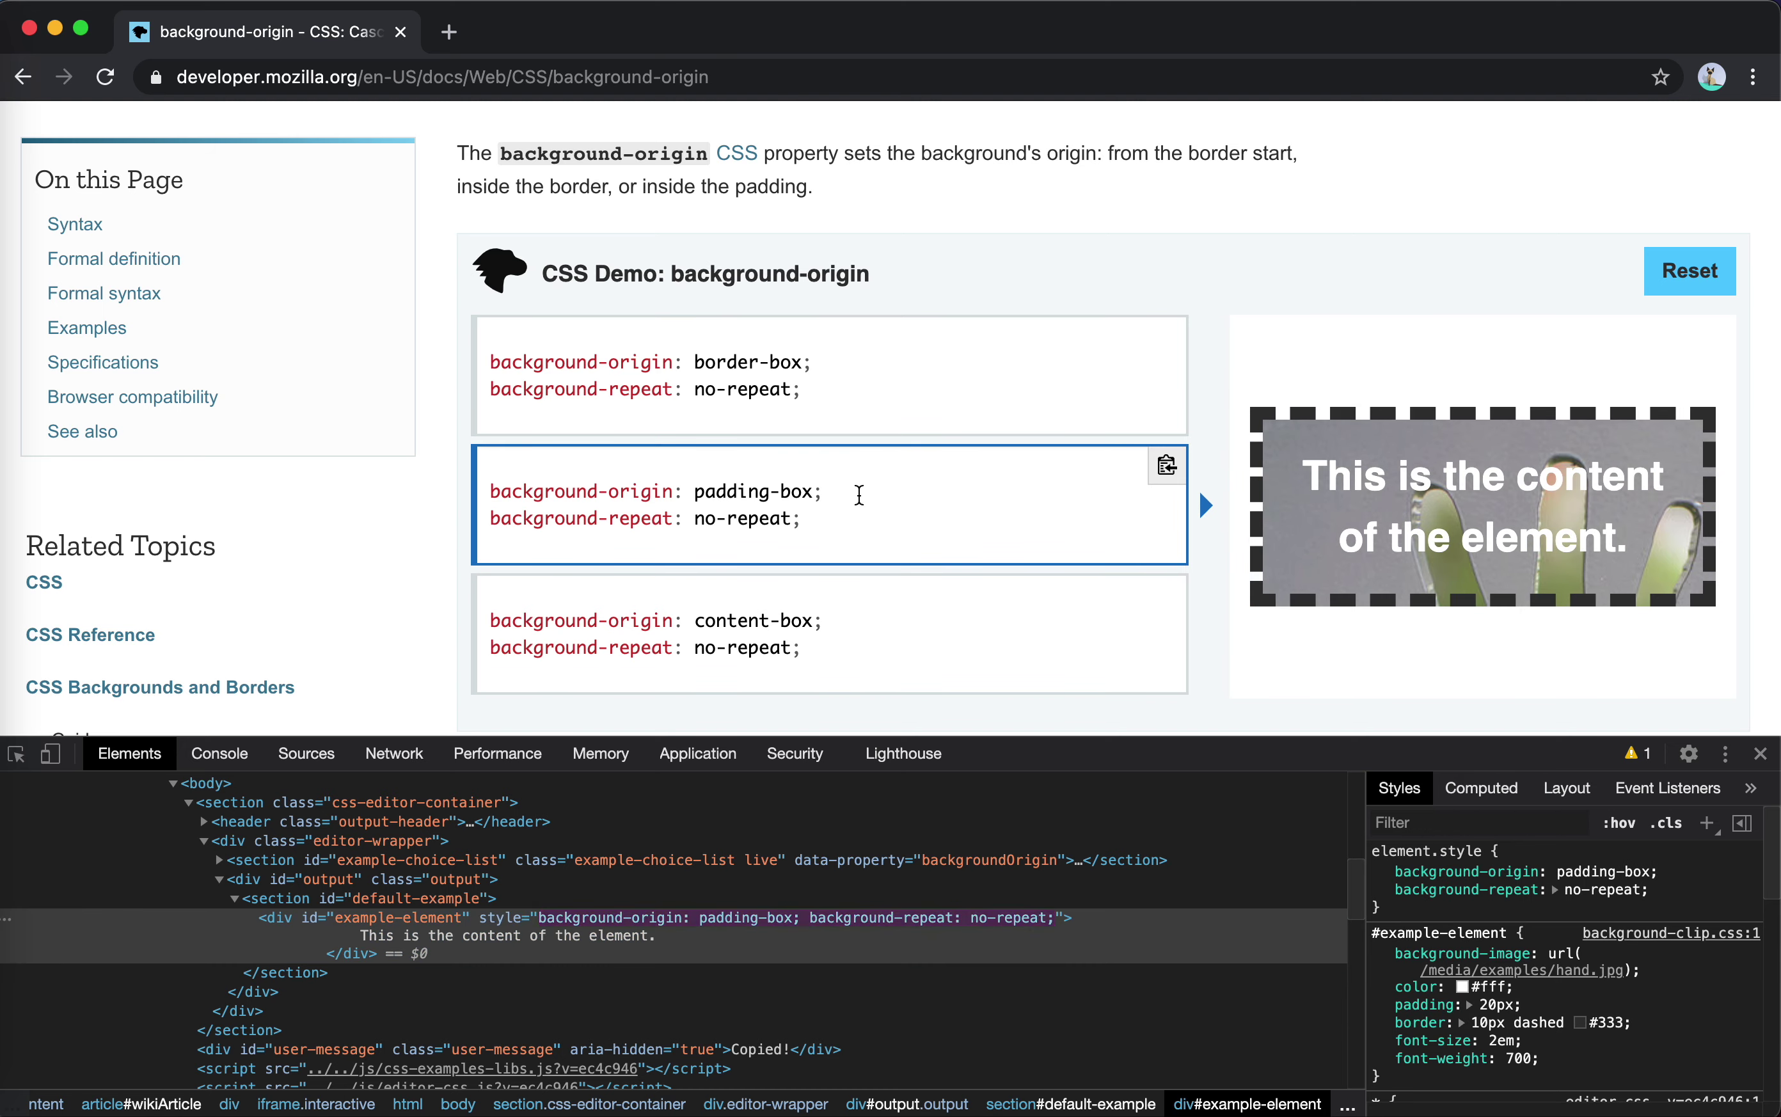
pyautogui.click(864, 633)
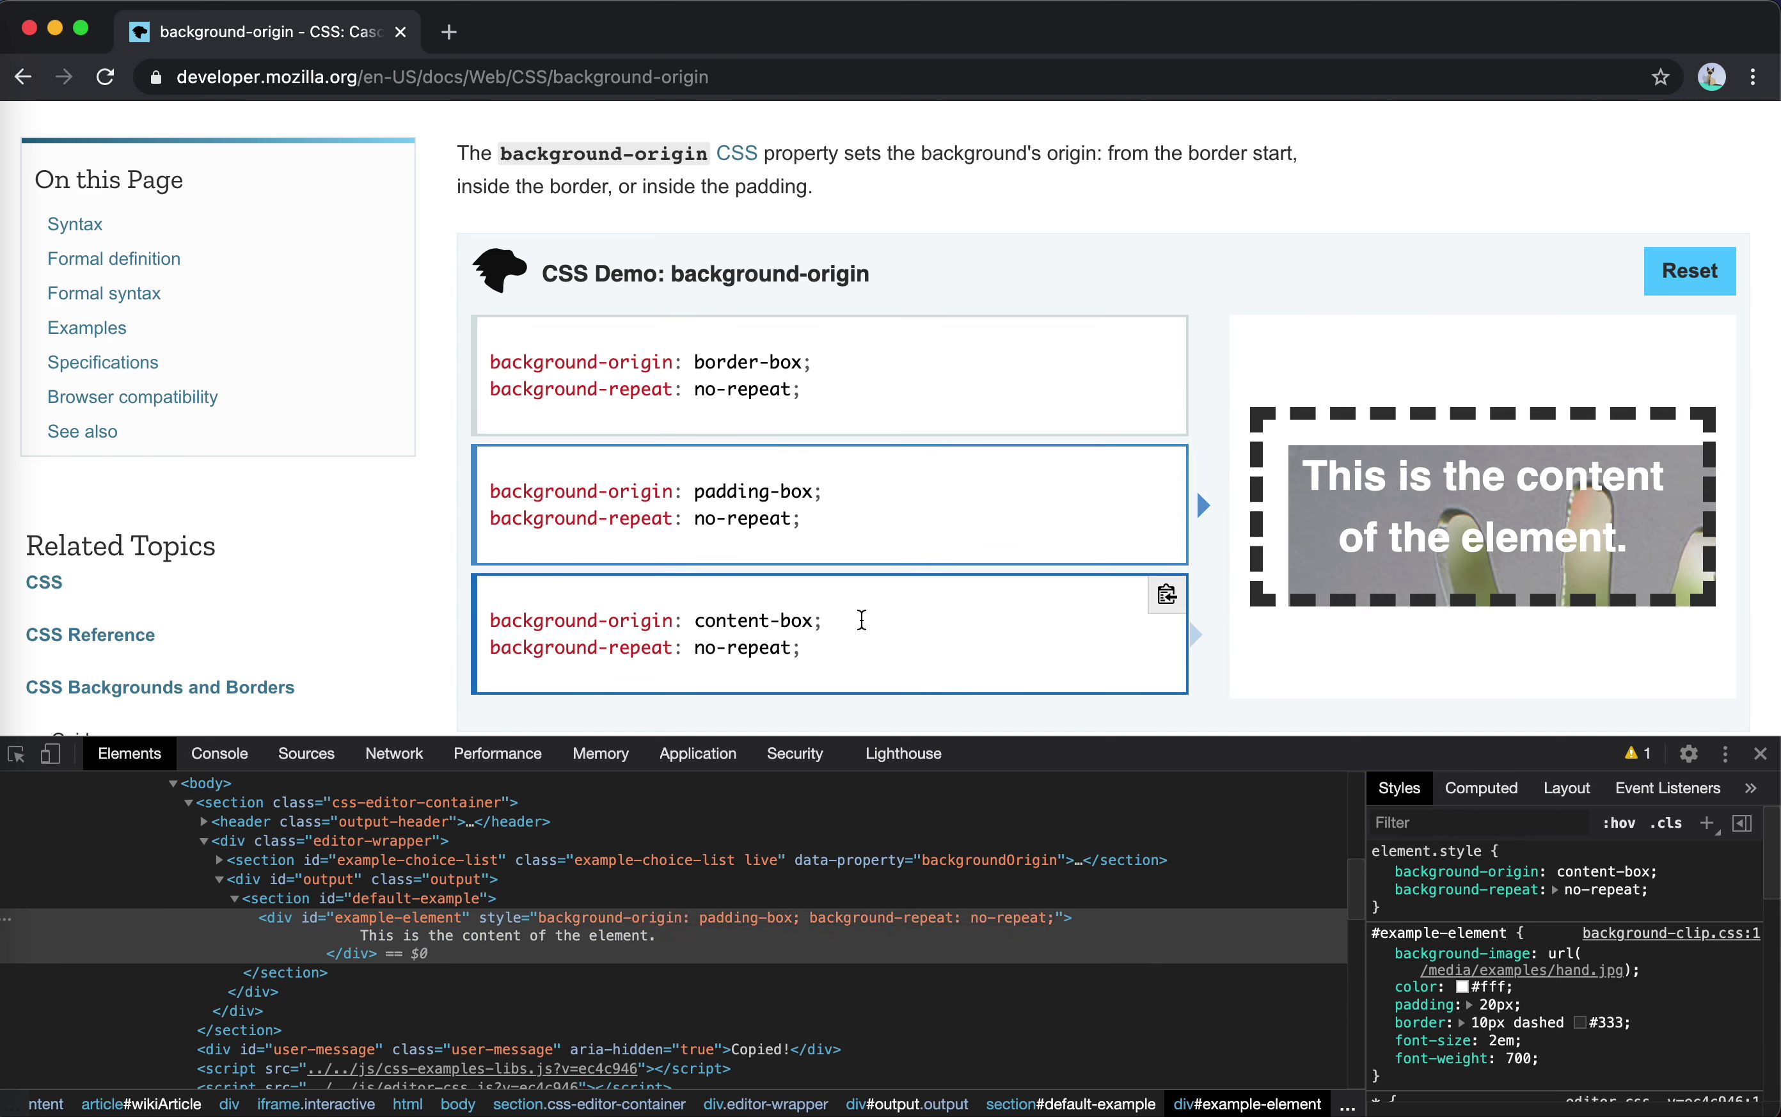
pyautogui.click(868, 532)
pyautogui.click(871, 631)
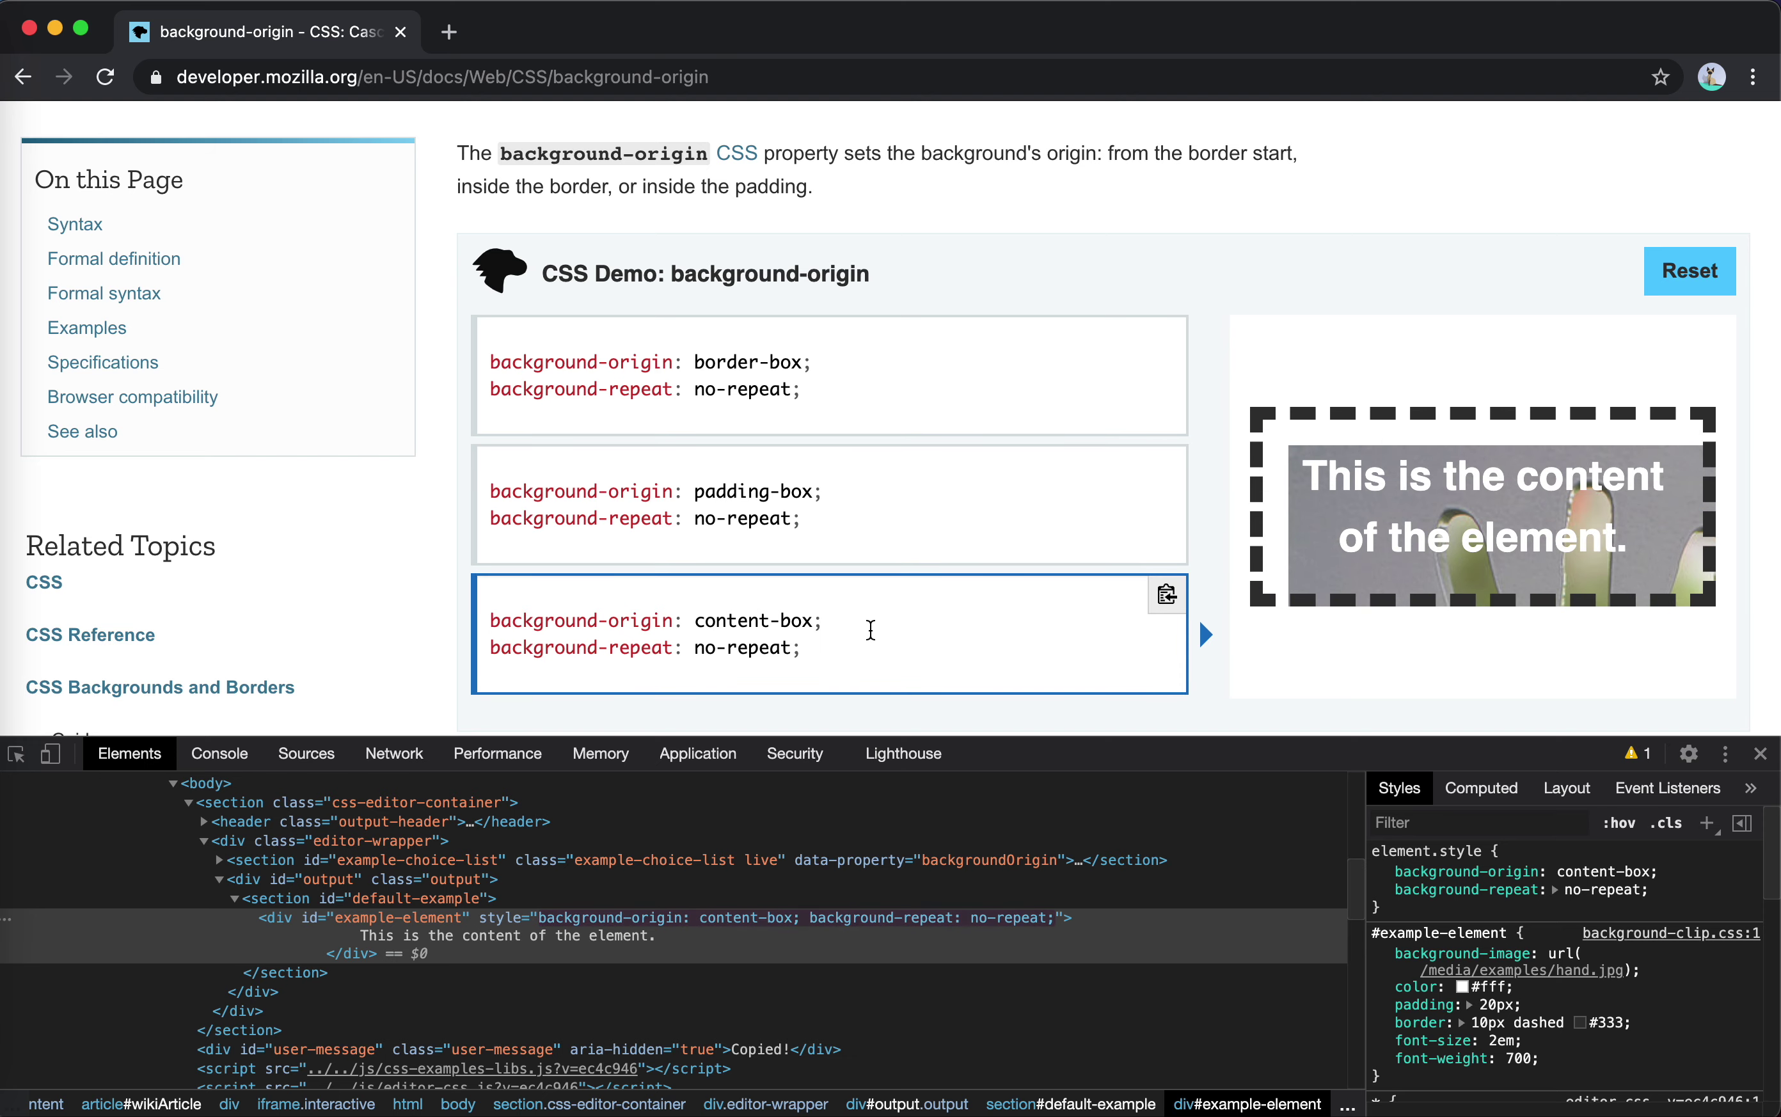
# - Switch the demo to border-box and add background-clip: content-box to the example element's inline style
pyautogui.click(1471, 913)
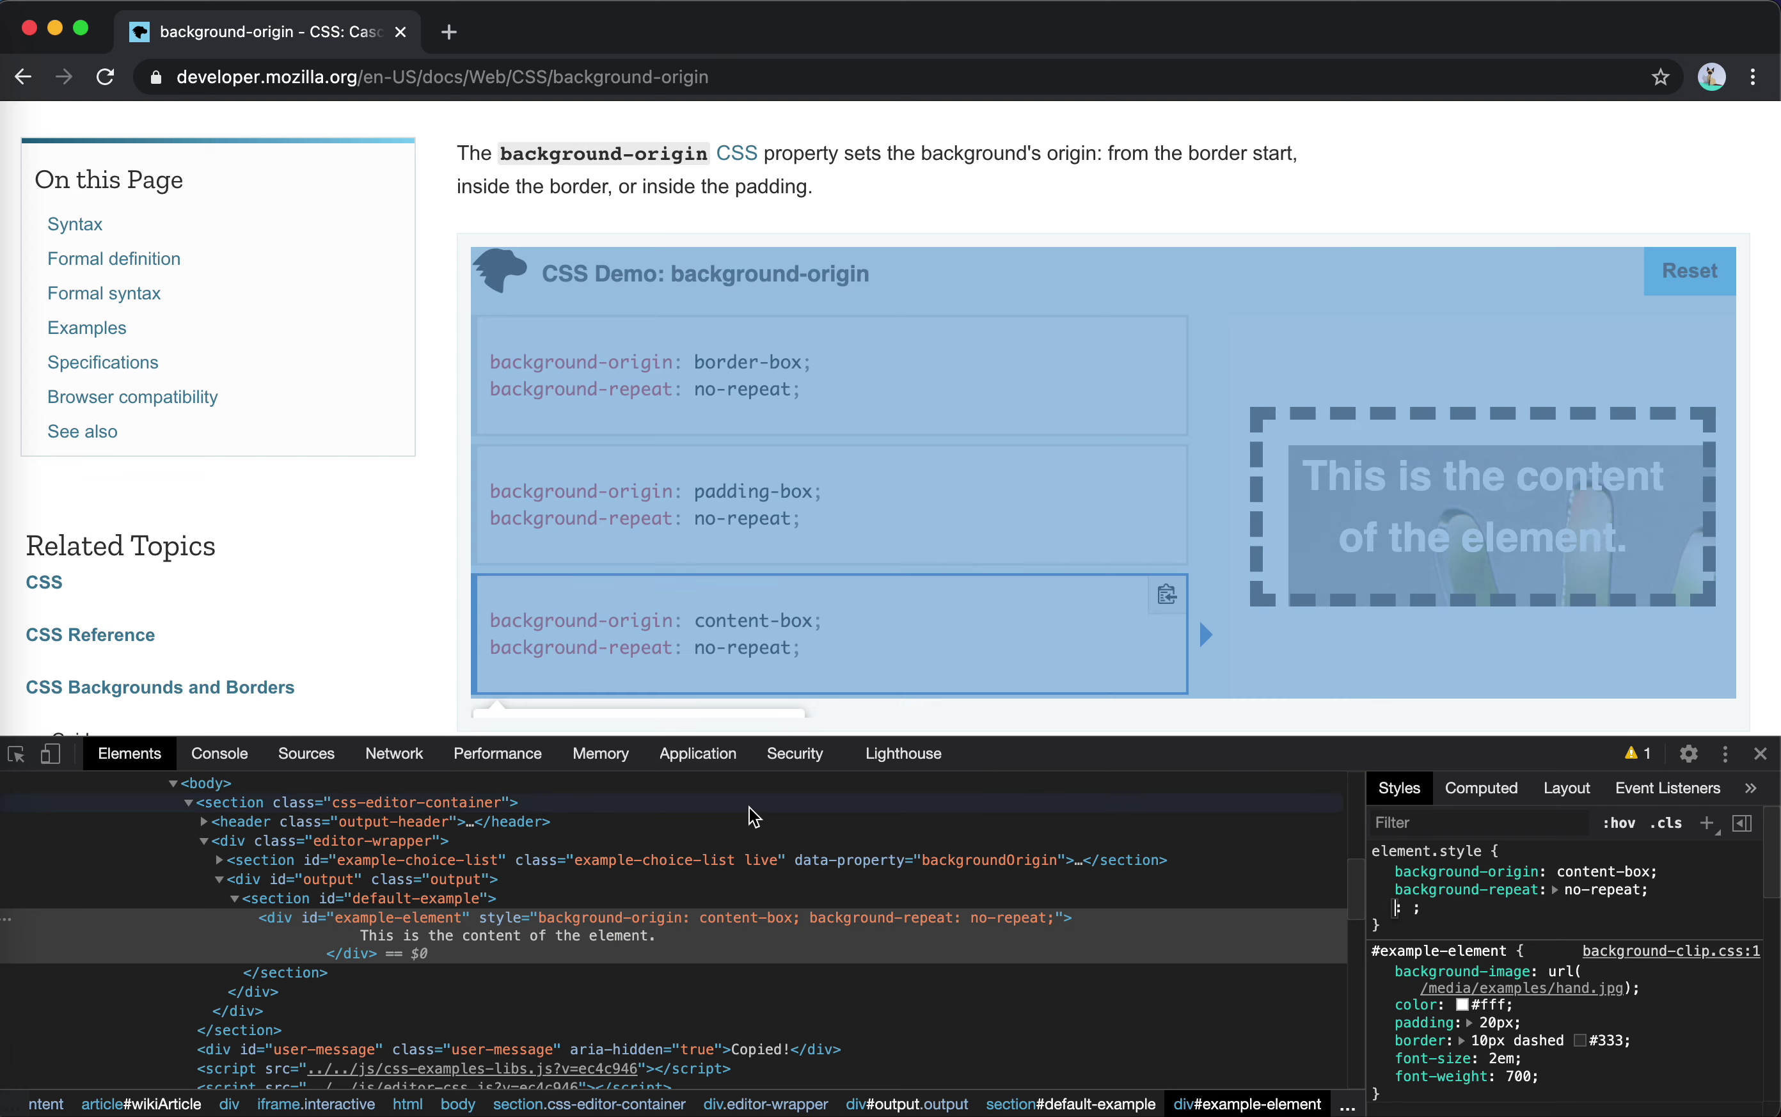
pyautogui.click(585, 944)
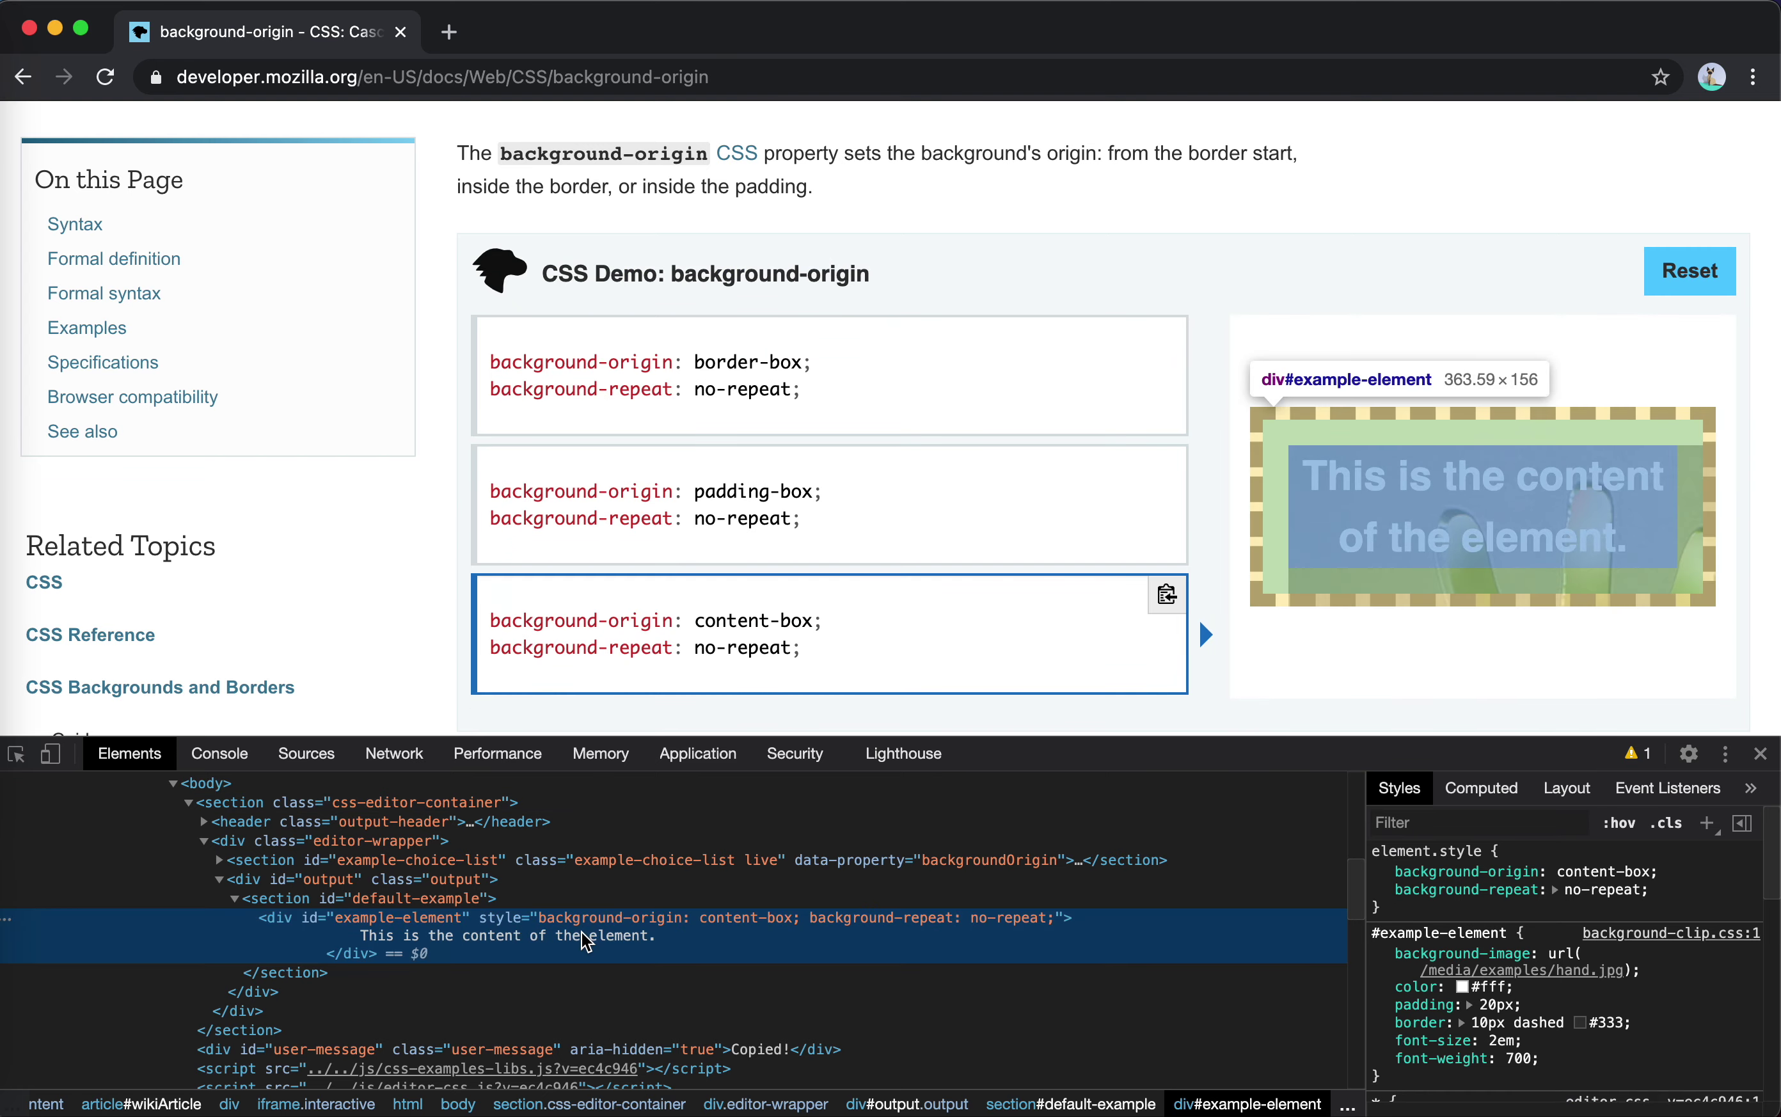
pyautogui.click(891, 347)
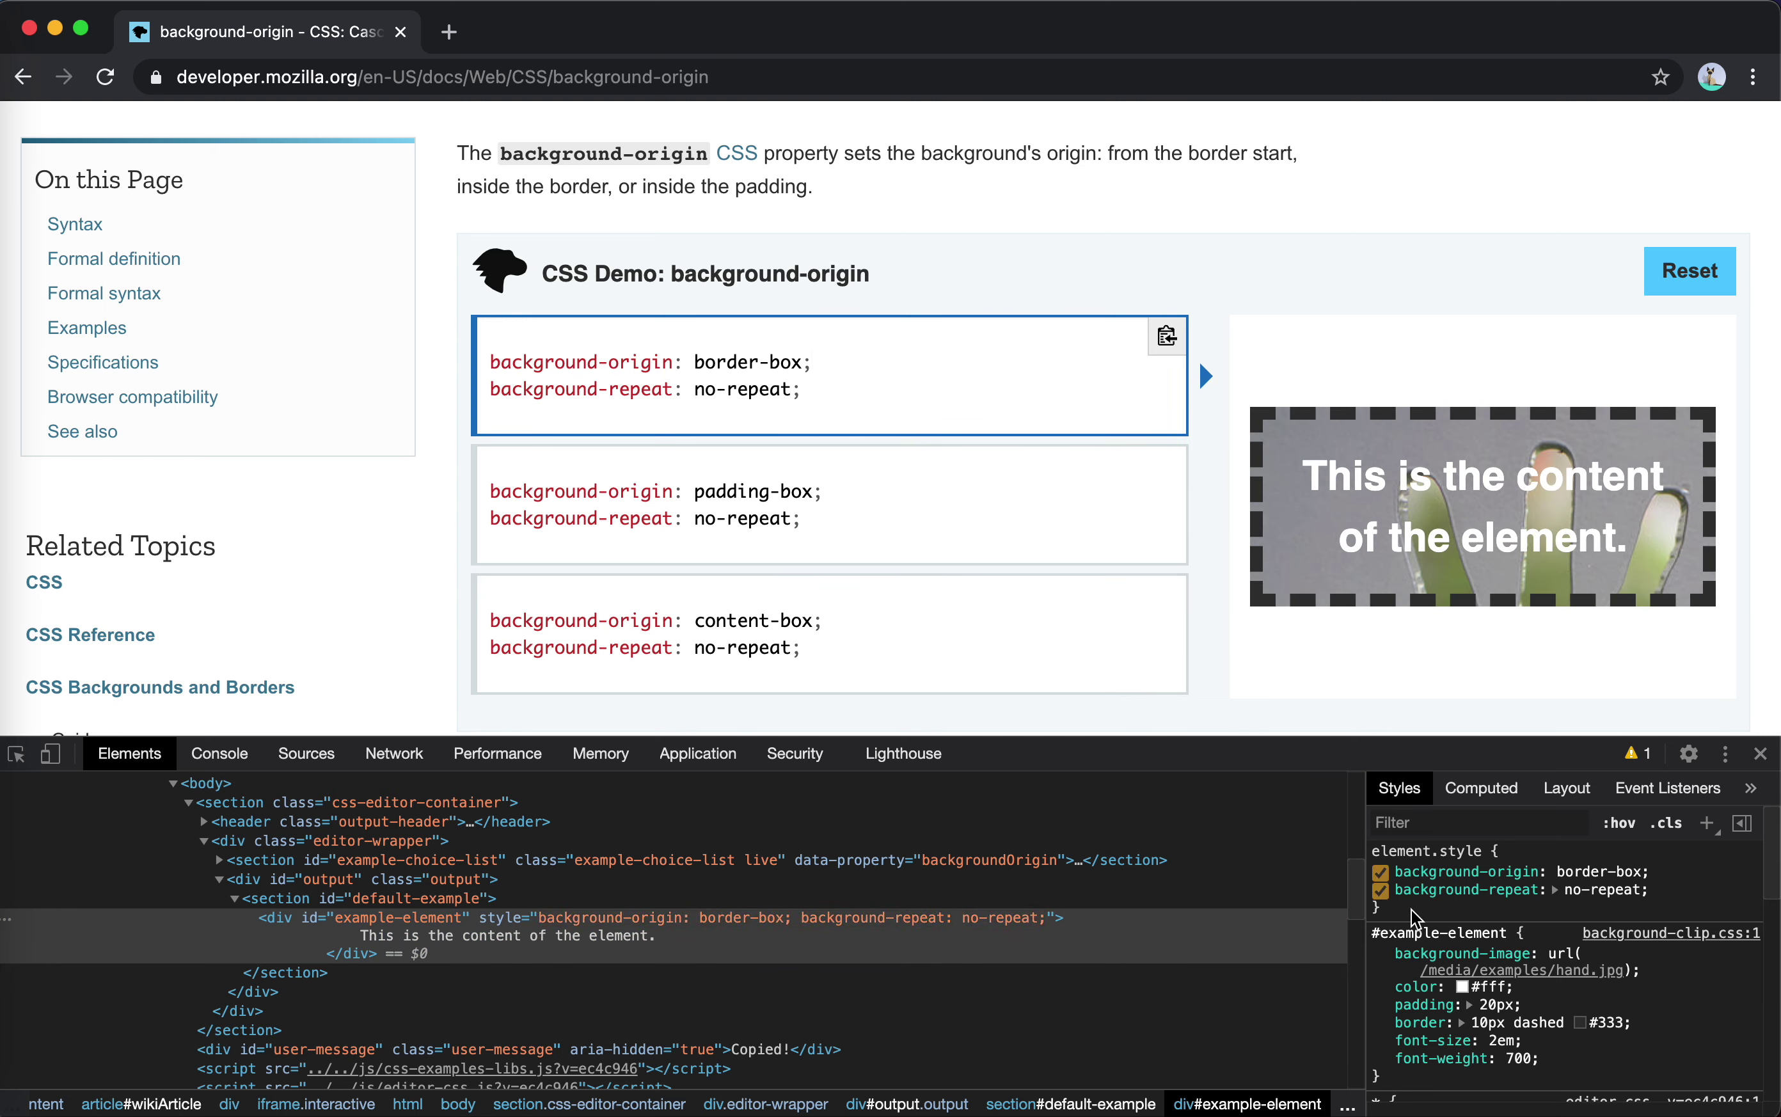
pyautogui.click(1499, 917)
pyautogui.write('background-clip')
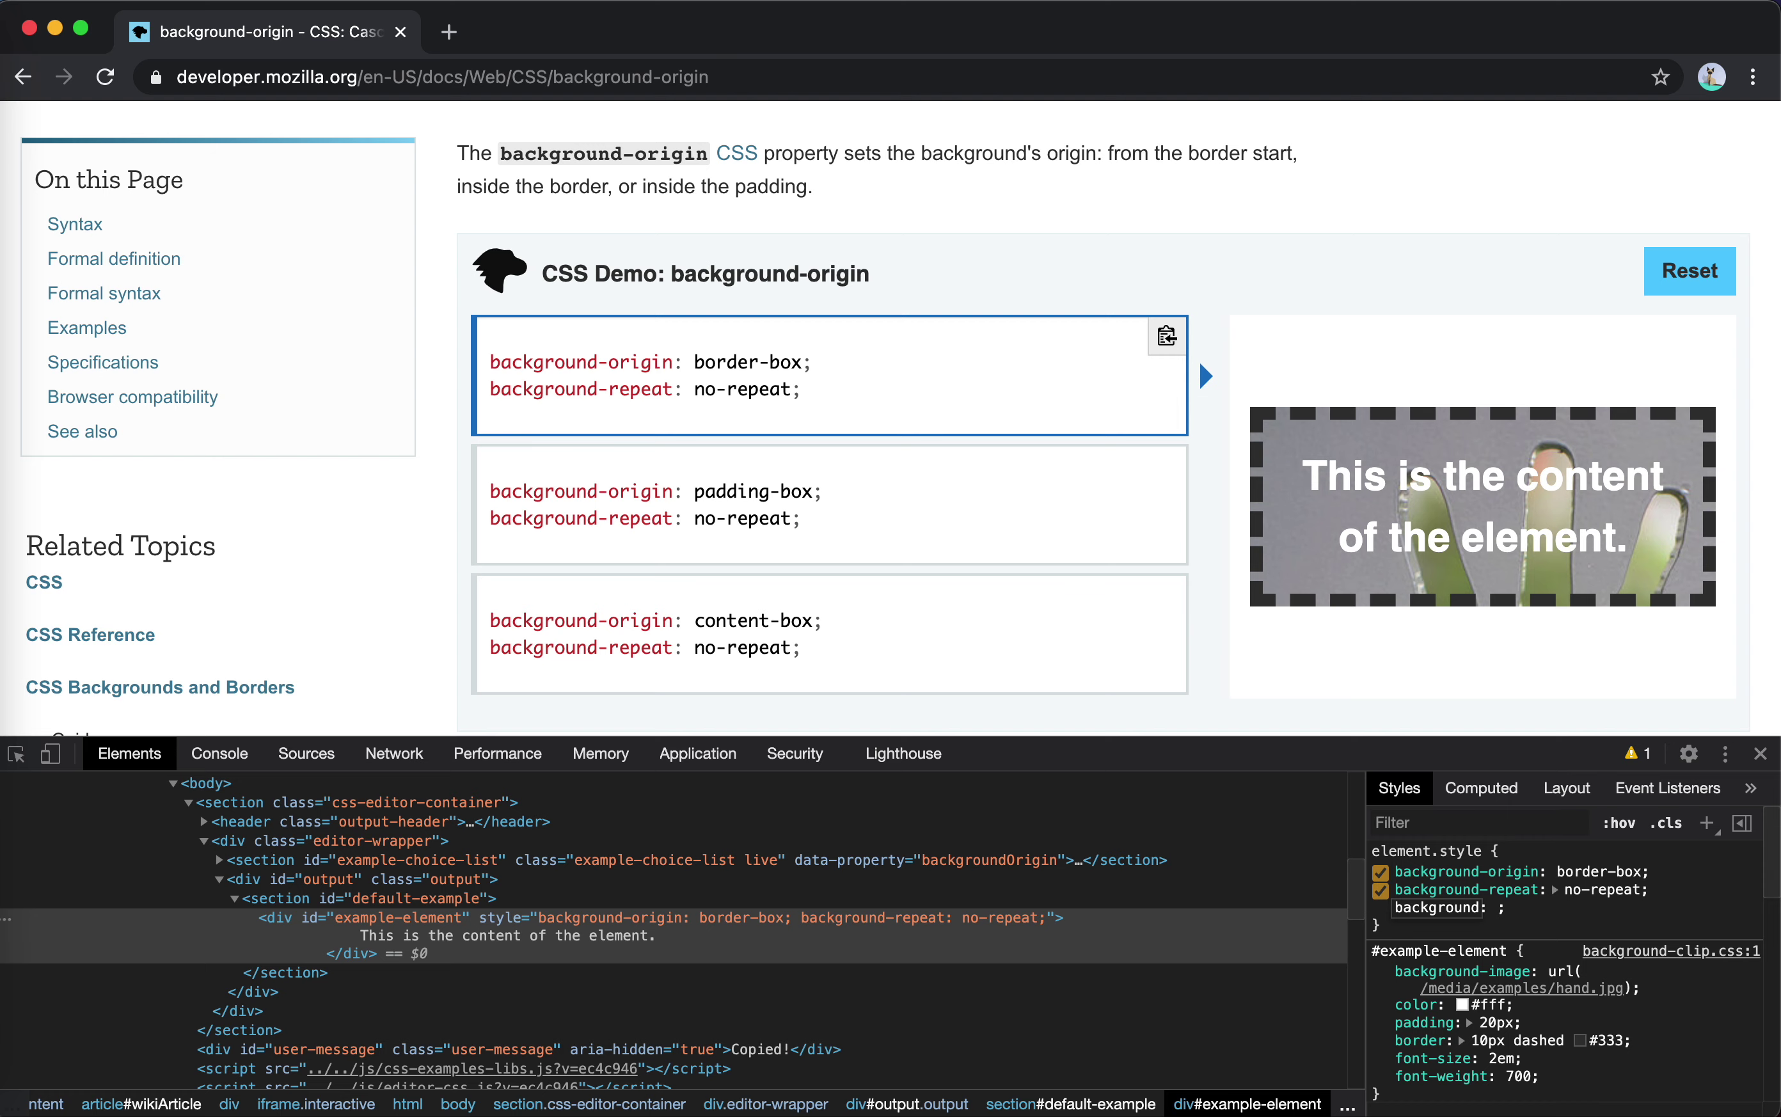
pyautogui.press('Tab')
pyautogui.write('c')
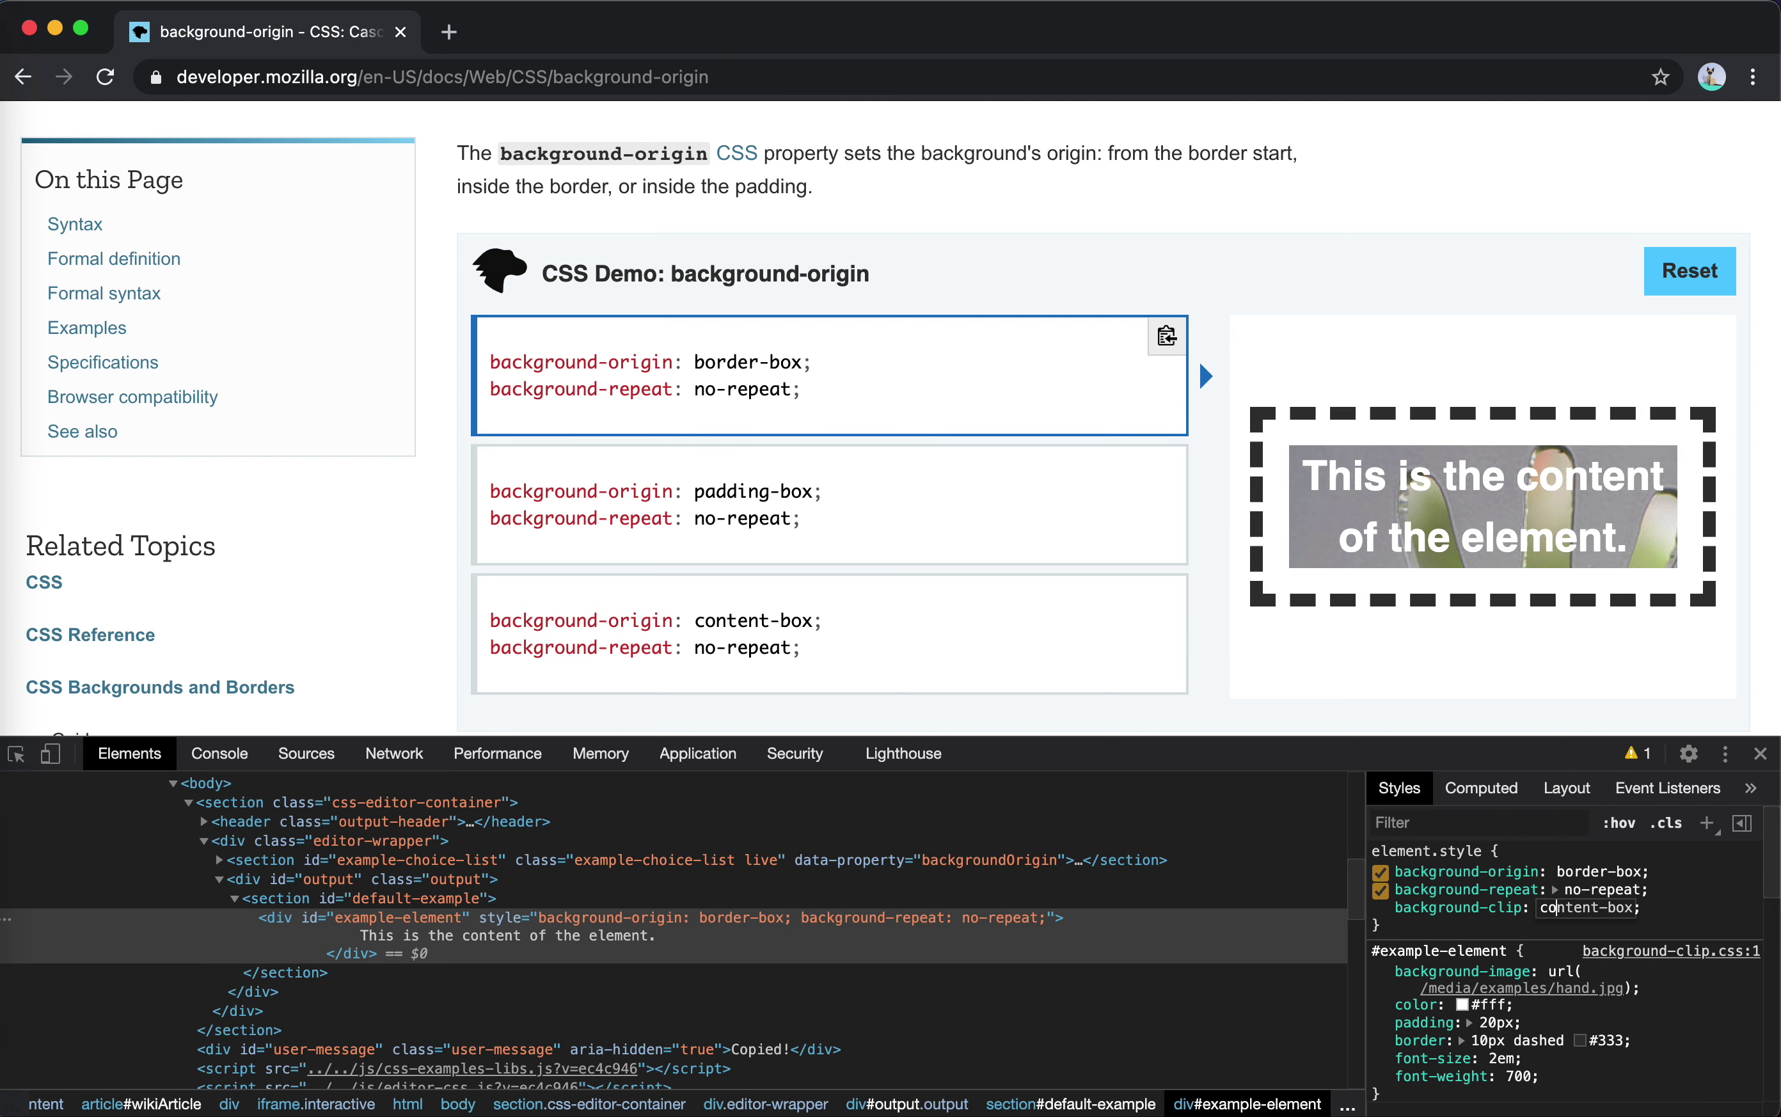
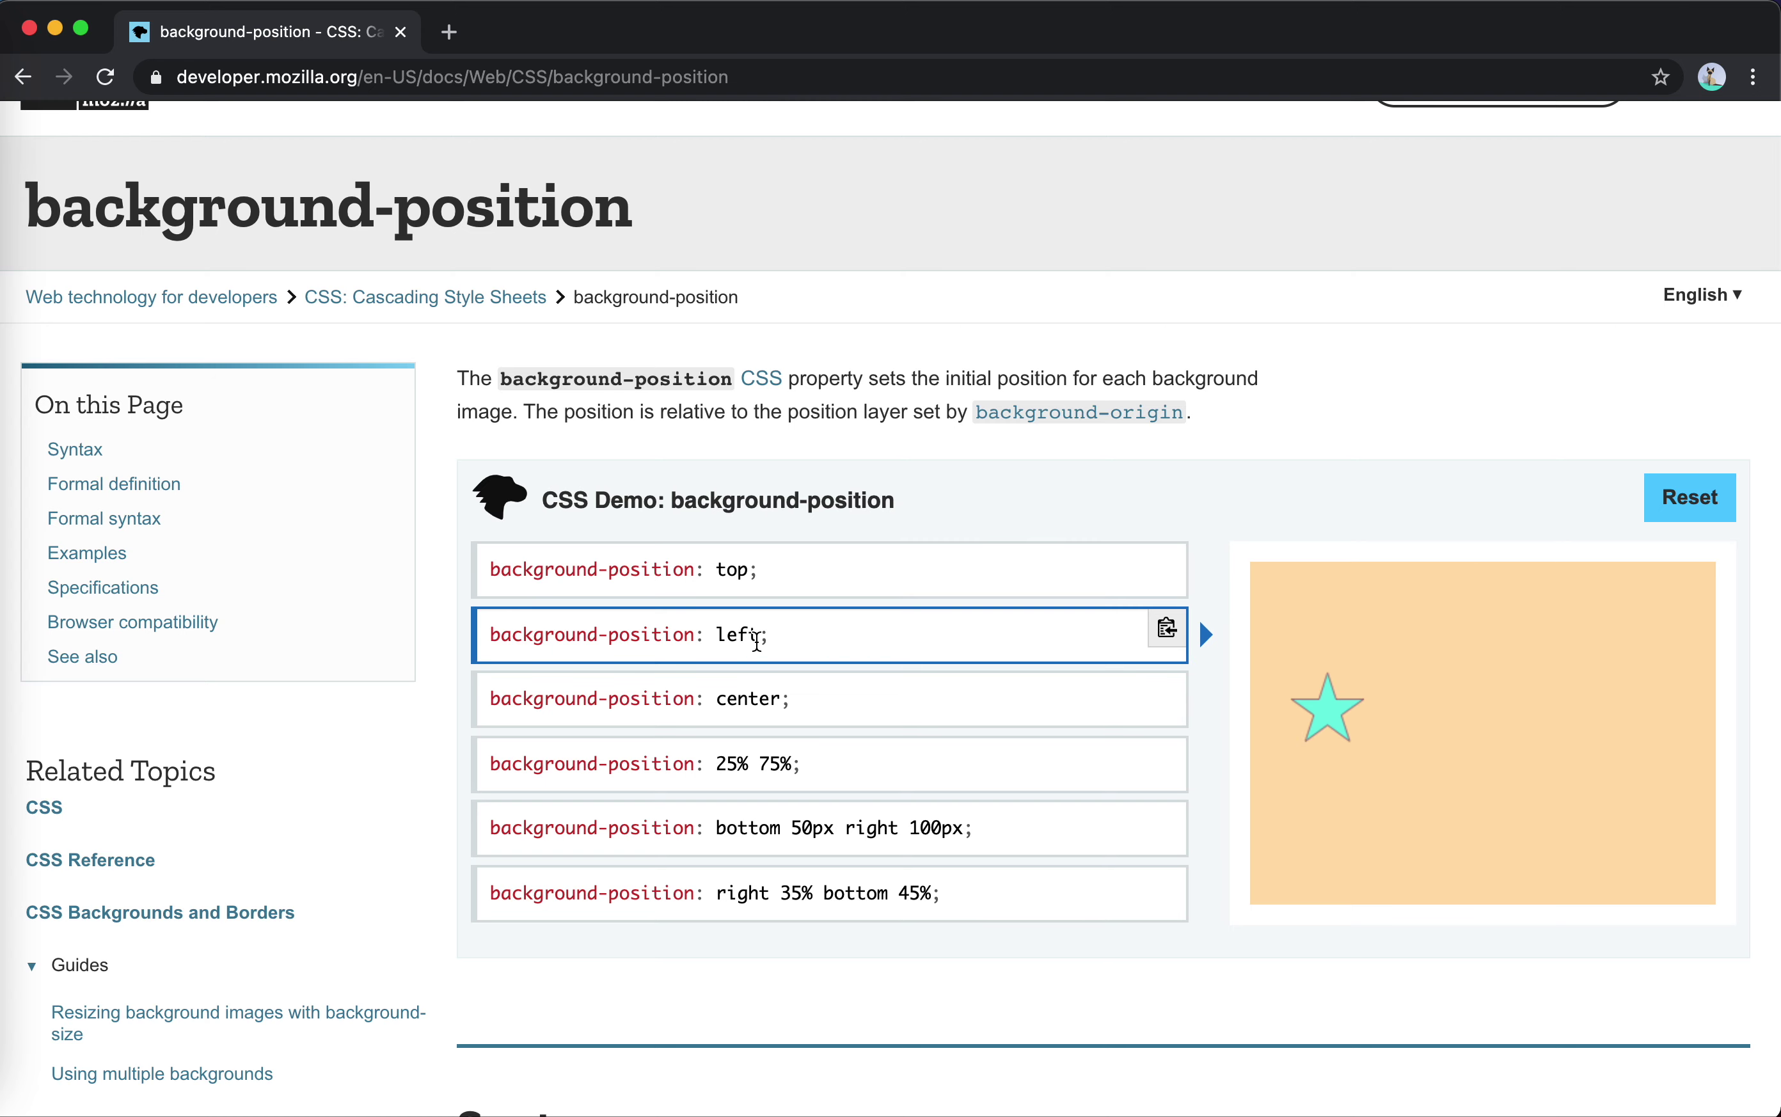
# - Preview the center and bottom 50px right 100px options in the background-position demo
pyautogui.click(831, 706)
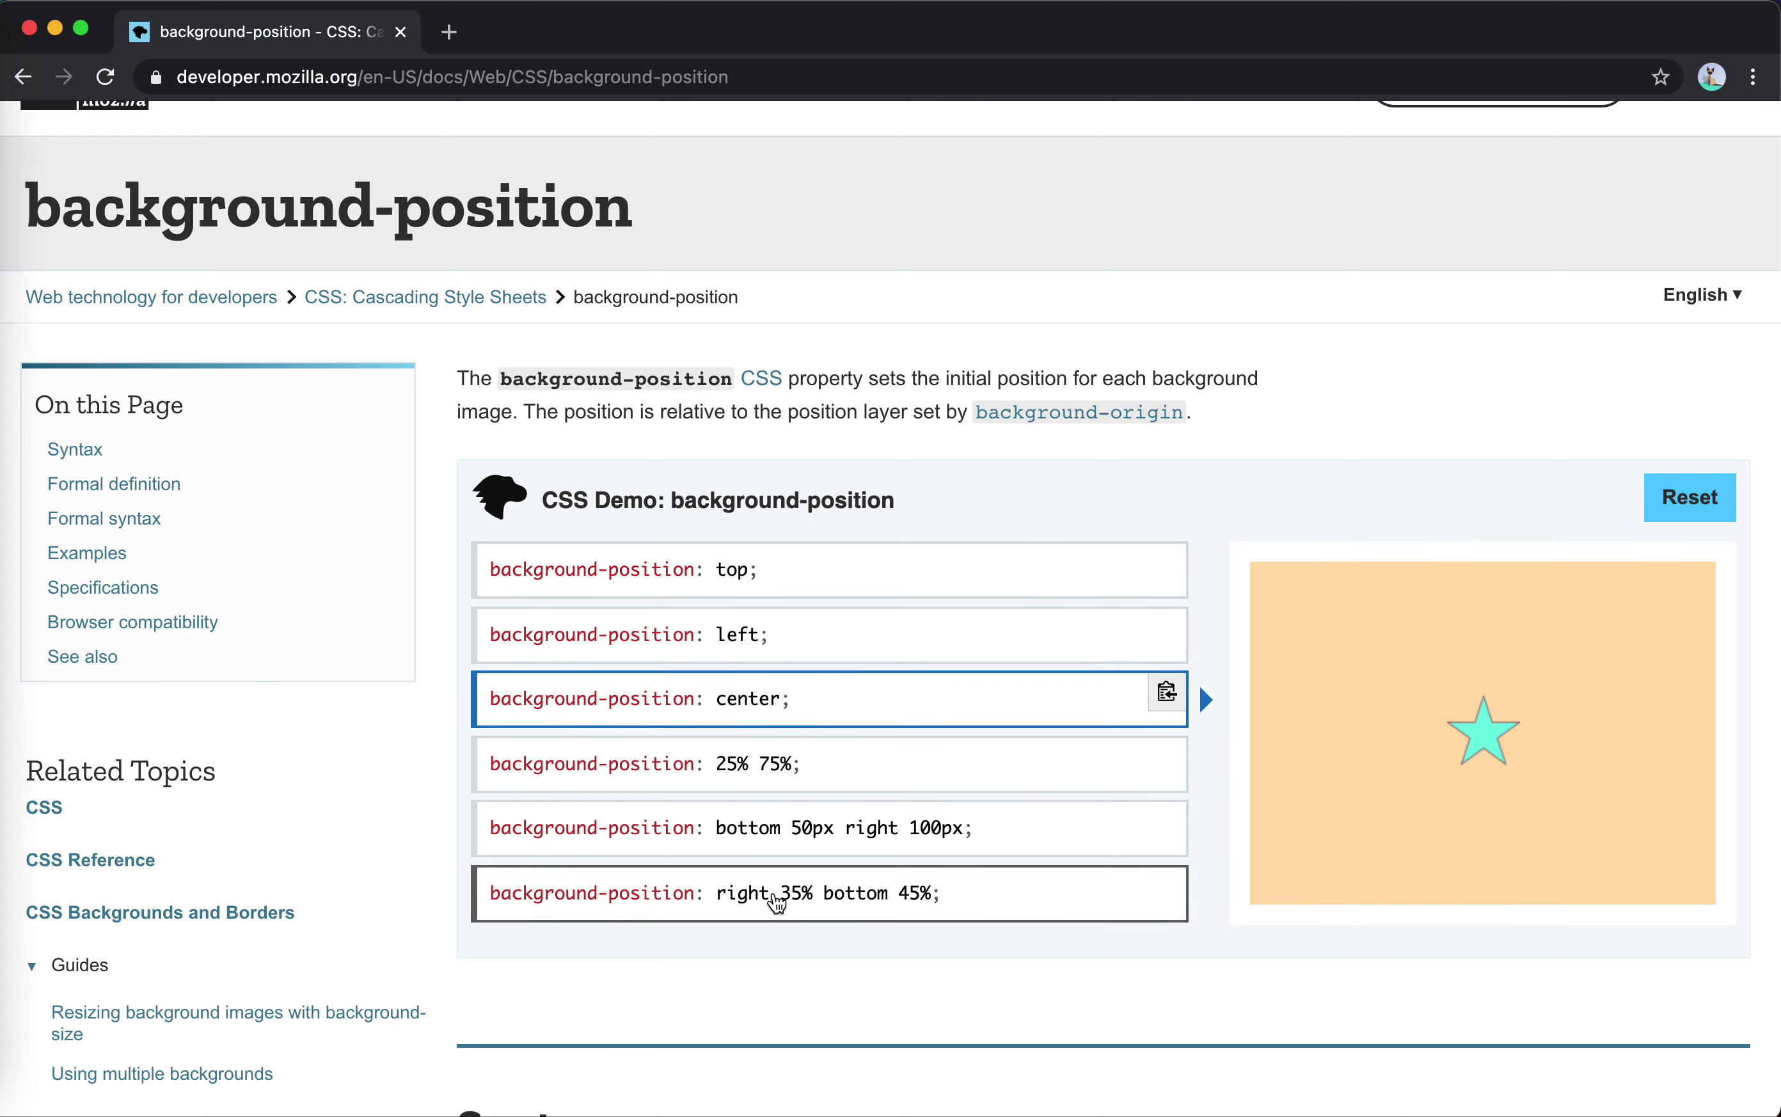
pyautogui.scroll(-1, 848, 875)
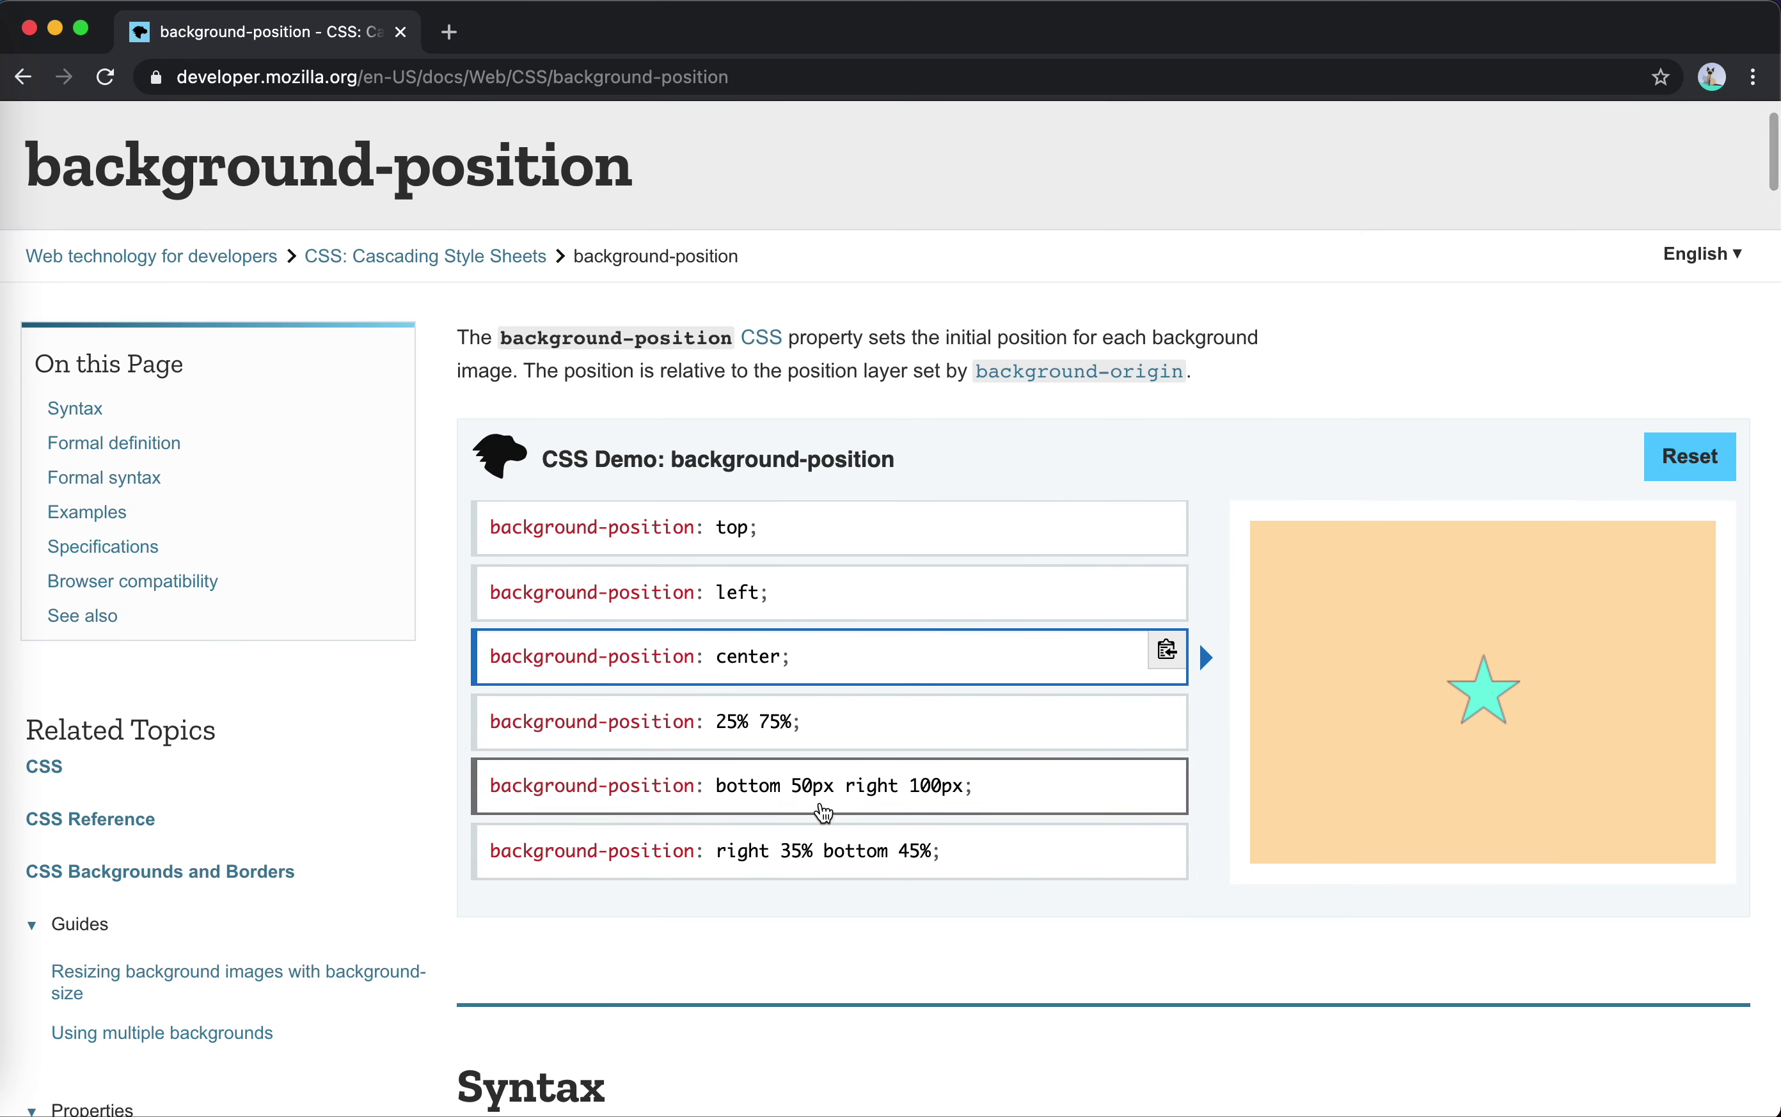
pyautogui.click(820, 794)
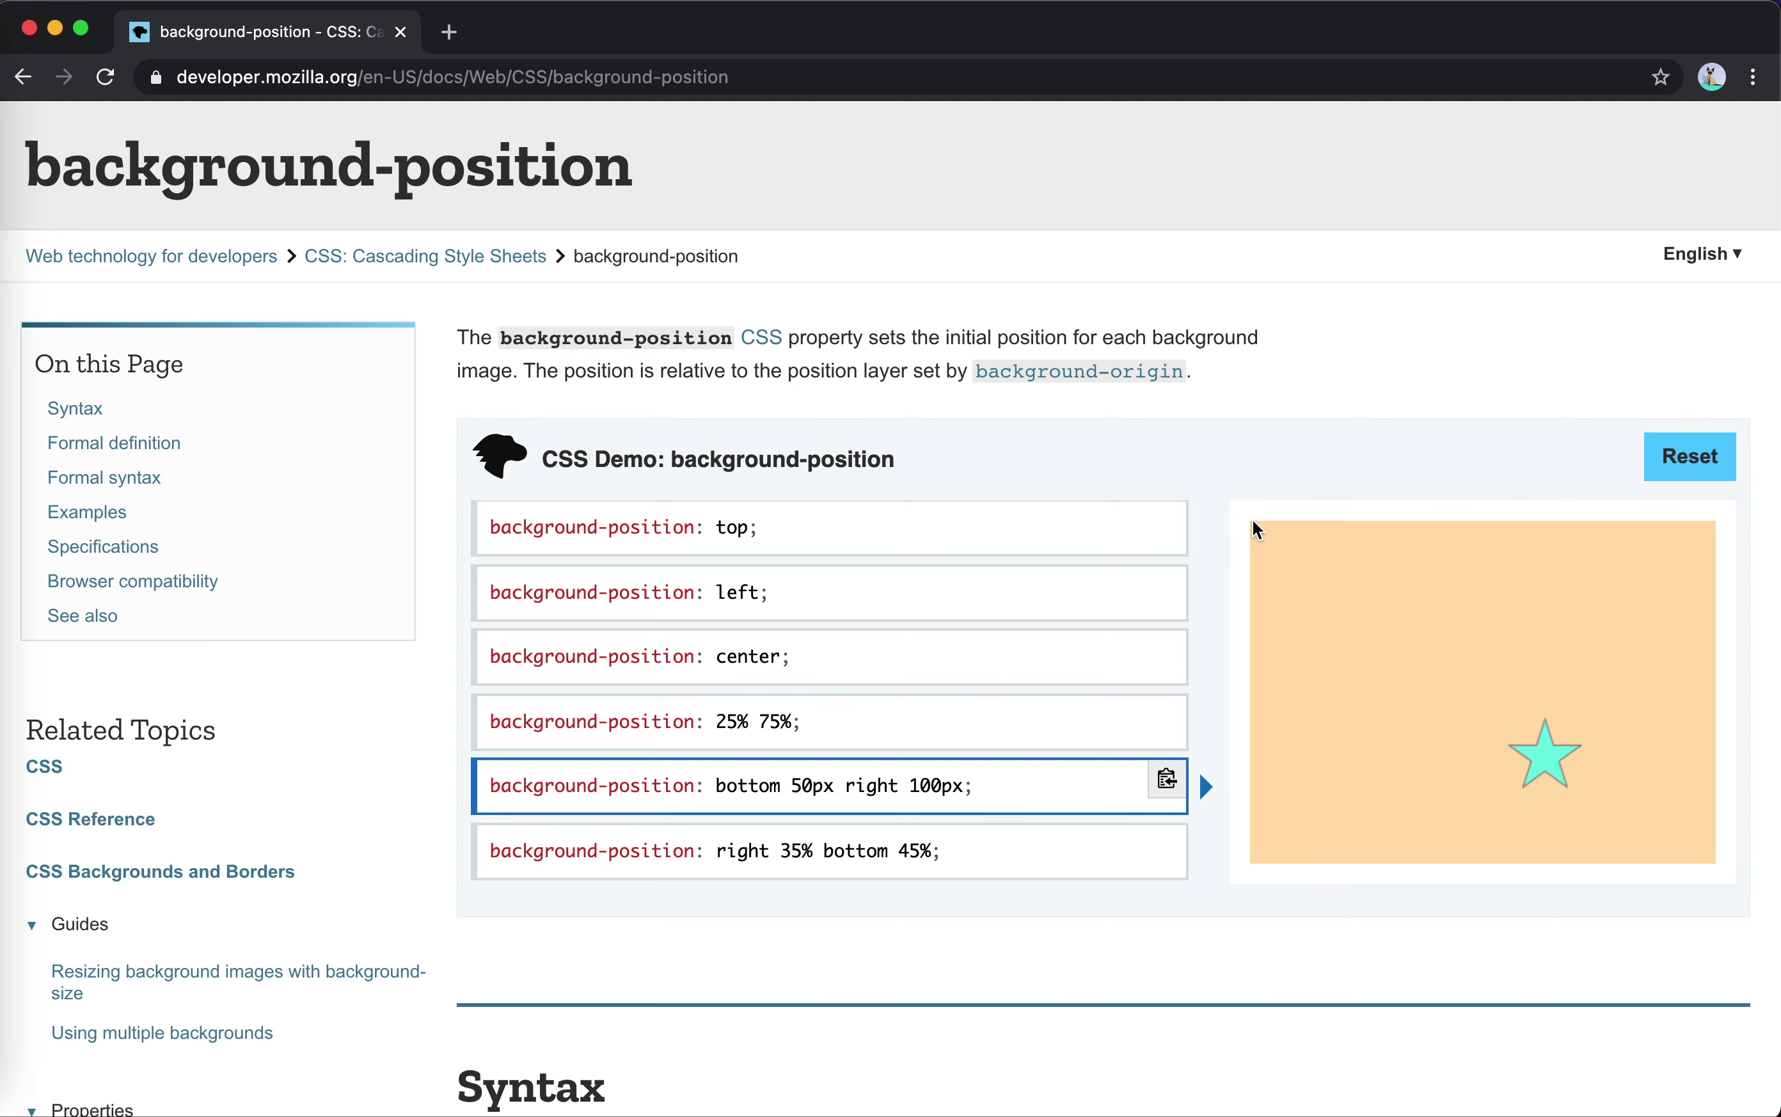
# - Inspect the star example element of the background-position demo in the developer tools
pyautogui.scroll(-3, 1125, 644)
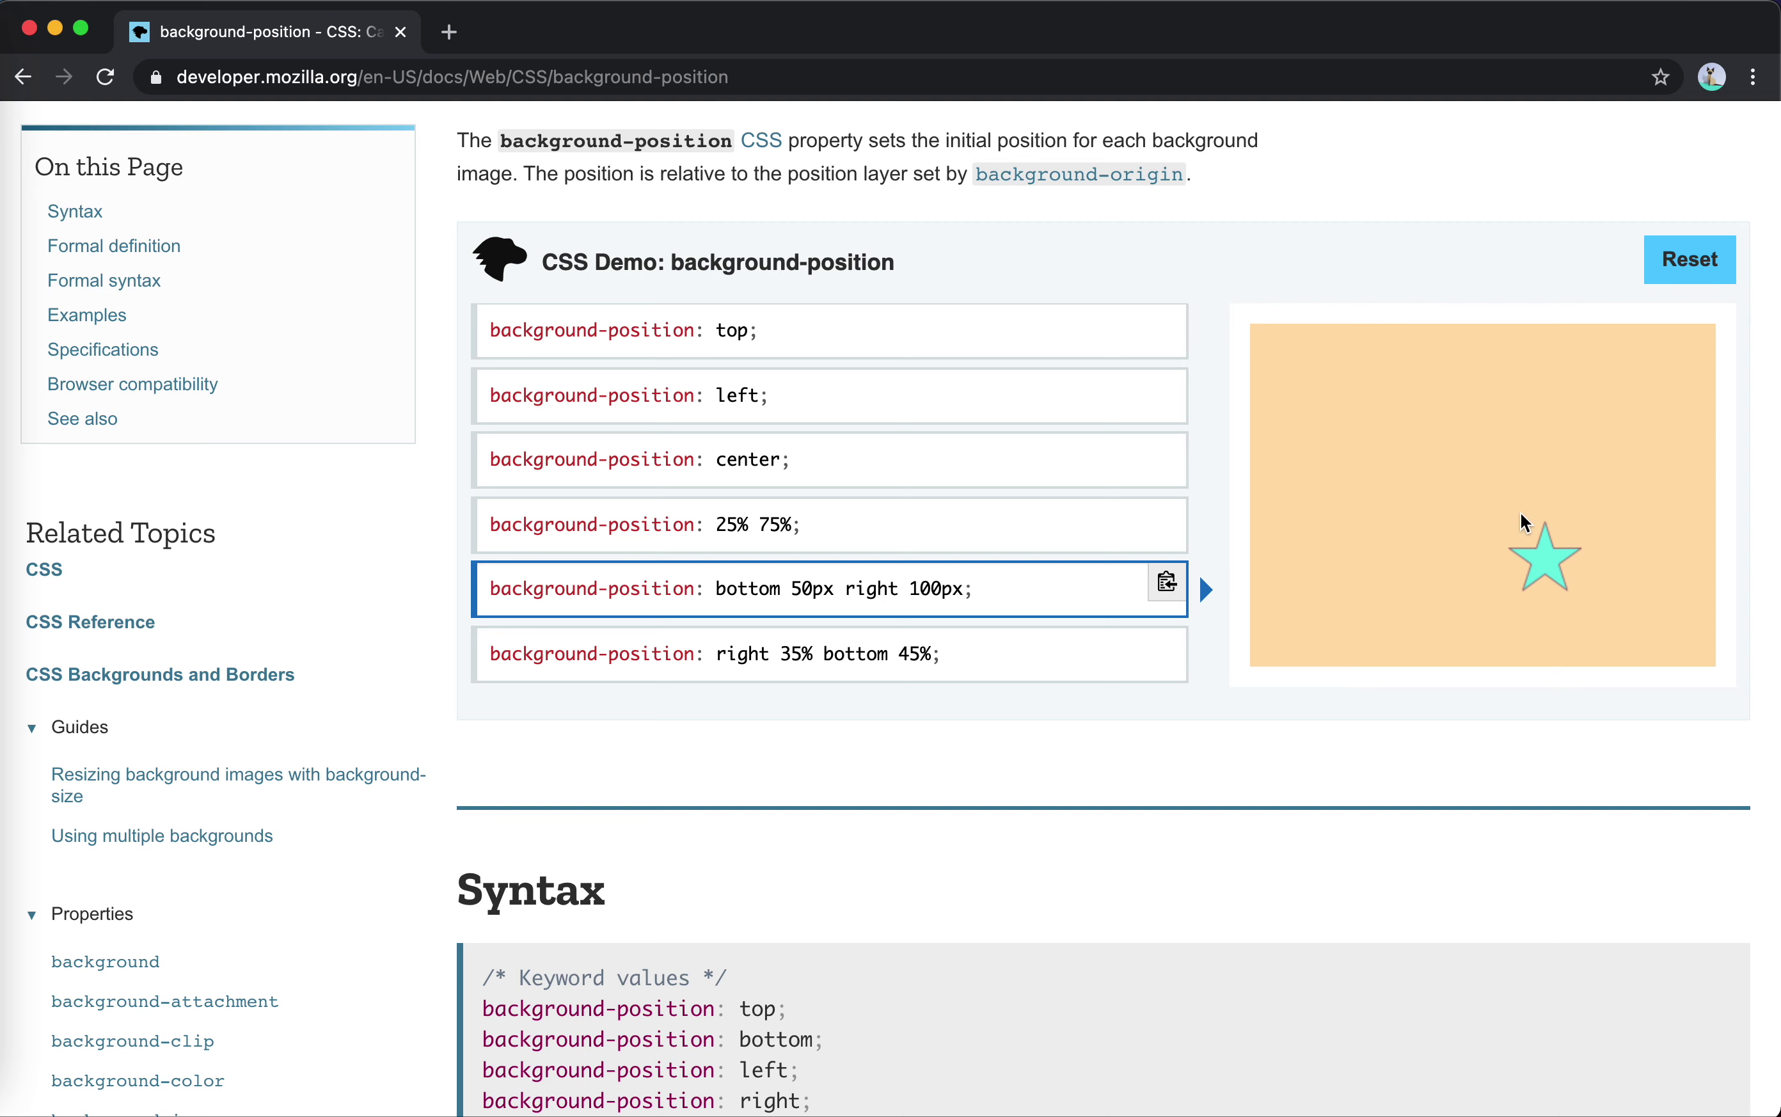
pyautogui.rightClick(1545, 580)
pyautogui.click(1546, 900)
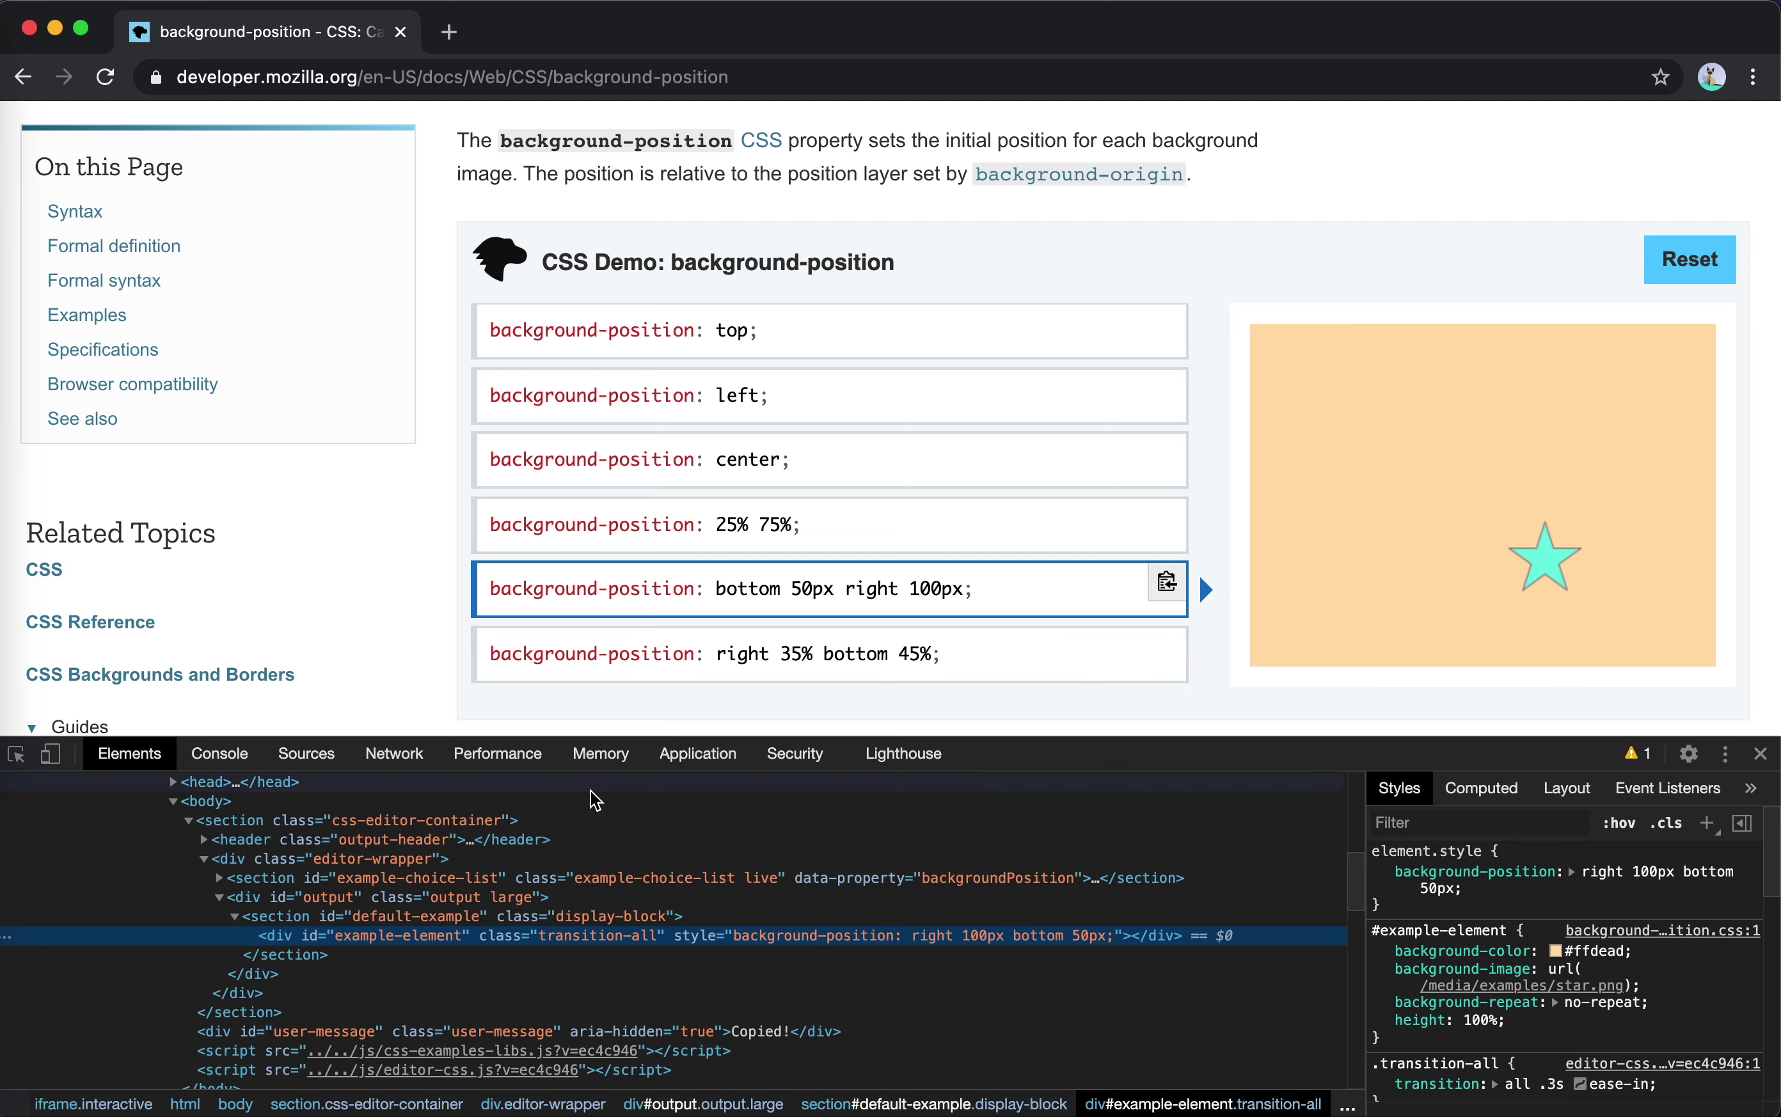
# - Try 0 0 as the example element's inline background-position, and replace it with 100px 50px
pyautogui.click(1586, 879)
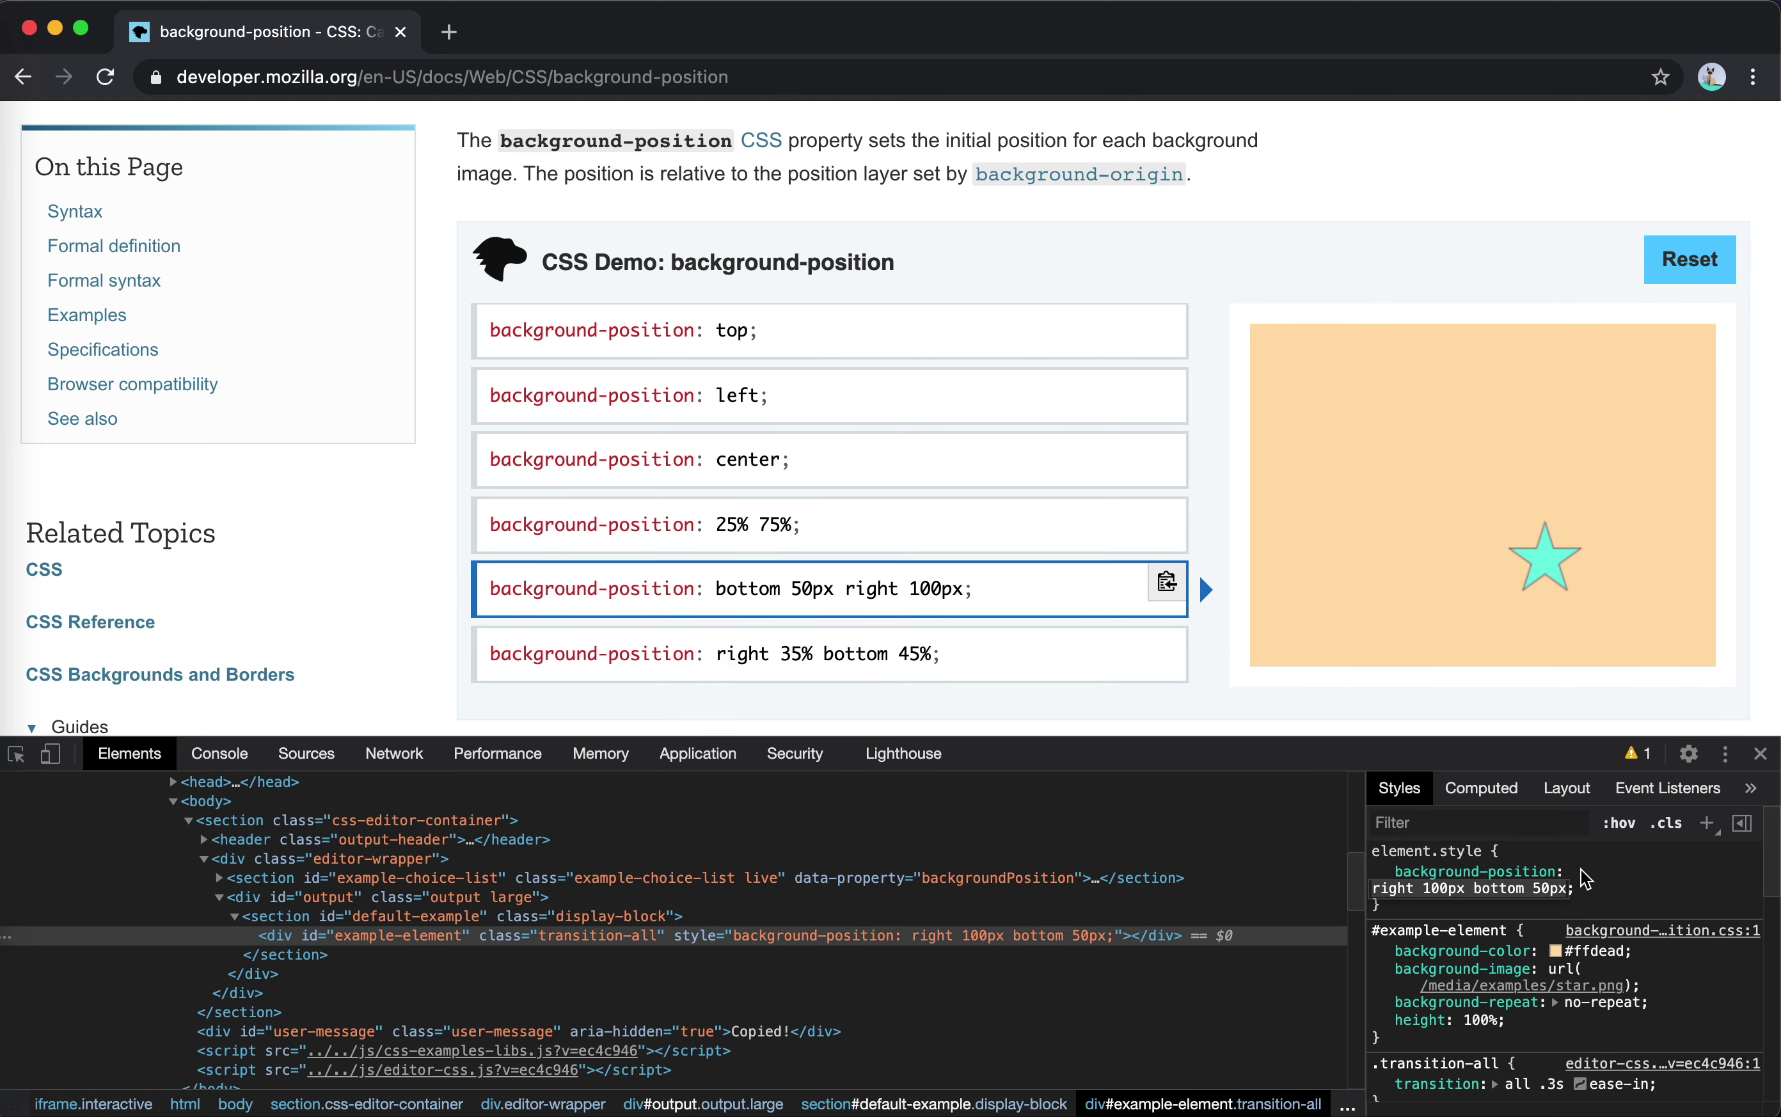
pyautogui.write('0 0')
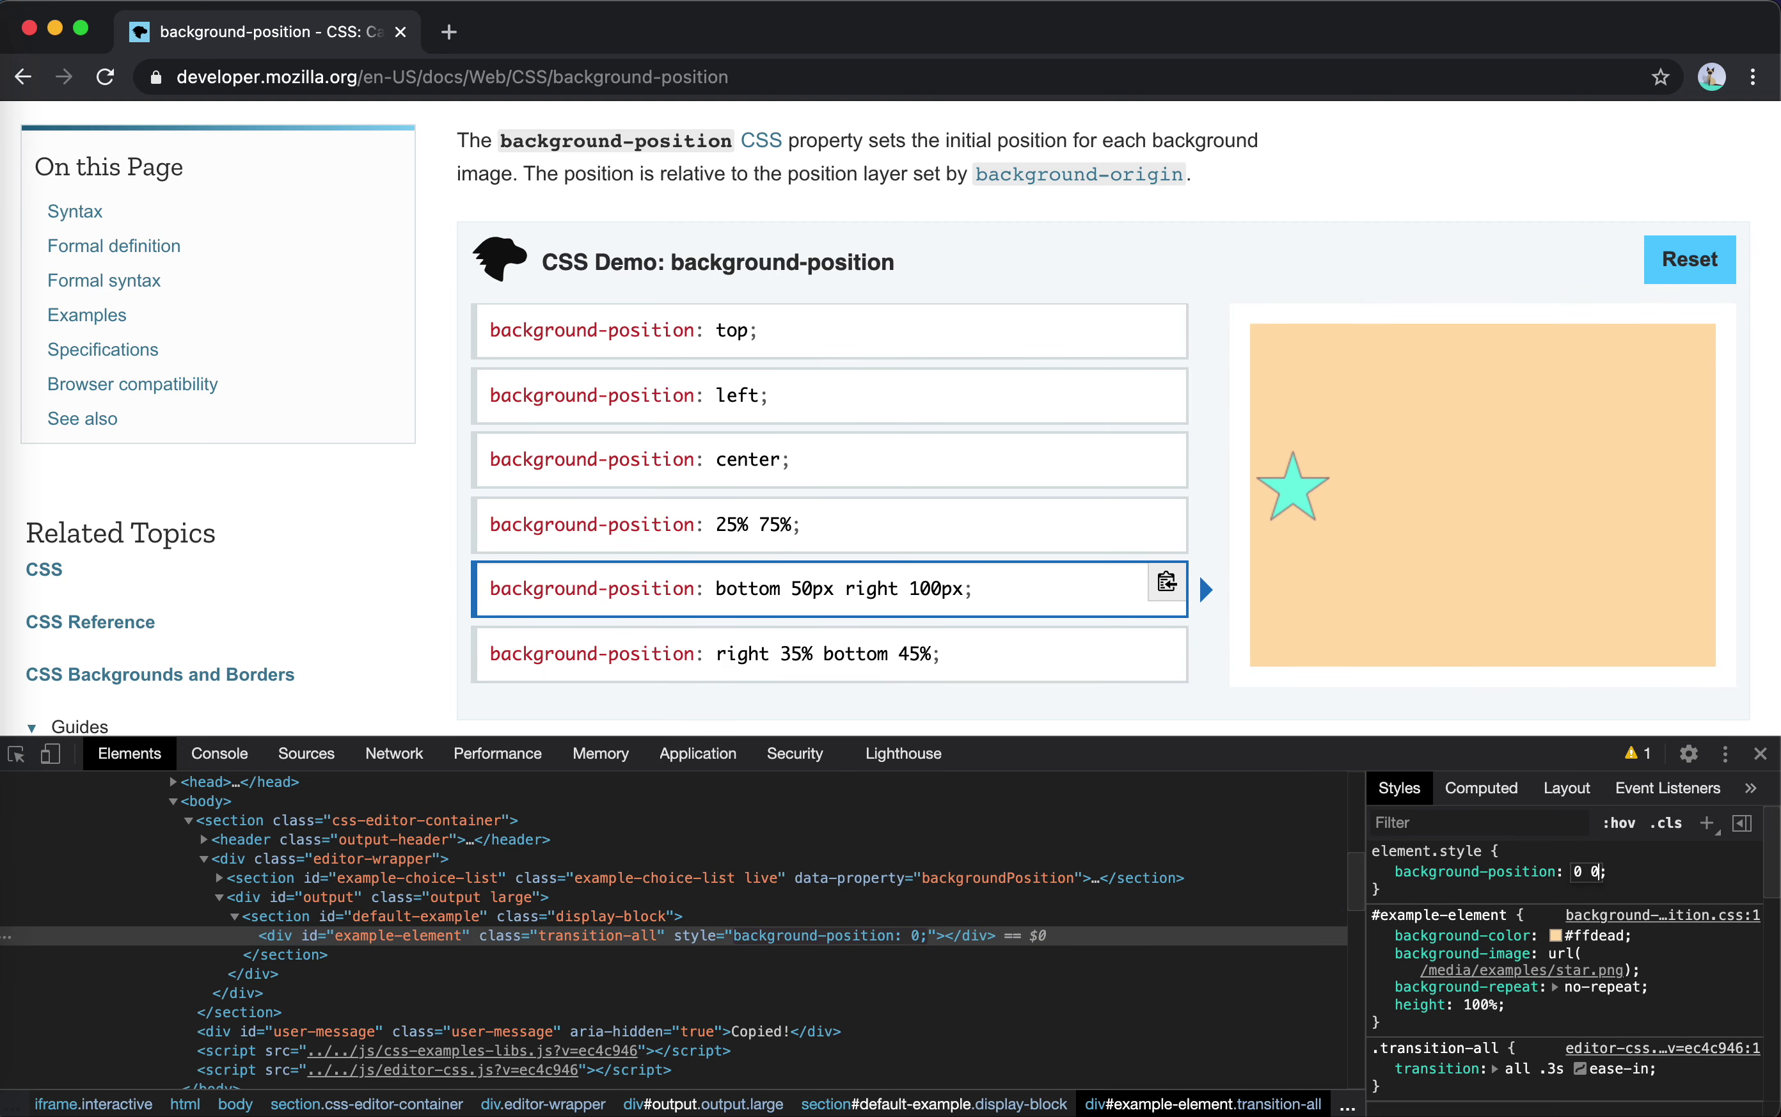
pyautogui.press('BackSpace')
pyautogui.press('BackSpace')
pyautogui.press('BackSpace')
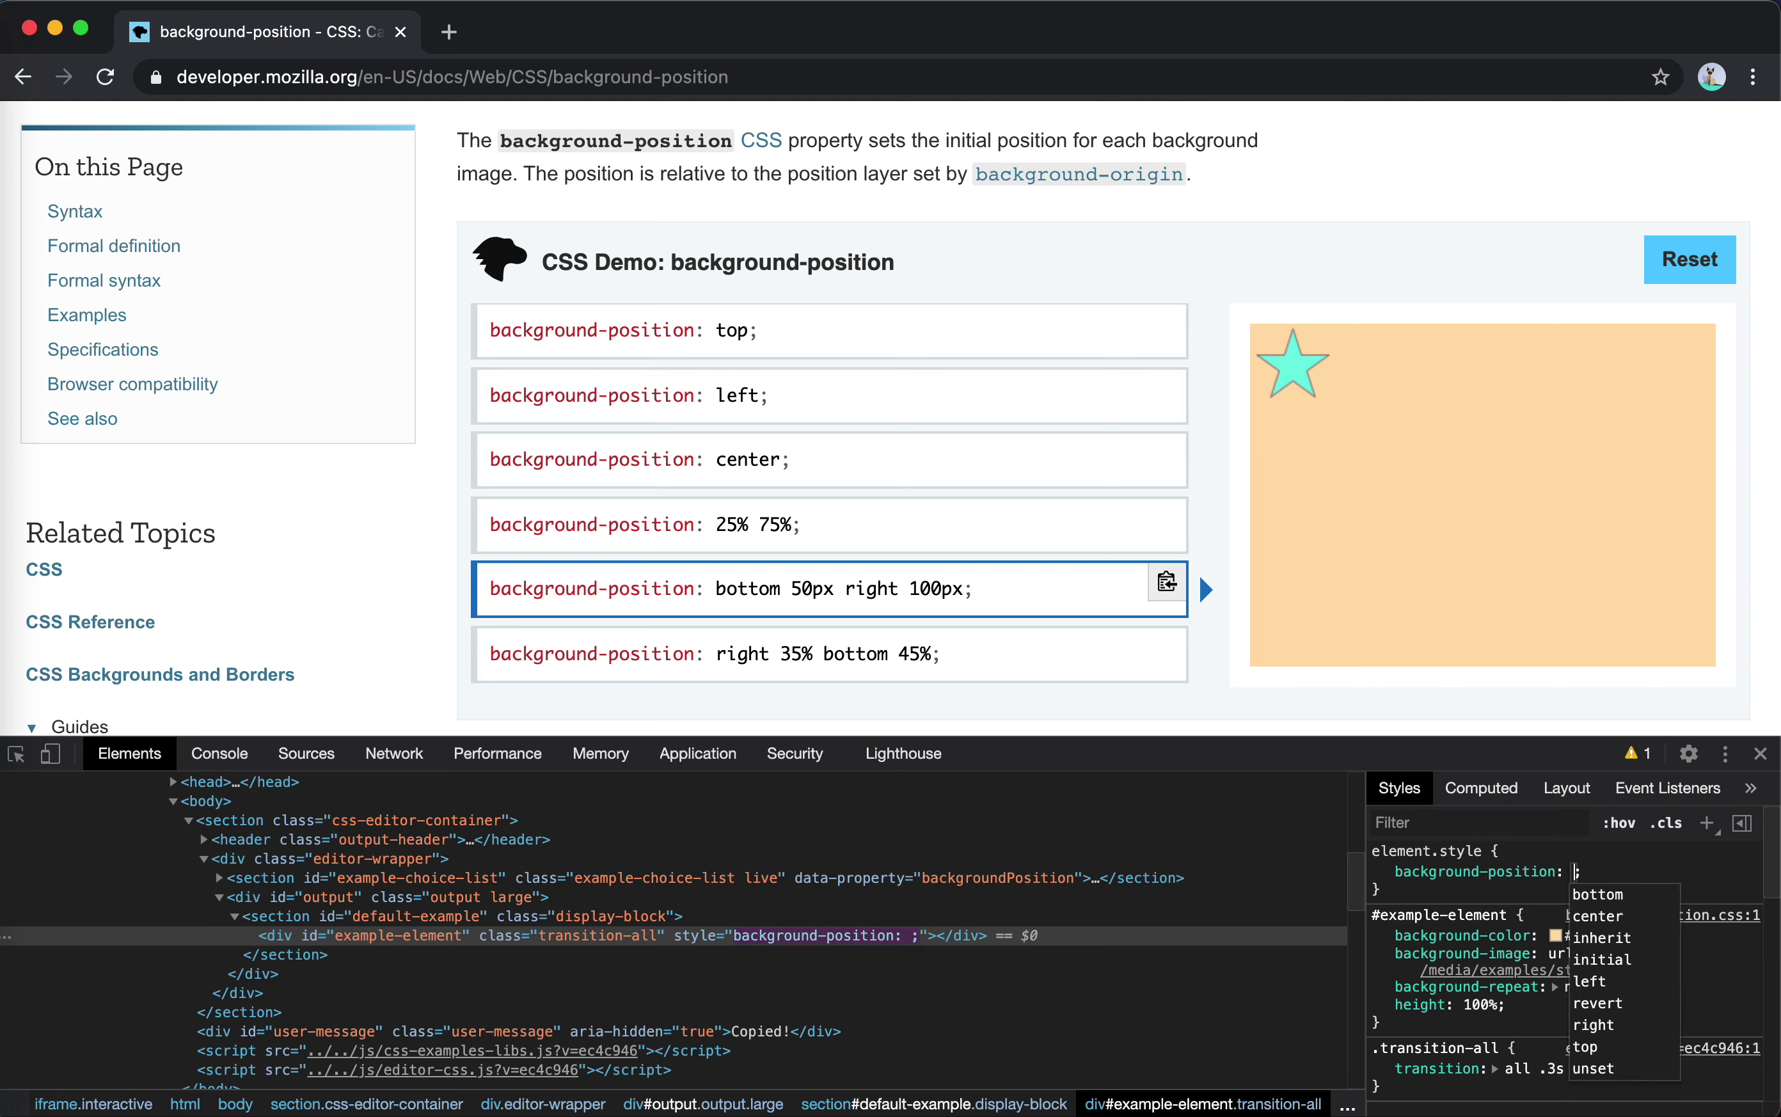
pyautogui.write('100p')
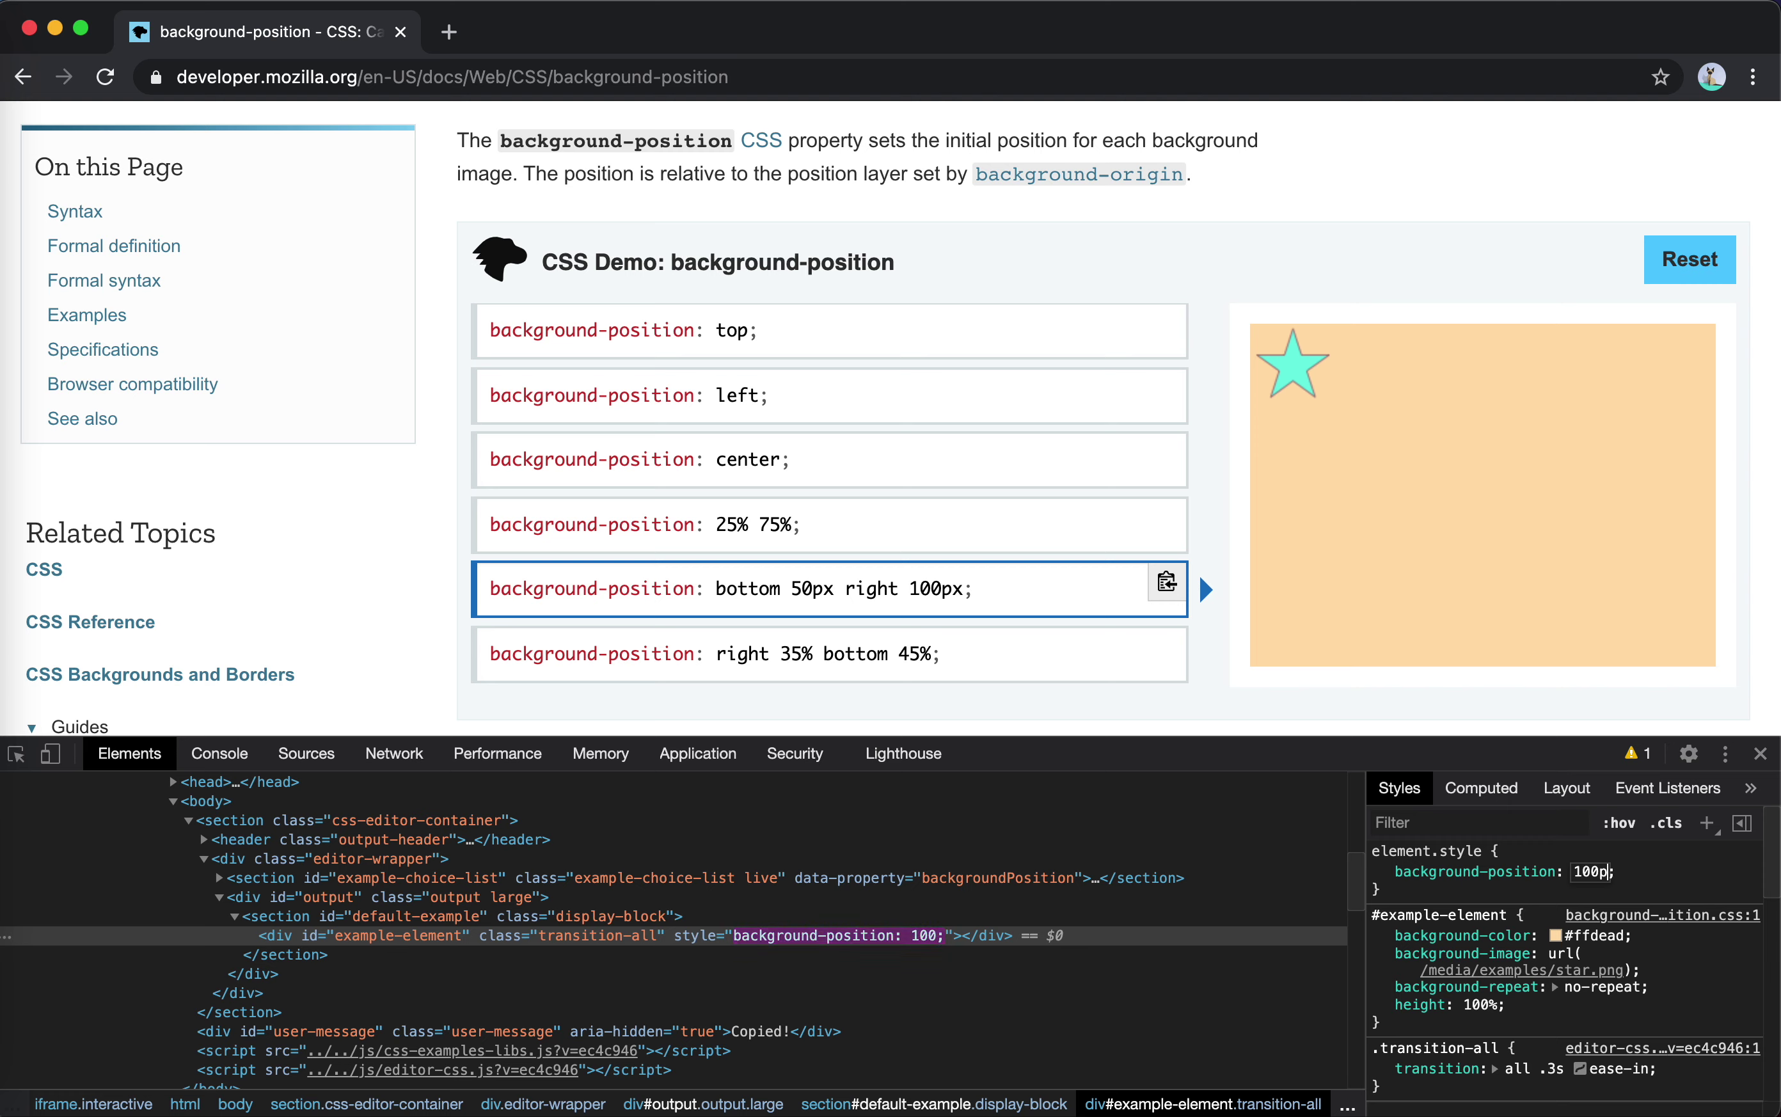
pyautogui.write('x 50px')
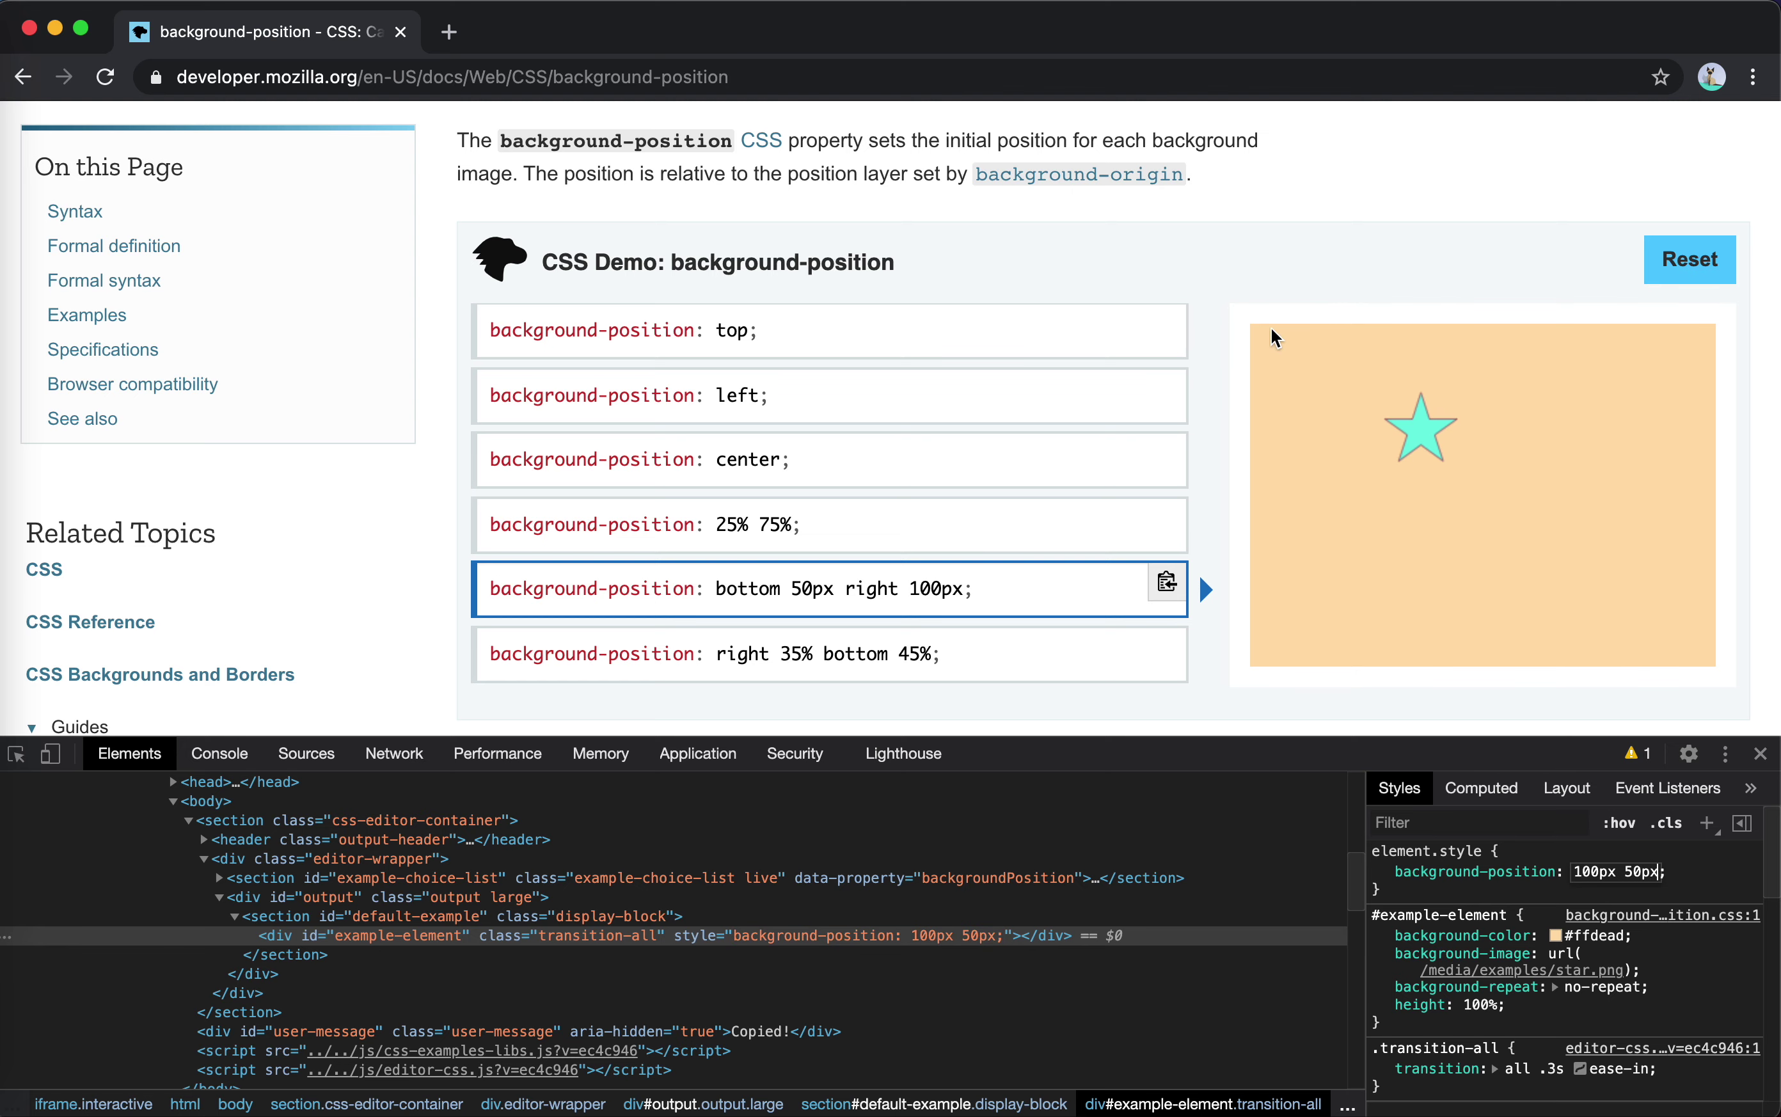
# - Commit the inline background-position edit, close the developer tools and open the background-size reference page
pyautogui.press('Return')
pyautogui.click(1761, 756)
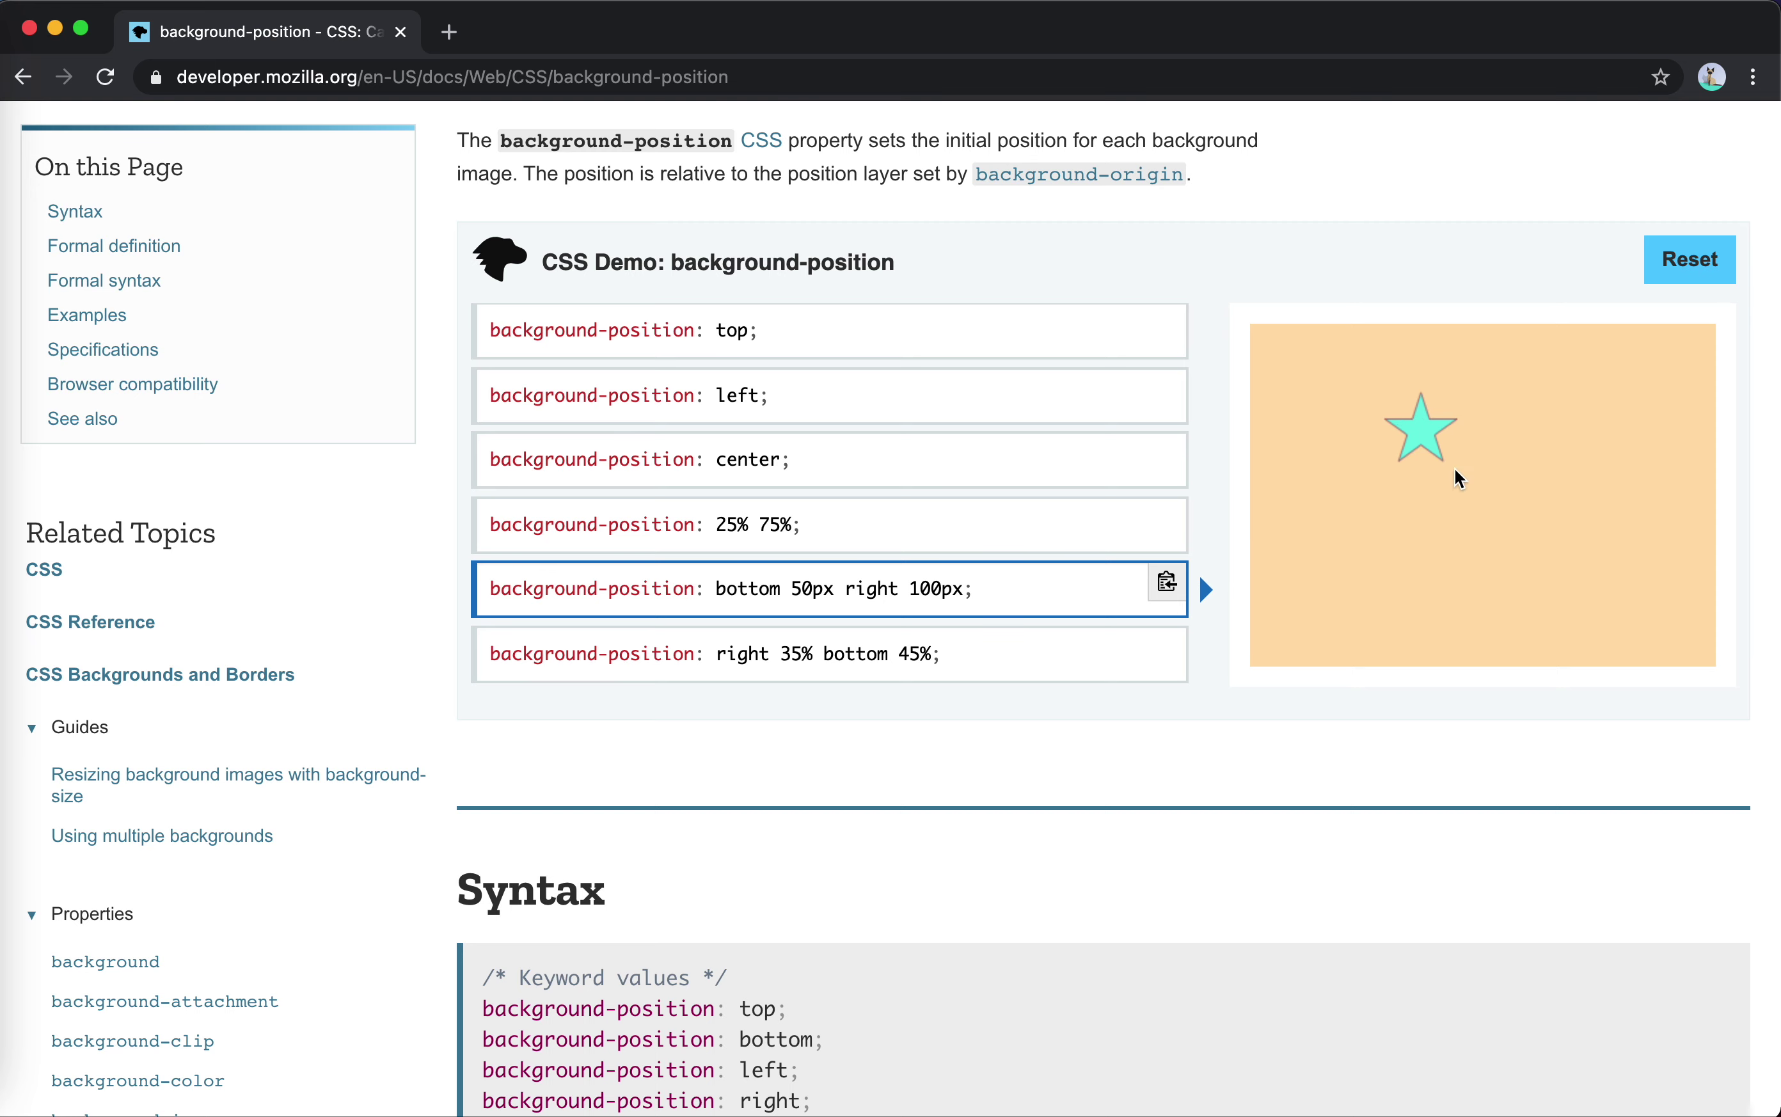
pyautogui.scroll(-5, 130, 769)
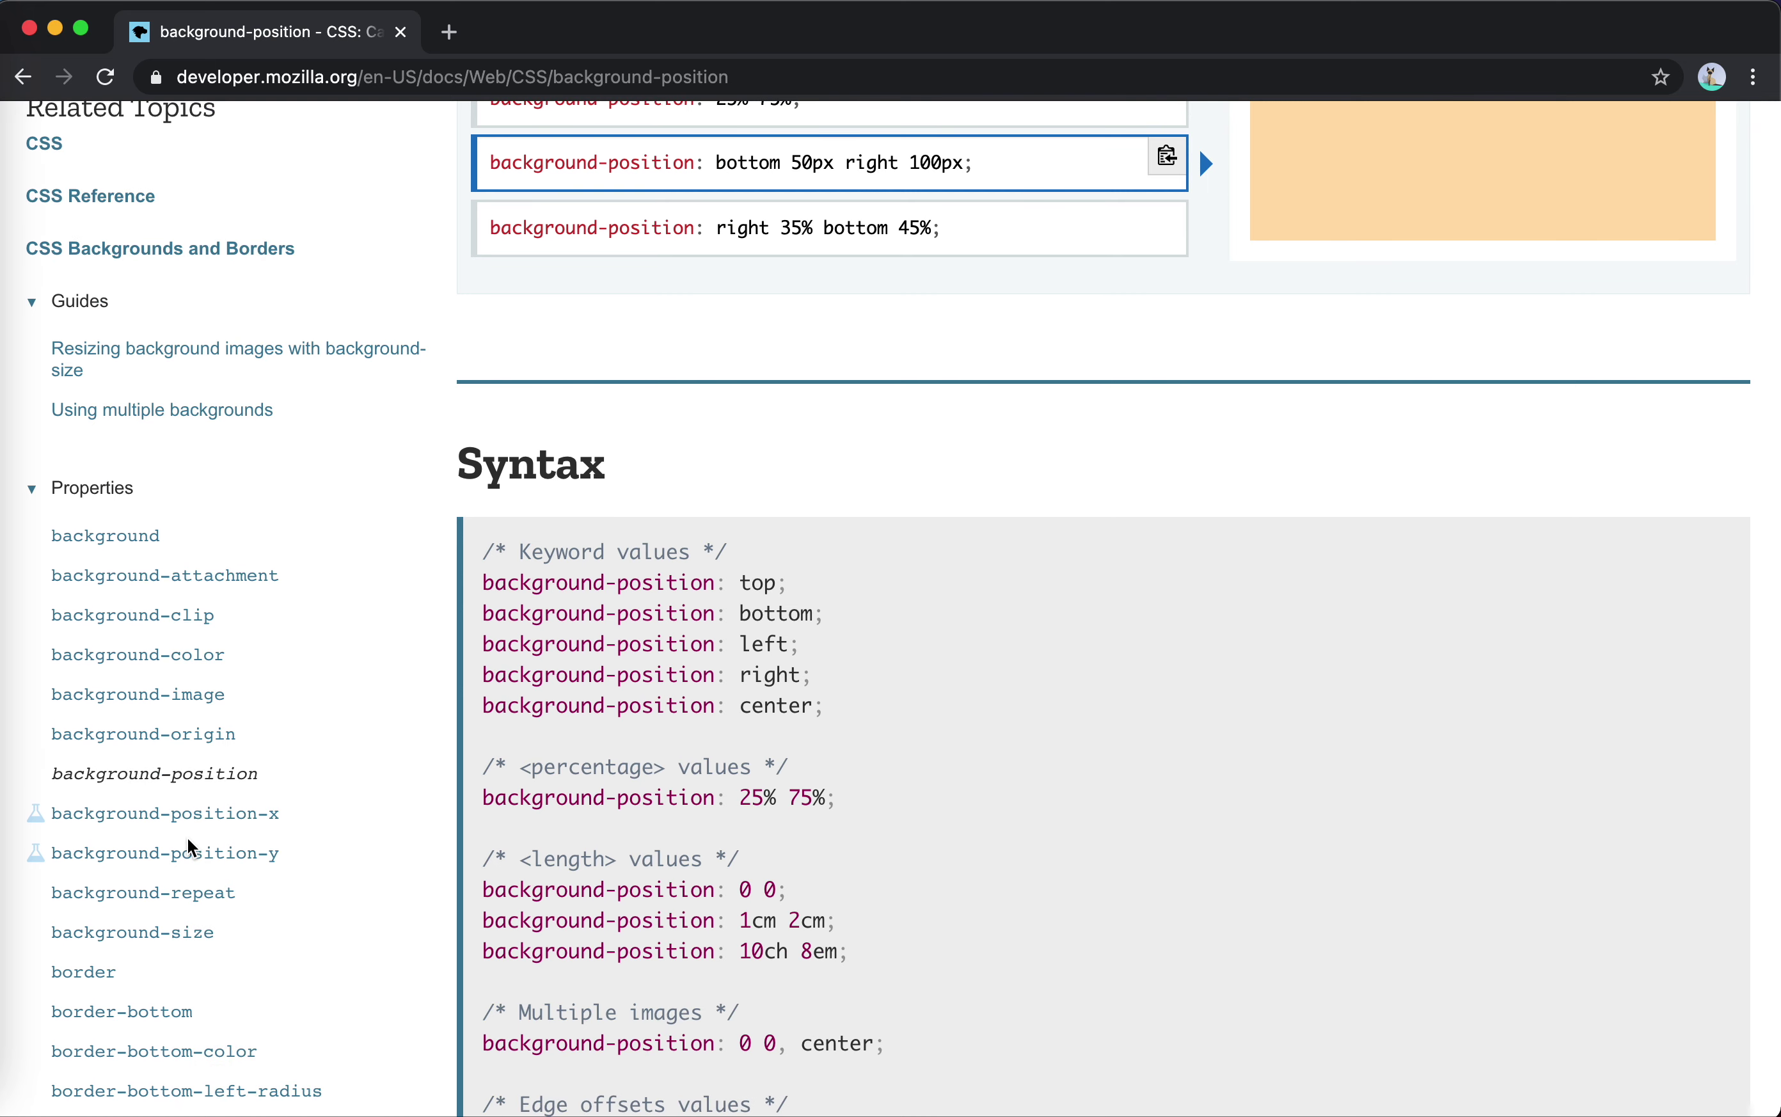
pyautogui.scroll(3, 1170, 598)
pyautogui.scroll(2, 1168, 596)
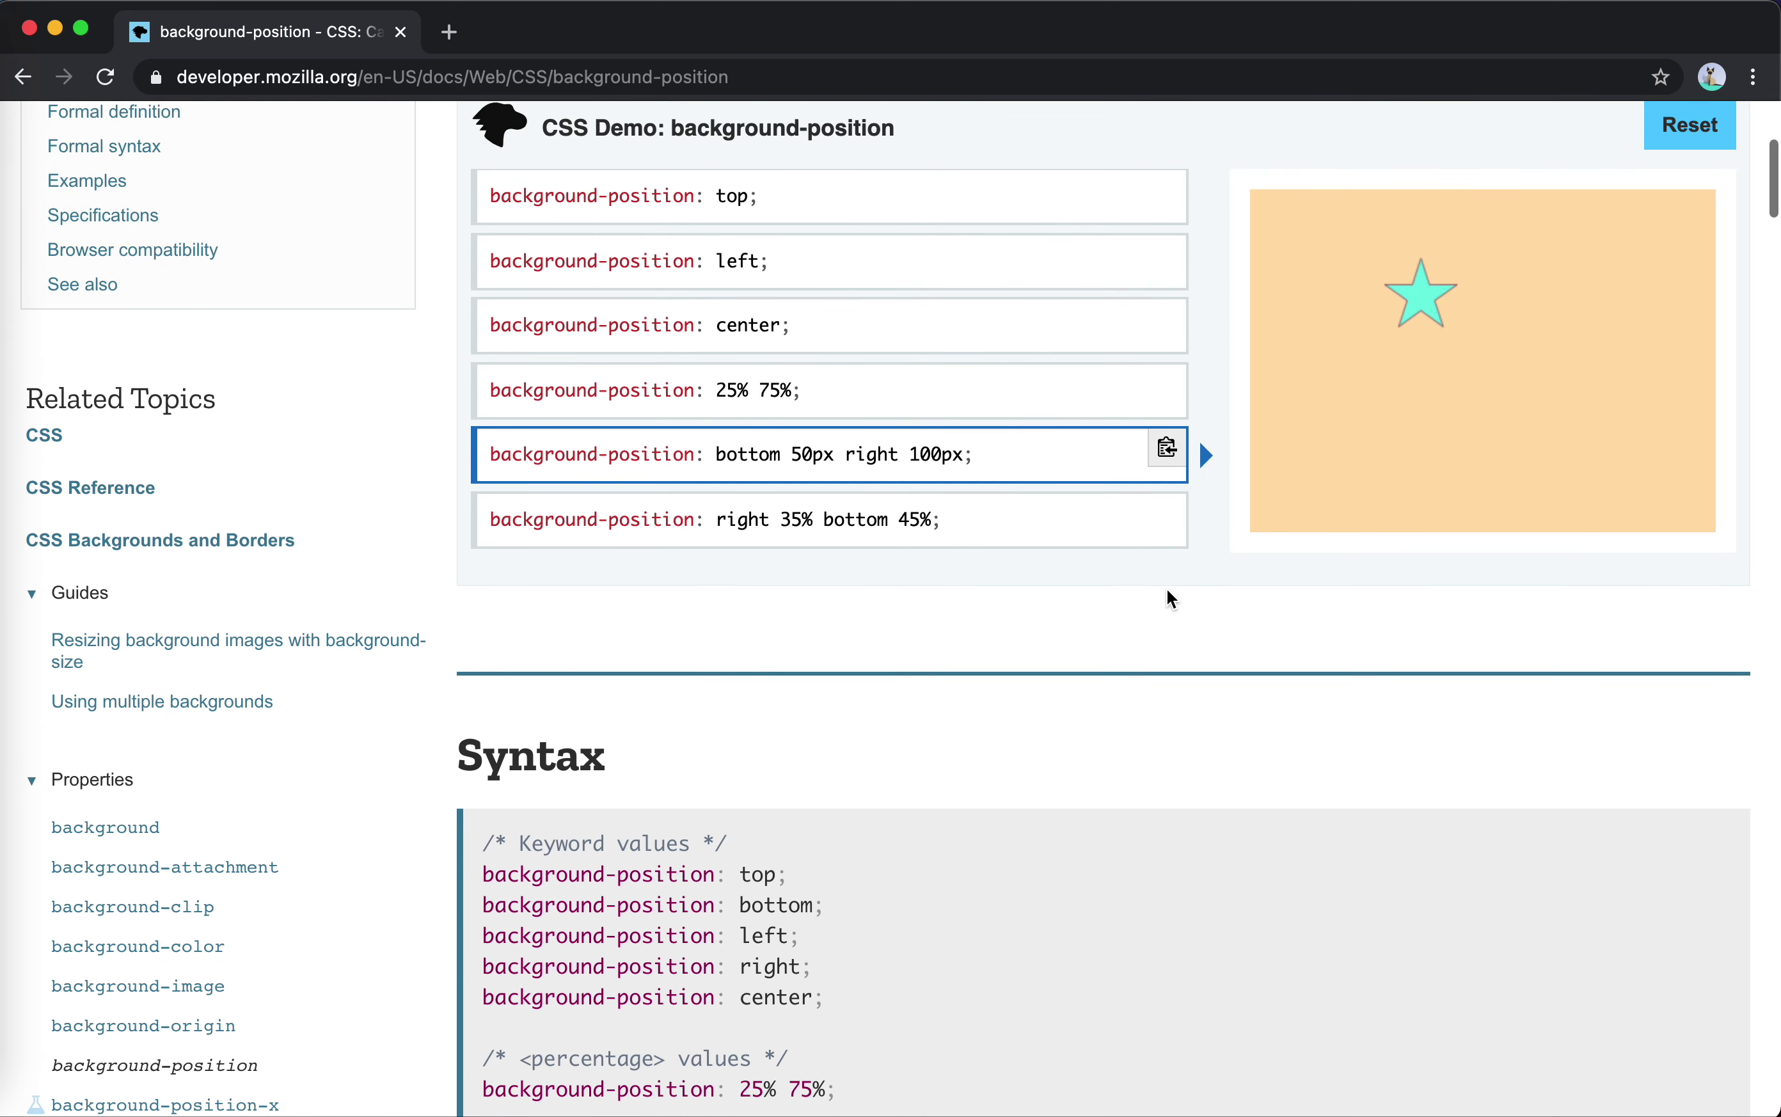
pyautogui.scroll(-5, 616, 696)
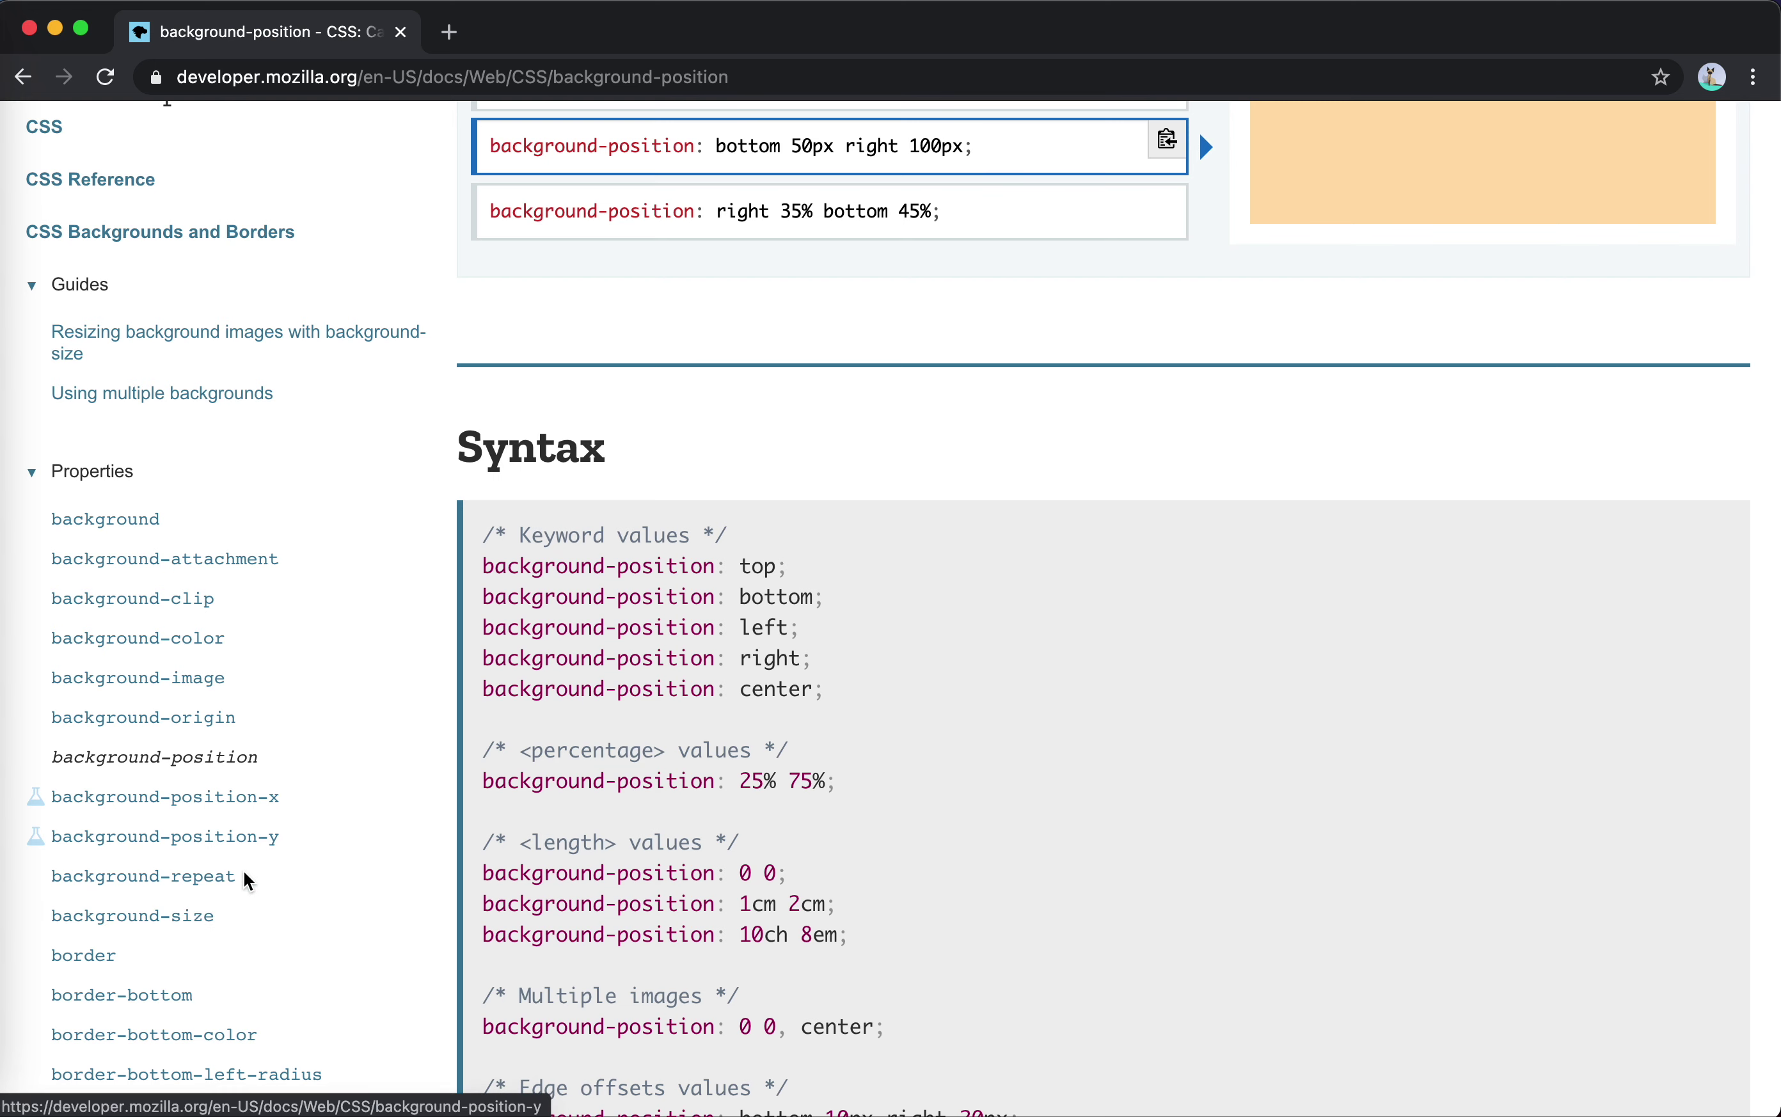
pyautogui.click(178, 927)
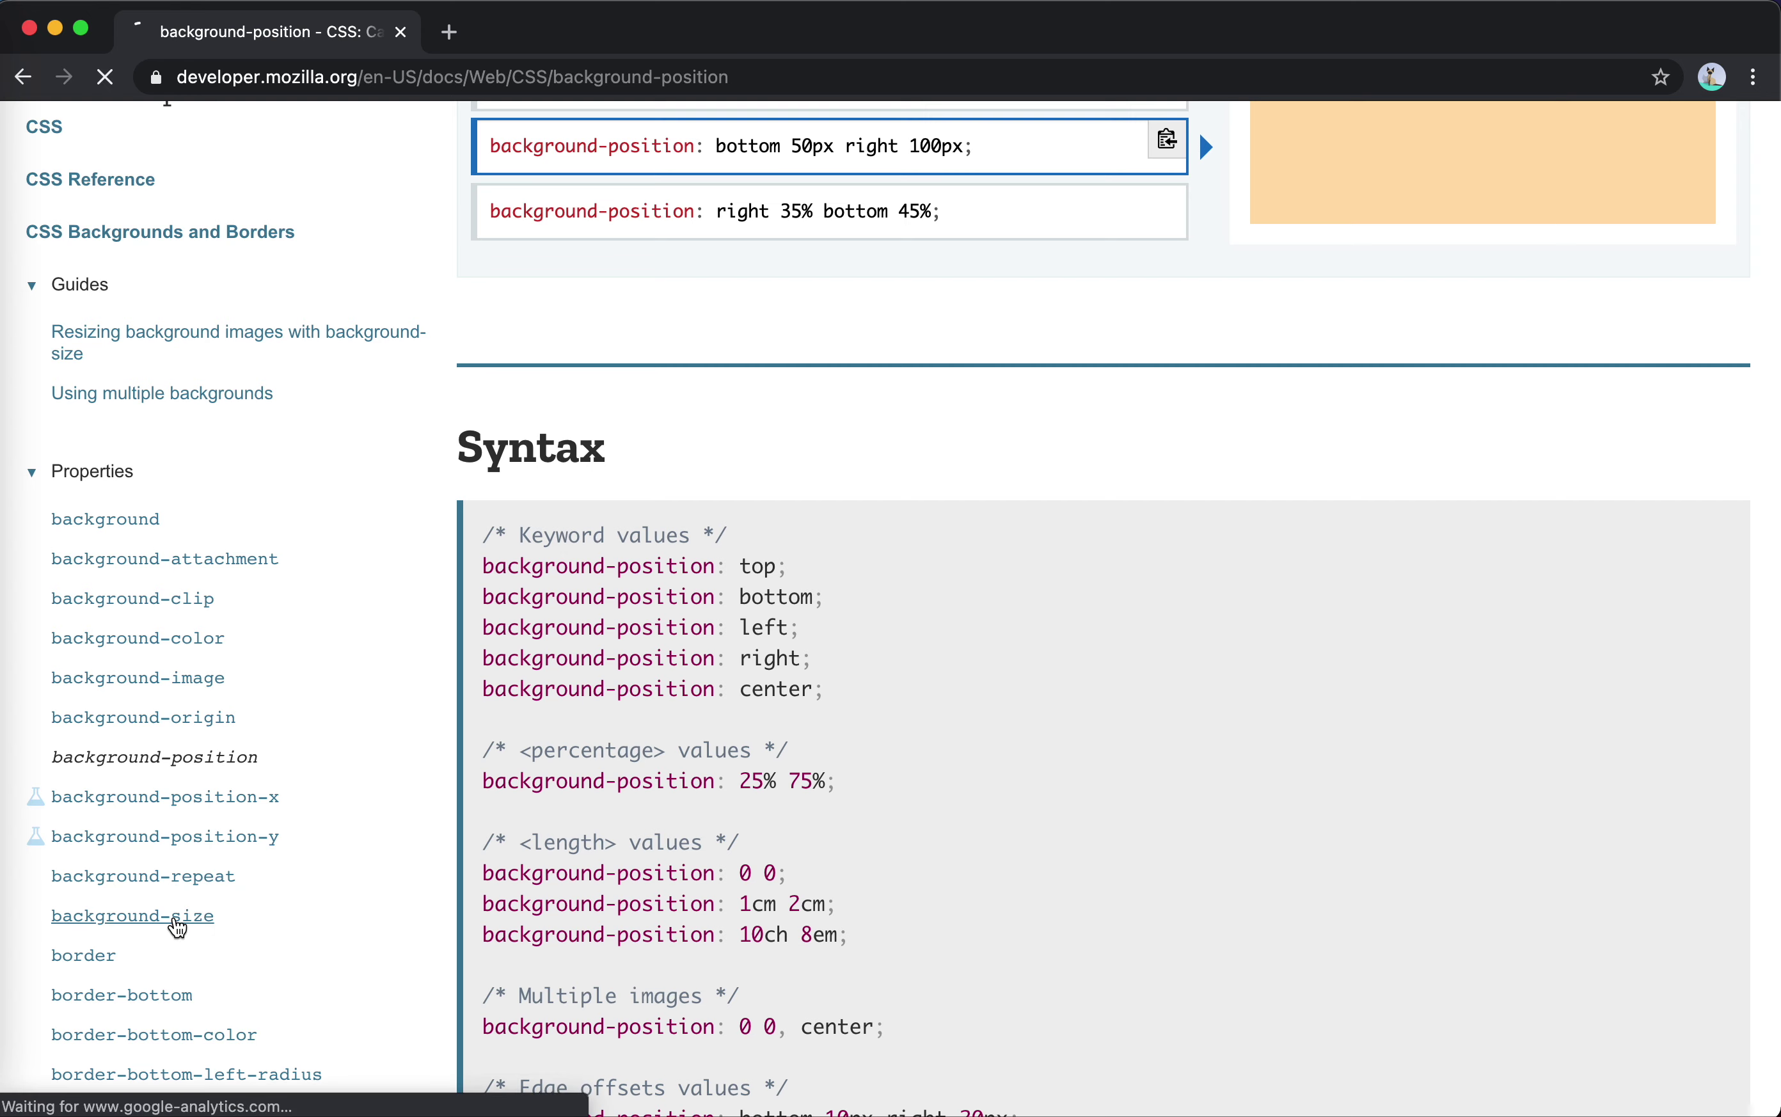
# - Preview the 200px 100px and 30% options in the background-size demo
pyautogui.scroll(-3, 1066, 756)
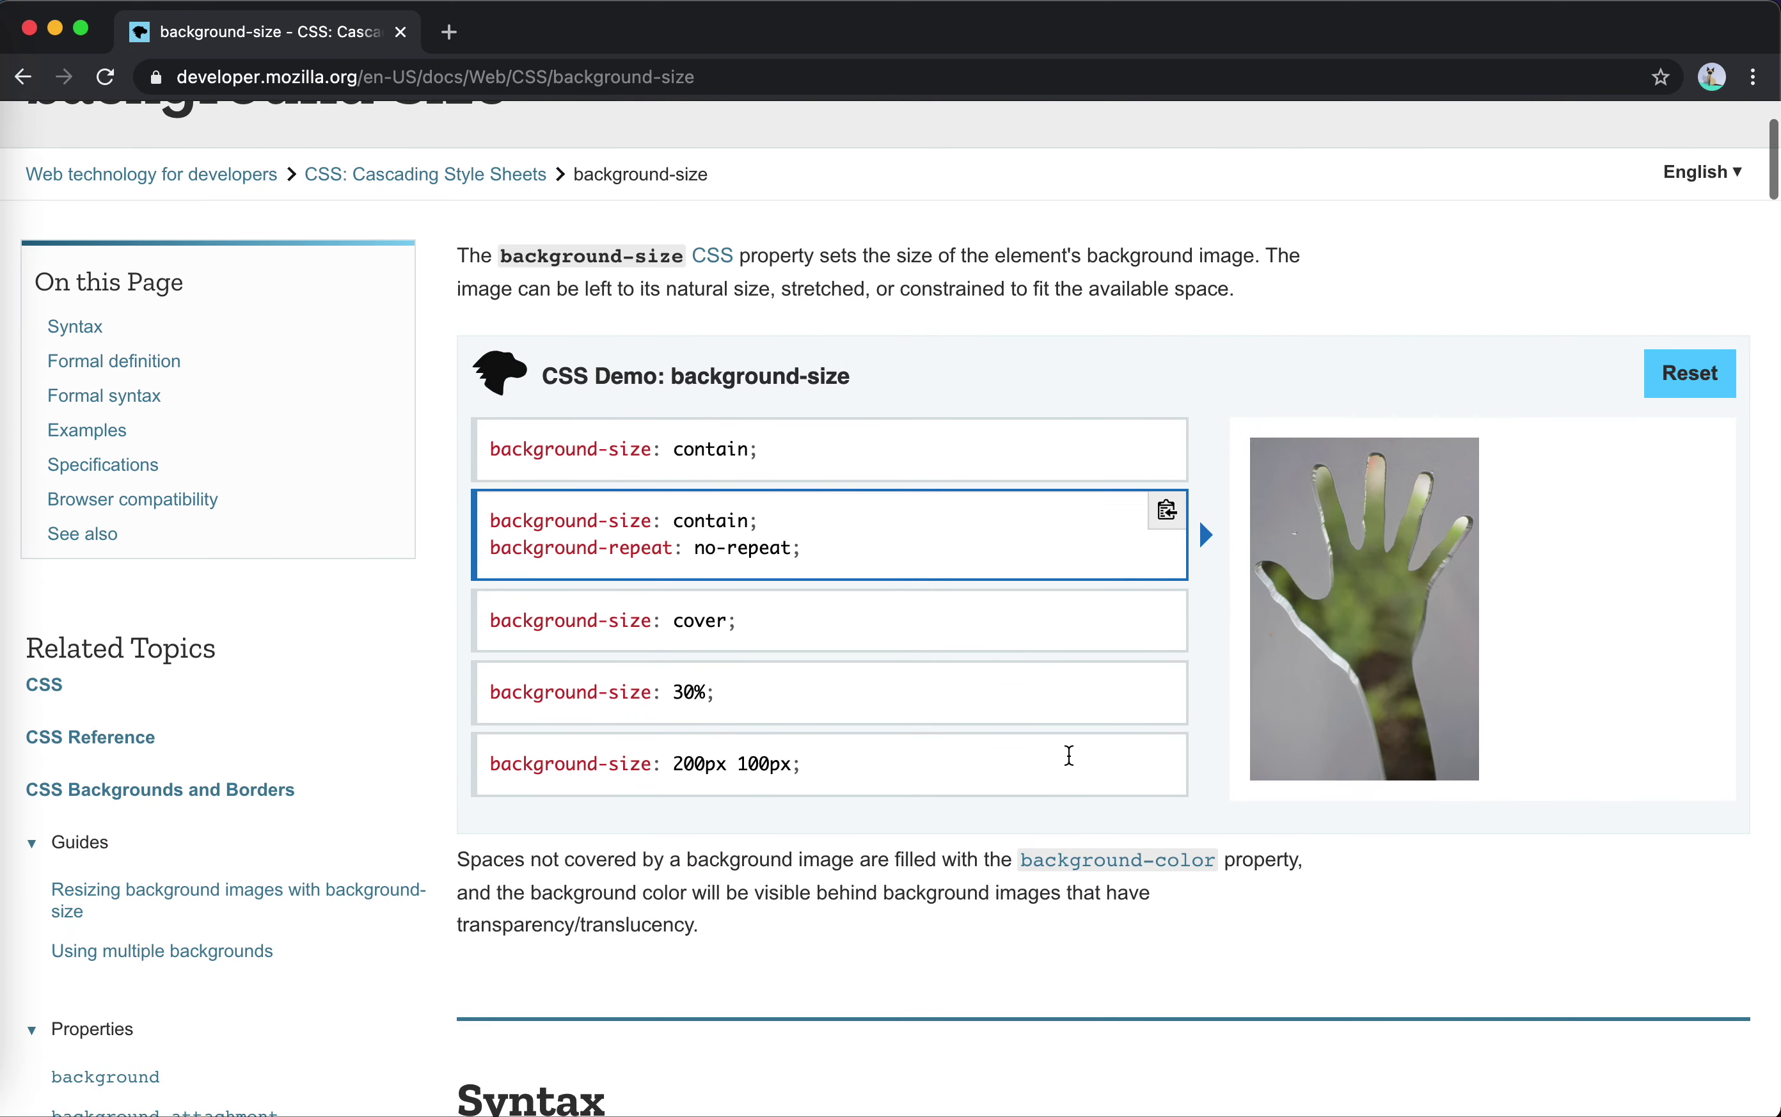
pyautogui.scroll(-1, 881, 787)
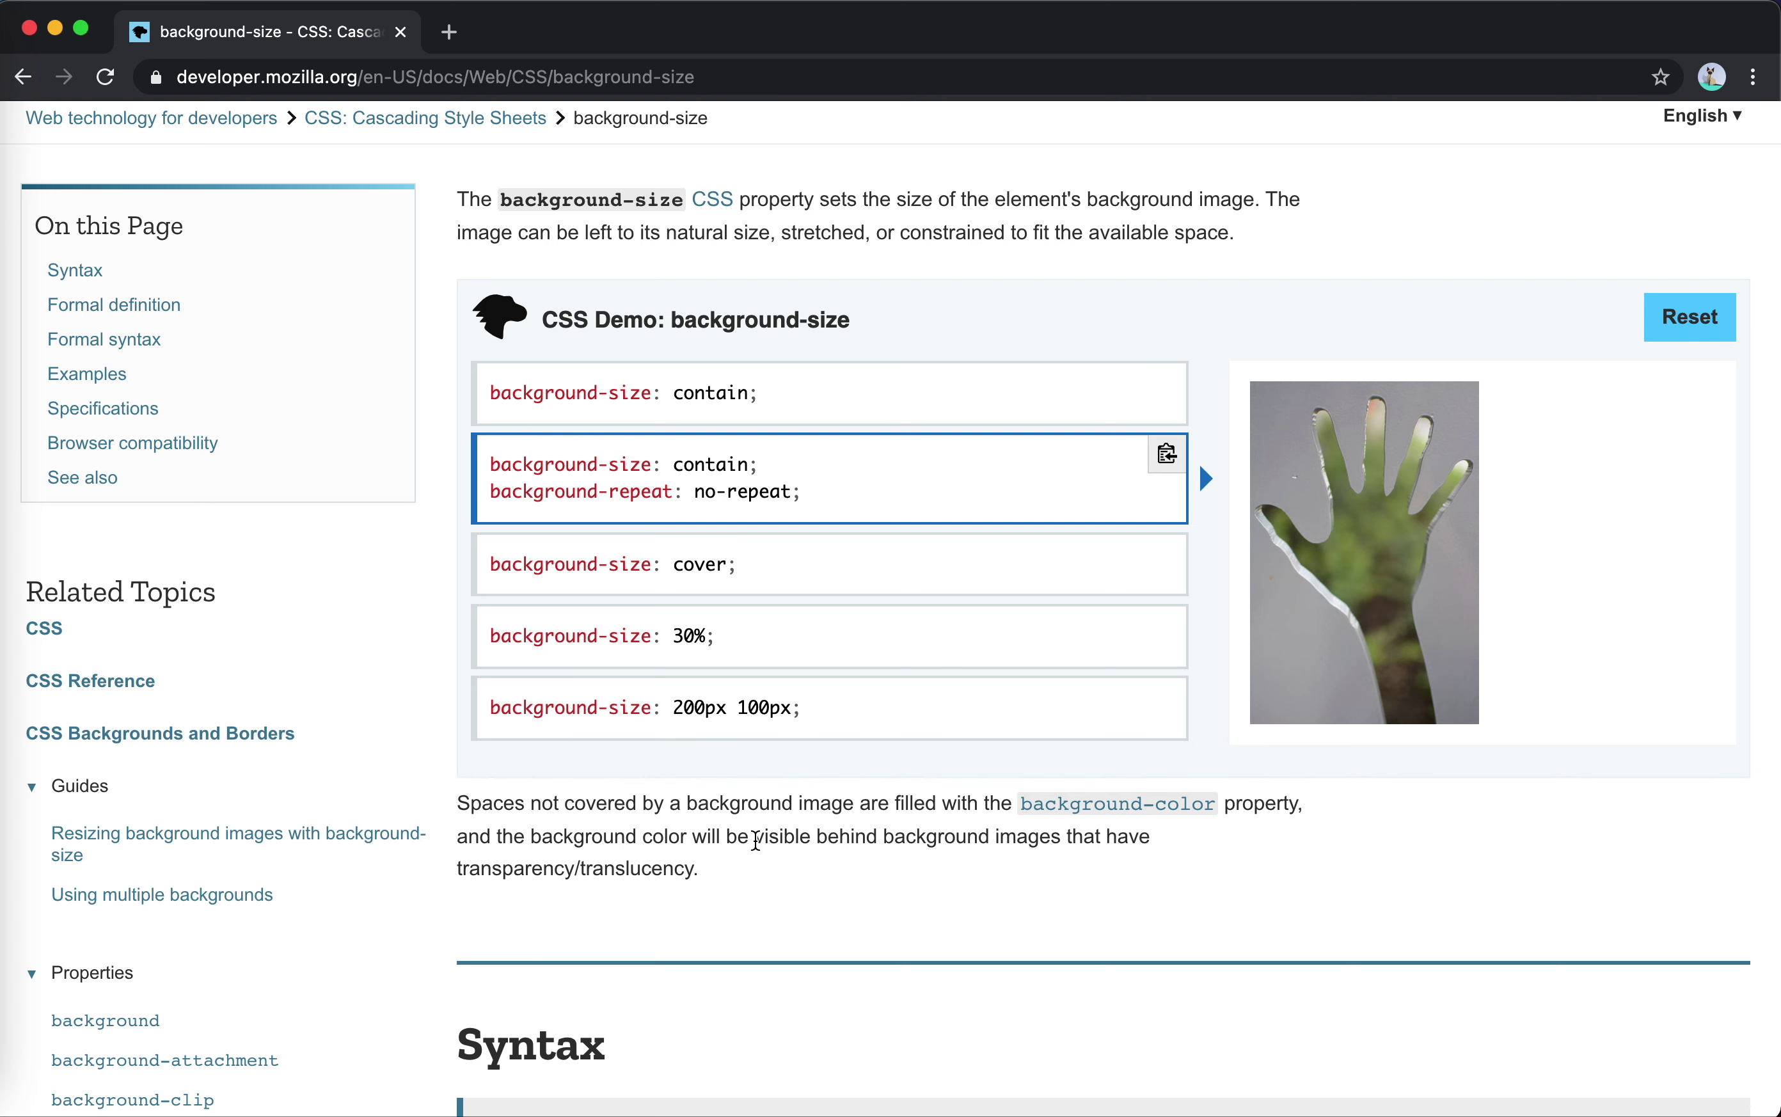
pyautogui.scroll(-1, 756, 841)
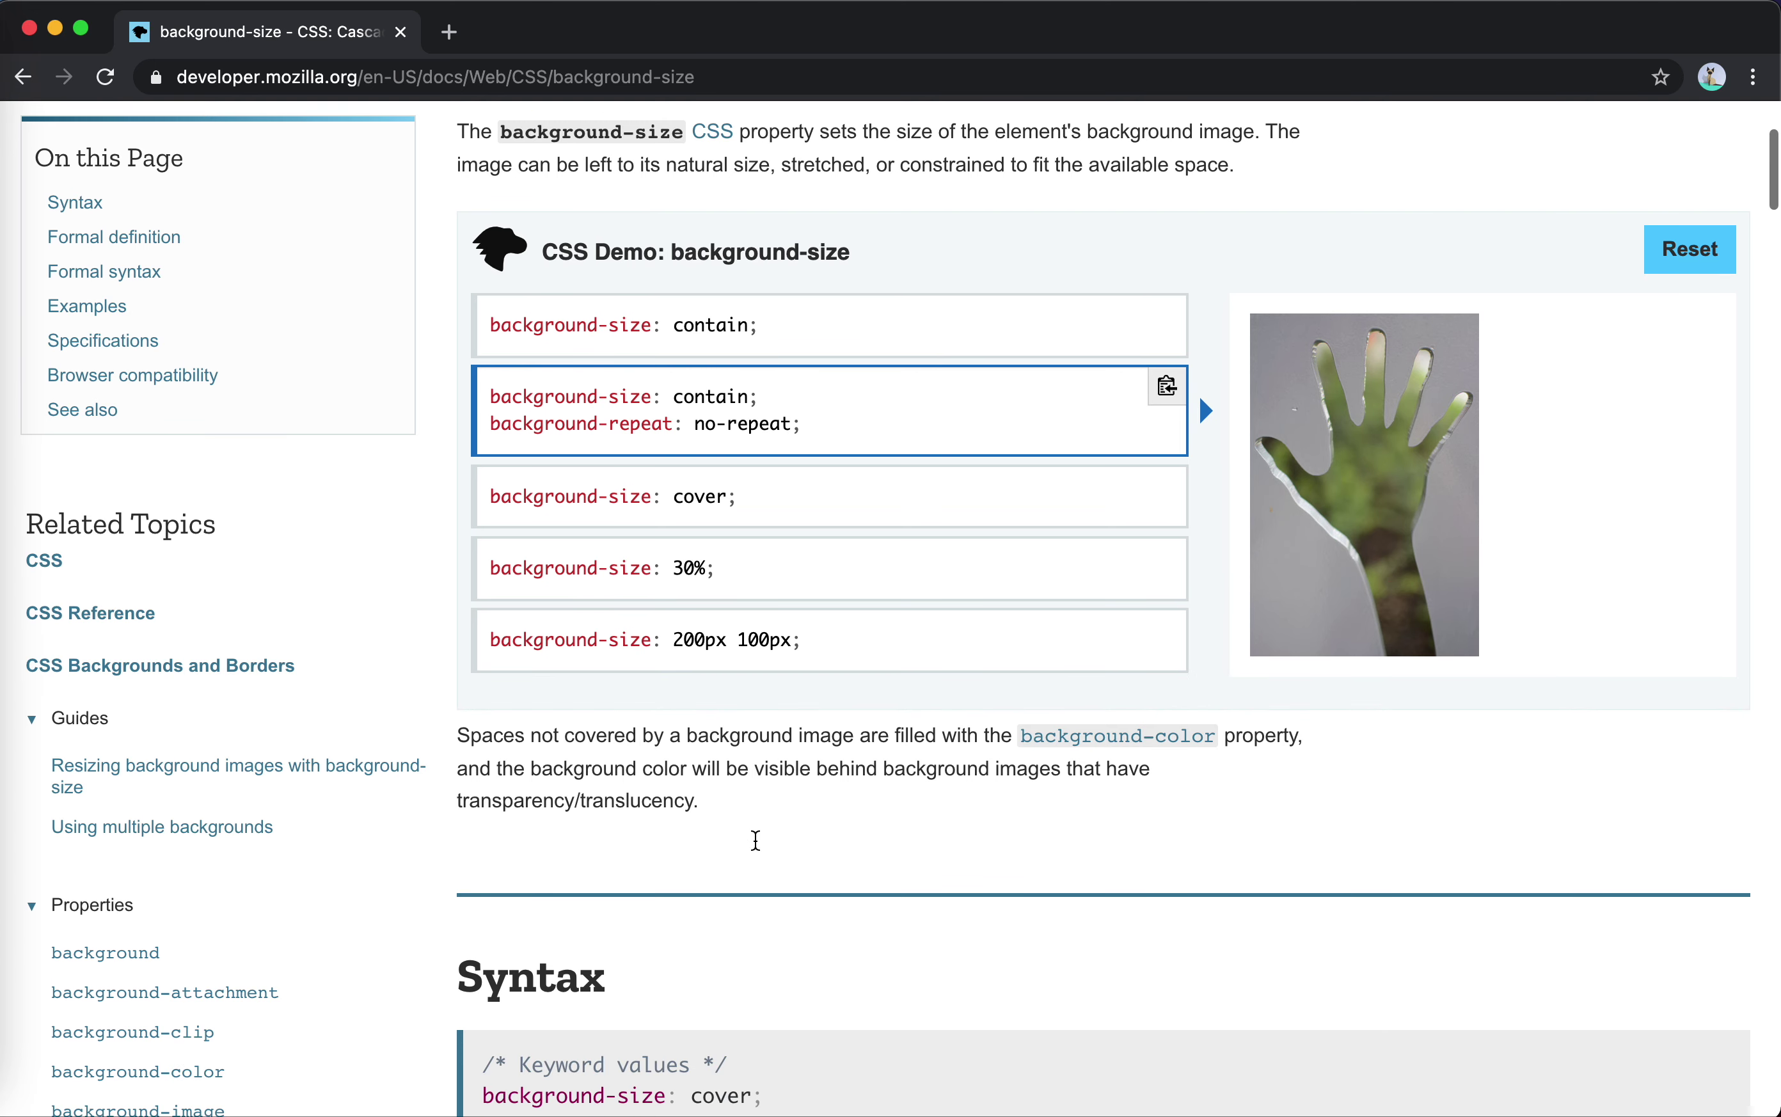
pyautogui.scroll(-1, 759, 849)
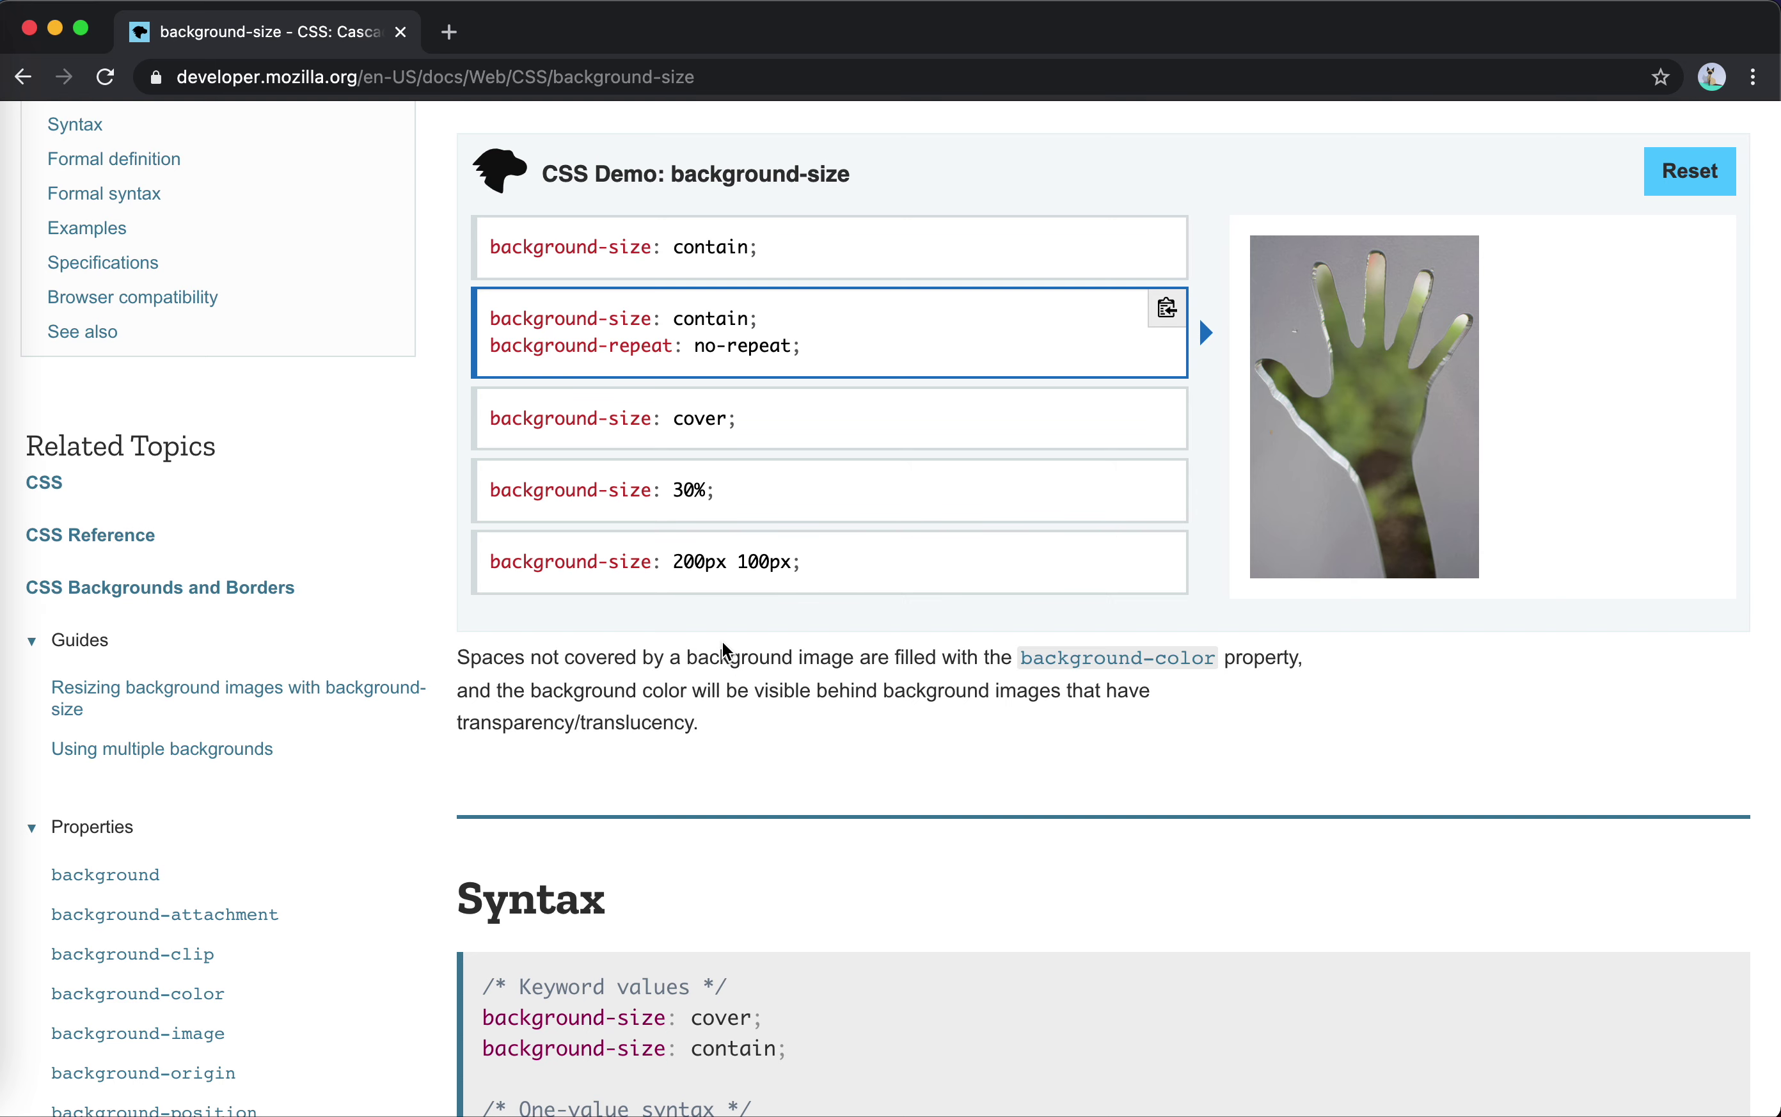
pyautogui.scroll(-1, 726, 650)
pyautogui.click(804, 538)
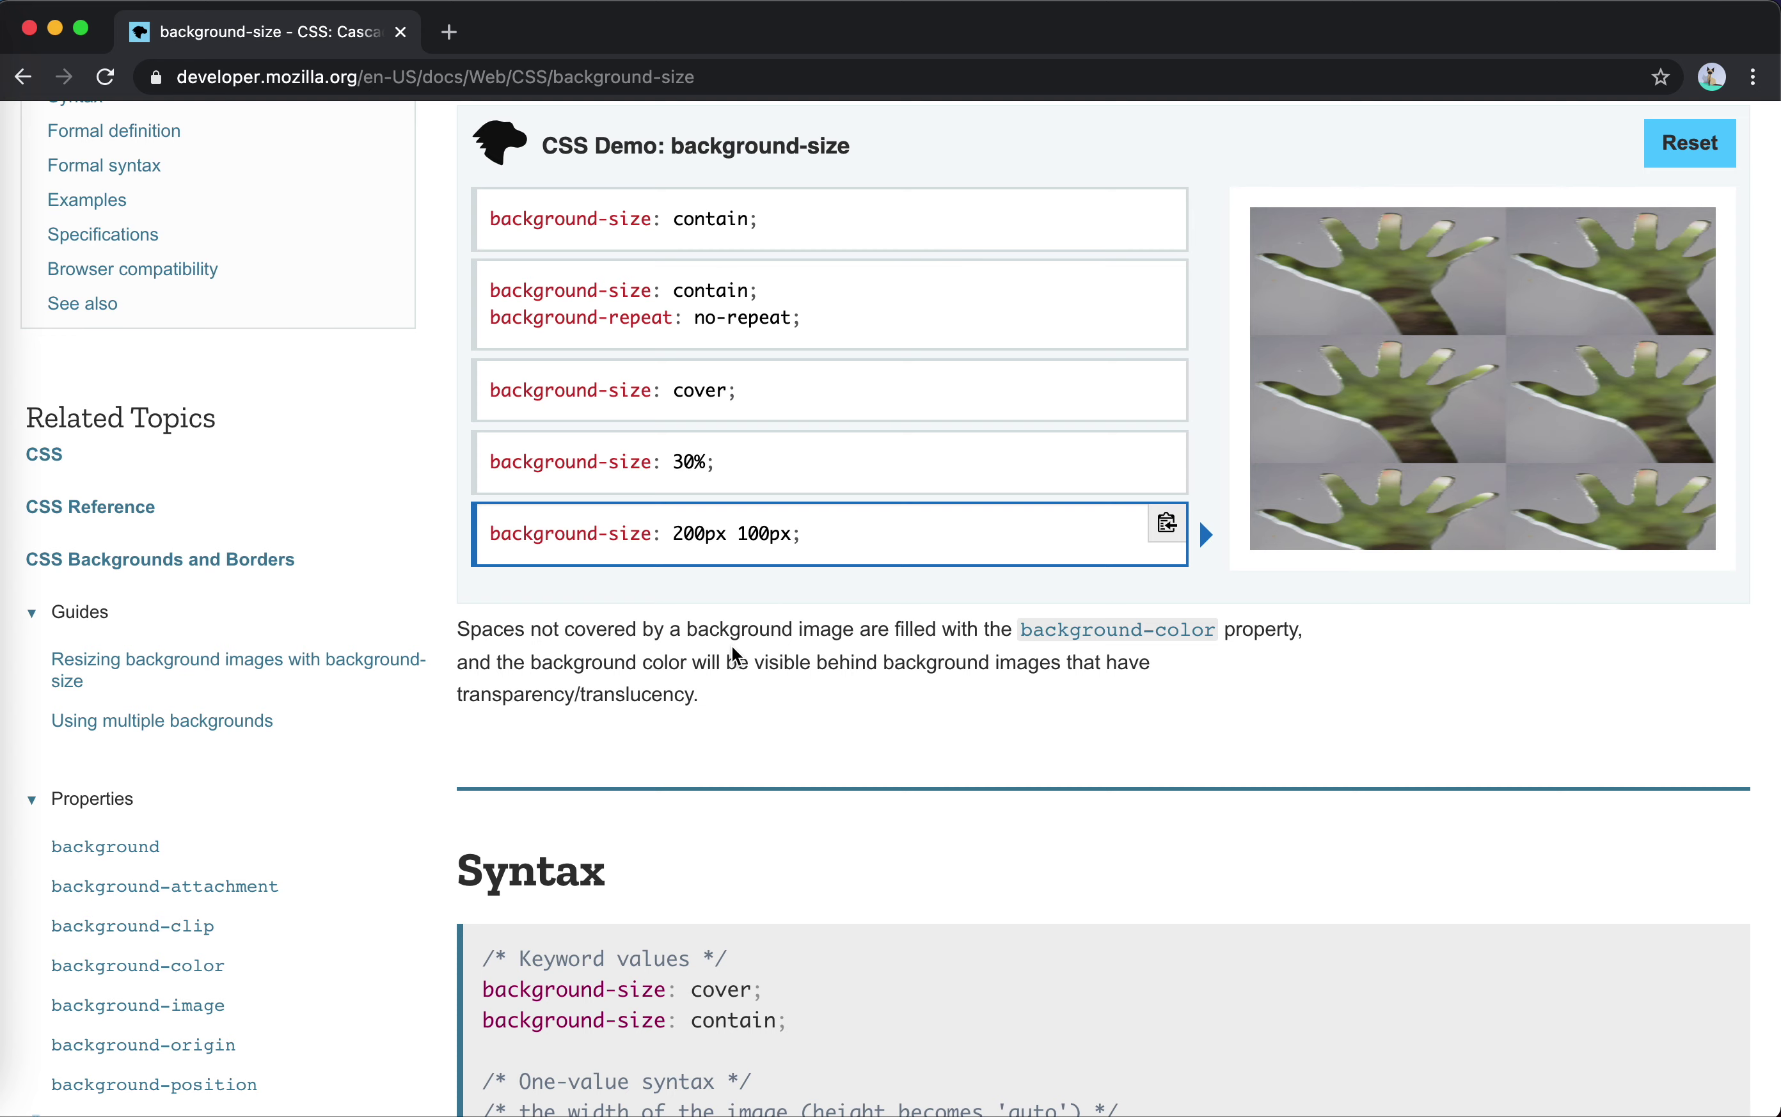
pyautogui.click(727, 473)
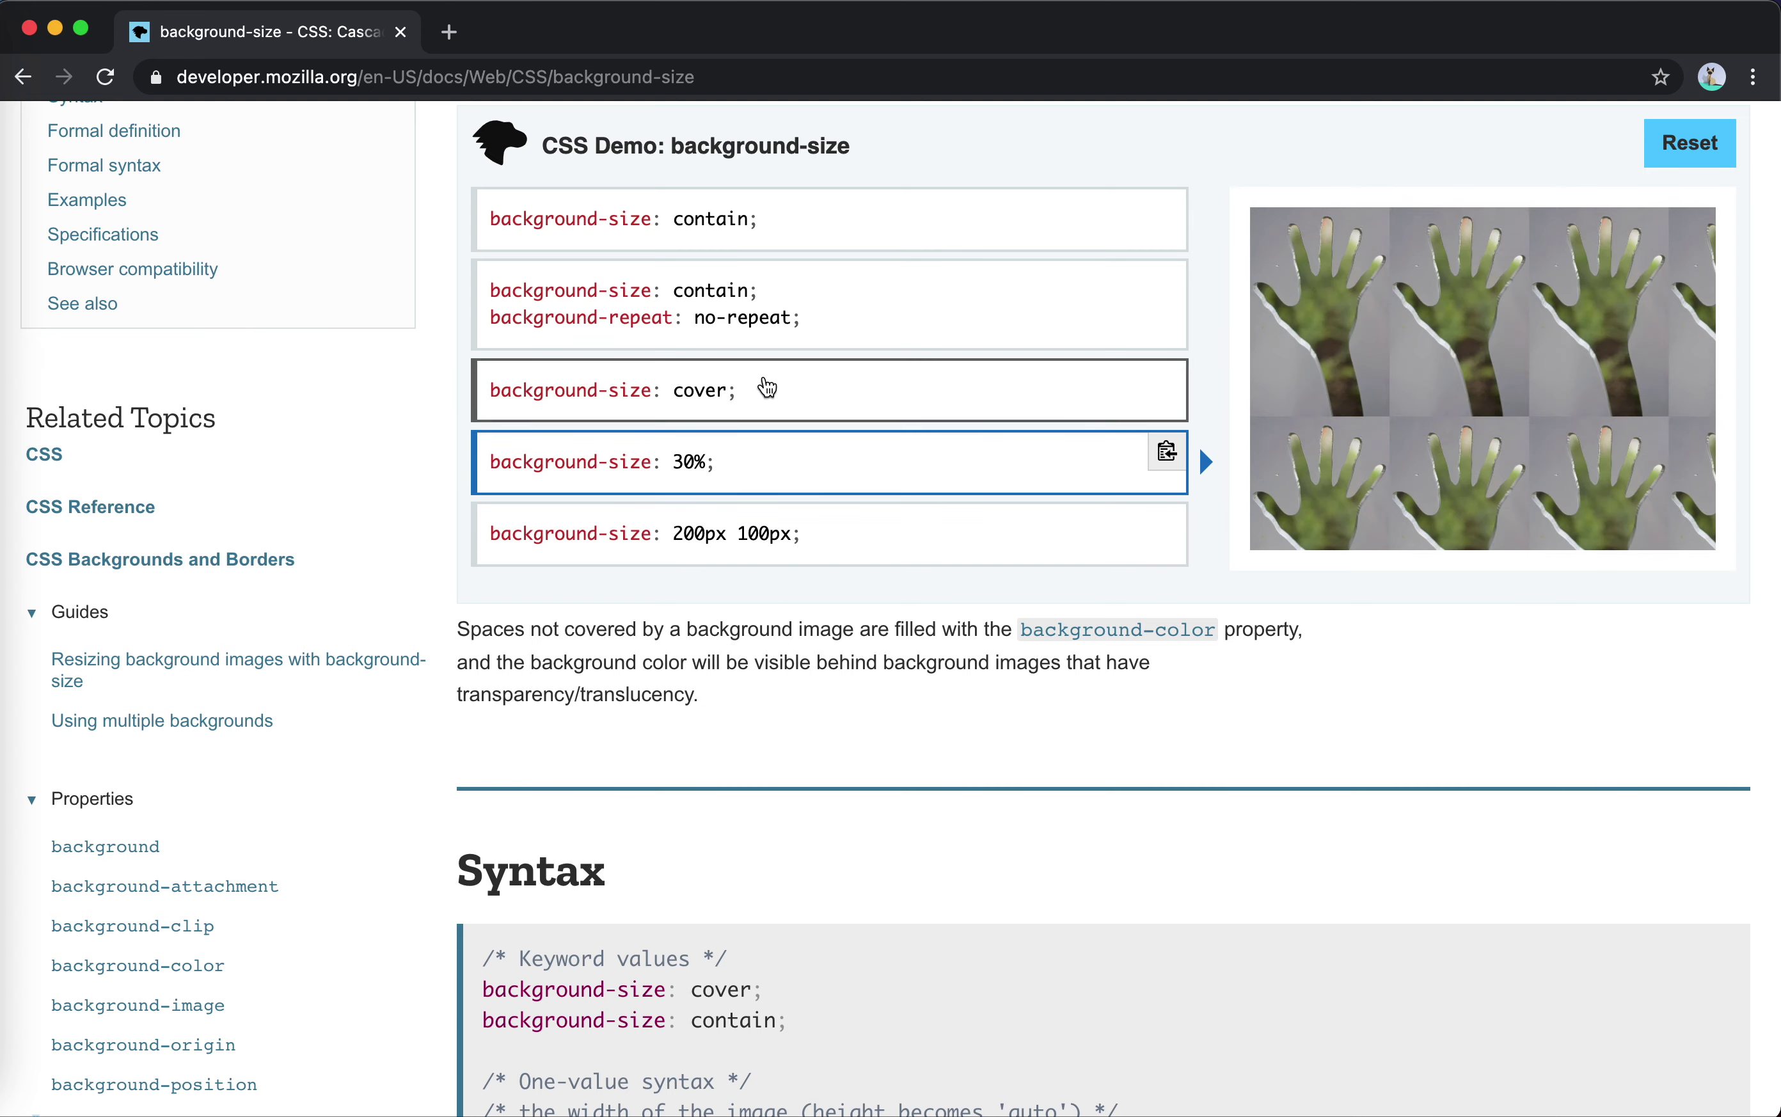
# - Preview the plain contain option in the background-size demo and switch the demo to cover
pyautogui.scroll(4, 789, 316)
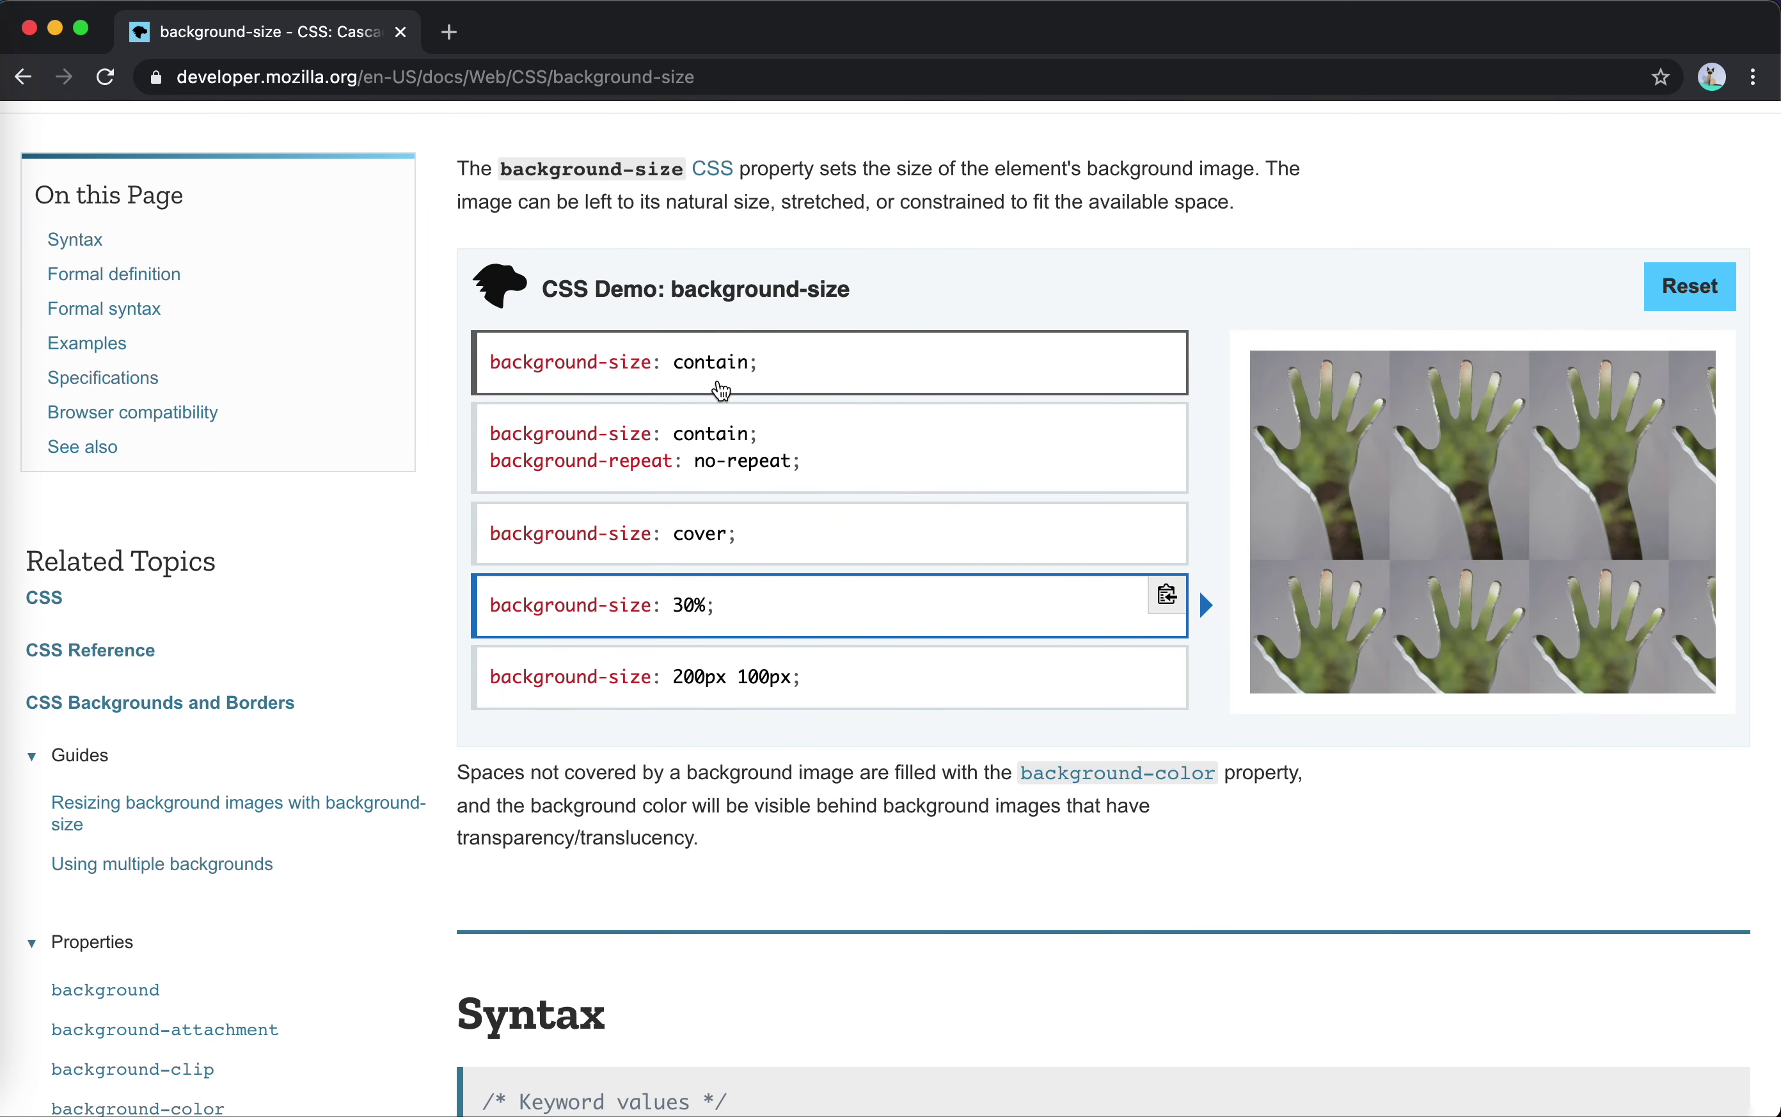
pyautogui.click(773, 369)
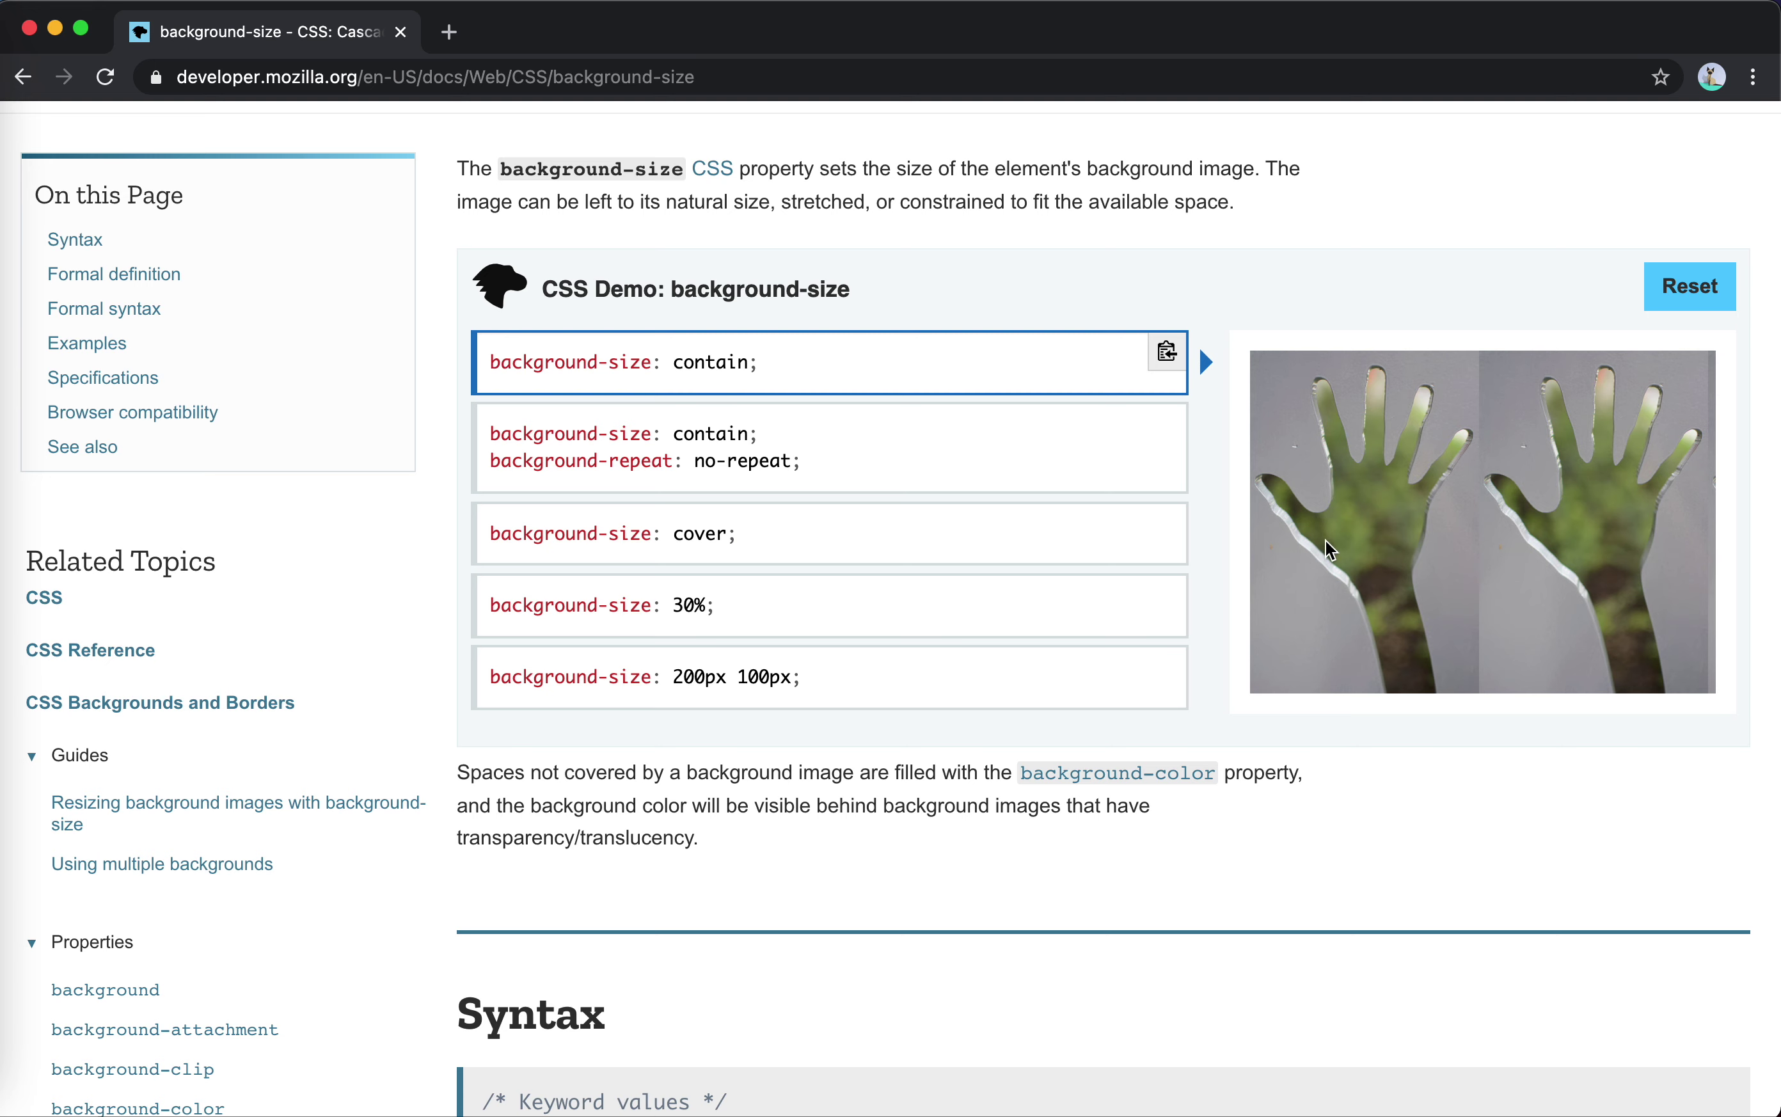
pyautogui.click(808, 552)
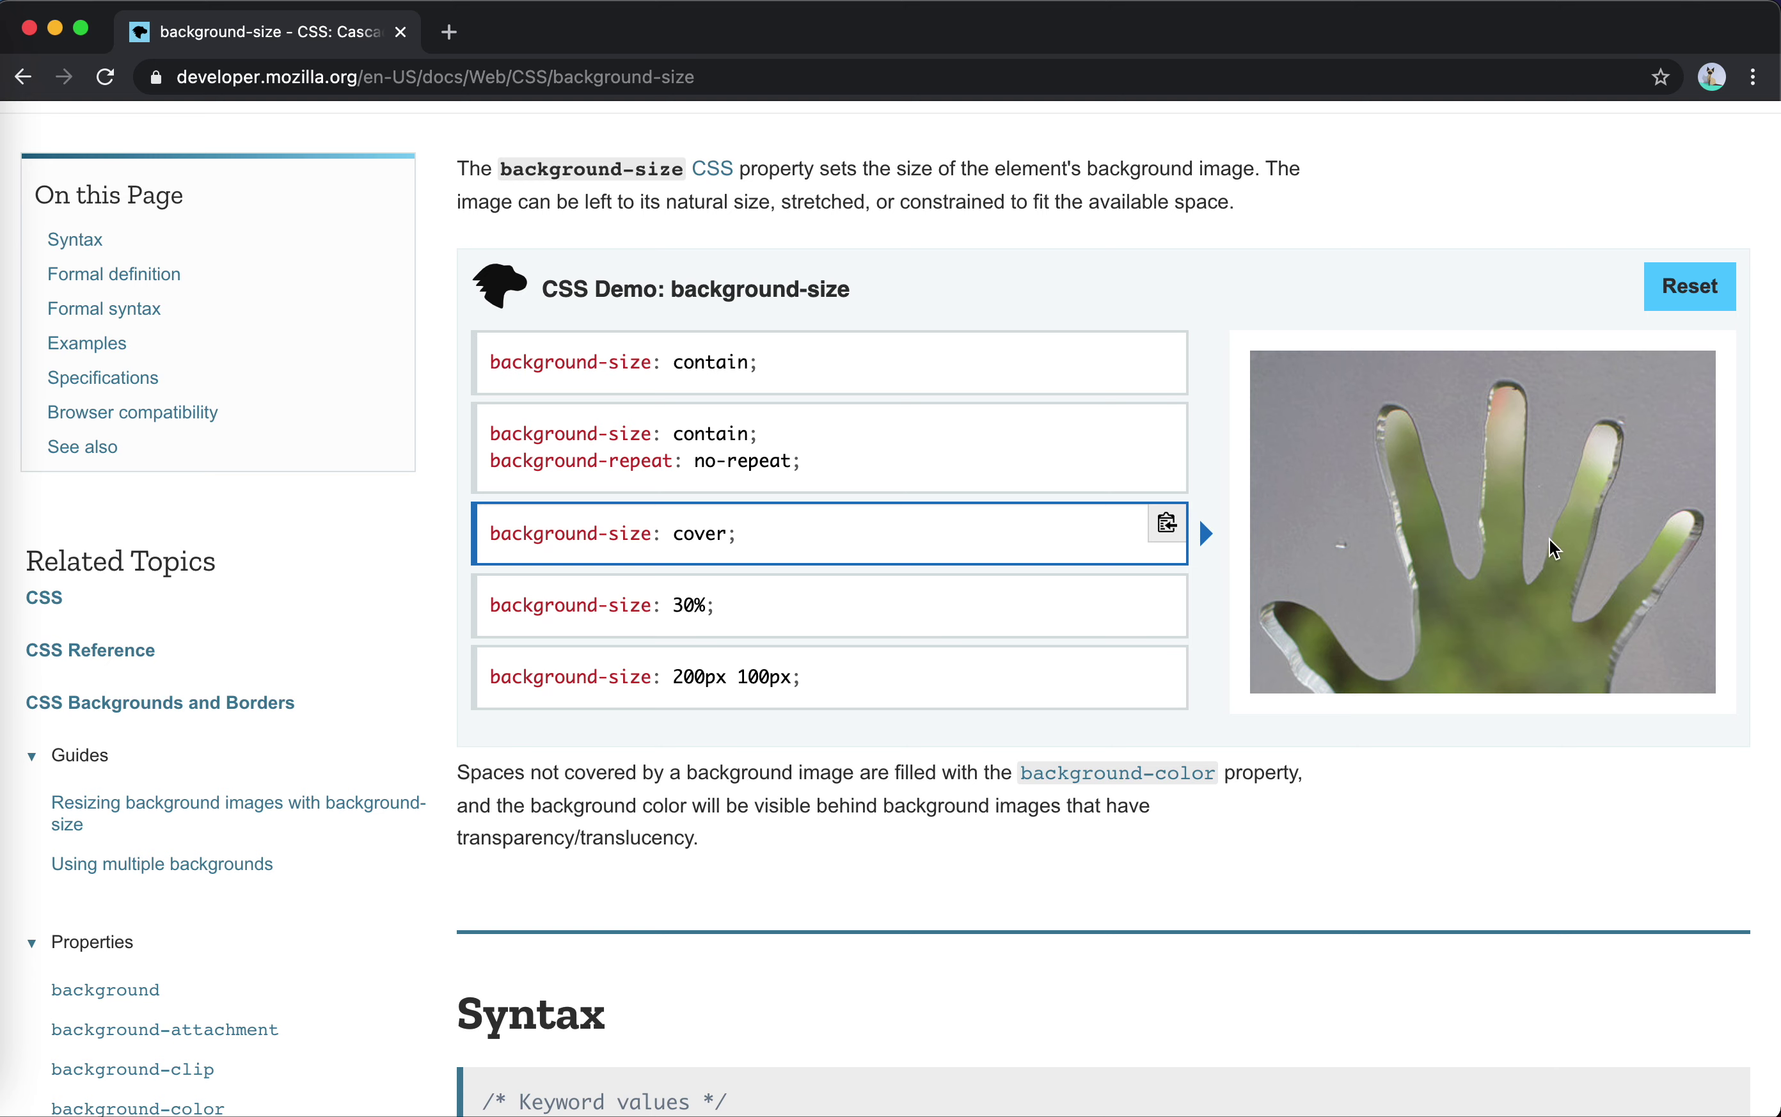
# - Inspect the hand example element in the developer tools and add background-position: center to its inline style
pyautogui.rightClick(1357, 517)
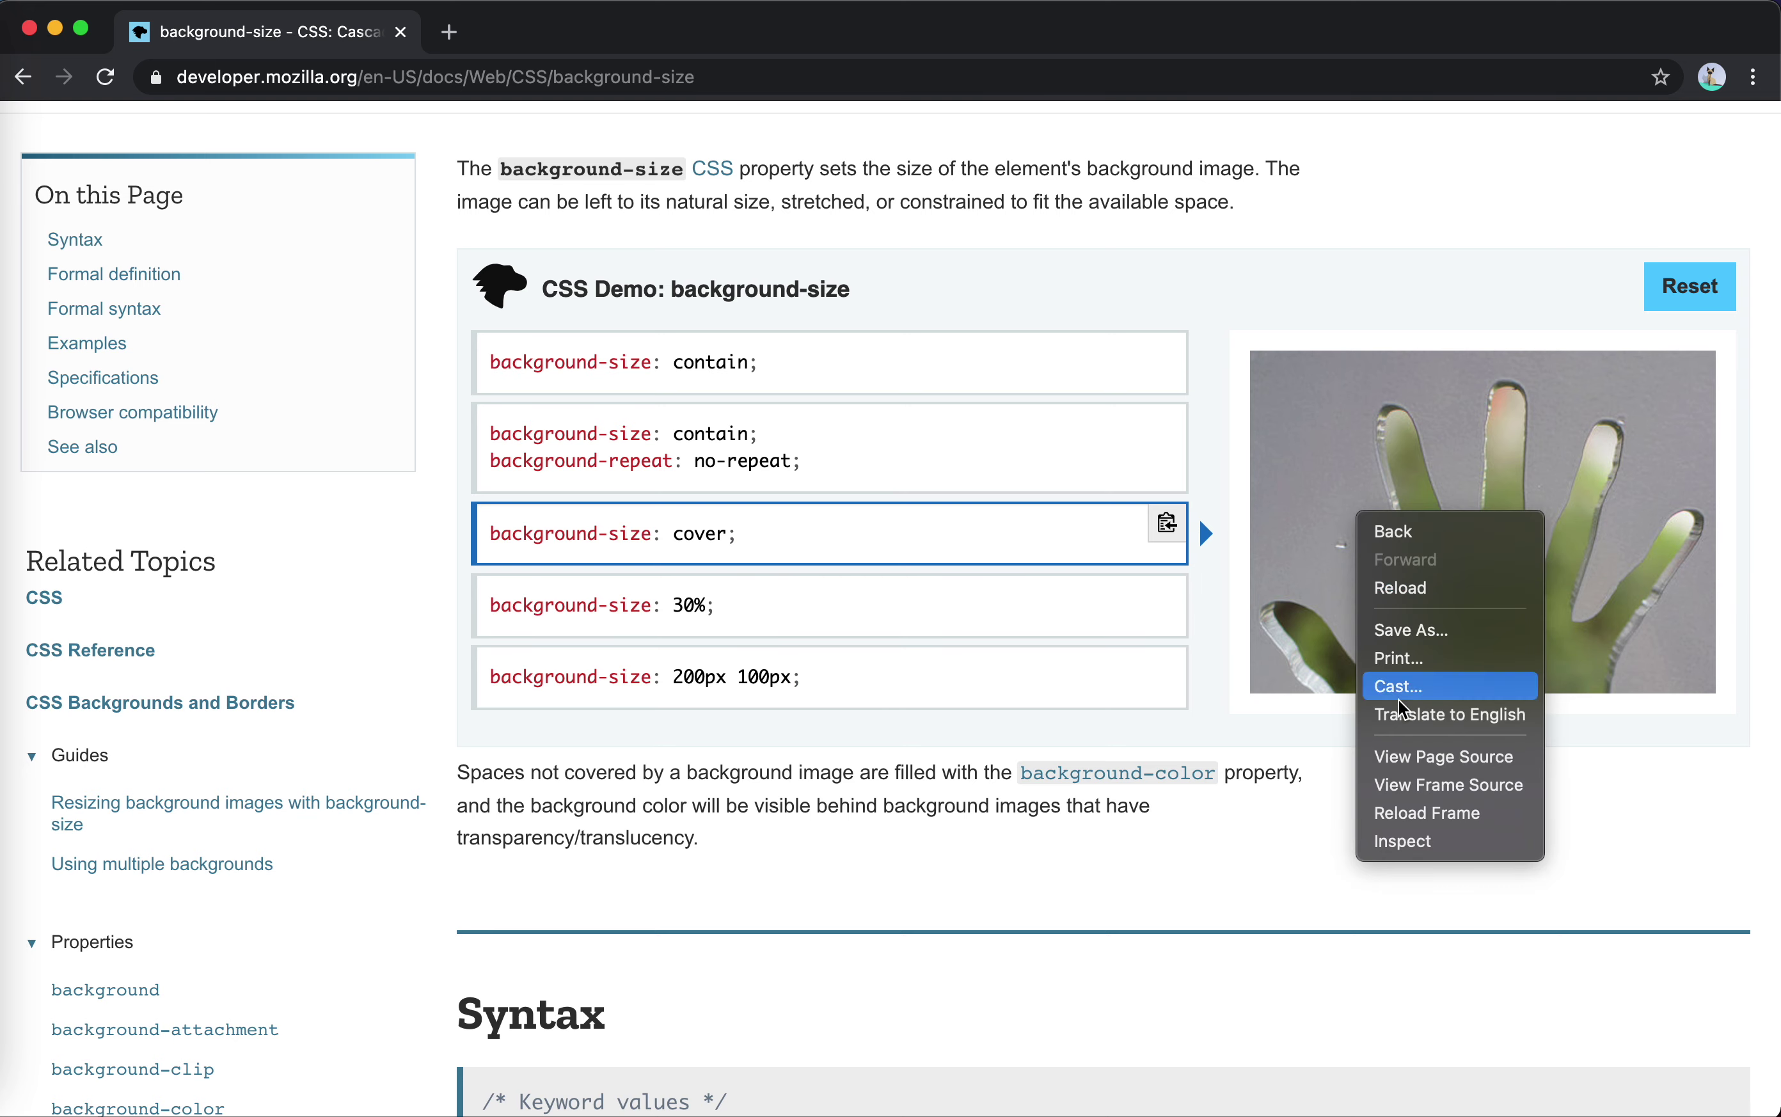
pyautogui.click(1403, 841)
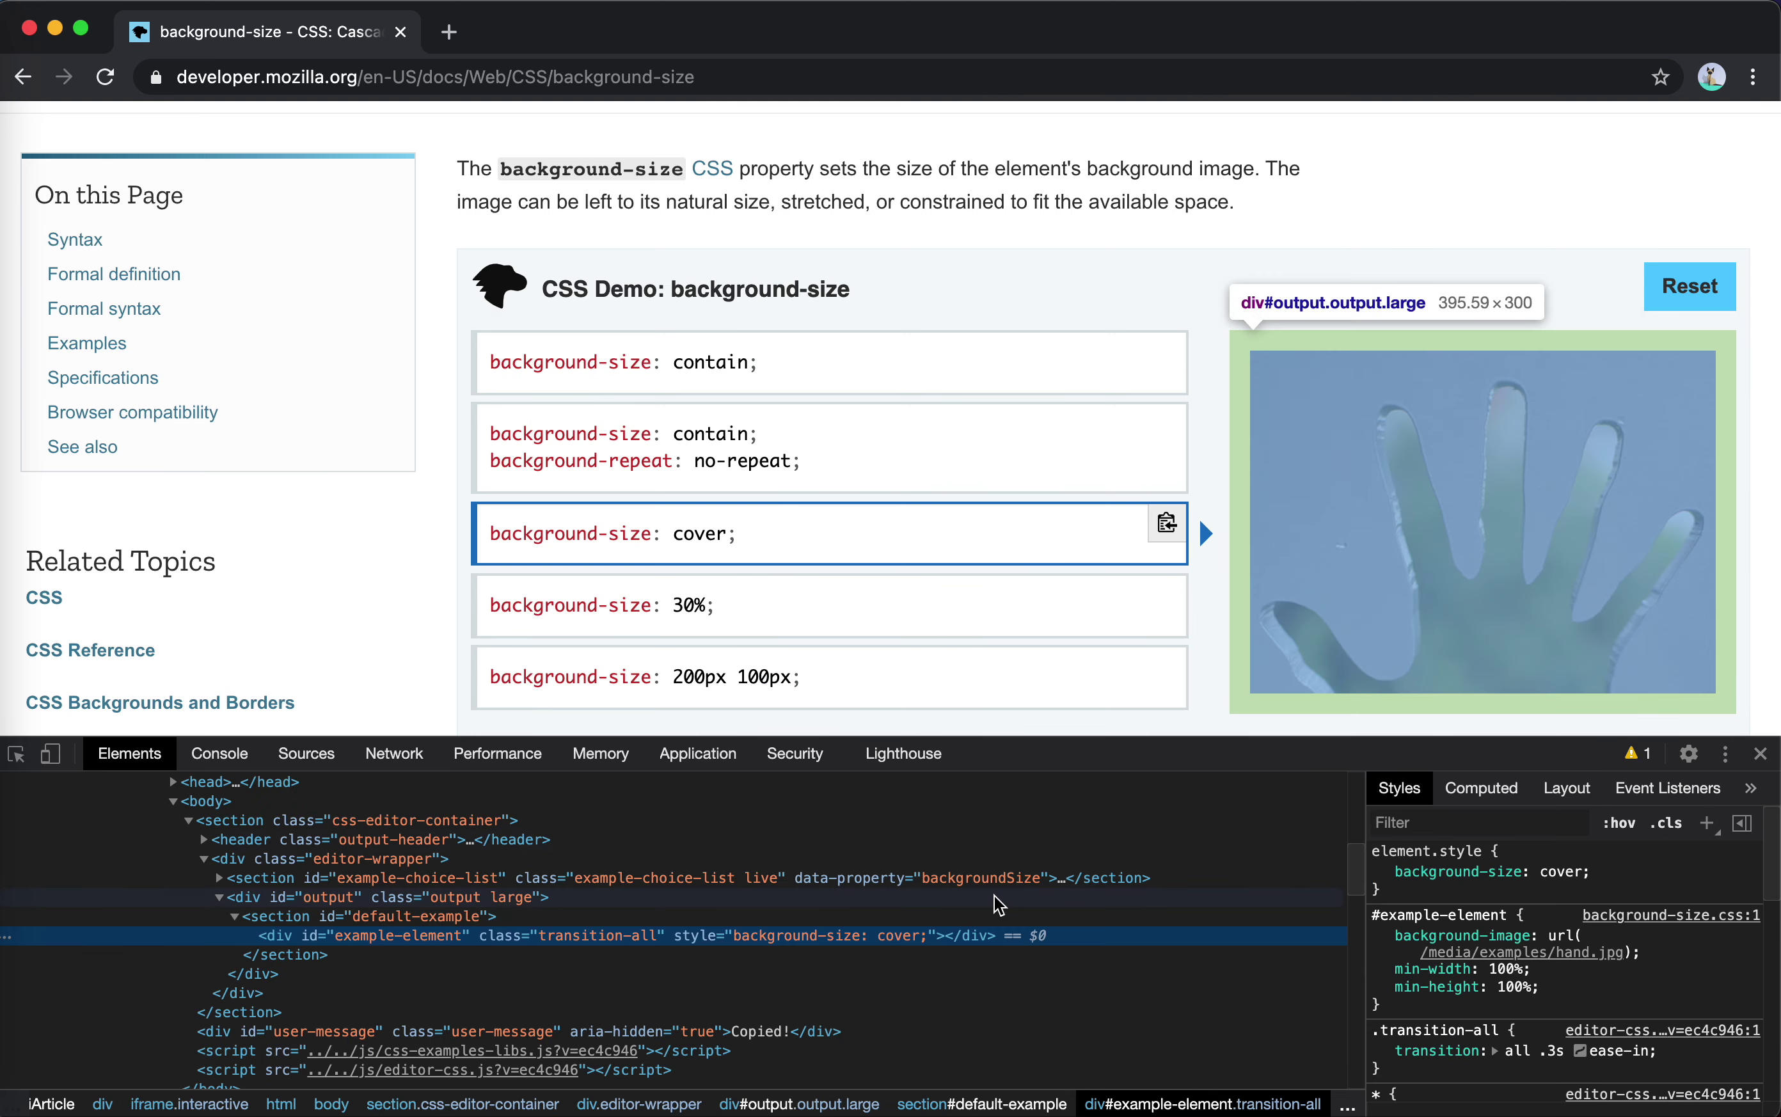
pyautogui.click(1557, 895)
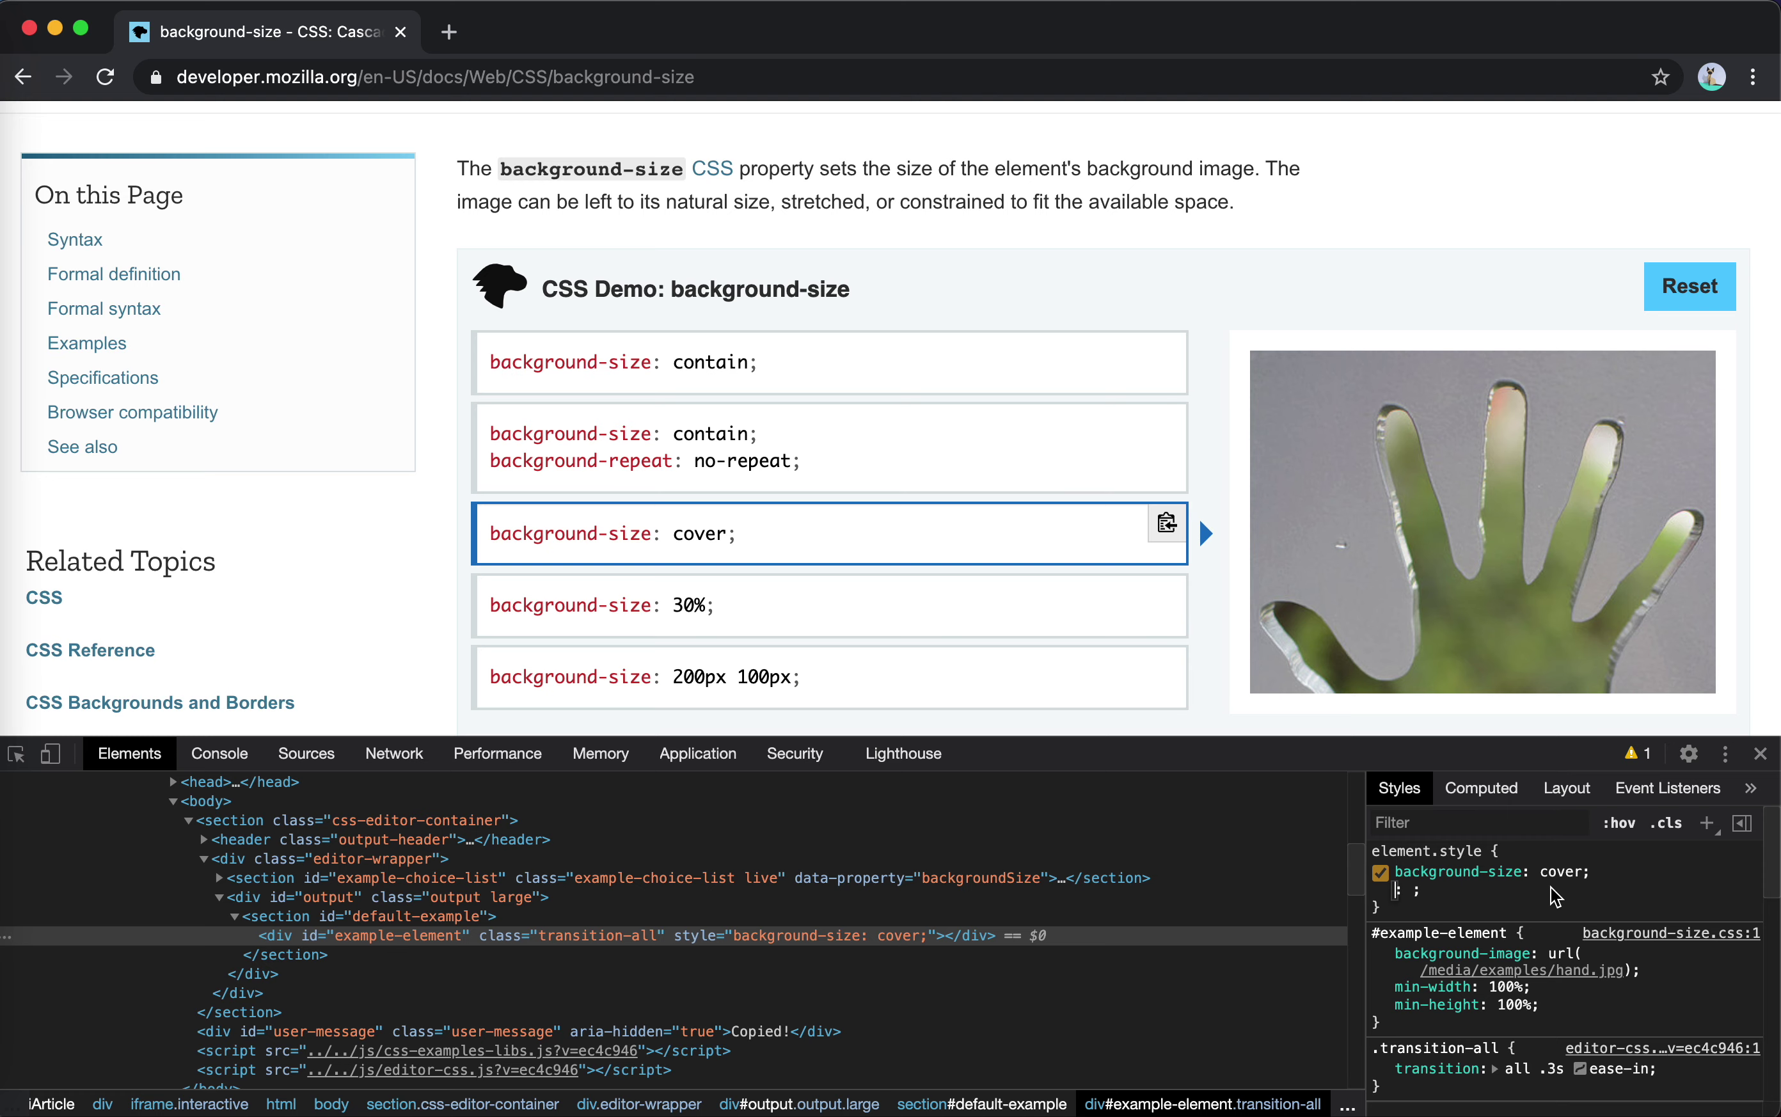
pyautogui.write('back')
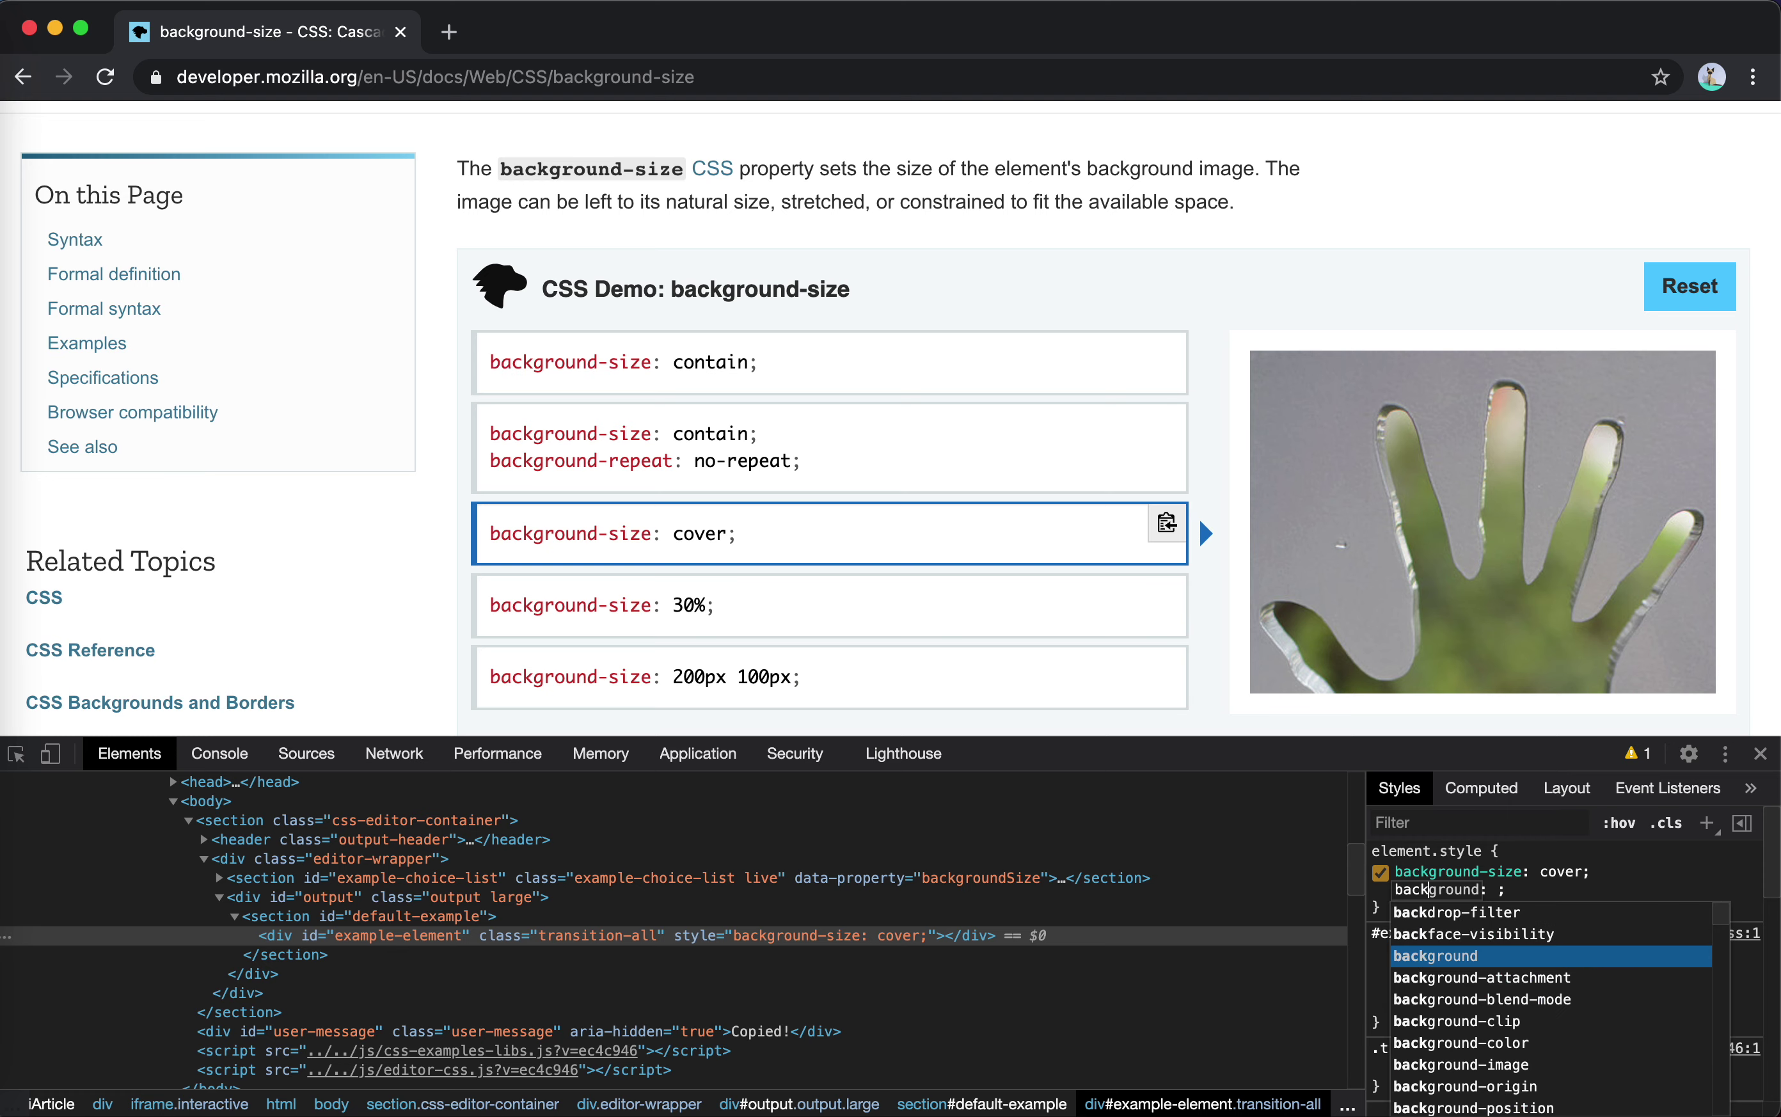
pyautogui.press('Right')
pyautogui.write('-position')
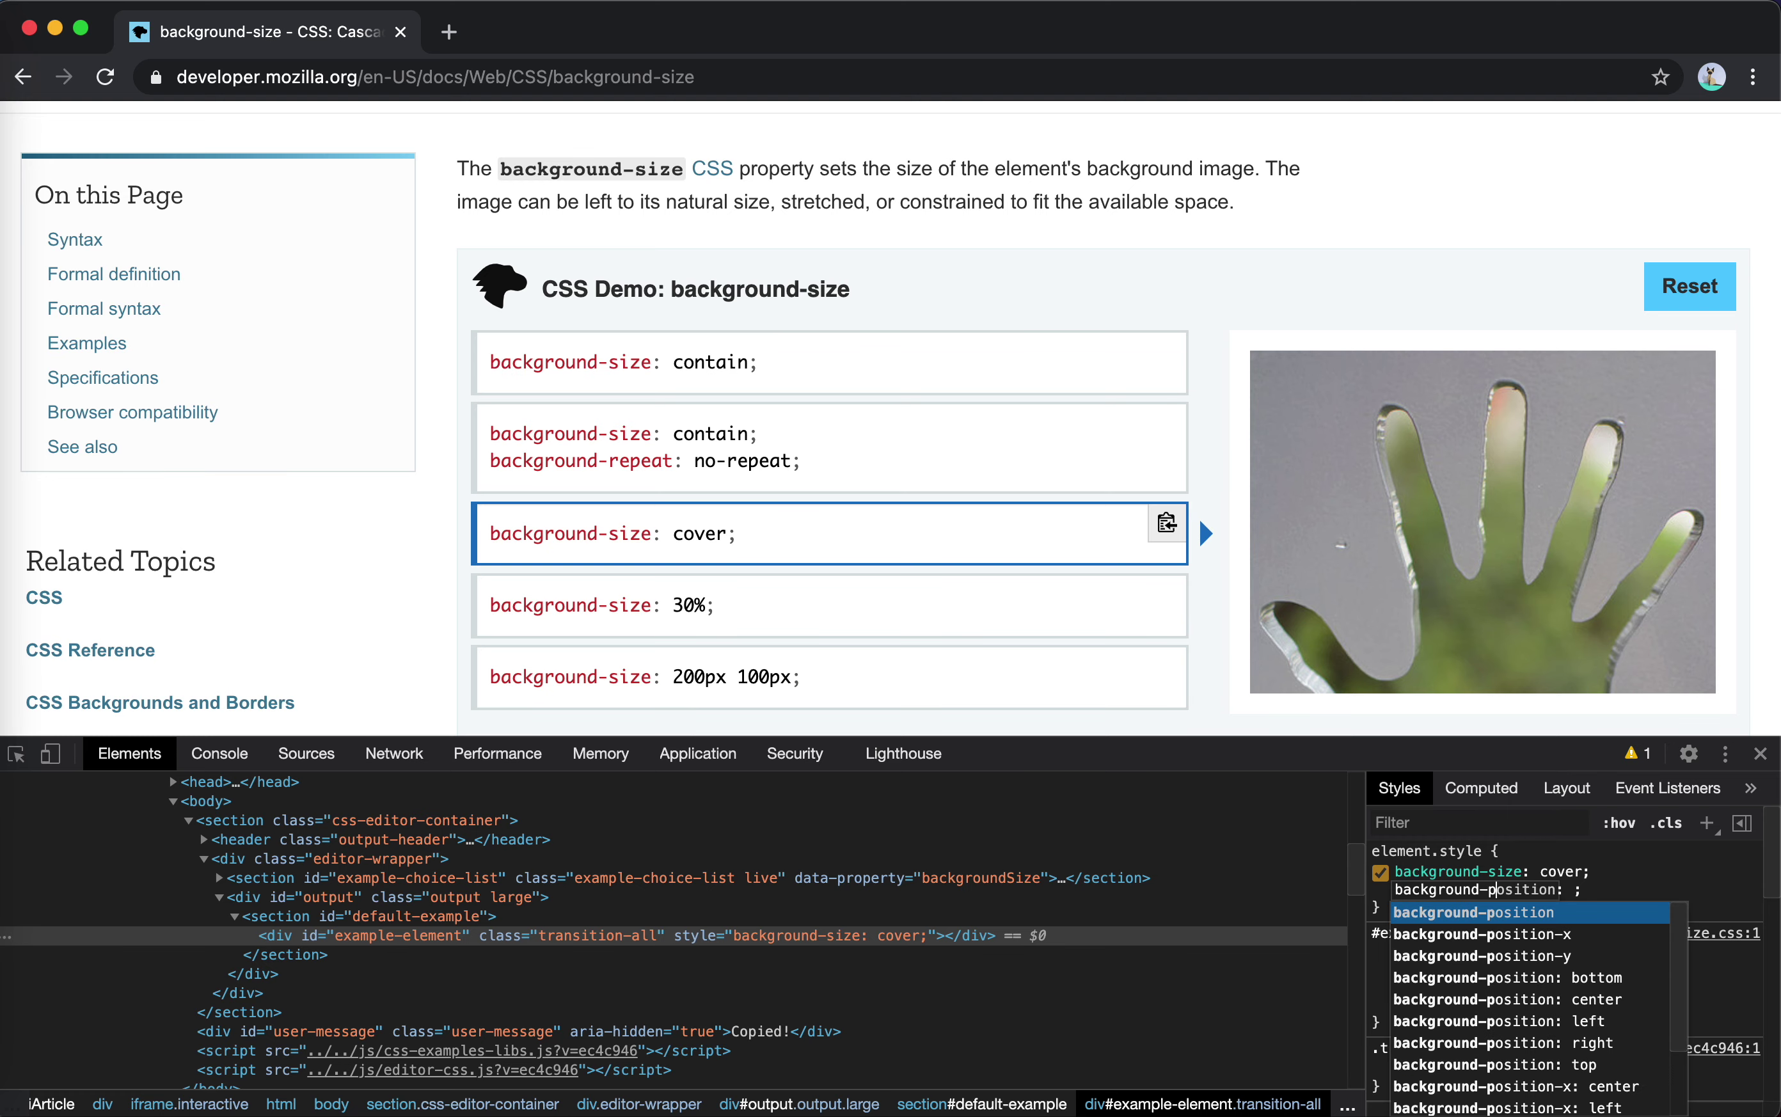
pyautogui.press('Tab')
pyautogui.write('center')
pyautogui.press('Return')
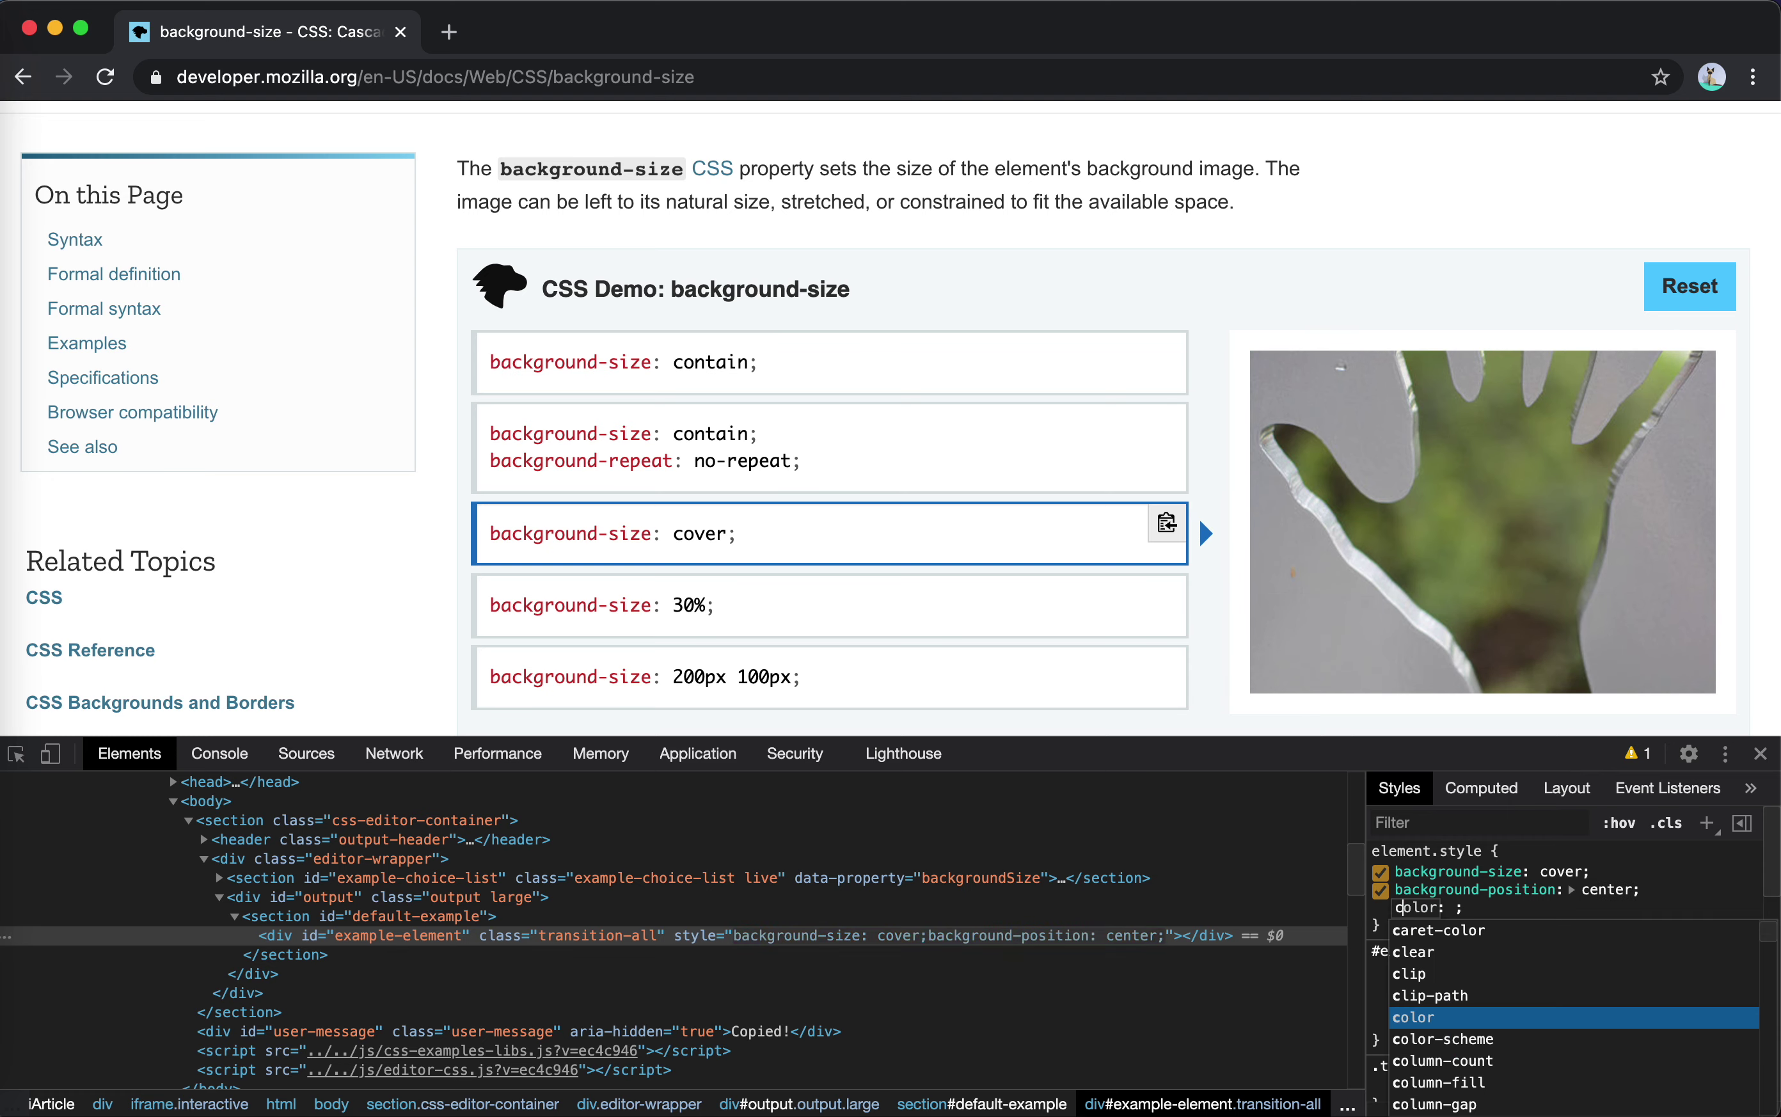
pyautogui.press('Escape')
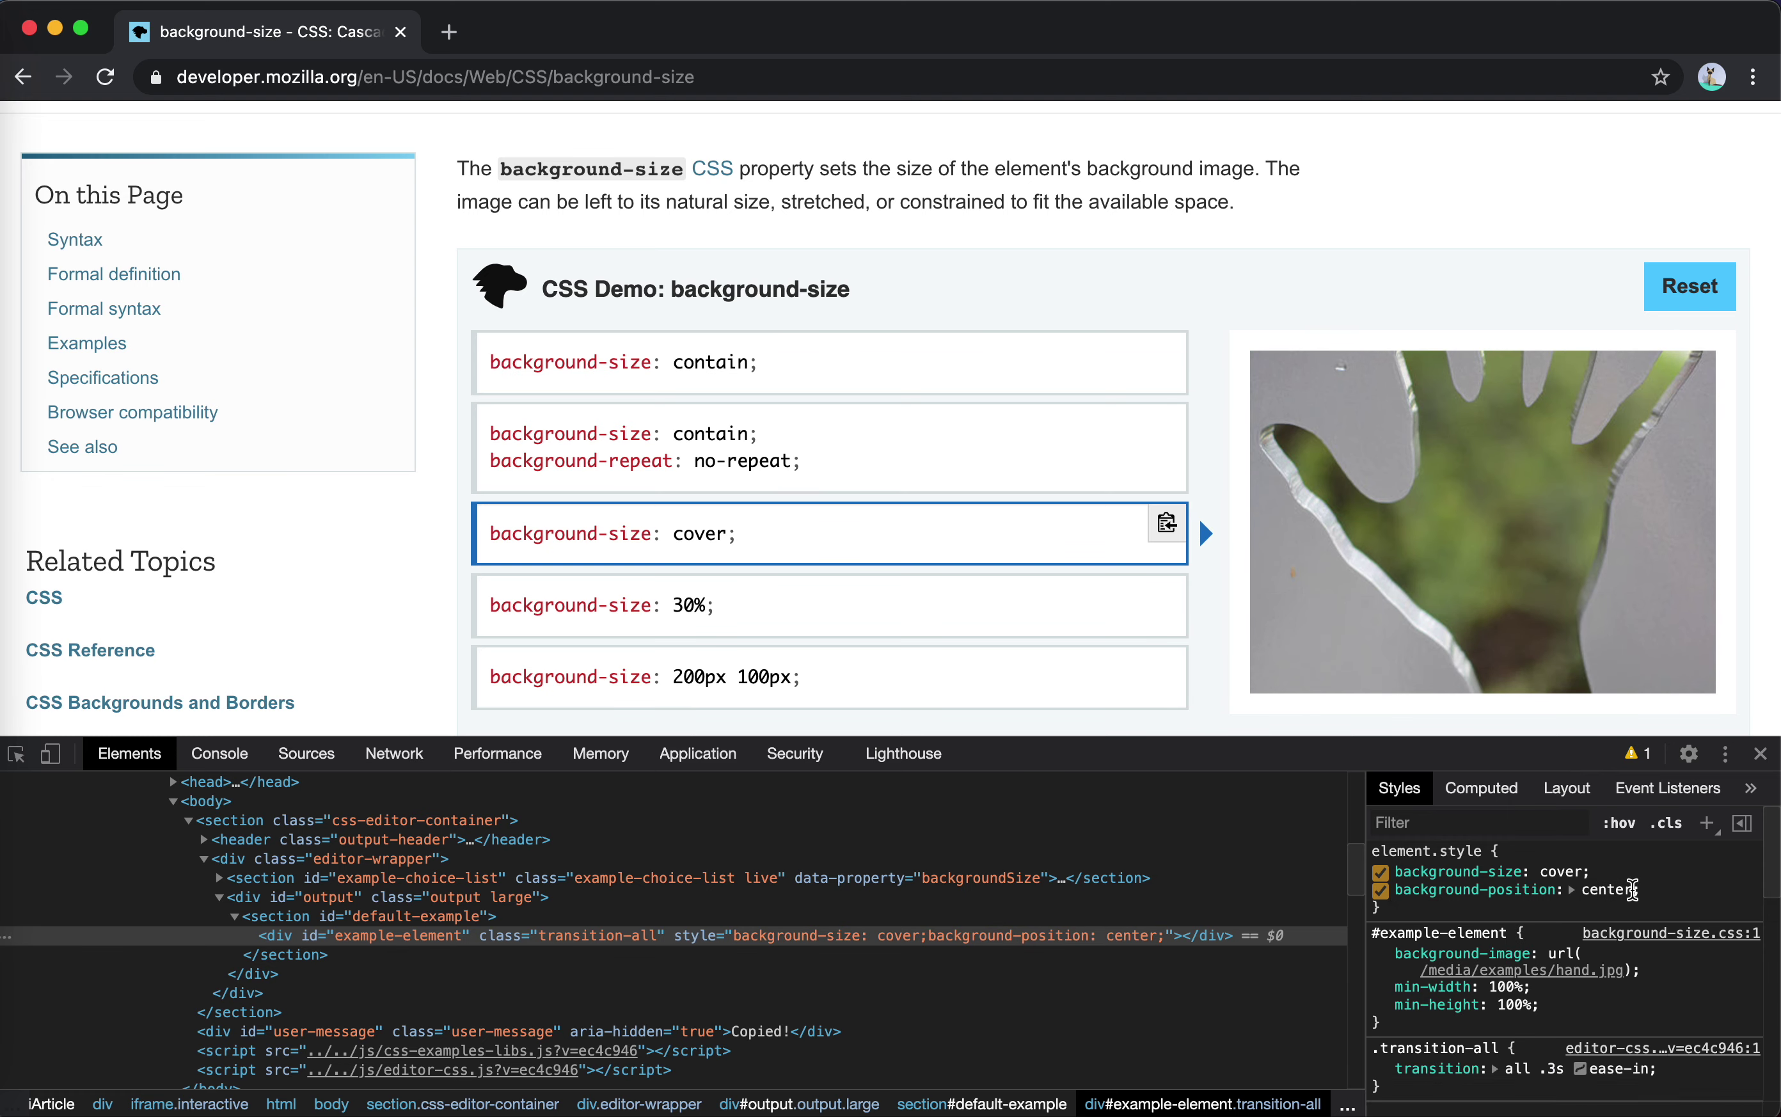
# - Change the example element's inline background-position to center center
pyautogui.click(1632, 890)
pyautogui.press('Right')
pyautogui.write('center')
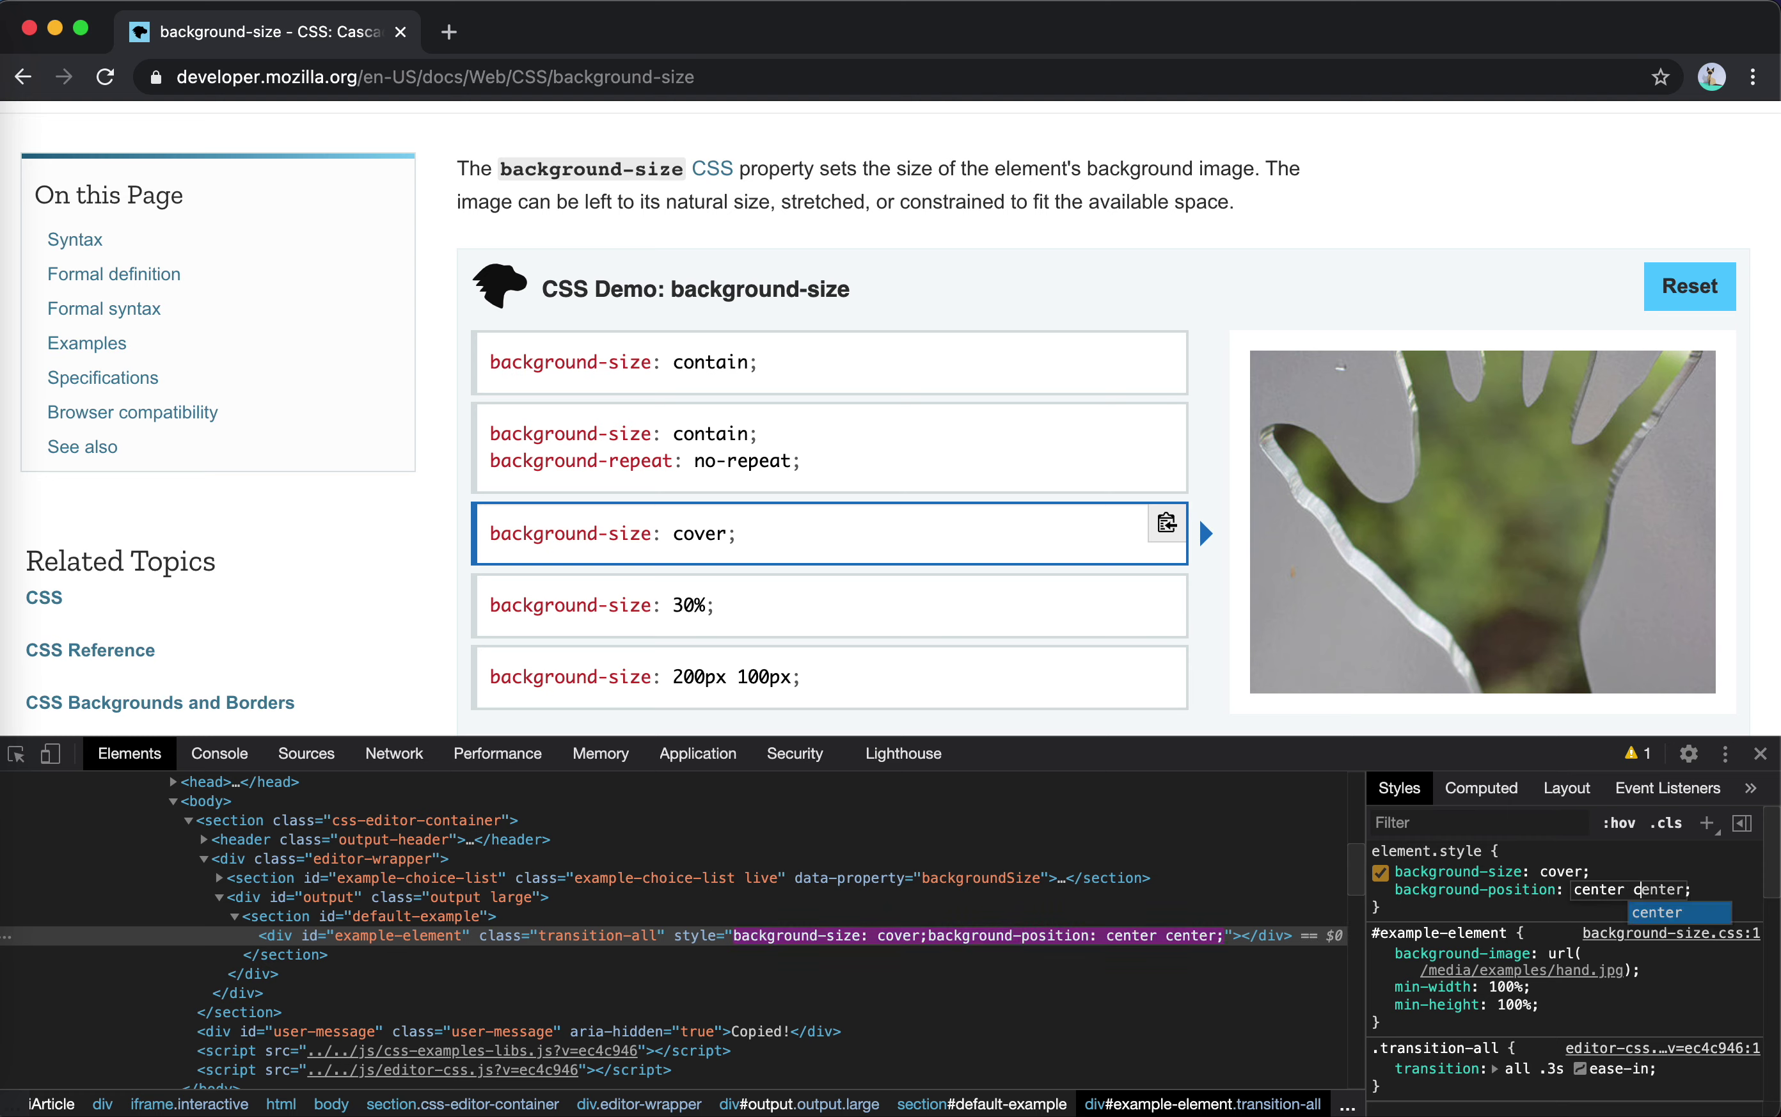
pyautogui.press('Return')
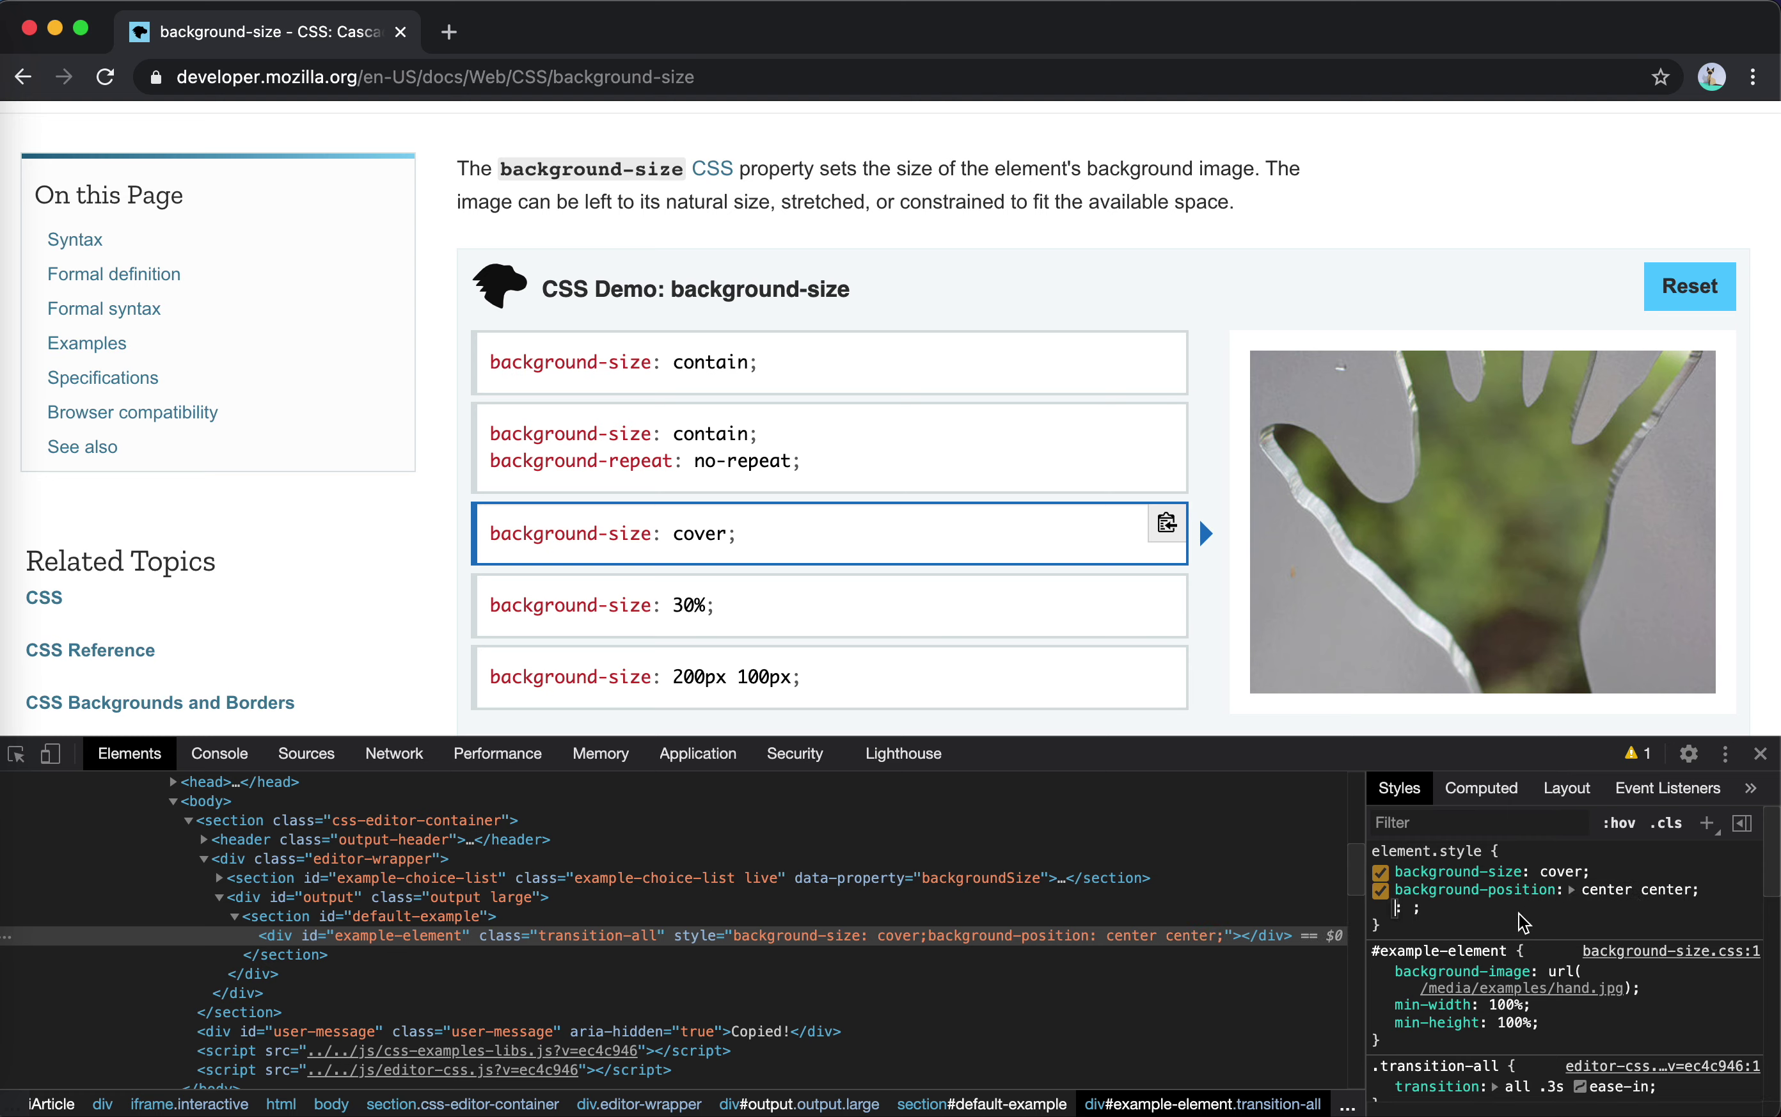
# - Add a second background-size declaration of 10px 10px to the example element's inline style
pyautogui.write('back')
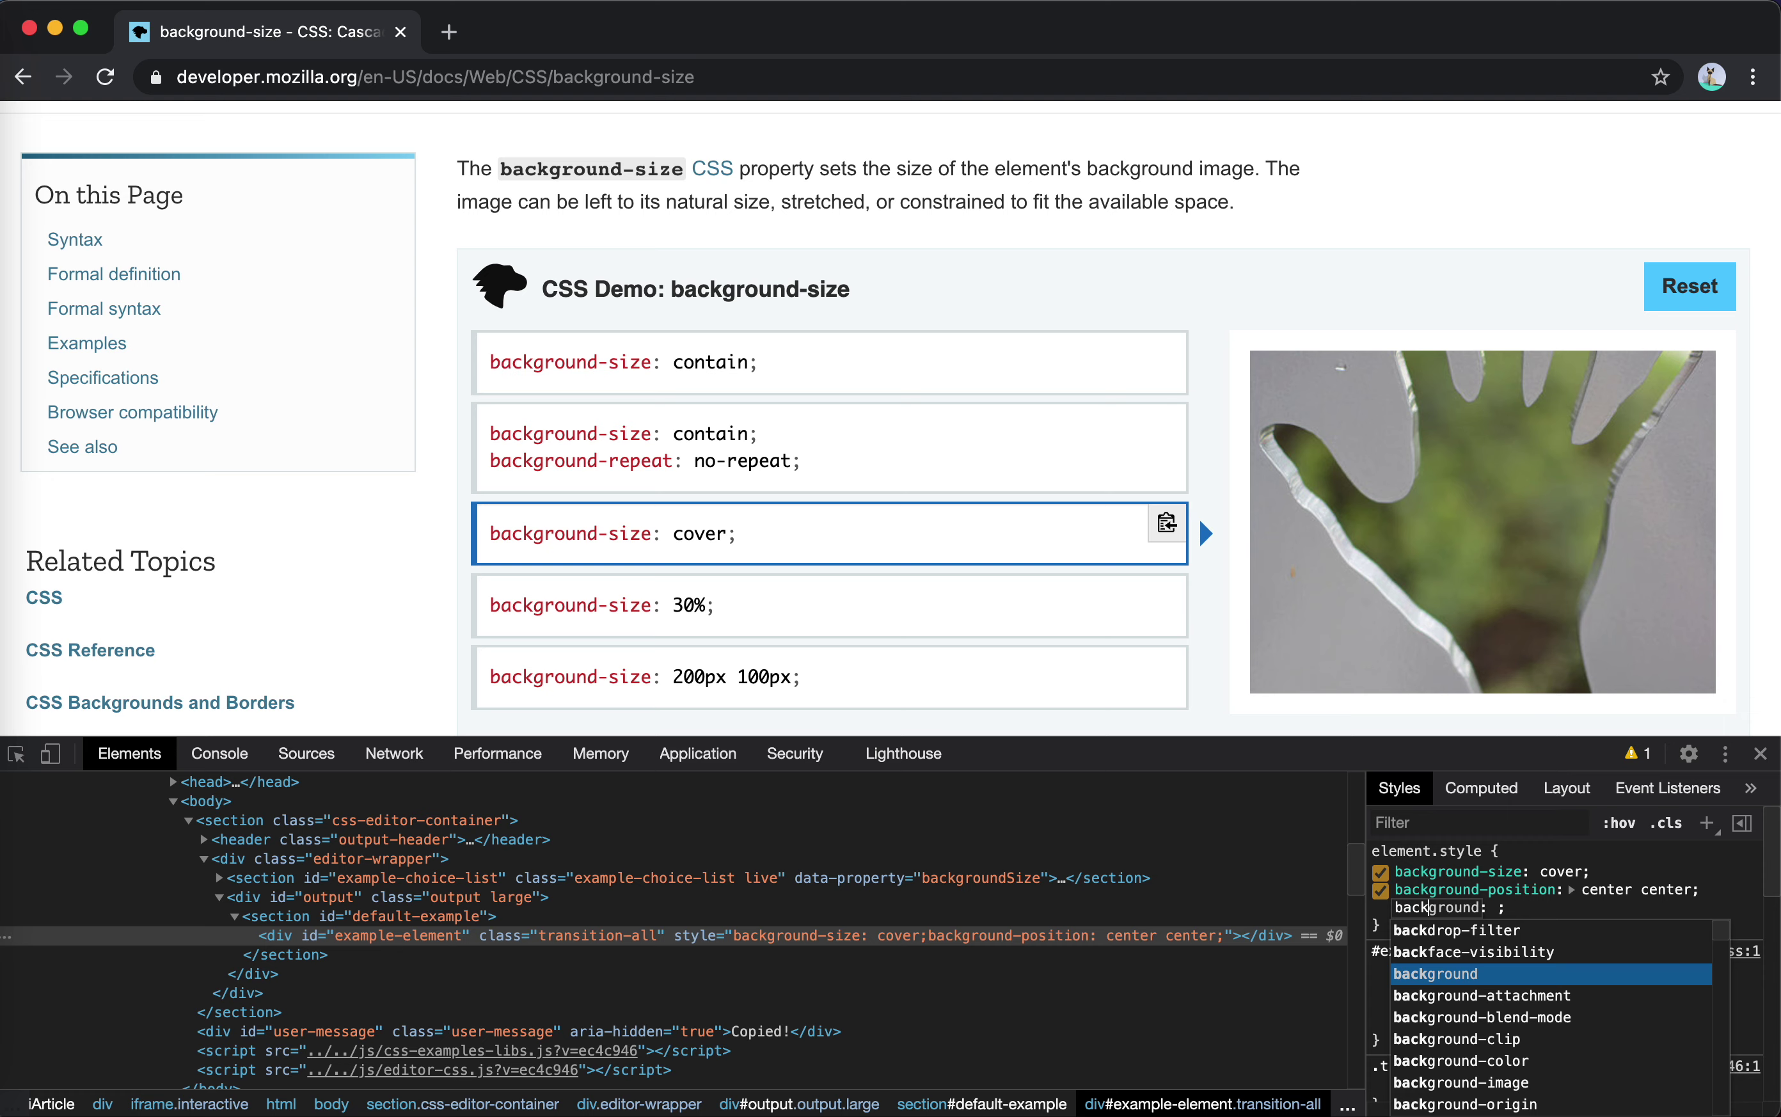
pyautogui.press('Escape')
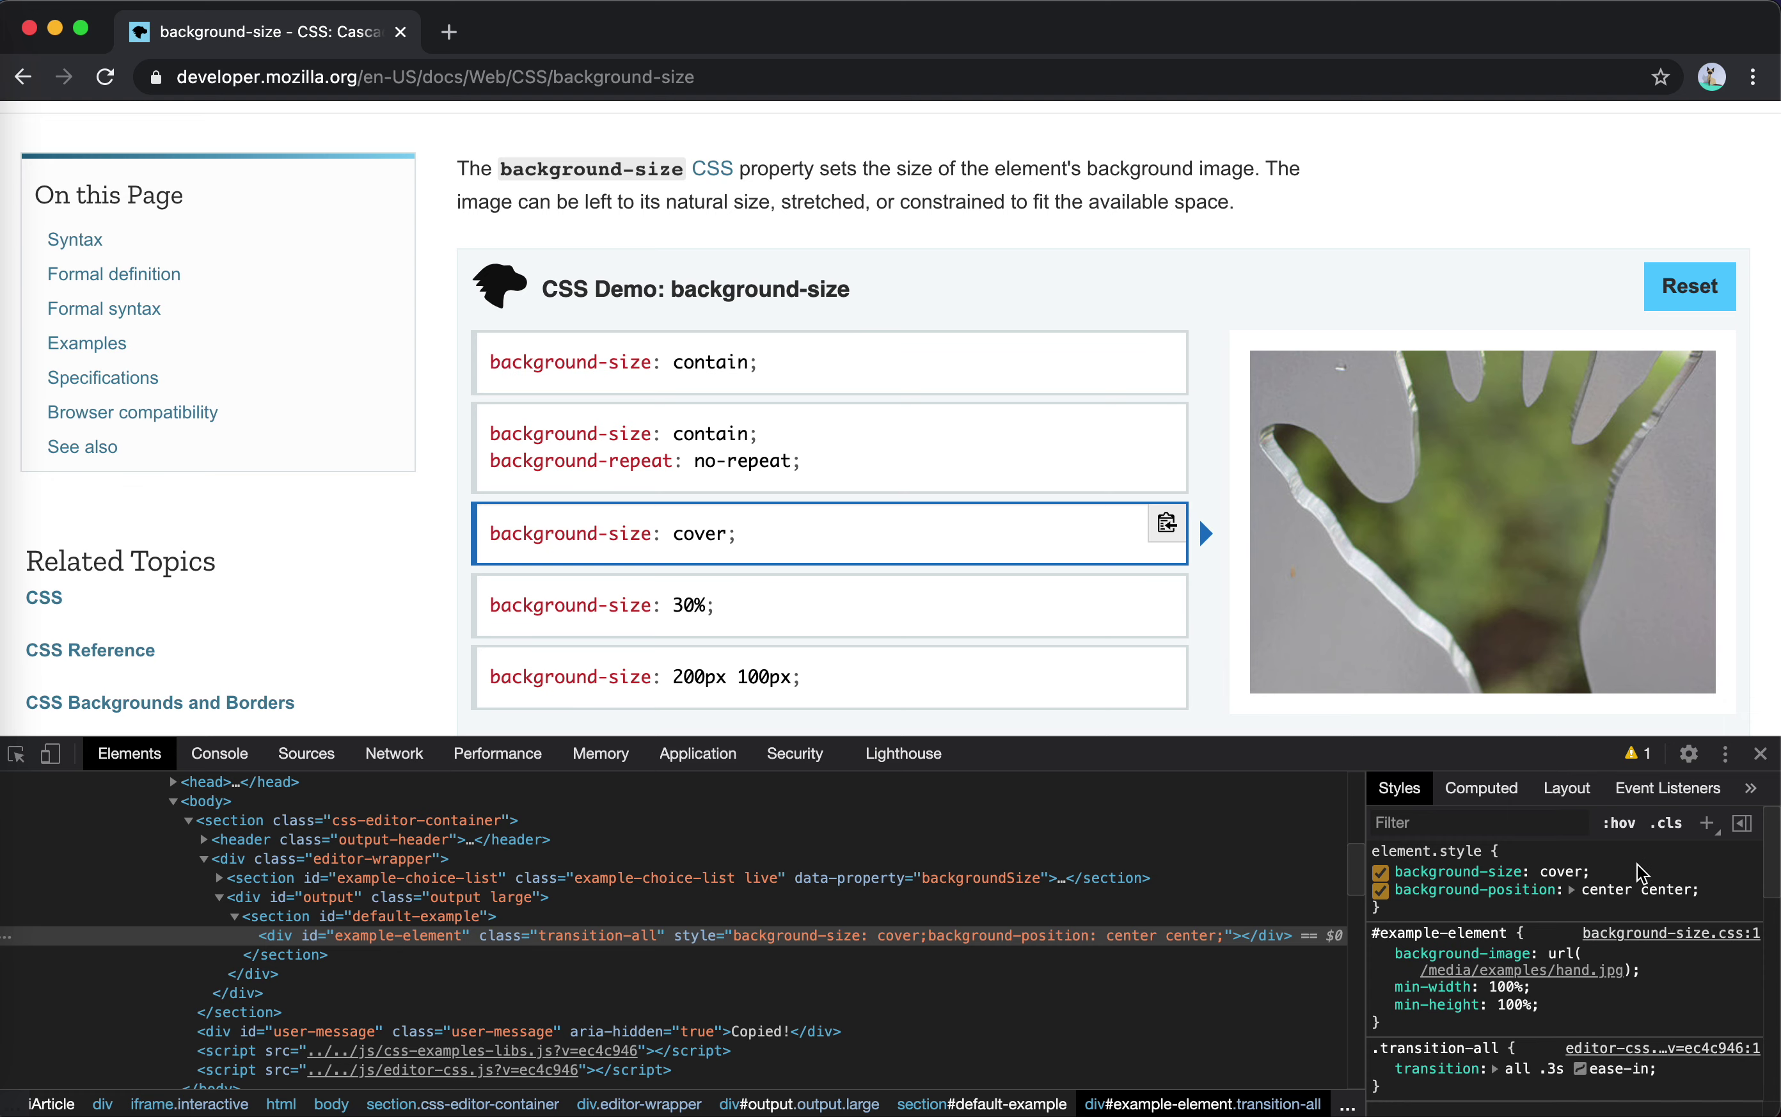
pyautogui.click(1385, 907)
pyautogui.write('backg')
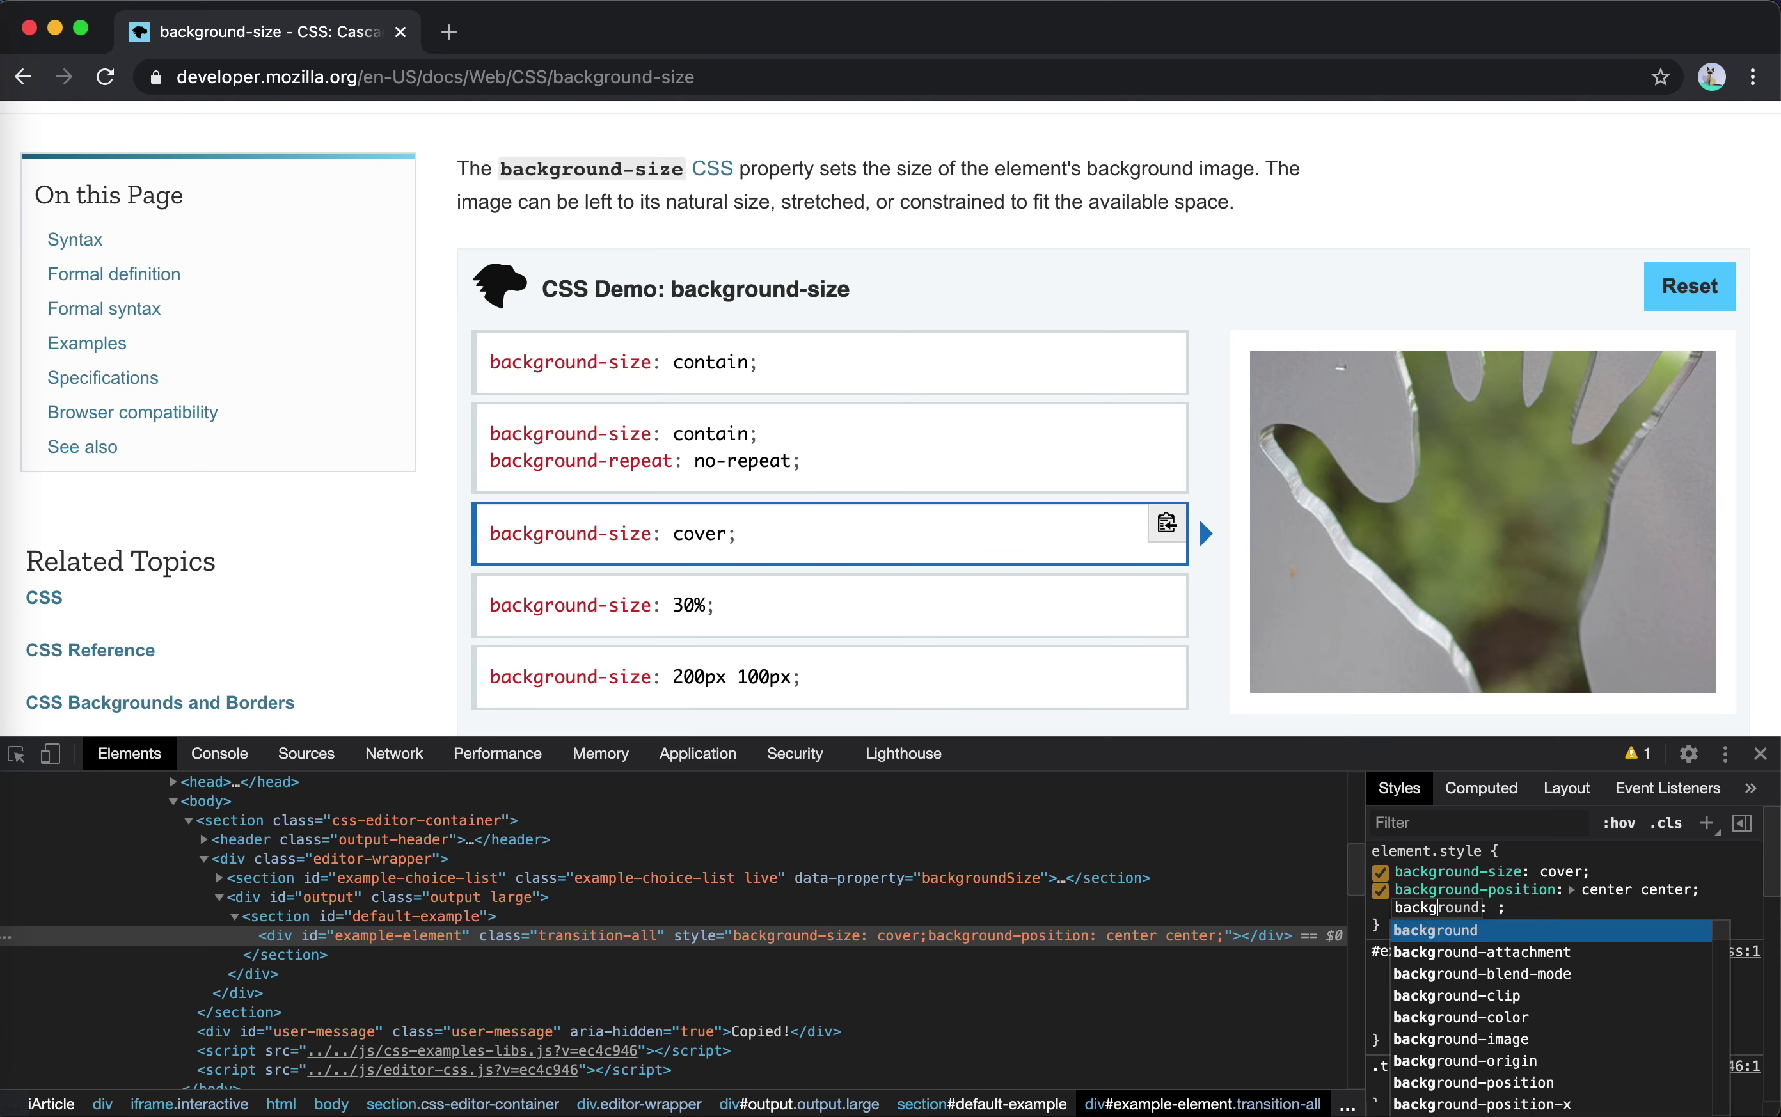
pyautogui.write('round-siz')
pyautogui.press('Tab')
pyautogui.write('10')
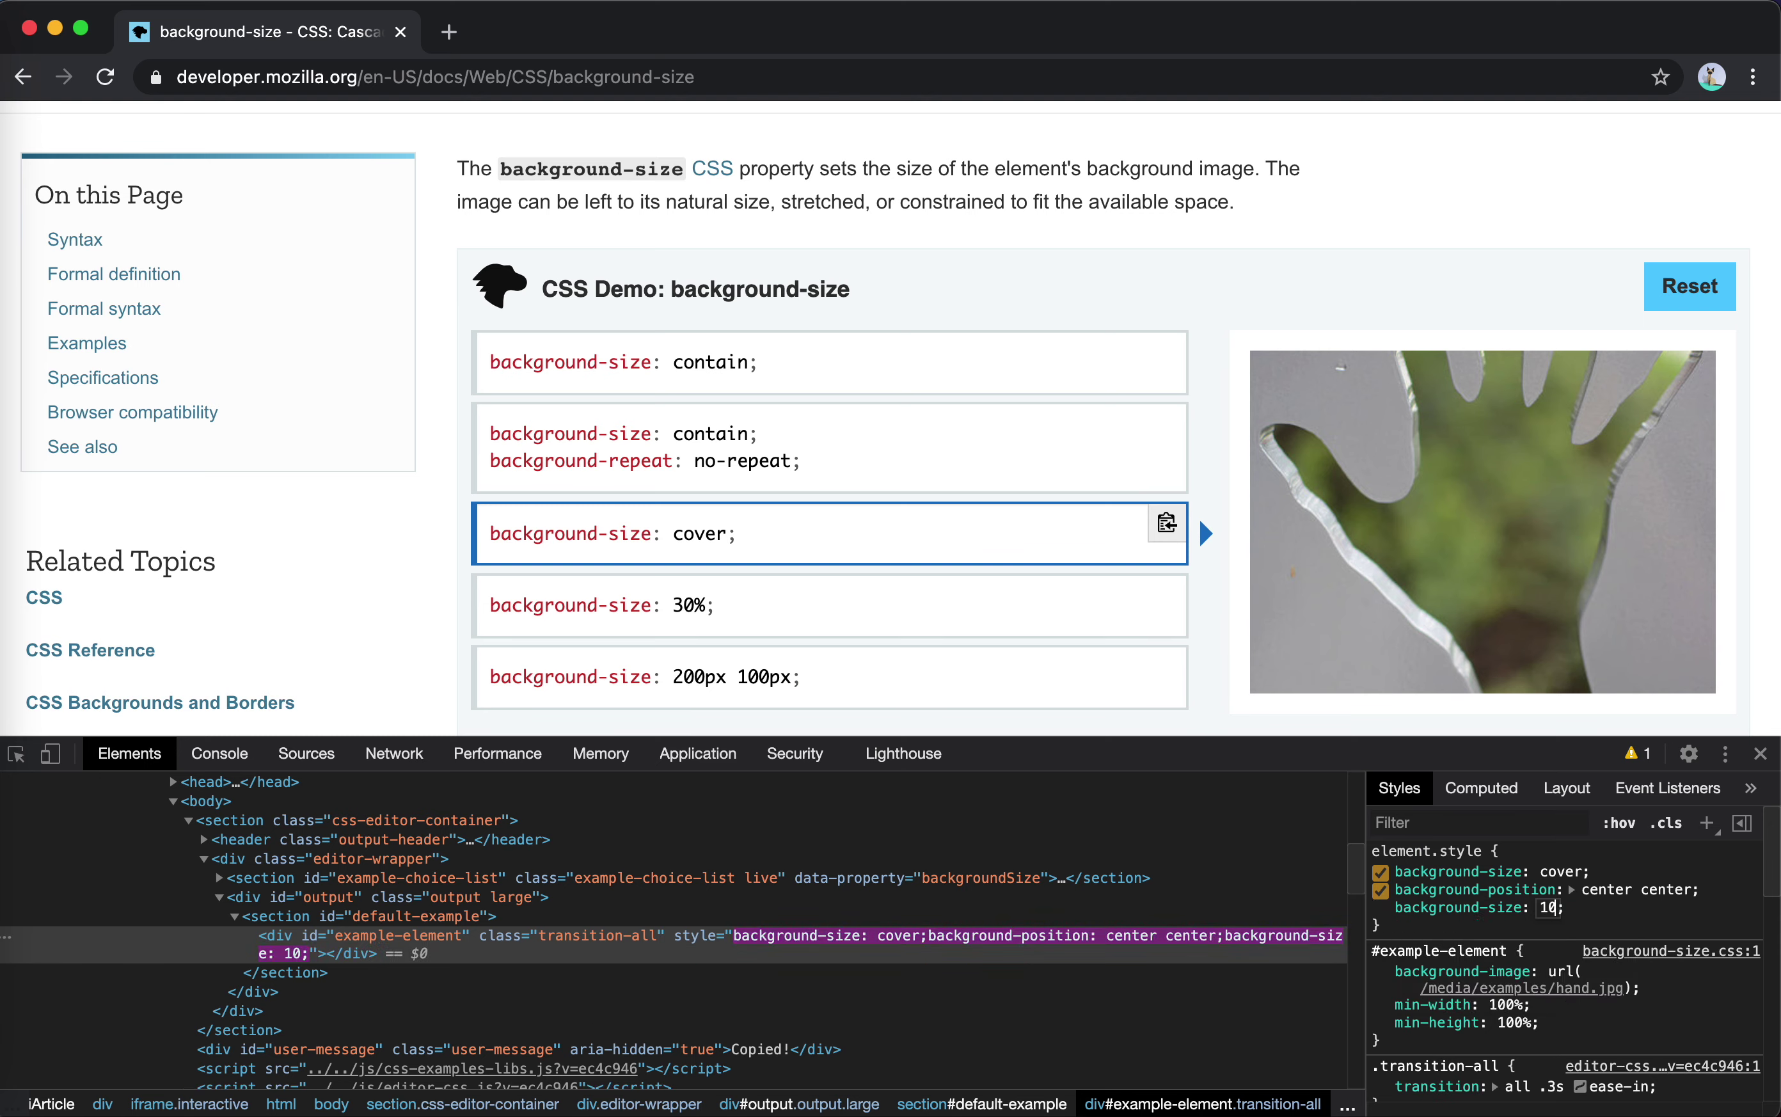
pyautogui.write('px 10px')
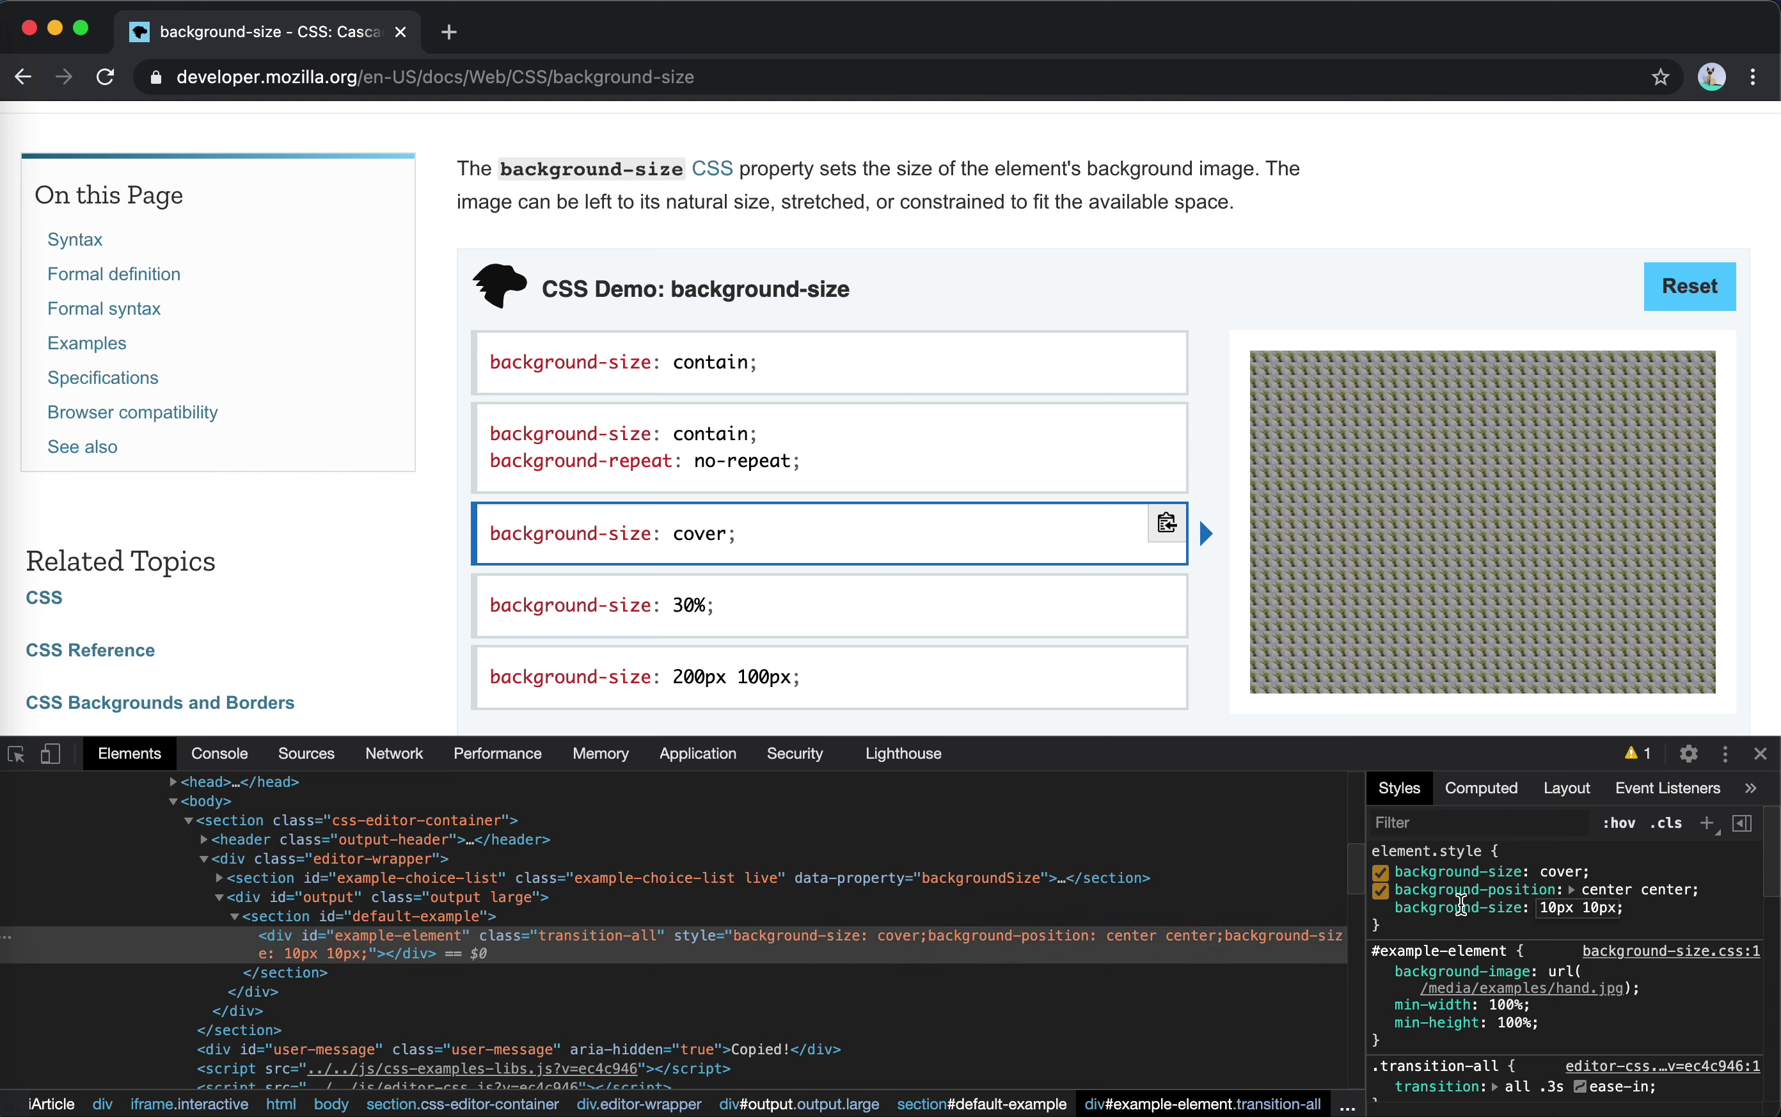
pyautogui.press('Return')
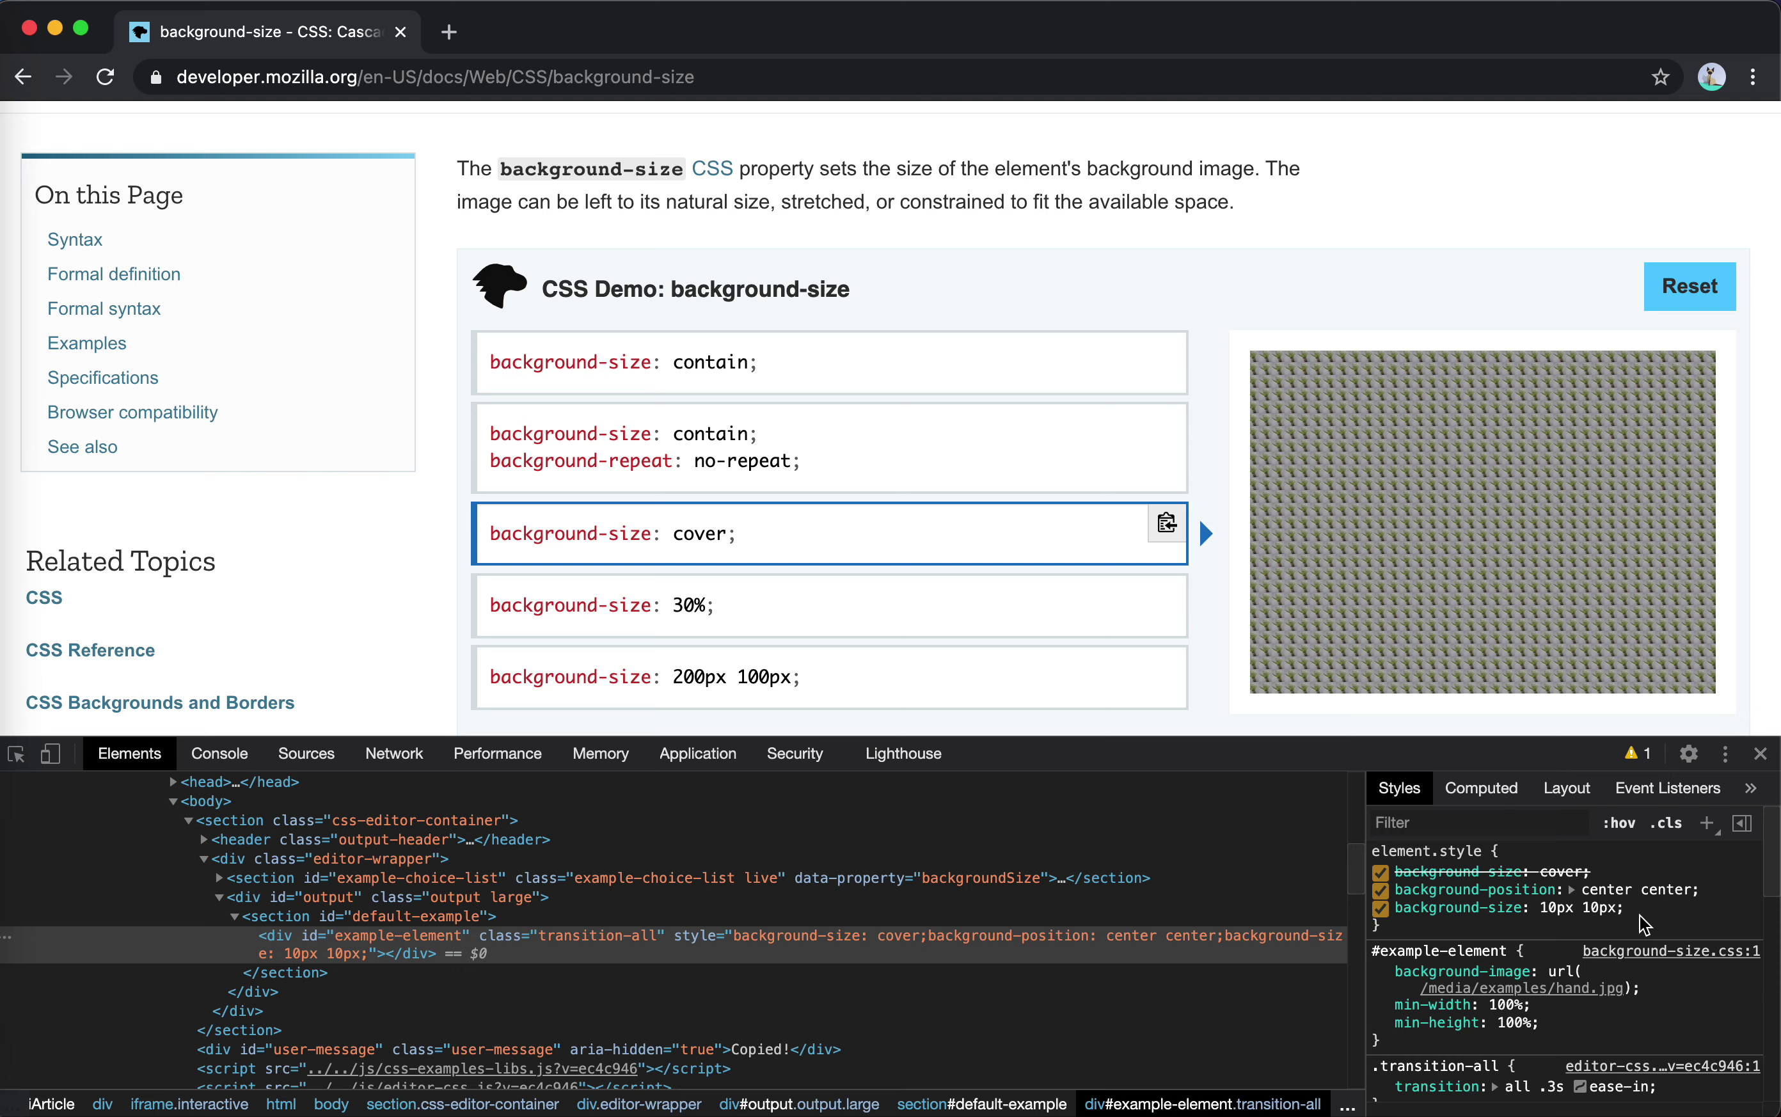
# - Set both dimensions of the added inline background-size to 100px
pyautogui.click(1556, 907)
pyautogui.click(1557, 909)
pyautogui.write('0')
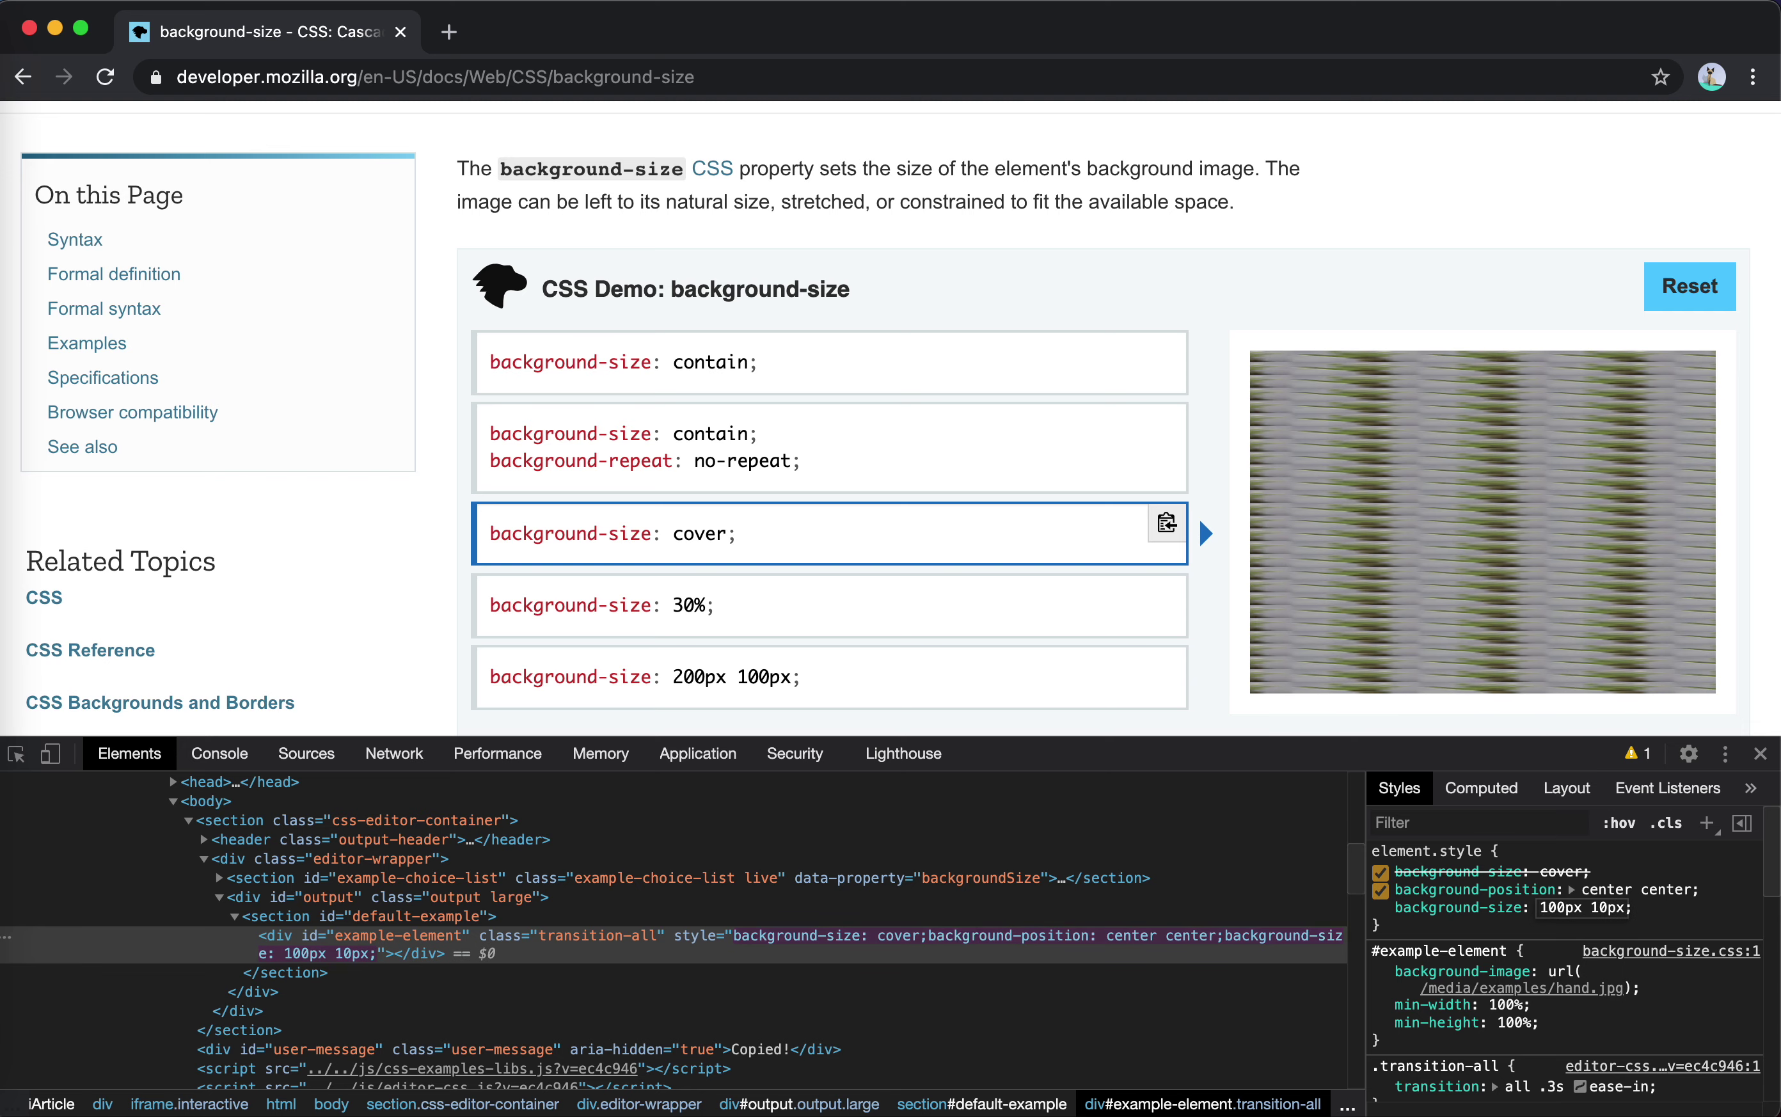
pyautogui.write('0')
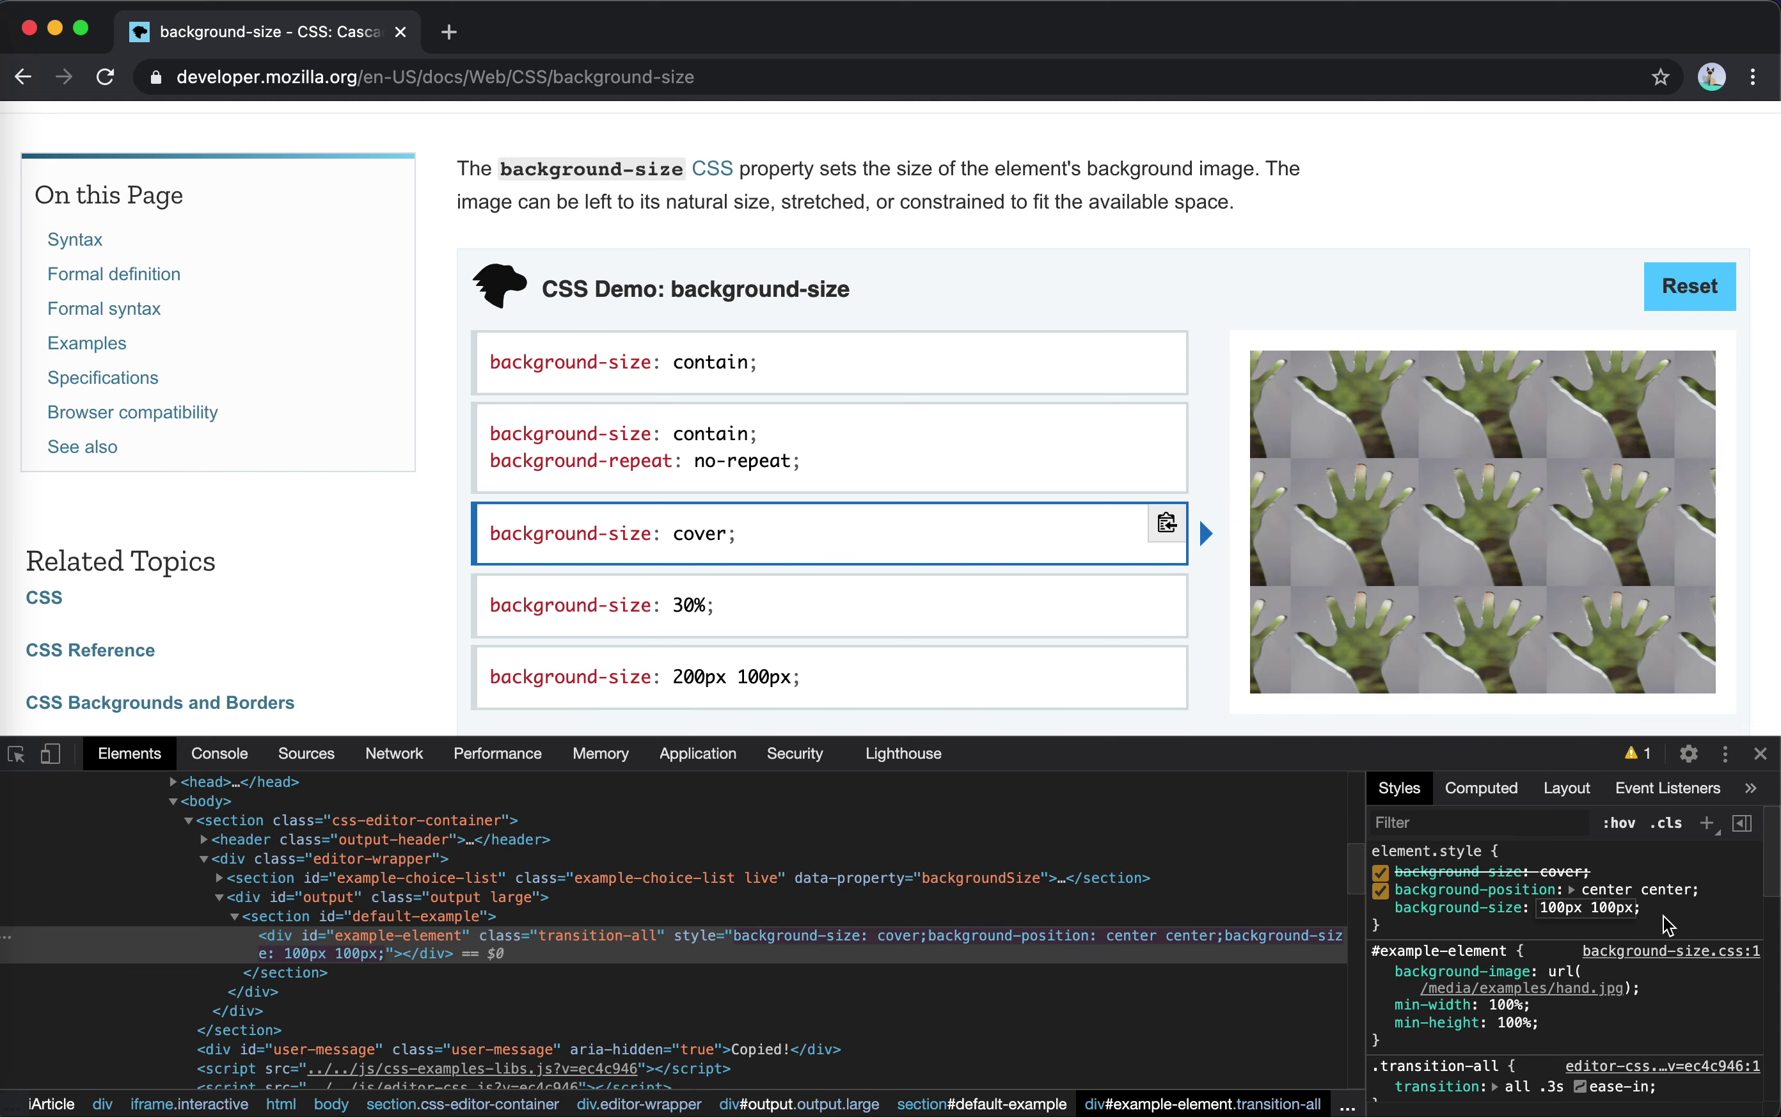
pyautogui.press('Return')
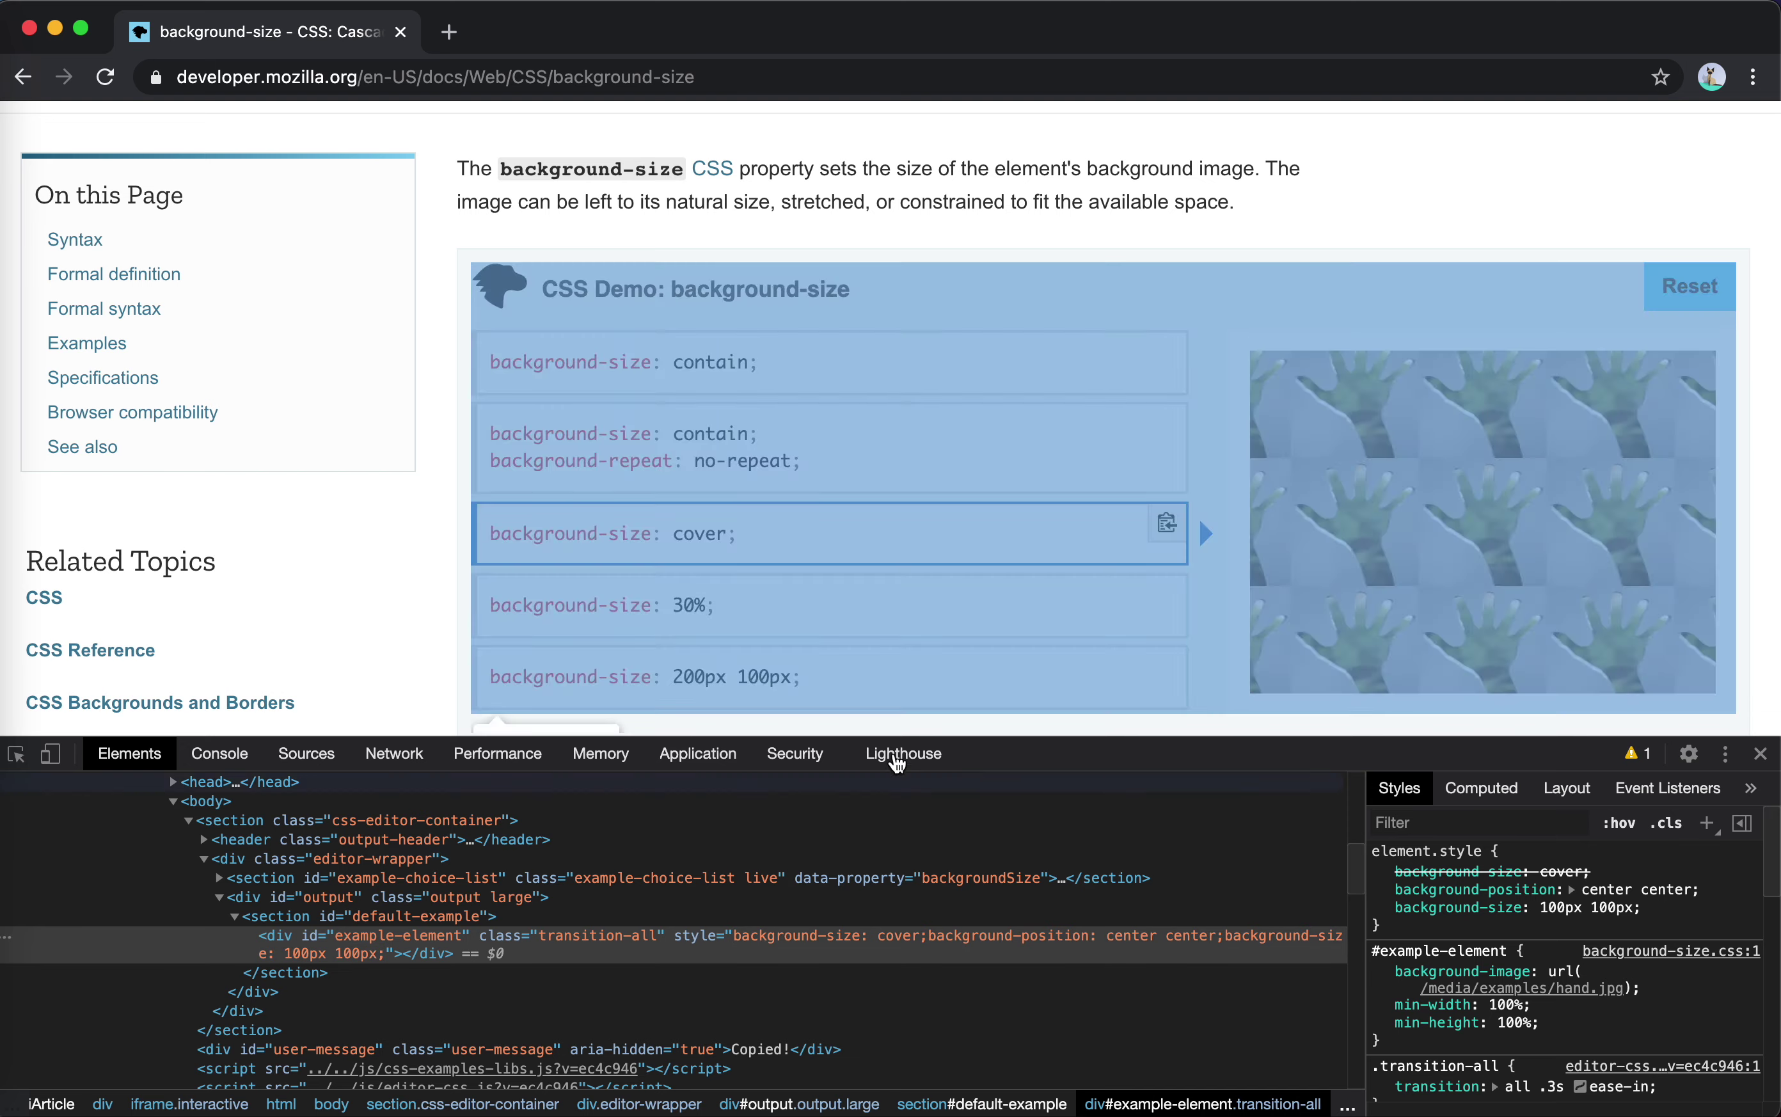
# - Add background-repeat: no-repeat to the example element's inline style
pyautogui.click(1451, 932)
pyautogui.write('background-rep')
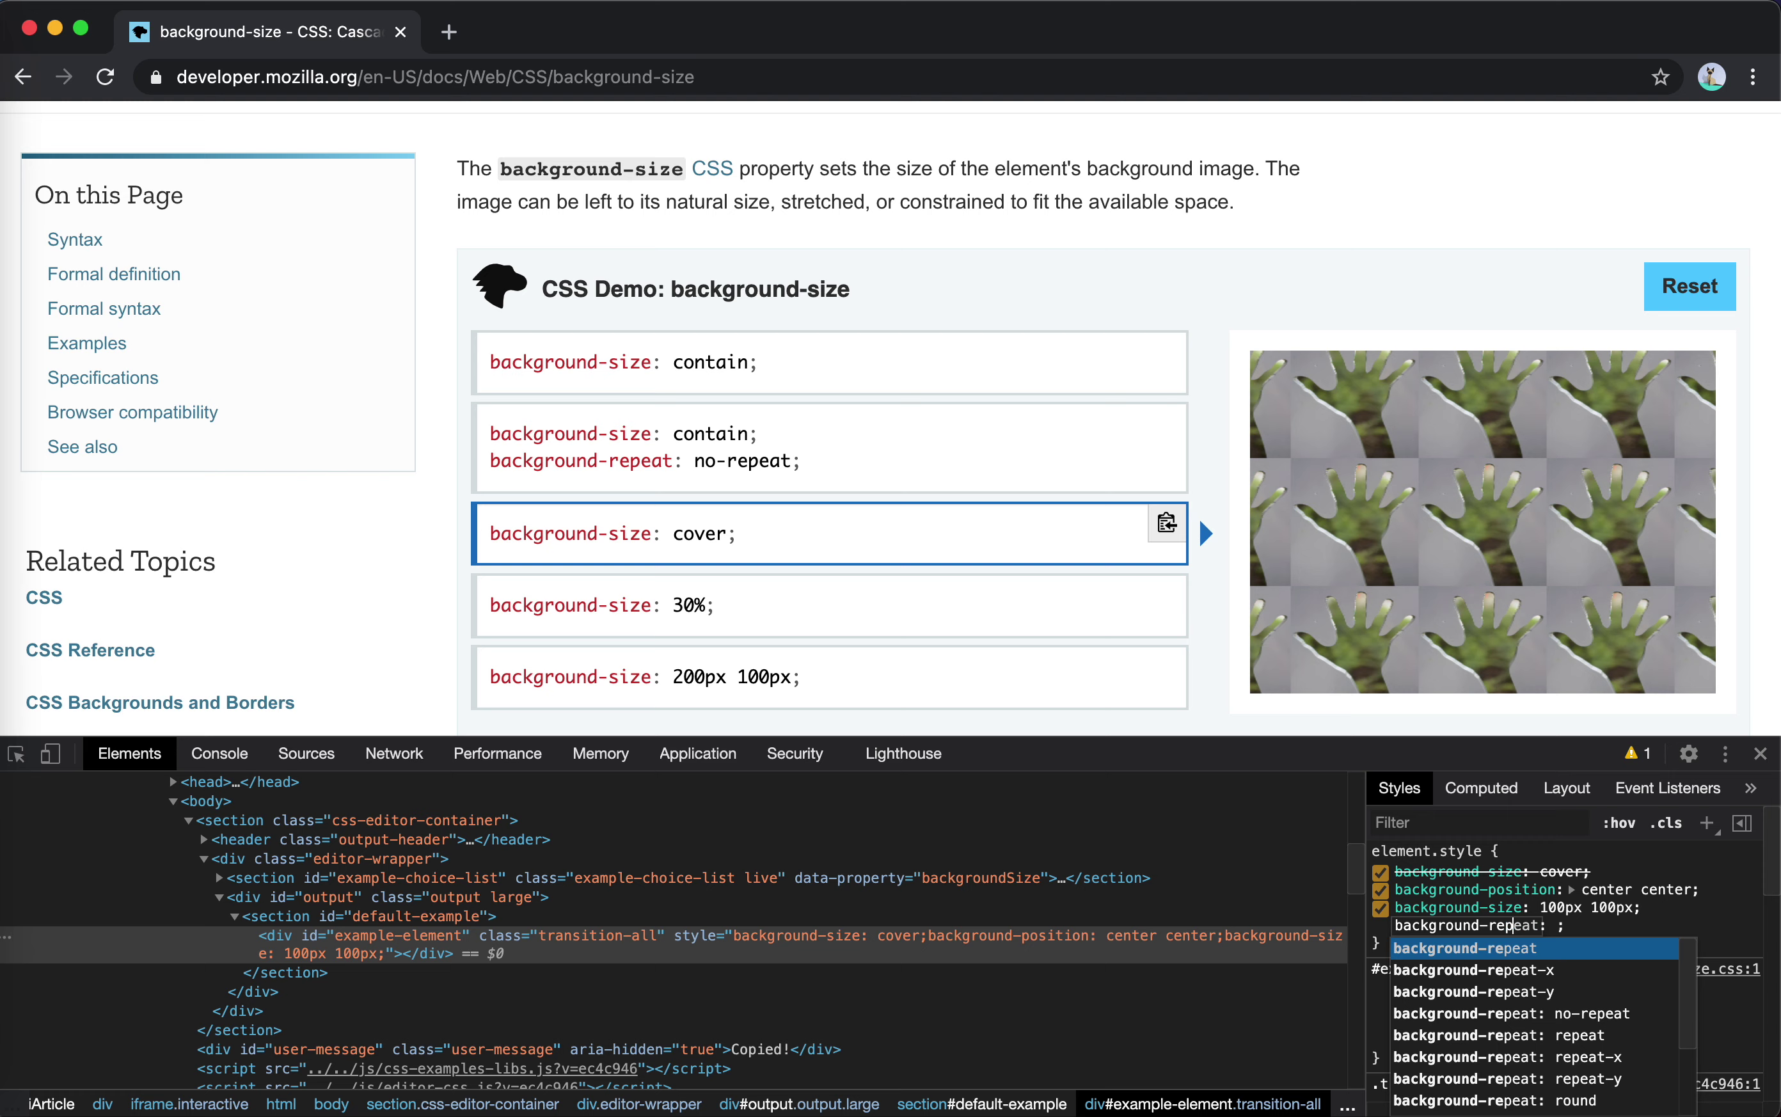
pyautogui.press('Tab')
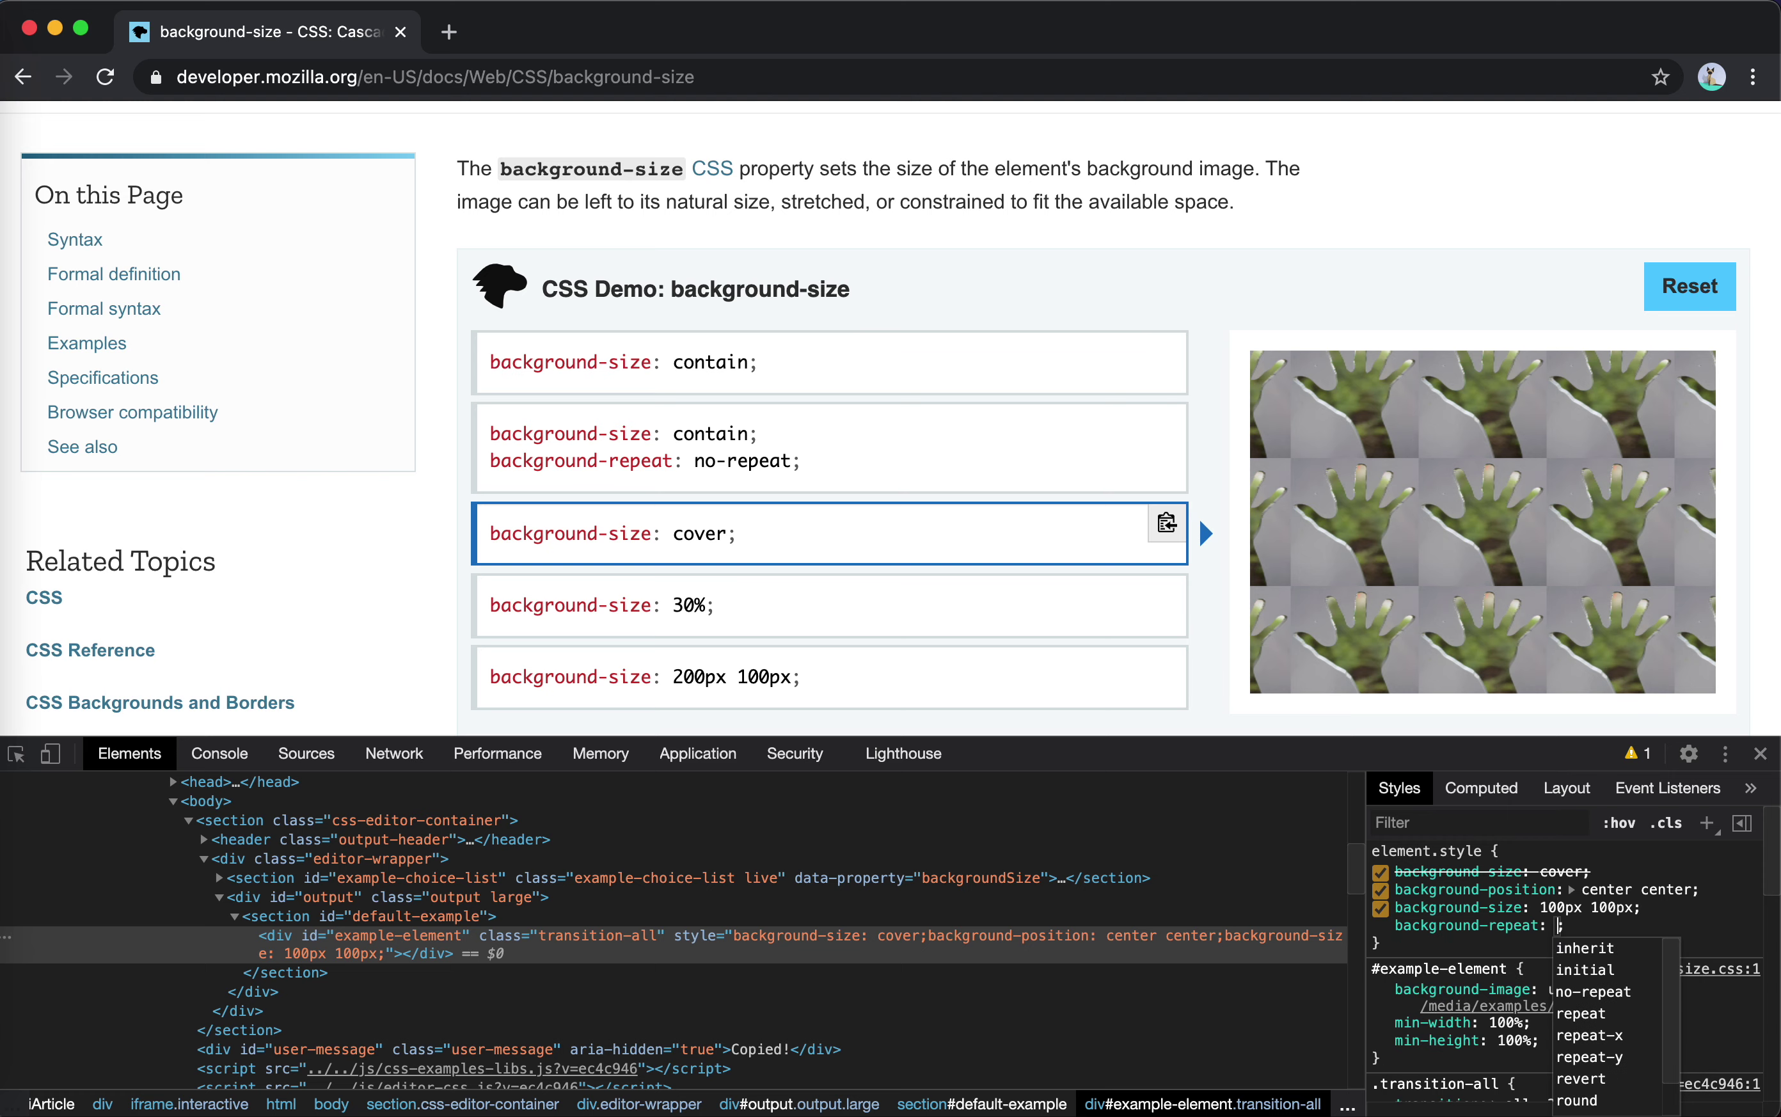
pyautogui.press('Down')
pyautogui.press('Return')
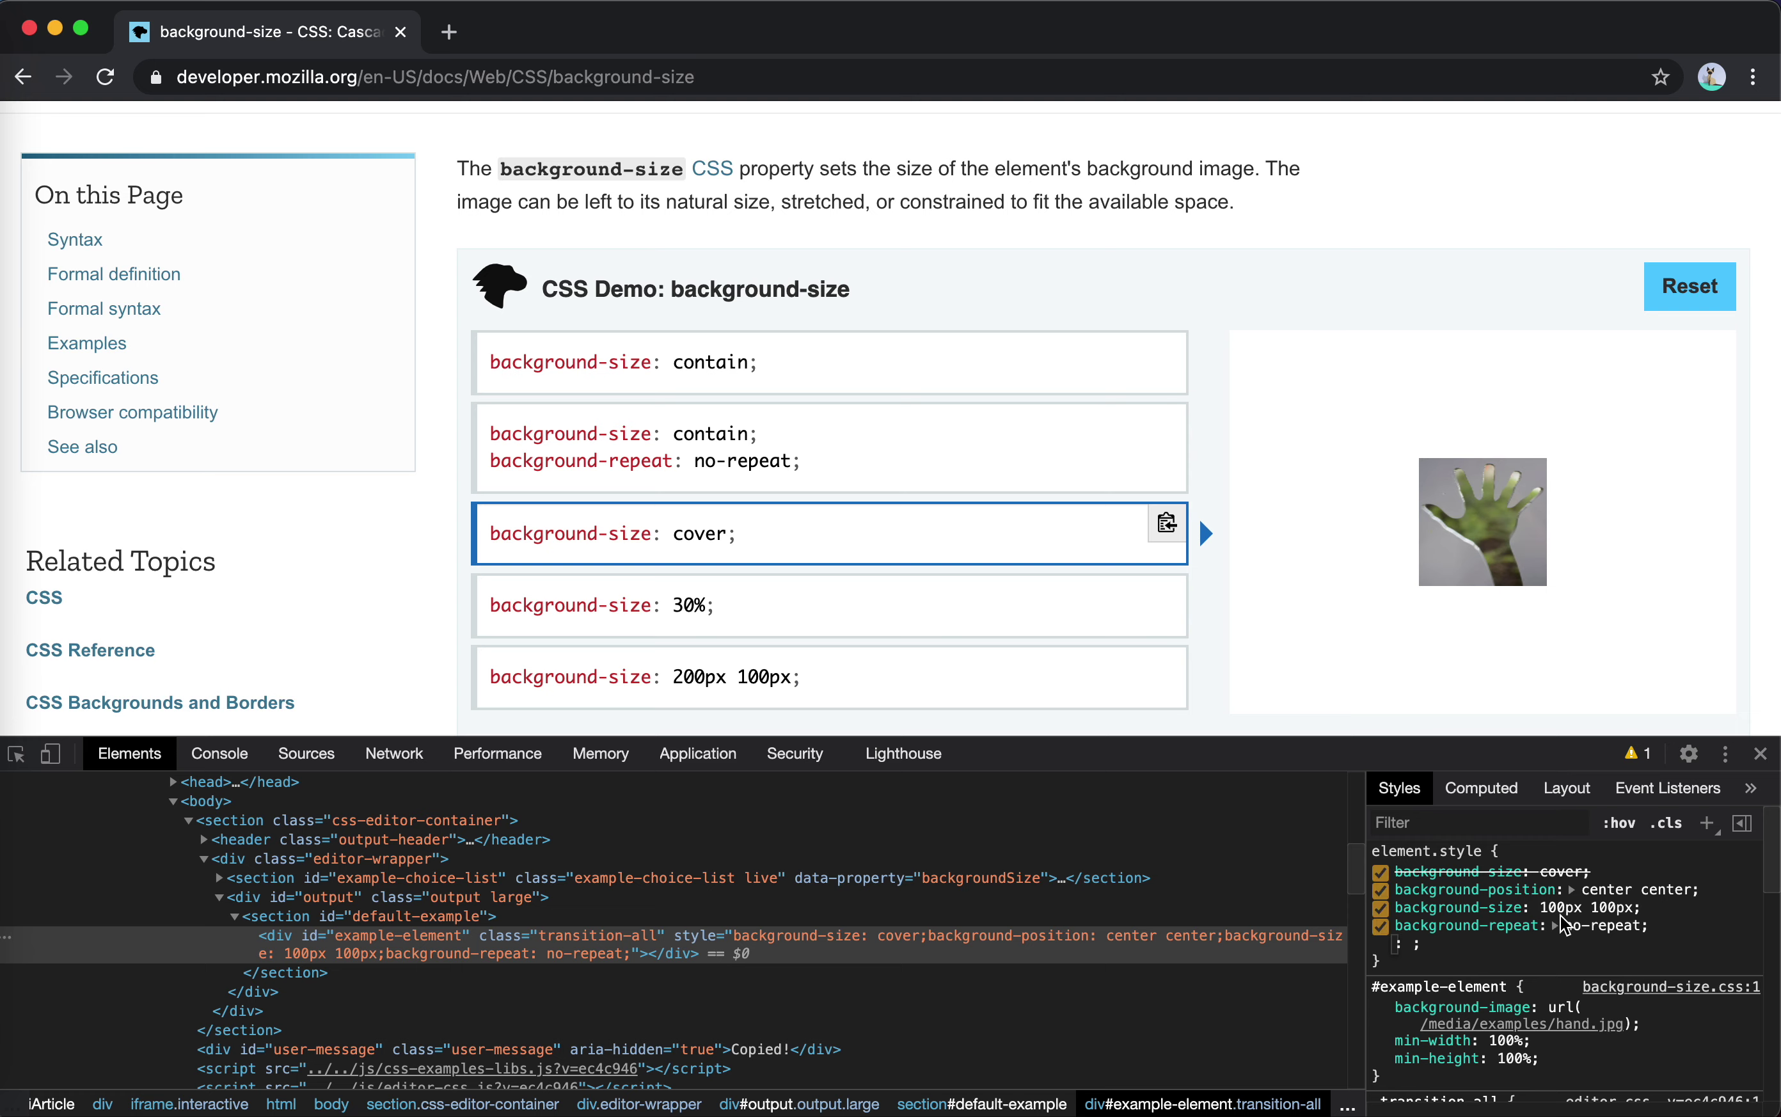
# - Set the example element's inline background-position to -10px
pyautogui.click(1604, 887)
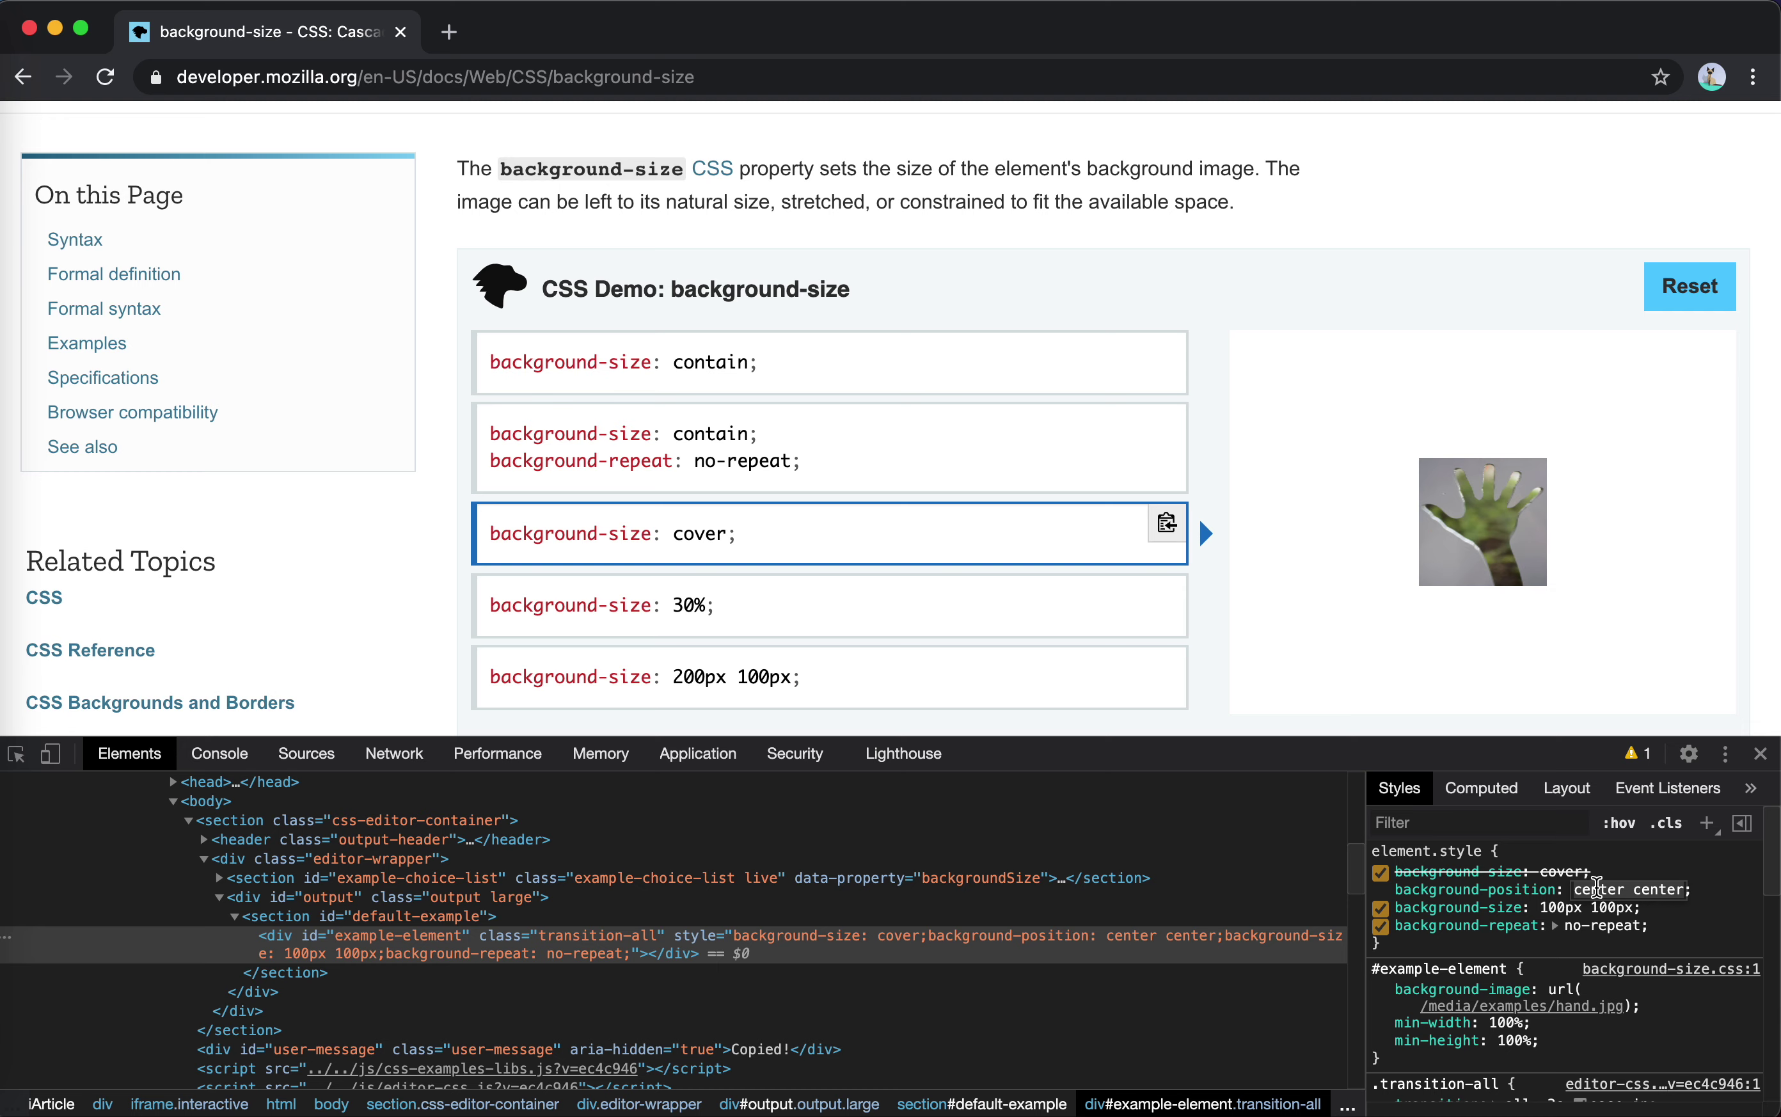
pyautogui.write('-100p')
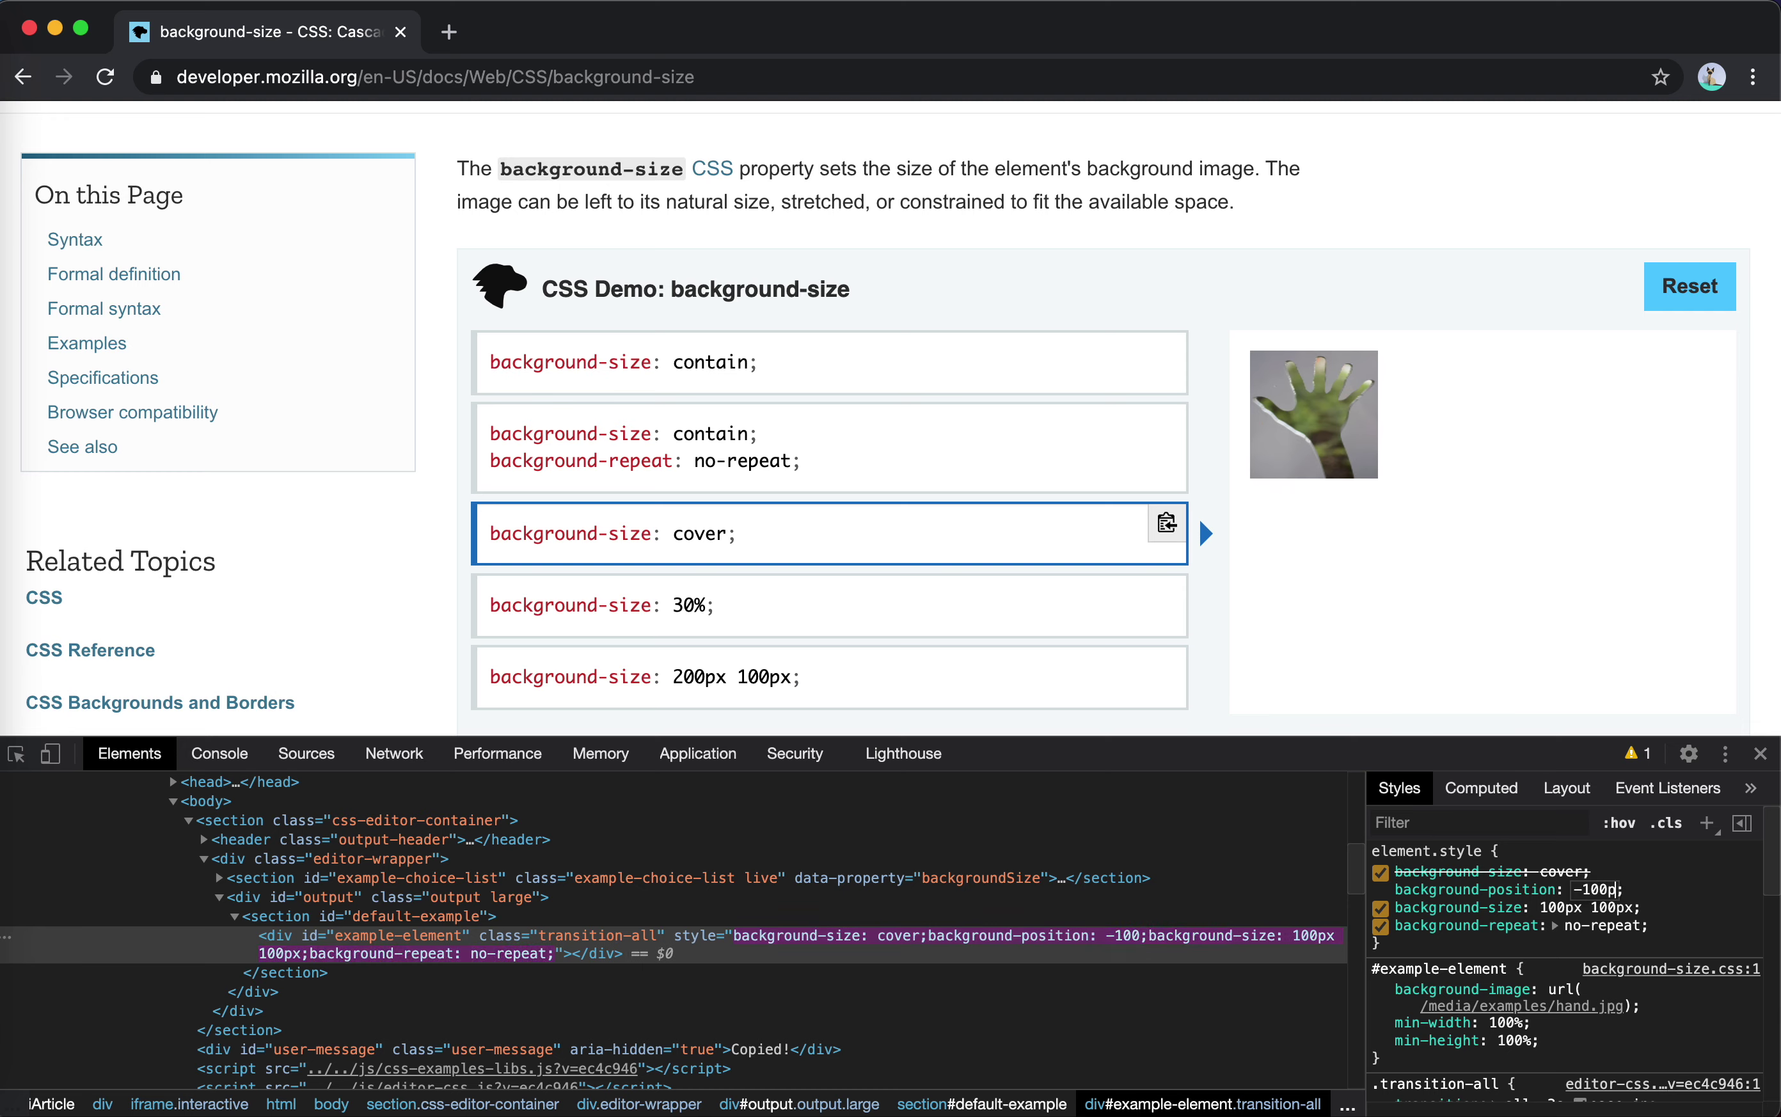
pyautogui.write('x')
pyautogui.press('Left')
pyautogui.press('Left')
pyautogui.press('BackSpace')
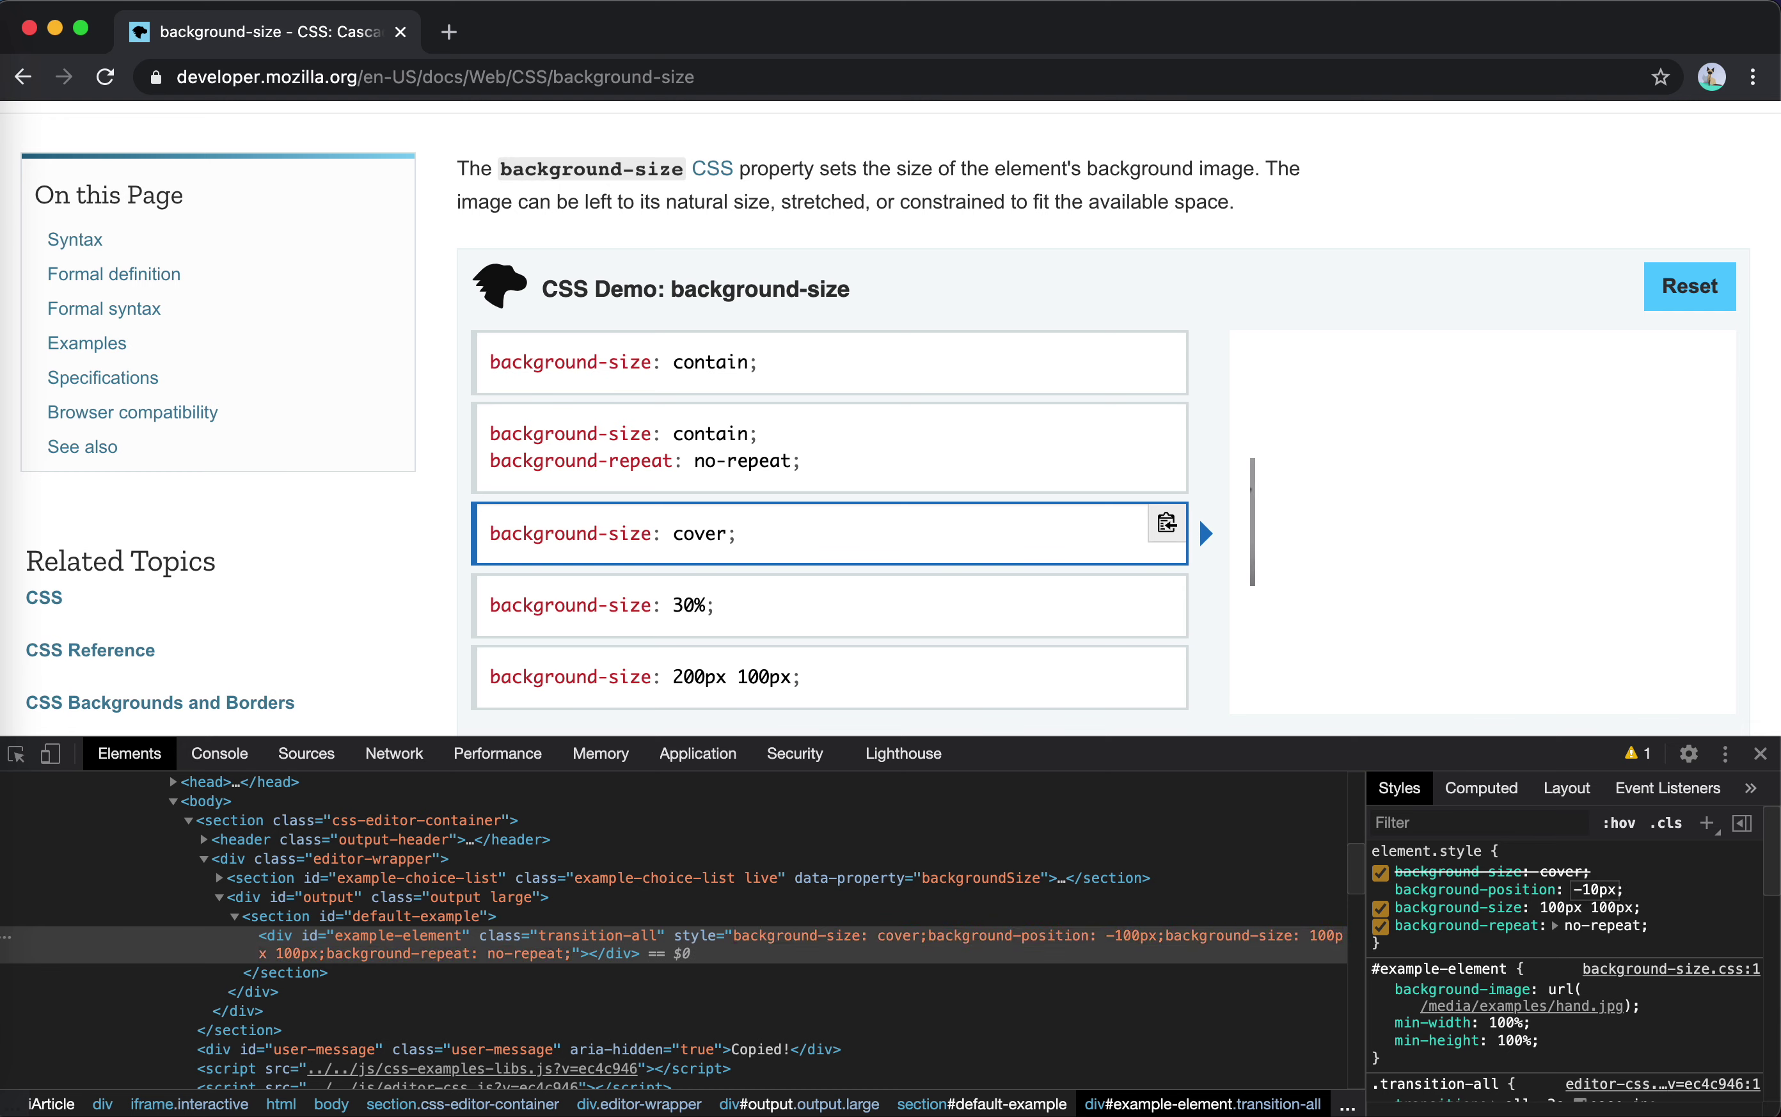
pyautogui.press('Return')
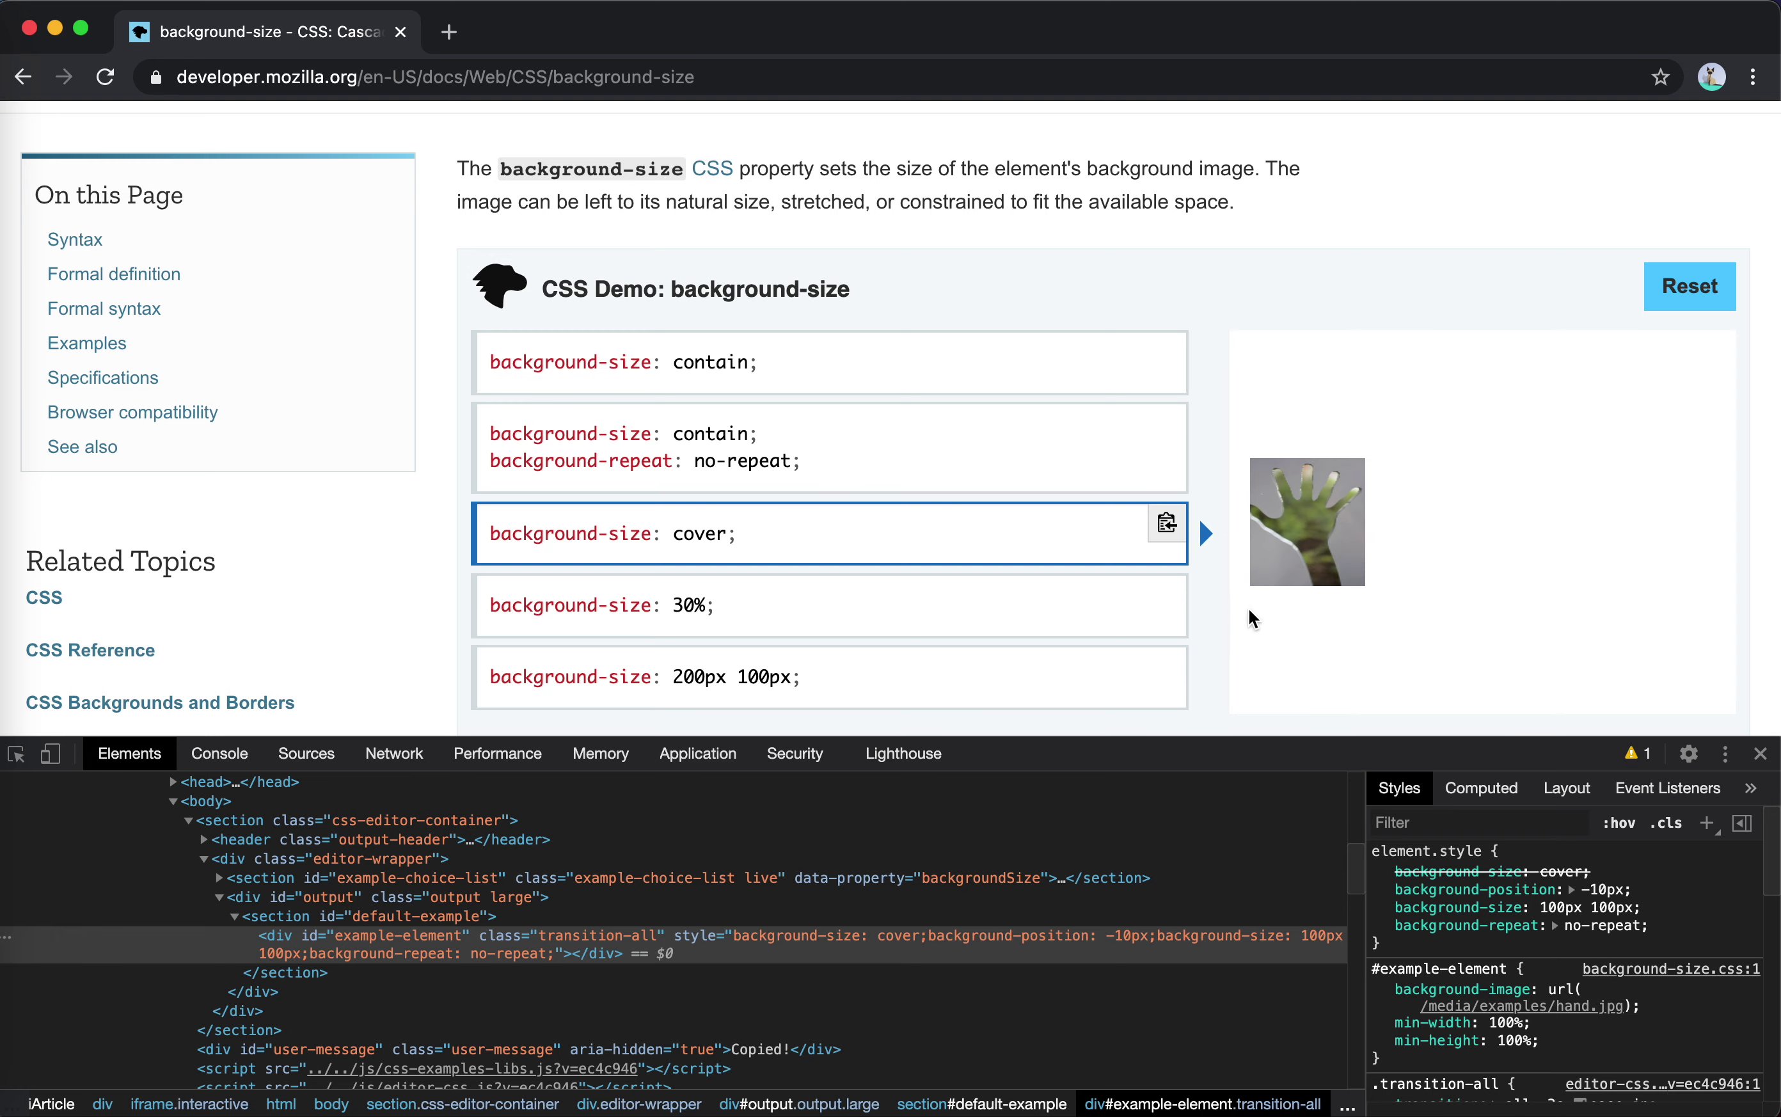
# - Open the background-repeat reference page from the related properties and close the developer tools
pyautogui.scroll(-8, 225, 476)
pyautogui.scroll(-7, 221, 468)
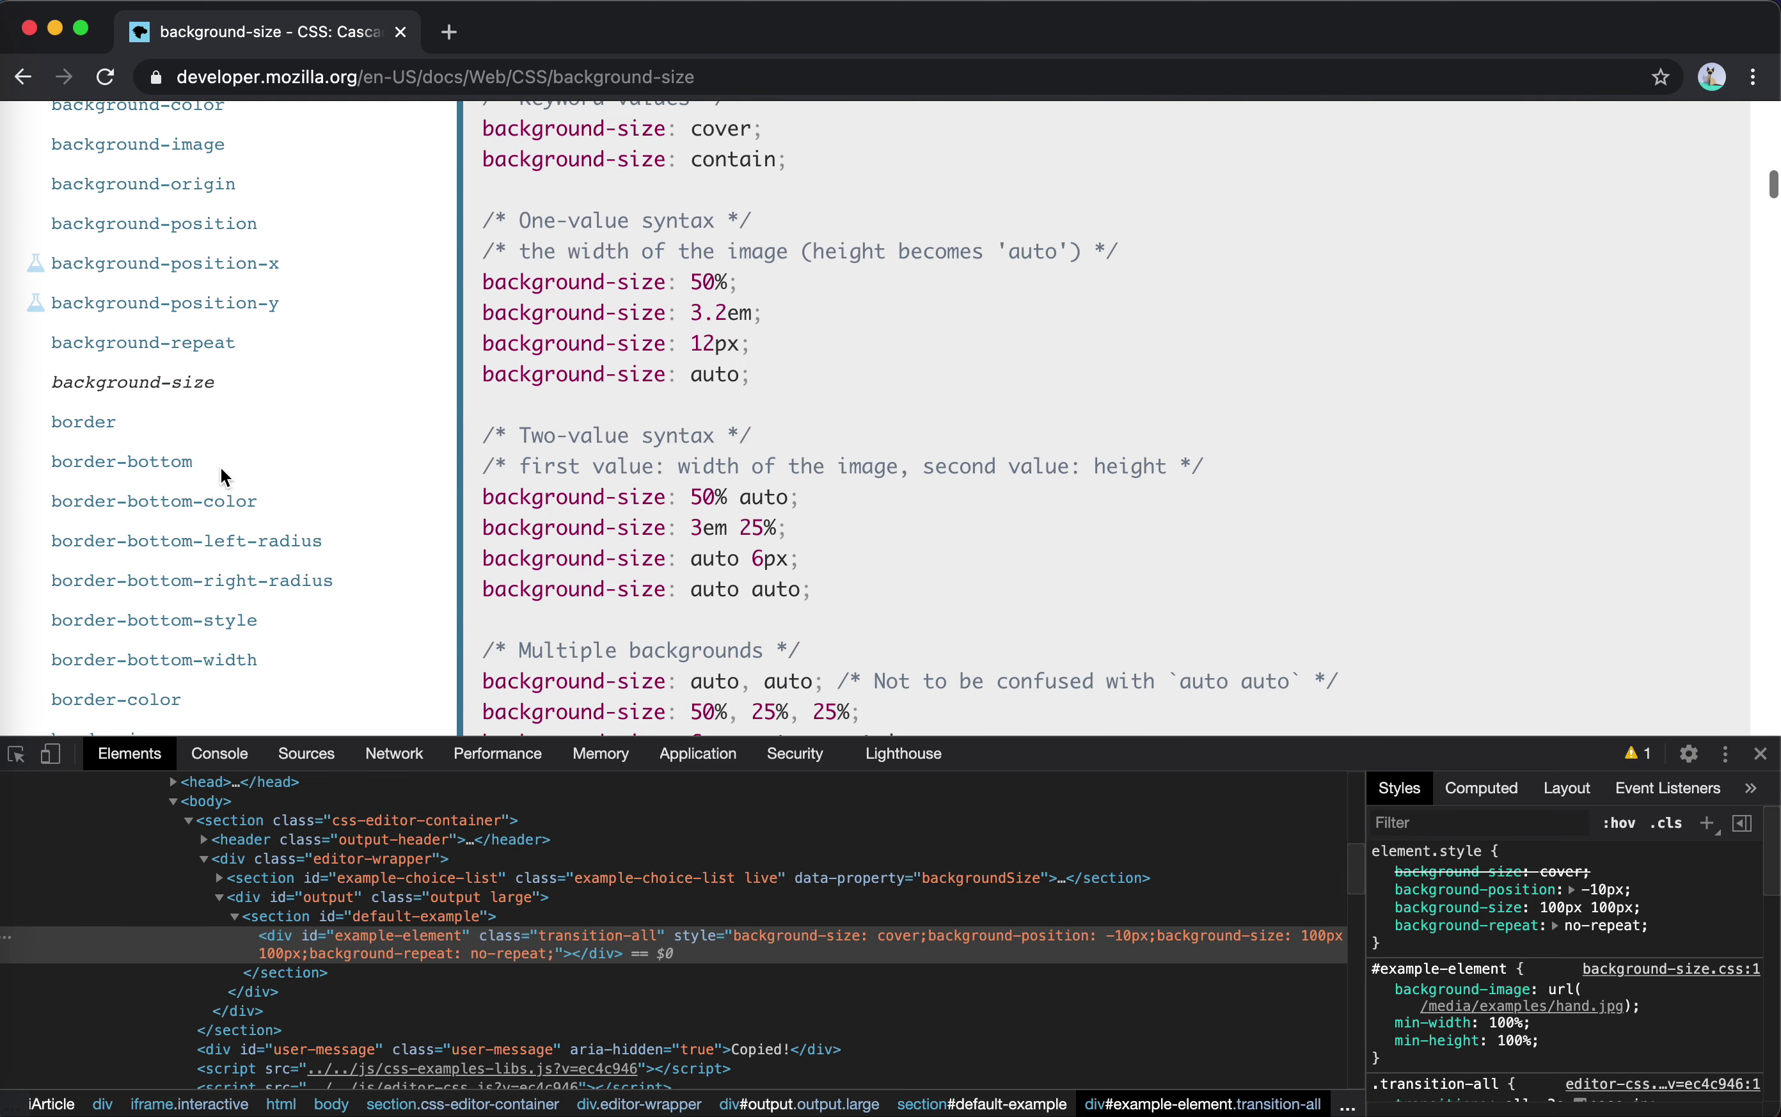
pyautogui.click(200, 343)
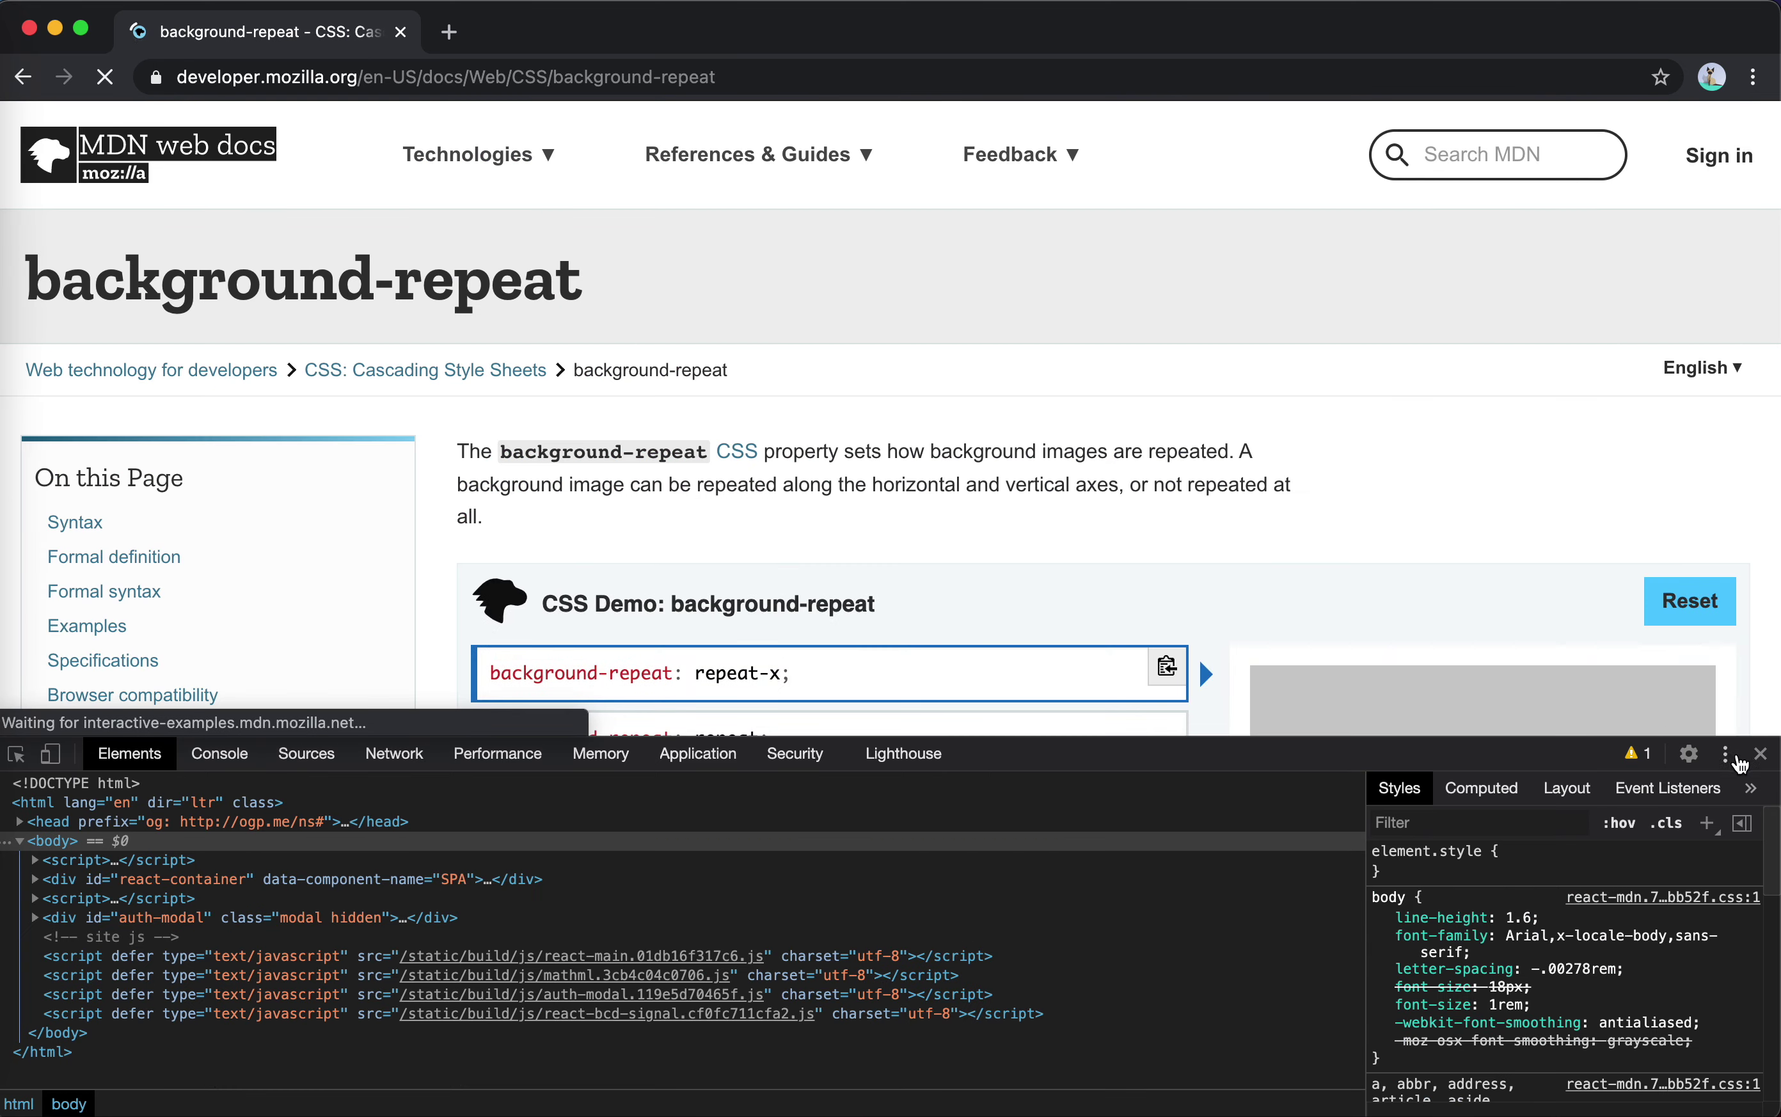
pyautogui.click(1762, 754)
pyautogui.scroll(-4, 1241, 640)
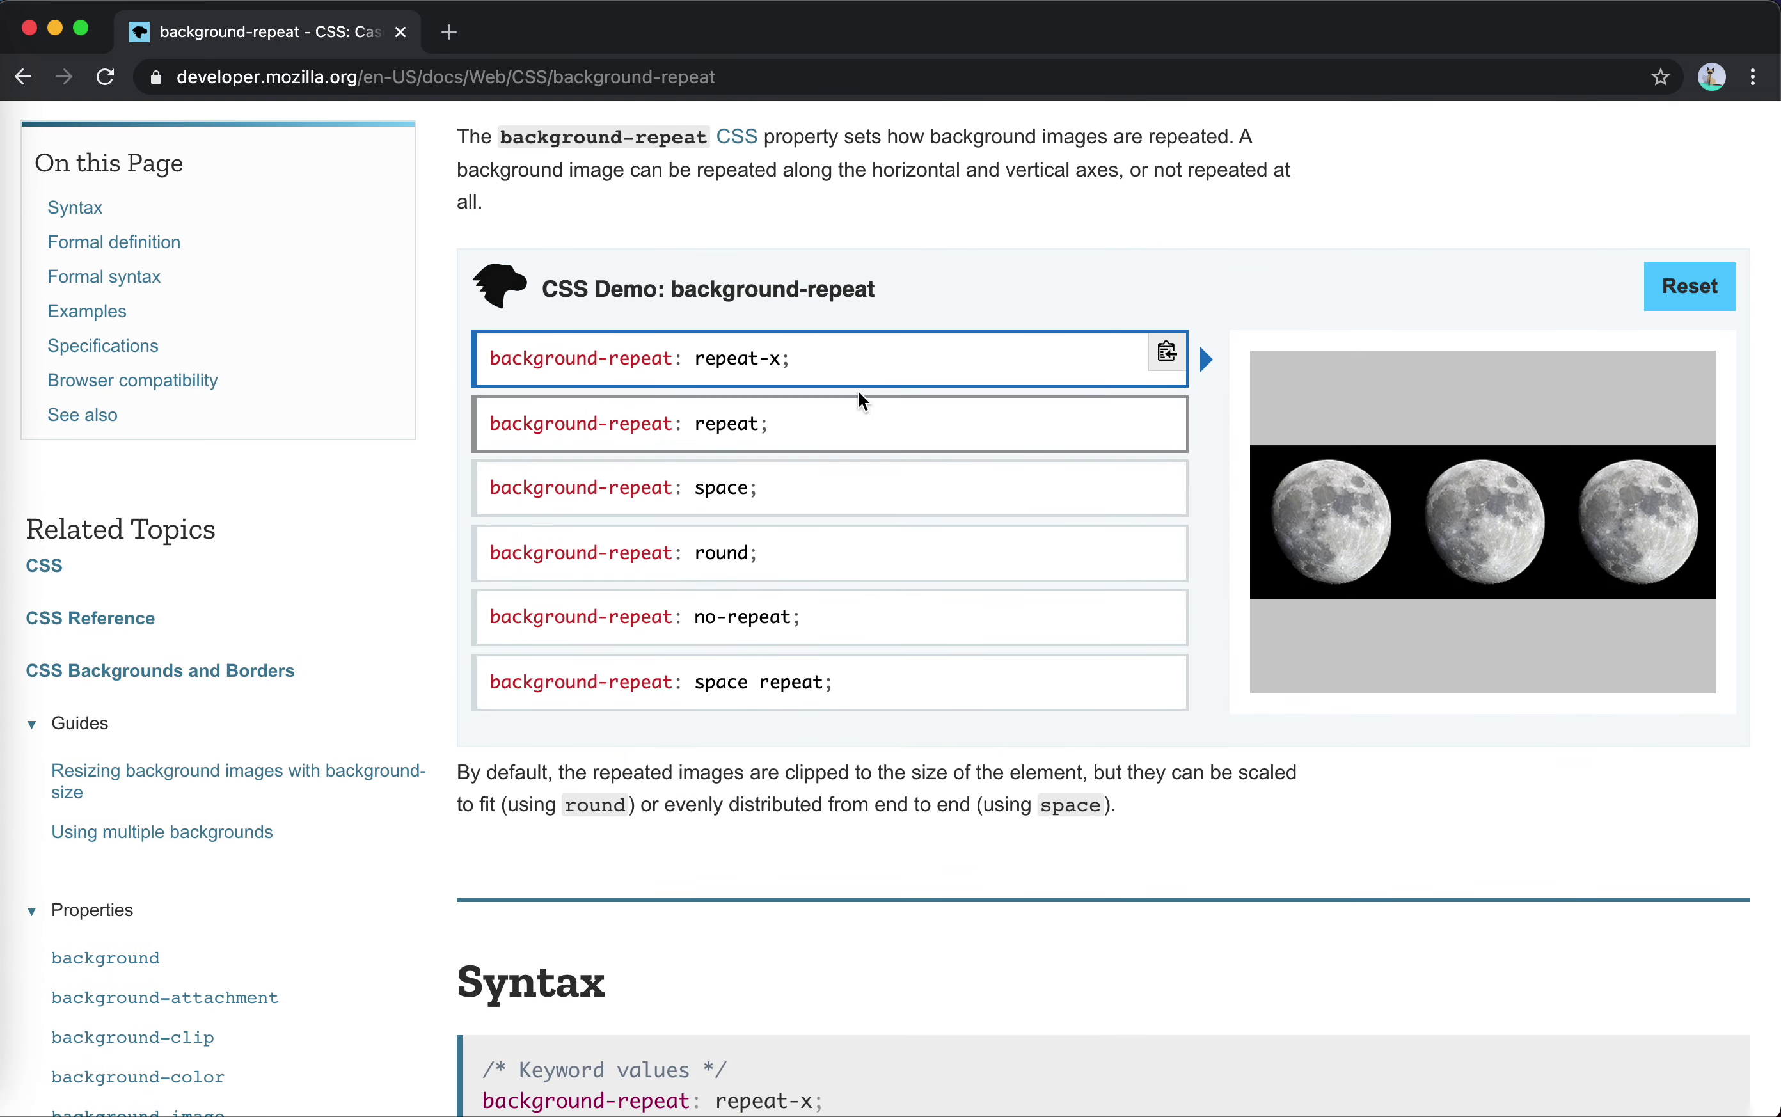
# - Preview the repeat, space, no-repeat and round values in the background-repeat demo
pyautogui.click(789, 425)
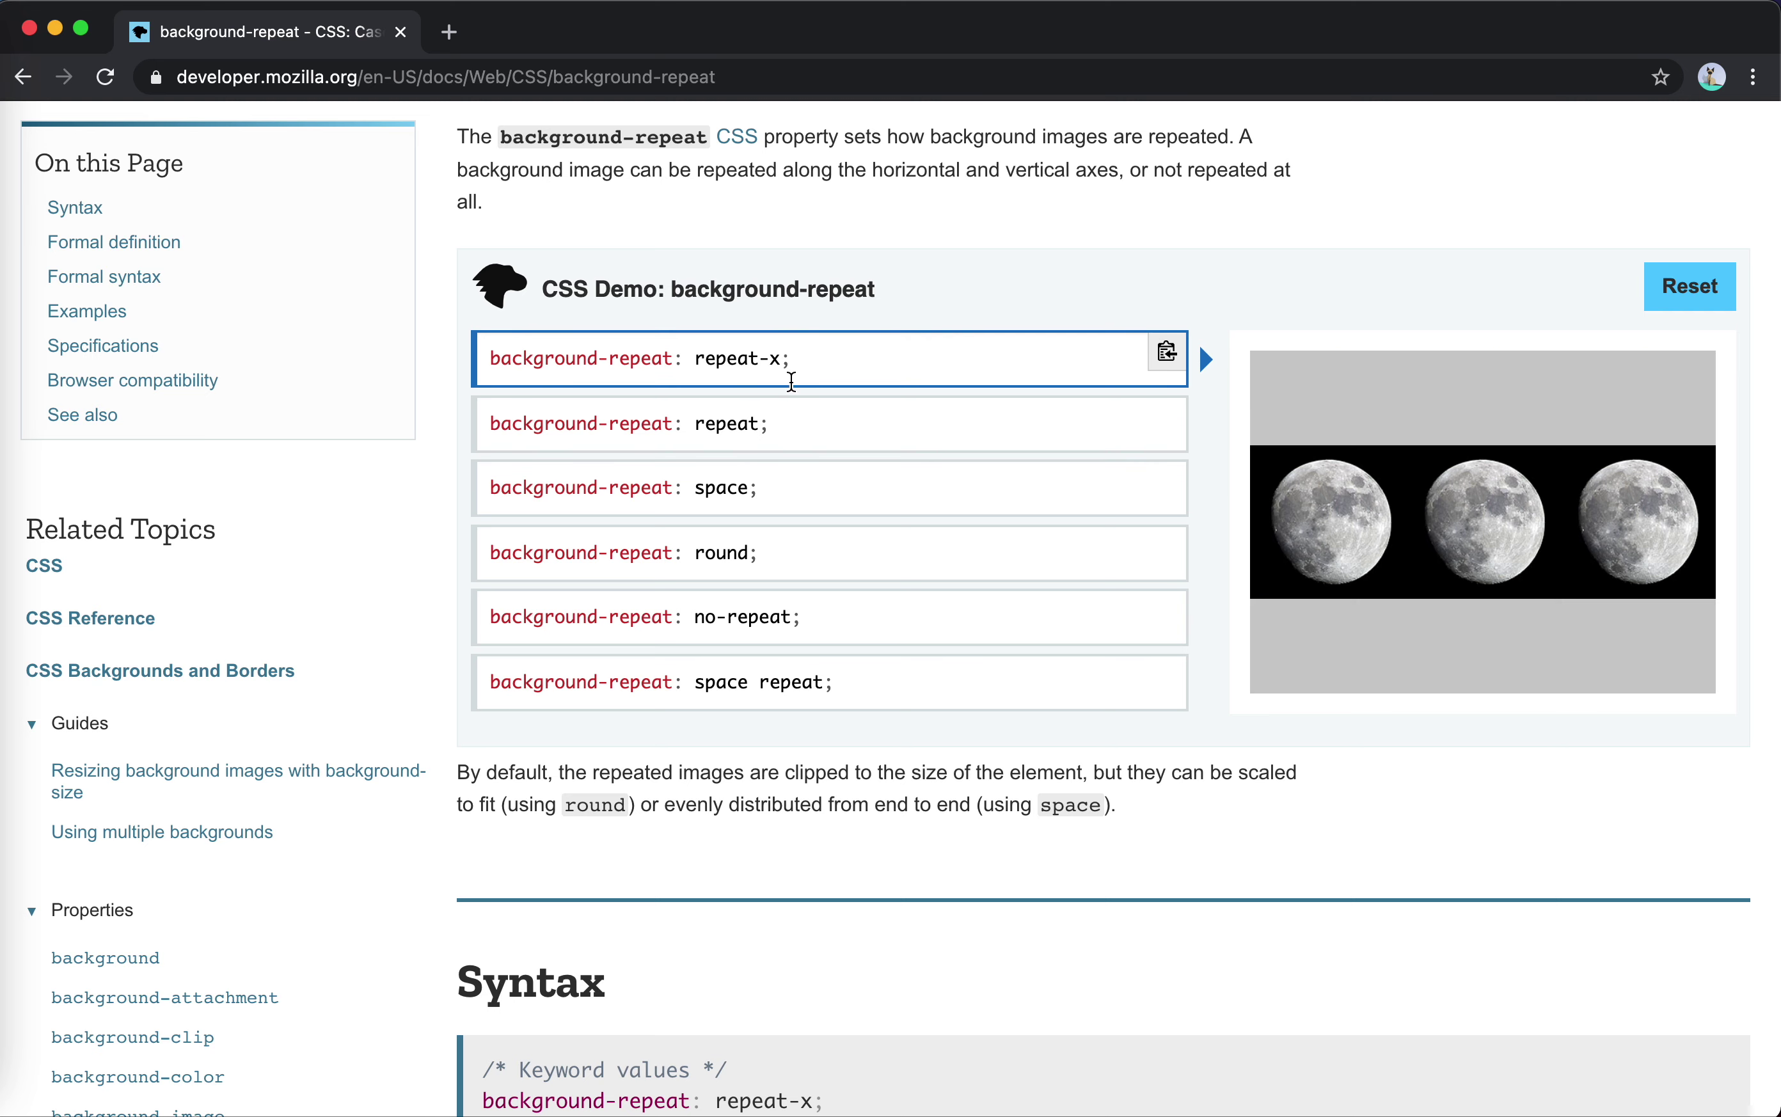
pyautogui.click(795, 498)
pyautogui.click(809, 617)
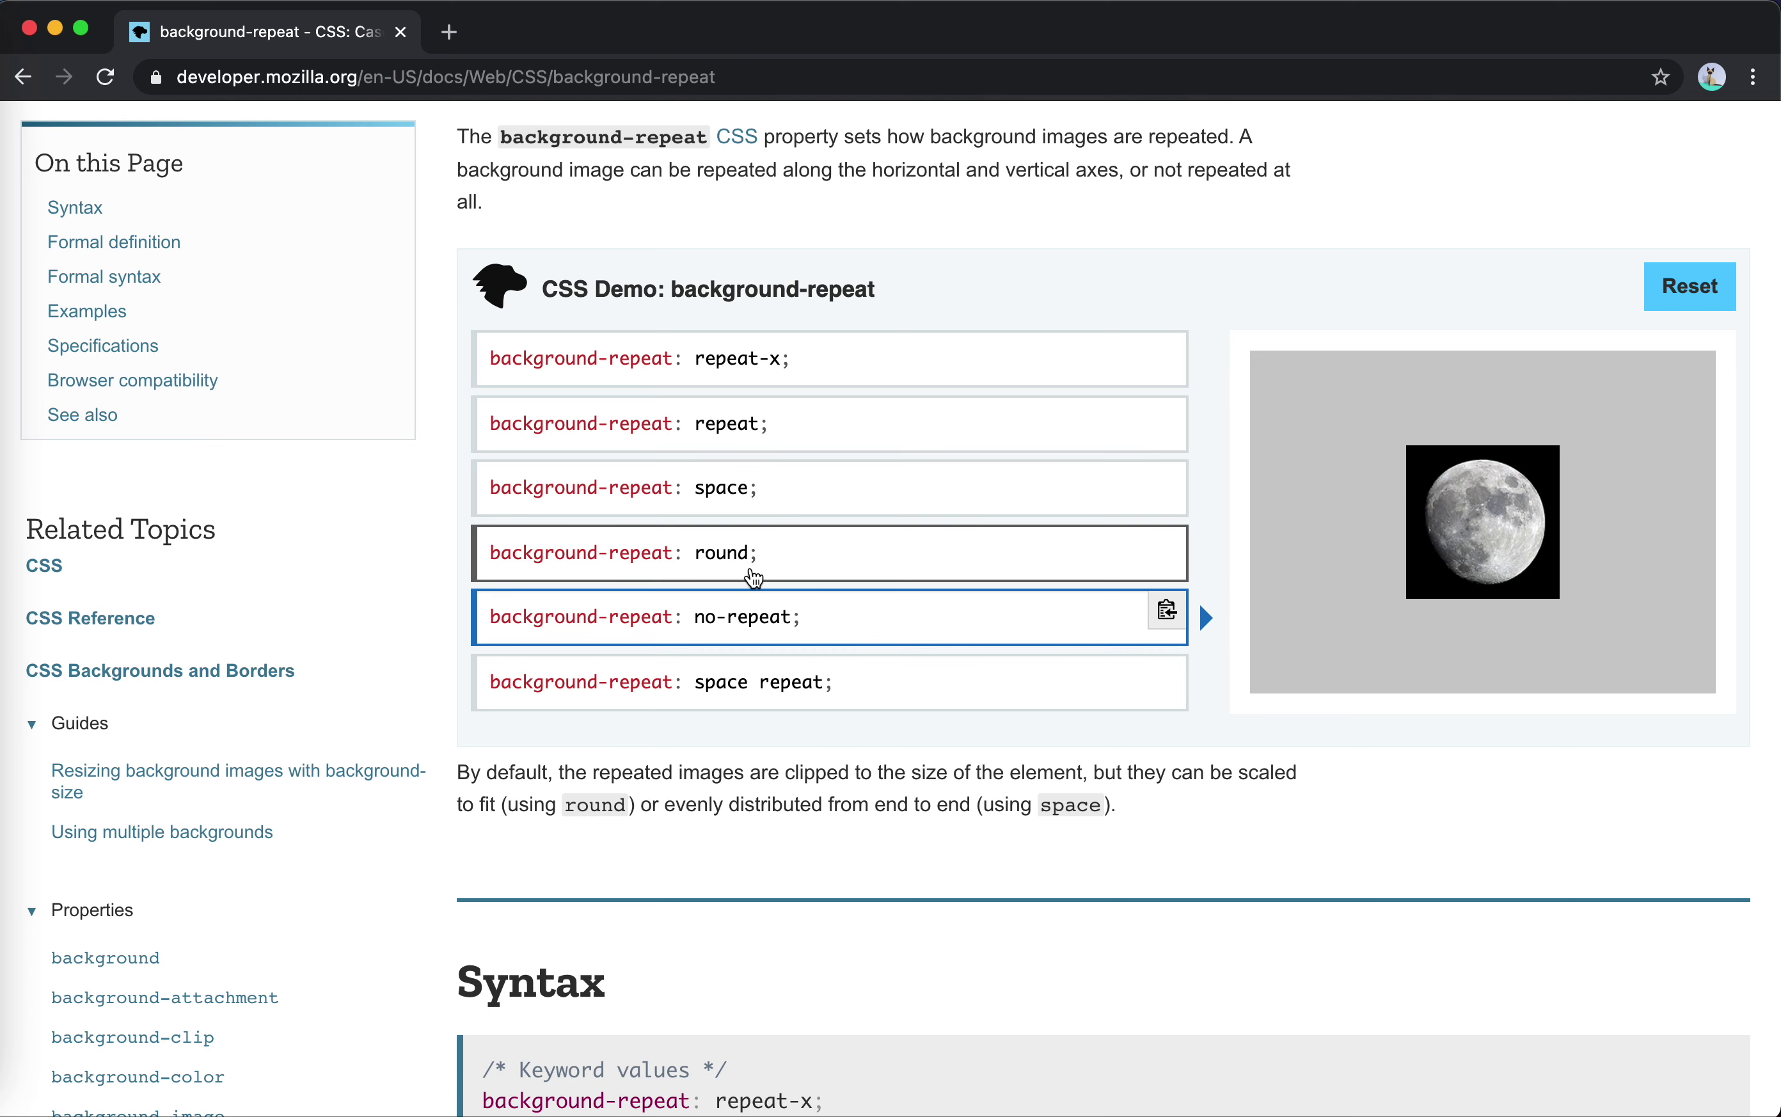
pyautogui.click(757, 491)
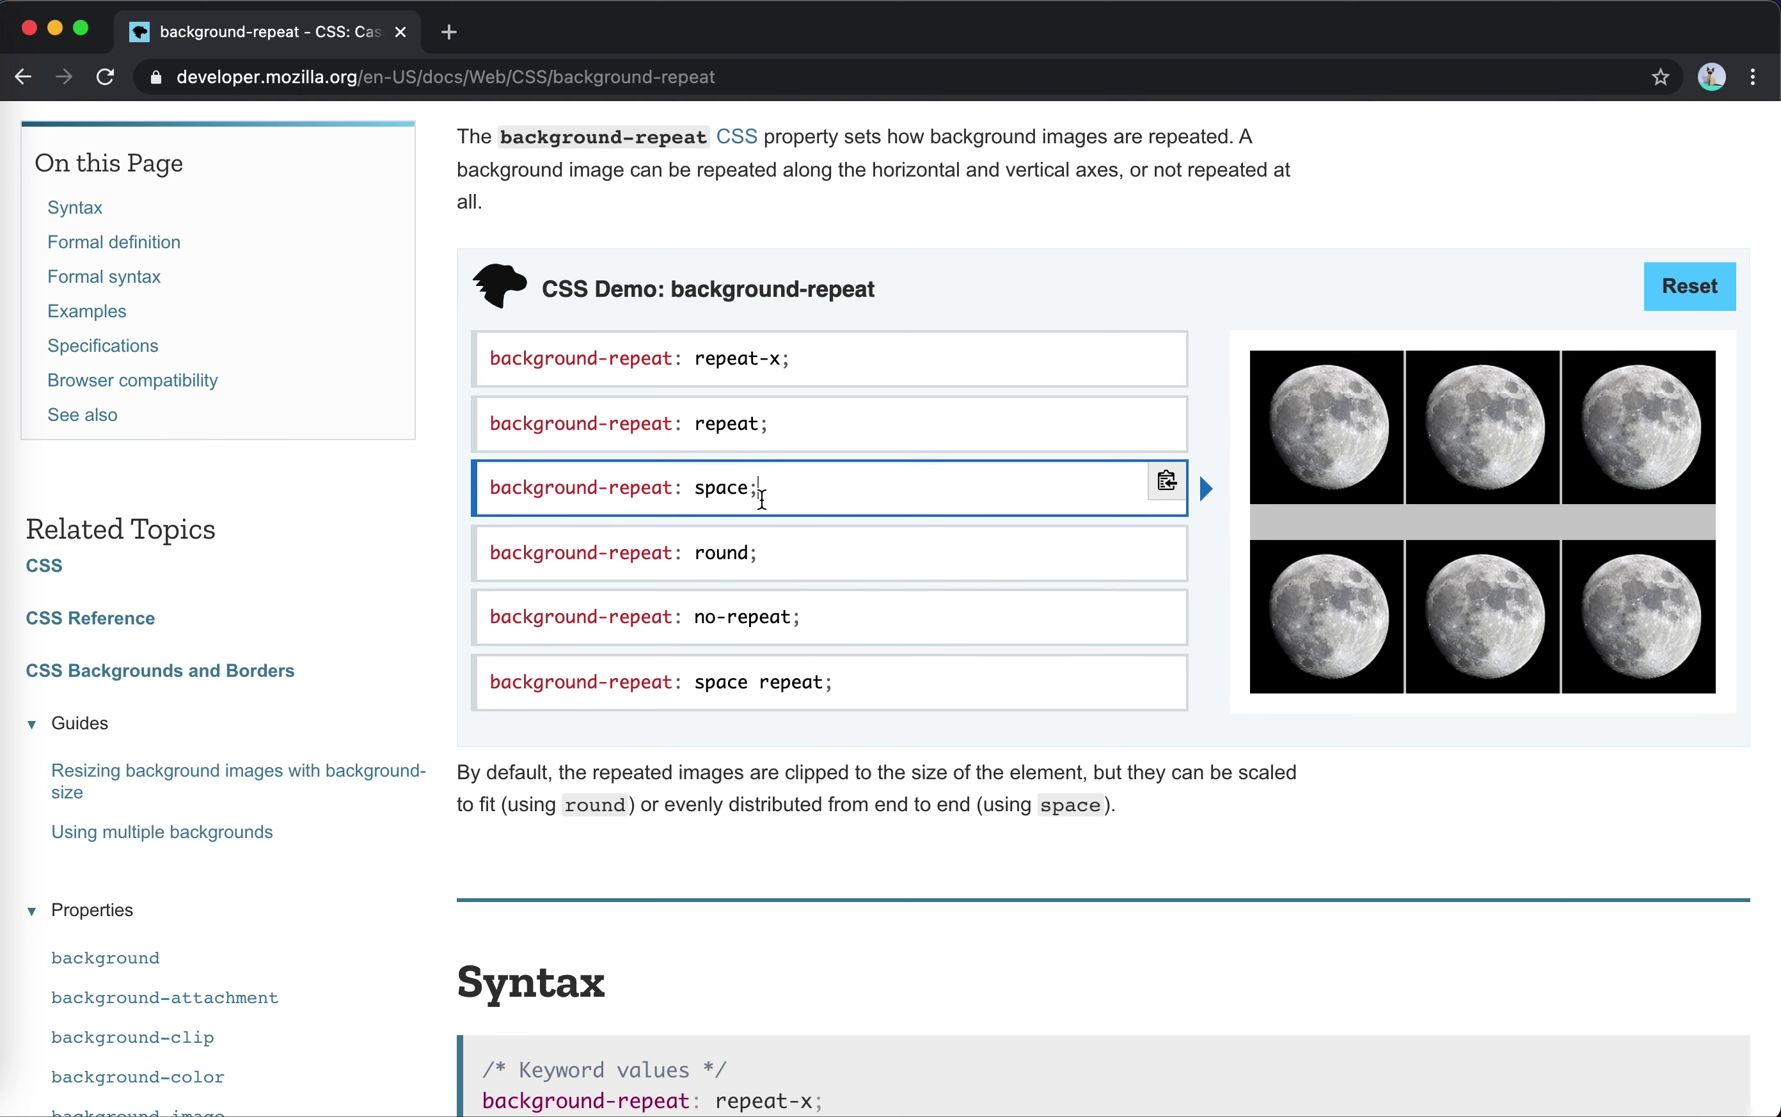
pyautogui.click(783, 555)
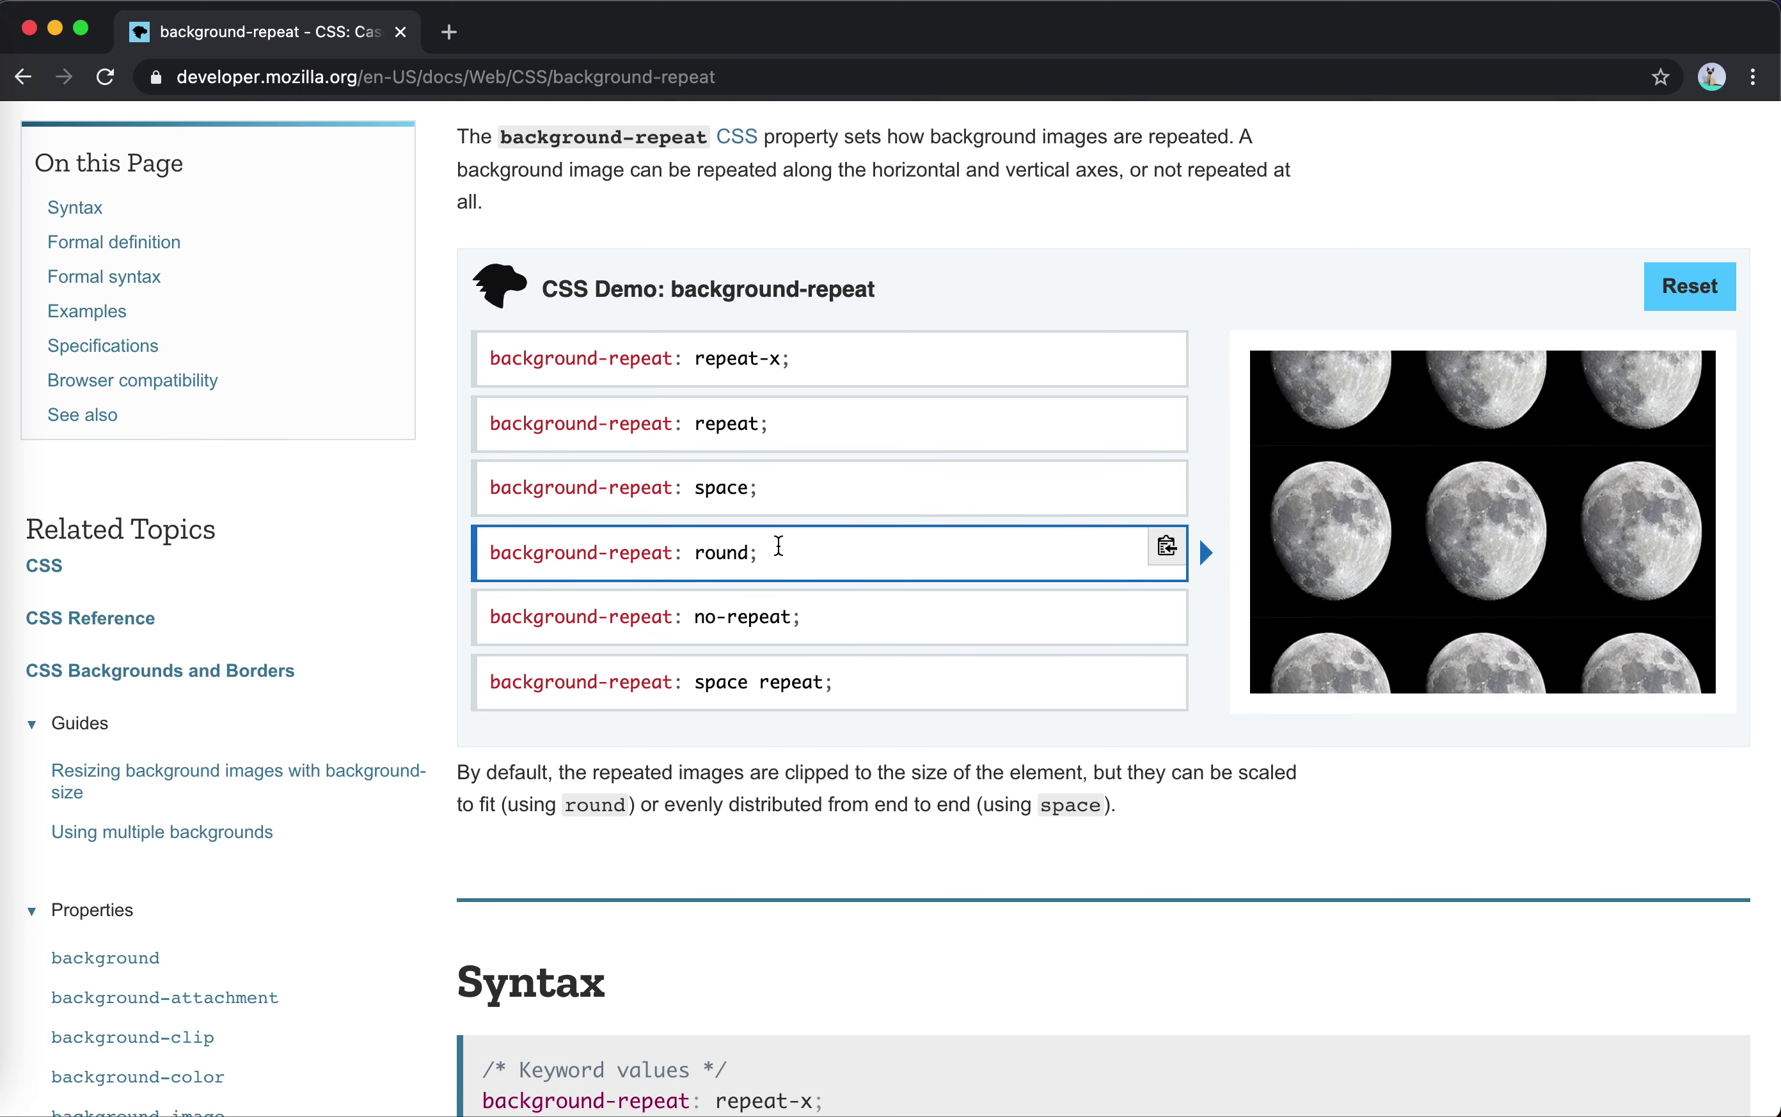
# - Compare the space and round values in the background-repeat demo by switching between them several times, ending on round
pyautogui.click(815, 504)
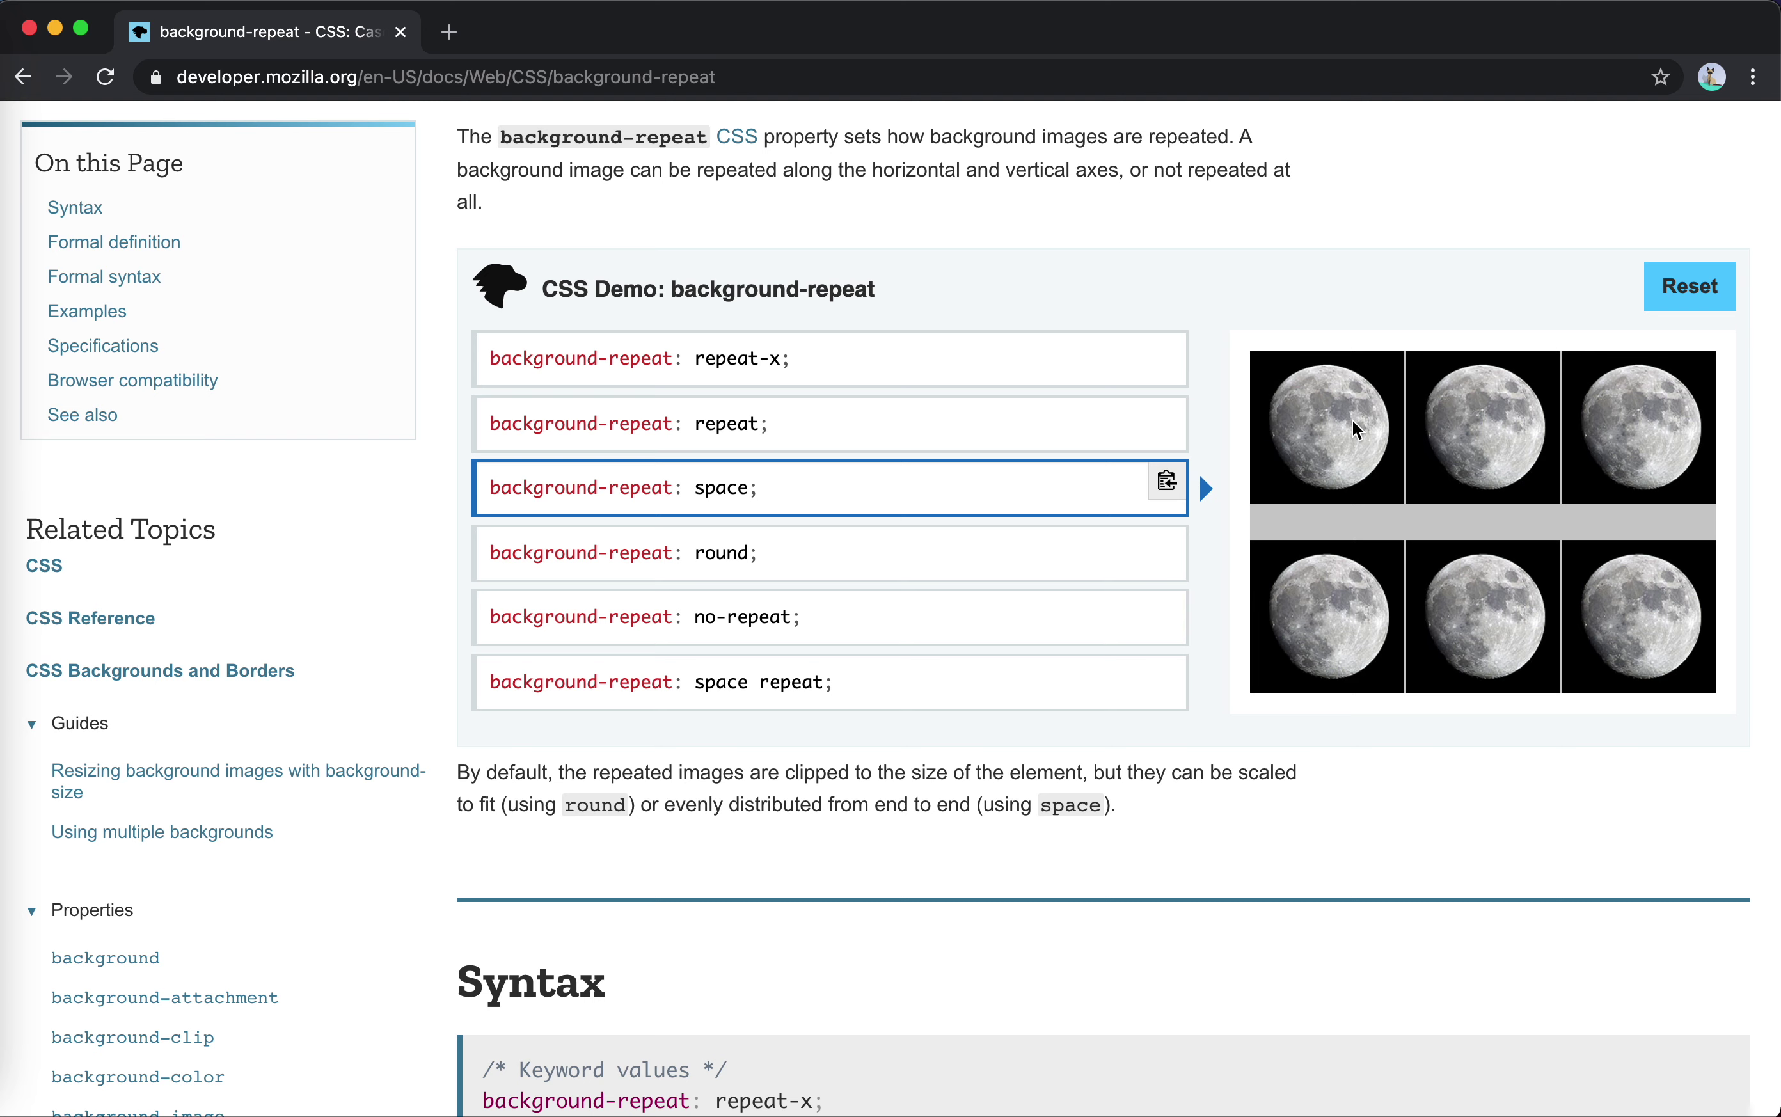
pyautogui.click(934, 557)
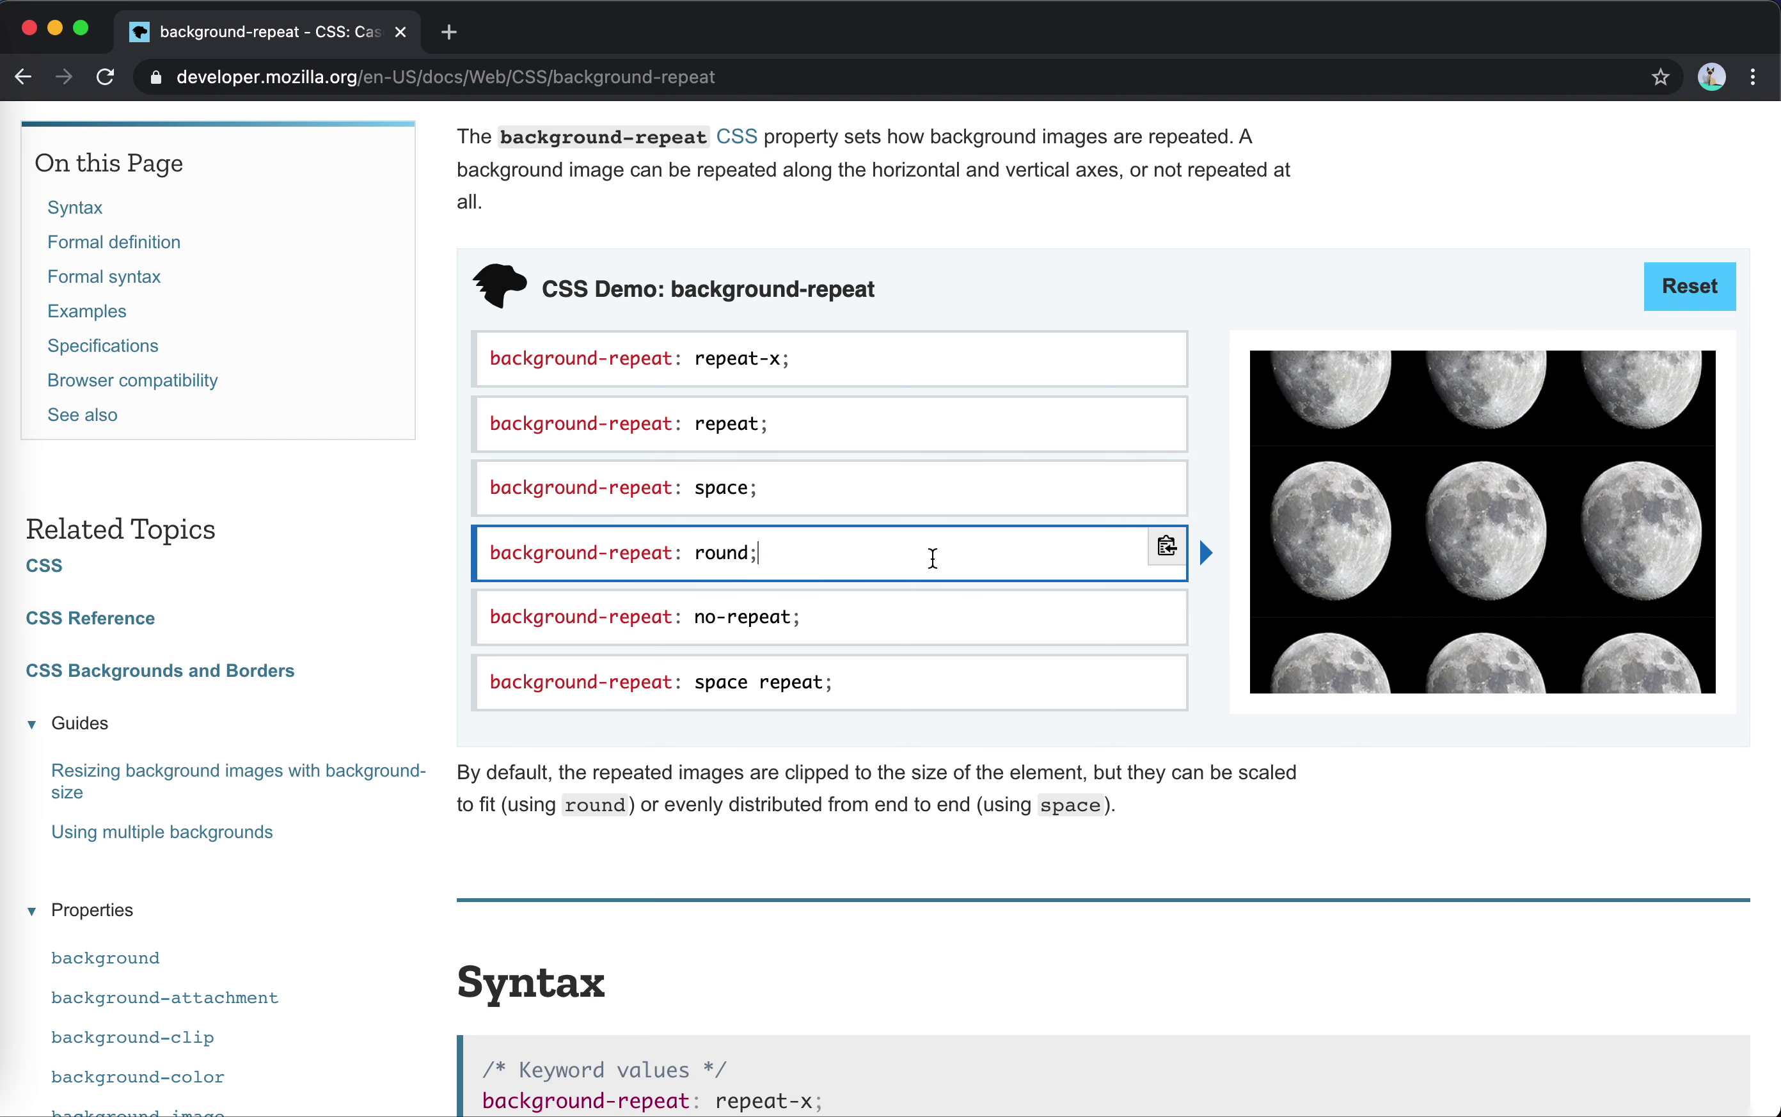
pyautogui.click(957, 505)
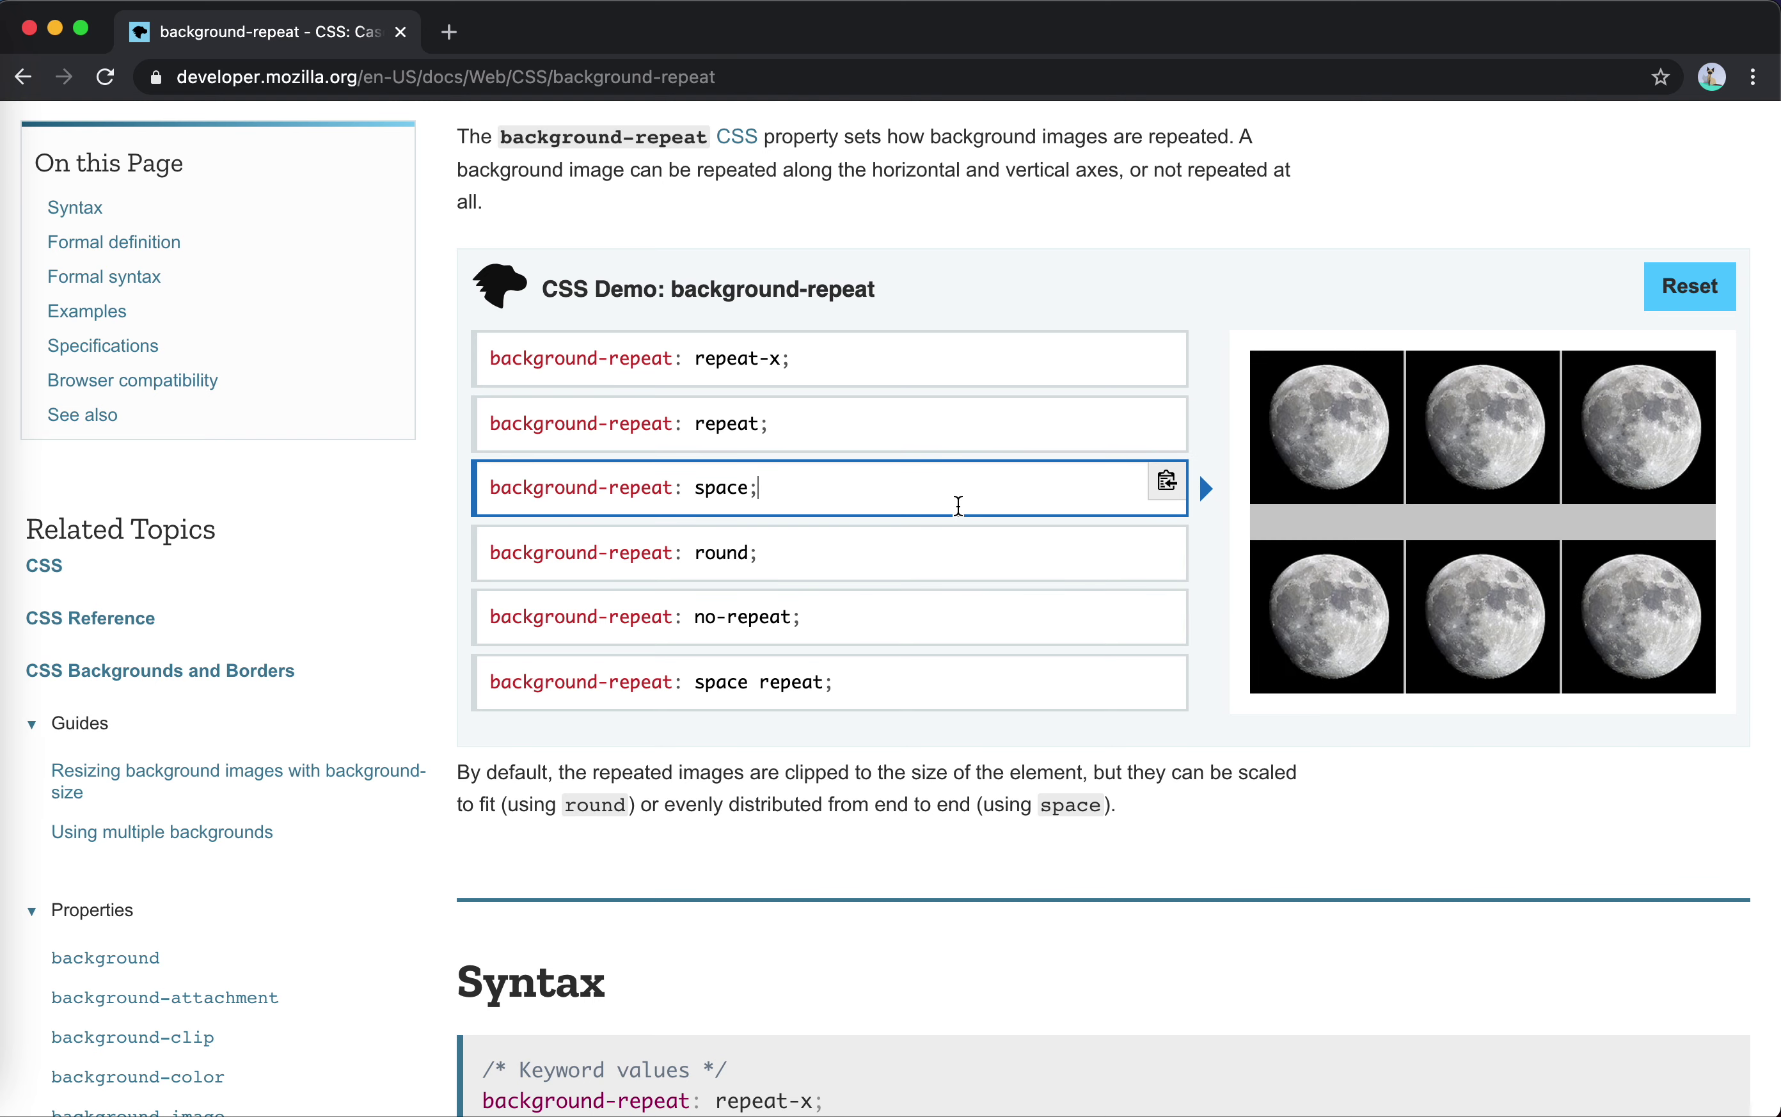
pyautogui.click(967, 551)
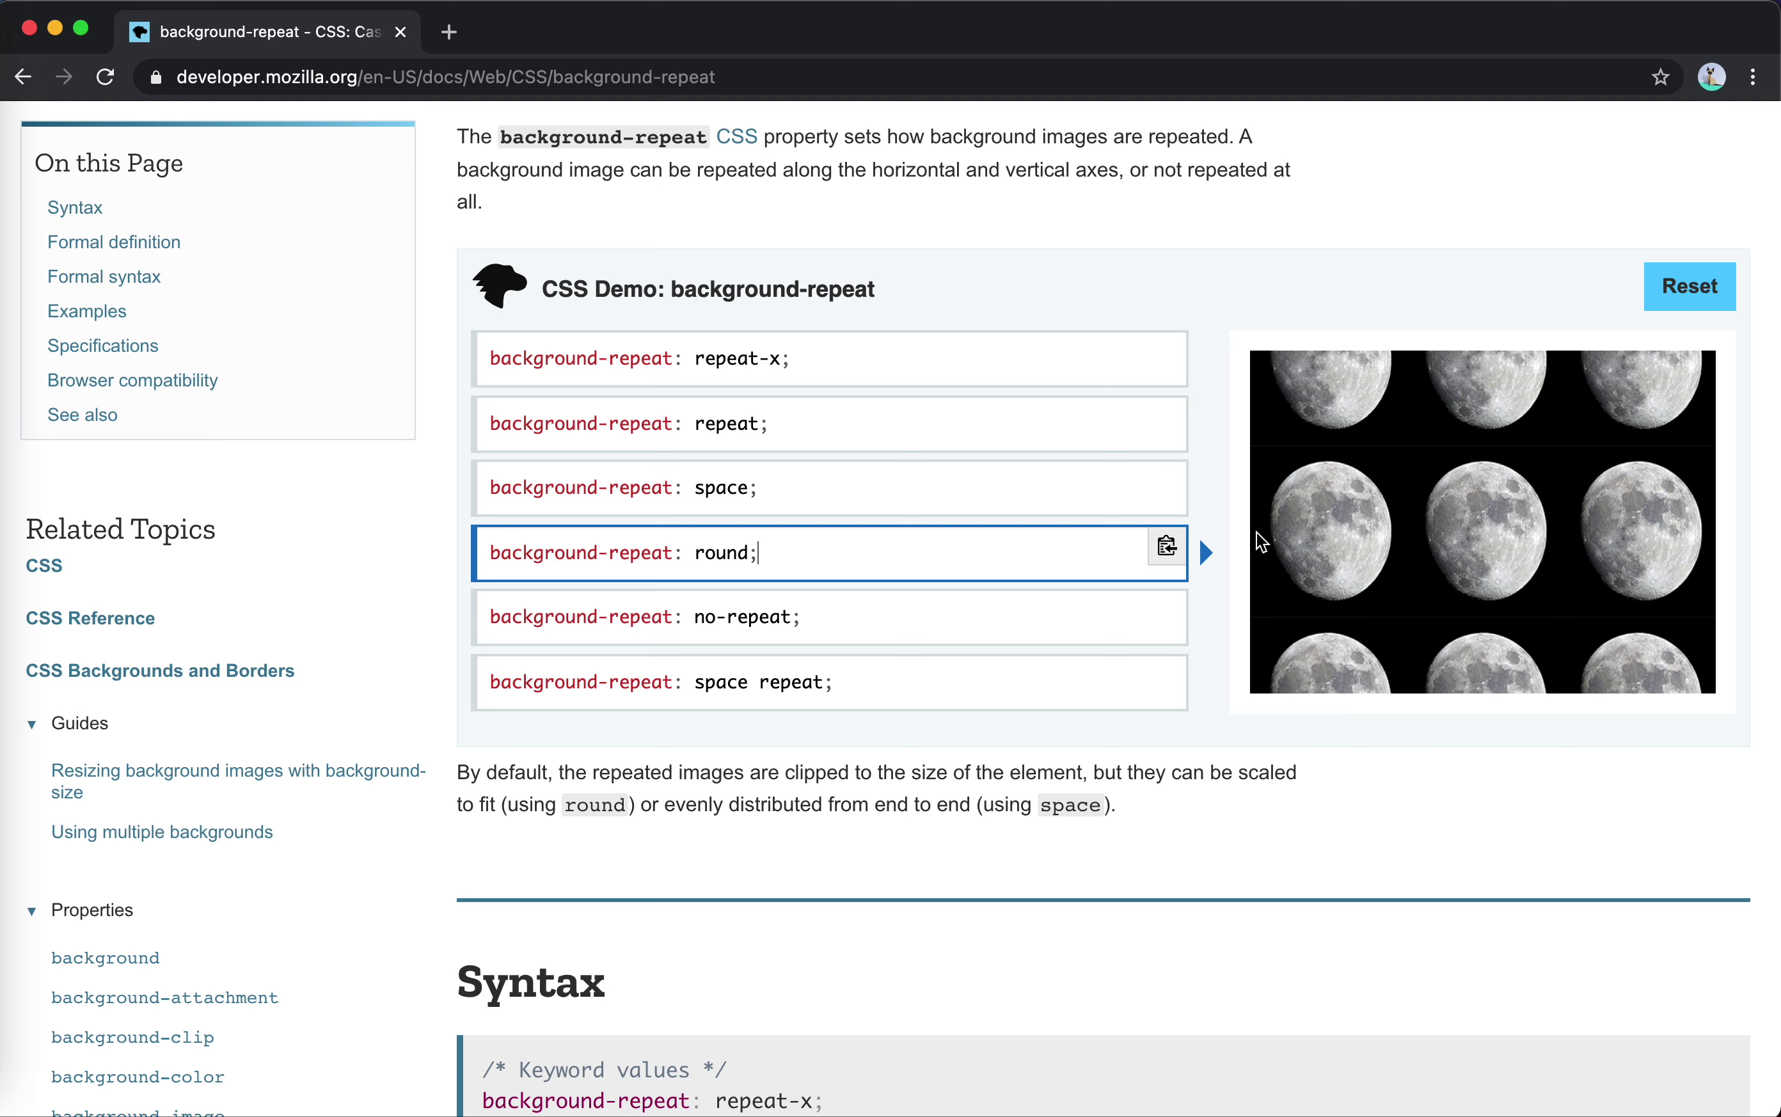
pyautogui.click(938, 506)
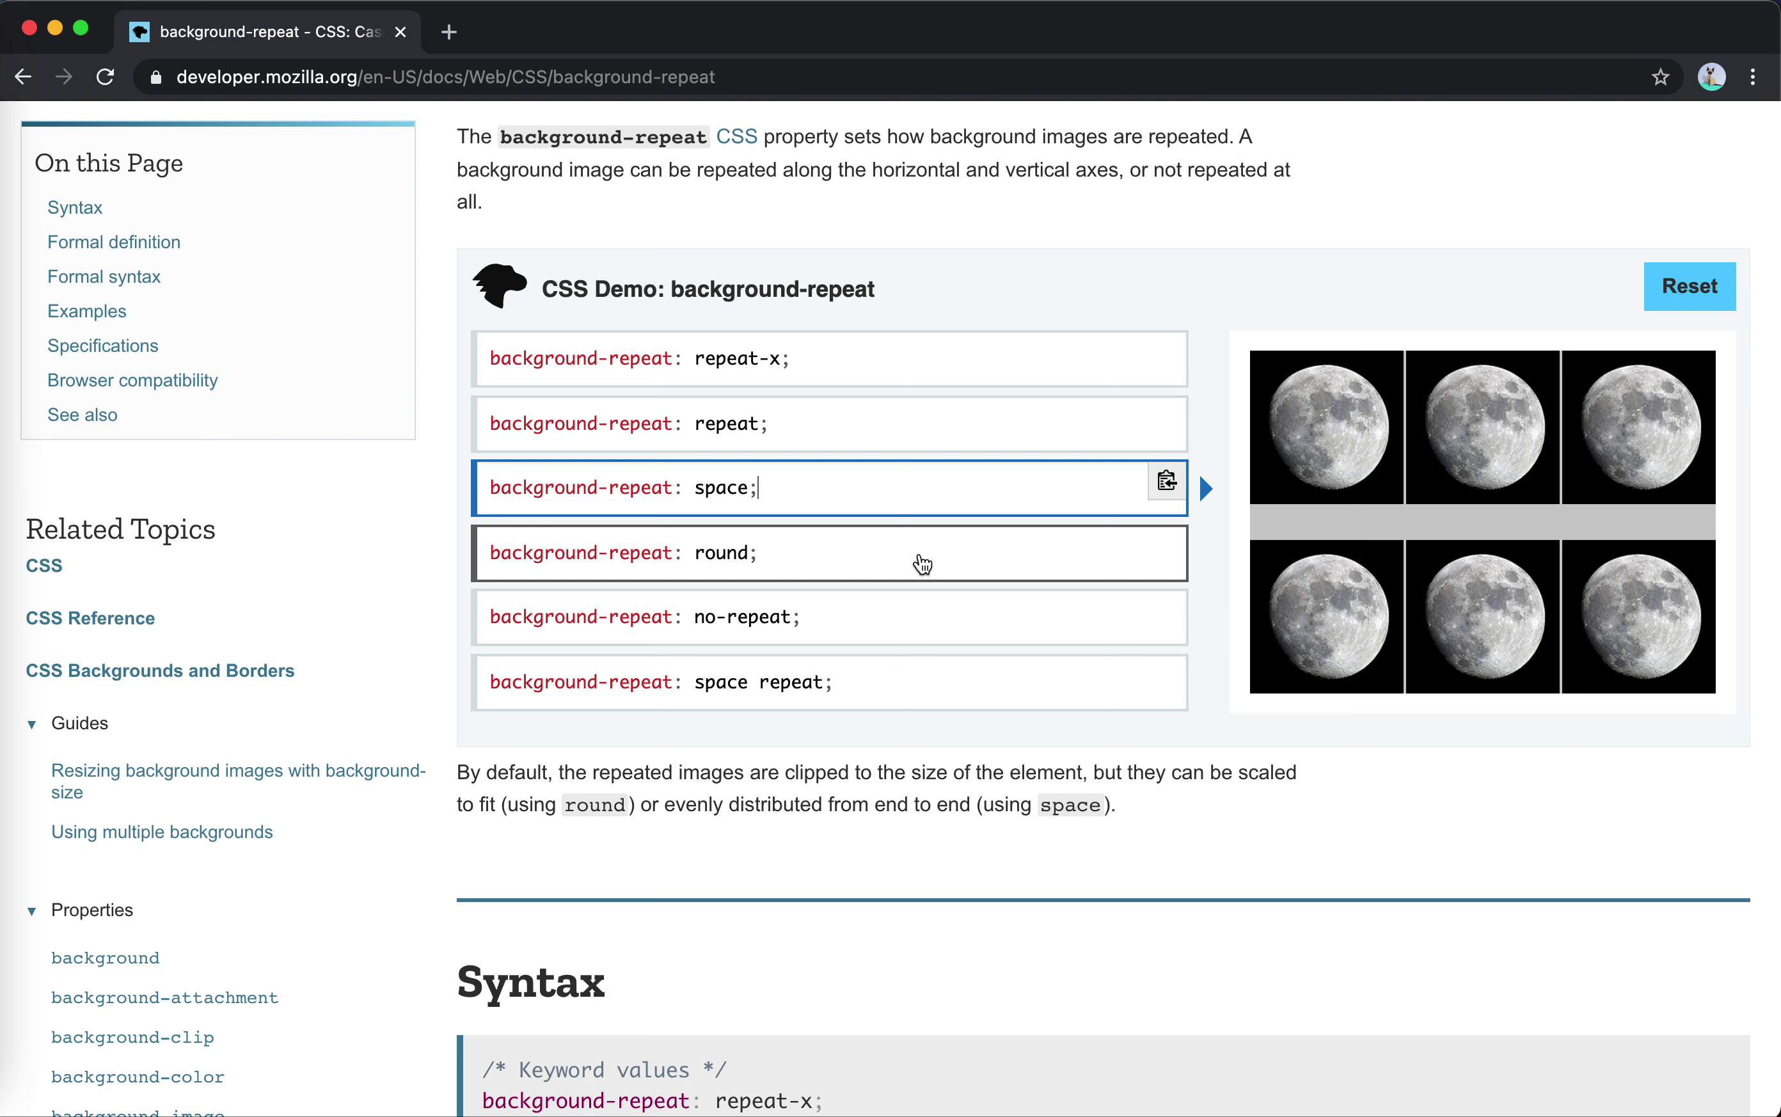
pyautogui.click(999, 550)
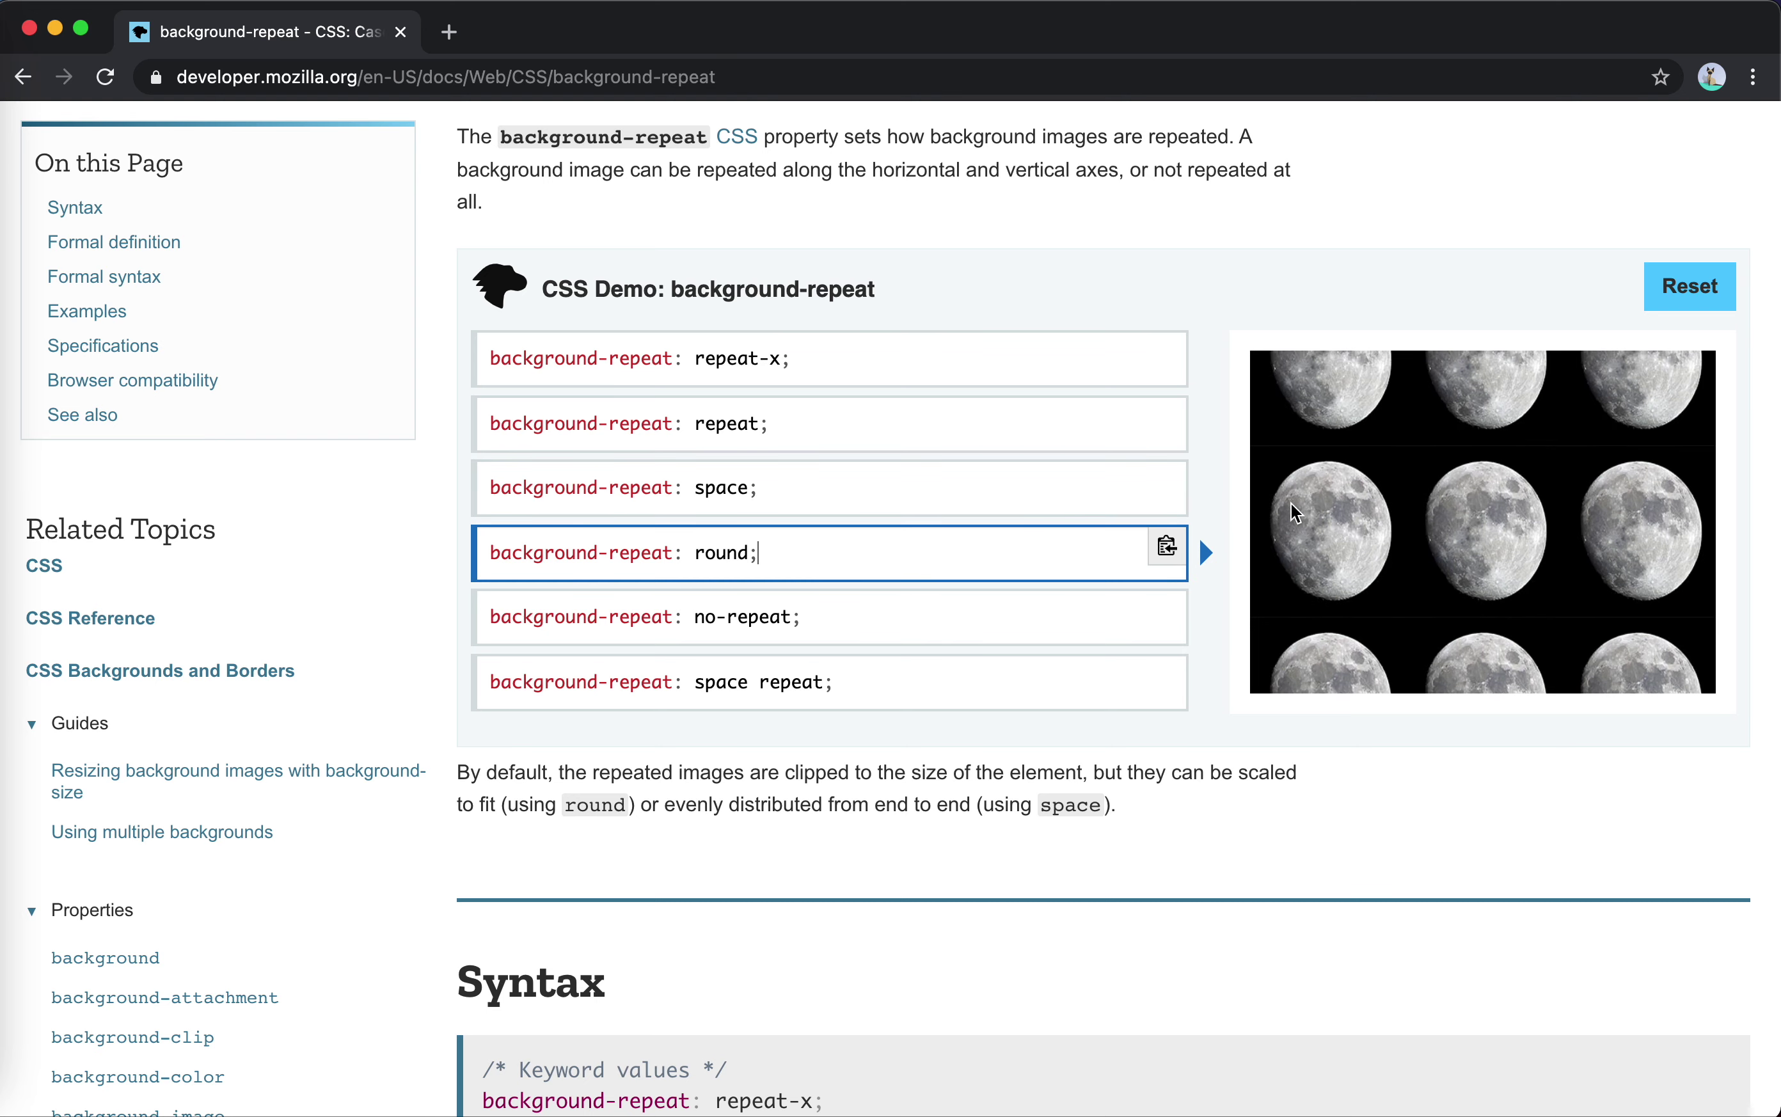
pyautogui.click(1014, 493)
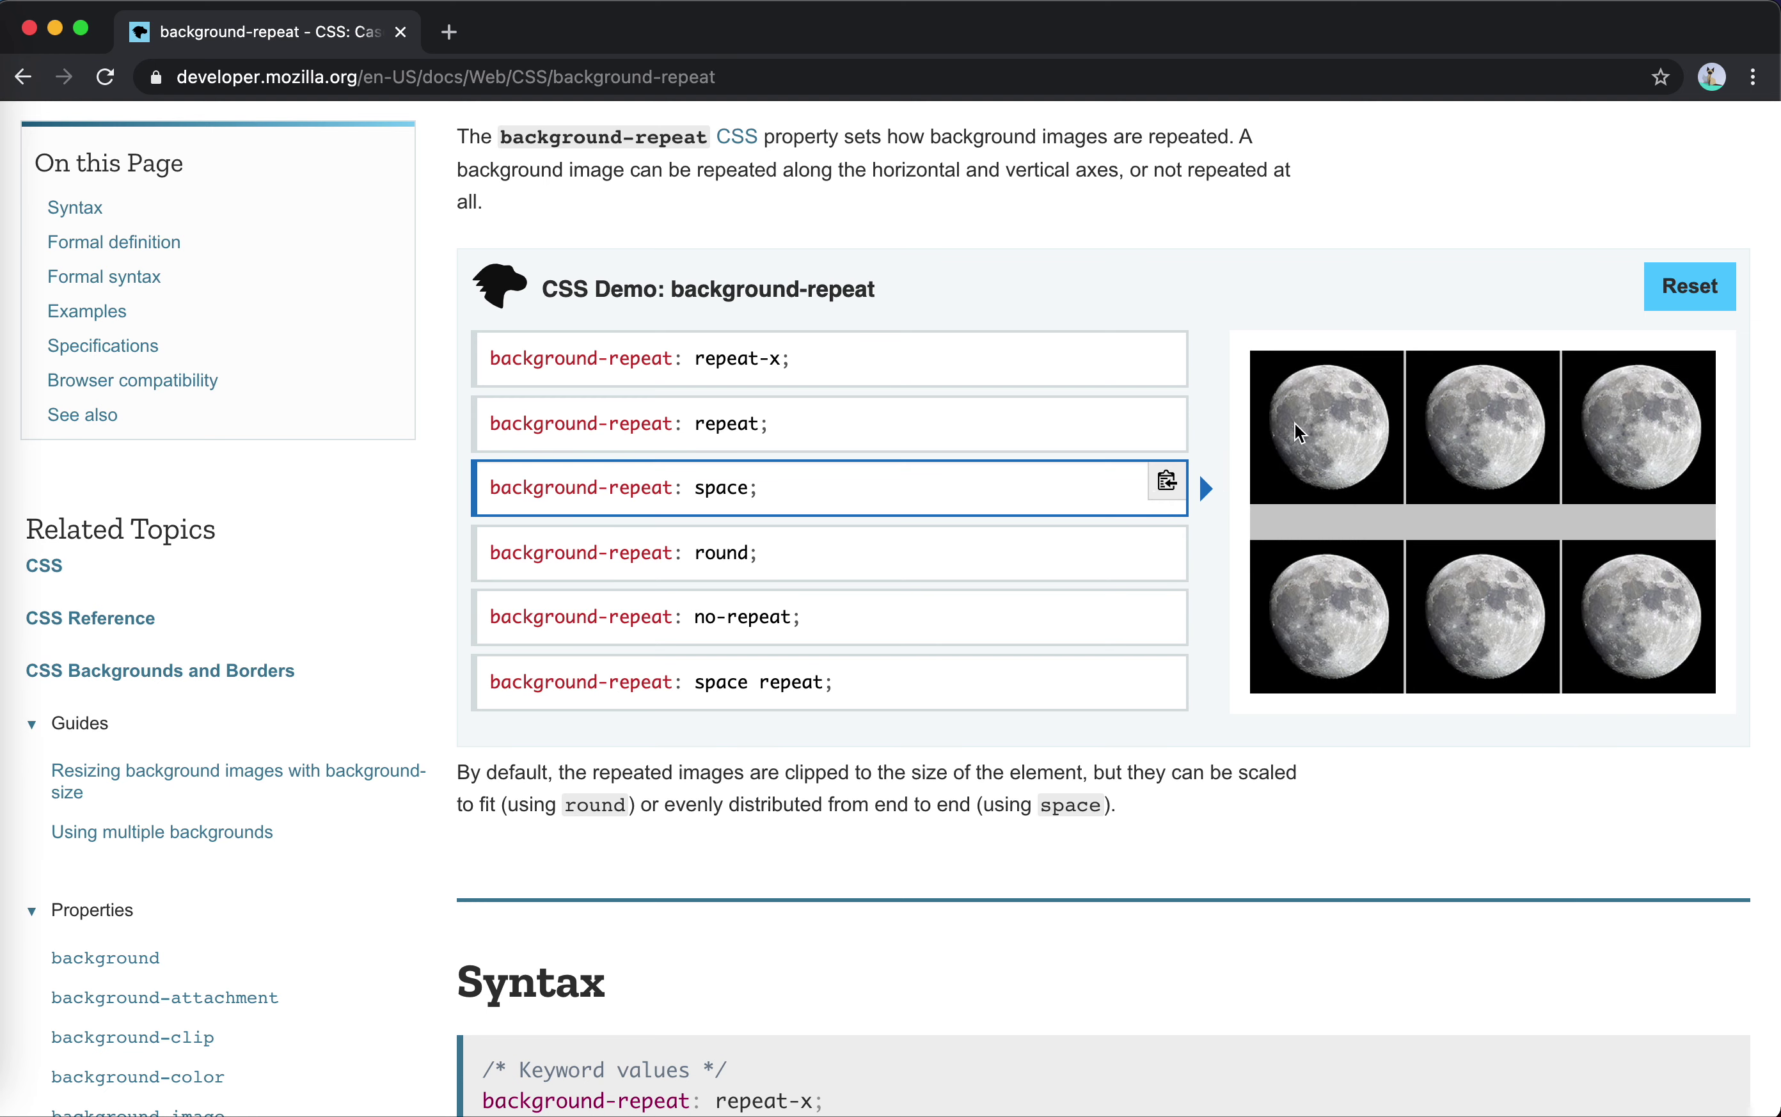
pyautogui.click(1066, 549)
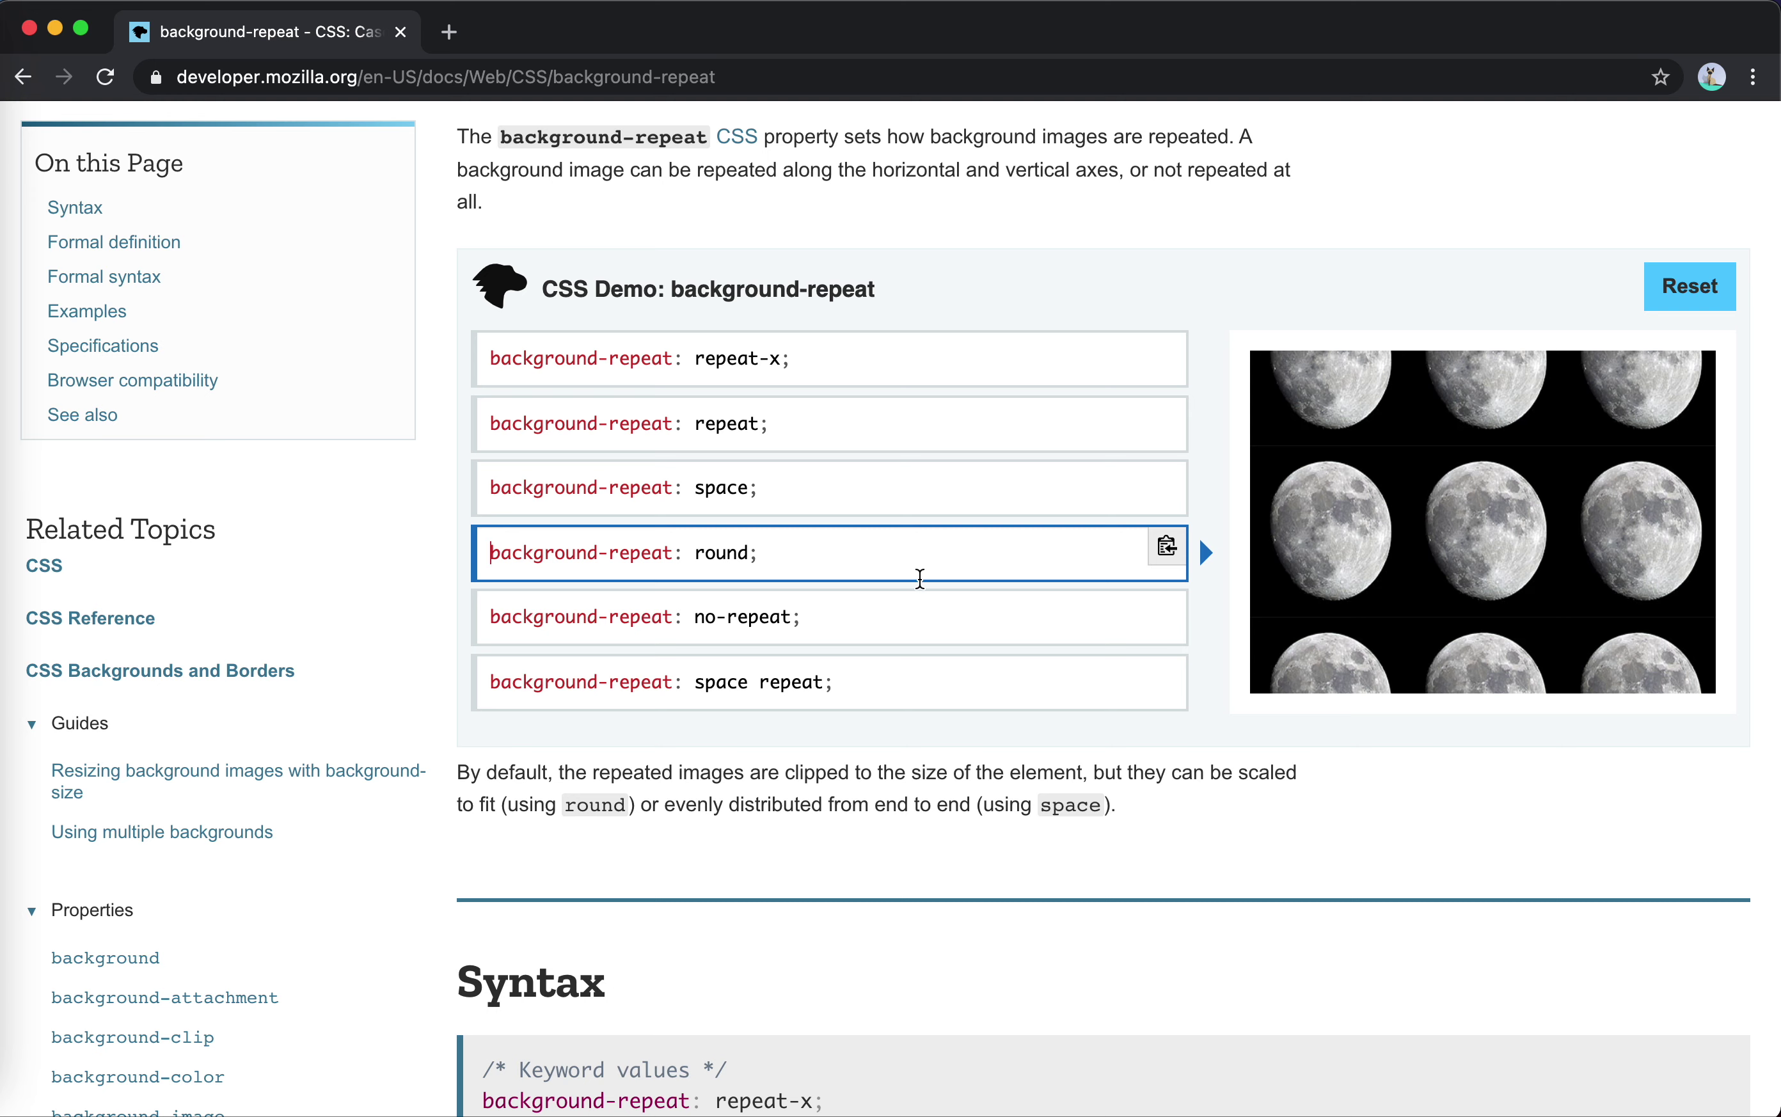
pyautogui.click(794, 491)
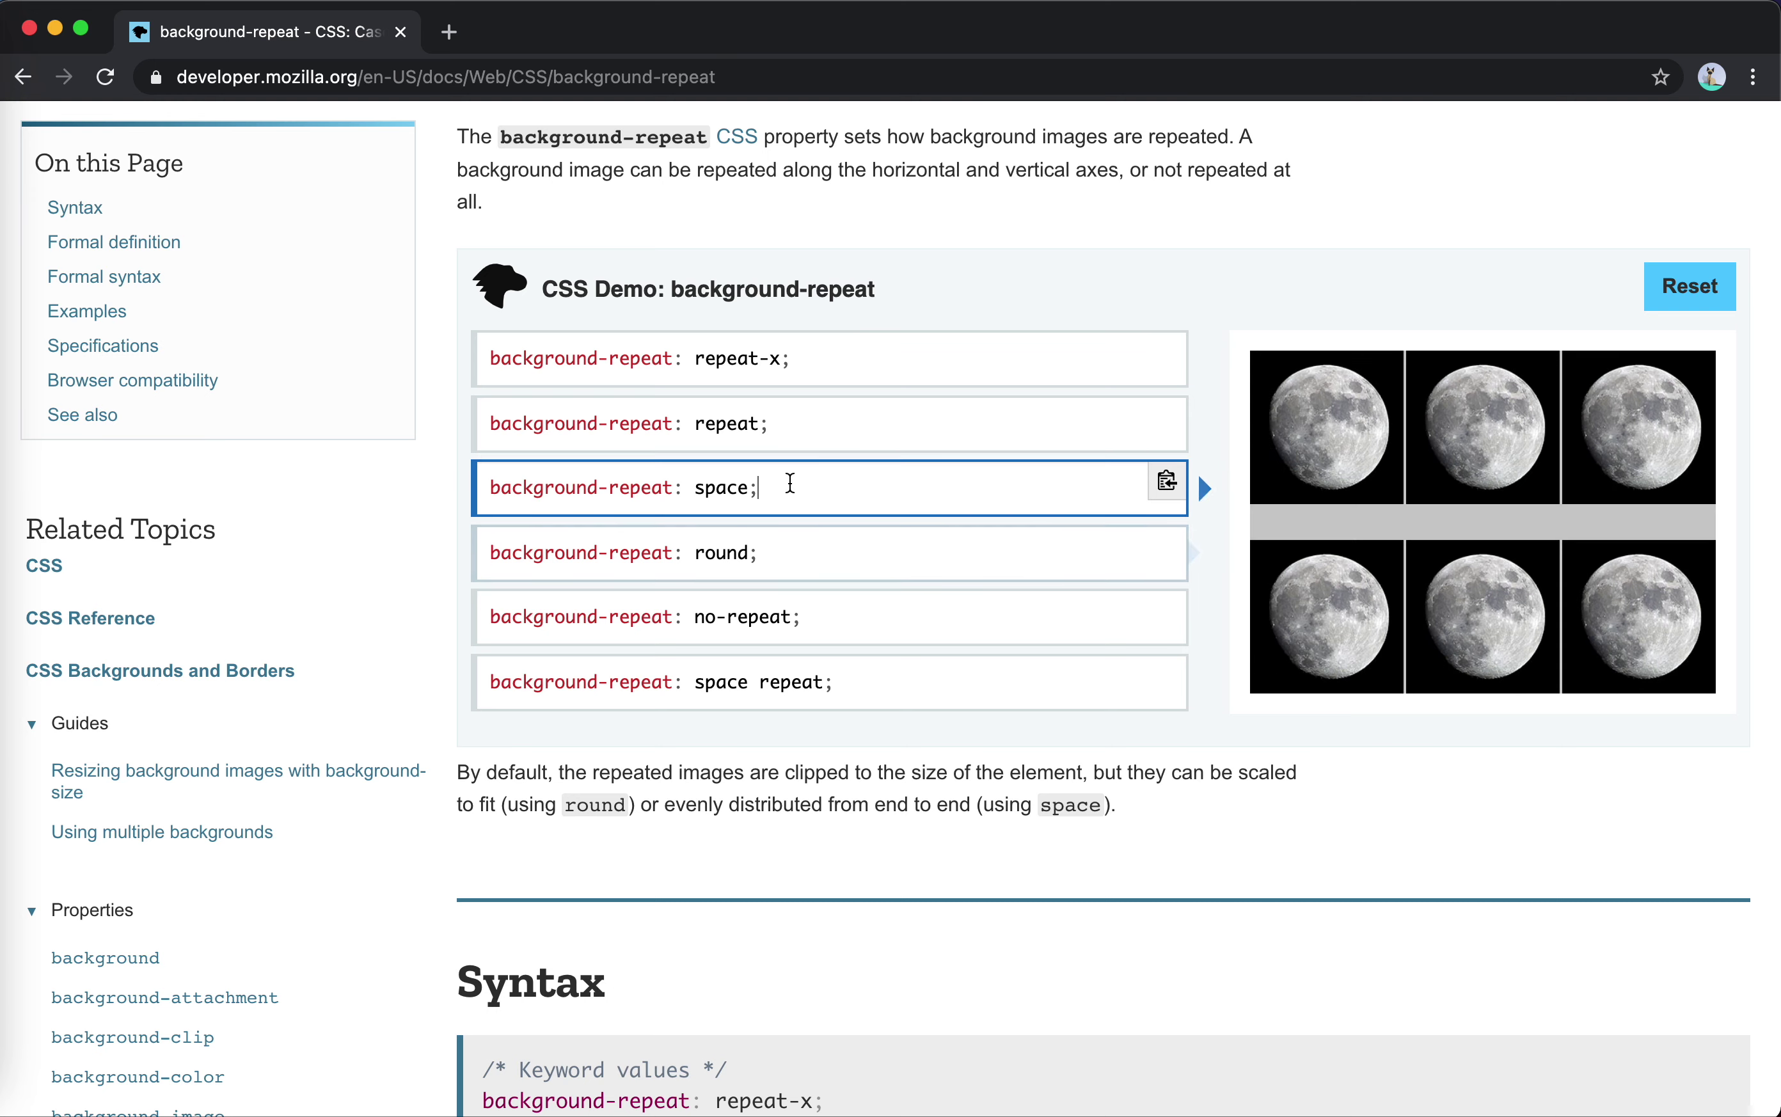
pyautogui.click(815, 549)
pyautogui.click(823, 513)
pyautogui.click(827, 547)
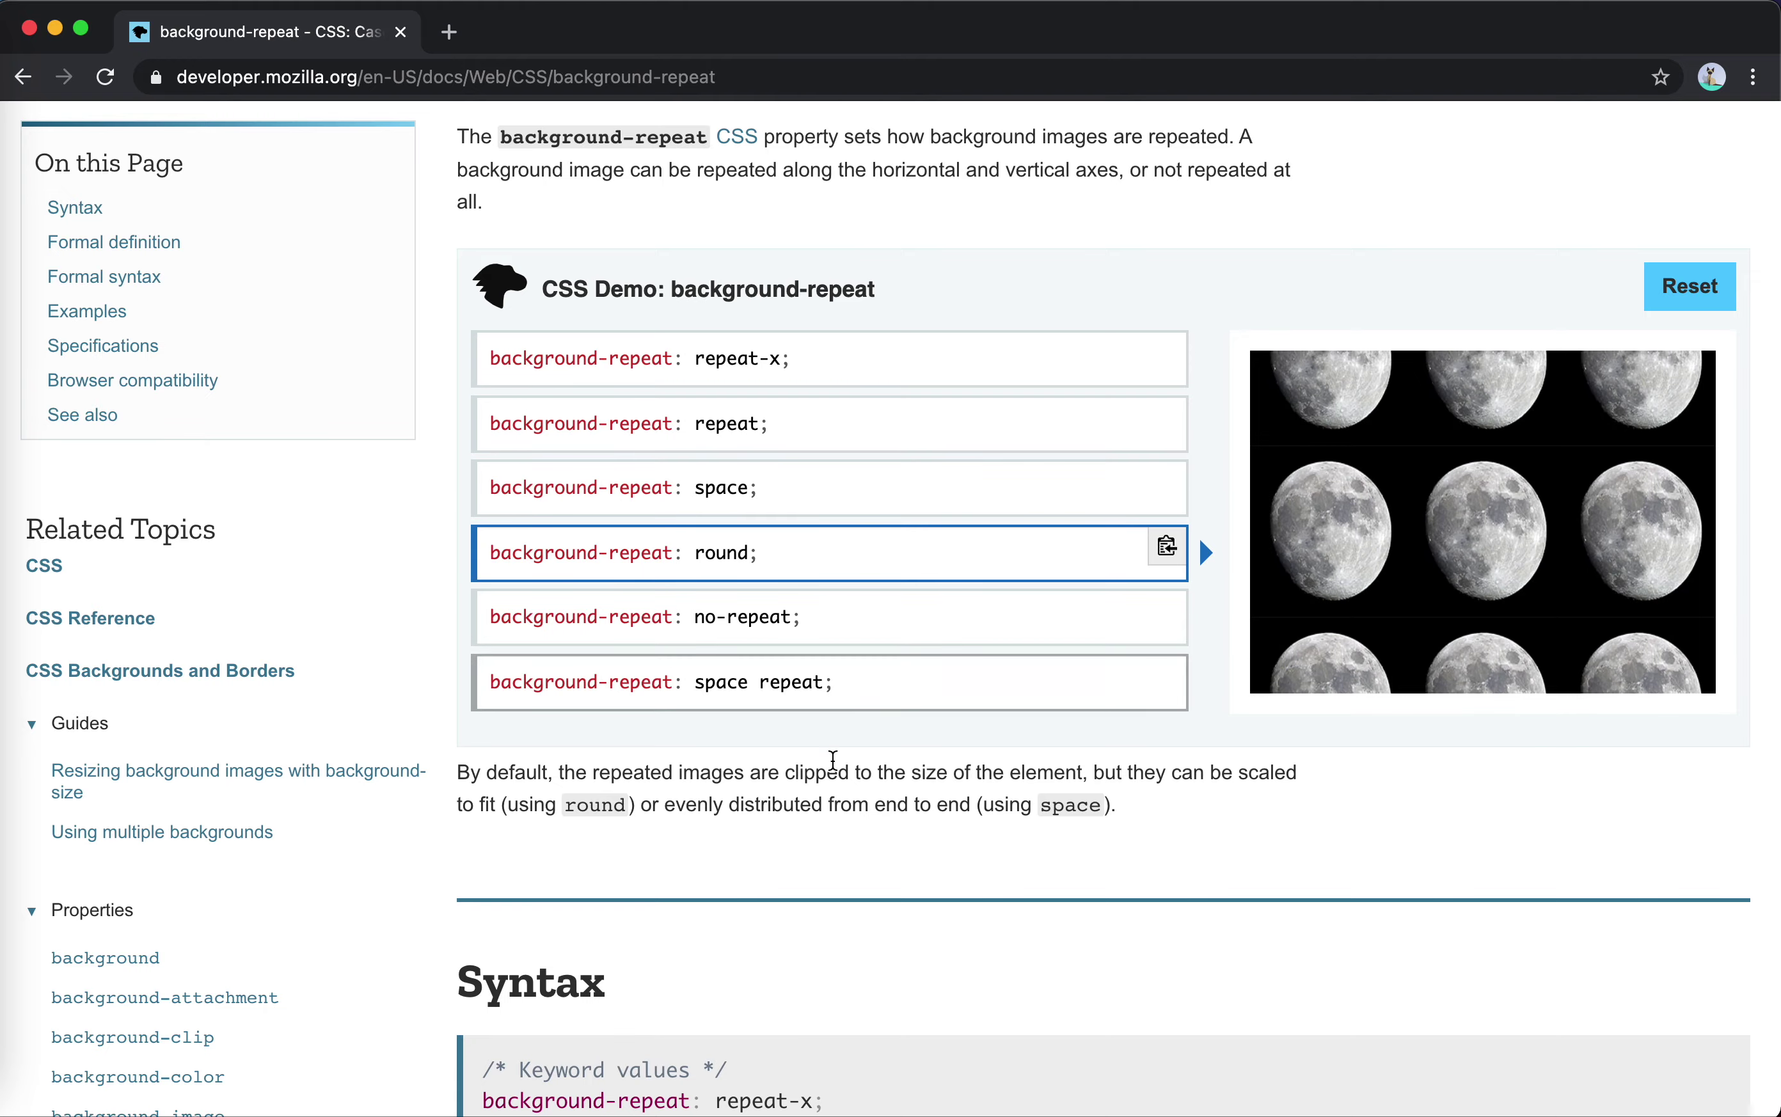
# - Skim the background-repeat page's syntax section and its list of related properties
pyautogui.scroll(-4, 849, 791)
pyautogui.scroll(-15, 847, 788)
pyautogui.scroll(20, 847, 788)
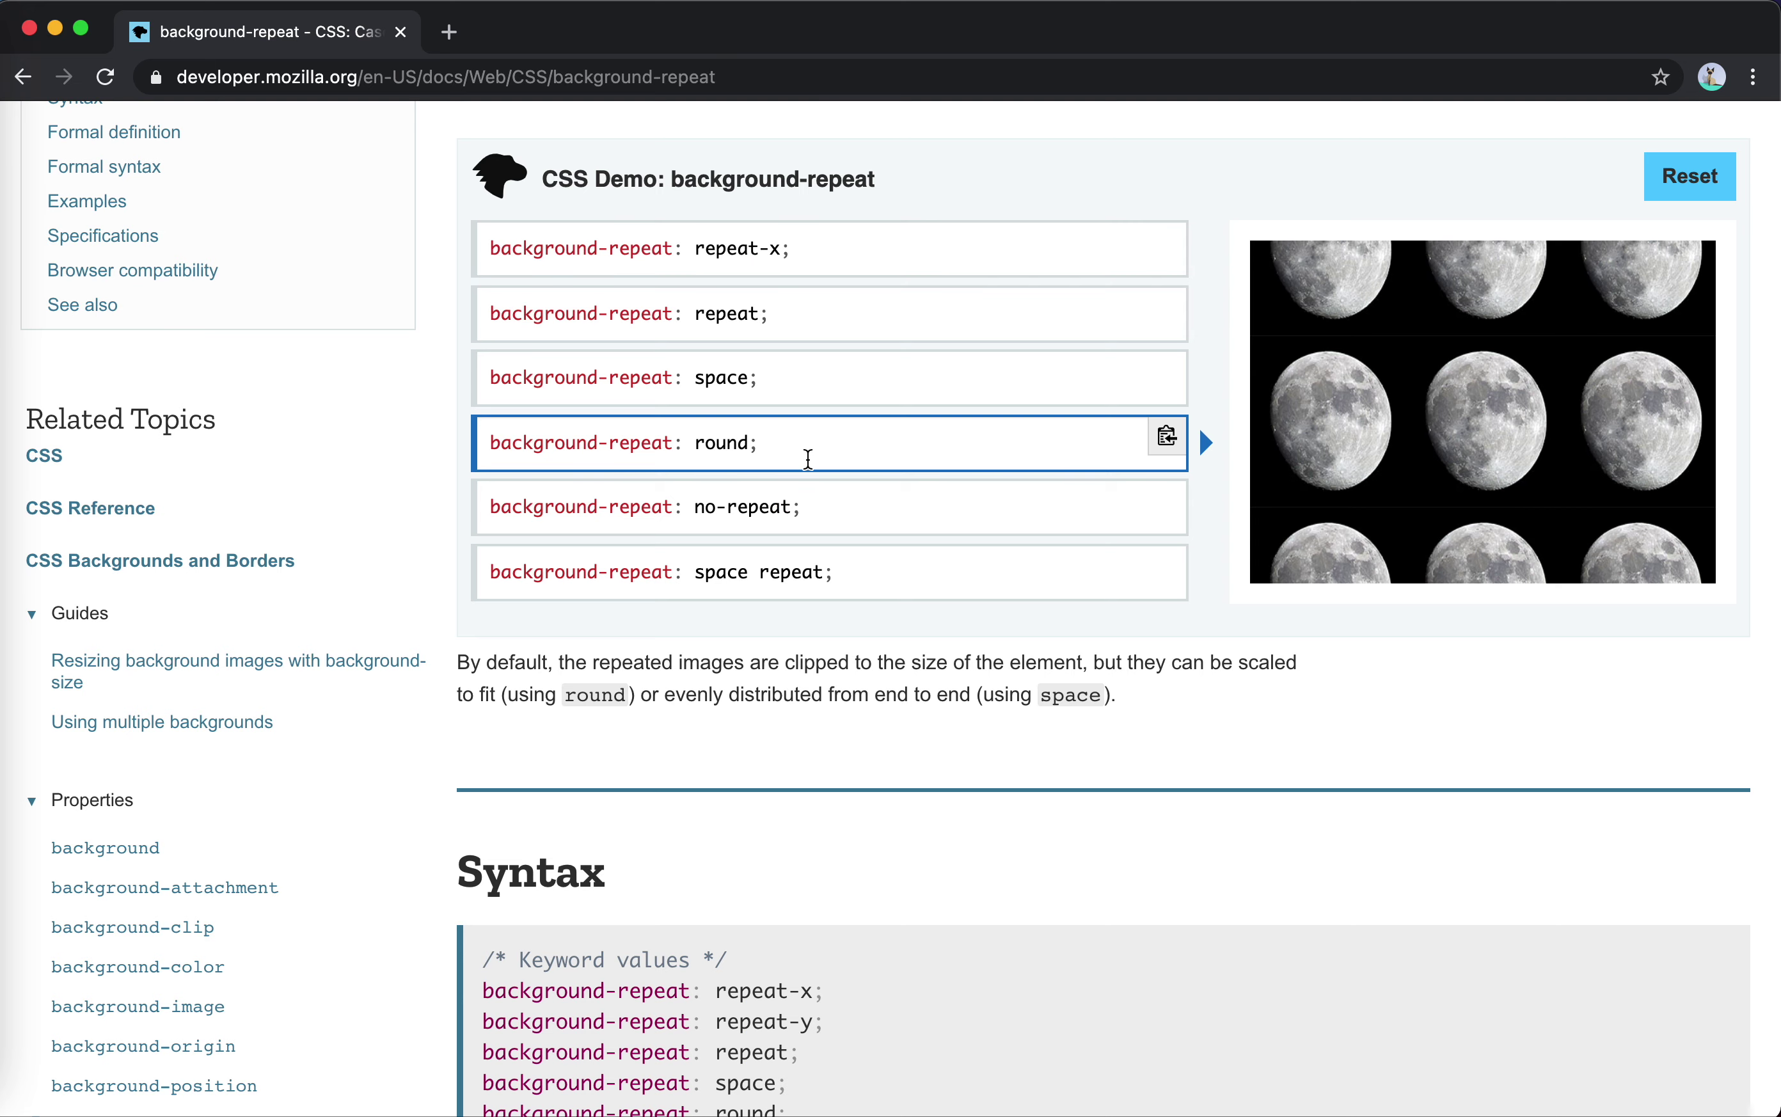
pyautogui.scroll(-8, 386, 735)
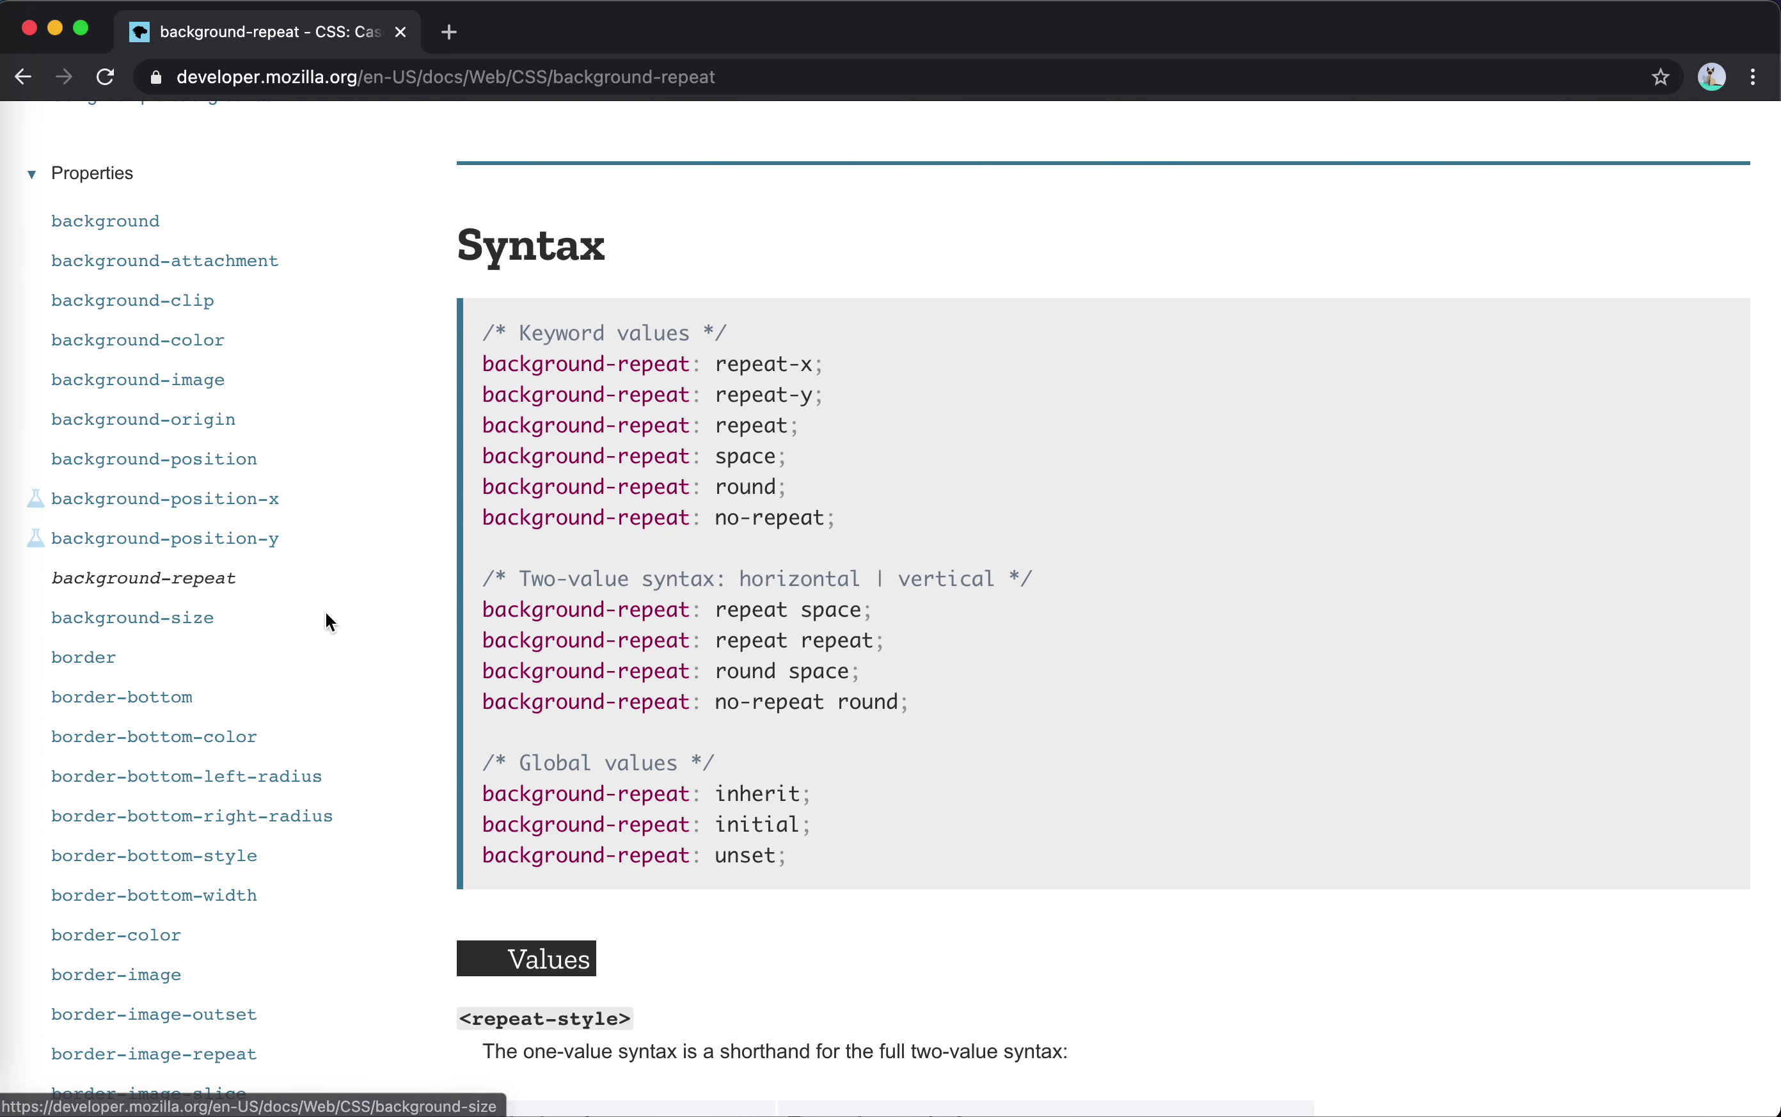
pyautogui.scroll(3, 325, 612)
pyautogui.scroll(-1, 303, 827)
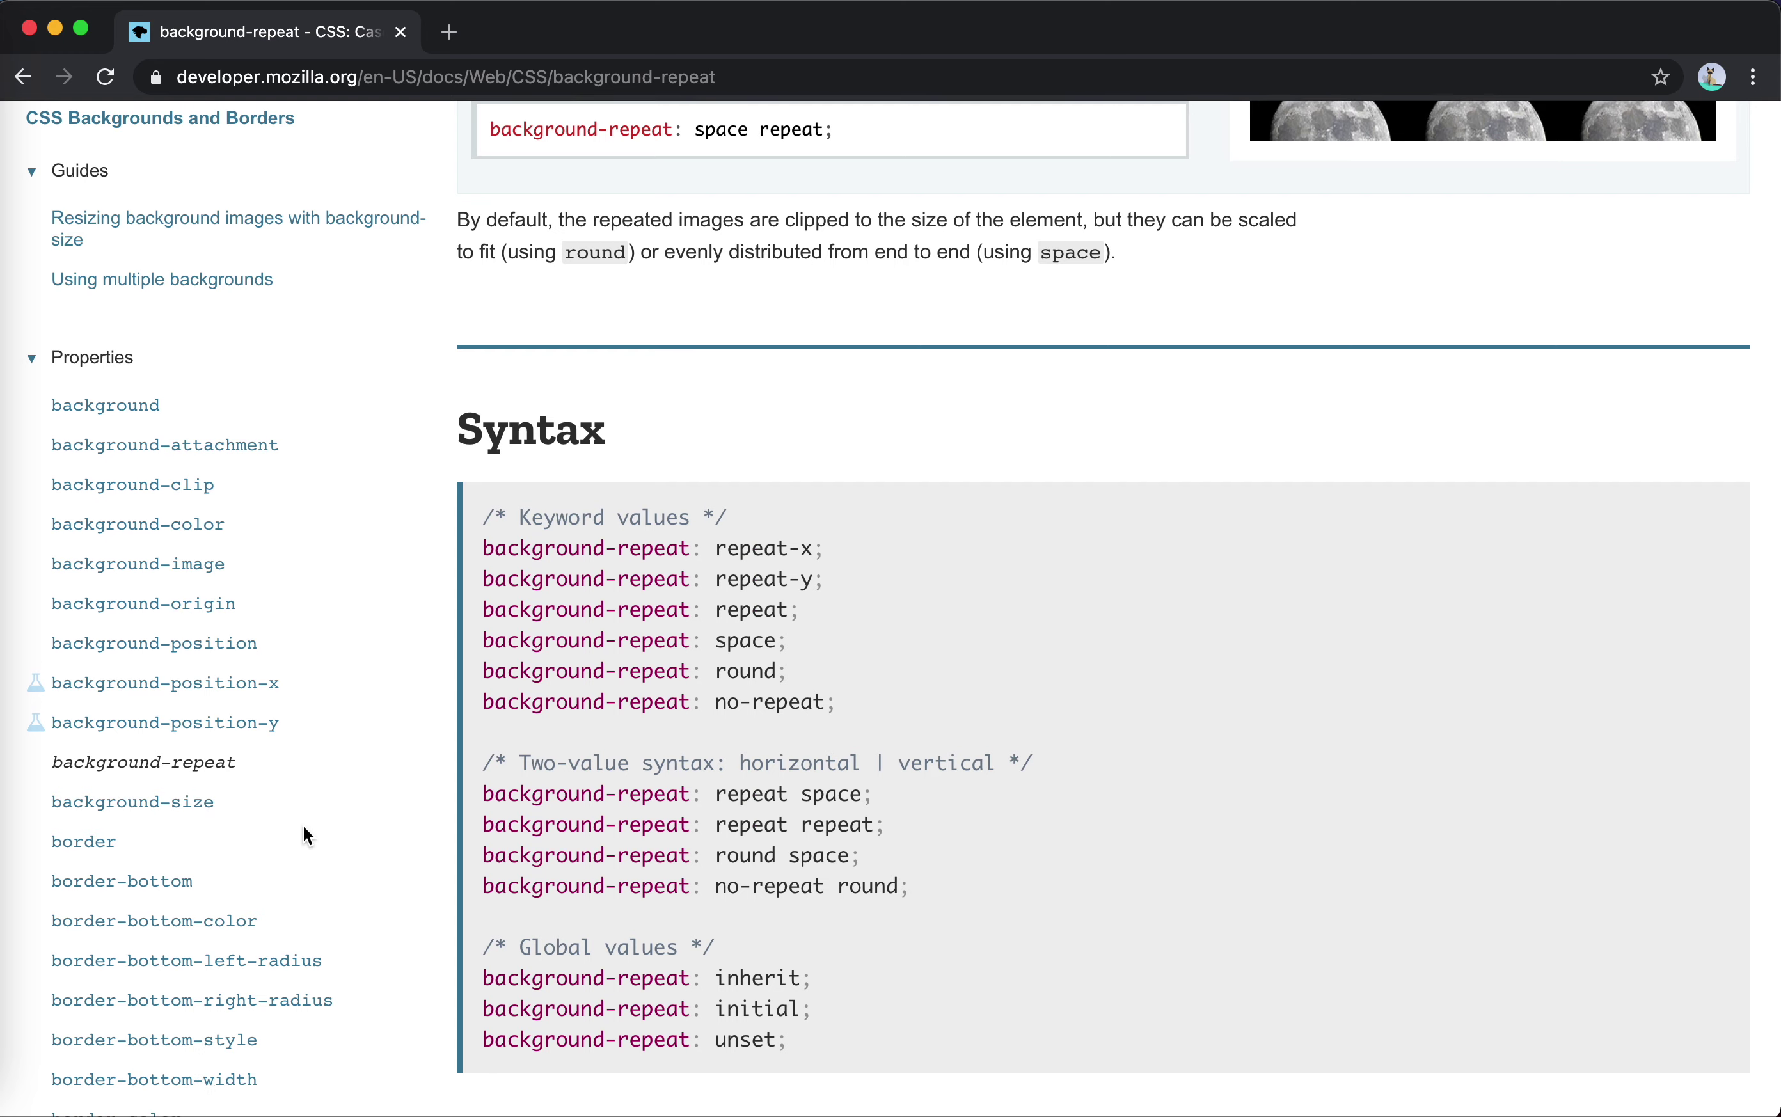
pyautogui.scroll(5, 299, 850)
pyautogui.scroll(8, 294, 866)
# - Go back to the background-size page and open the CSS reference by way of the CSS: Cascading Style Sheets page
pyautogui.hscroll(-5, 366, 681)
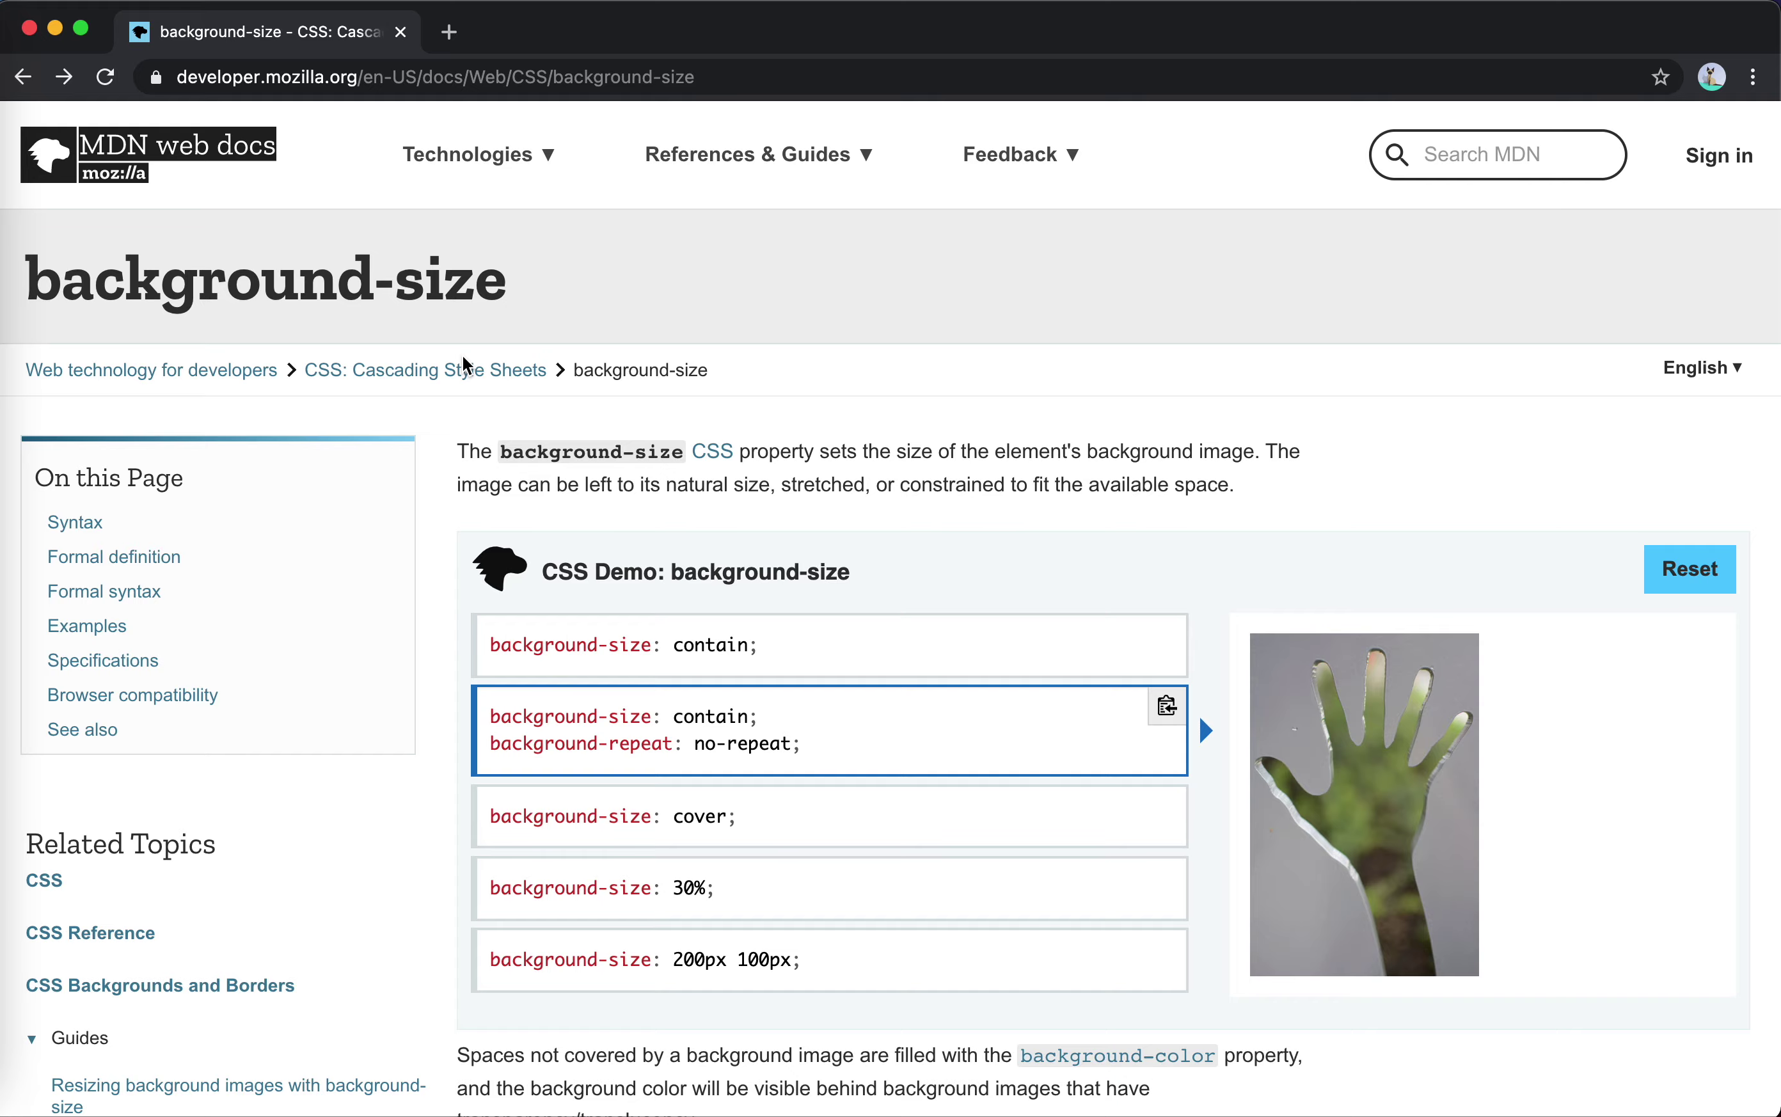
pyautogui.scroll(-10, 731, 700)
pyautogui.scroll(8, 731, 700)
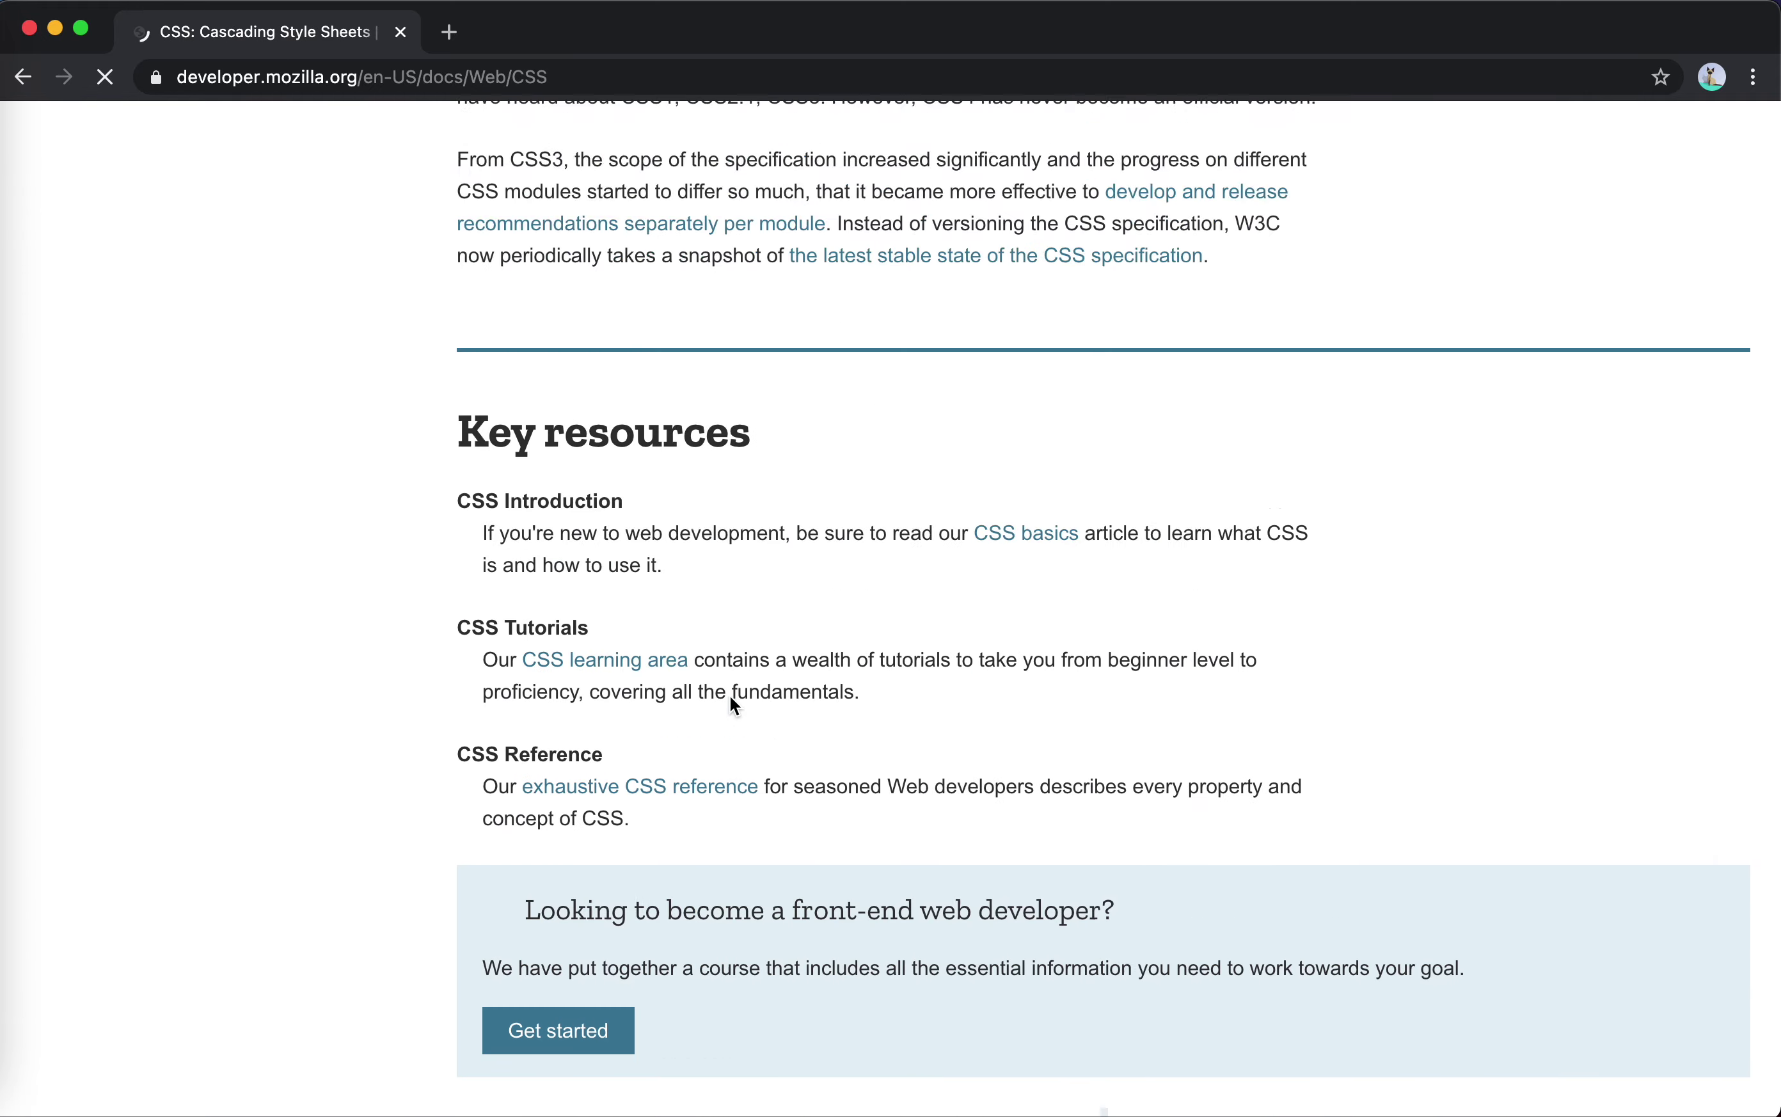
pyautogui.click(92, 281)
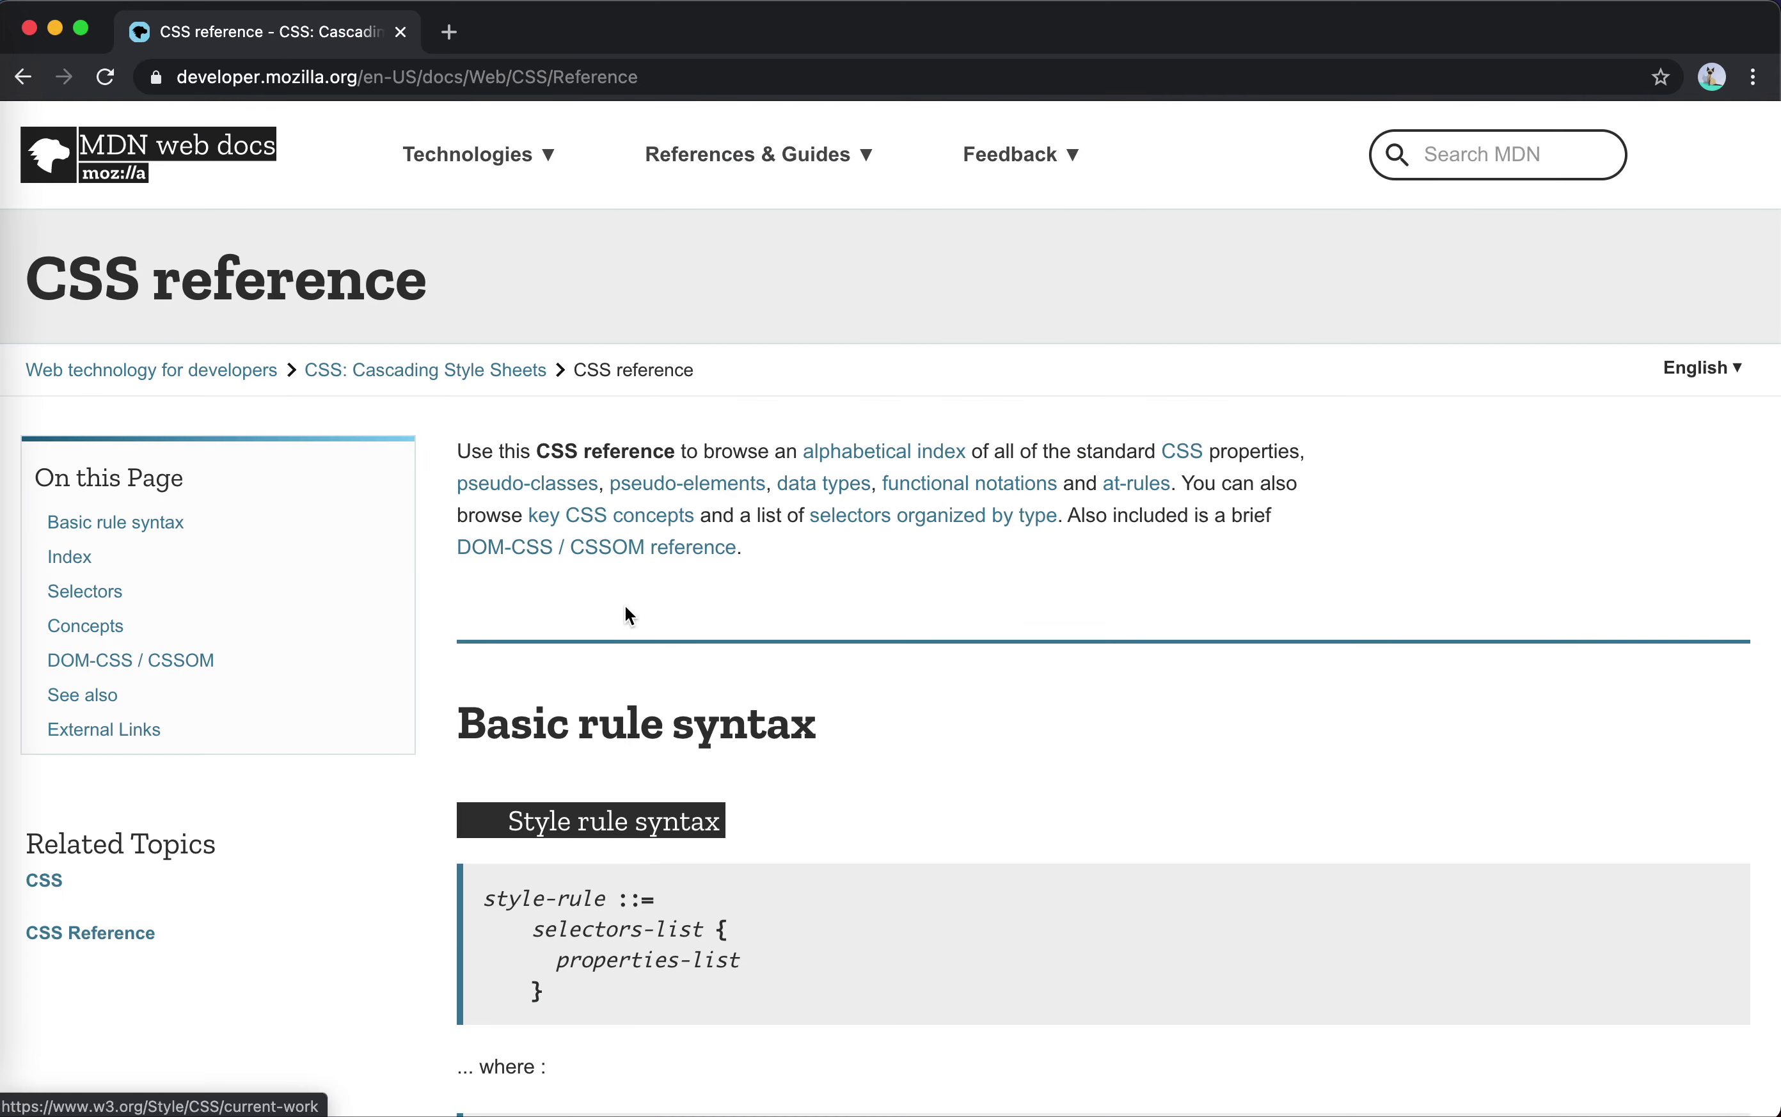
# - Open the <basic-shape> page from the CSS reference's alphabetical index
pyautogui.scroll(-10, 738, 710)
pyautogui.scroll(-20, 741, 712)
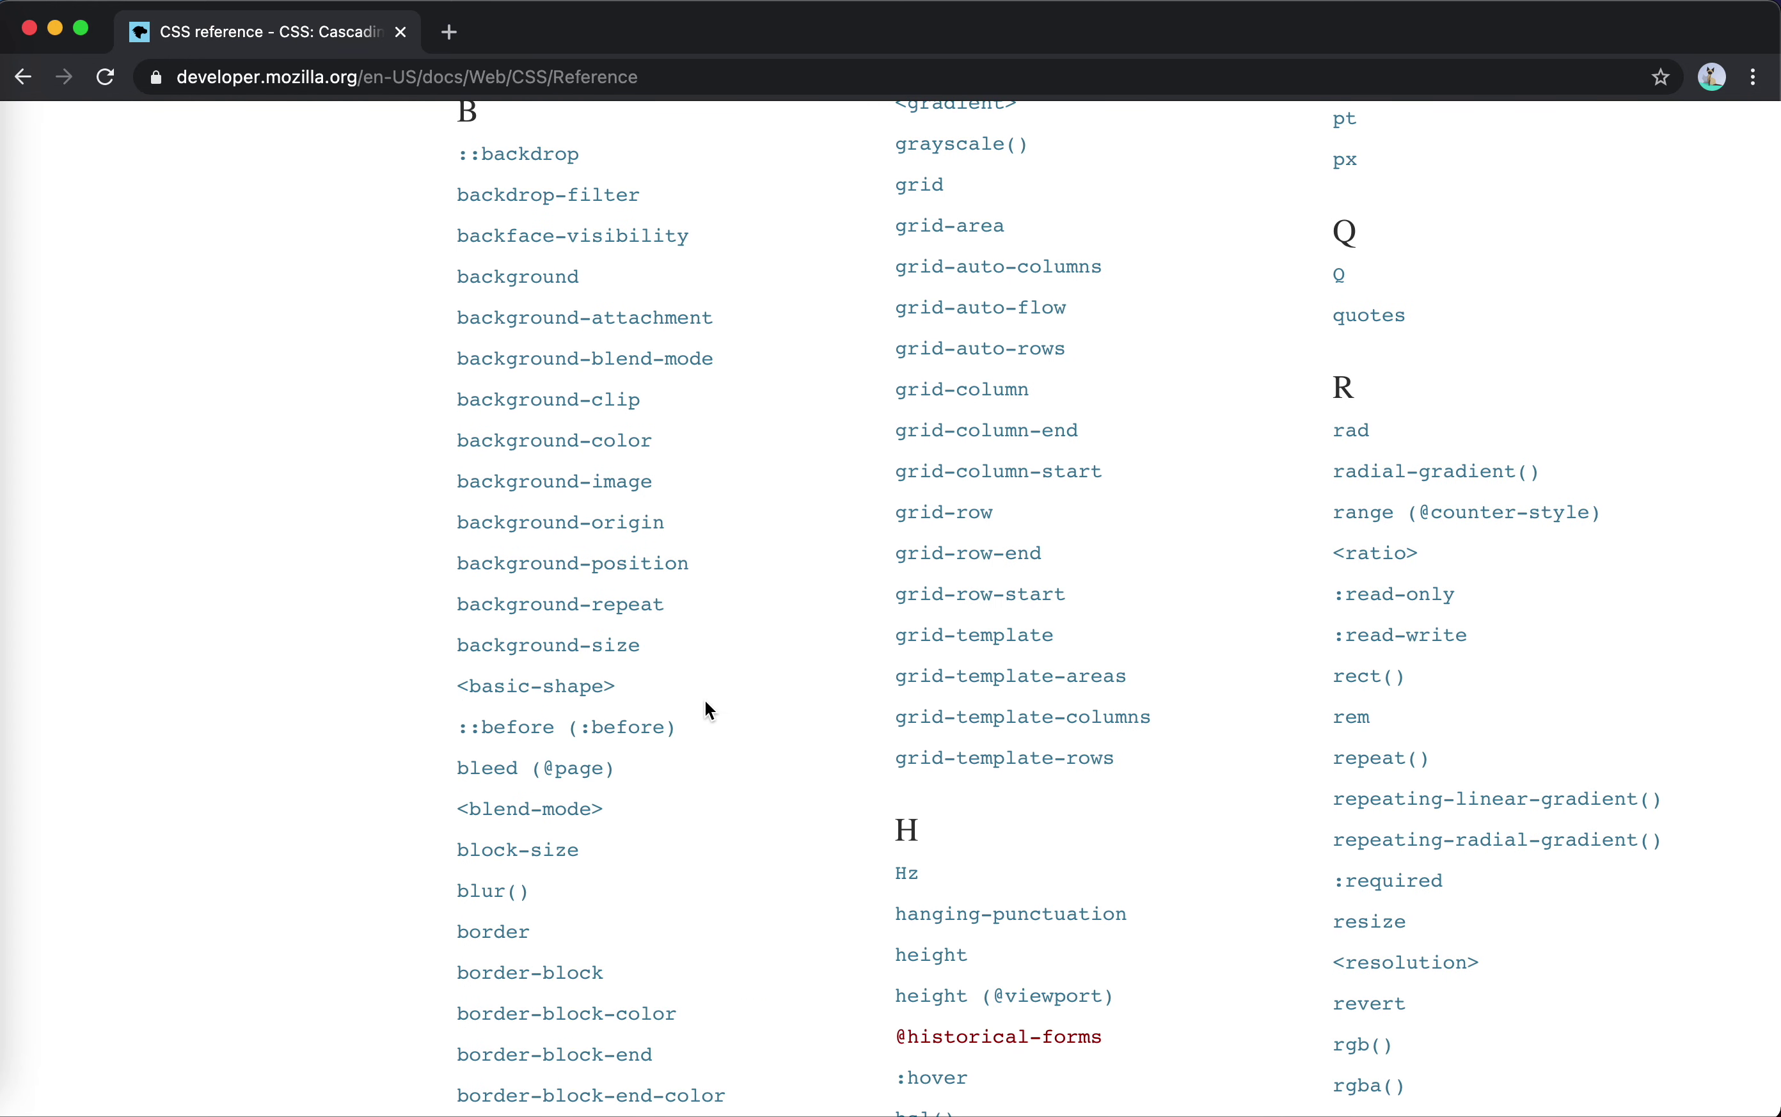
pyautogui.scroll(-2, 705, 700)
pyautogui.click(584, 624)
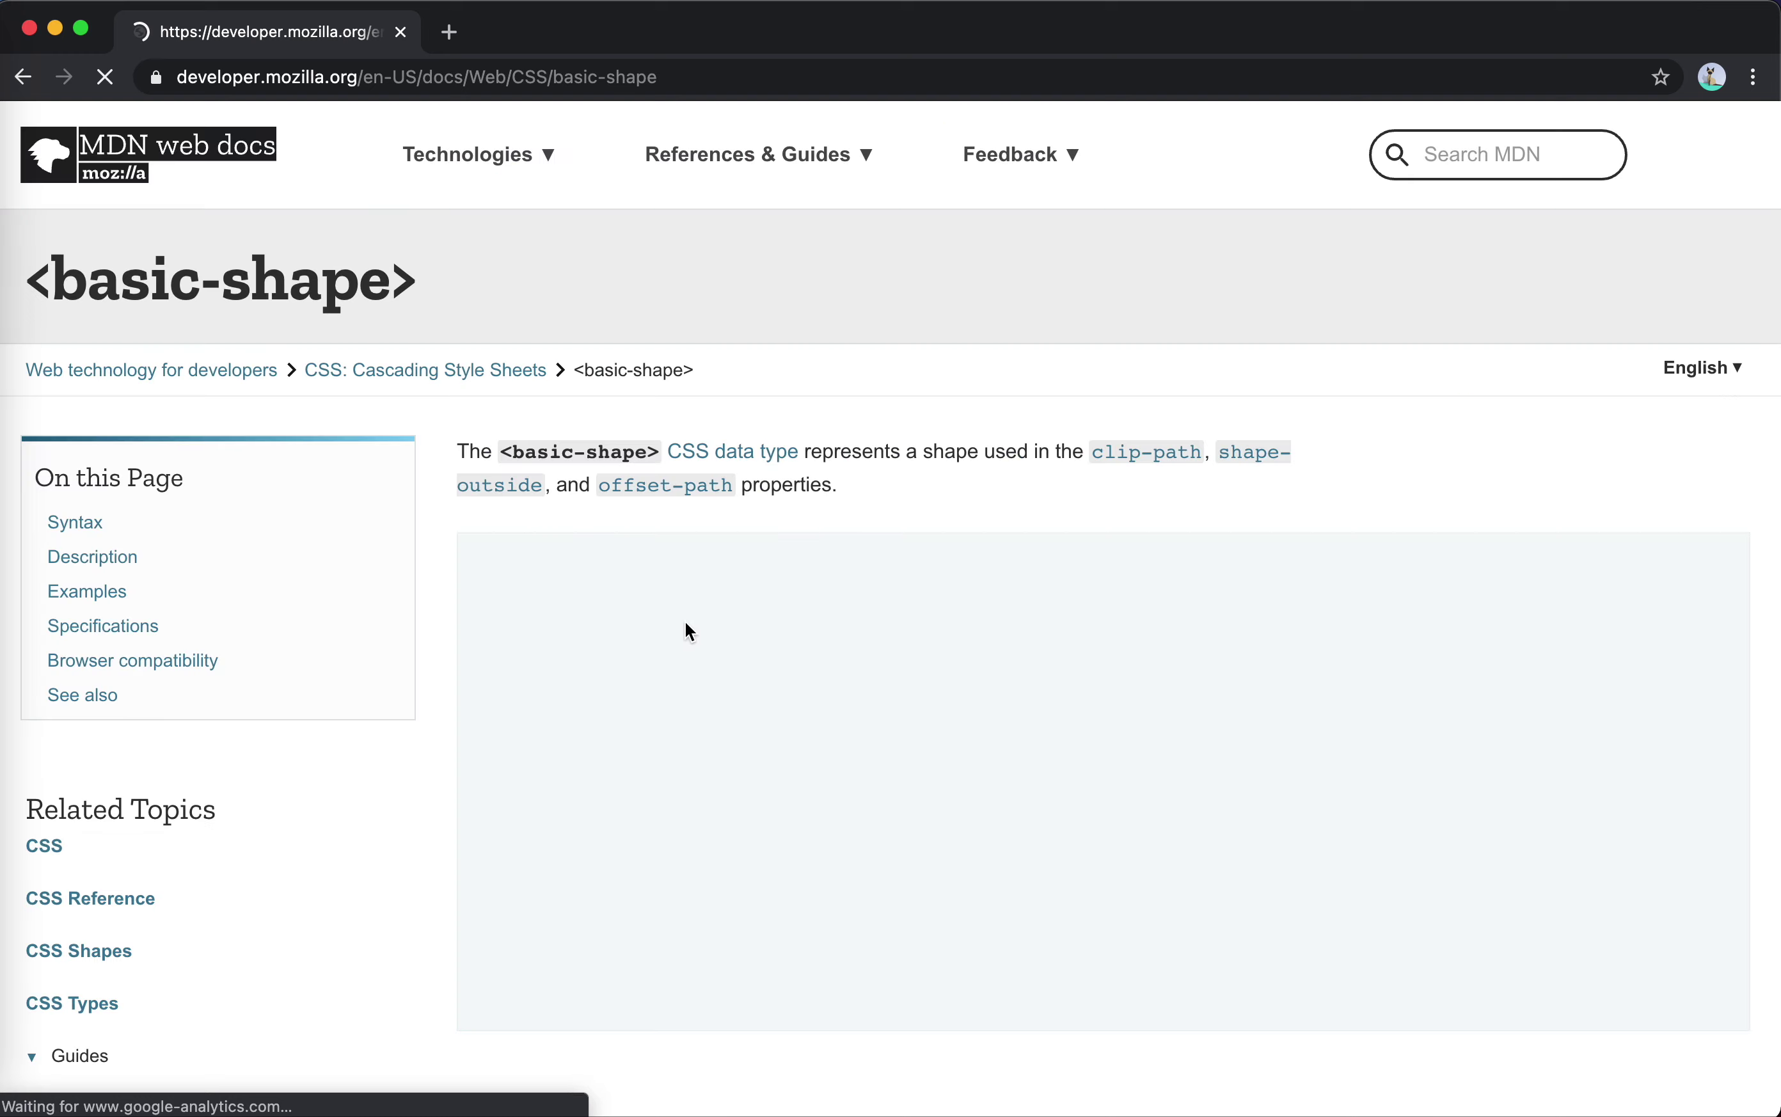
# - Preview the circle, ellipse and both polygon clip-path values in the <basic-shape> demo, and return to the CSS reference index
pyautogui.click(868, 727)
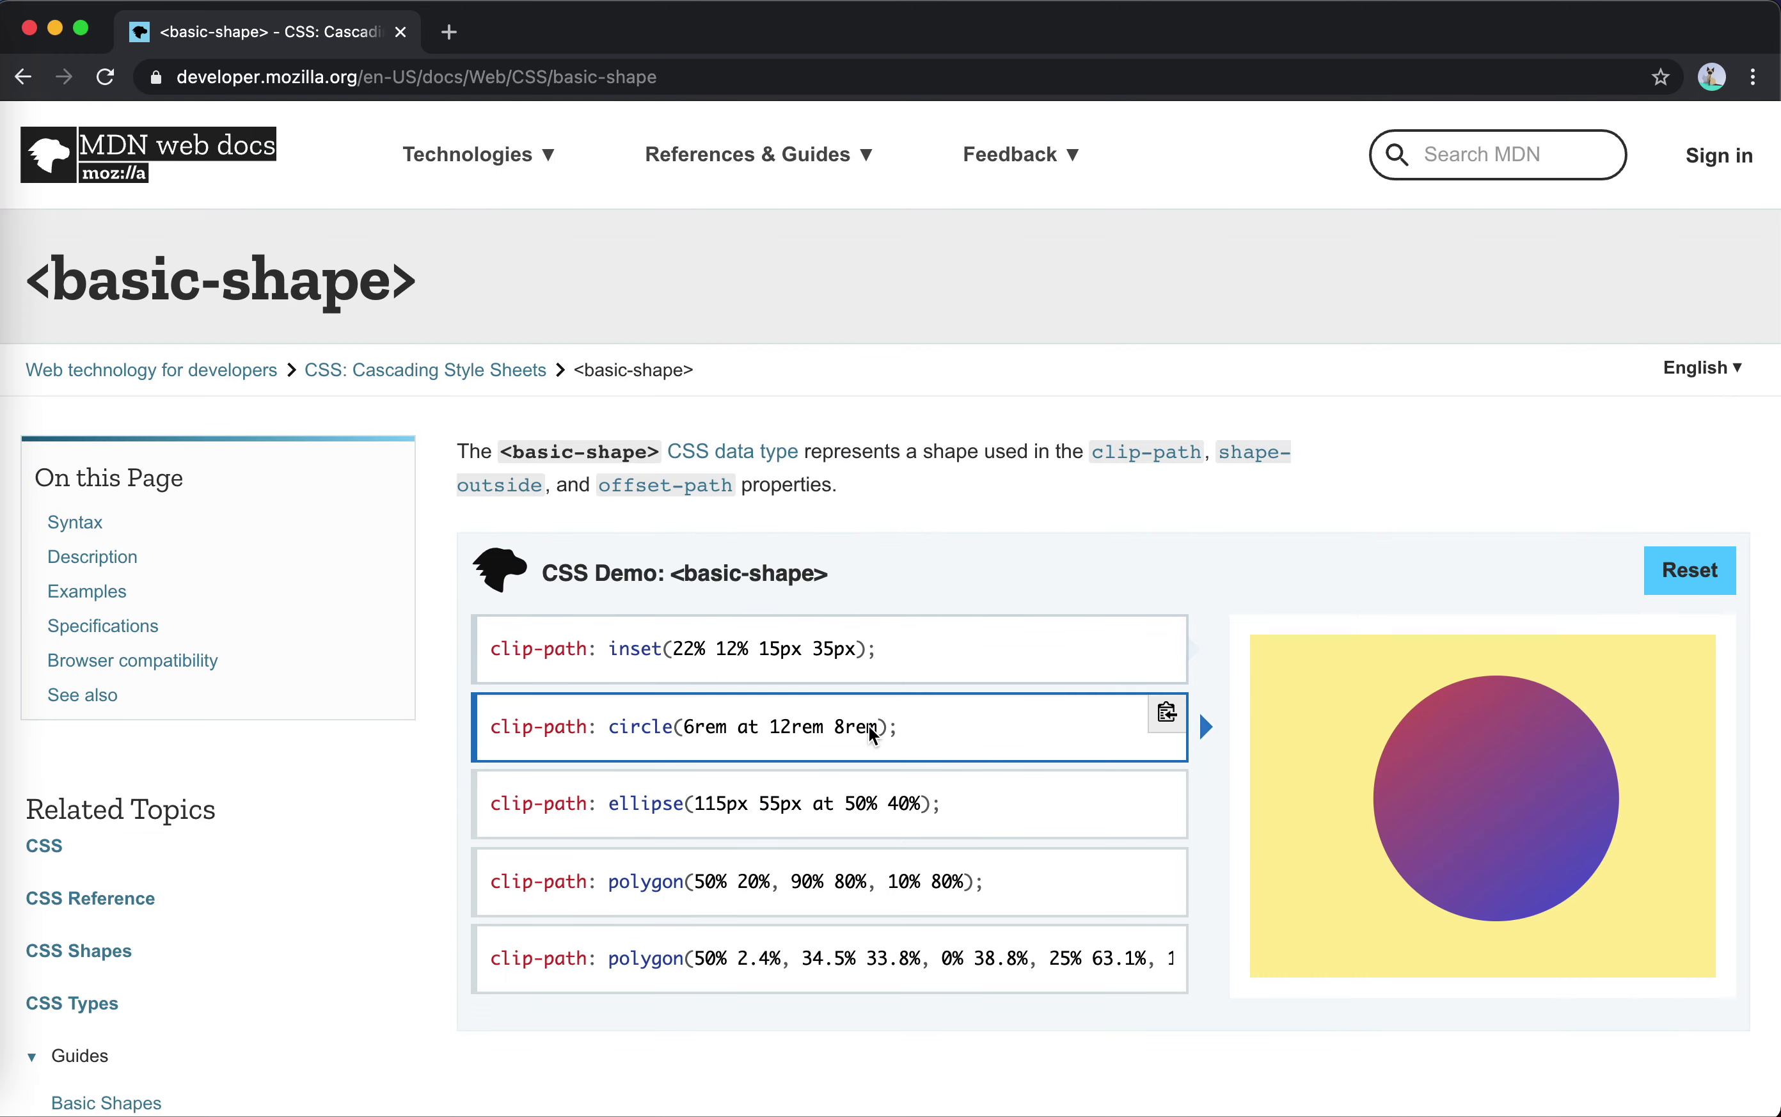
pyautogui.click(911, 806)
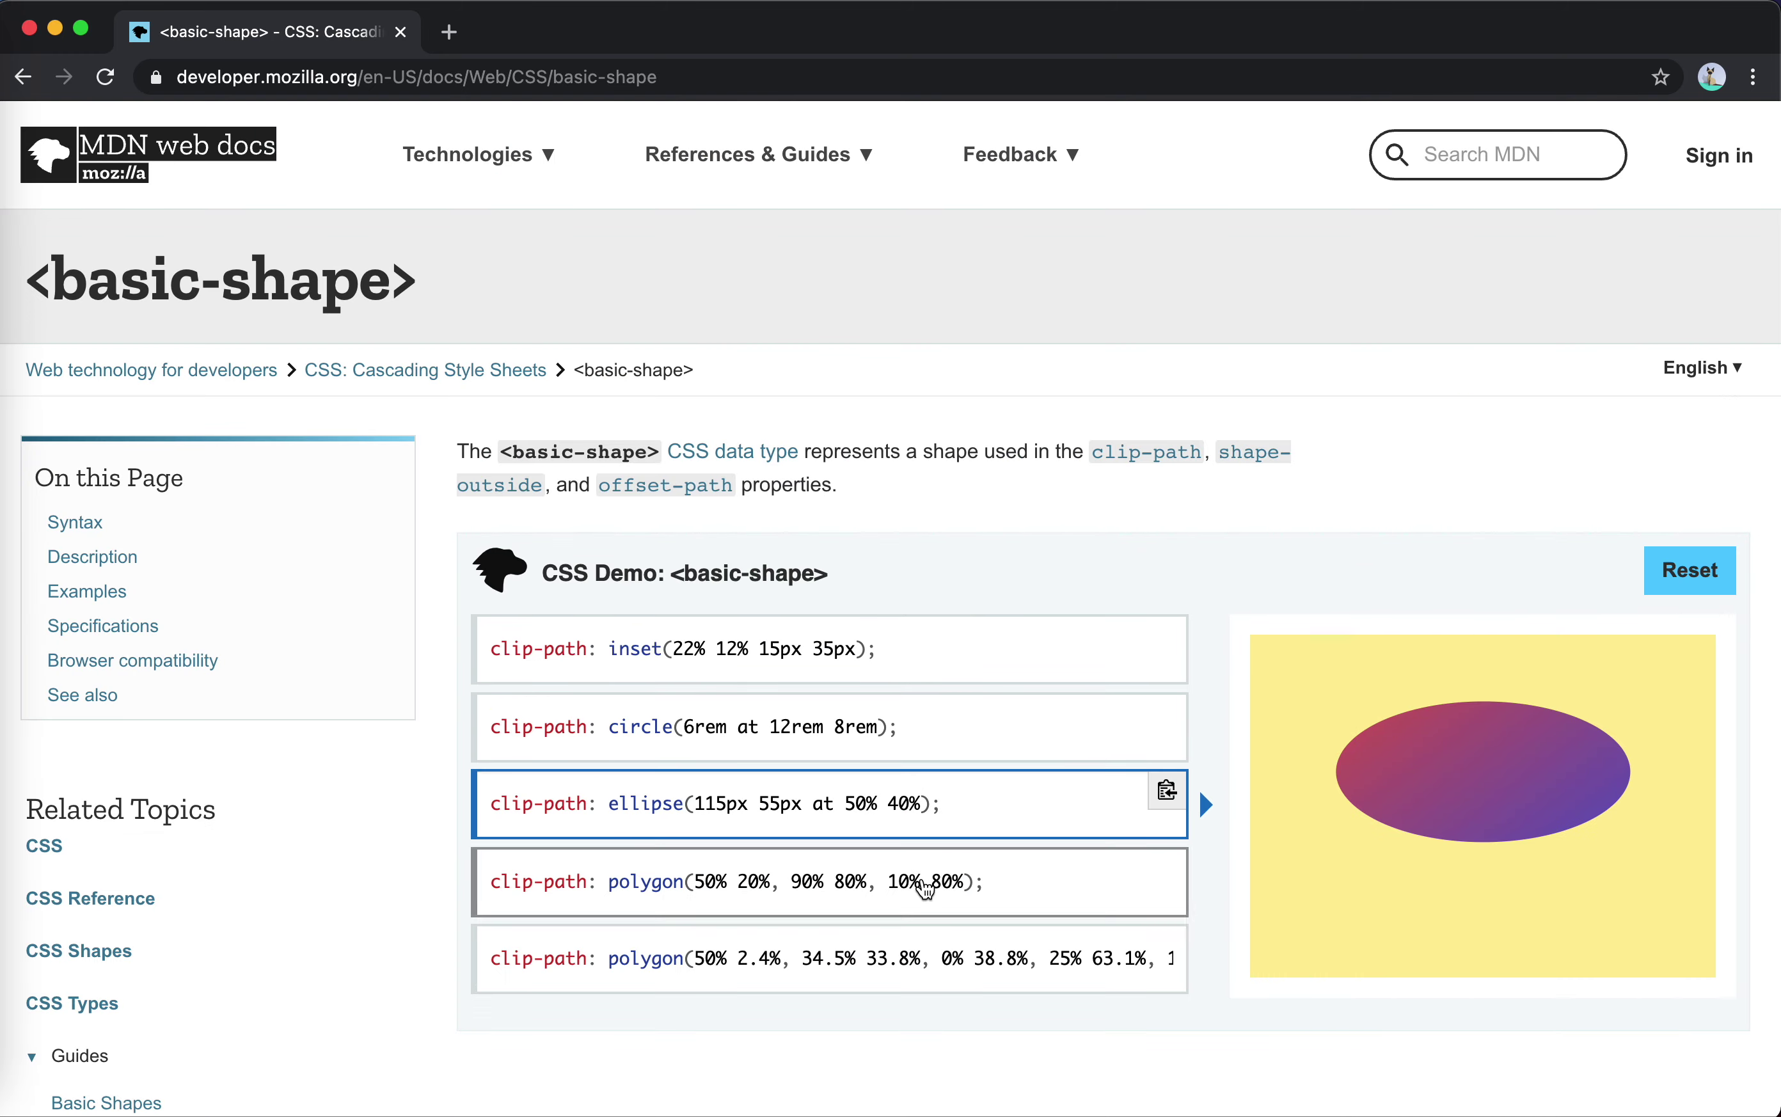
pyautogui.click(919, 881)
pyautogui.click(919, 950)
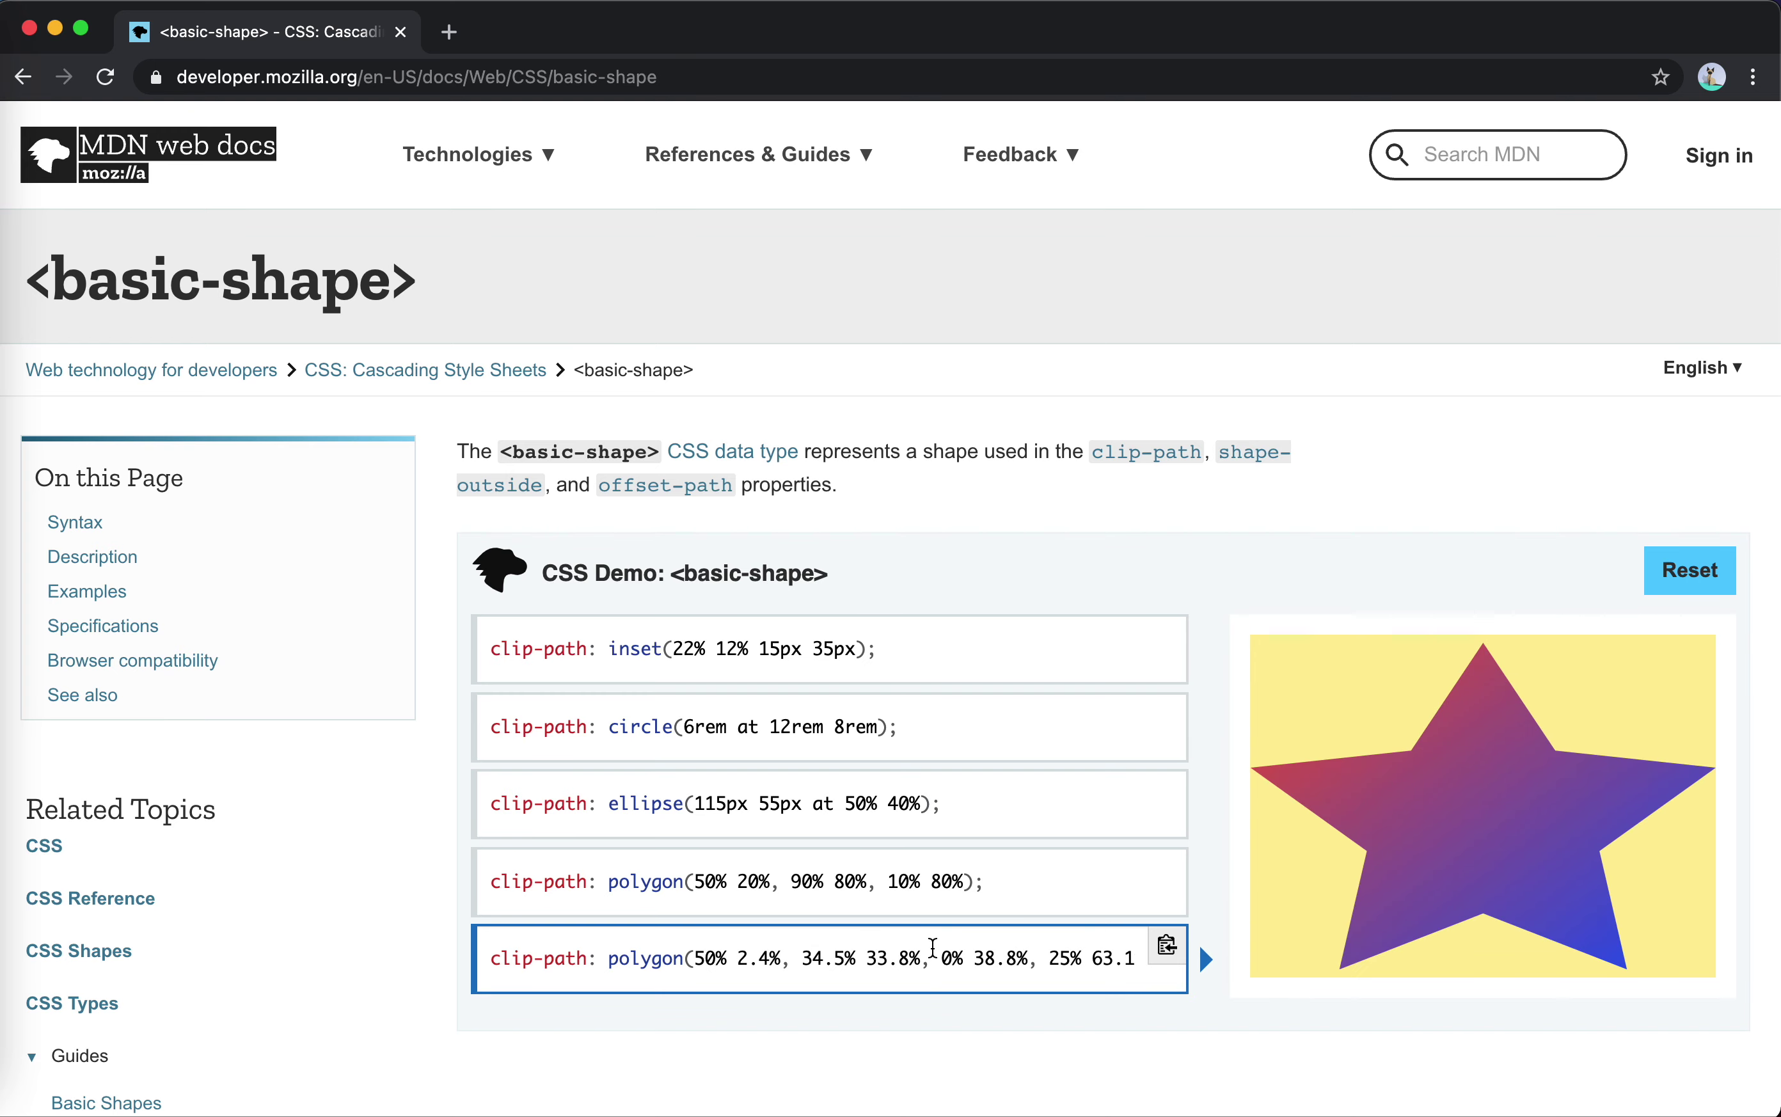
pyautogui.hscroll(-5, 1089, 655)
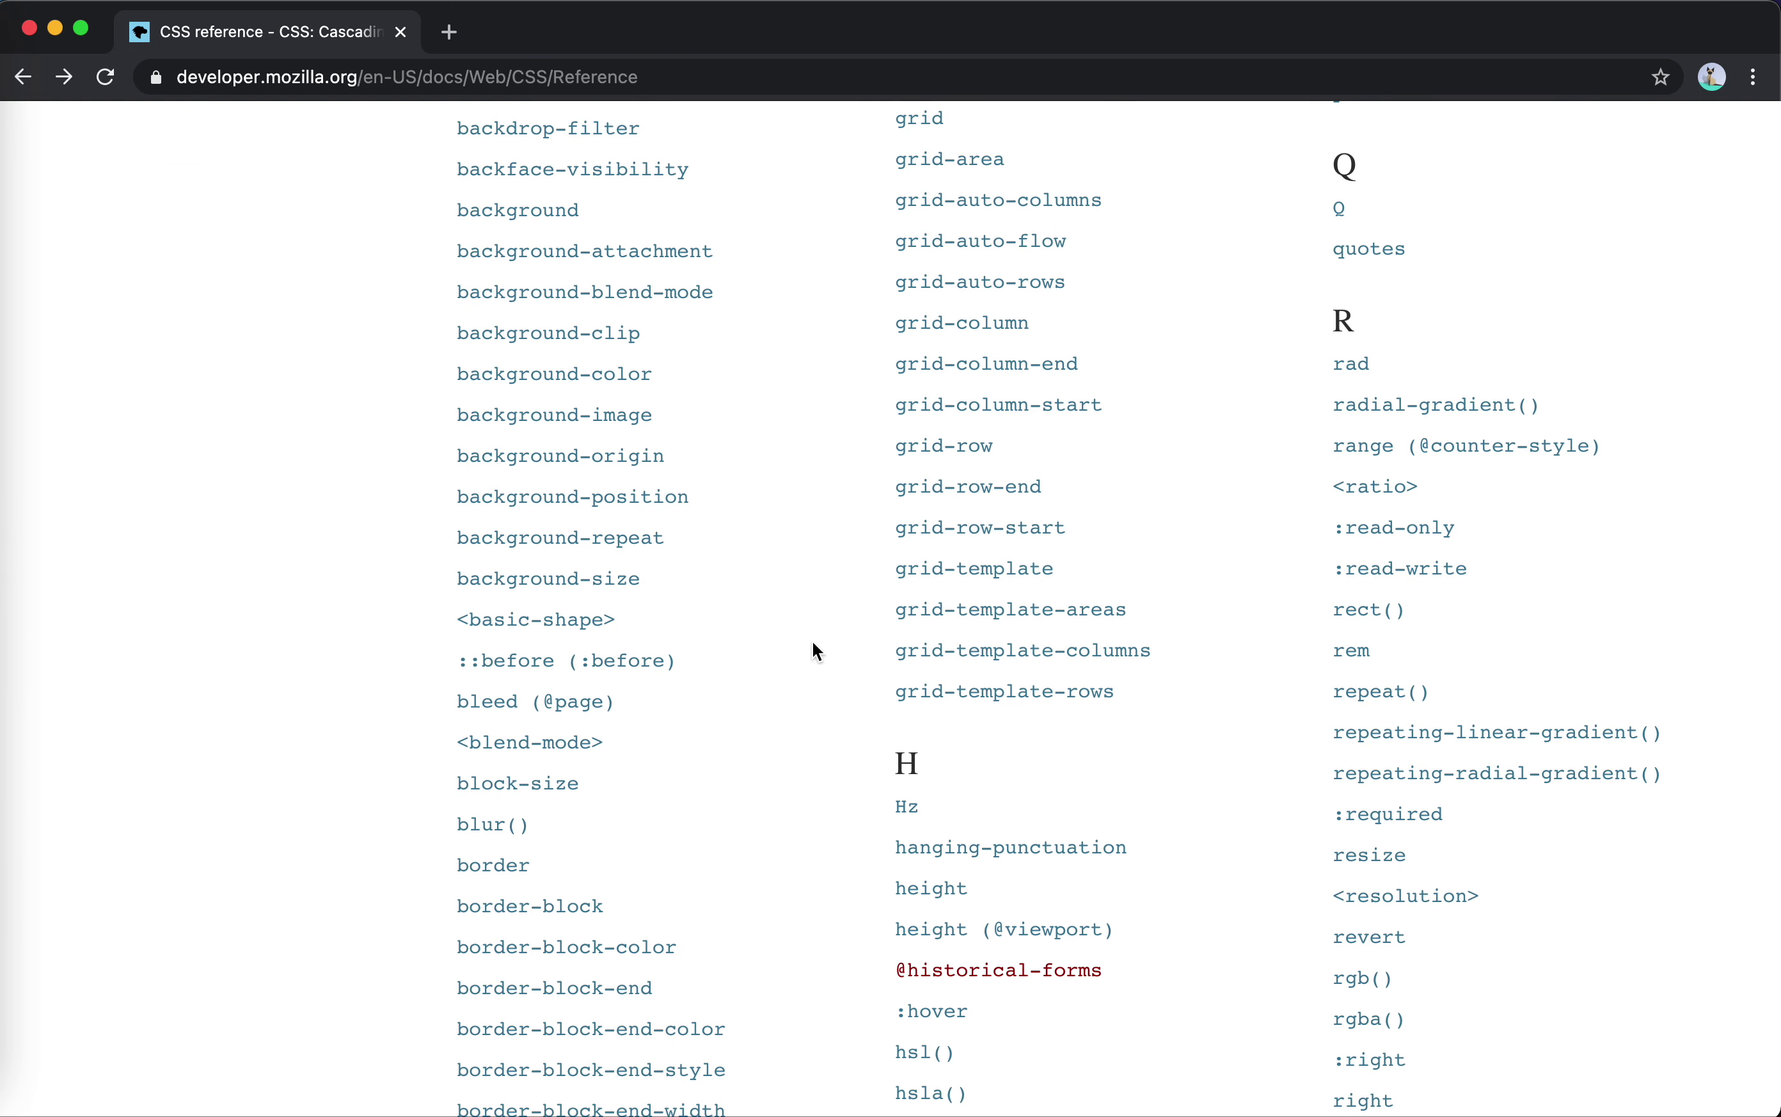